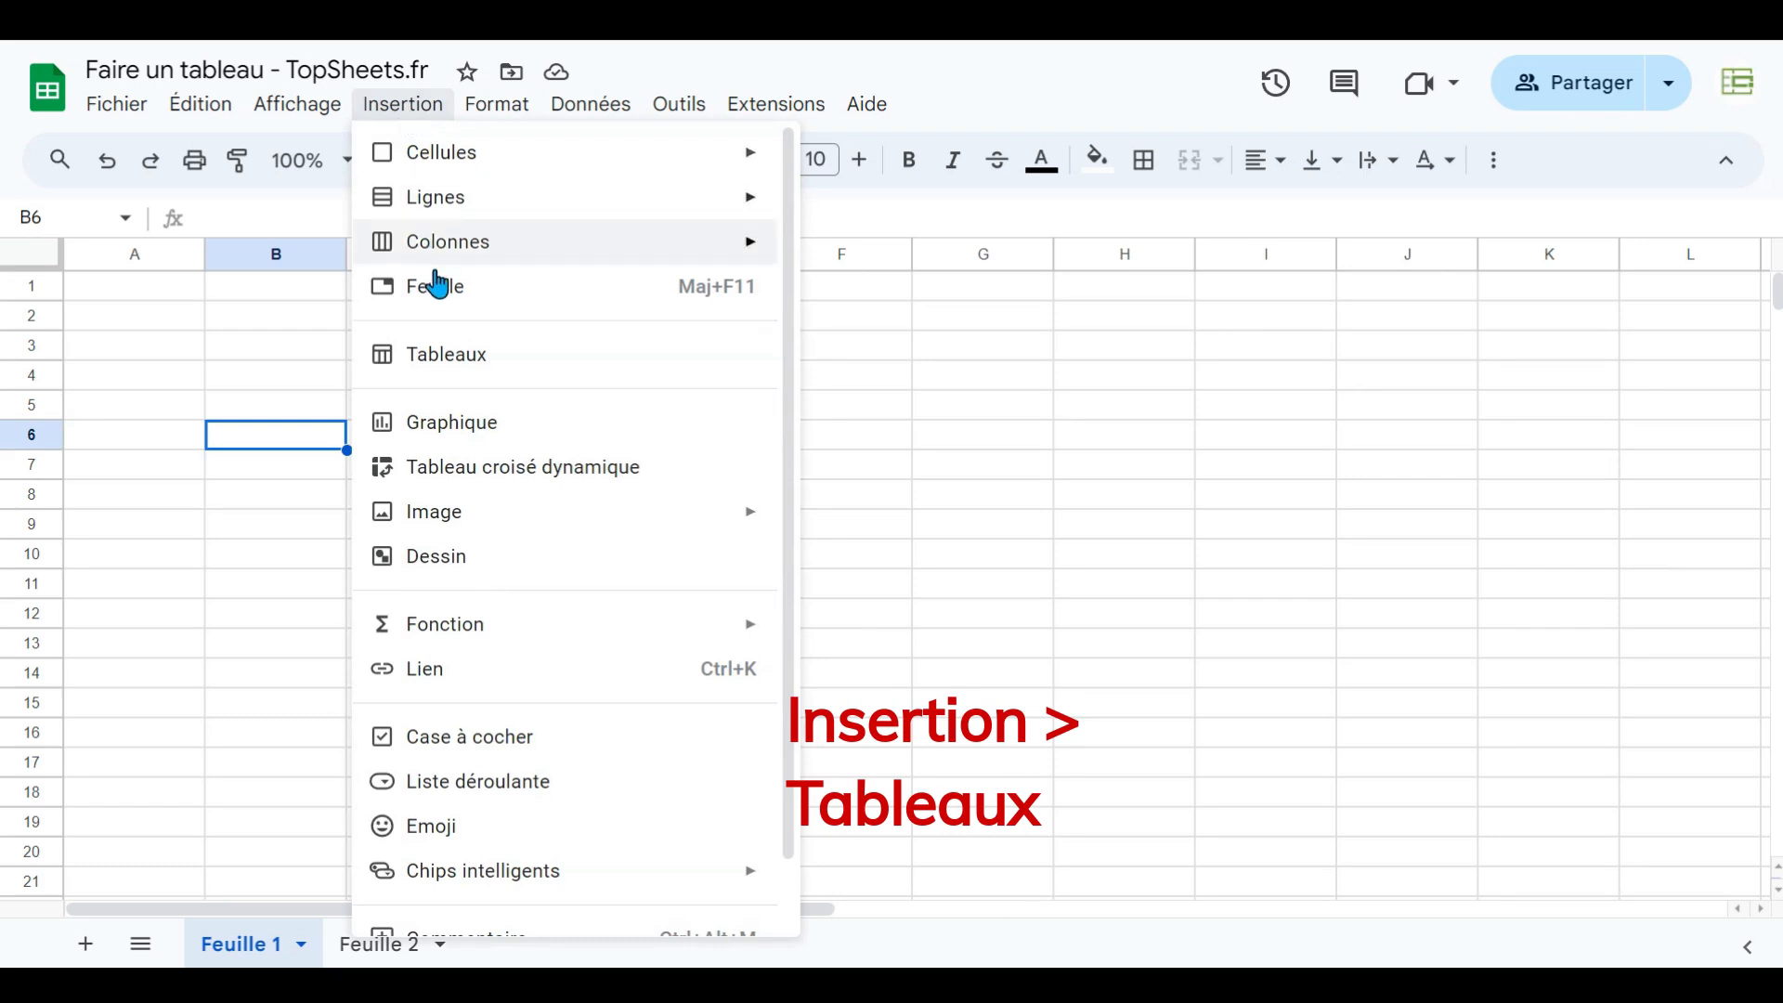
- Open the Tables panel and preview the templates in the Sélection category
left_click(451, 356)
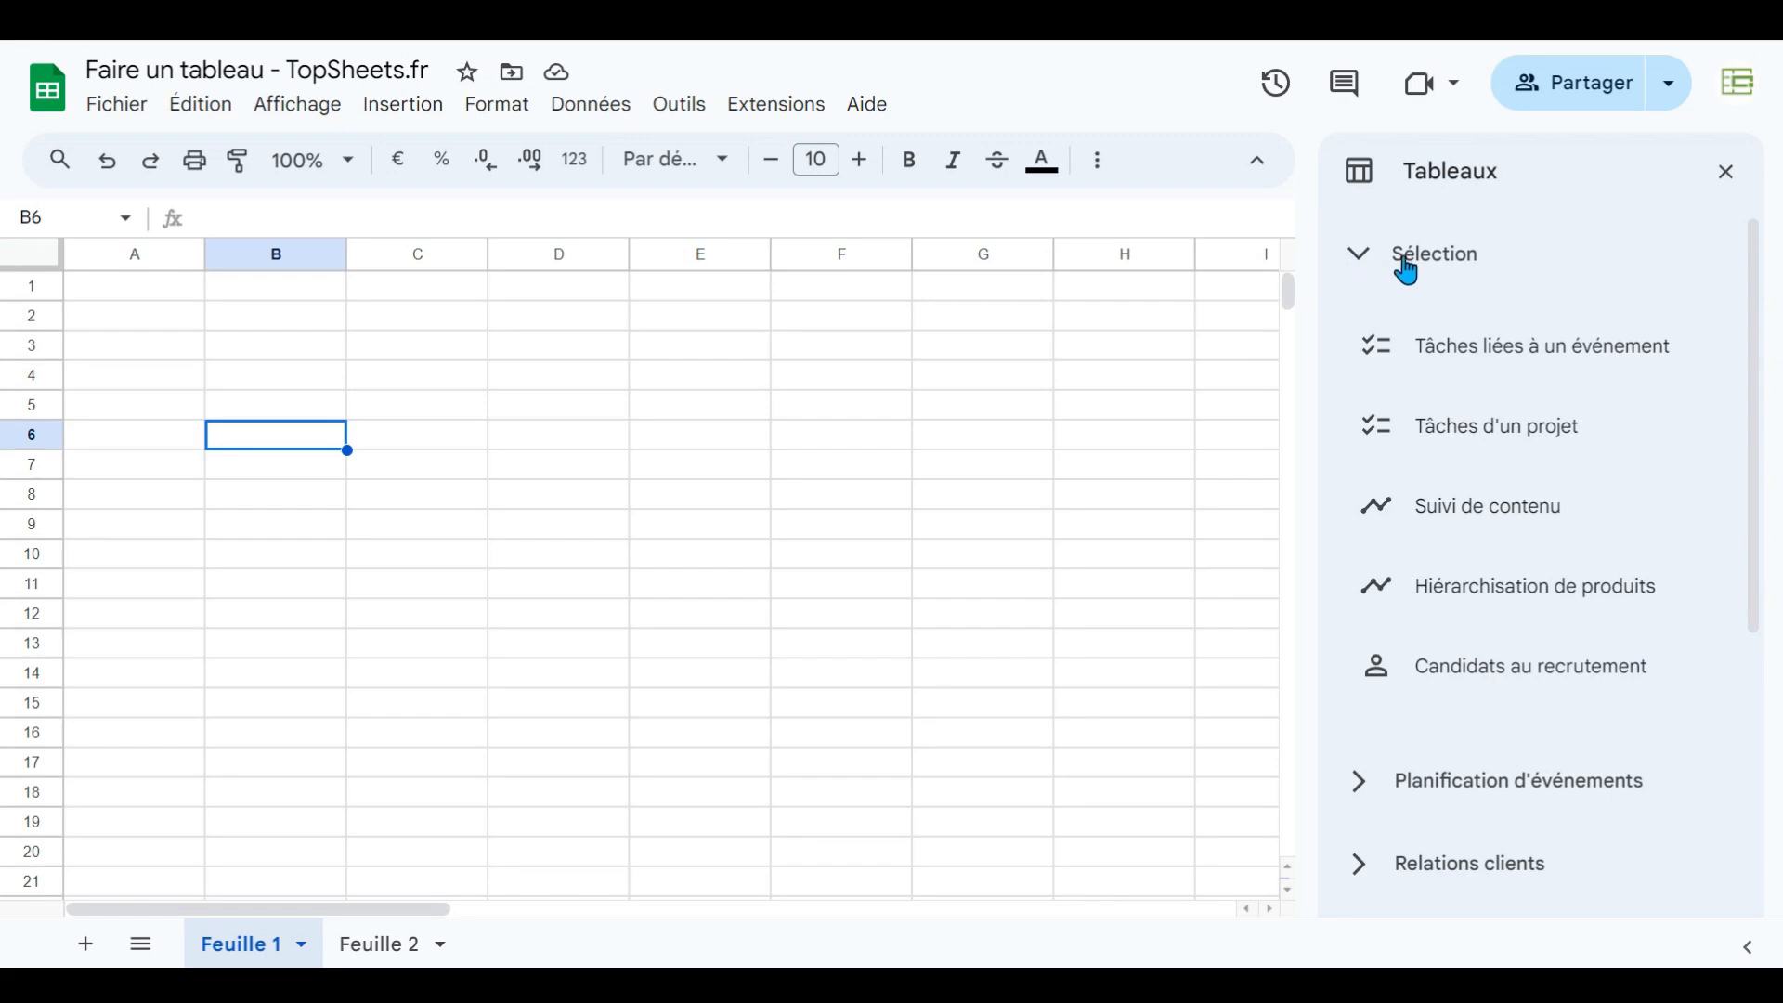
left_click(1435, 353)
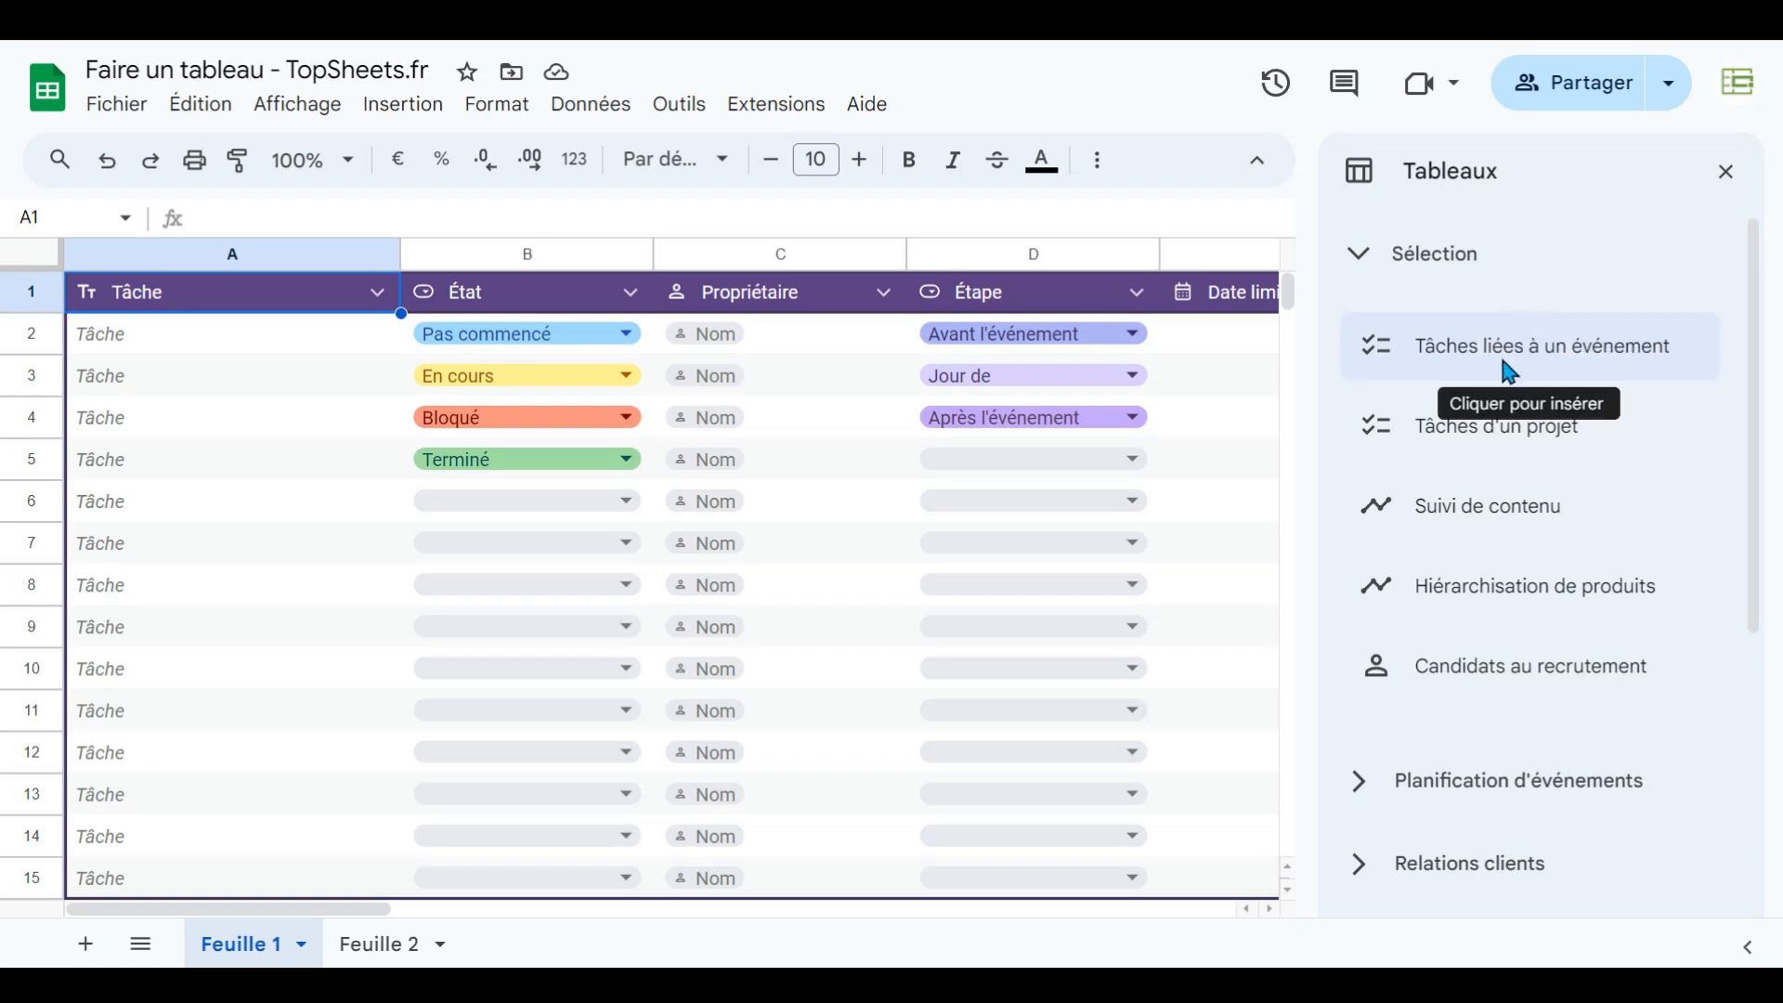
mouse_move(1484, 432)
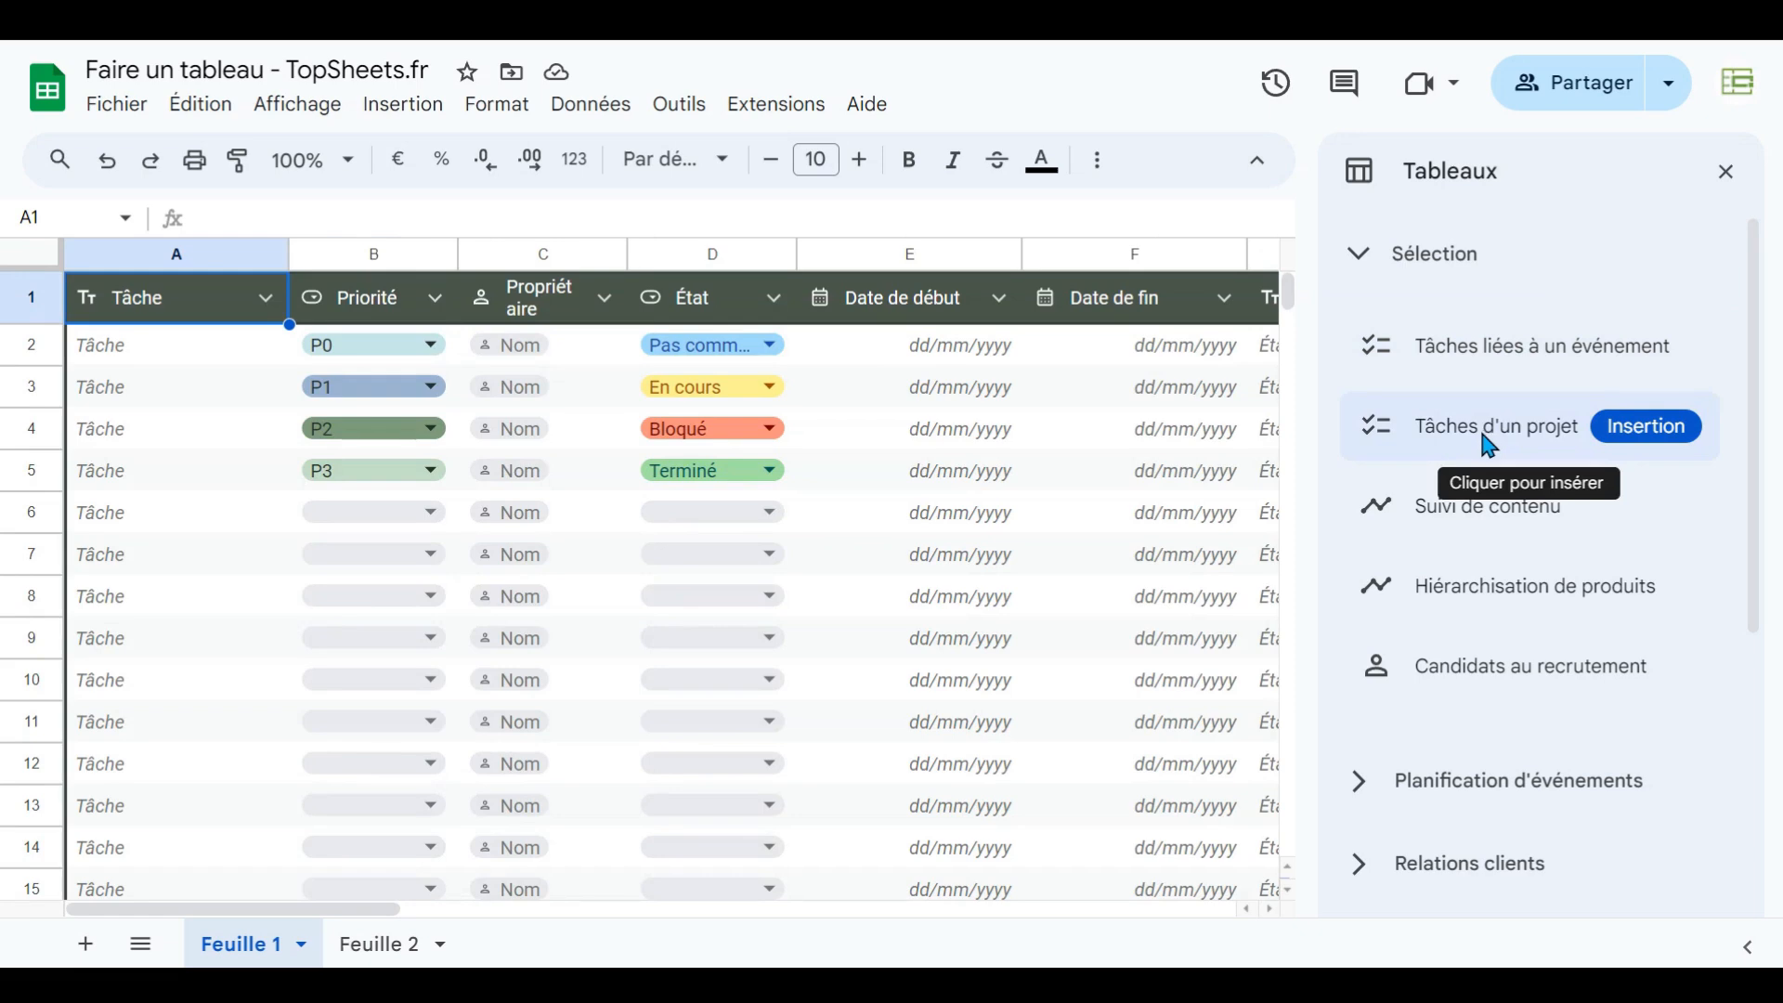
mouse_move(1456, 526)
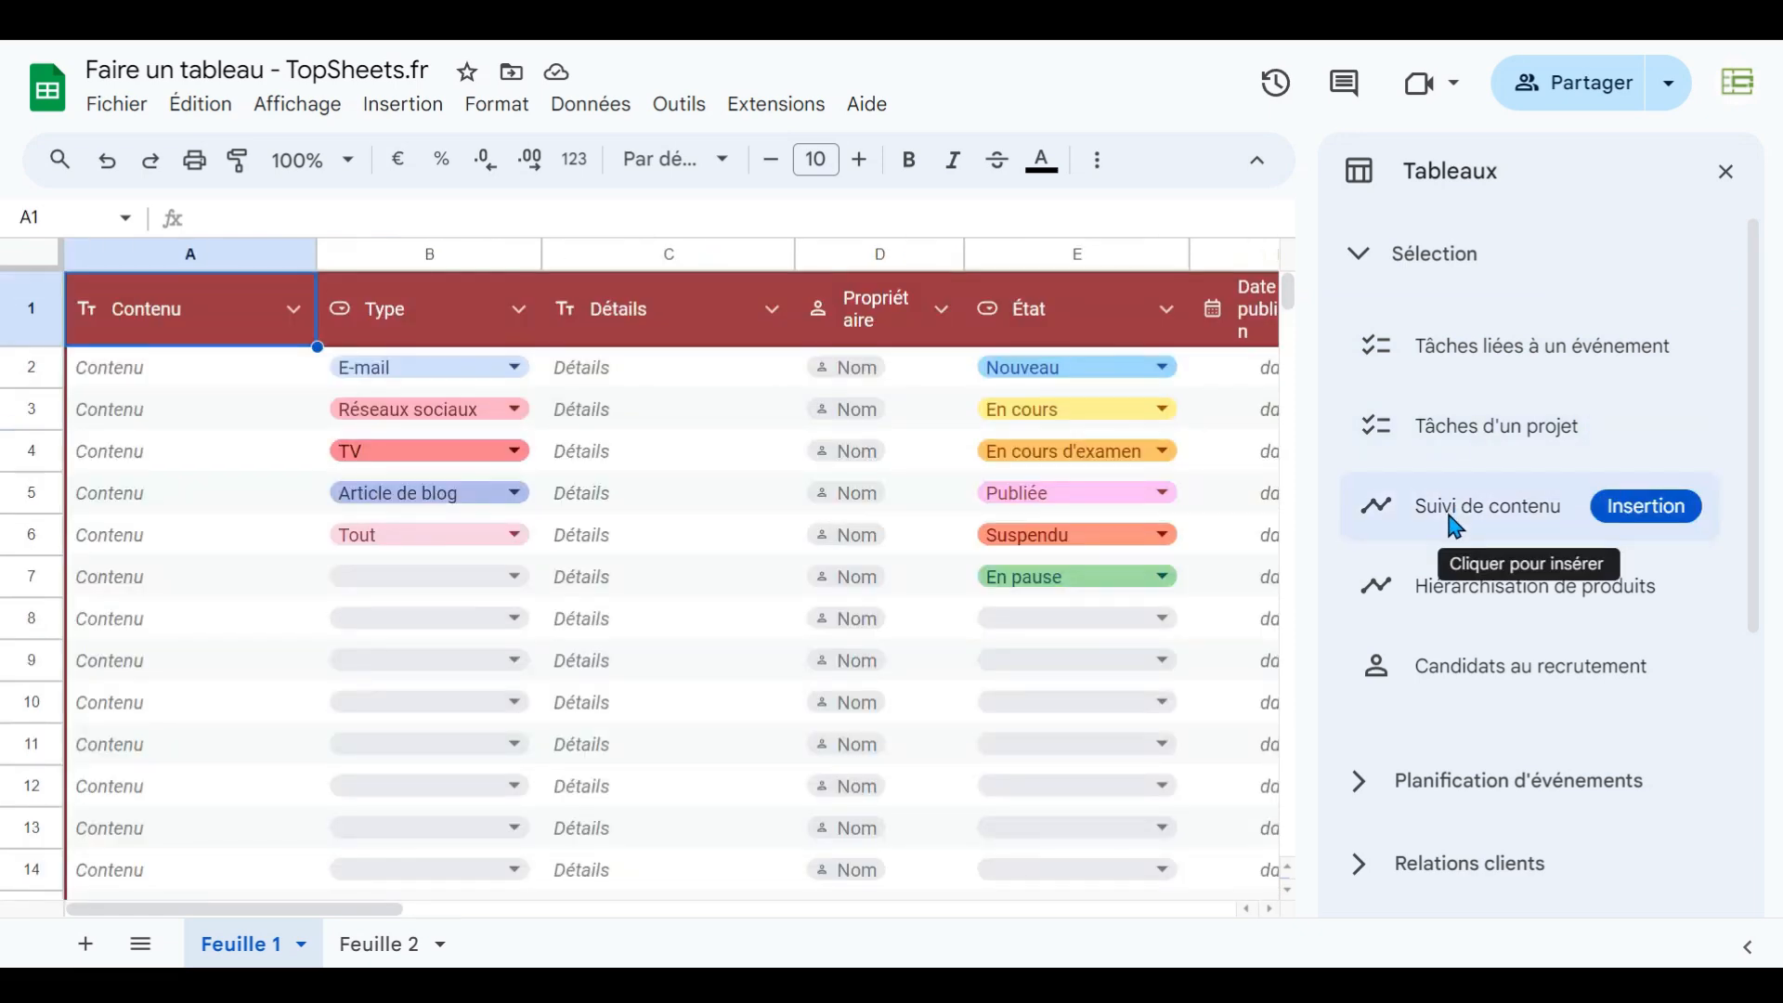
mouse_move(1453, 585)
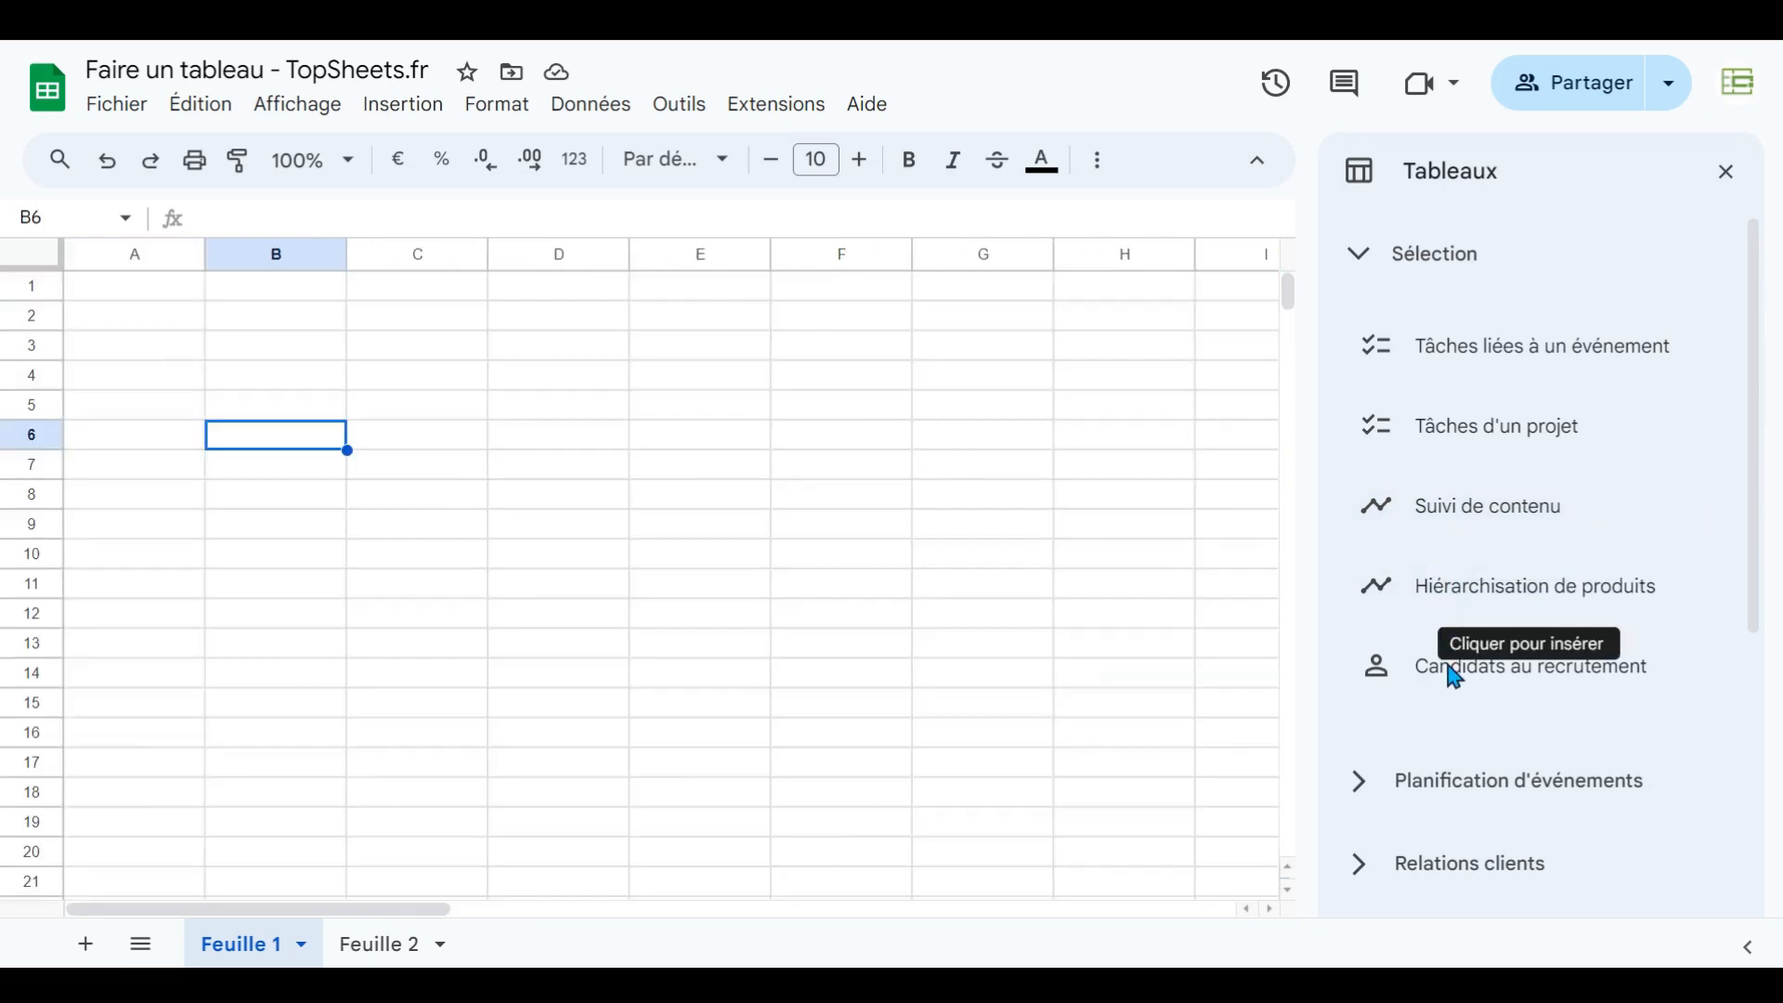
mouse_move(1454, 681)
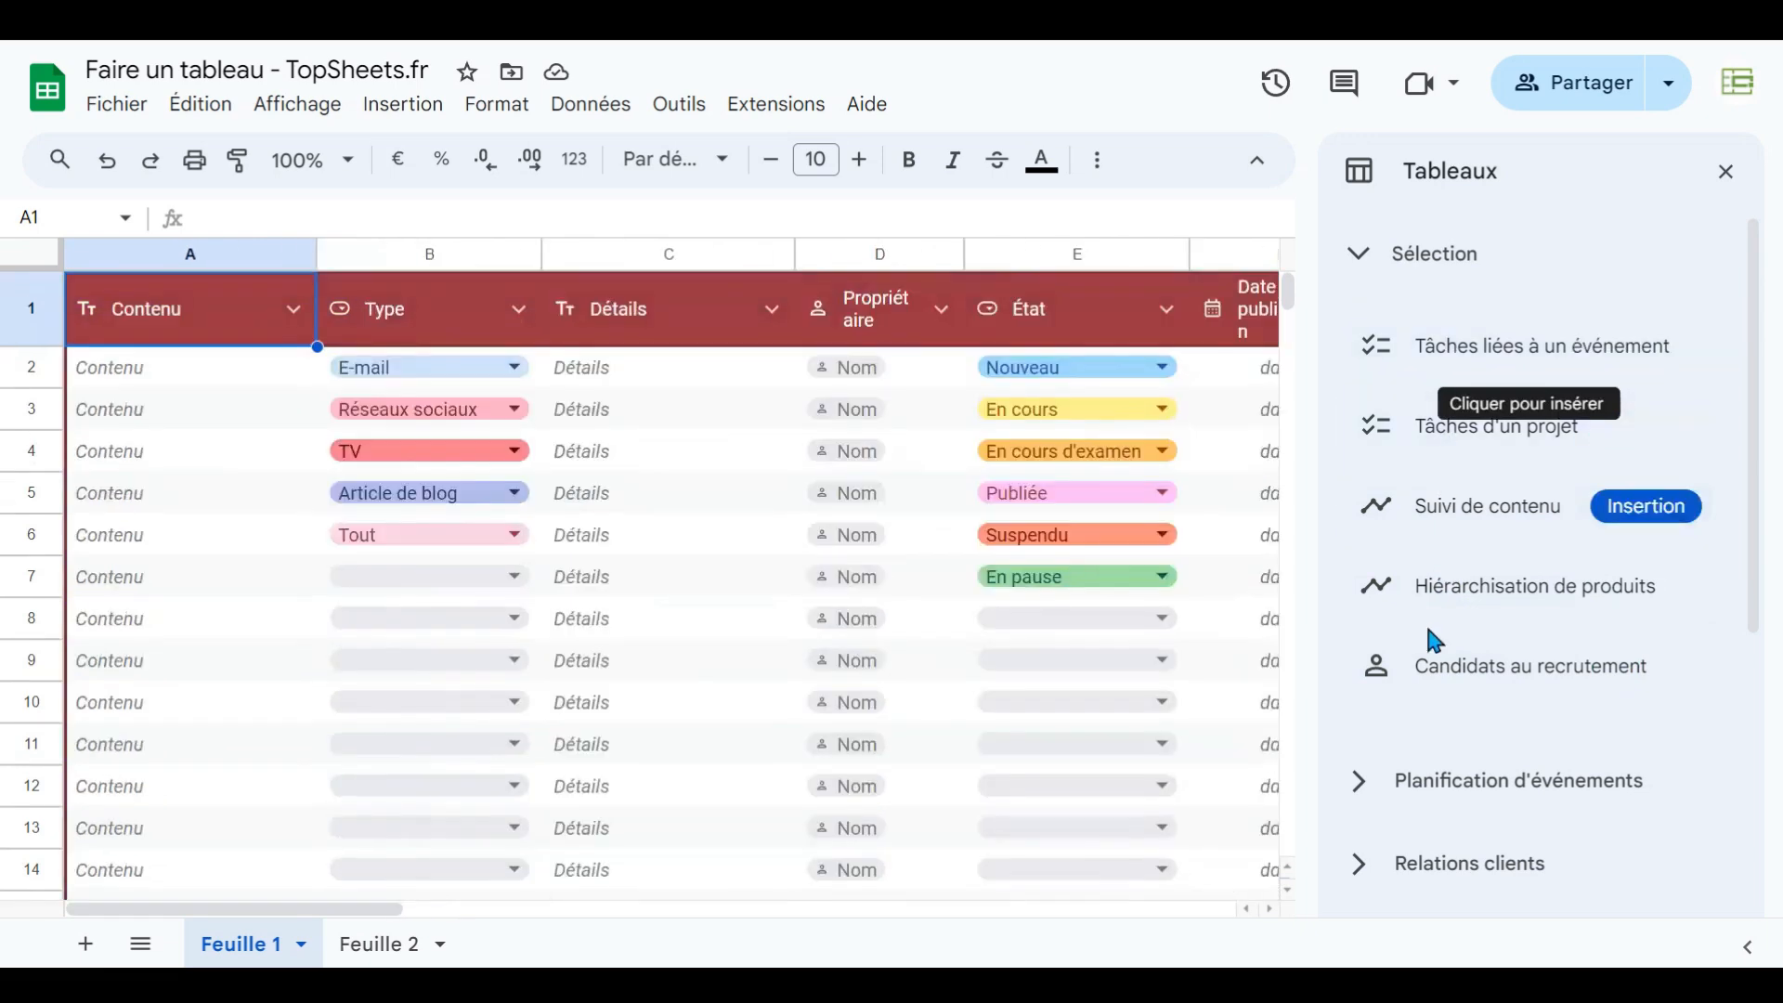
- Browse the table template categories, previewing the project management and travel planner templates
left_click(1363, 257)
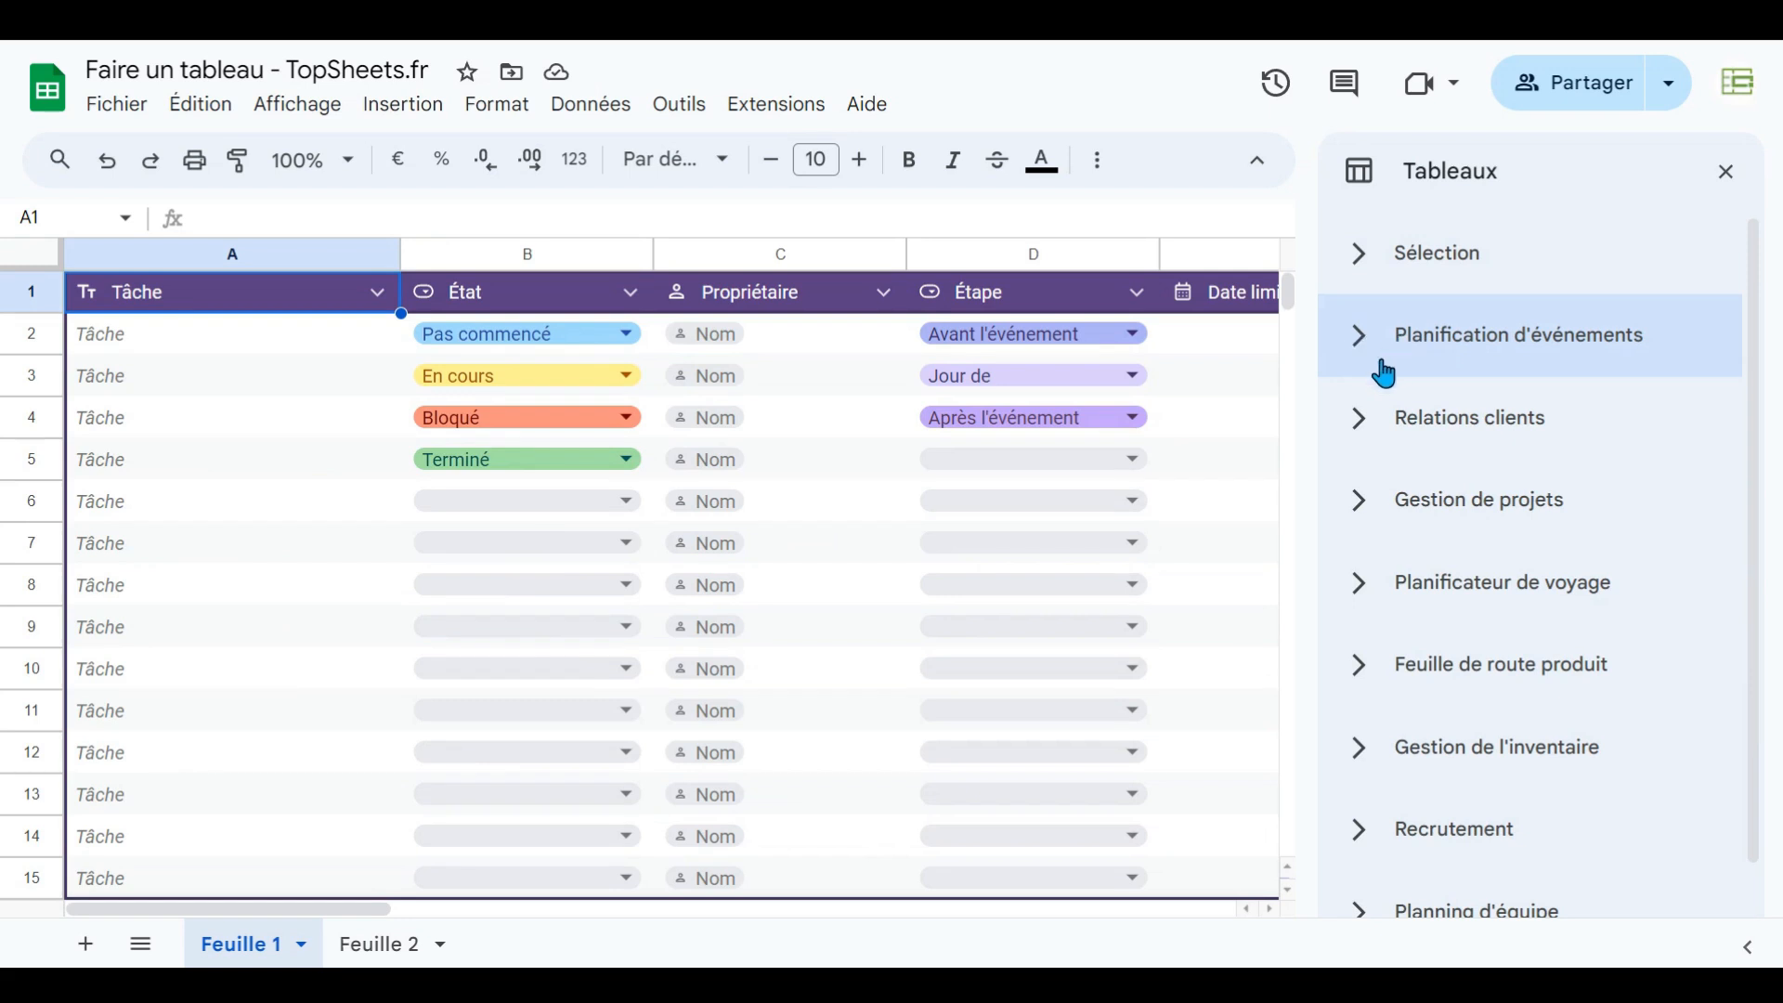
left_click(1362, 351)
left_click(1362, 344)
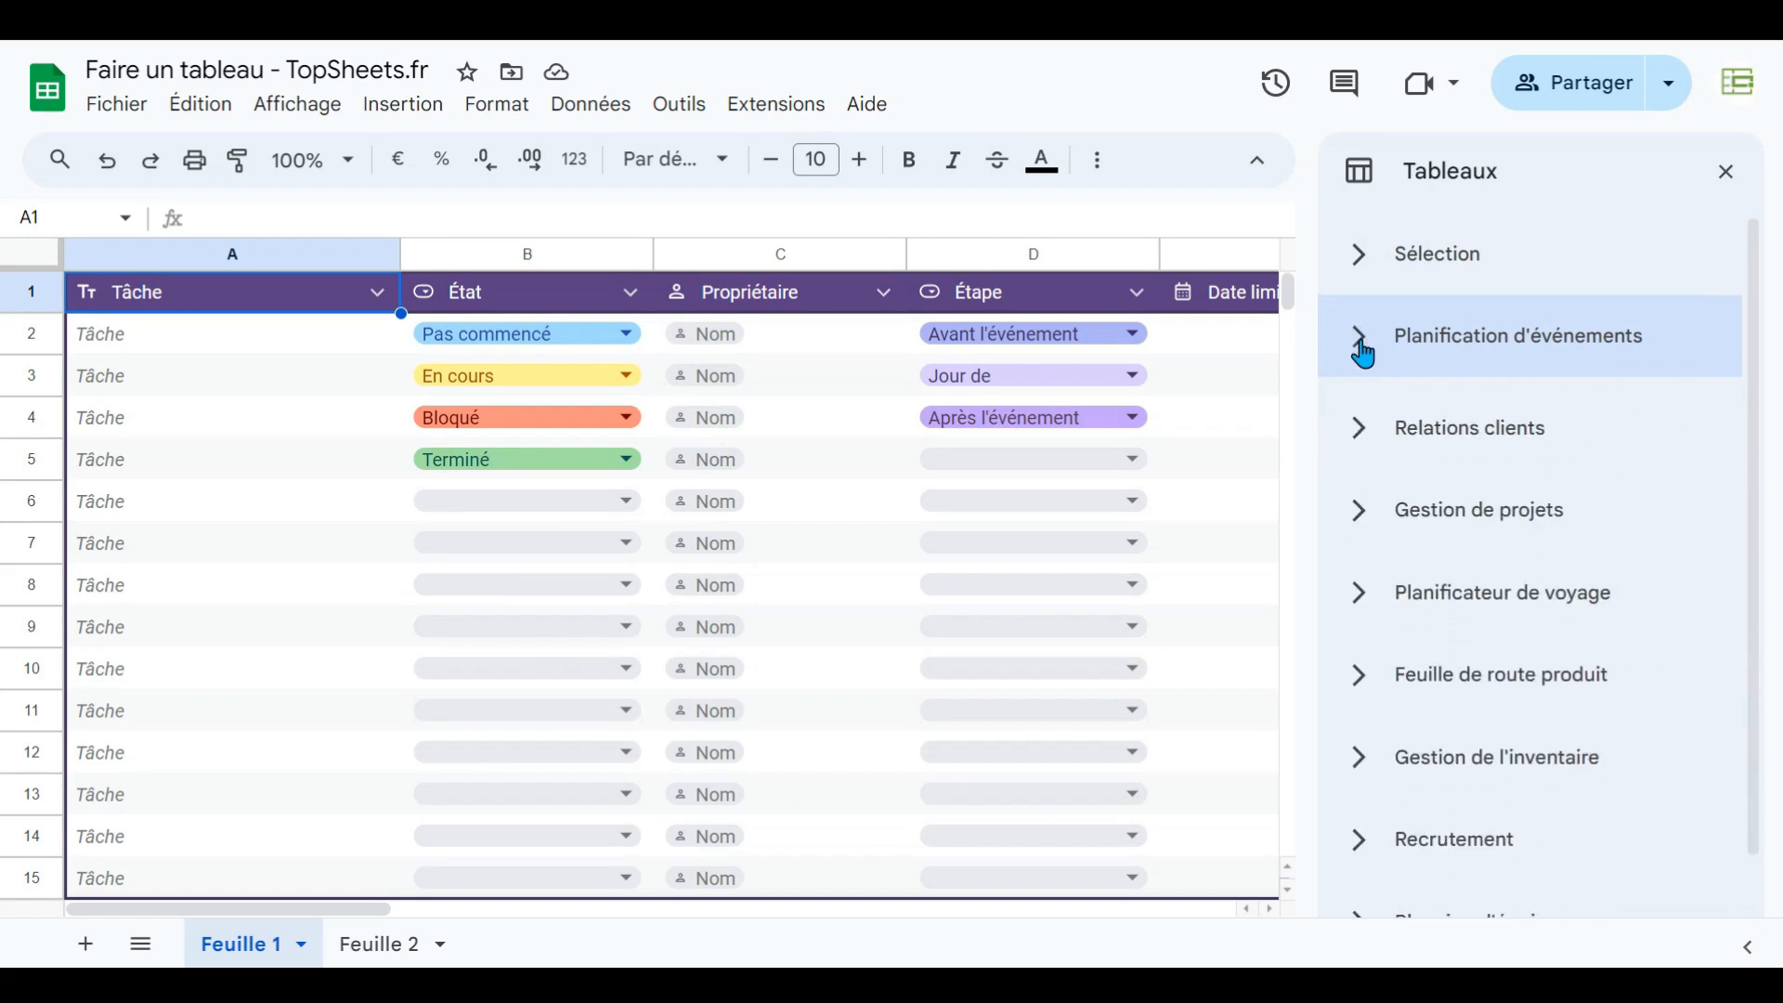
left_click(1364, 507)
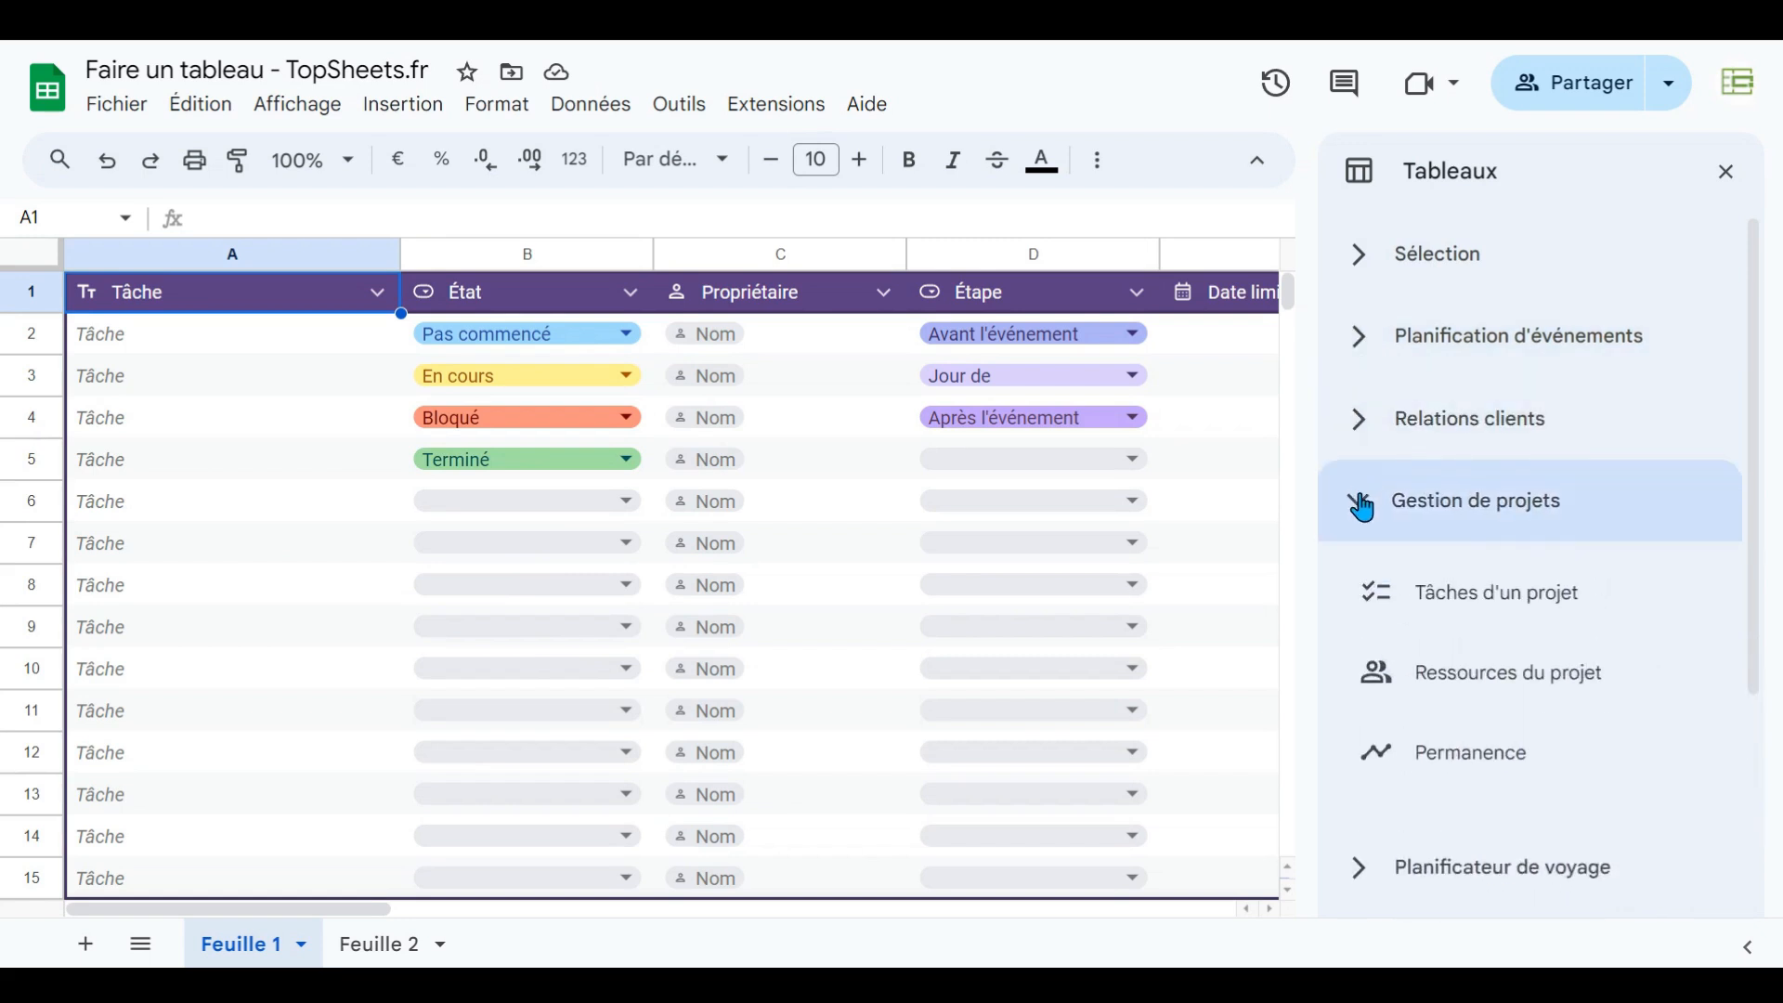
left_click(1361, 505)
left_click(1363, 431)
left_click(1363, 433)
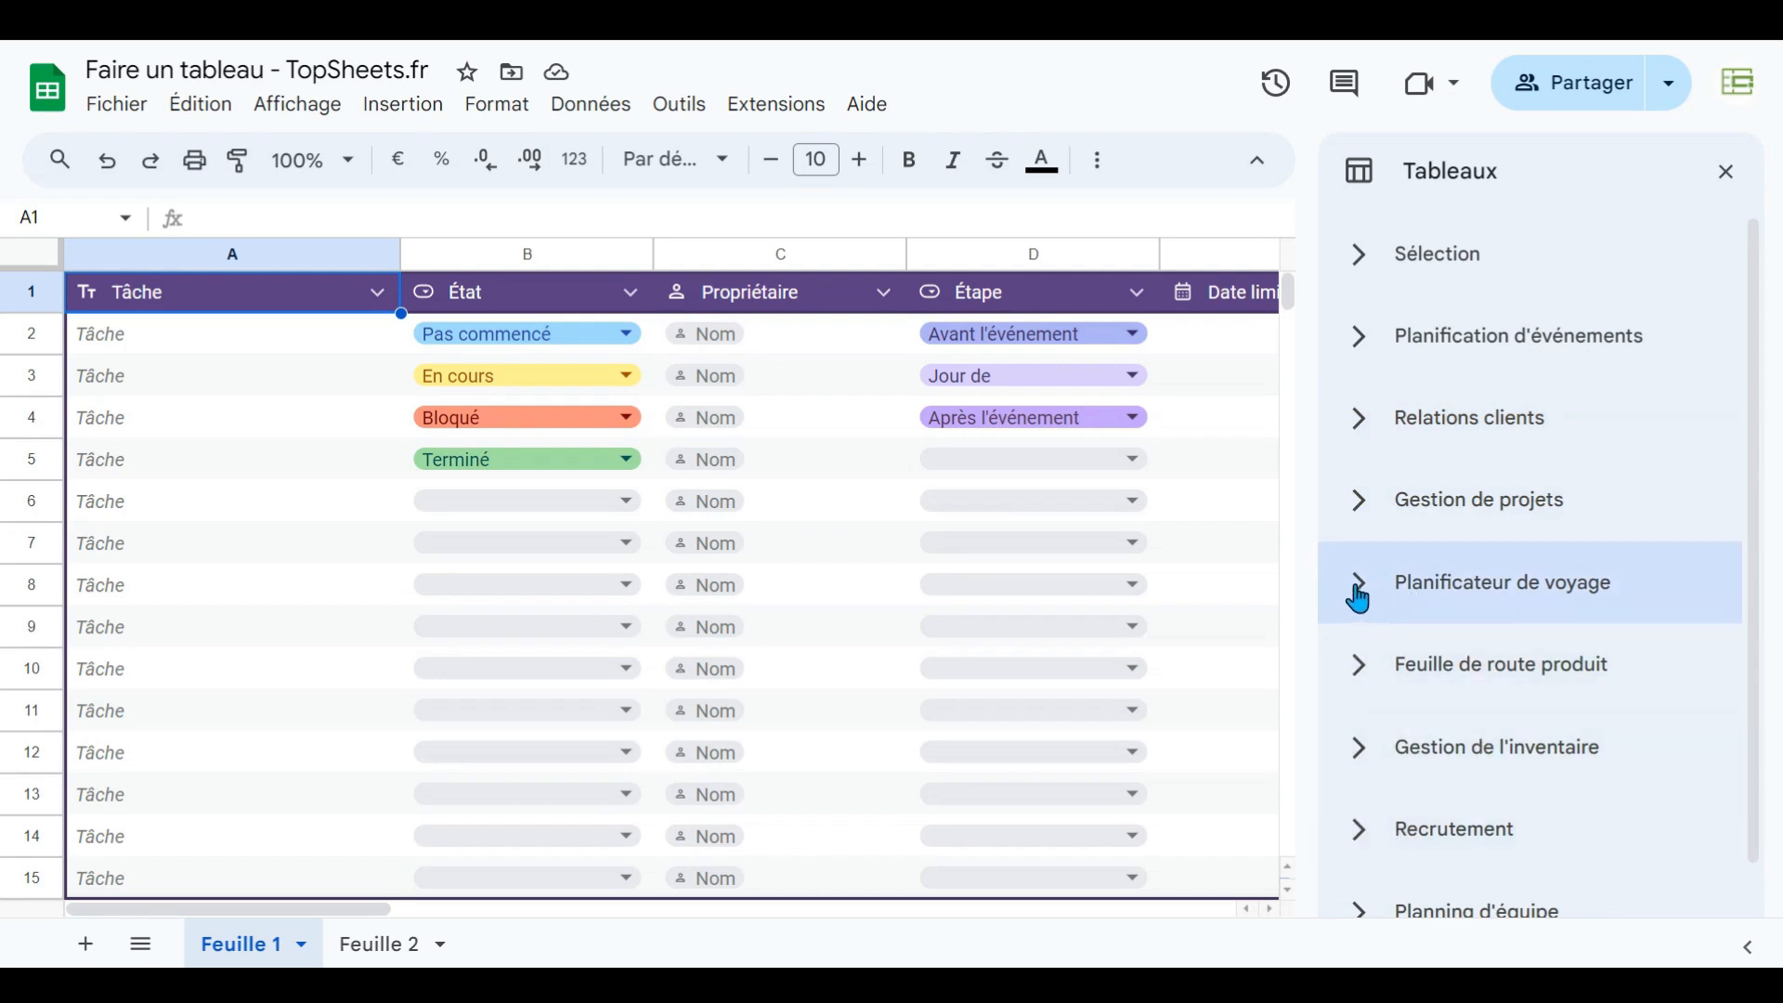
left_click(1357, 503)
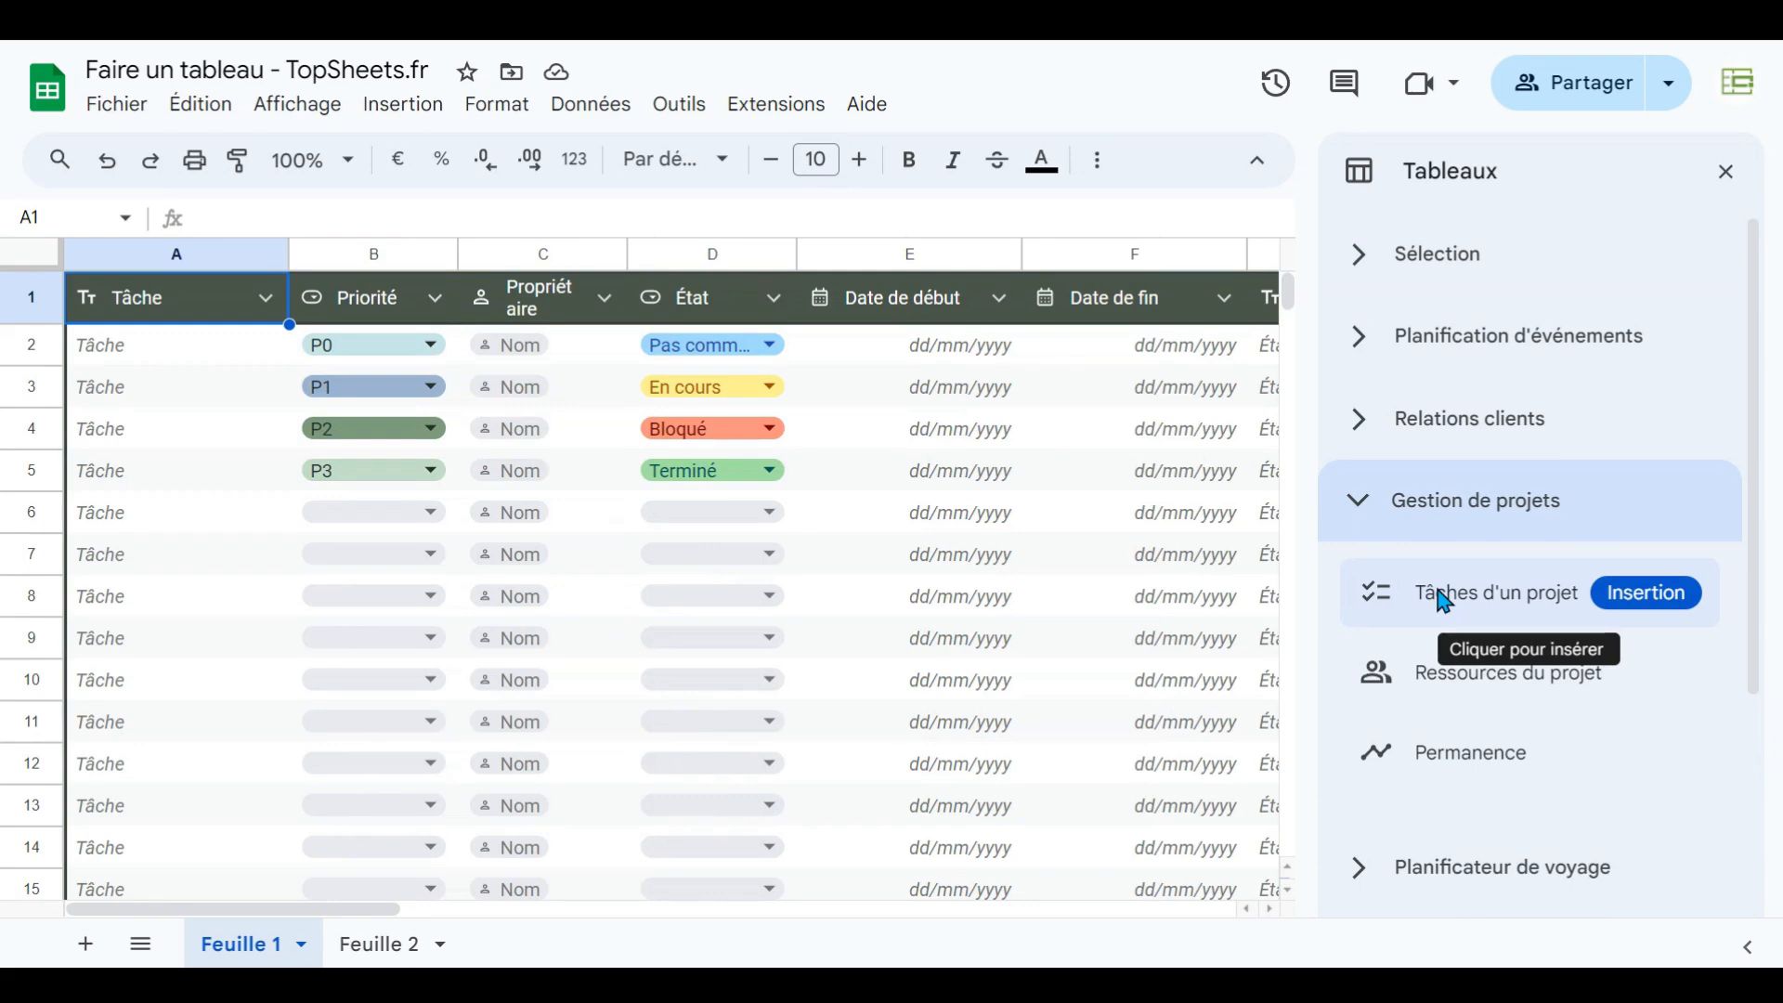
mouse_move(1396, 671)
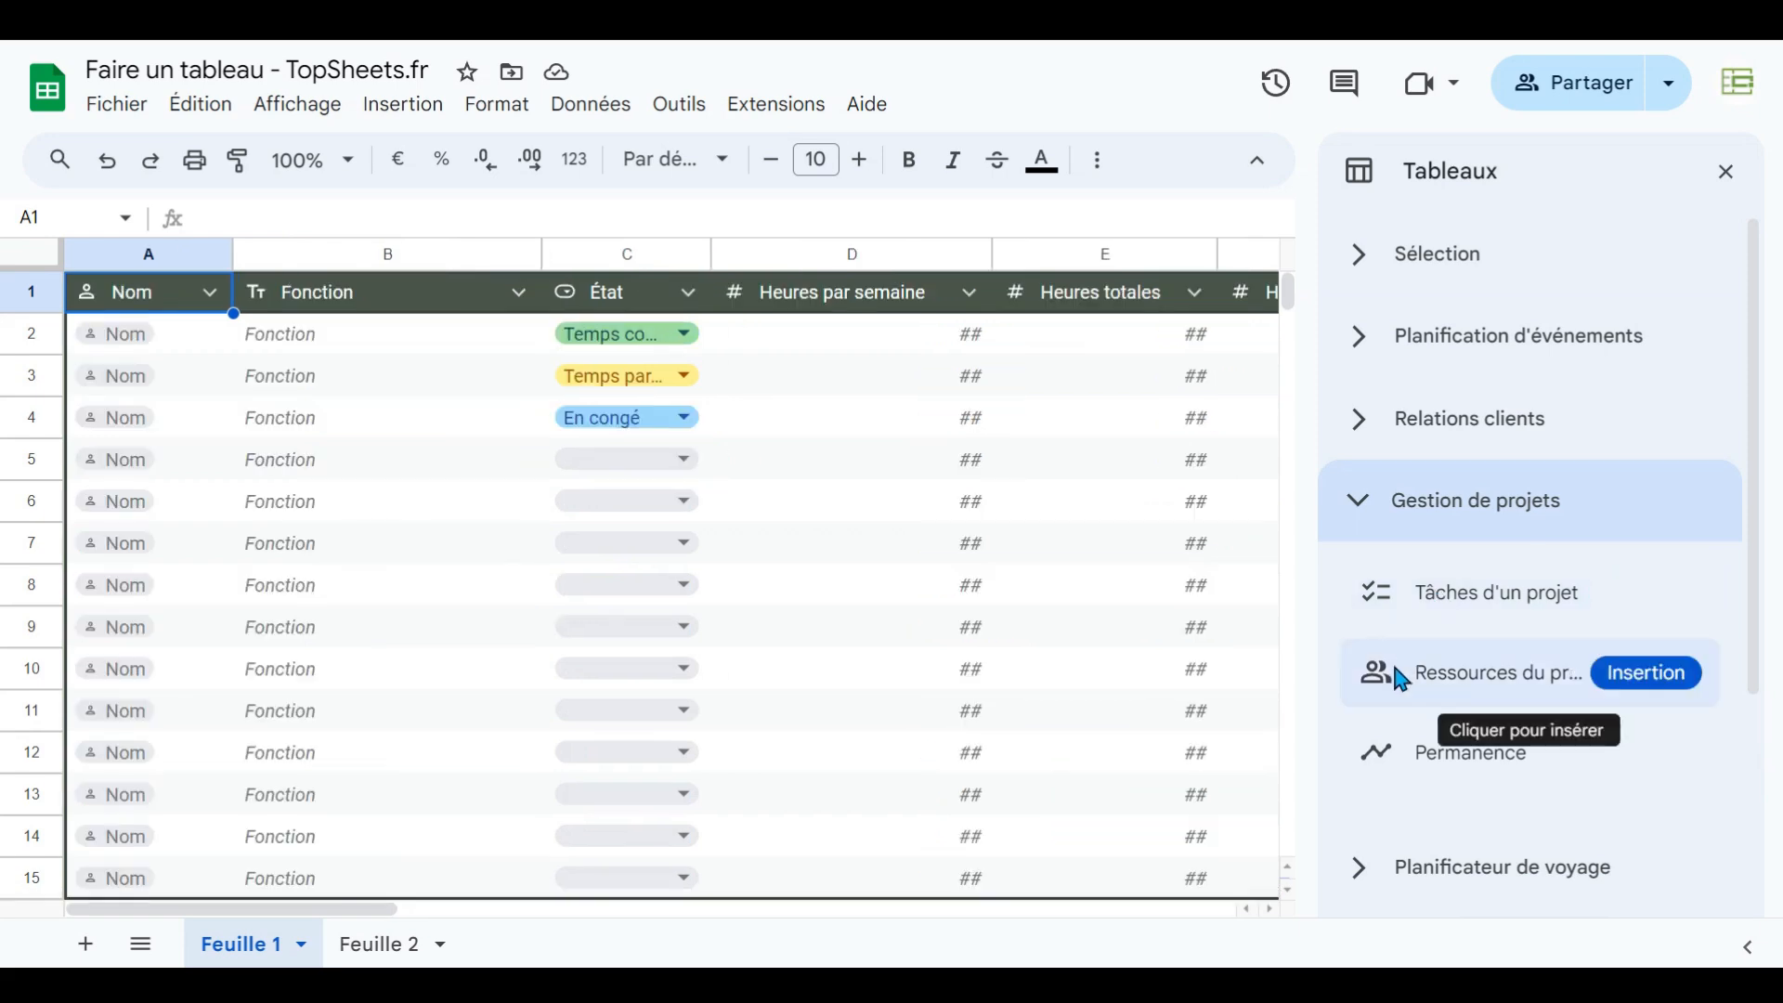
mouse_move(1408, 752)
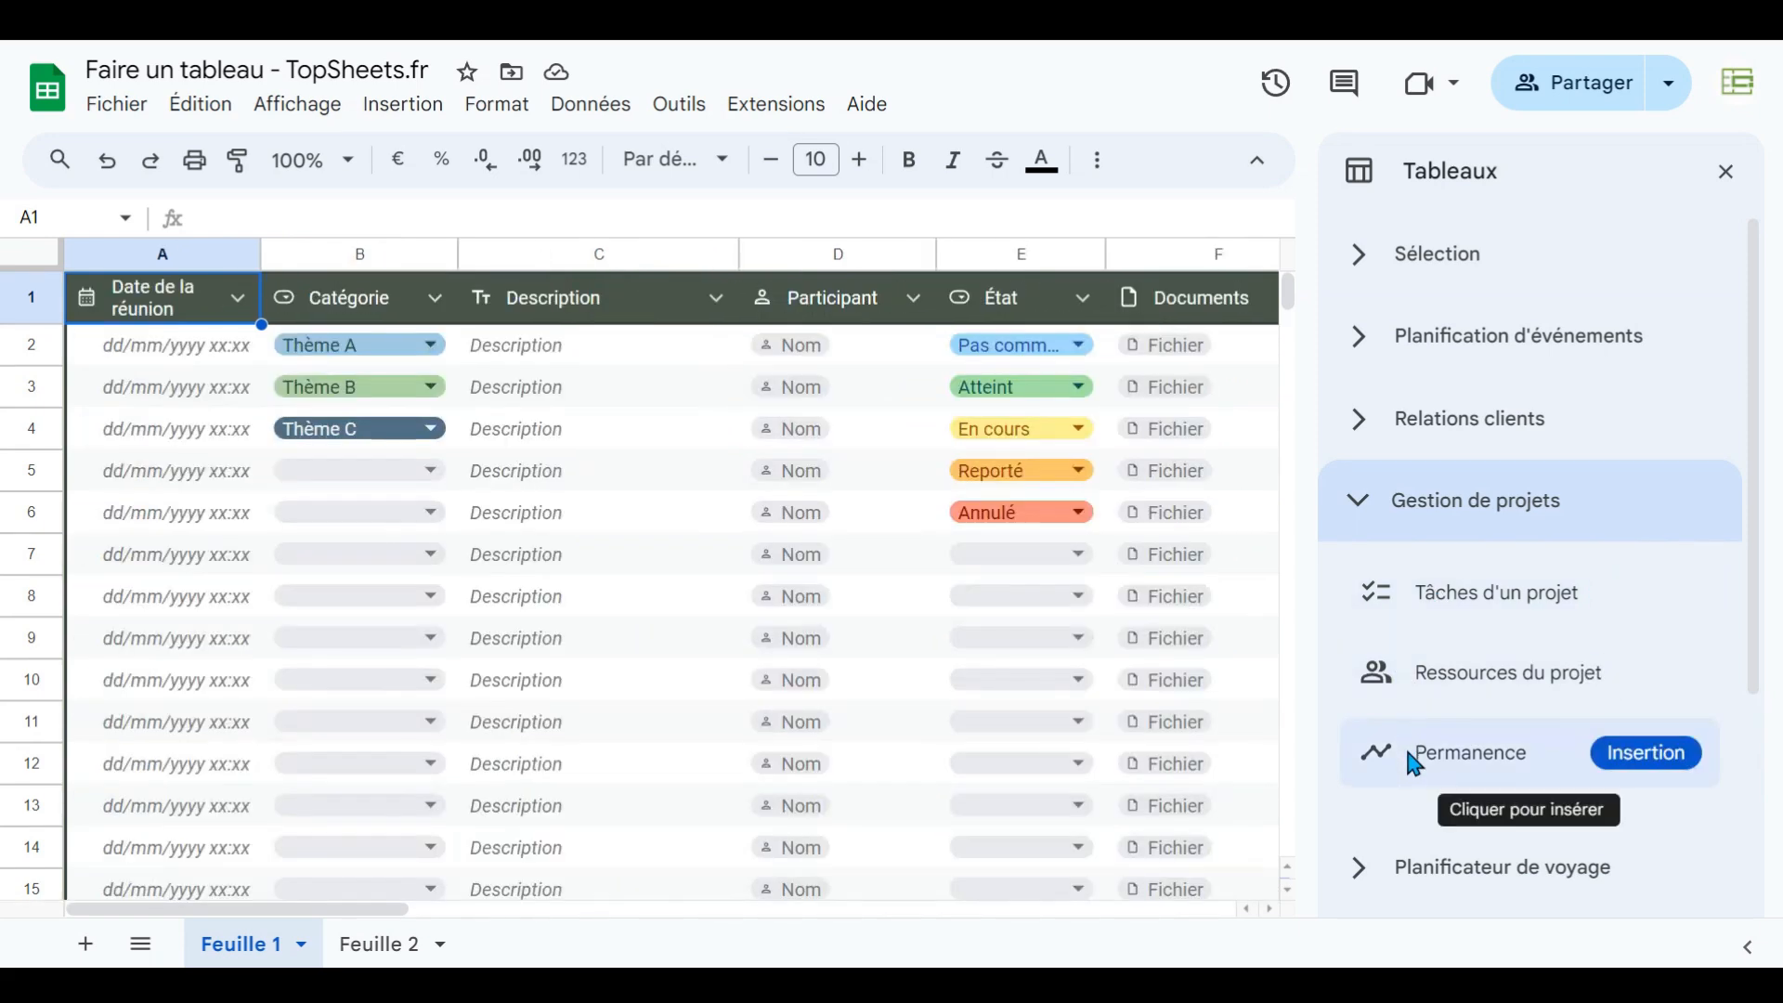
left_click(1361, 521)
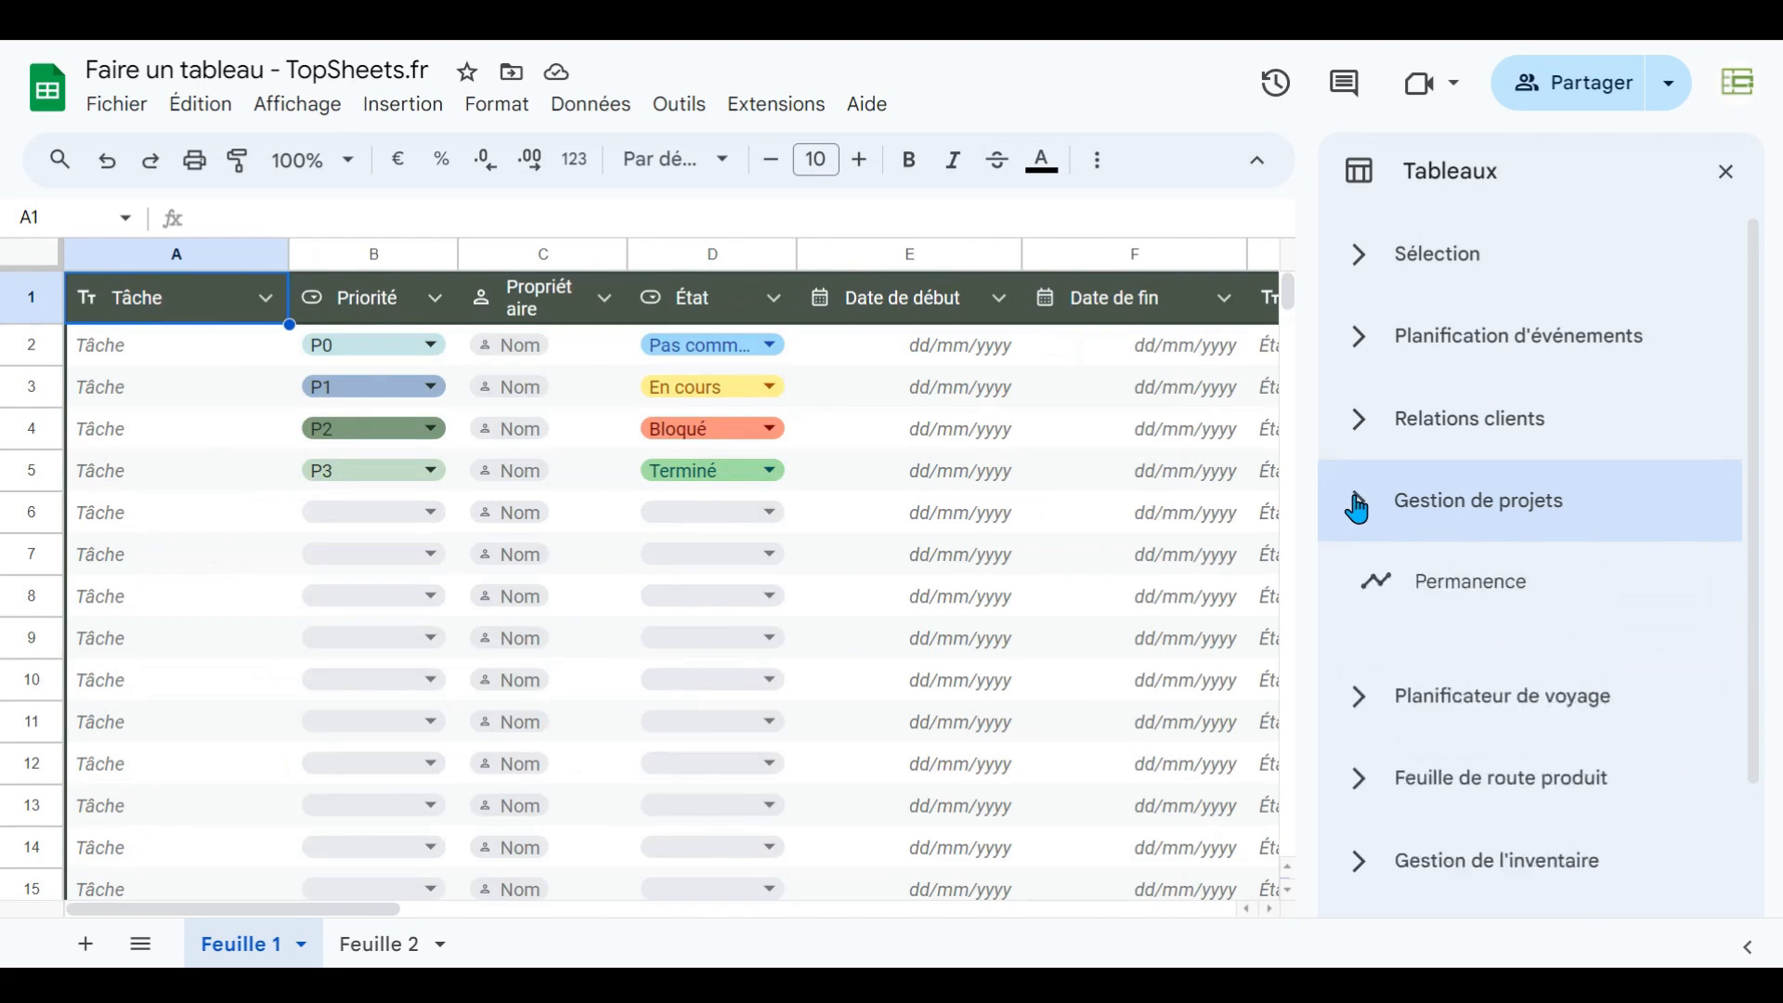
left_click(1367, 604)
mouse_move(1380, 693)
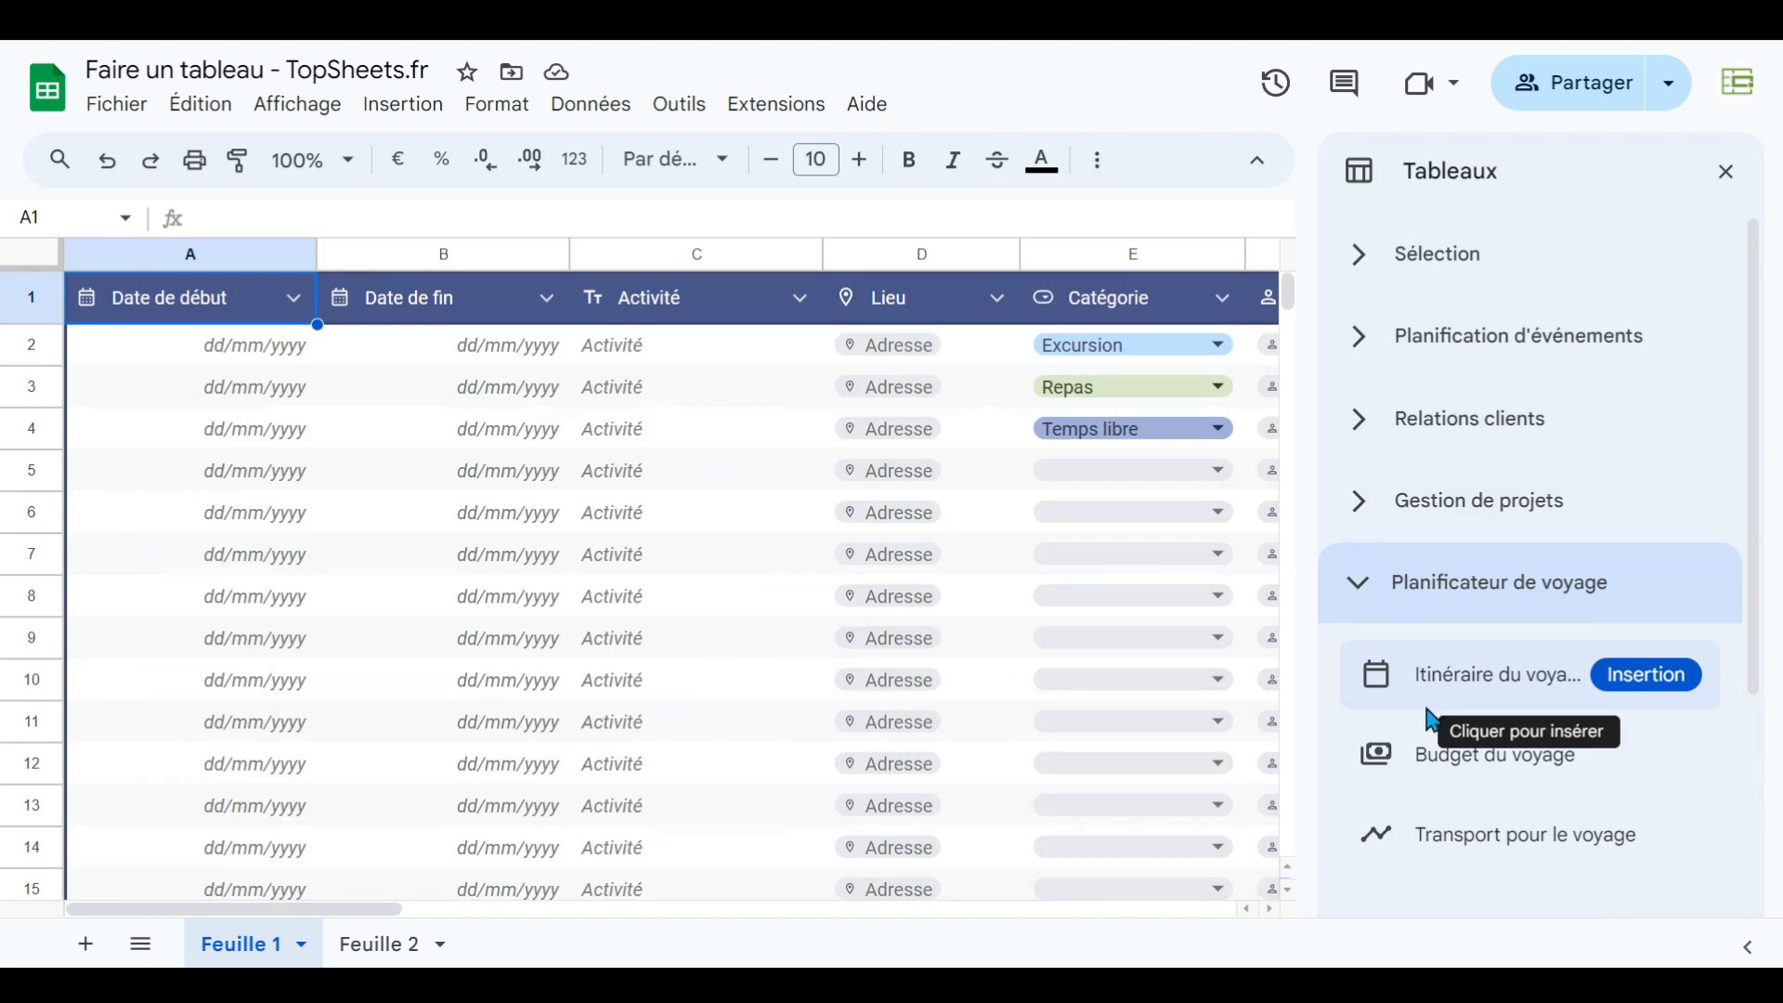
mouse_move(1428, 754)
mouse_move(1441, 844)
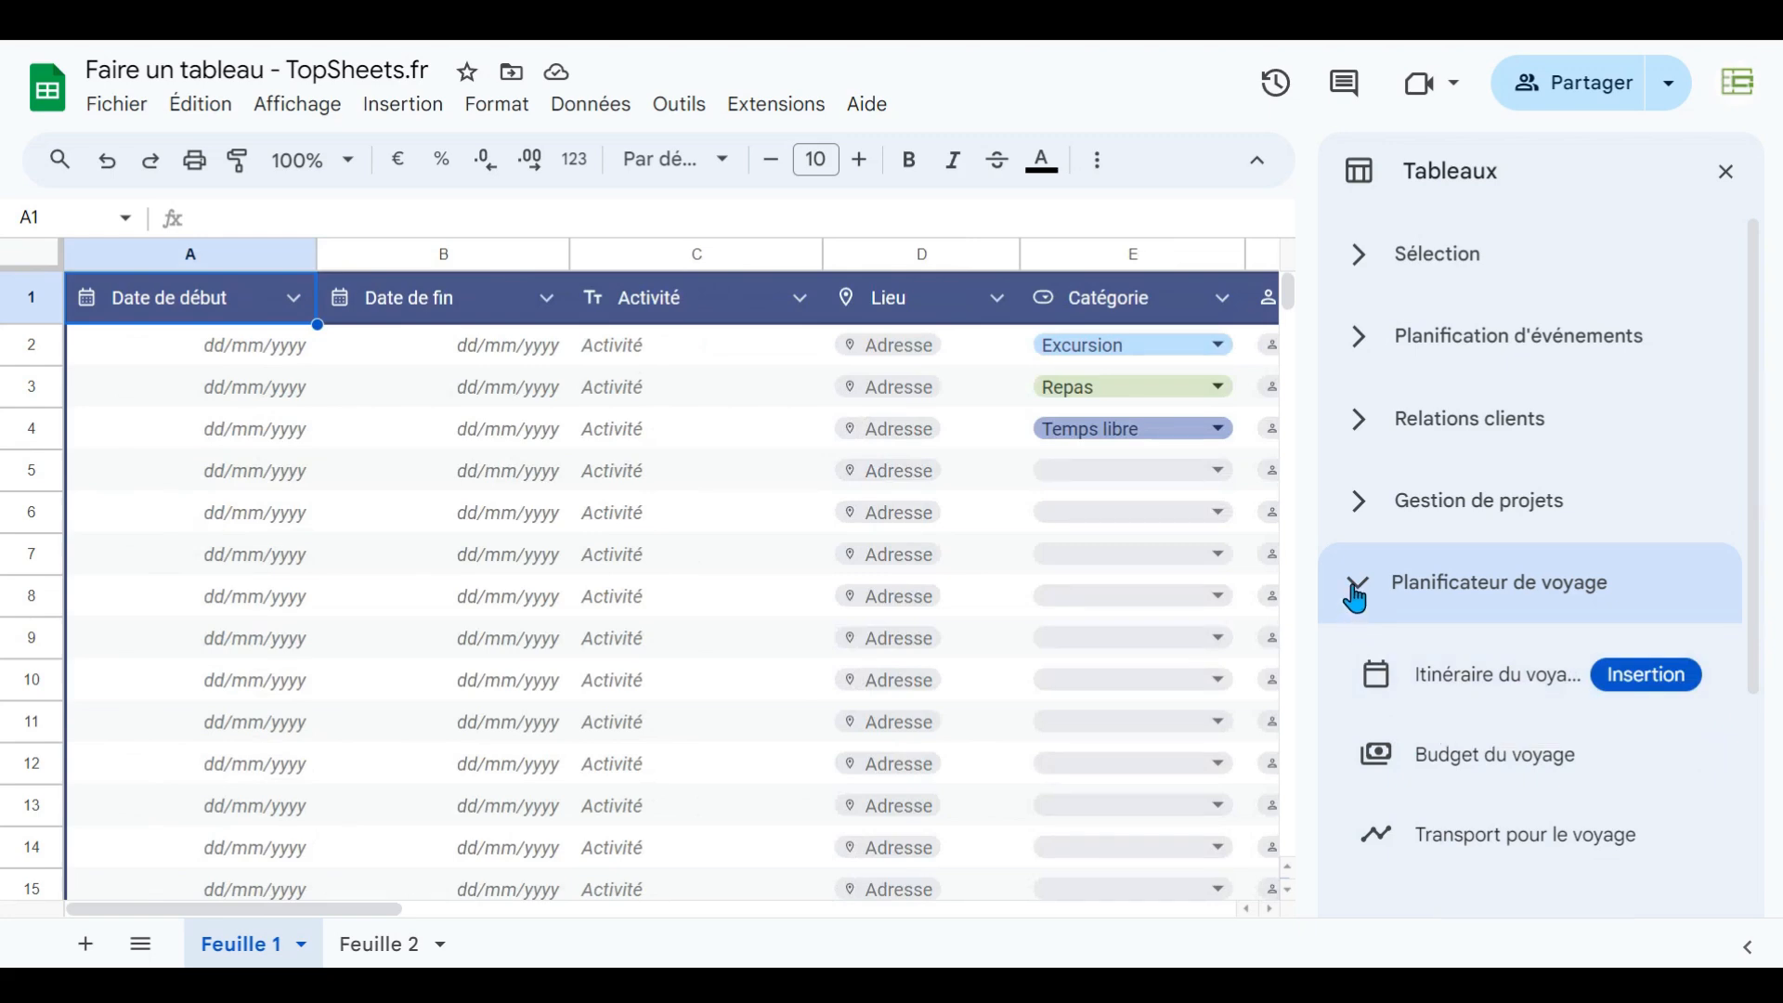
- Insert the Tâches d'un projet template from Gestion de projets and dismiss the introduction tips
left_click(1355, 502)
left_click(1449, 608)
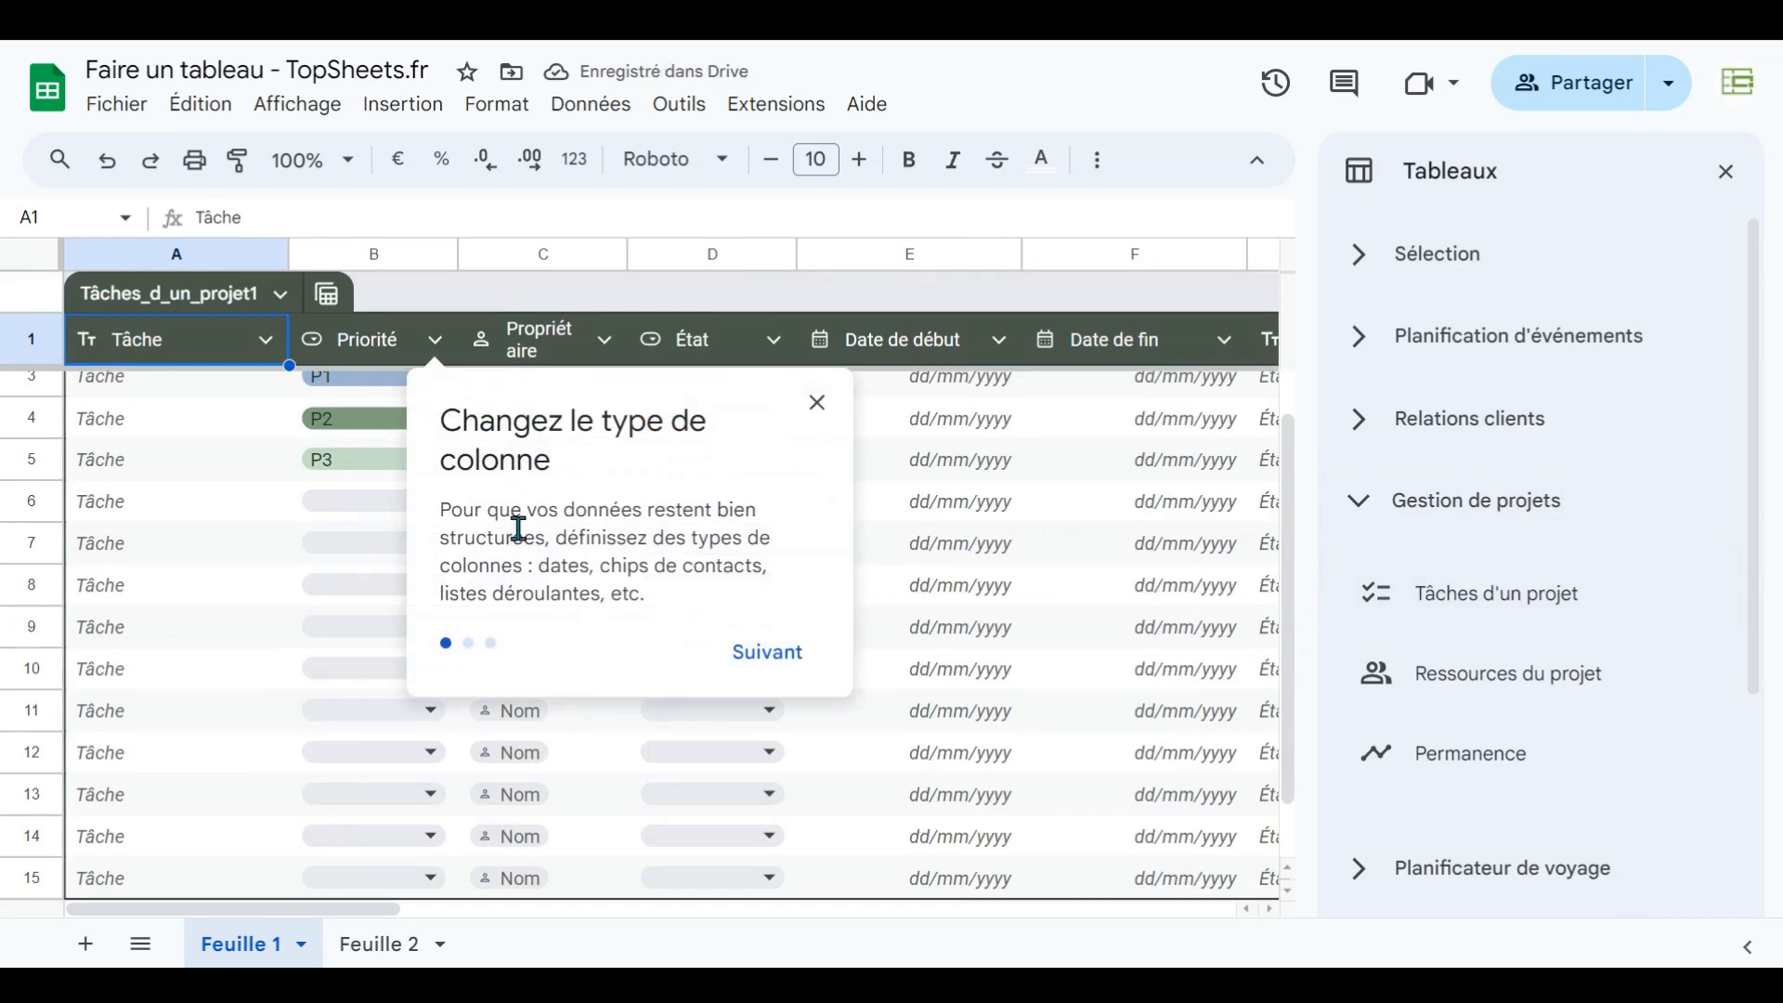
left_click(759, 654)
left_click(678, 637)
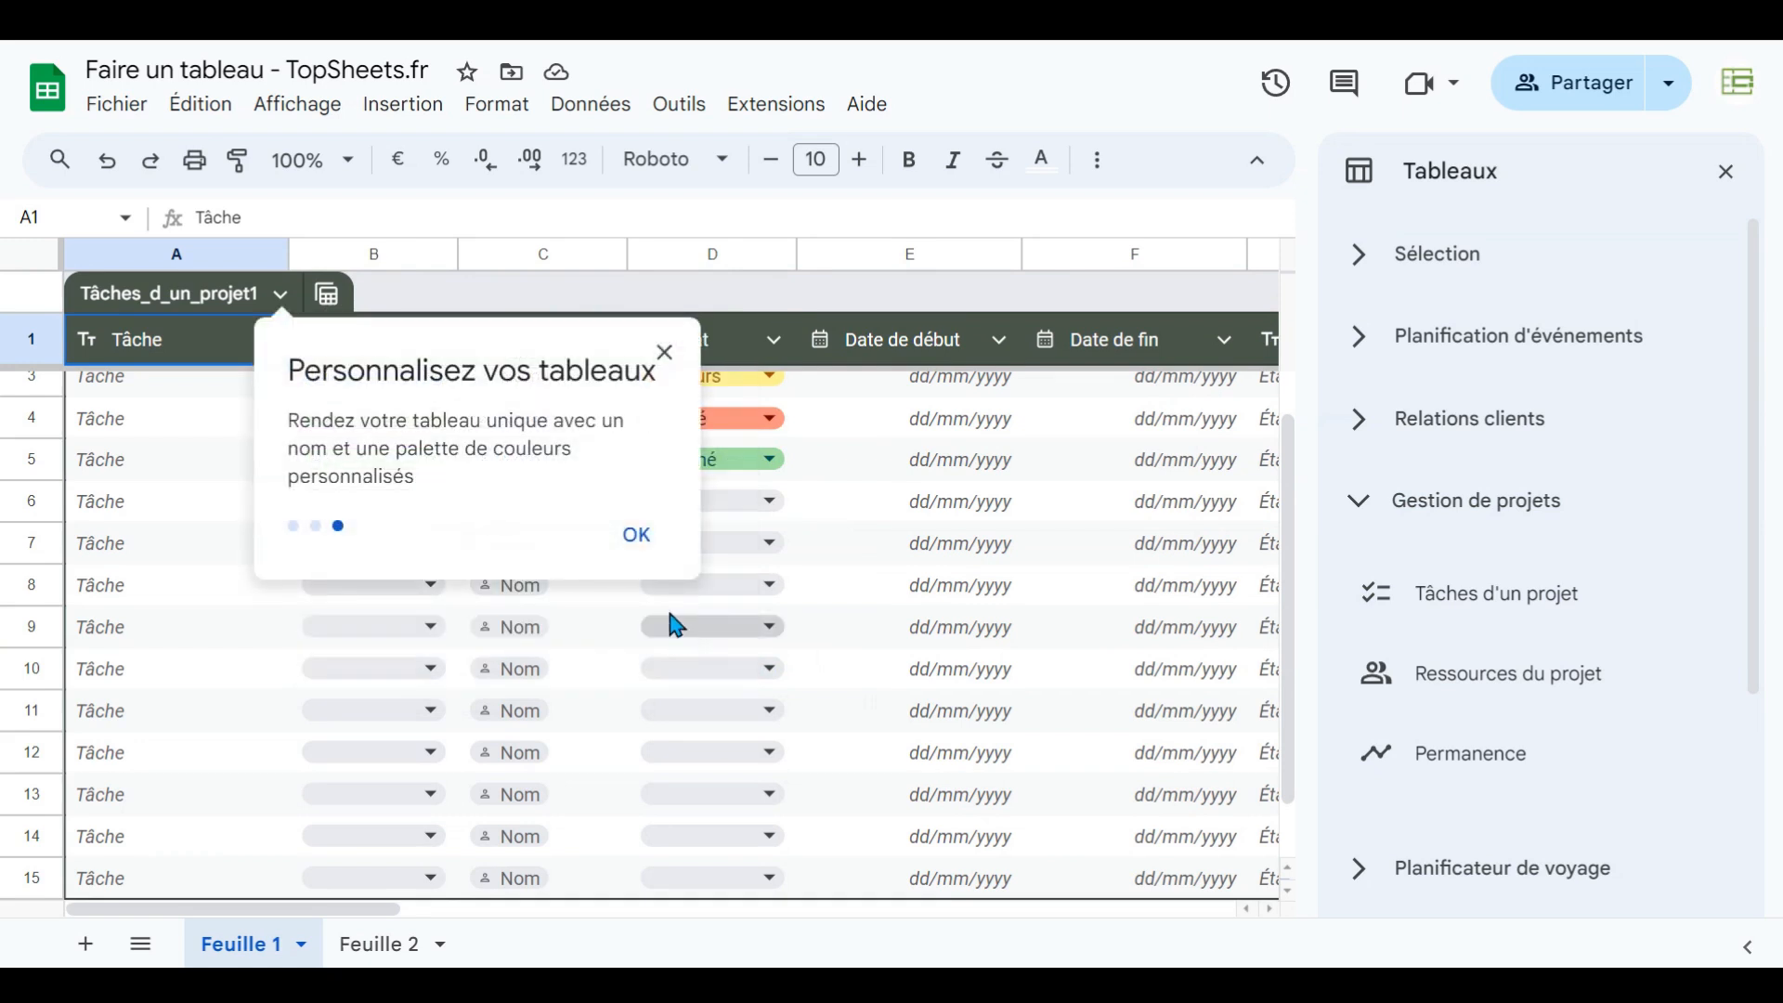
left_click(642, 546)
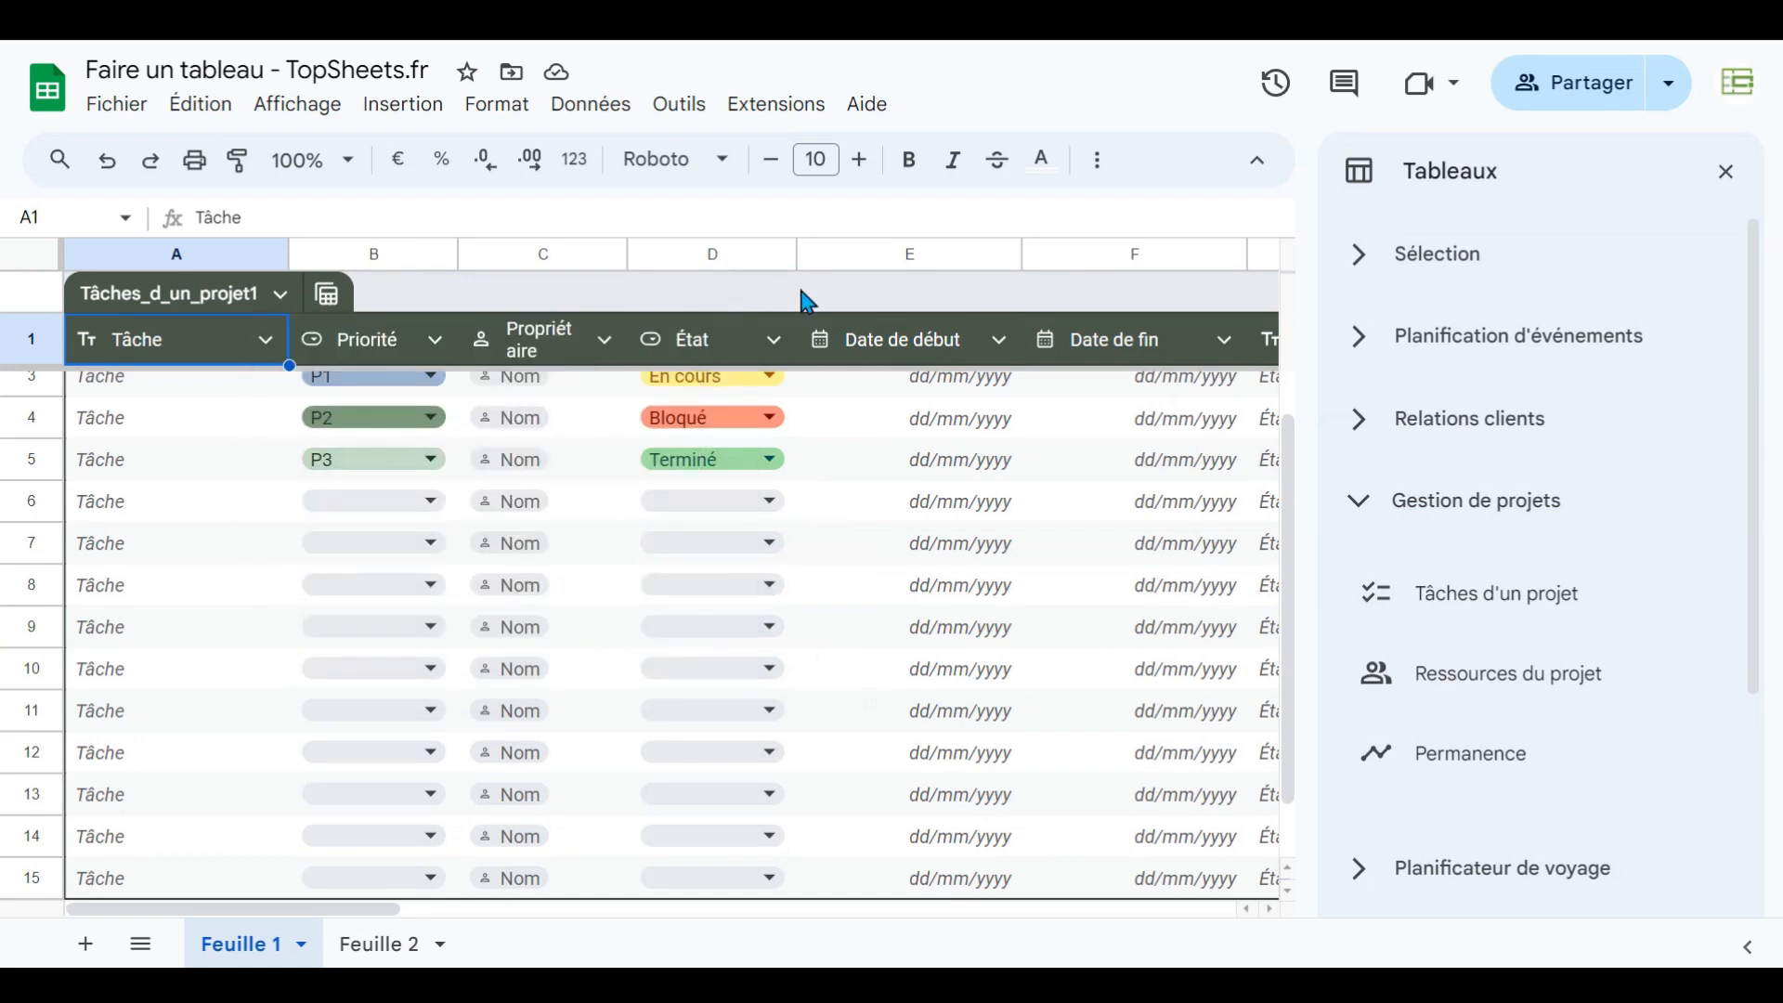
- Close the Tables panel and return to the top of the inserted table
left_click(995, 509)
left_click(936, 729)
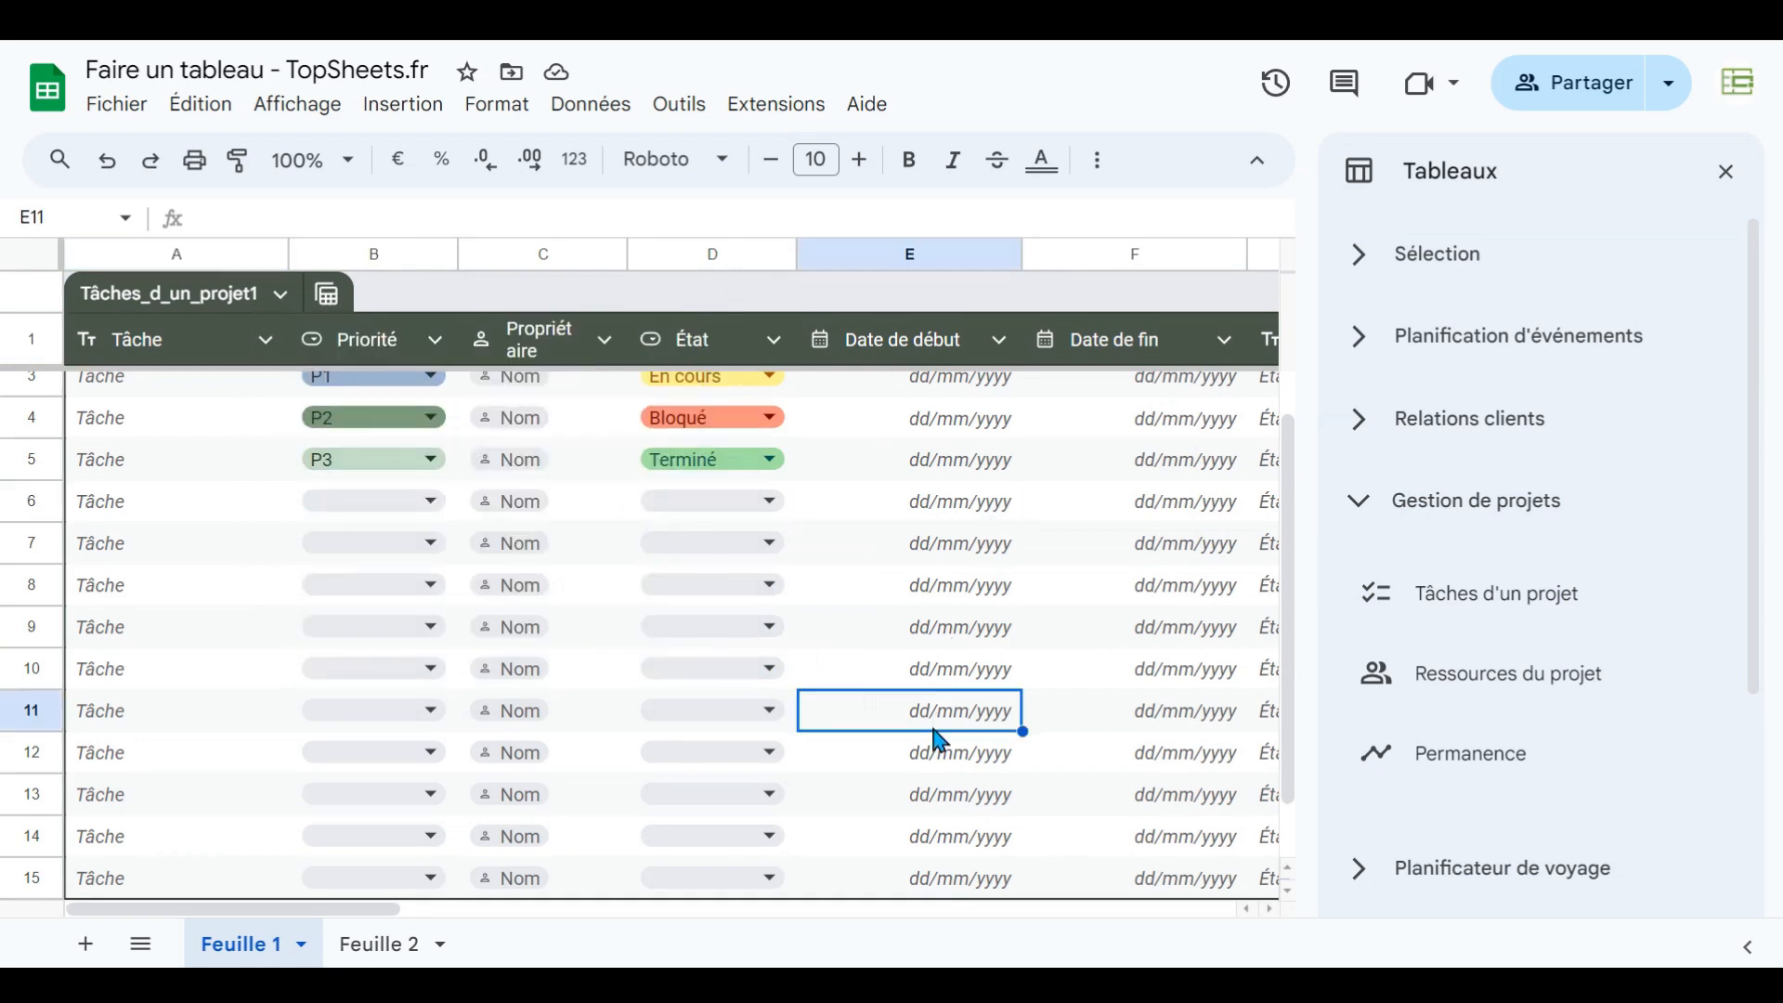
left_click(1726, 172)
left_click(167, 416)
scroll(139, 466, "up", 1)
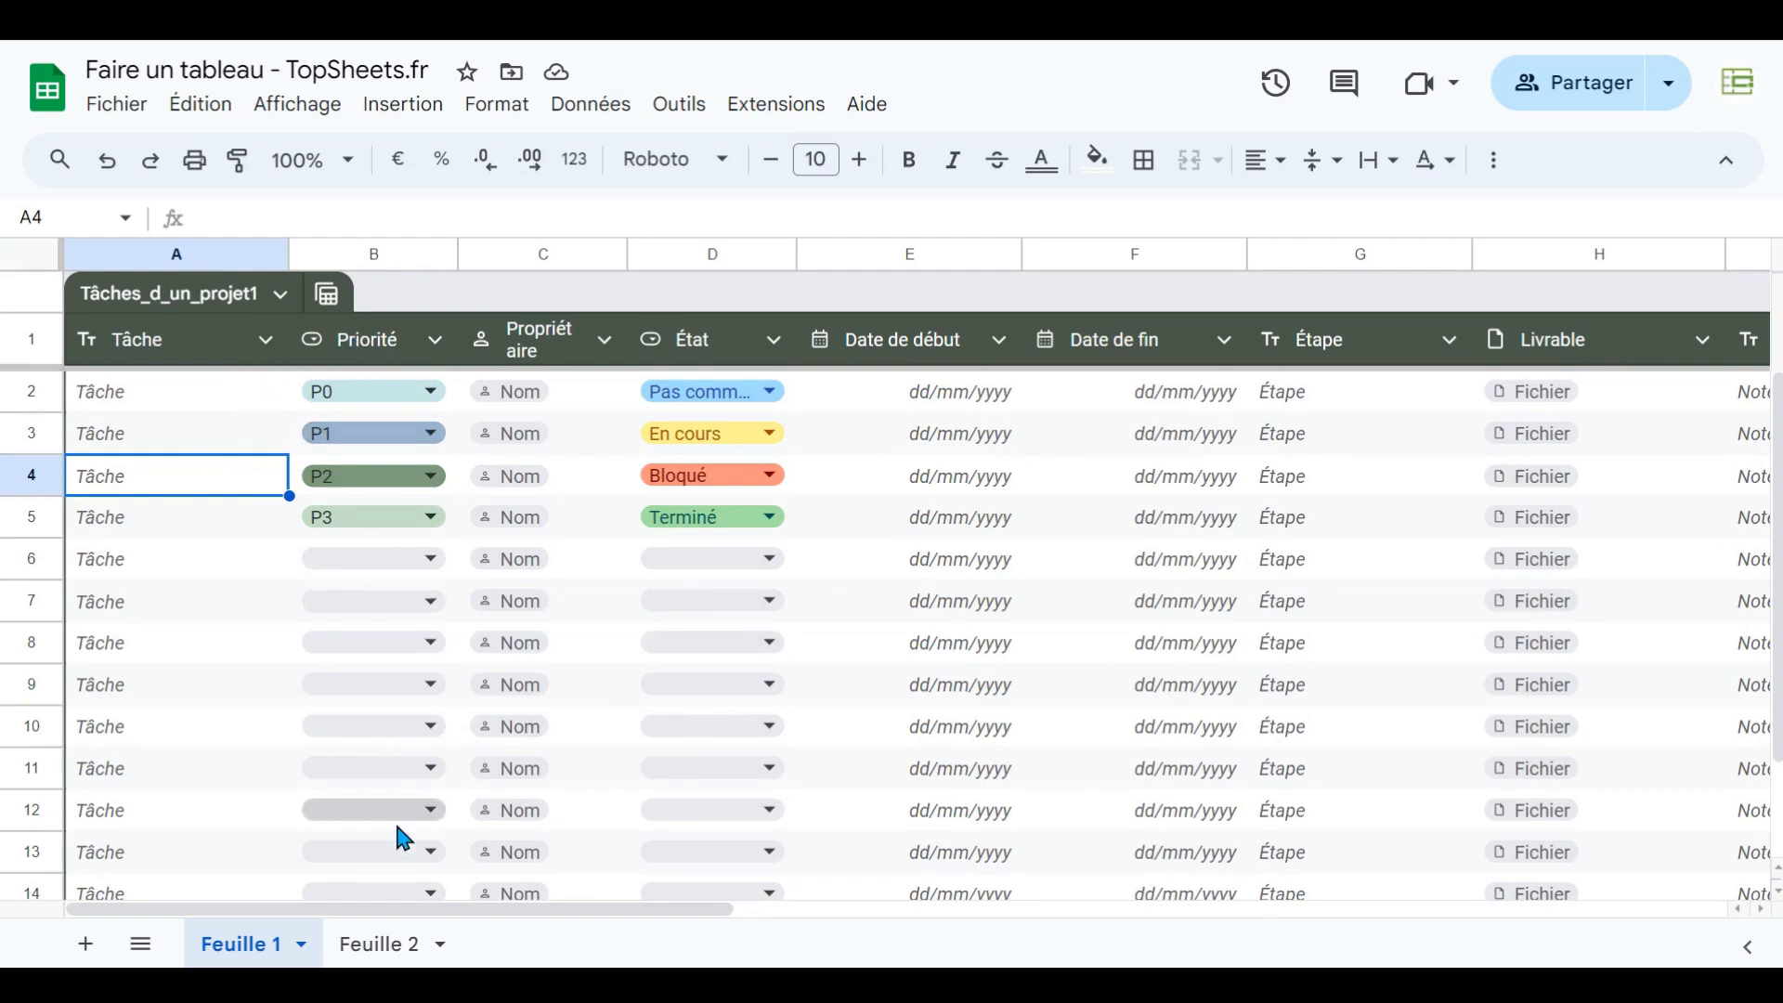
- Duplicate the Feuille 2 sheet
left_click(392, 948)
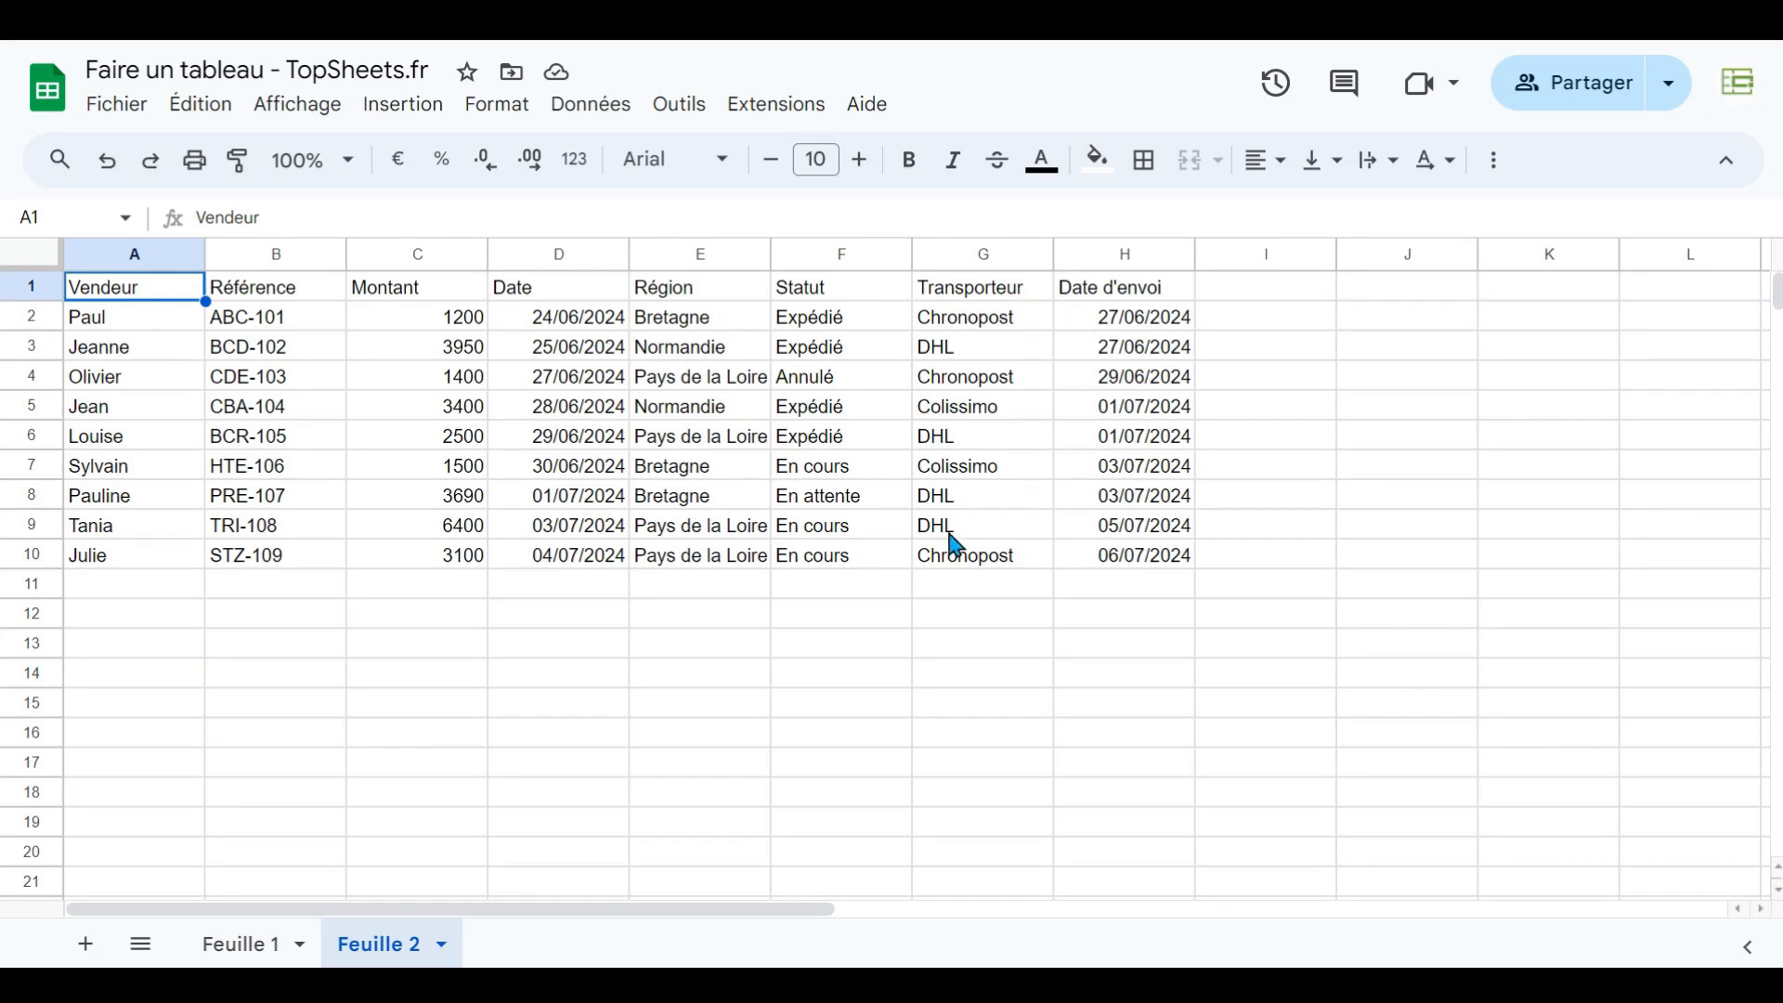
right_click(363, 958)
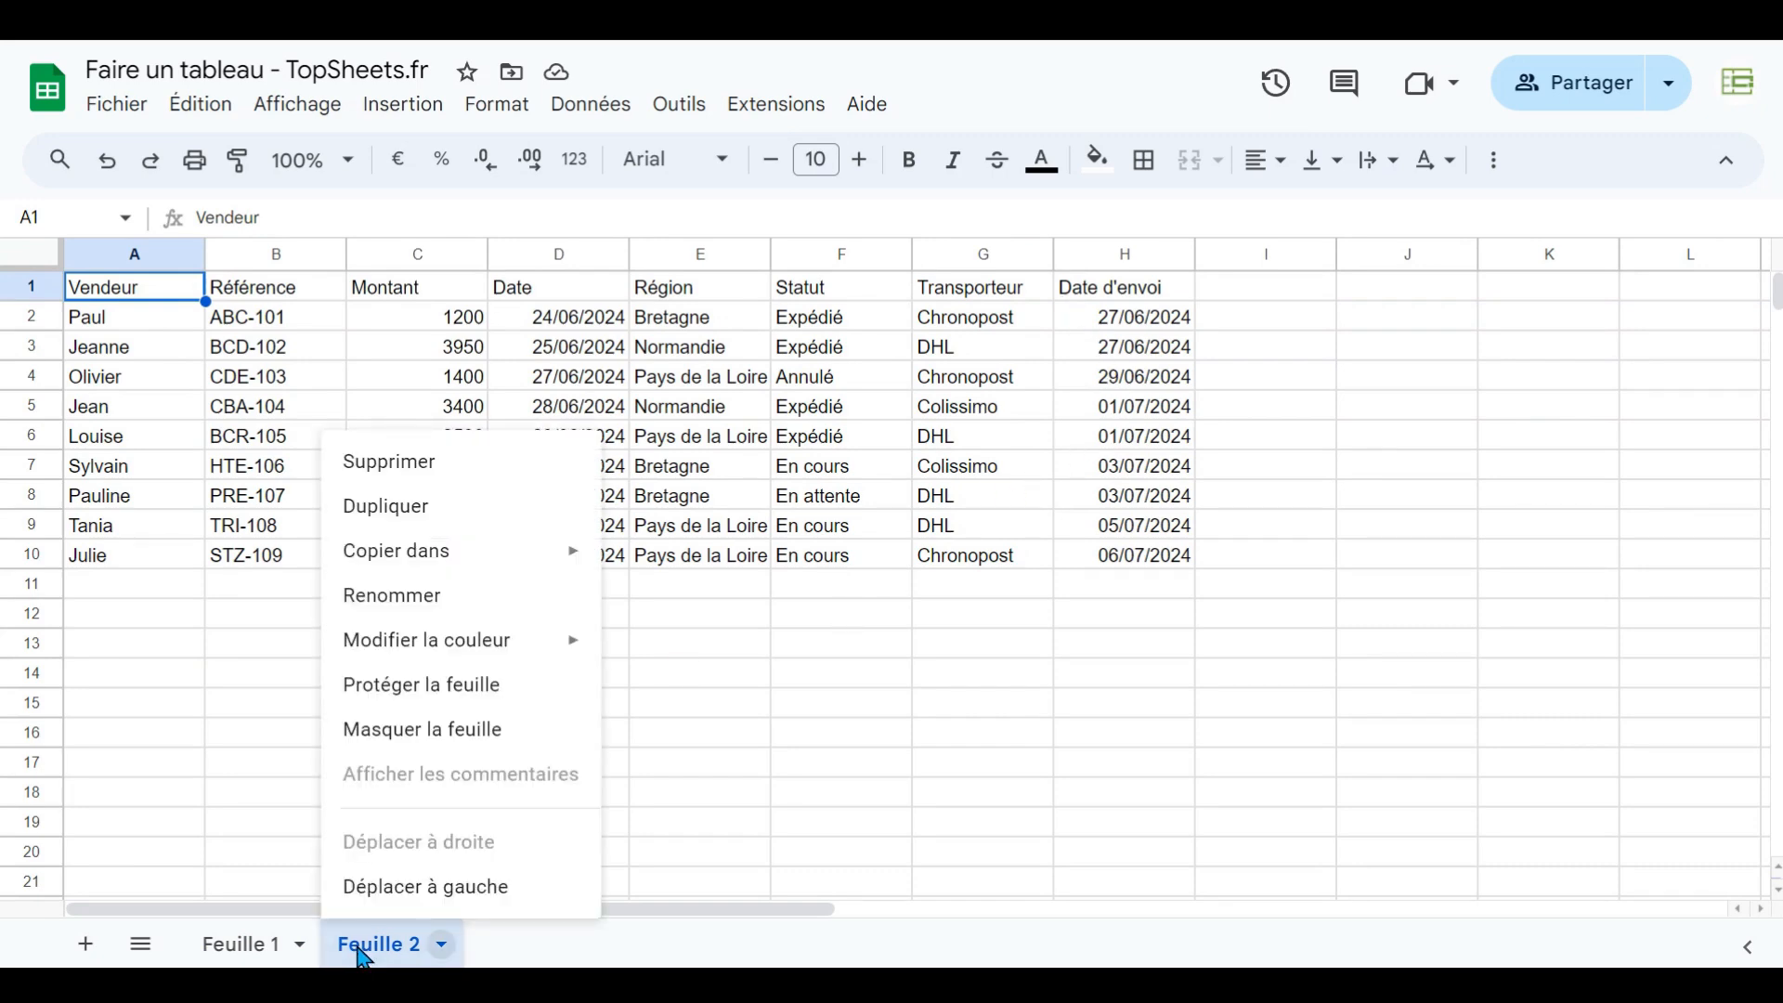
left_click(414, 506)
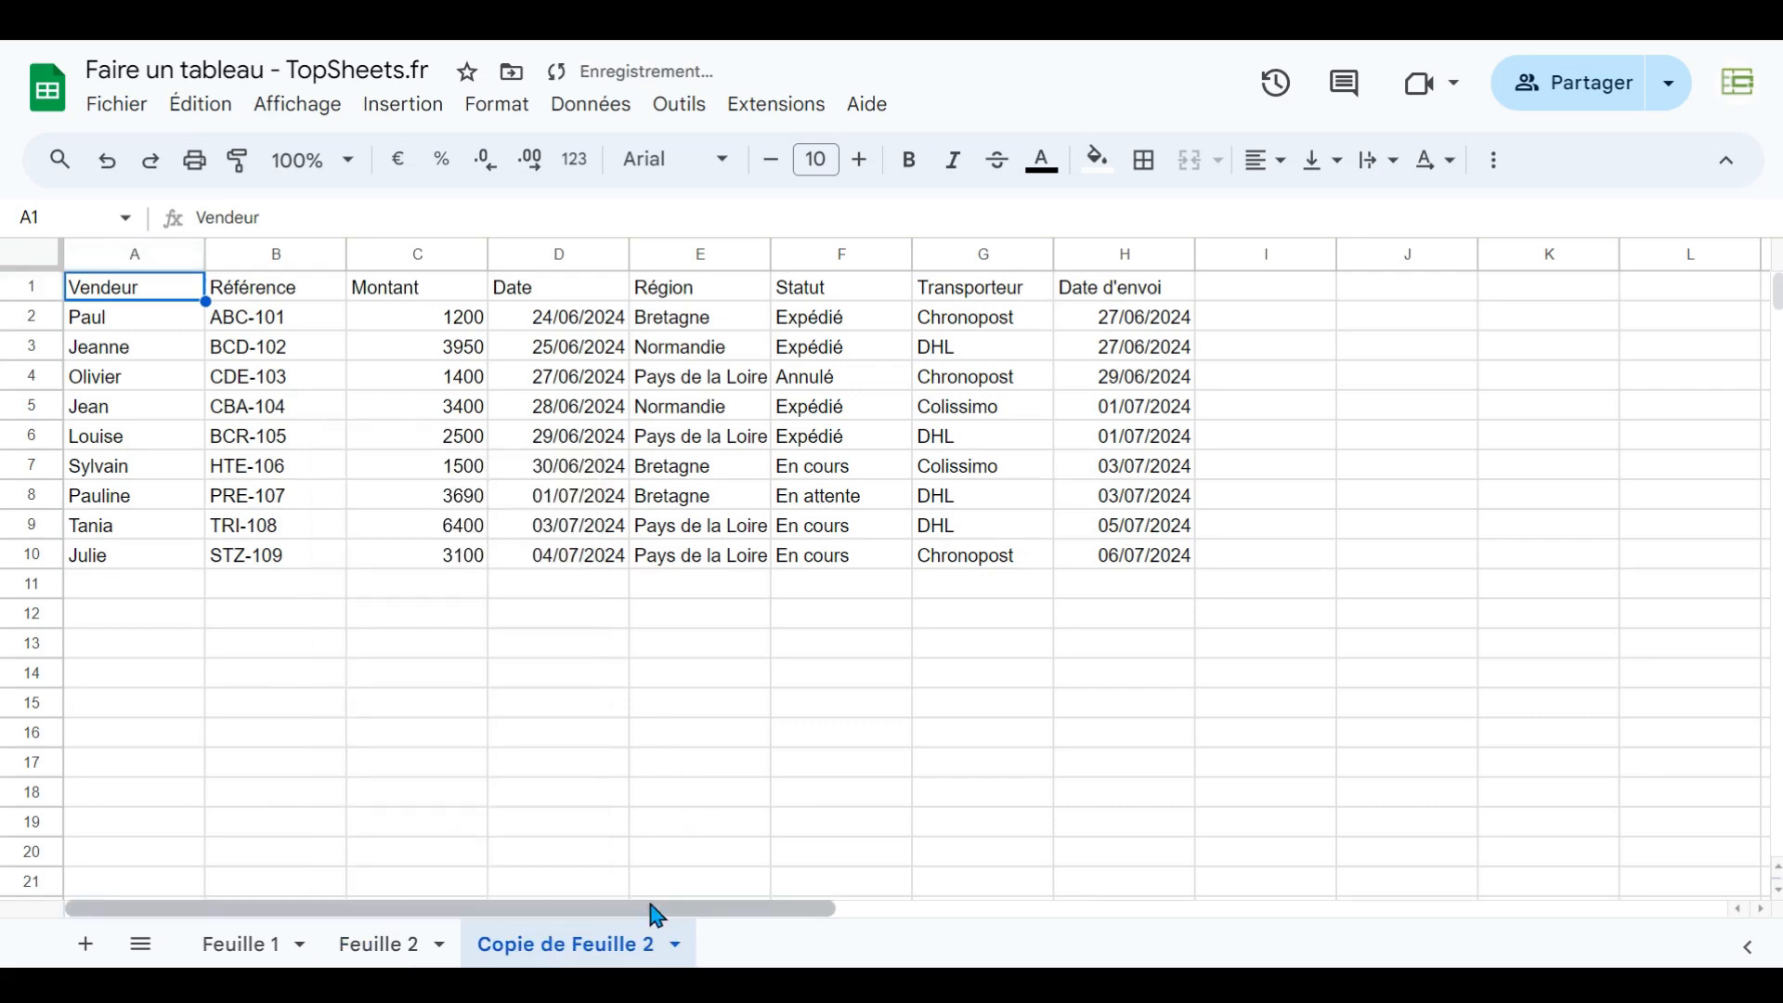
- Rename the copied sheet as Commandes
right_click(545, 955)
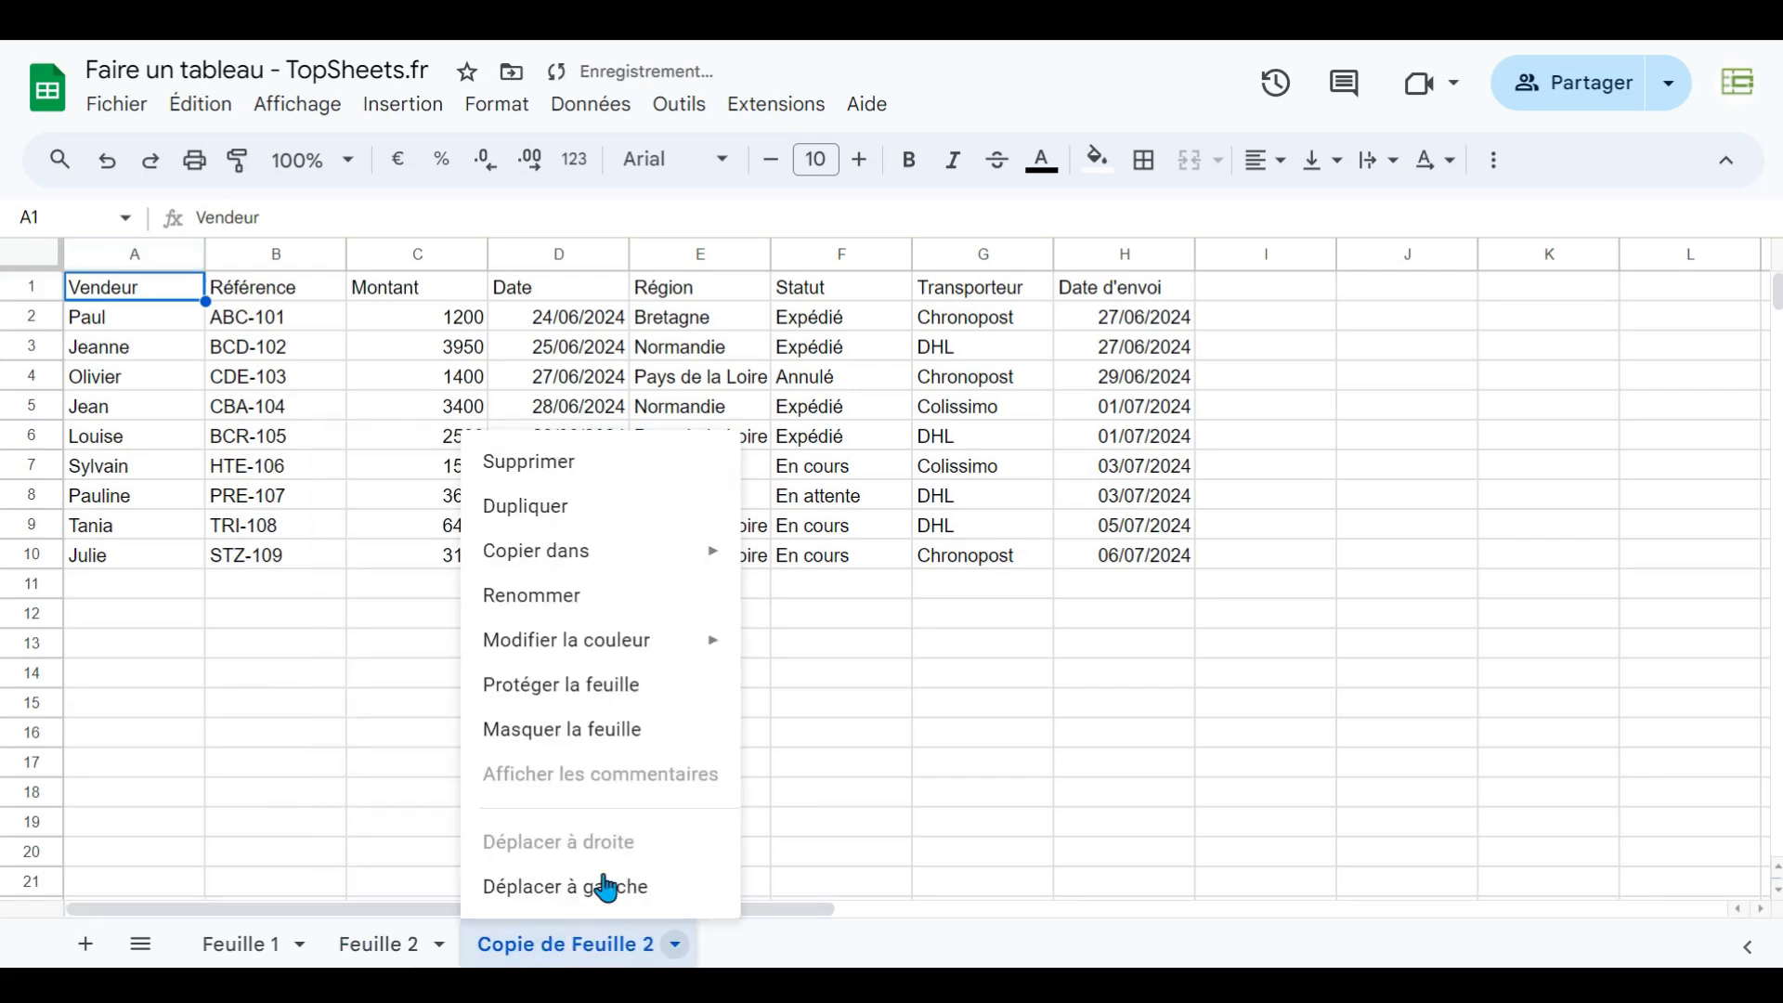
left_click(541, 606)
type("C")
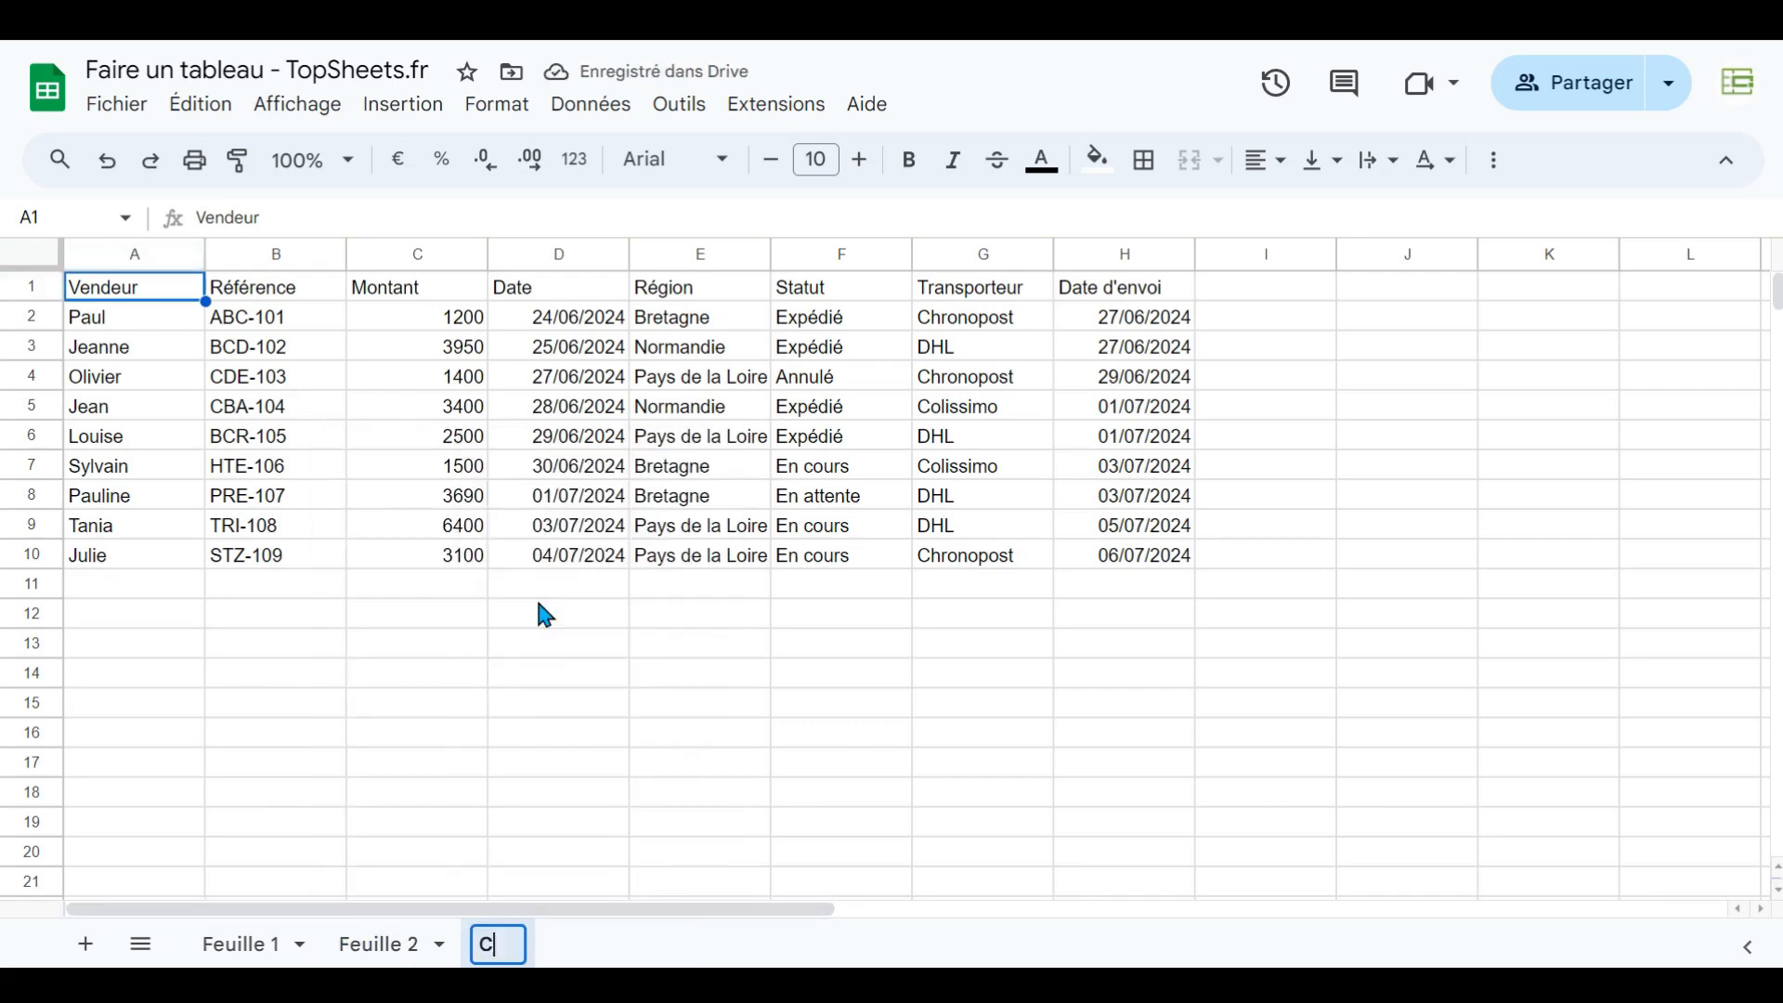
type("ommandes")
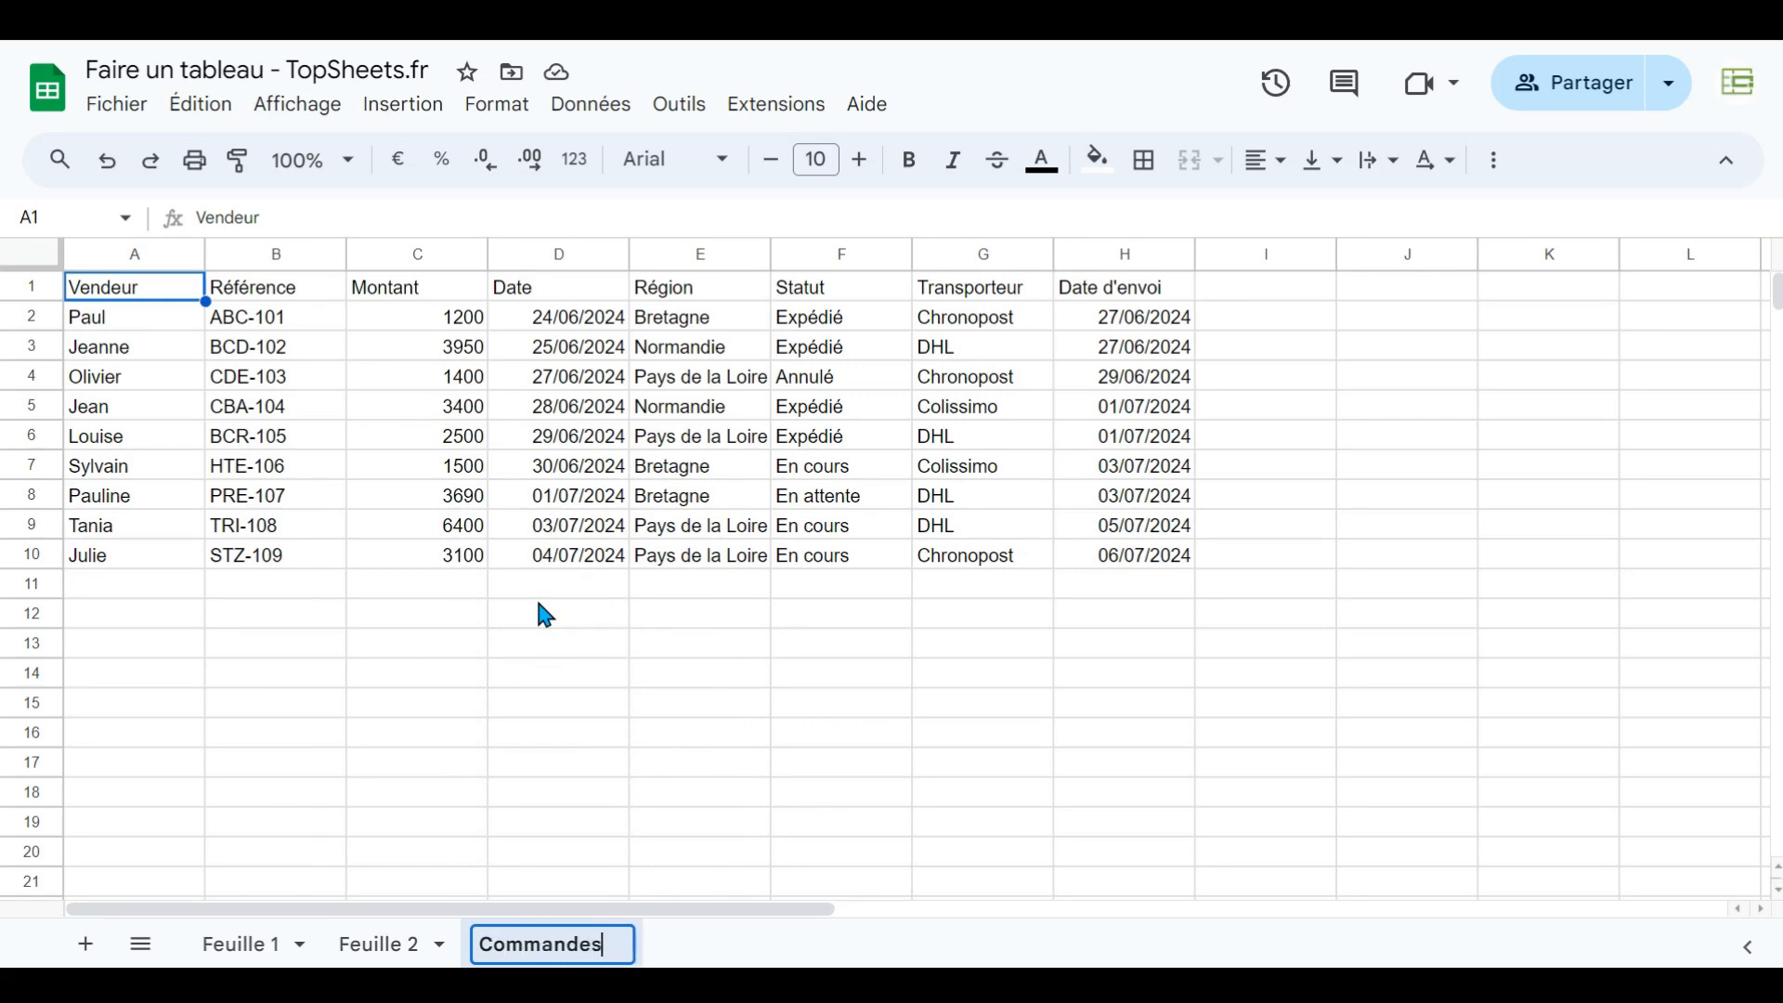
key("Return")
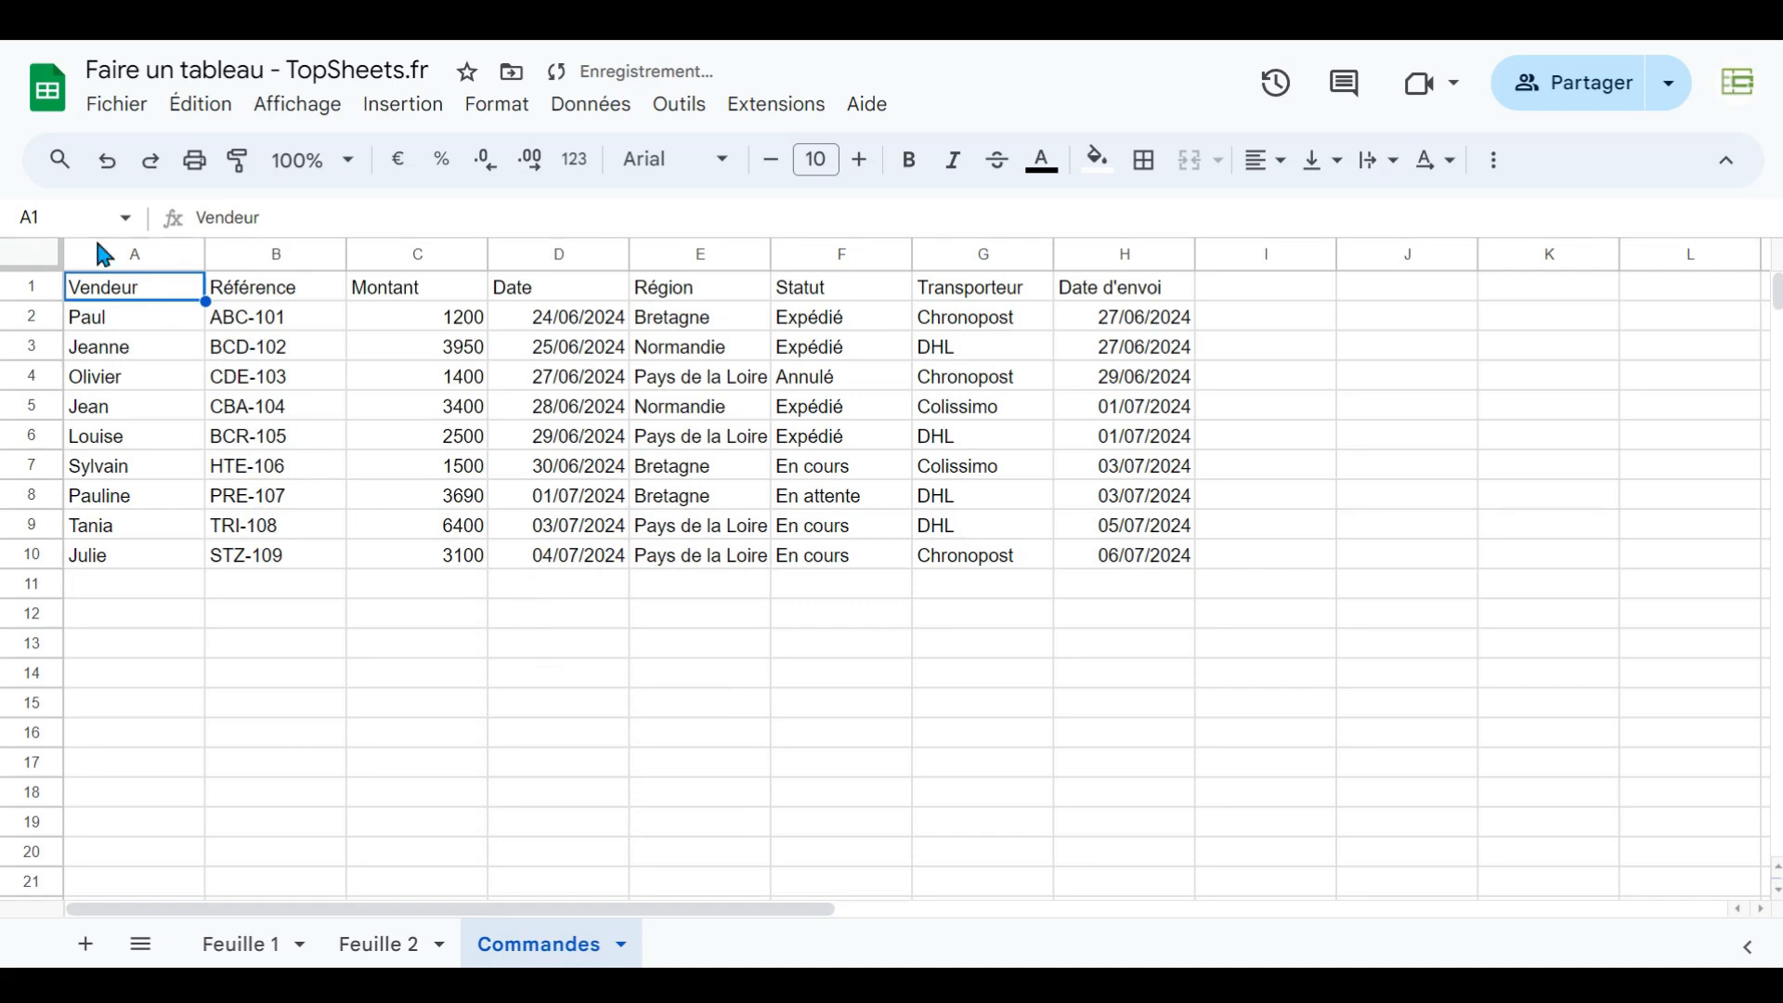
- Convert the range A1:H10 on Commandes into a table and dismiss the introduction tips
left_click_drag(119, 286, 1158, 555)
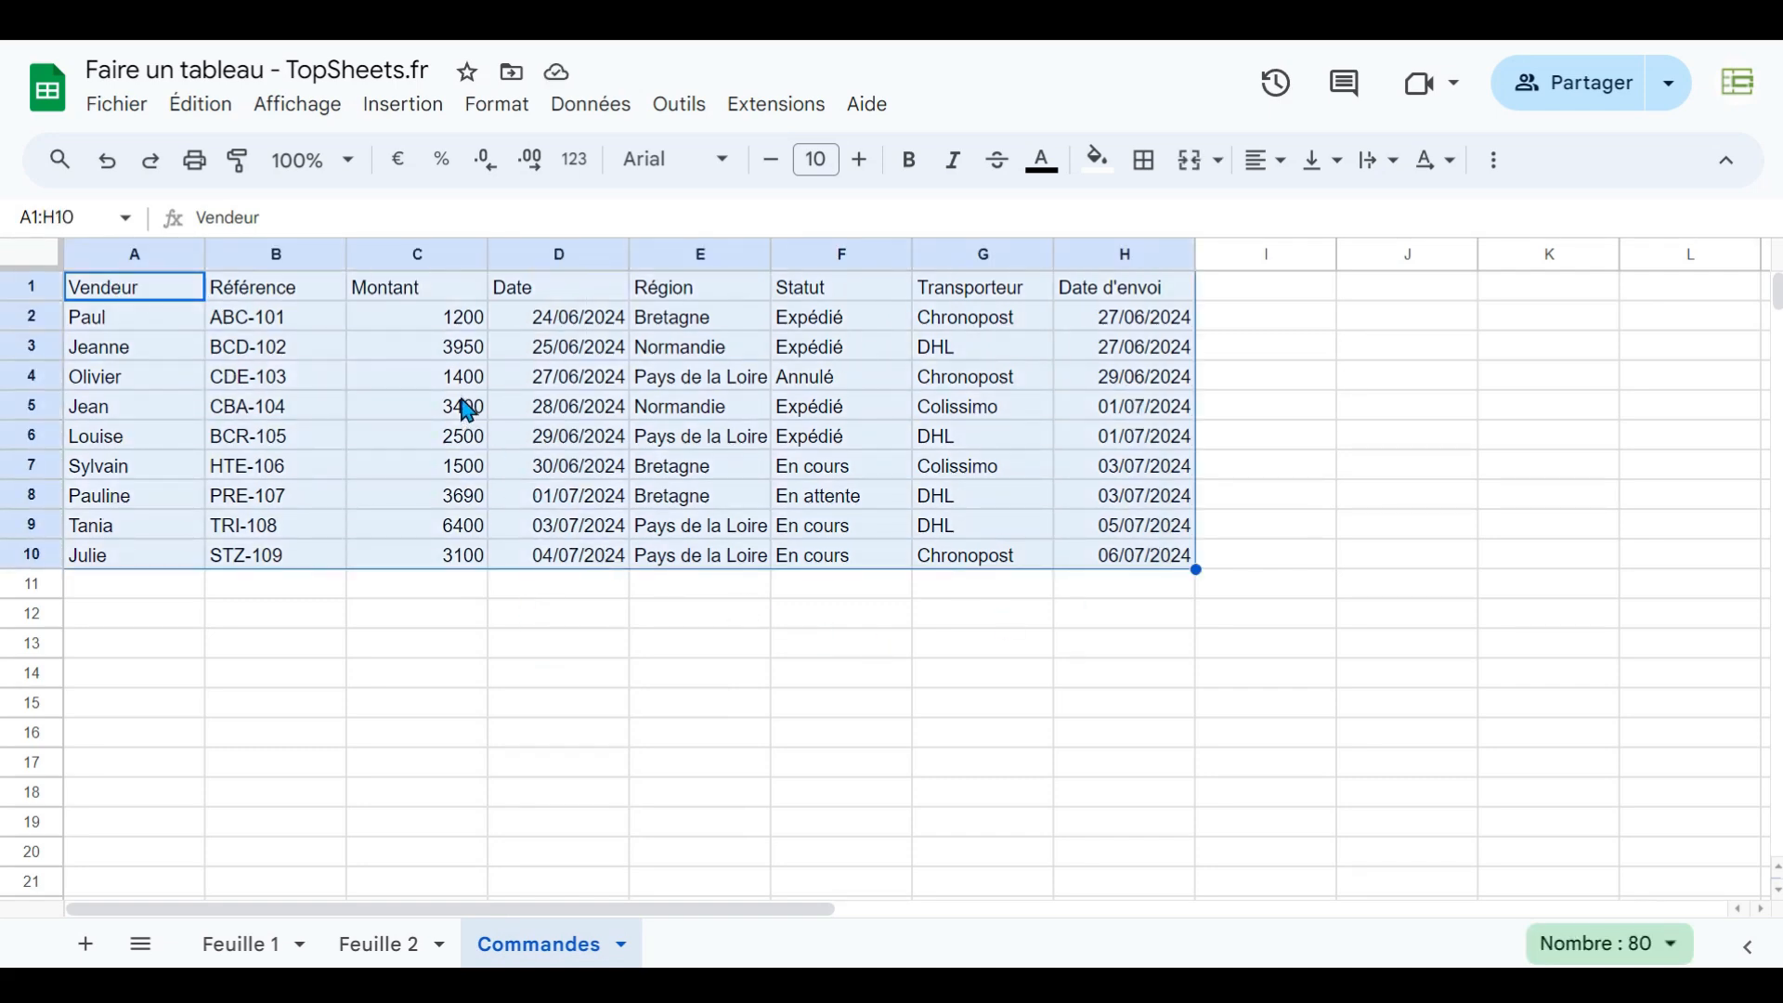
left_click(511, 122)
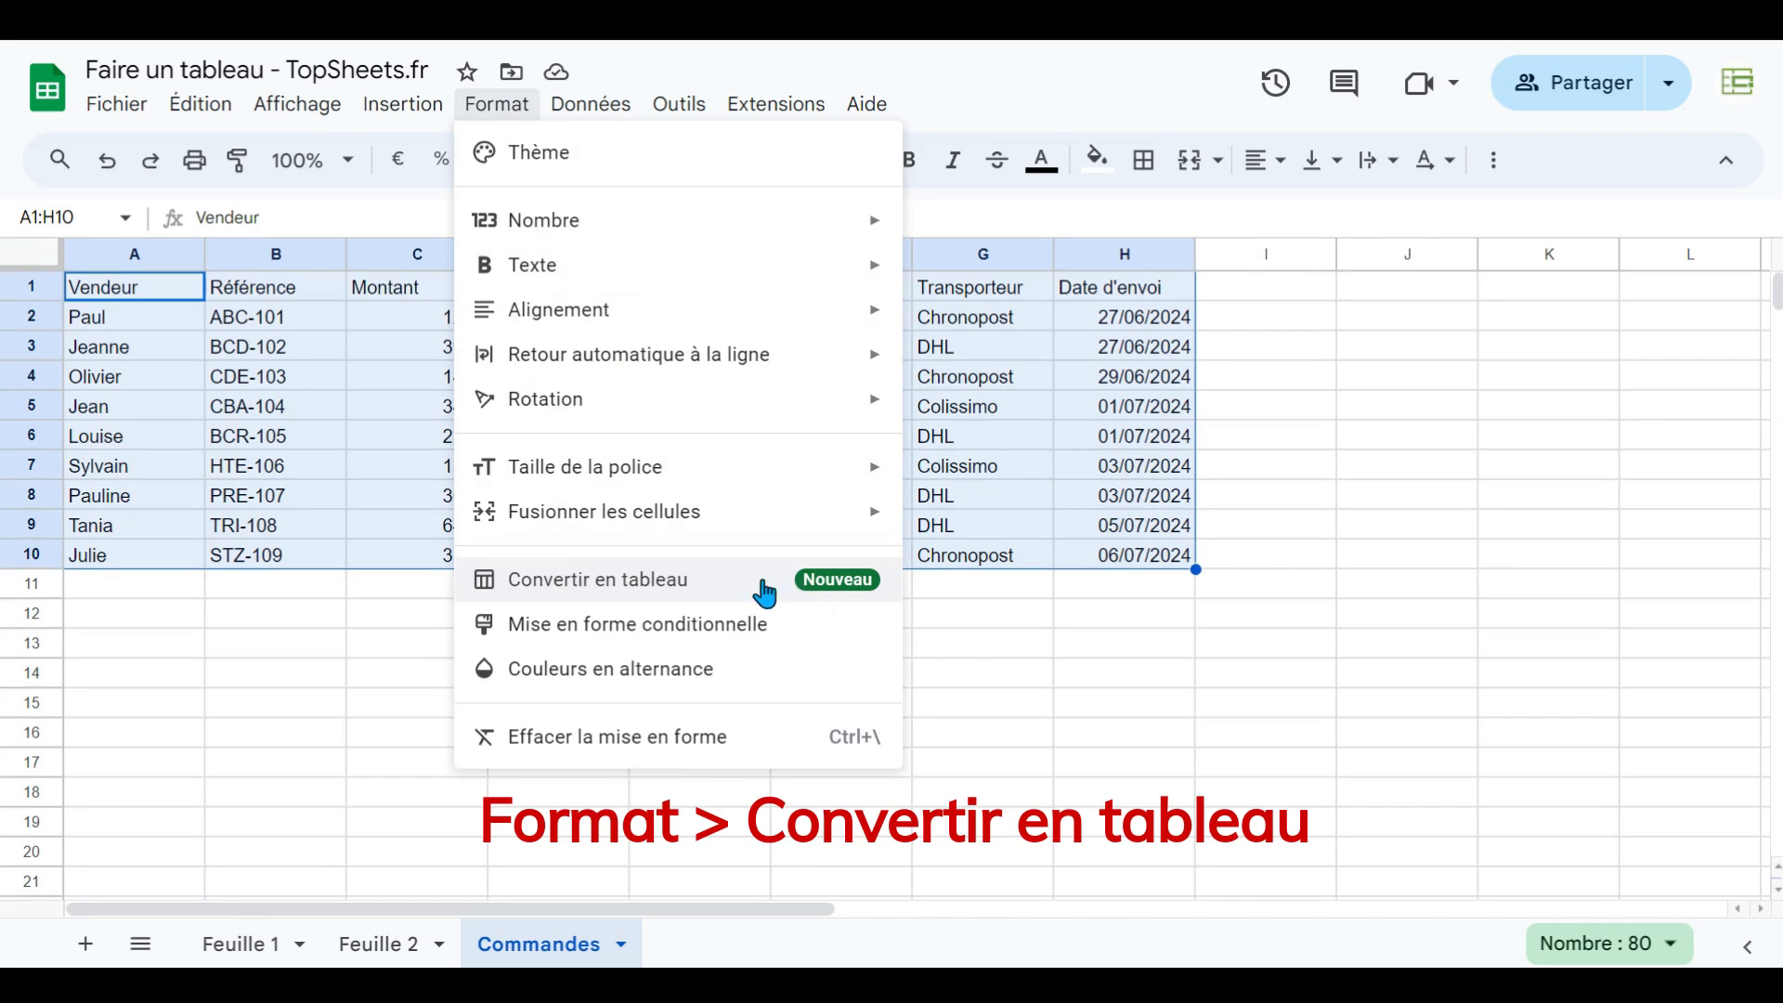
left_click(636, 585)
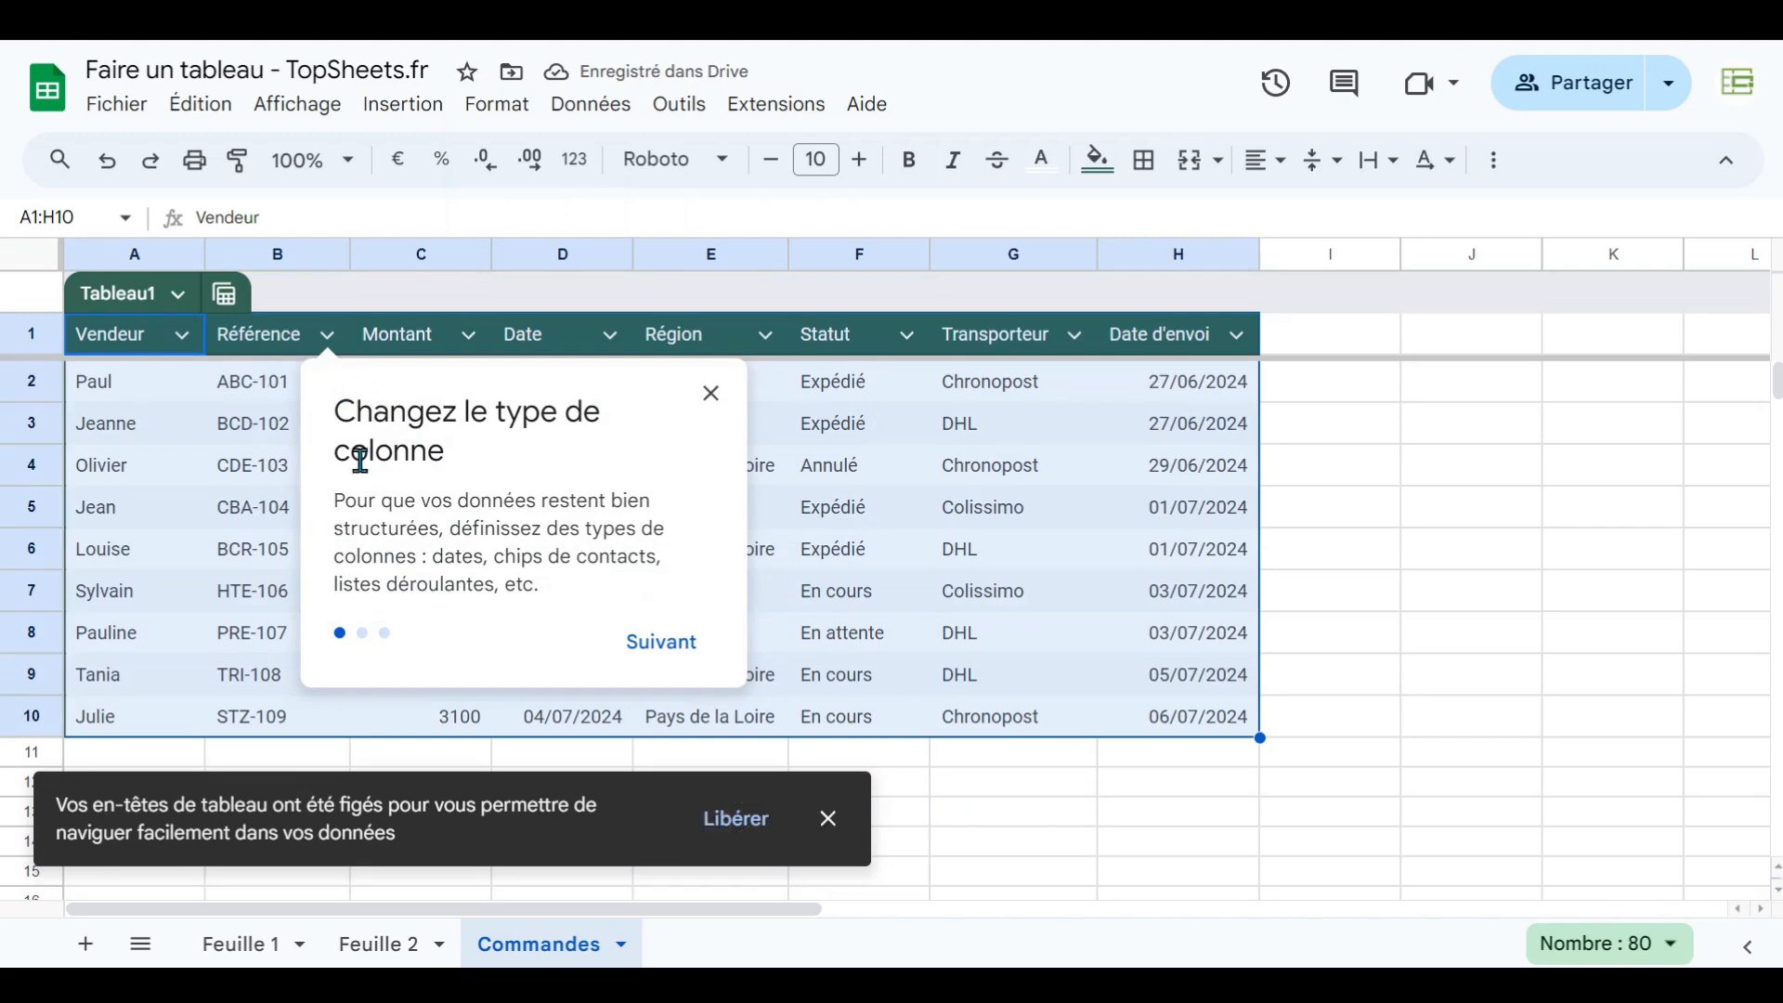
left_click(662, 645)
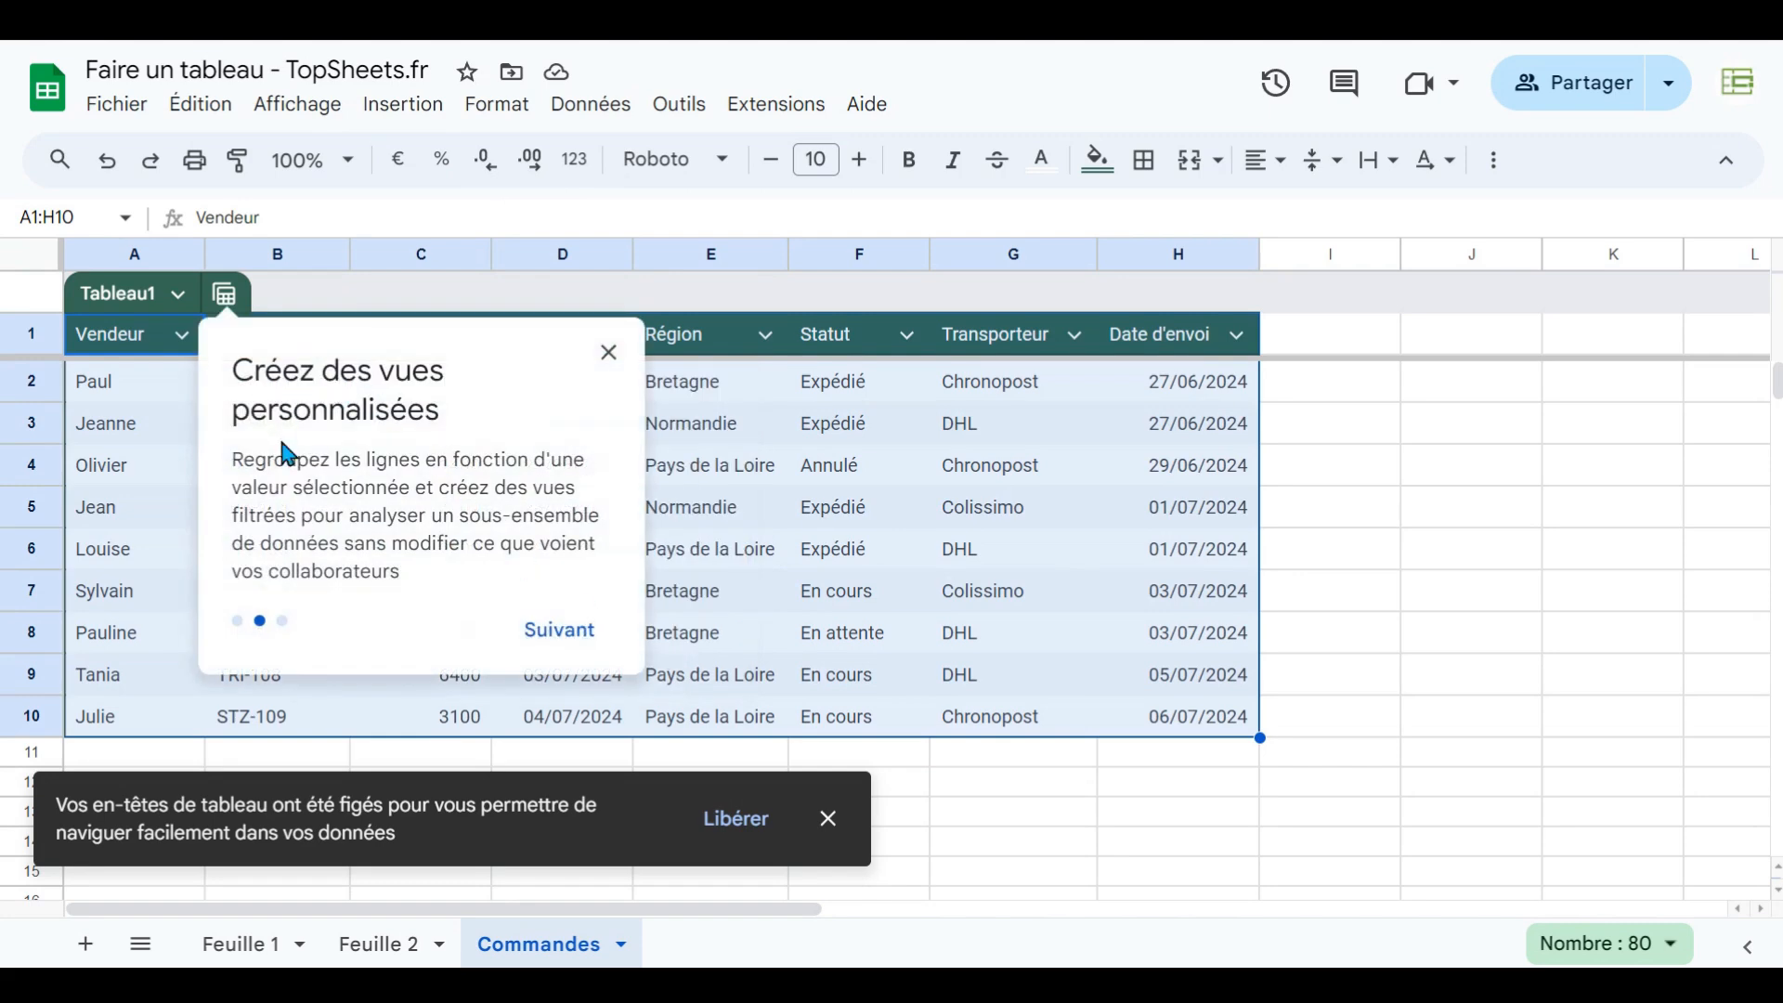
left_click(560, 630)
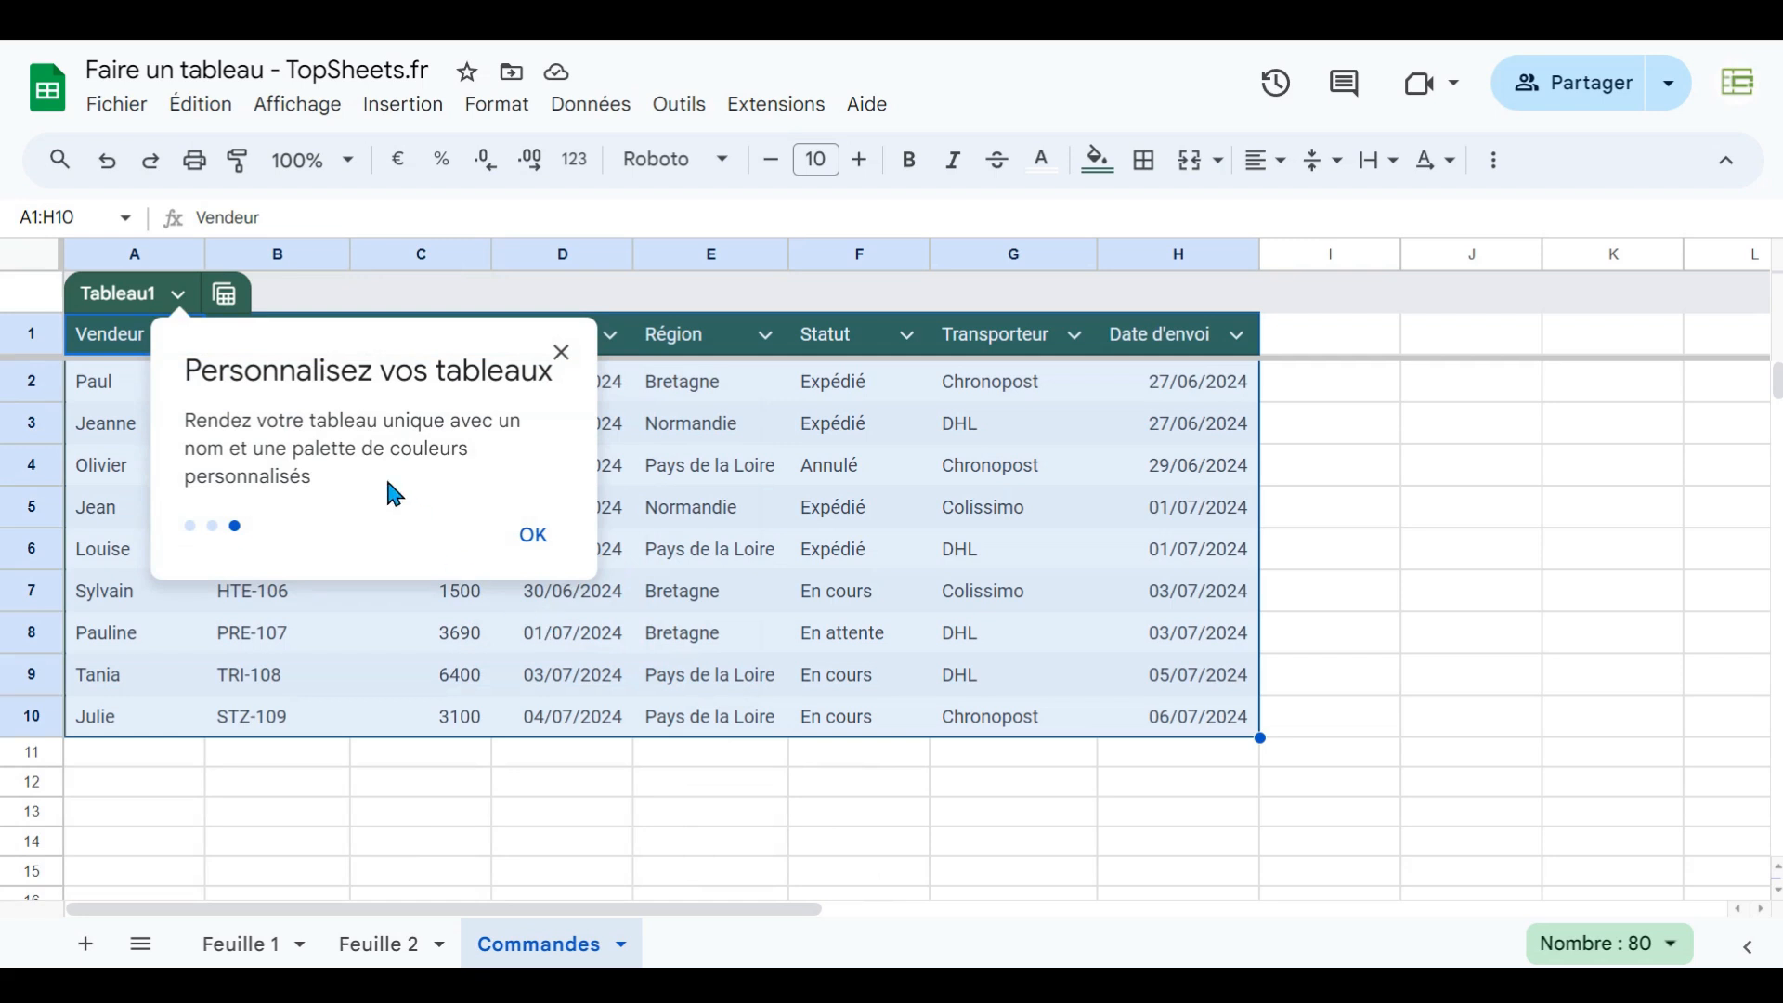
left_click(533, 537)
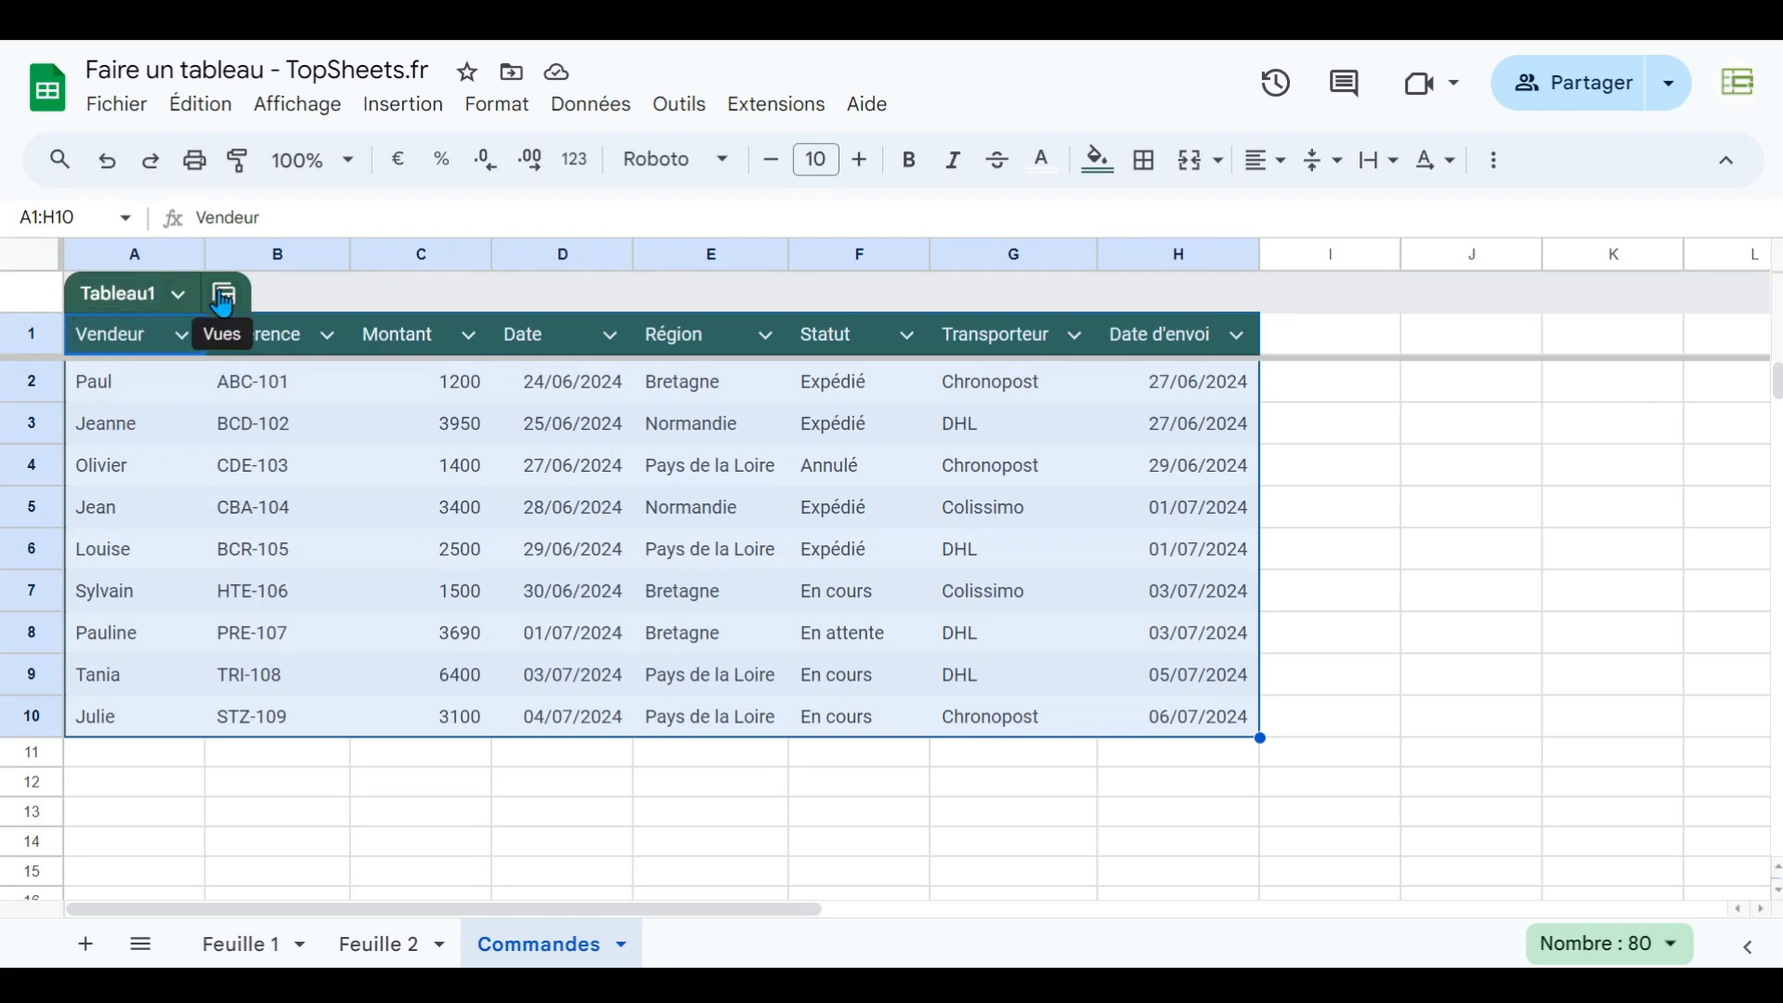
left_click(191, 346)
left_click(809, 549)
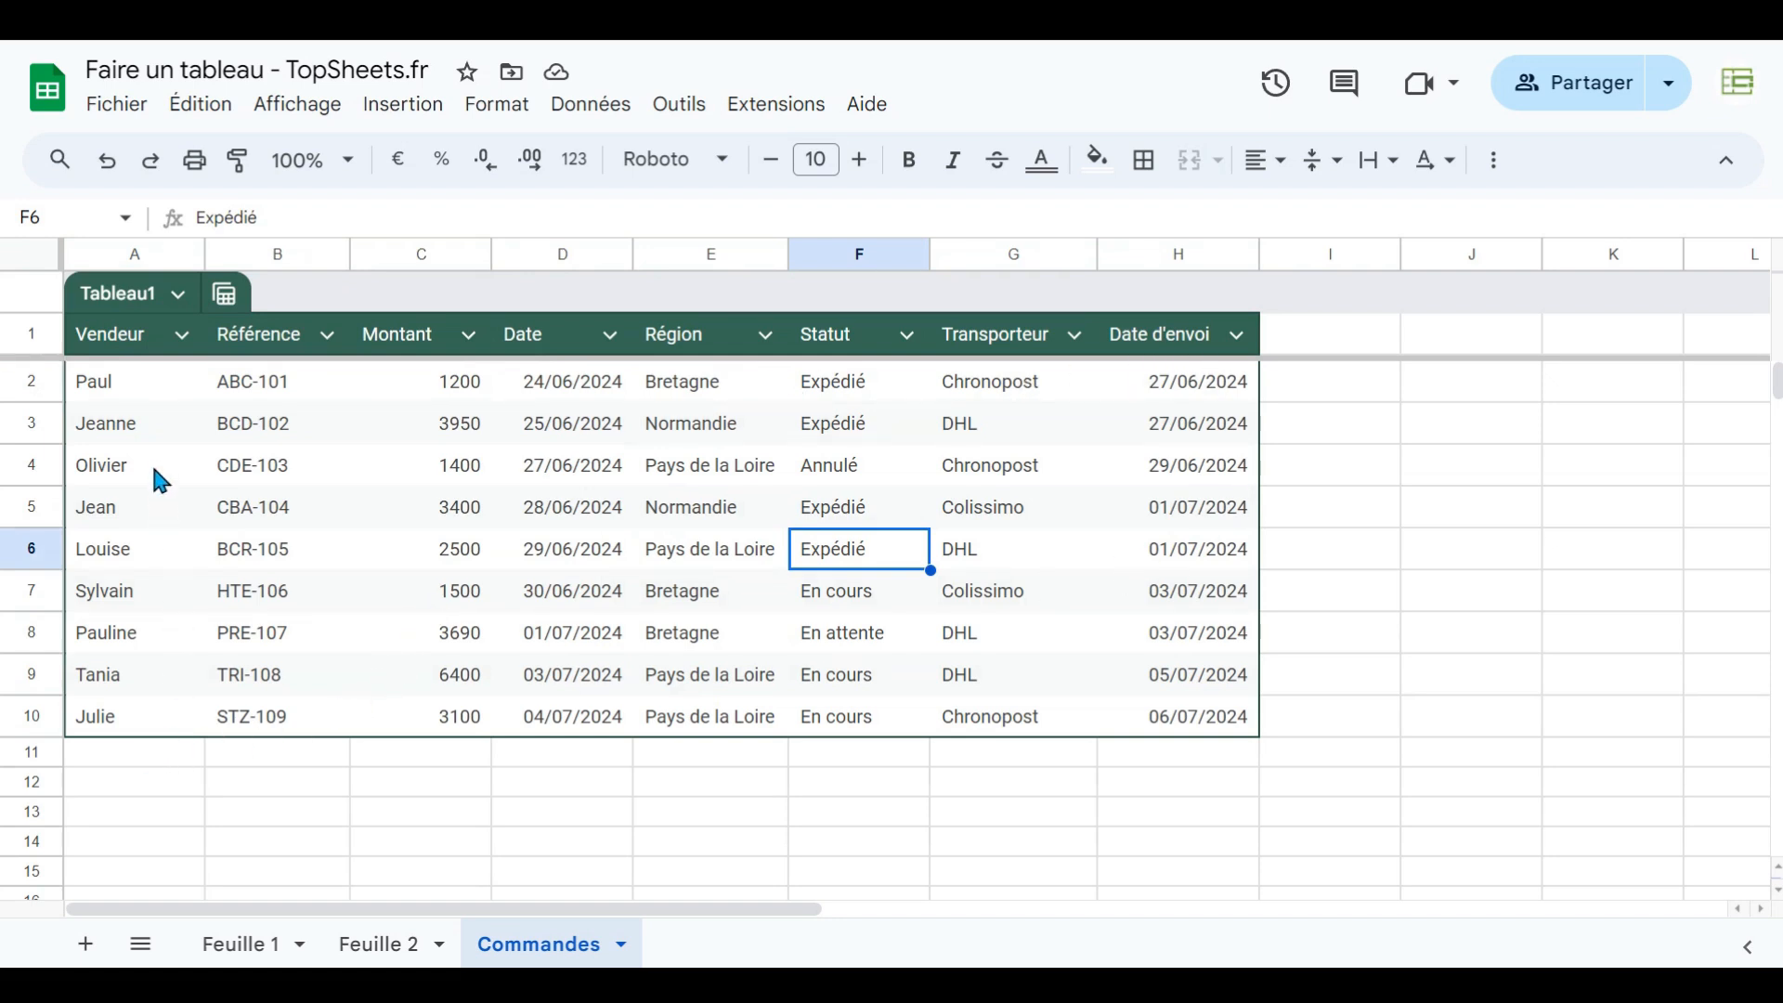
- Add the seller Valérie in the row directly below the table
left_click(103, 765)
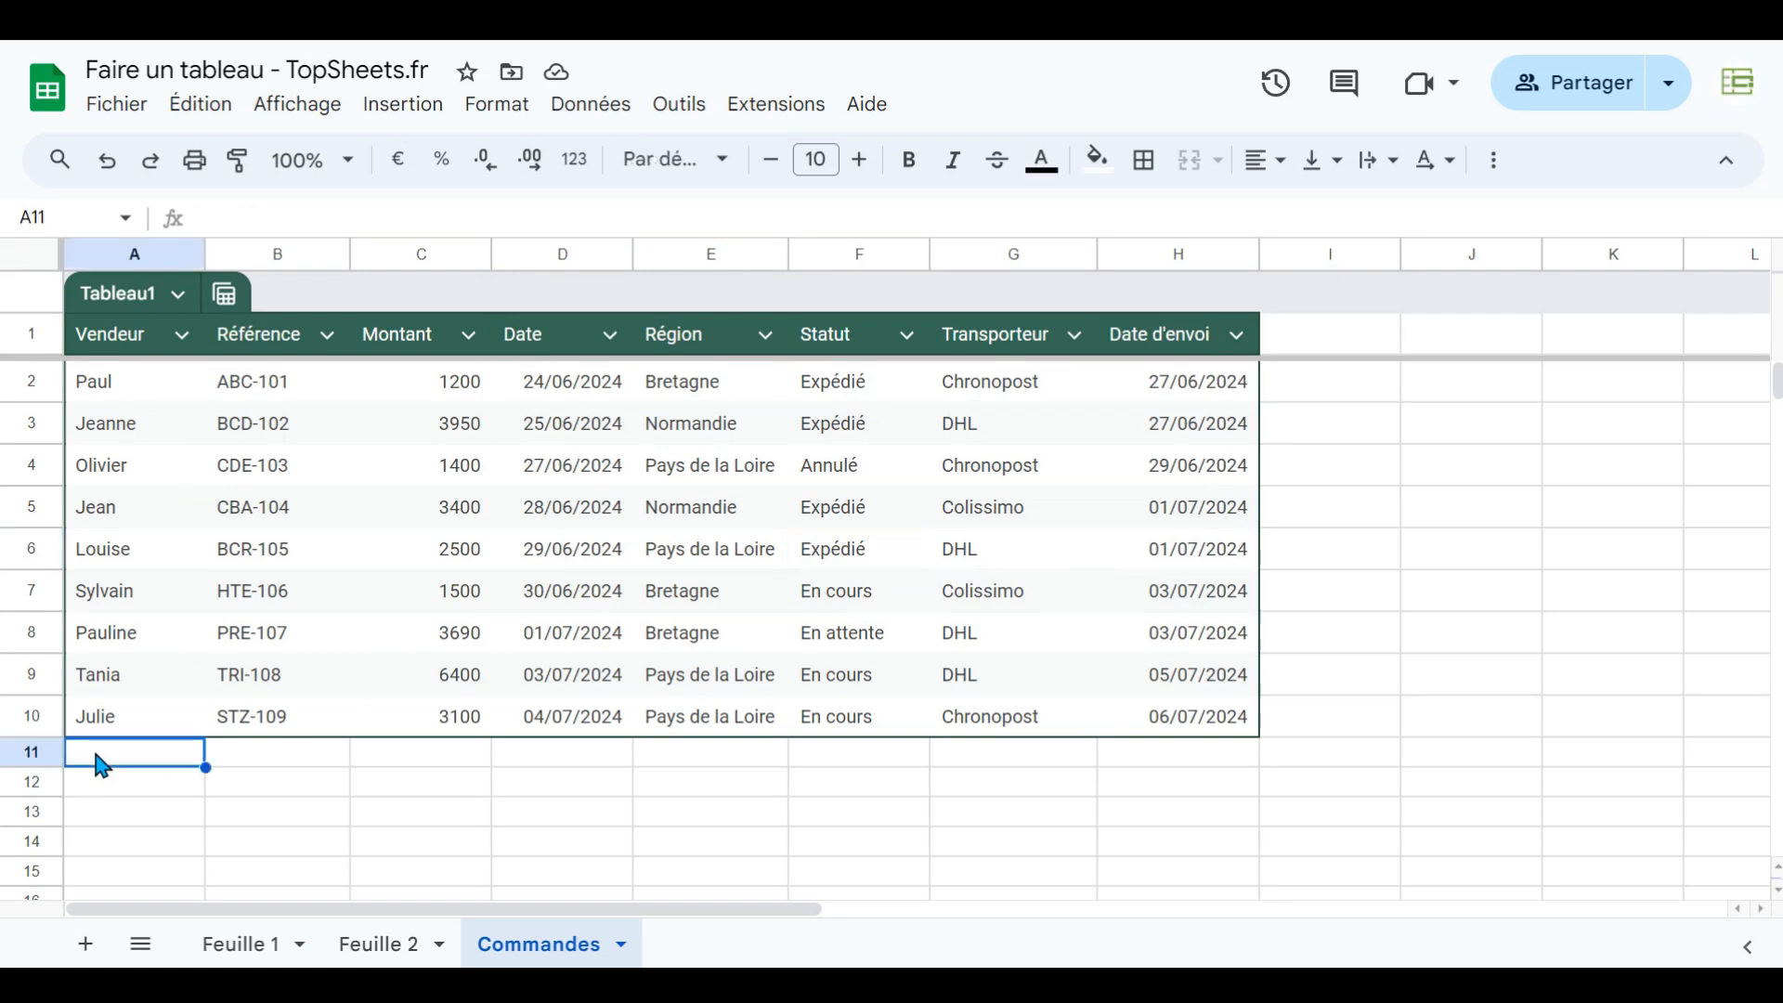
type("V")
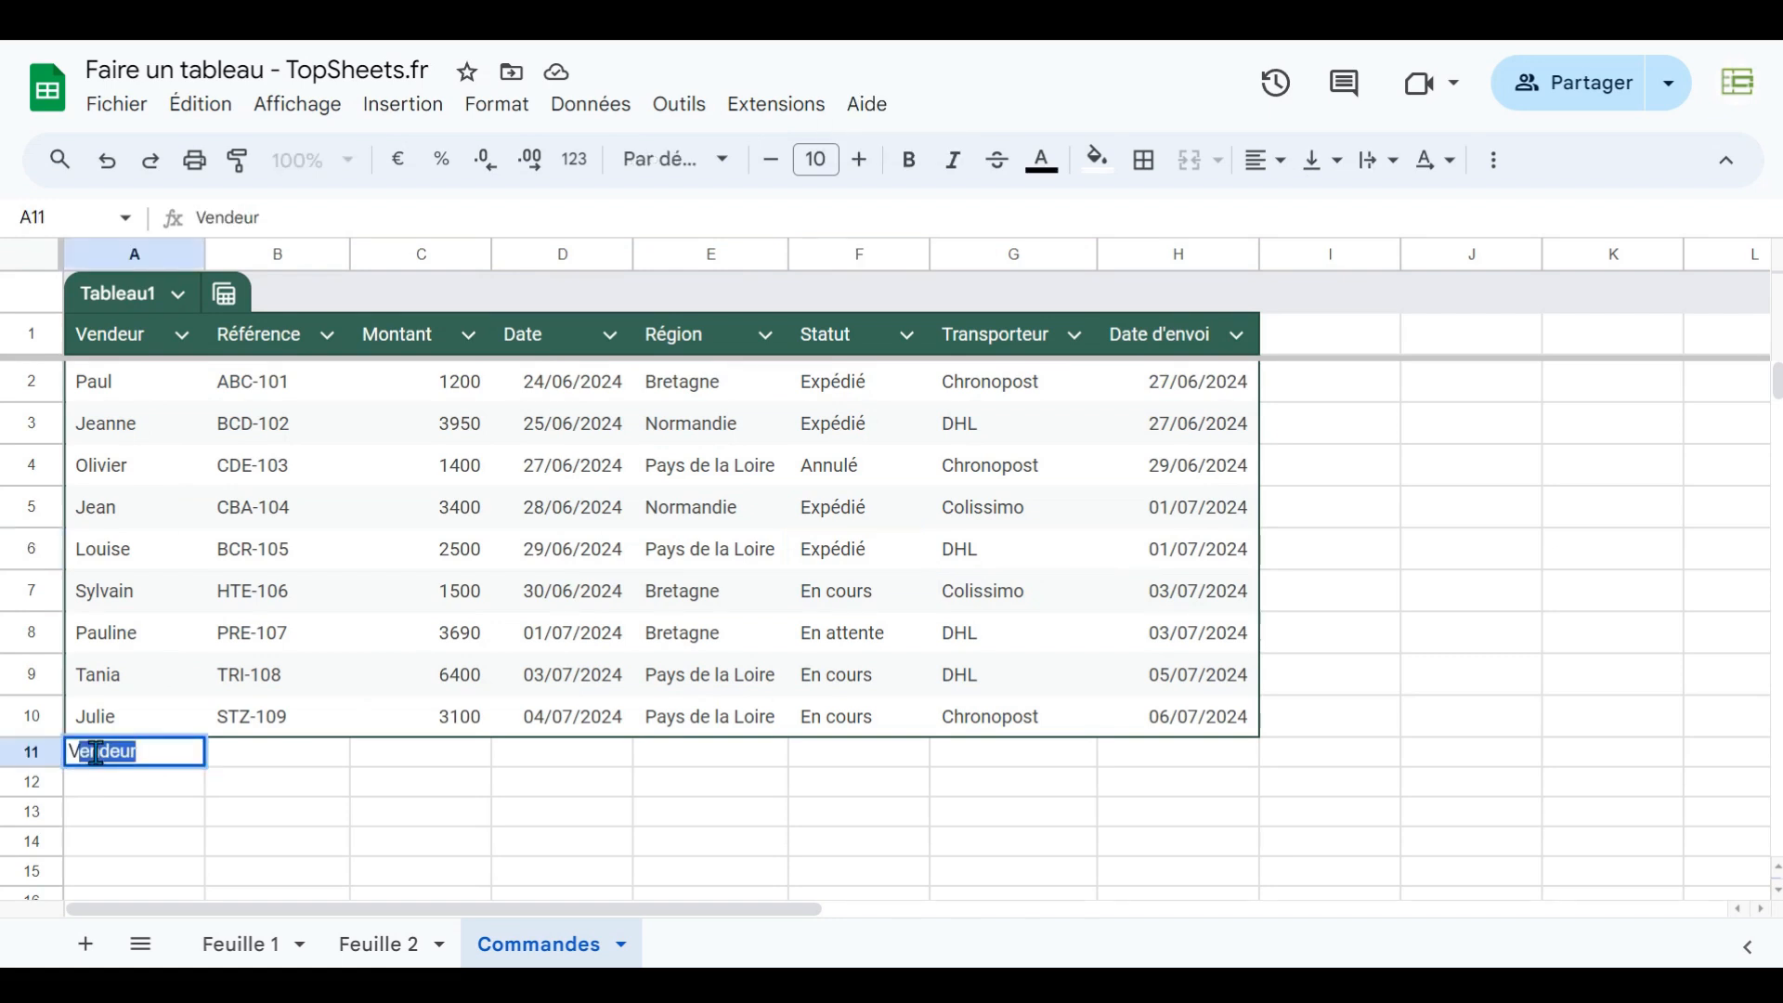
type("alérie")
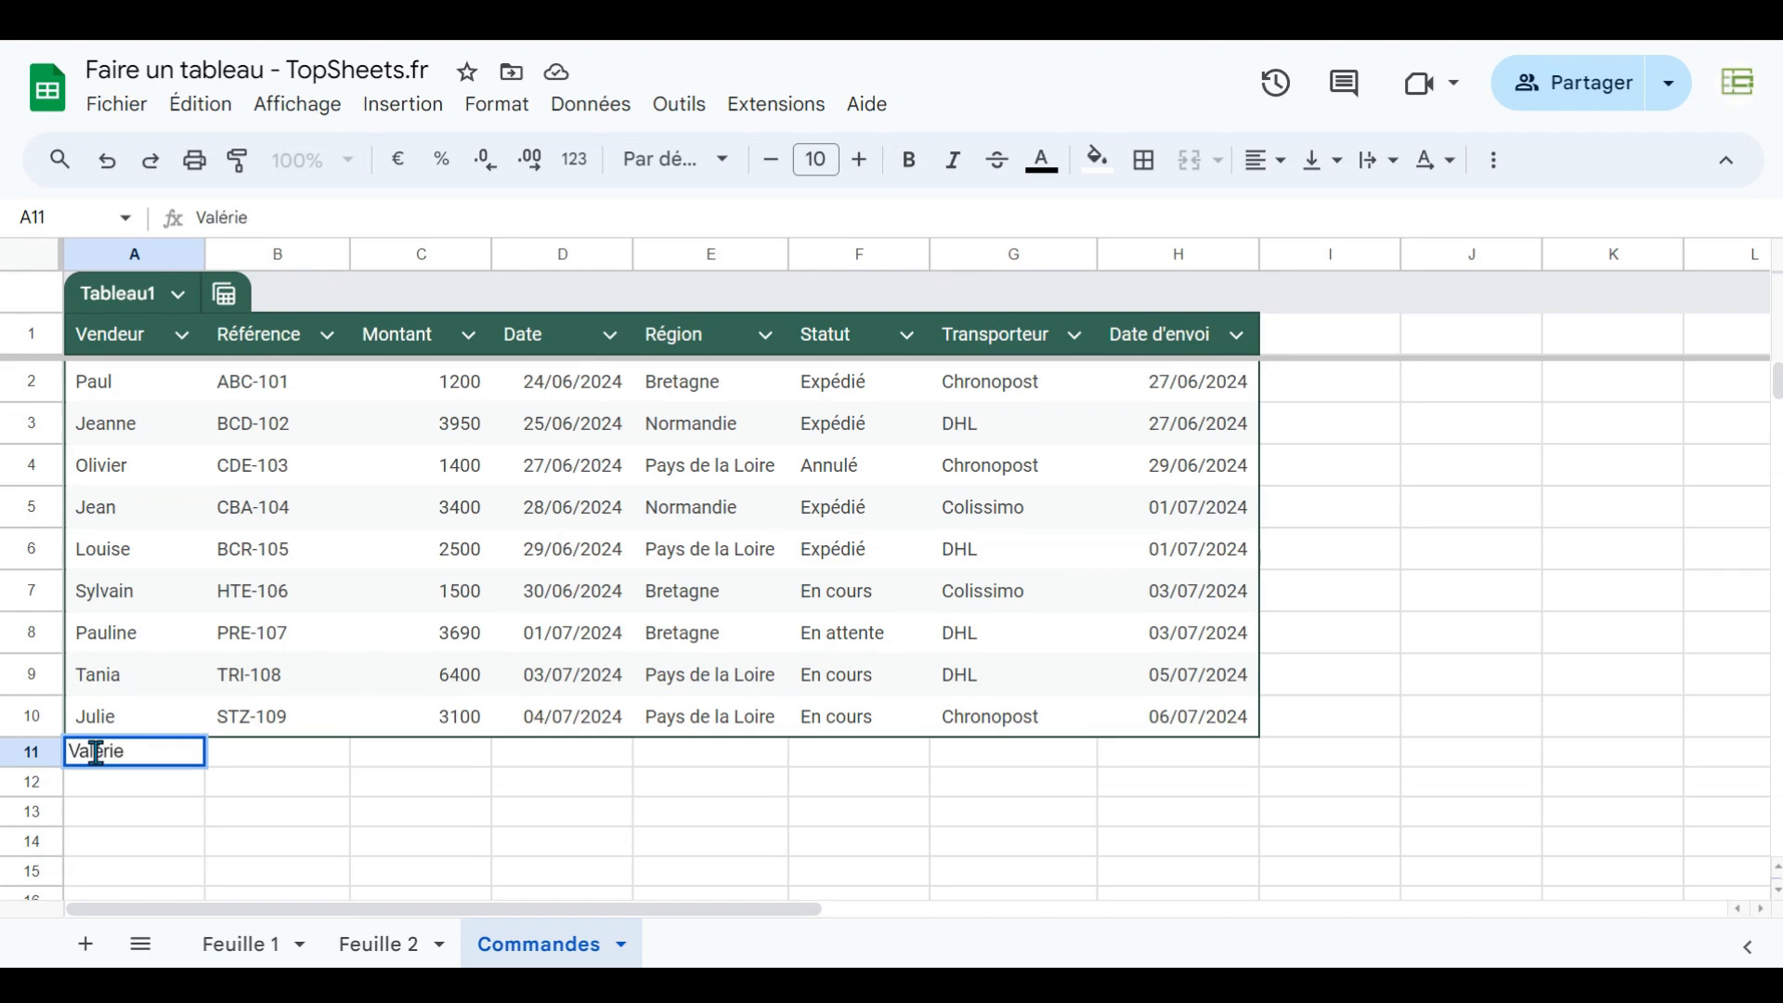
key("Return")
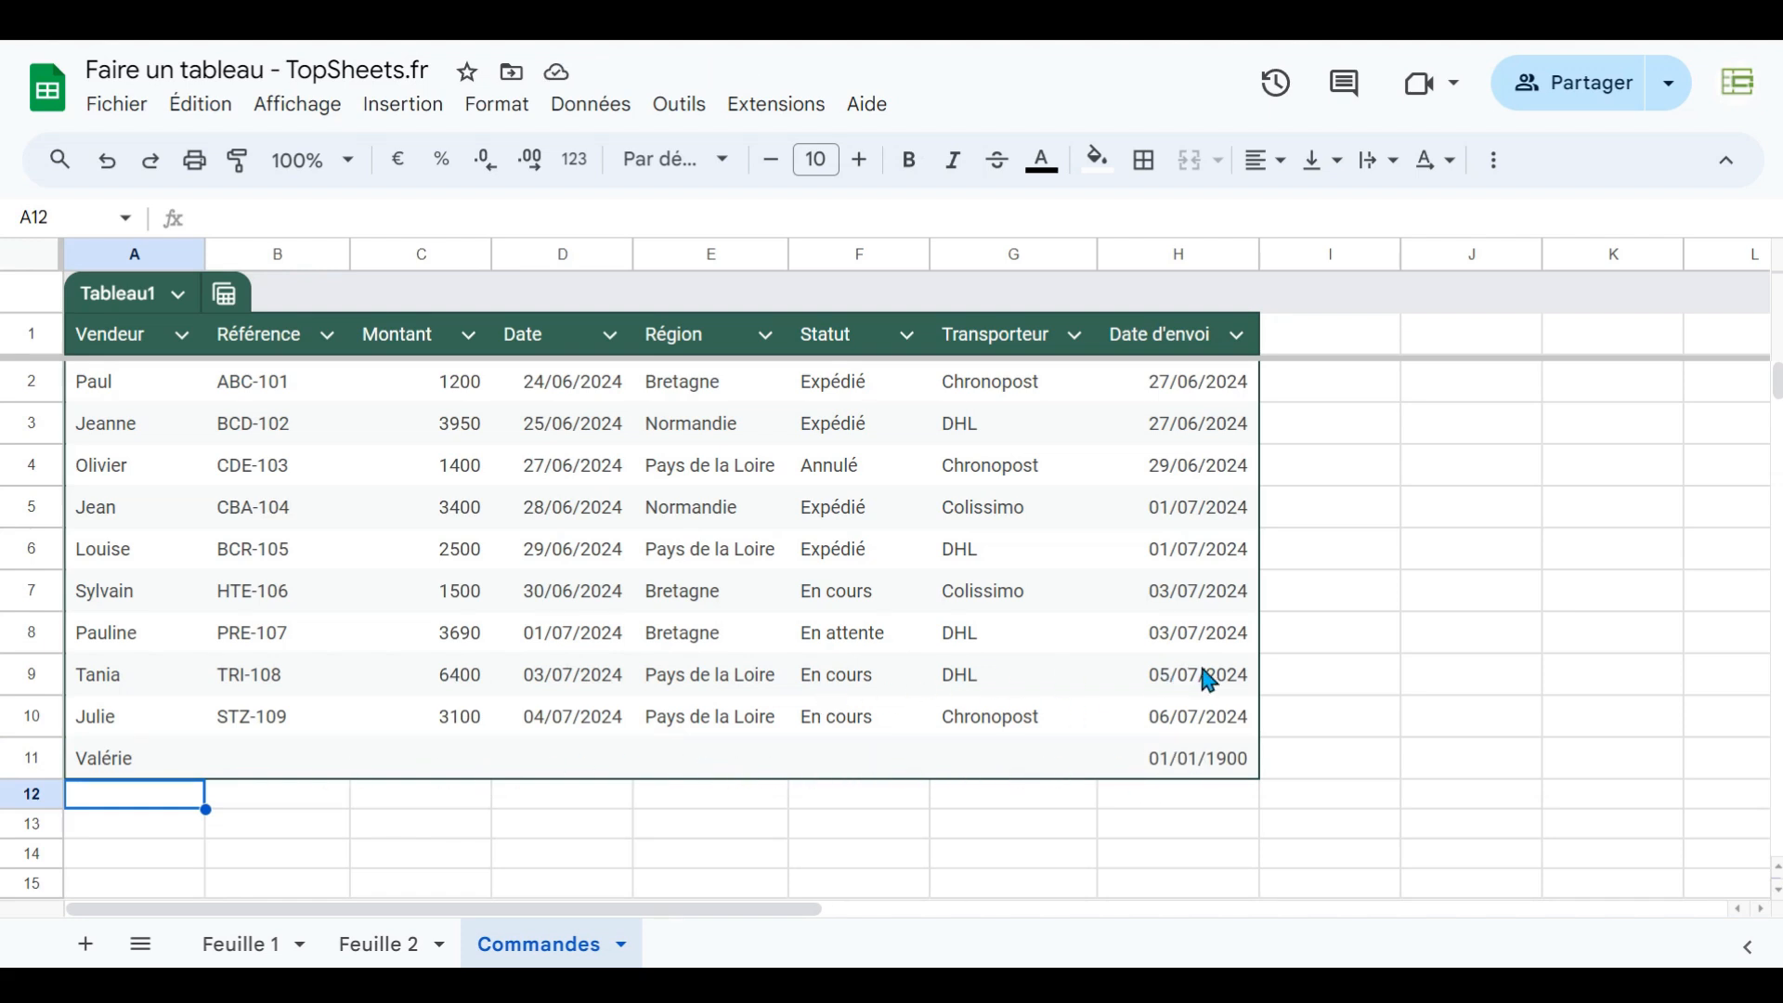
- Inspect the Date and Date d'envoi cells of the table to see how the shipping dates are calculated
left_click(1214, 681)
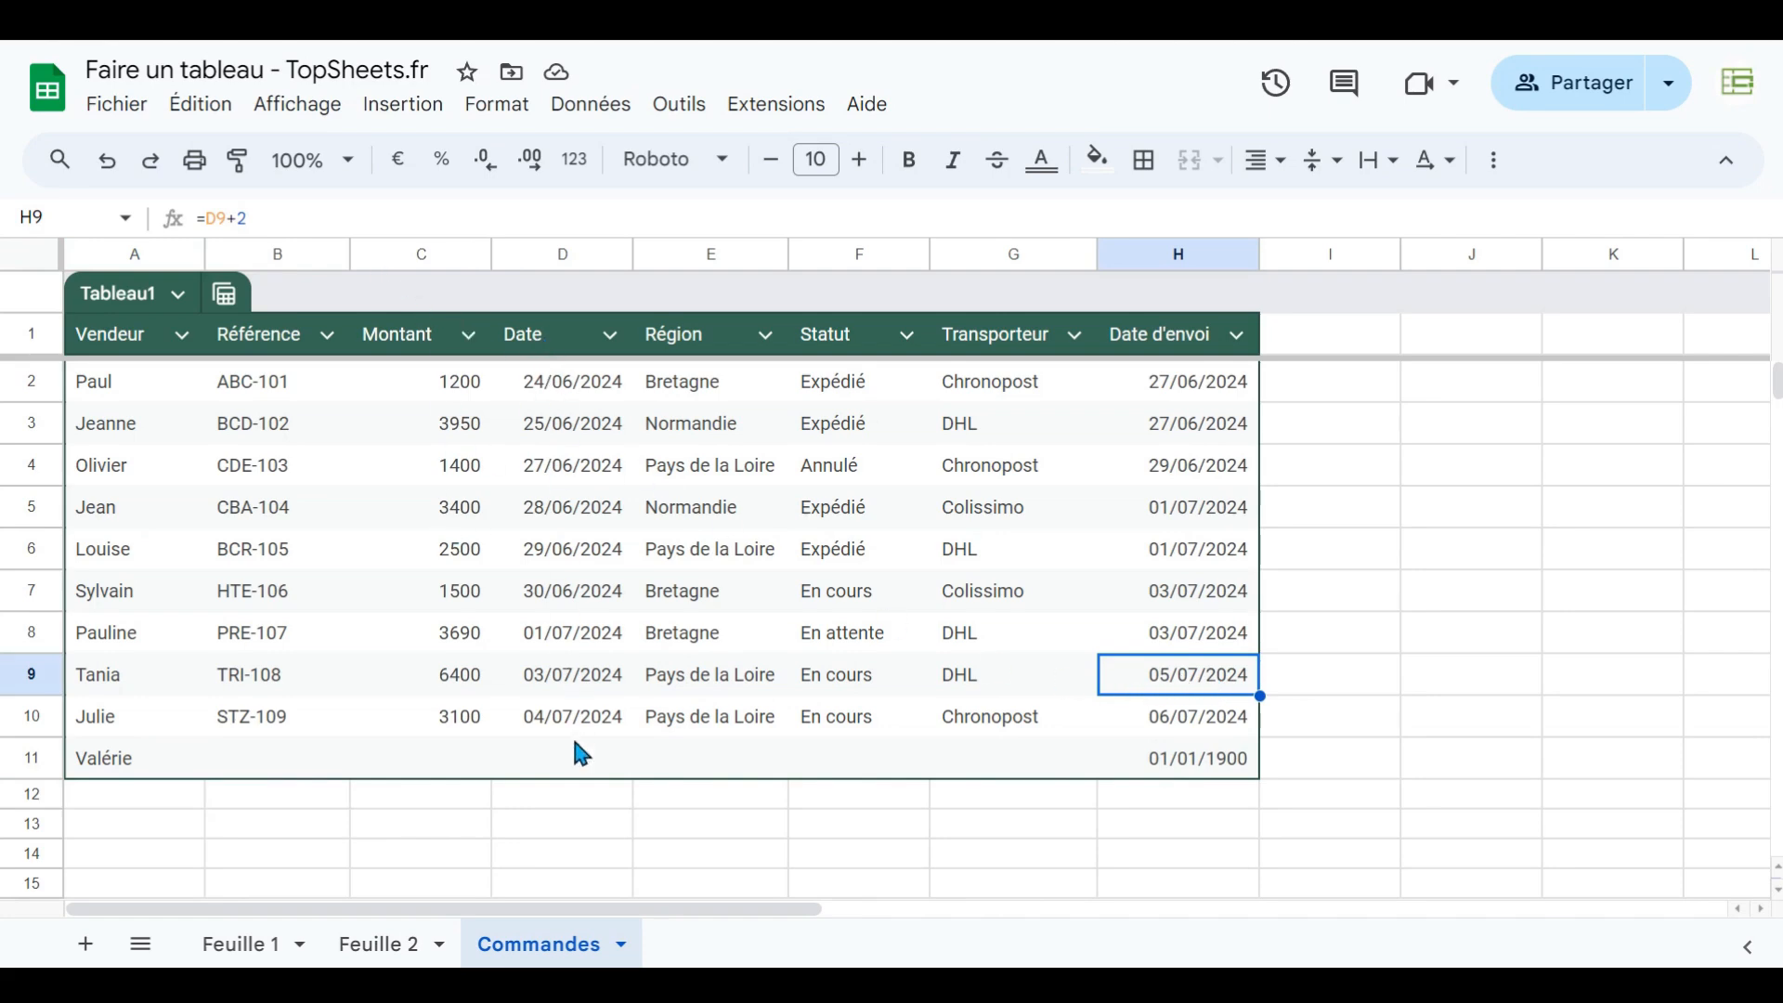
left_click(550, 348)
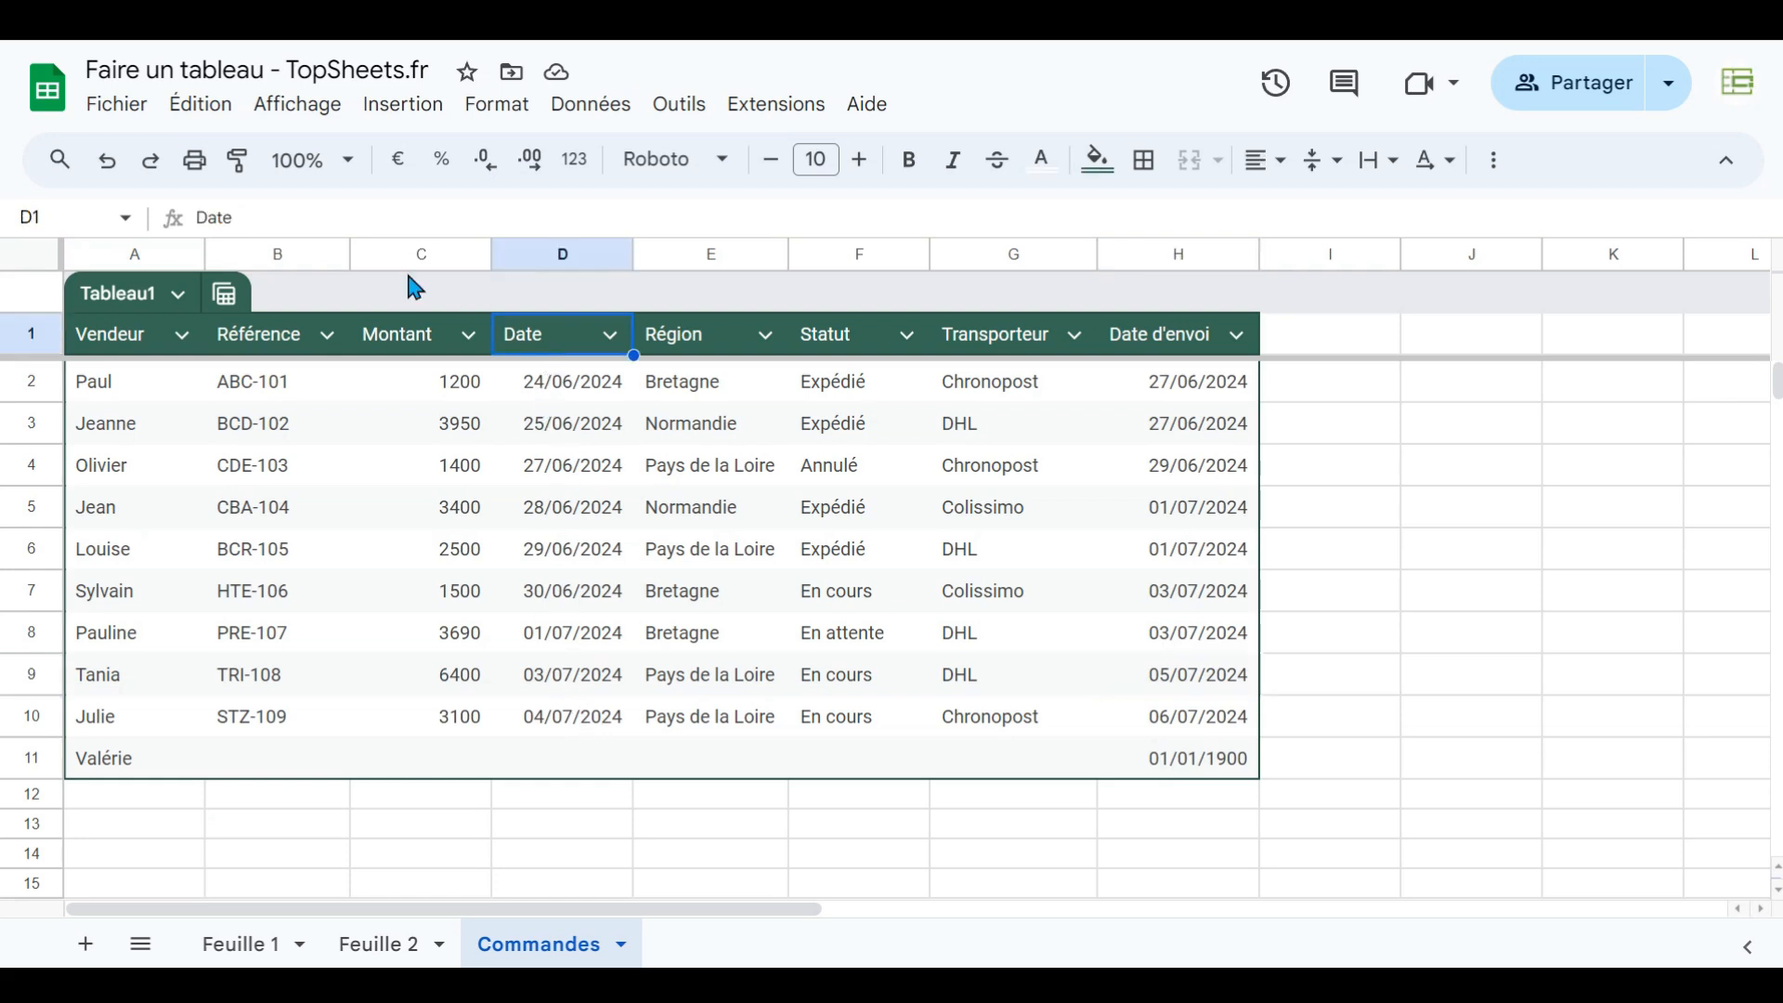
left_click(600, 724)
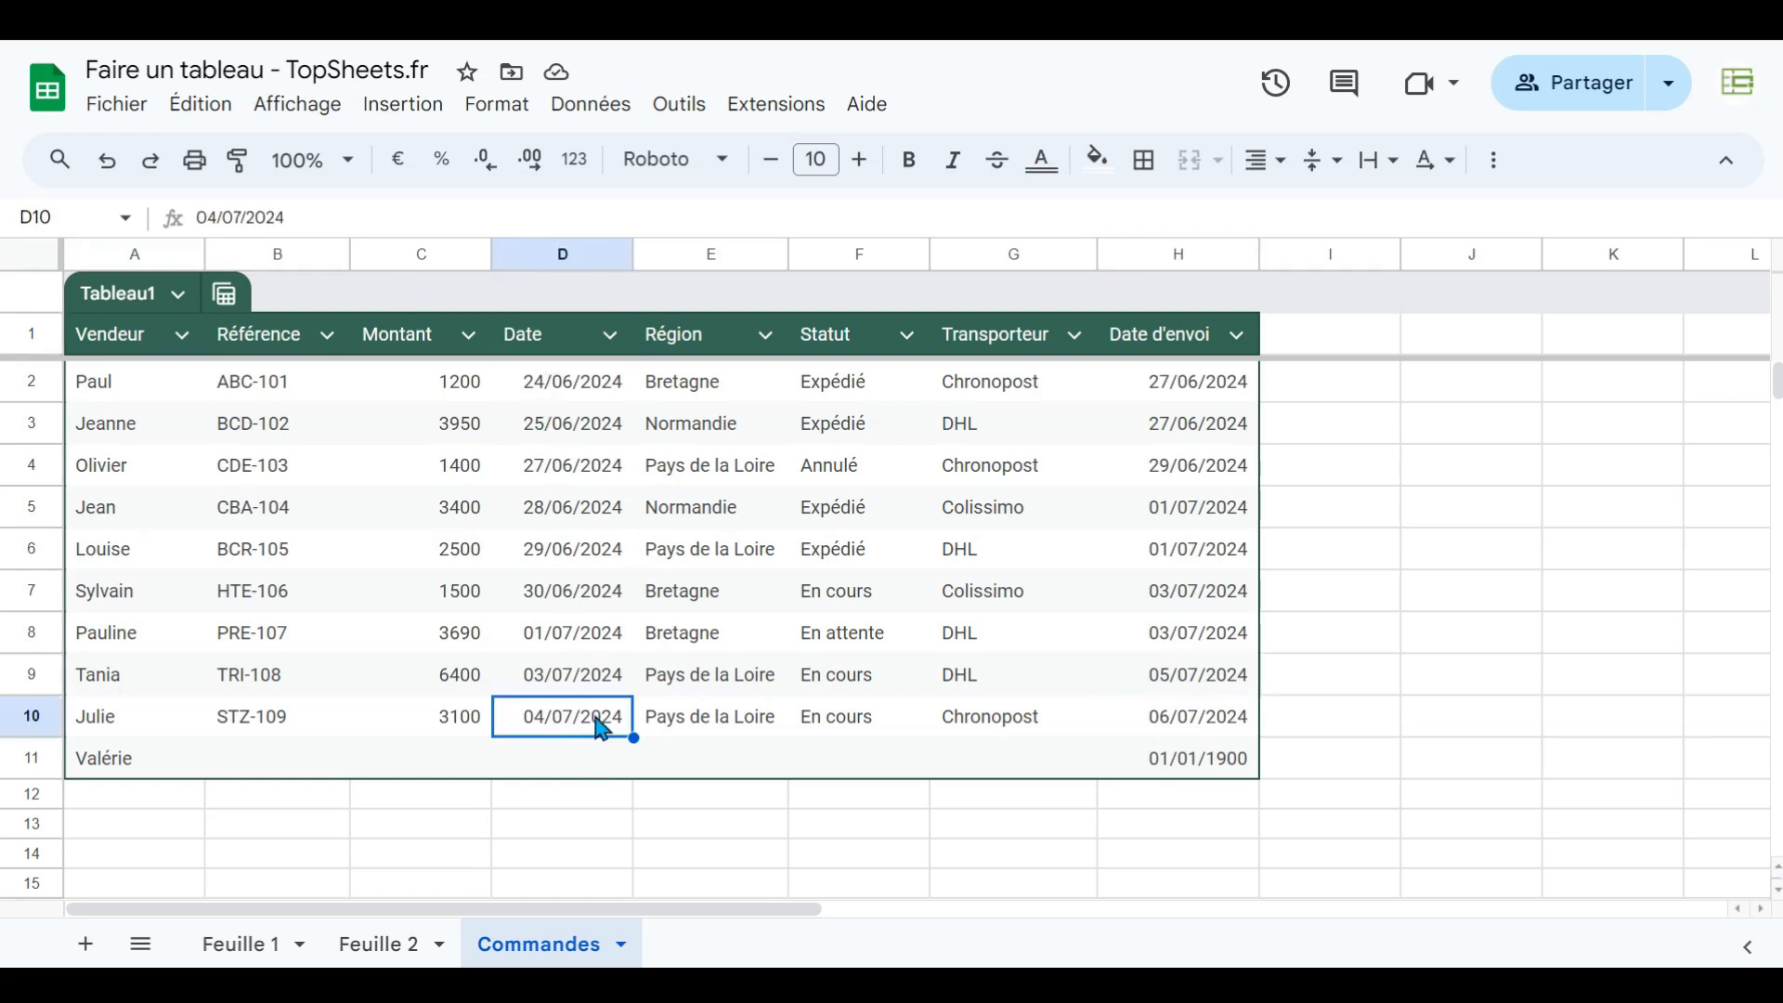
left_click(1194, 687)
left_click(1197, 724)
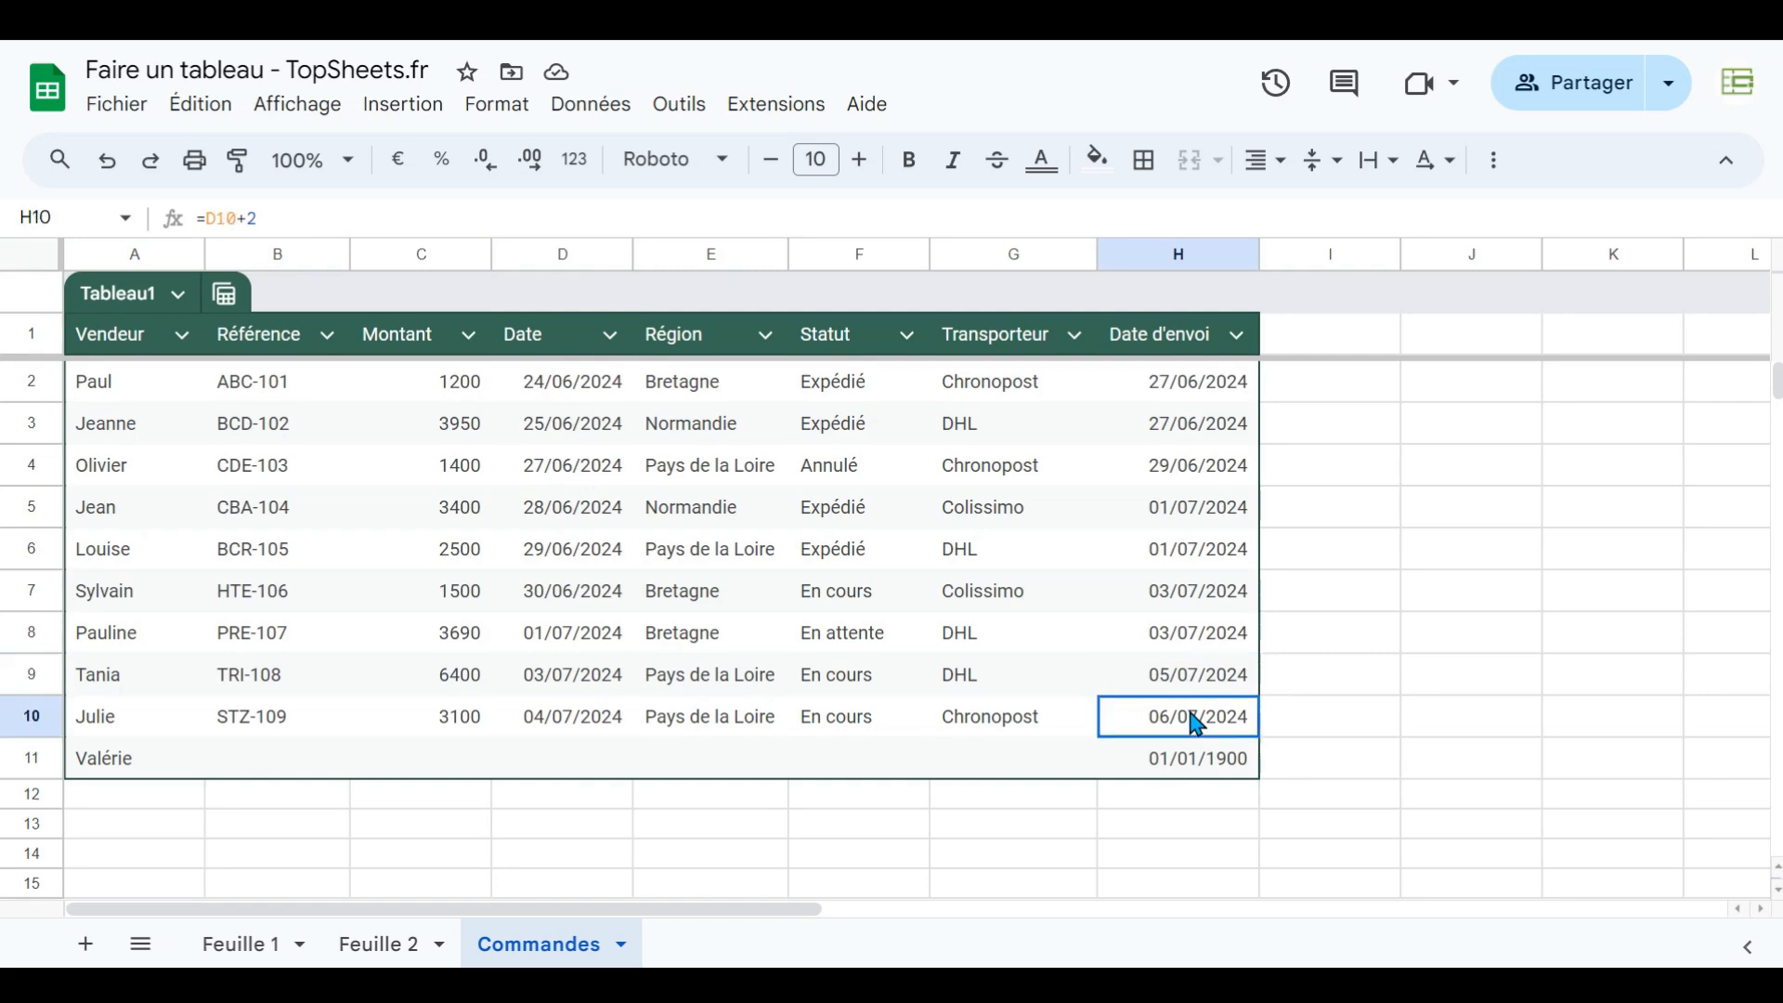
left_click(1201, 756)
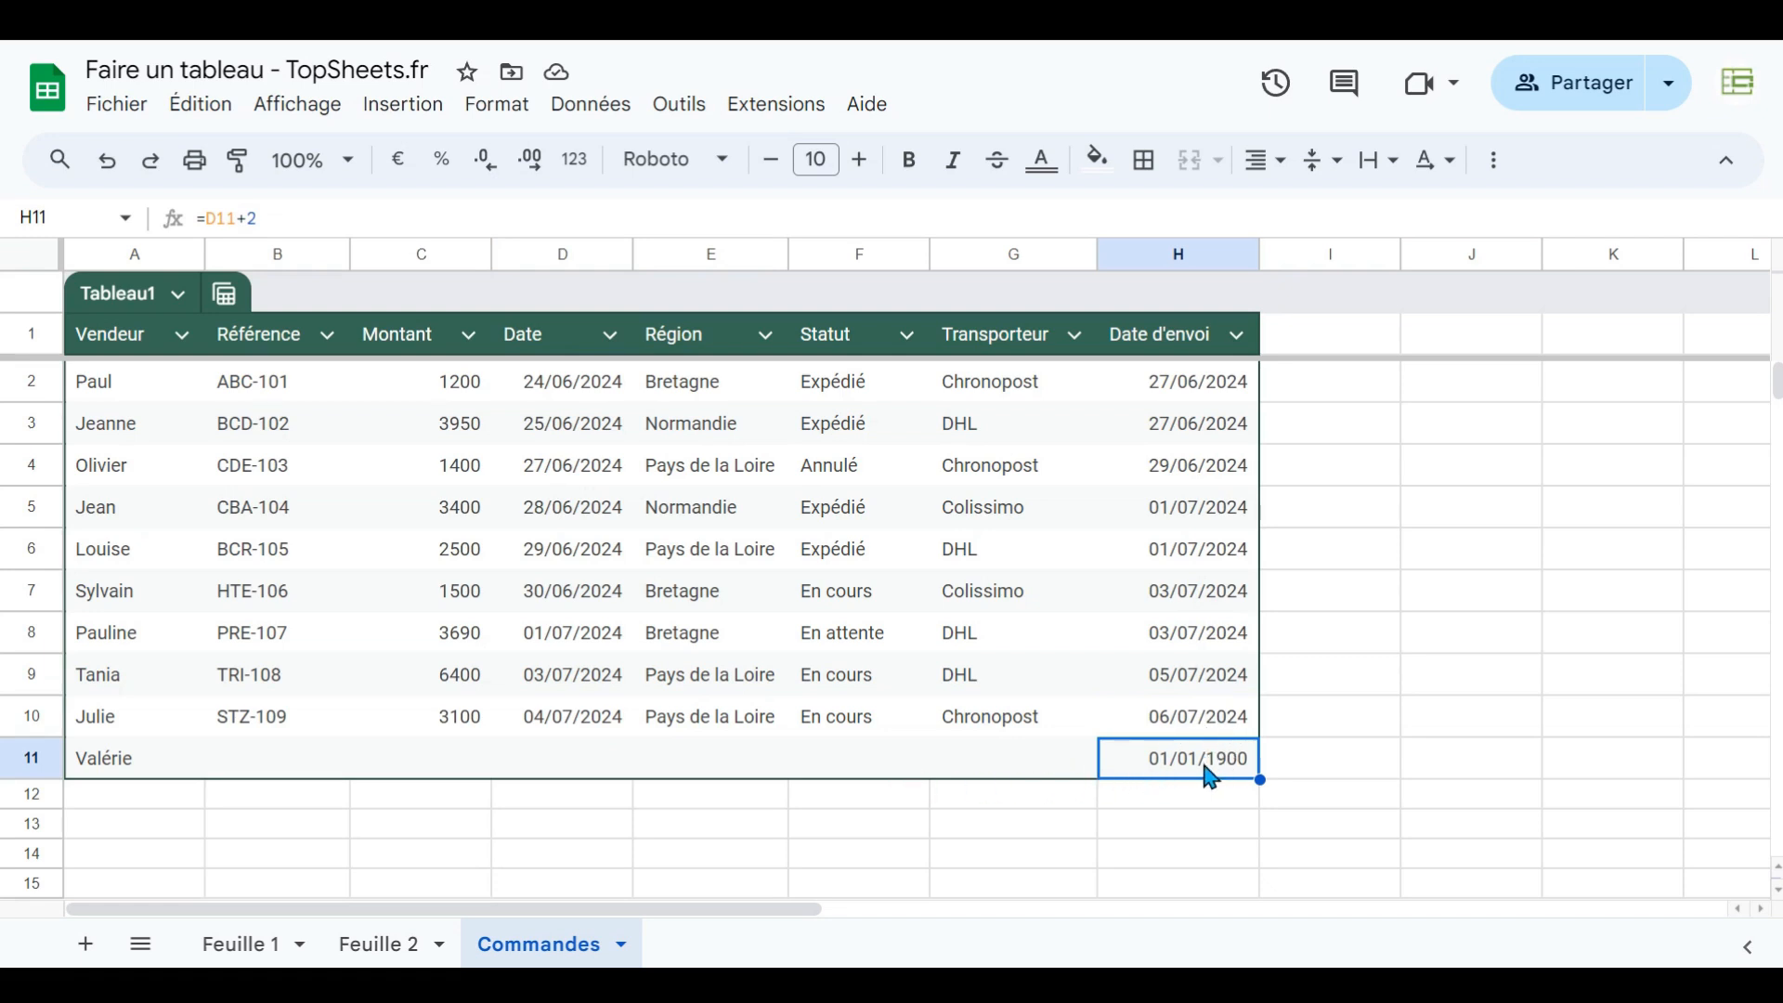
- Add a Commentaires header in the column right of the table to extend it
left_click(1314, 349)
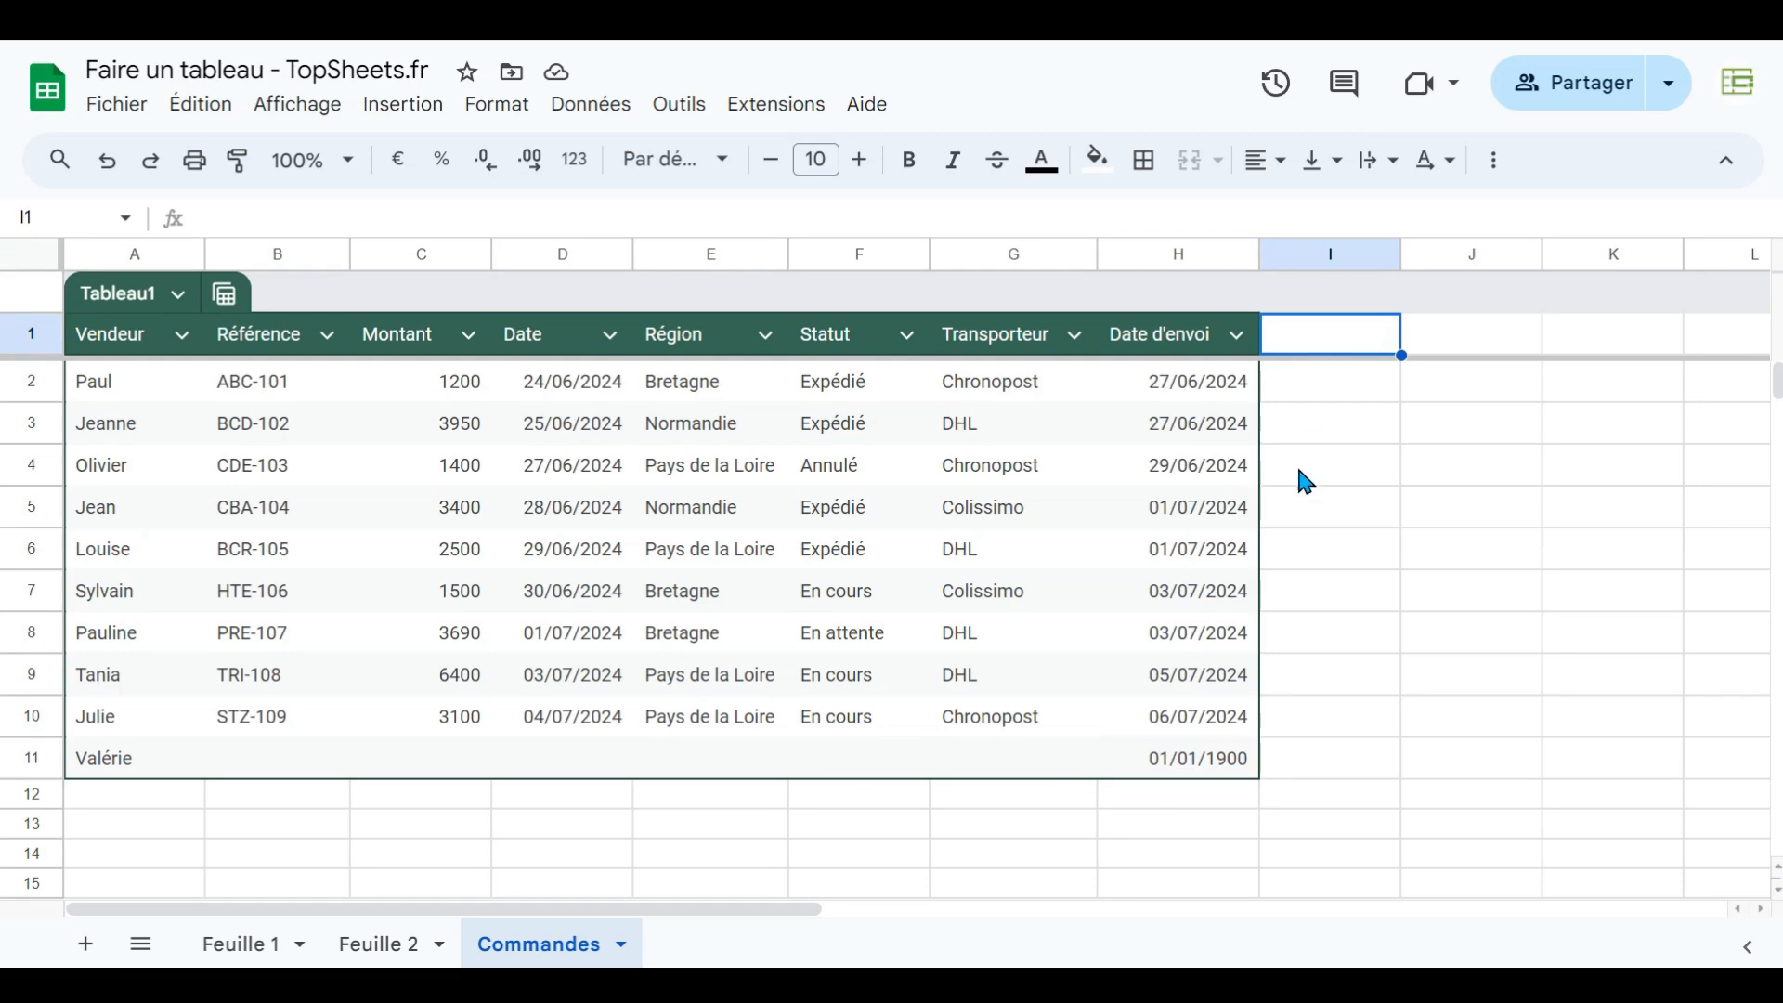
type("Comme")
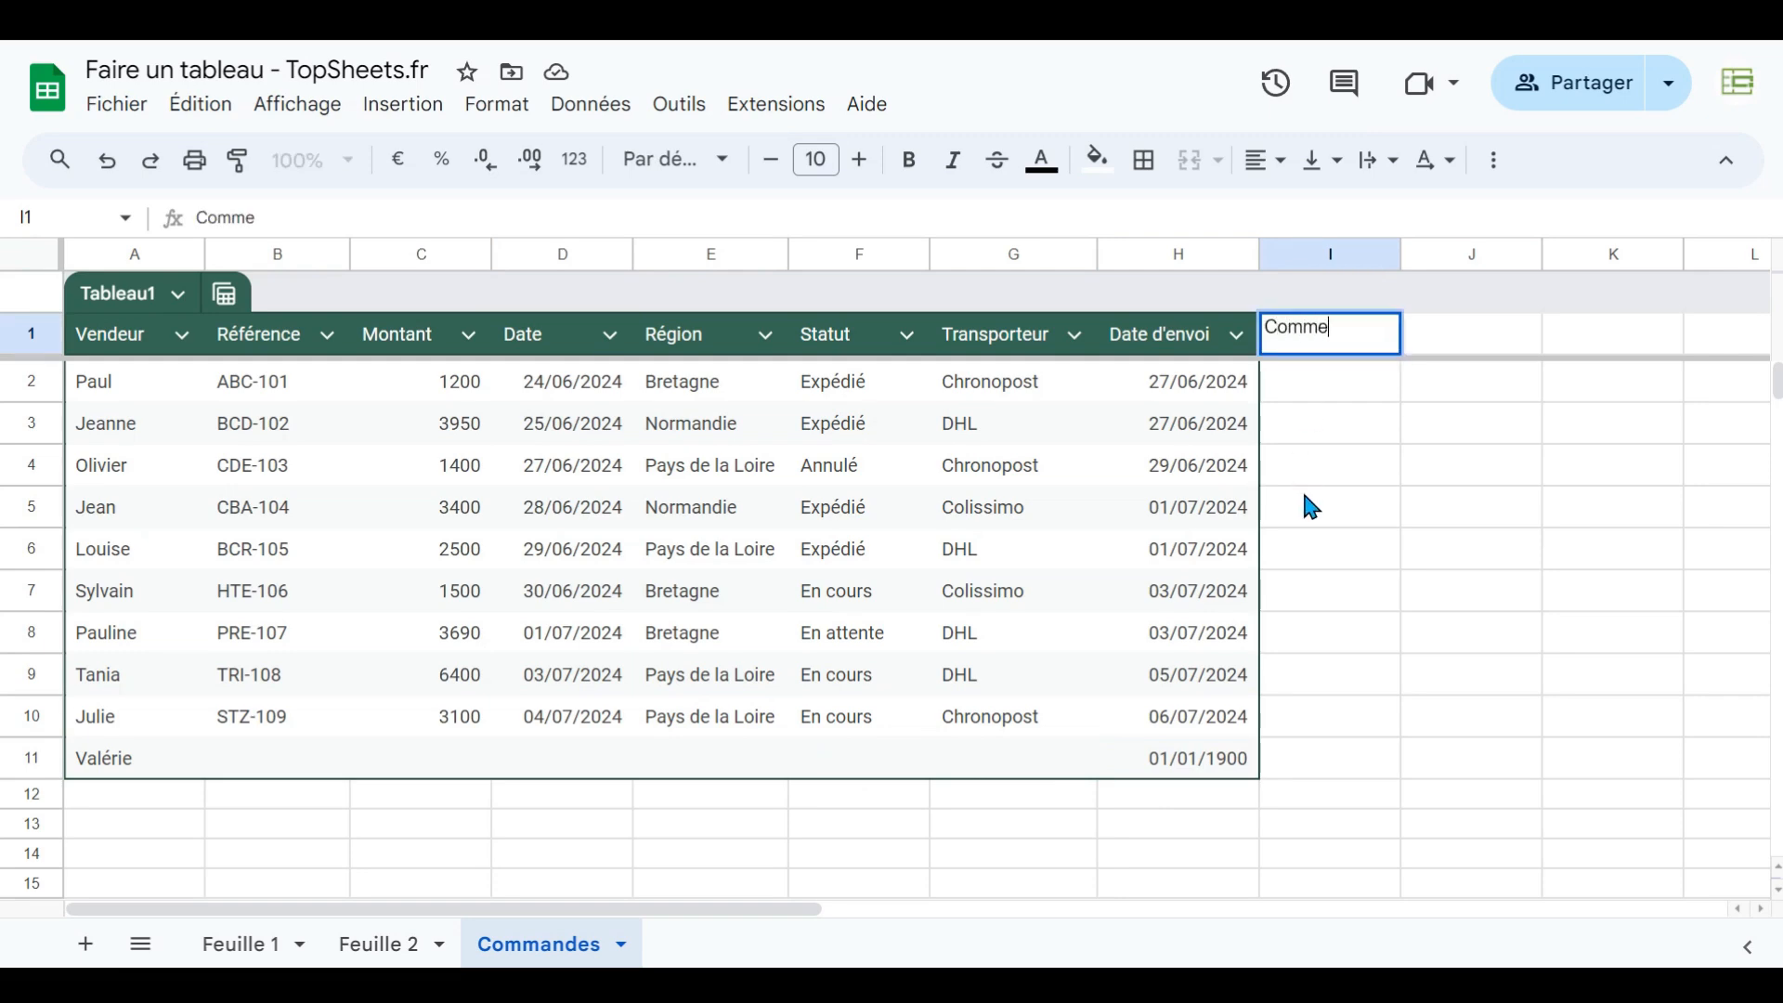
type("ntaires")
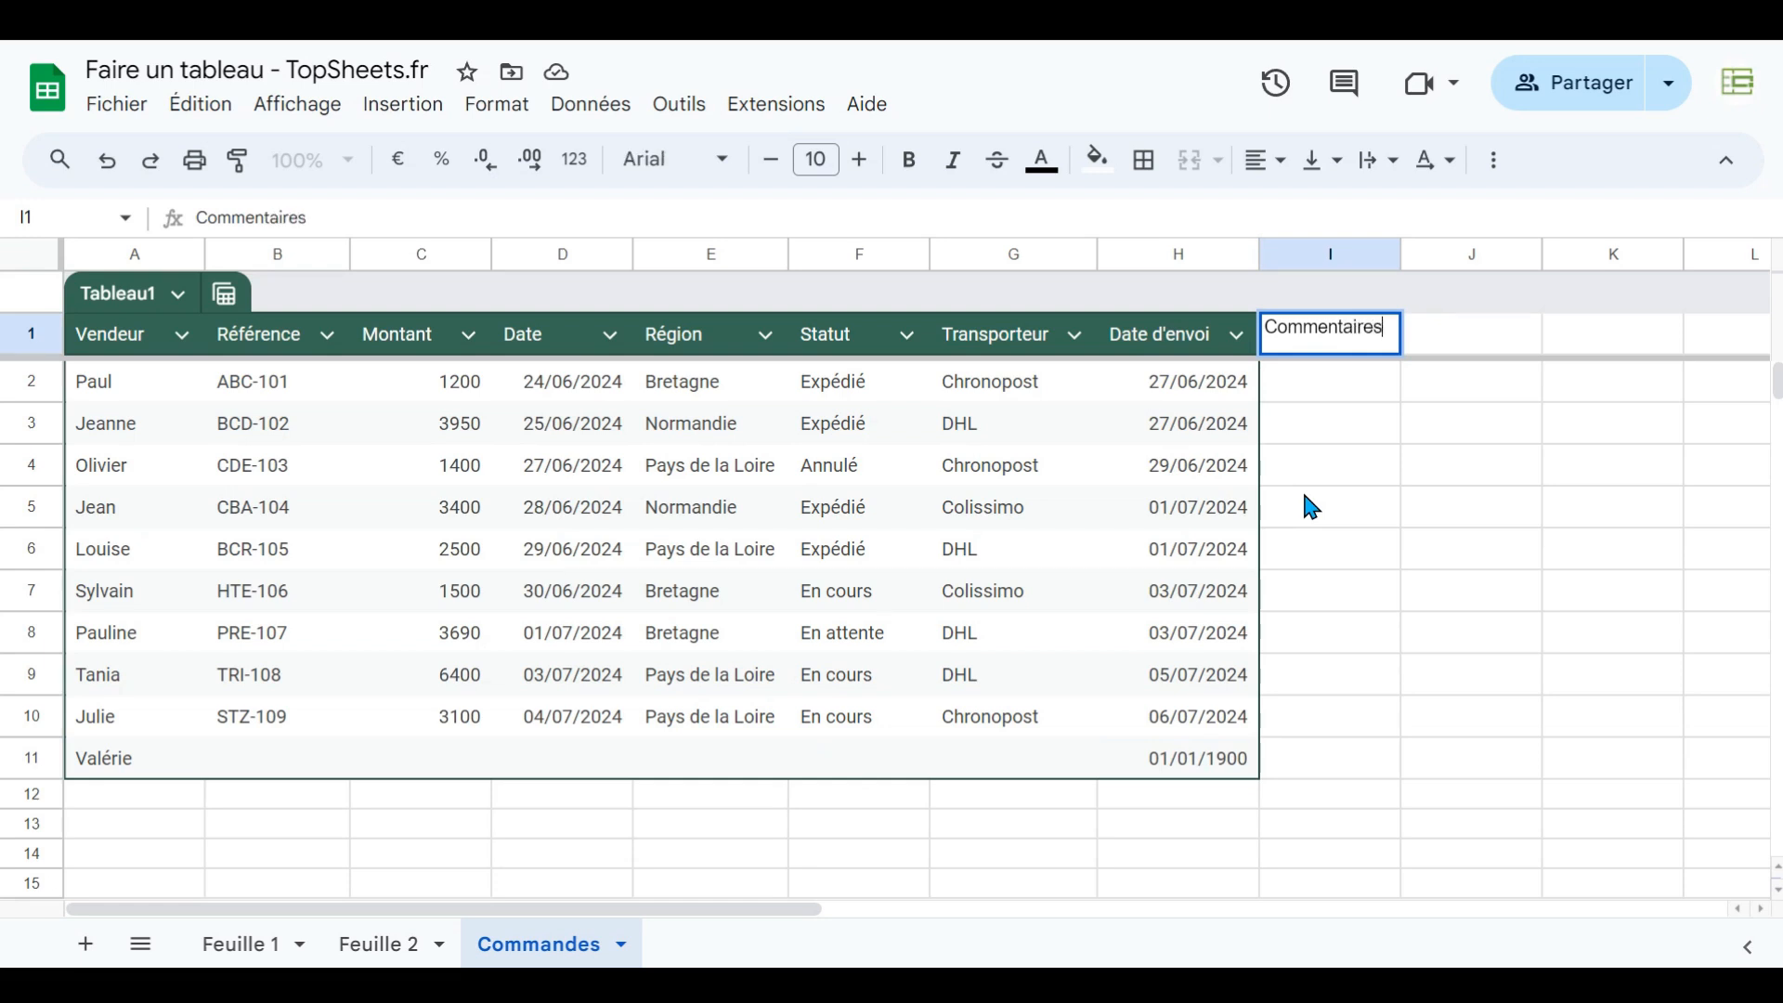
key("Return")
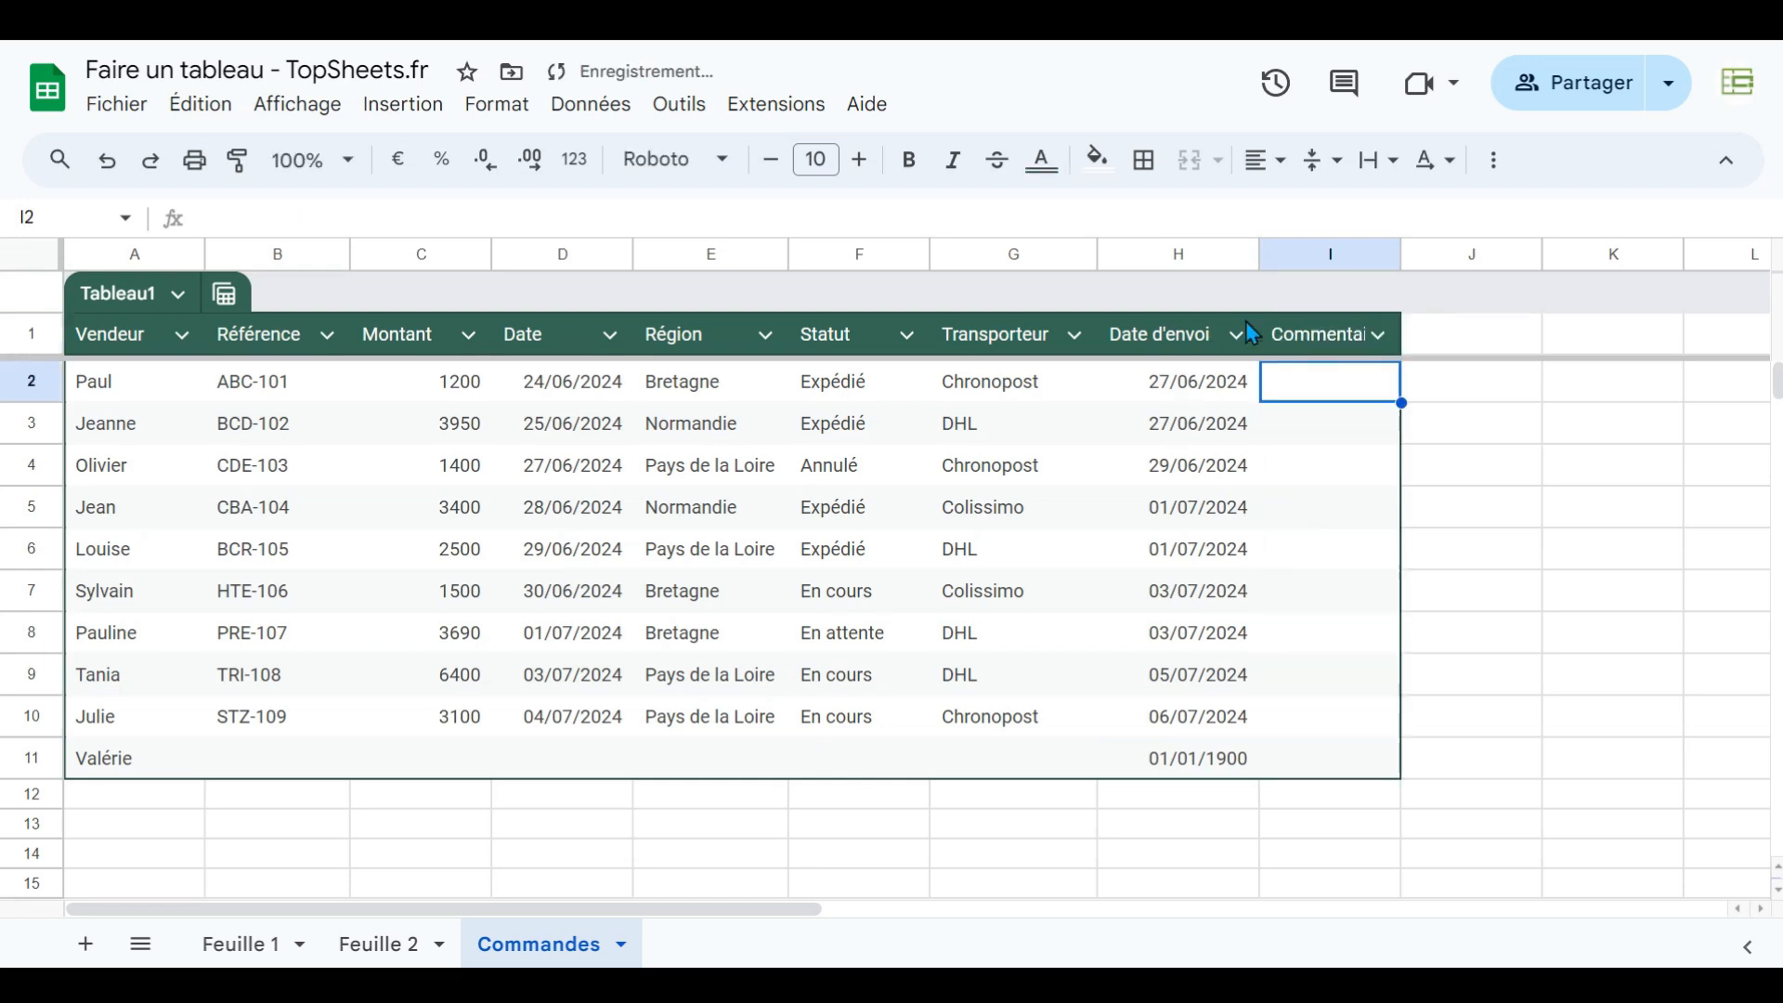
- Enter Commentaires in cell K1 away from the table and clear the cell again
type("Commentaires")
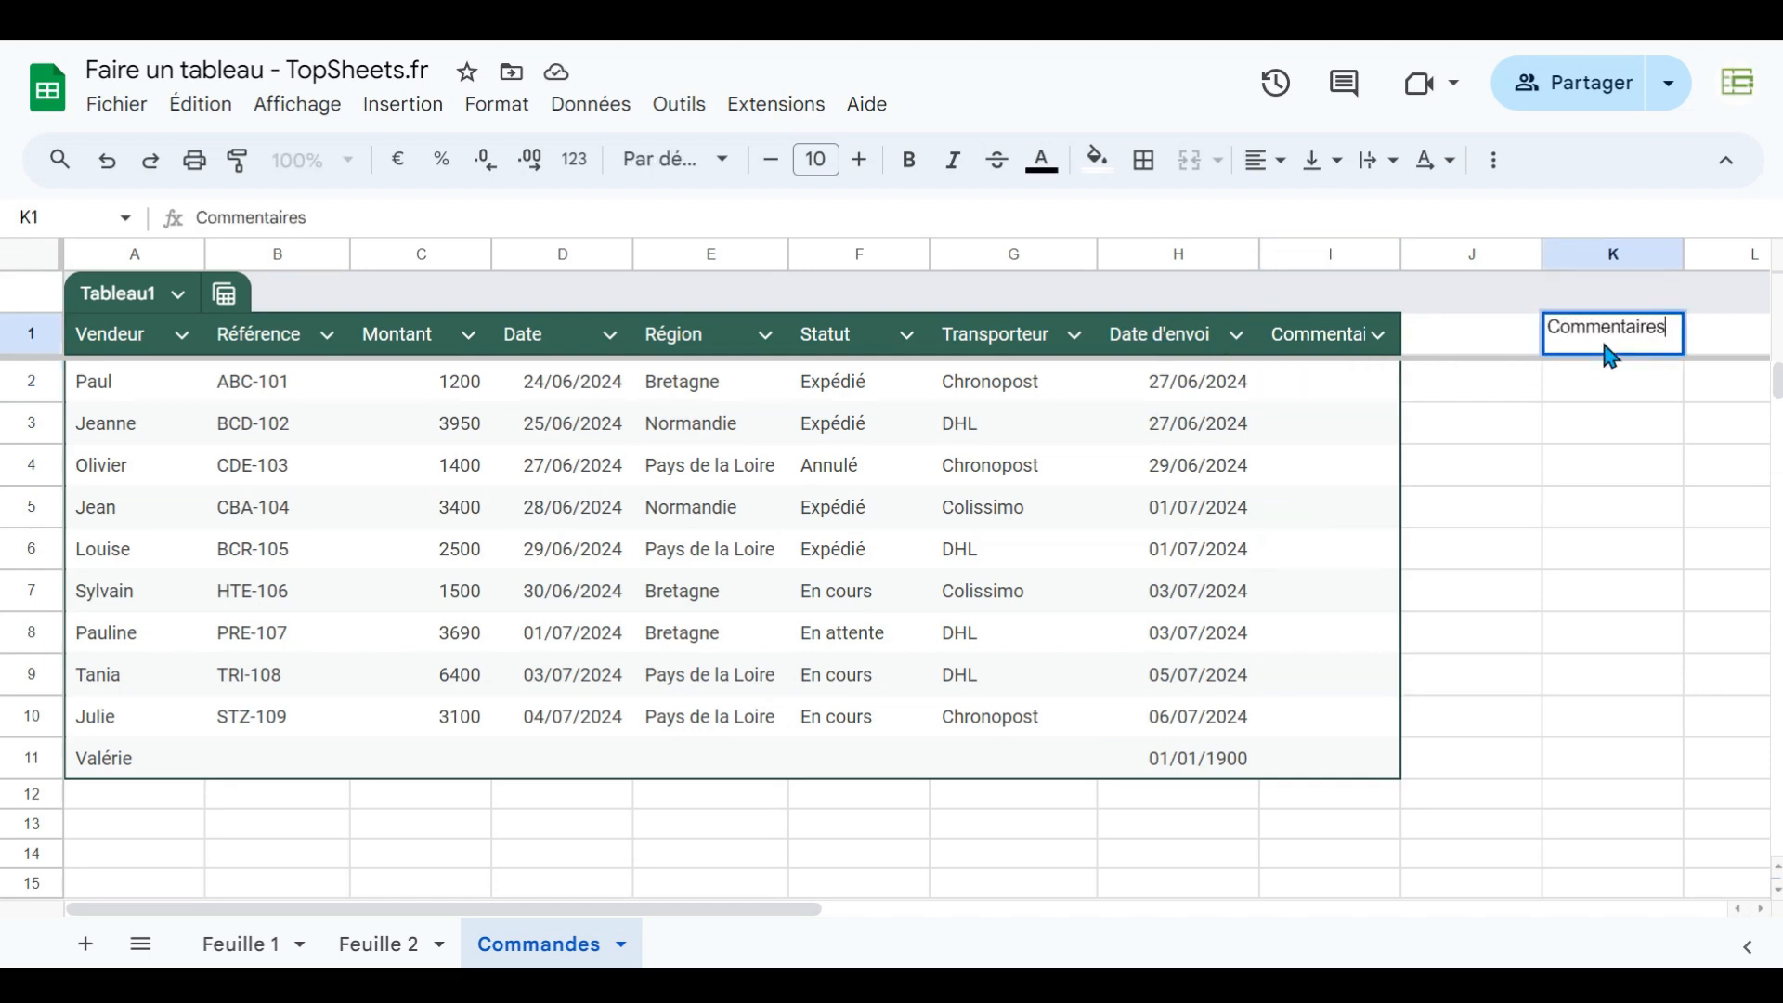
key("Return")
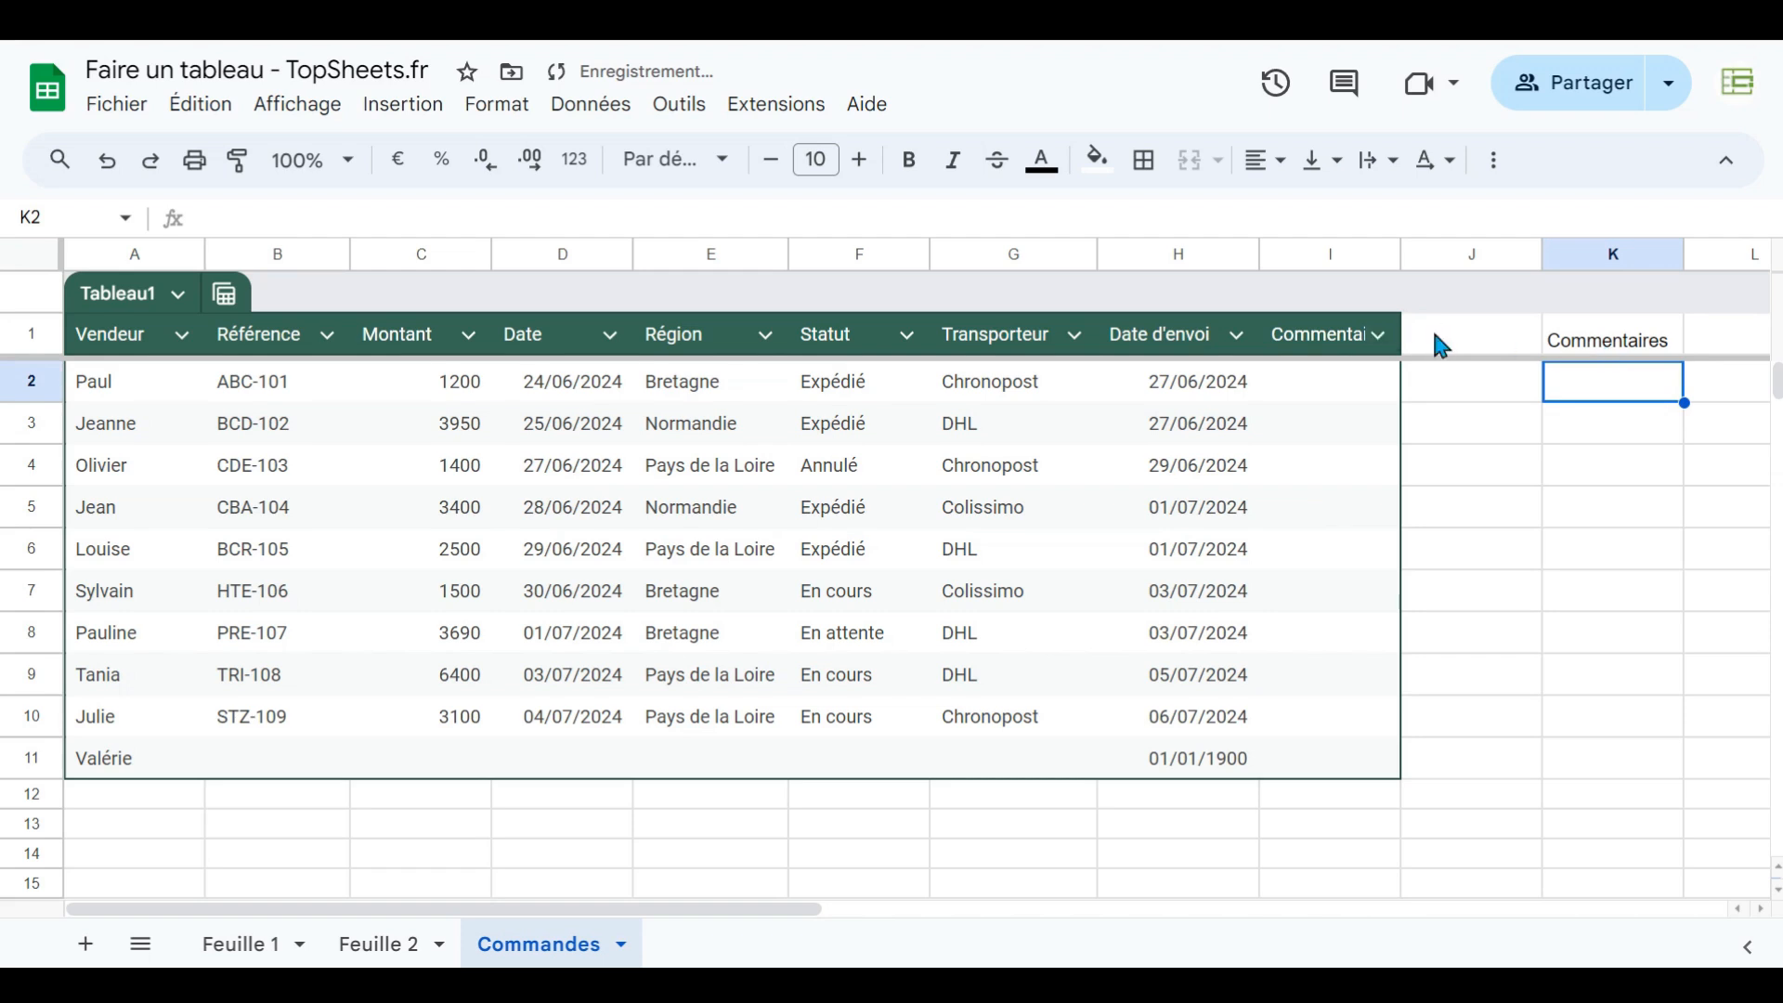
left_click(1618, 346)
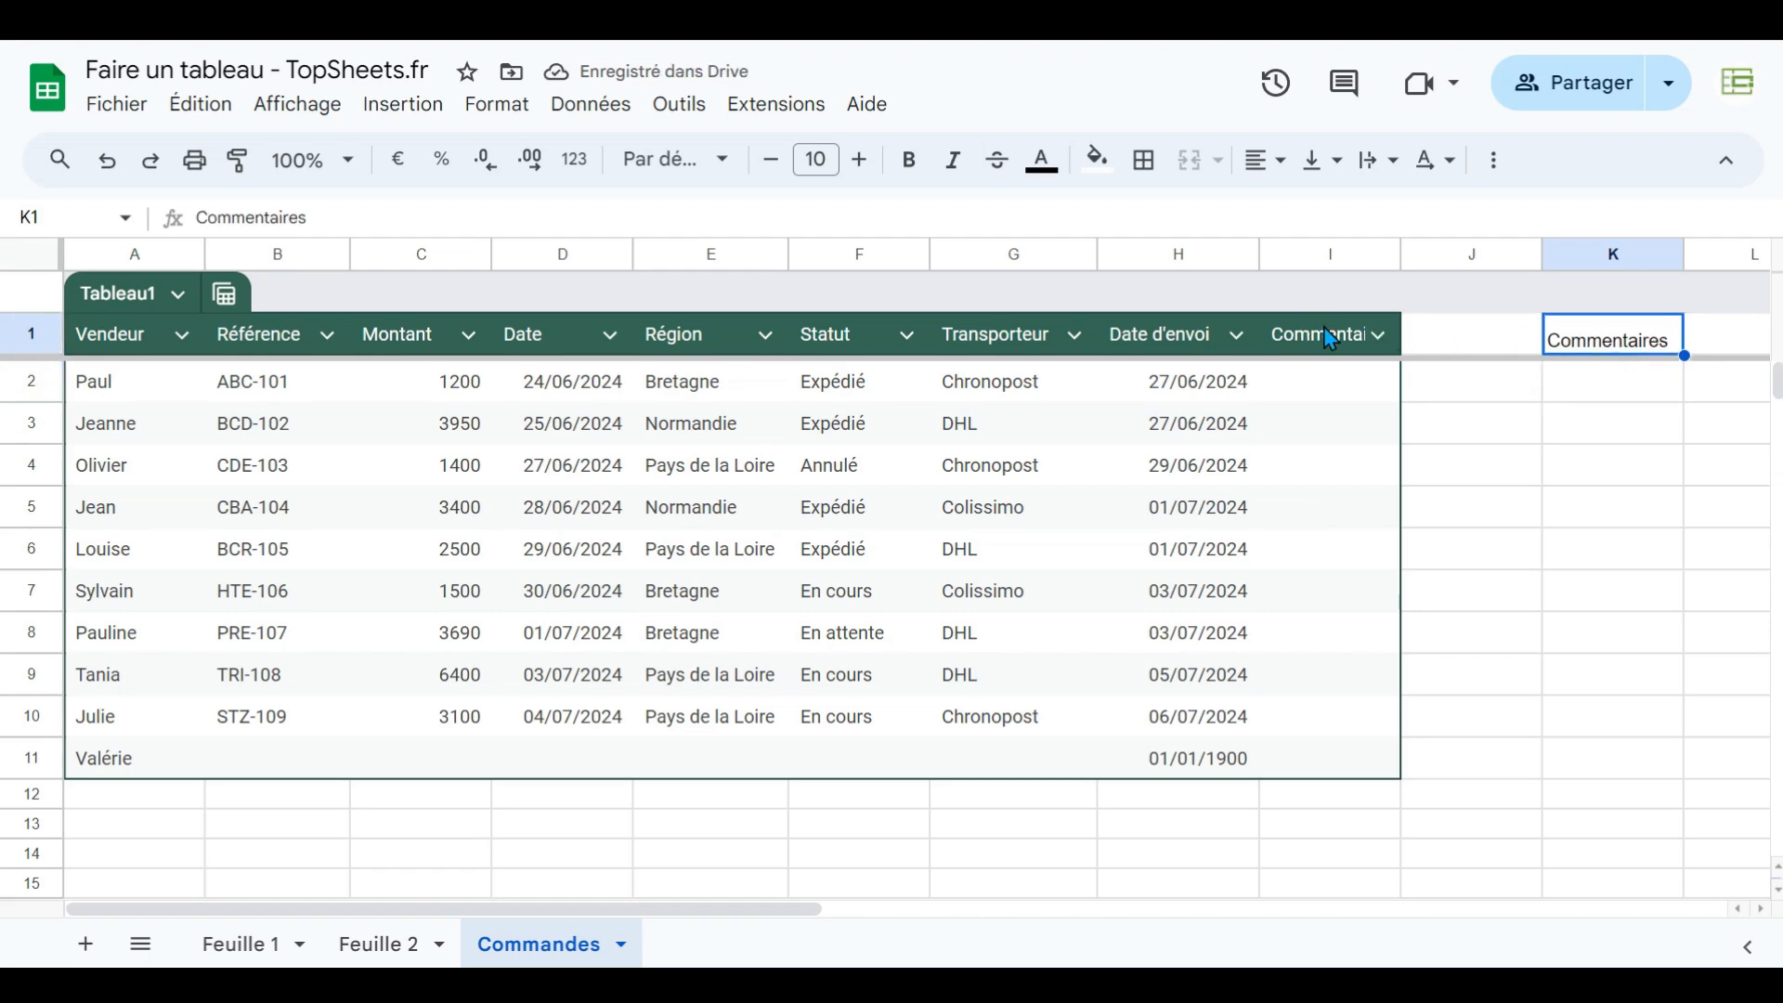
key("Delete")
- Delete column I holding the Commentaires column
left_click(1321, 255)
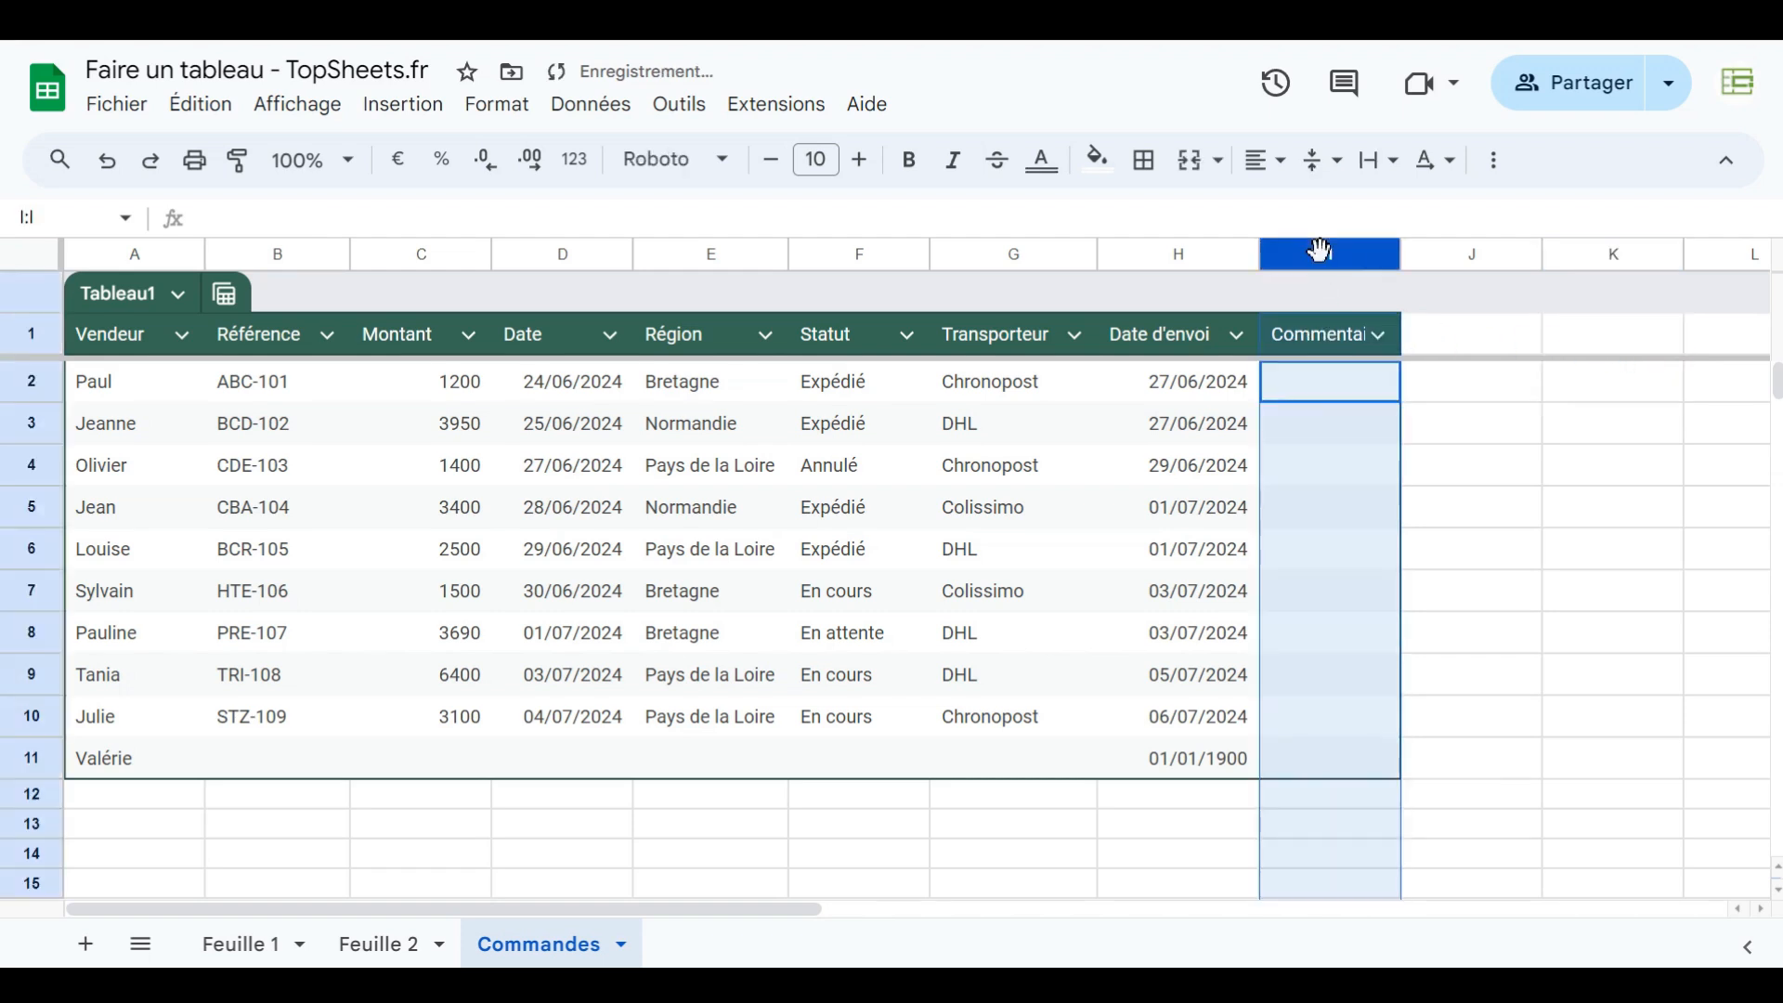
right_click(1319, 249)
left_click(1416, 477)
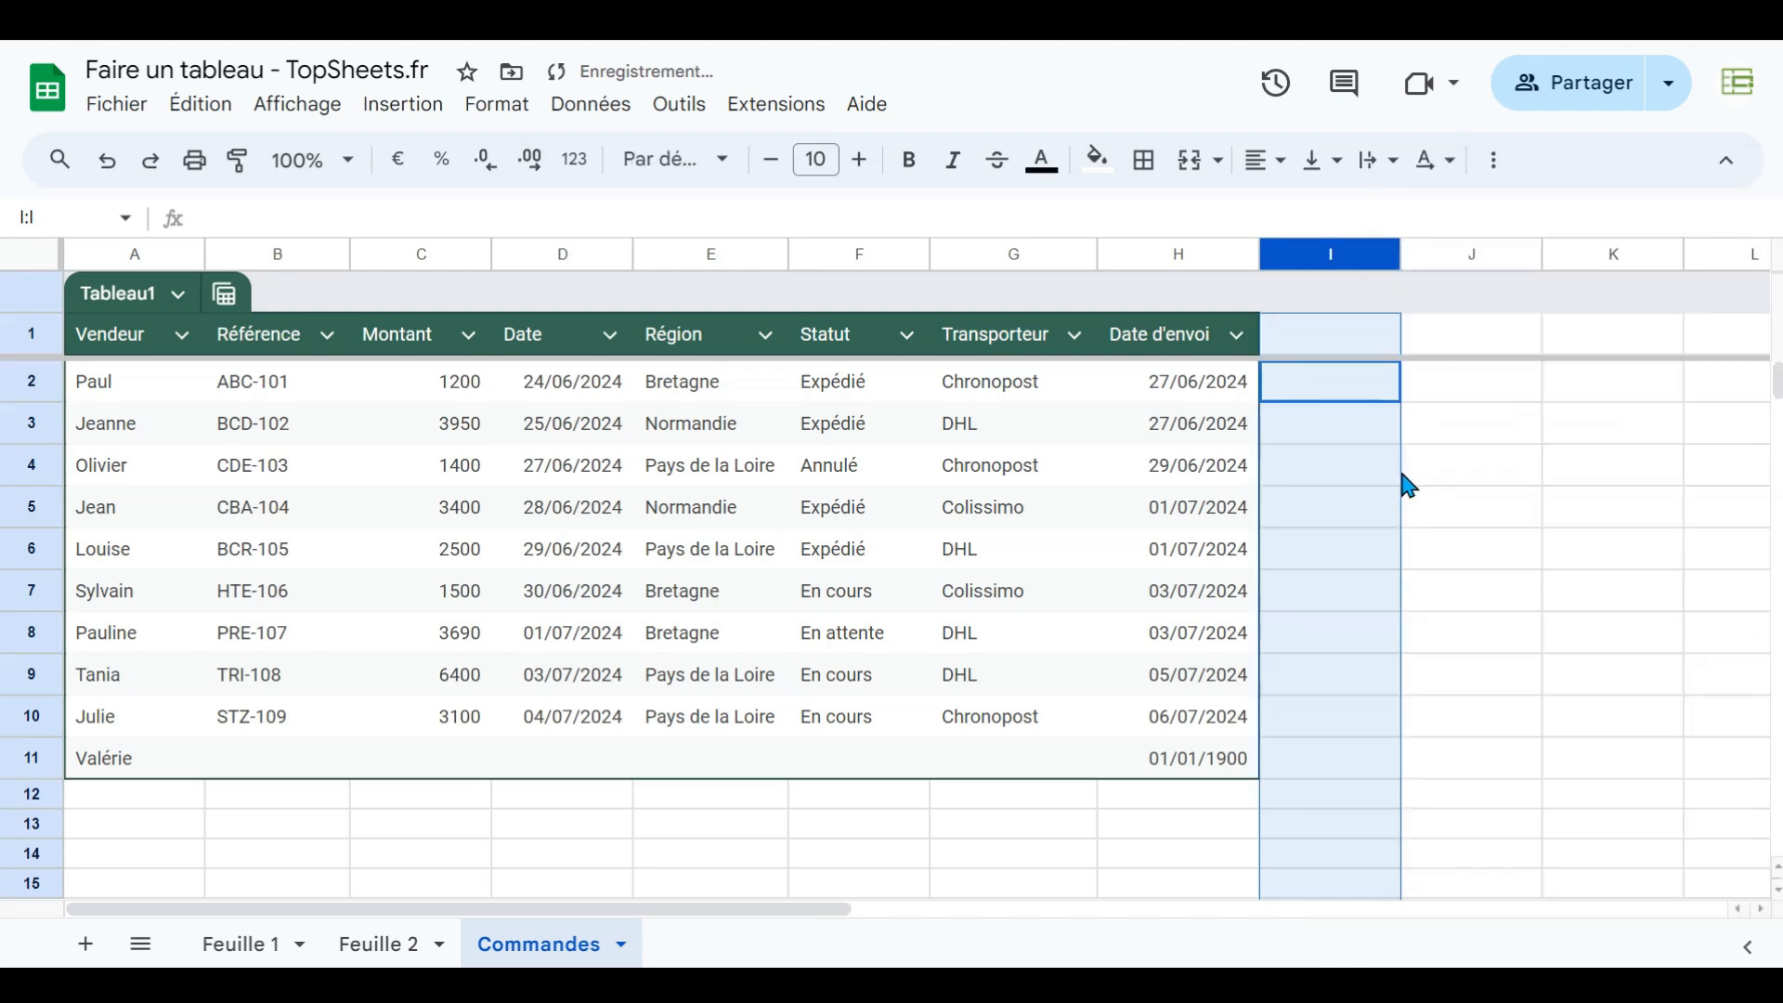
- Delete row 11 holding the Valérie entry
left_click(31, 758)
right_click(30, 758)
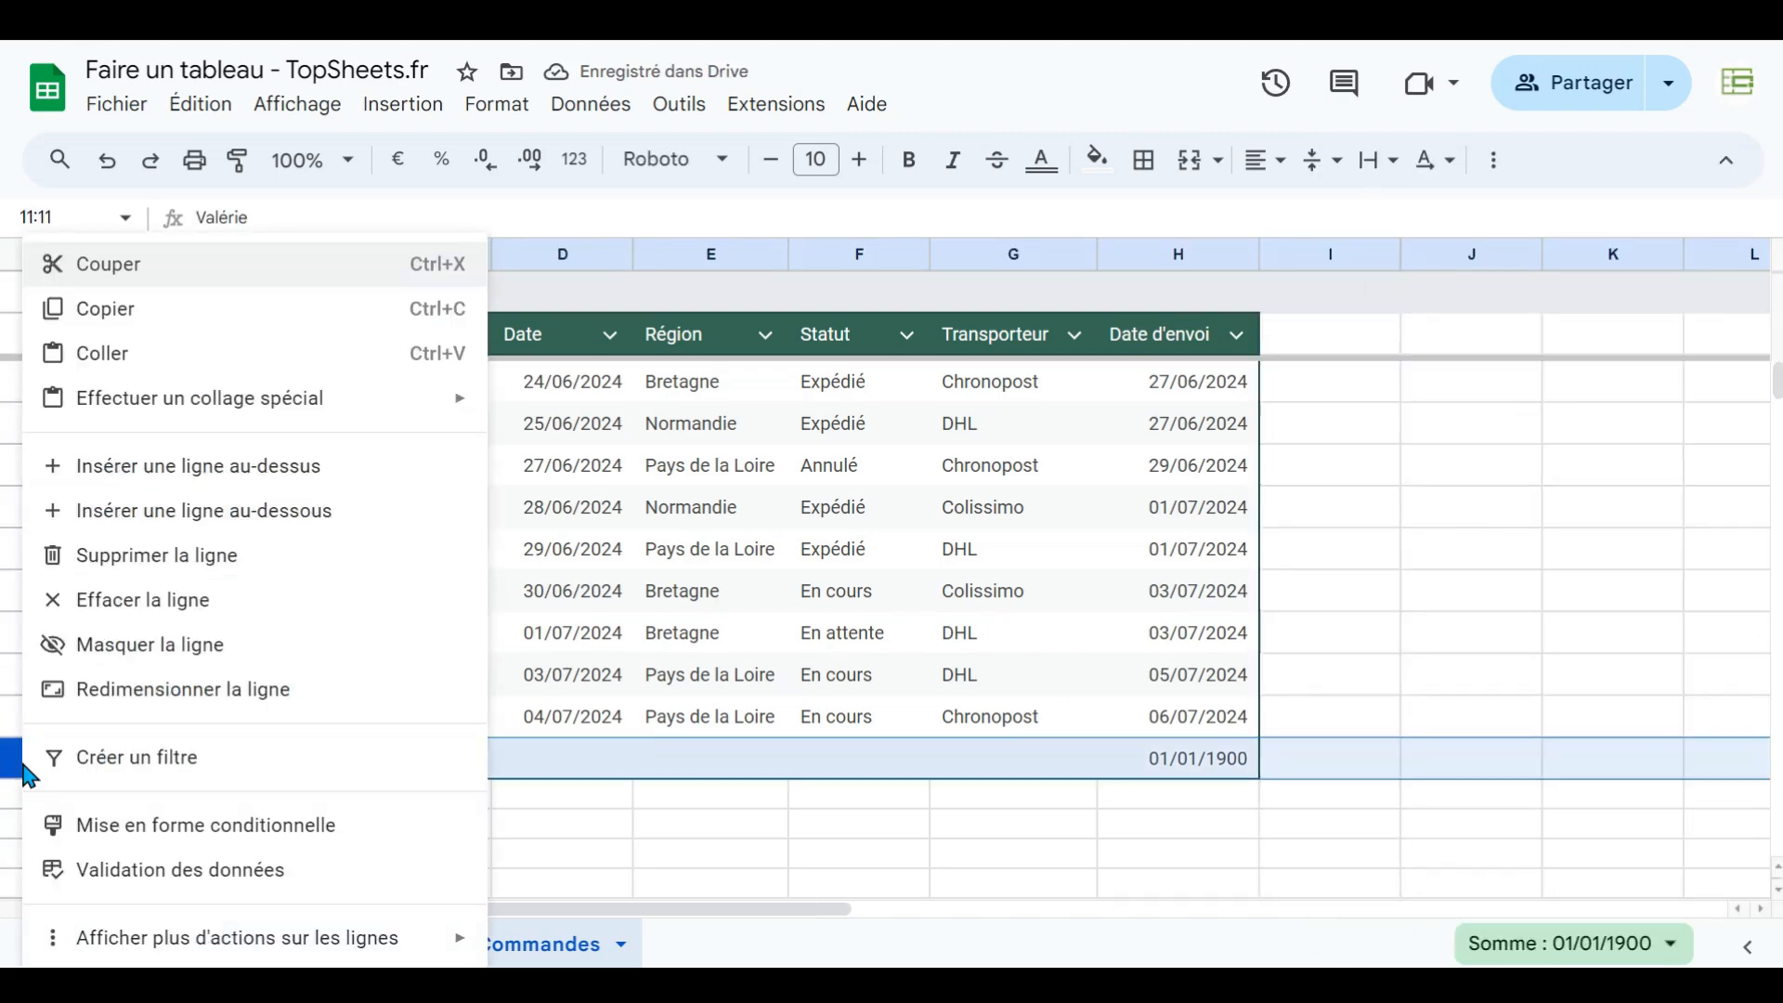
left_click(130, 564)
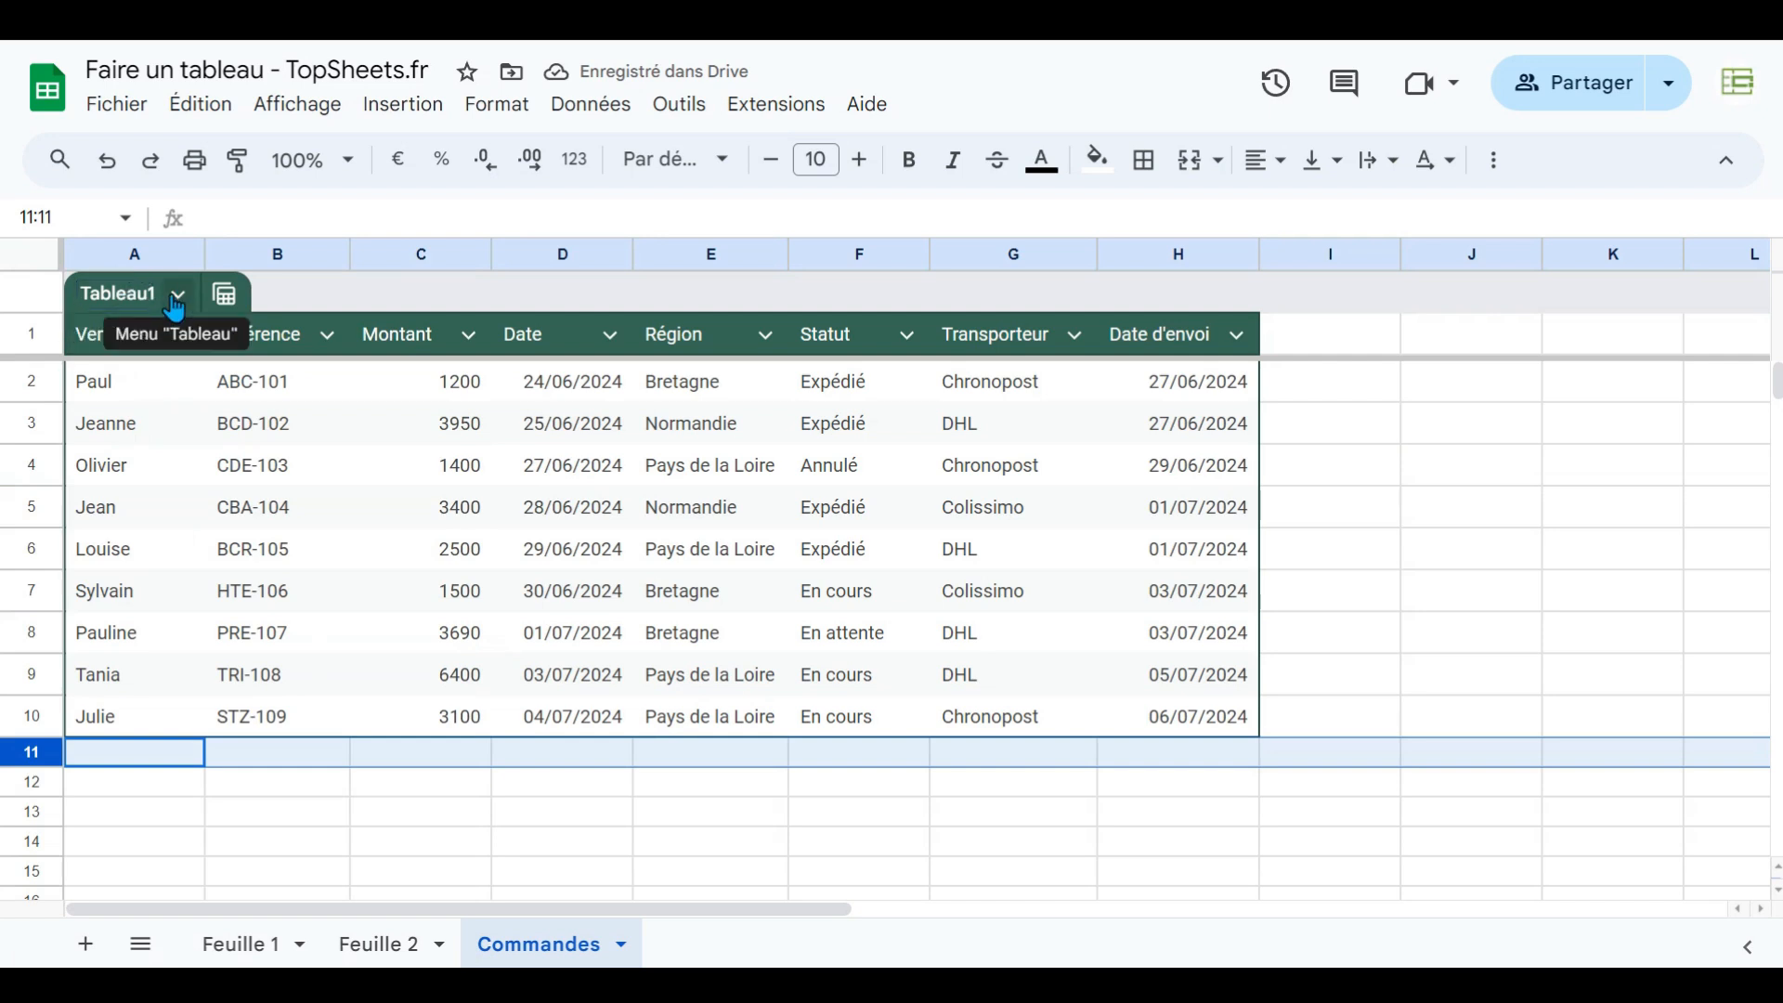
- Rename the table as Commandes
left_click(115, 295)
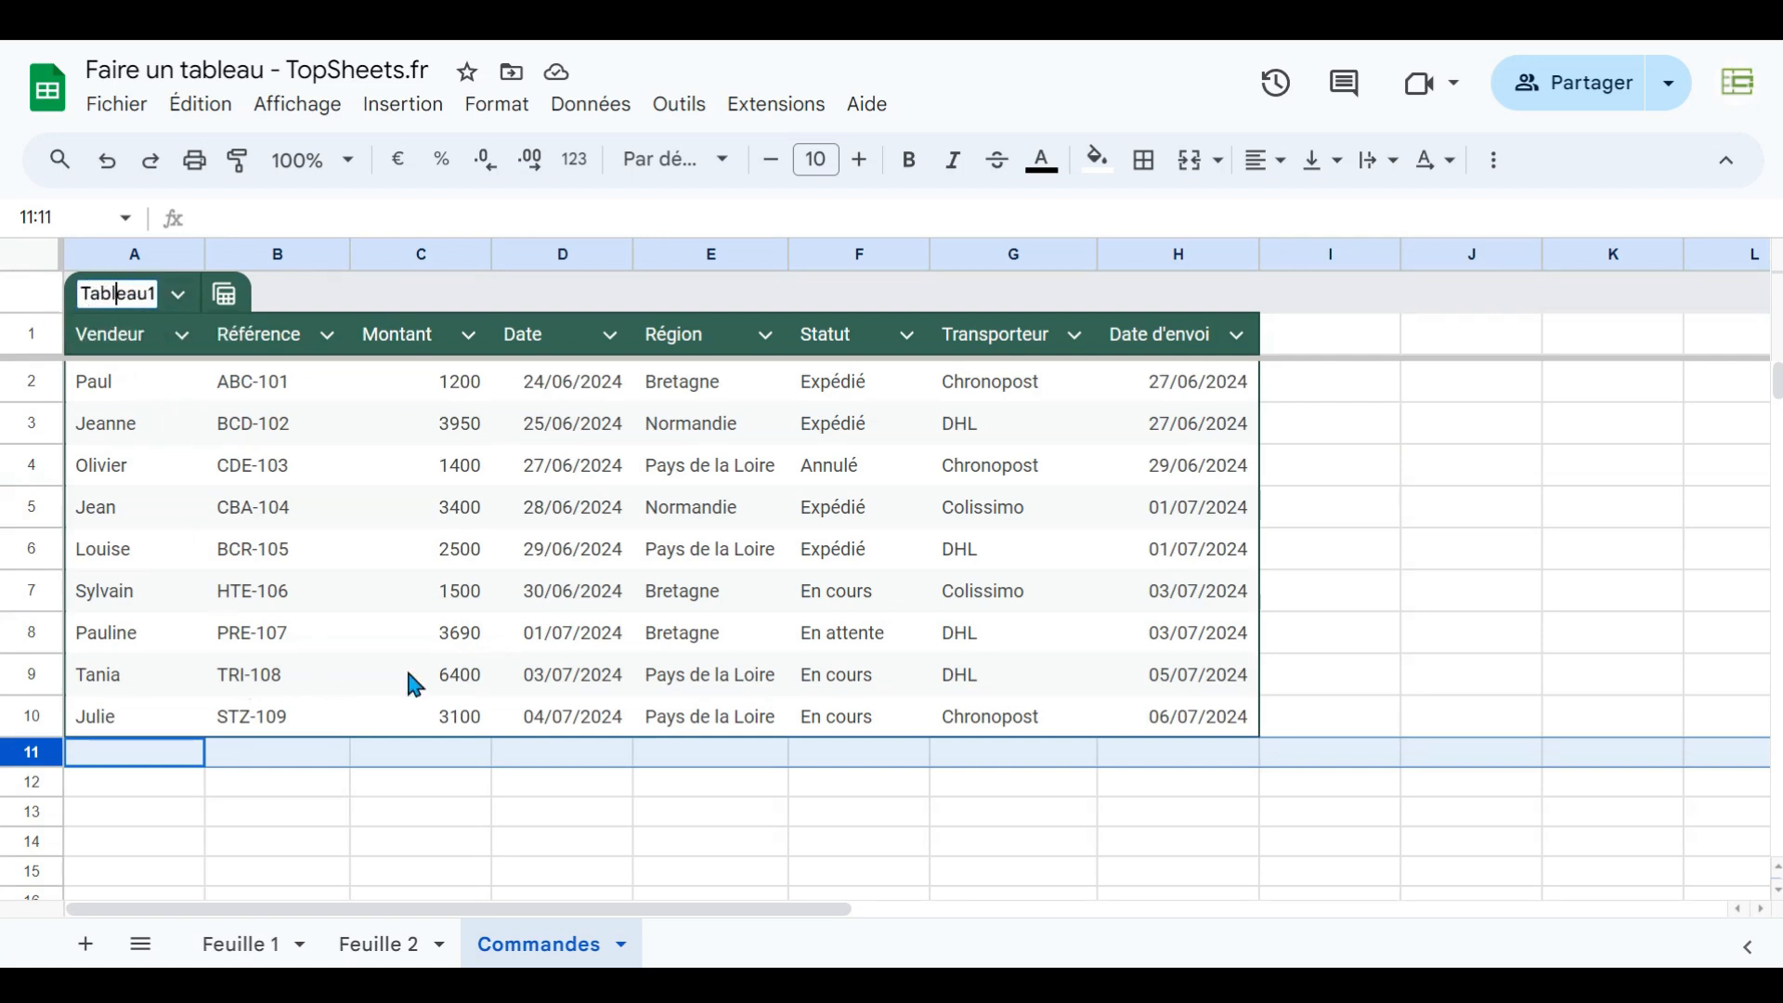
double_click(87, 293)
type("C")
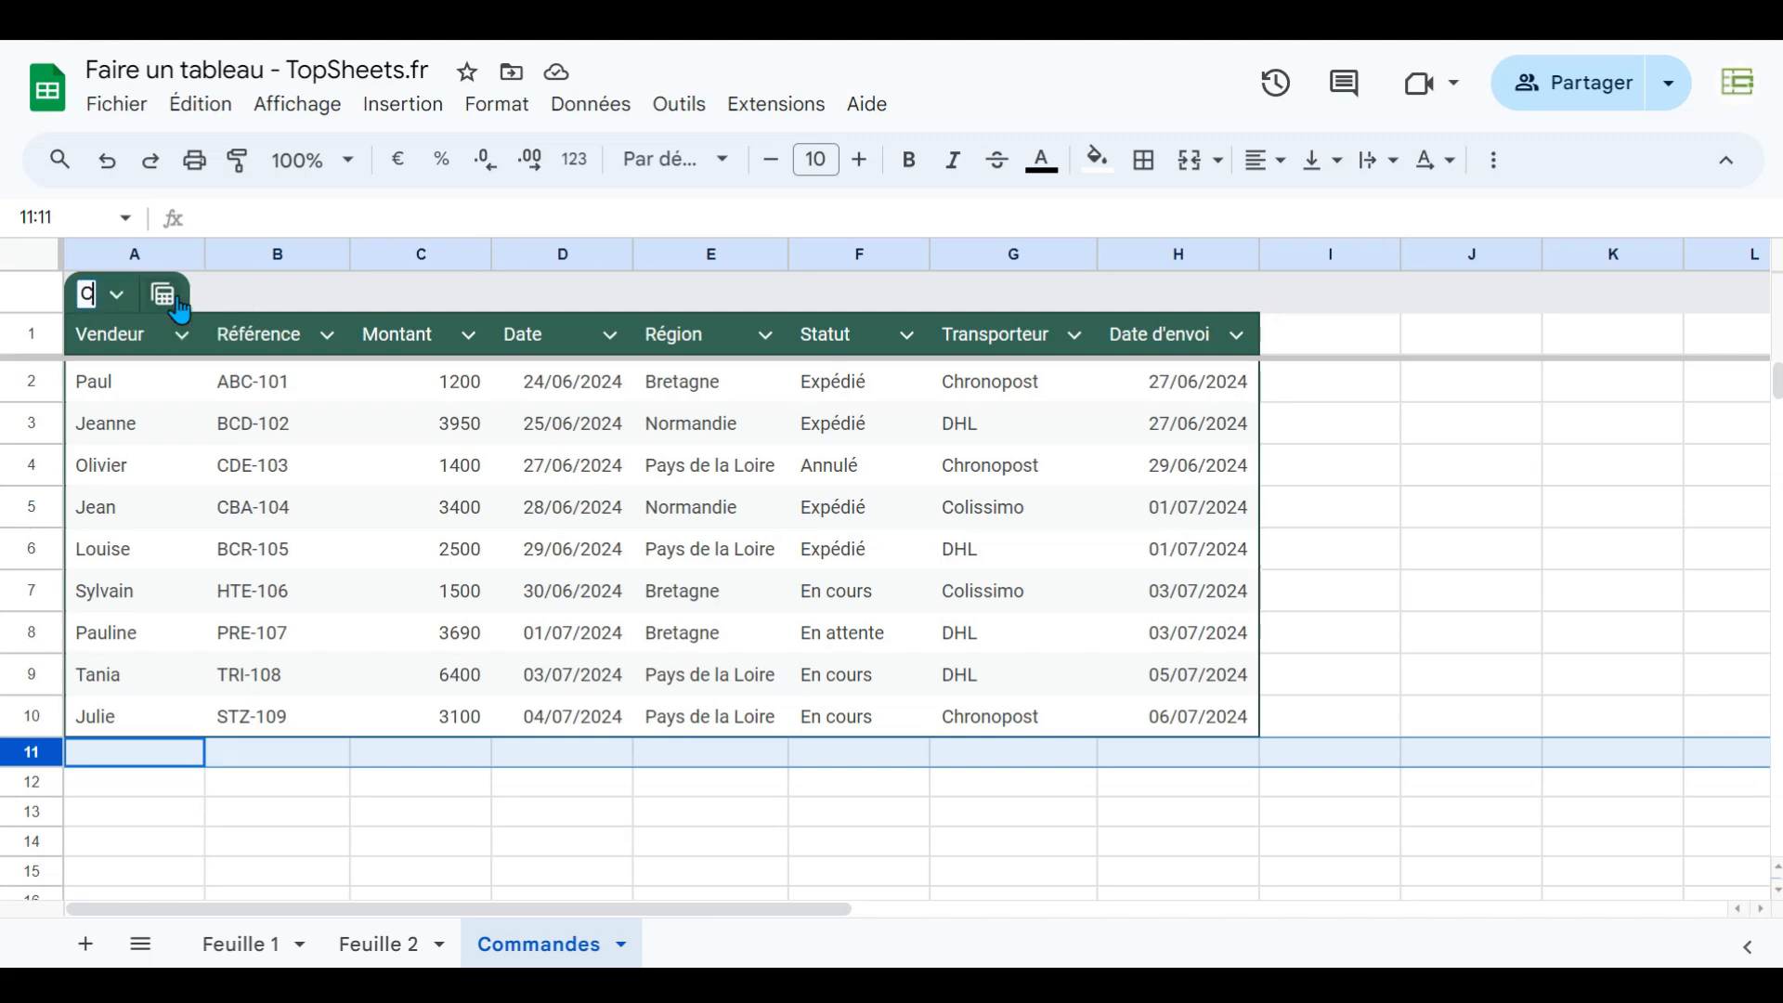
type("ommandes")
key("Return")
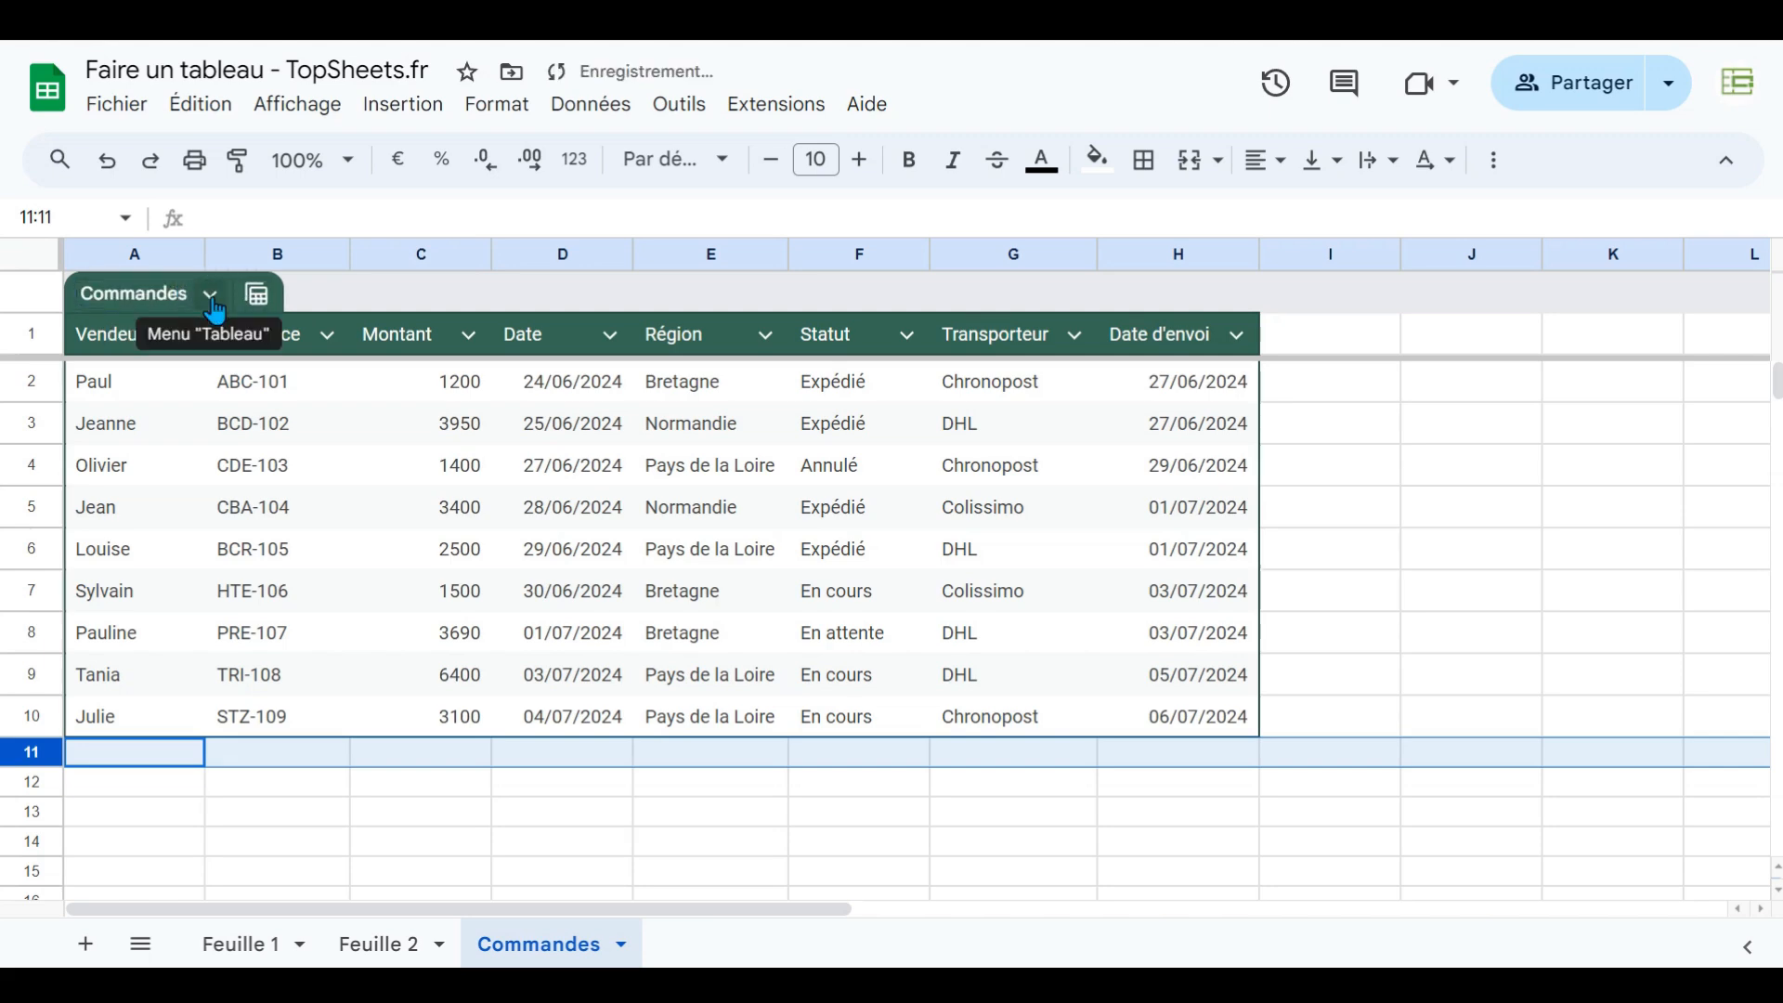
left_click(212, 297)
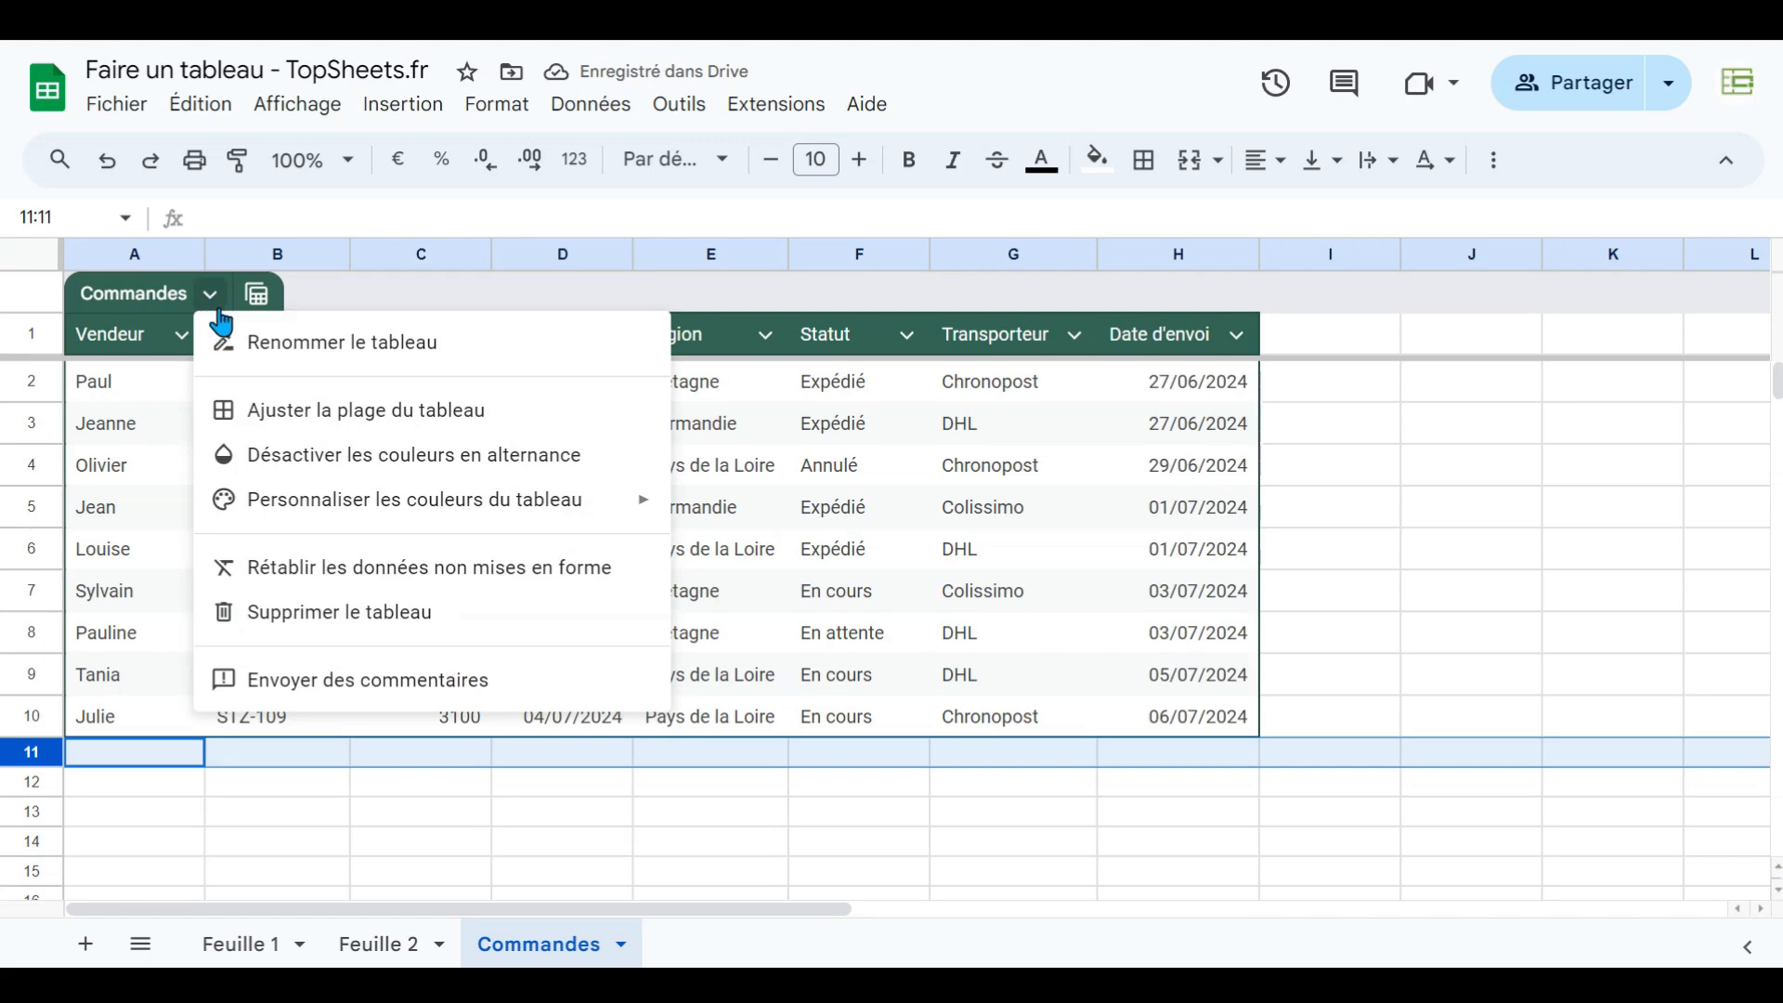
left_click(287, 353)
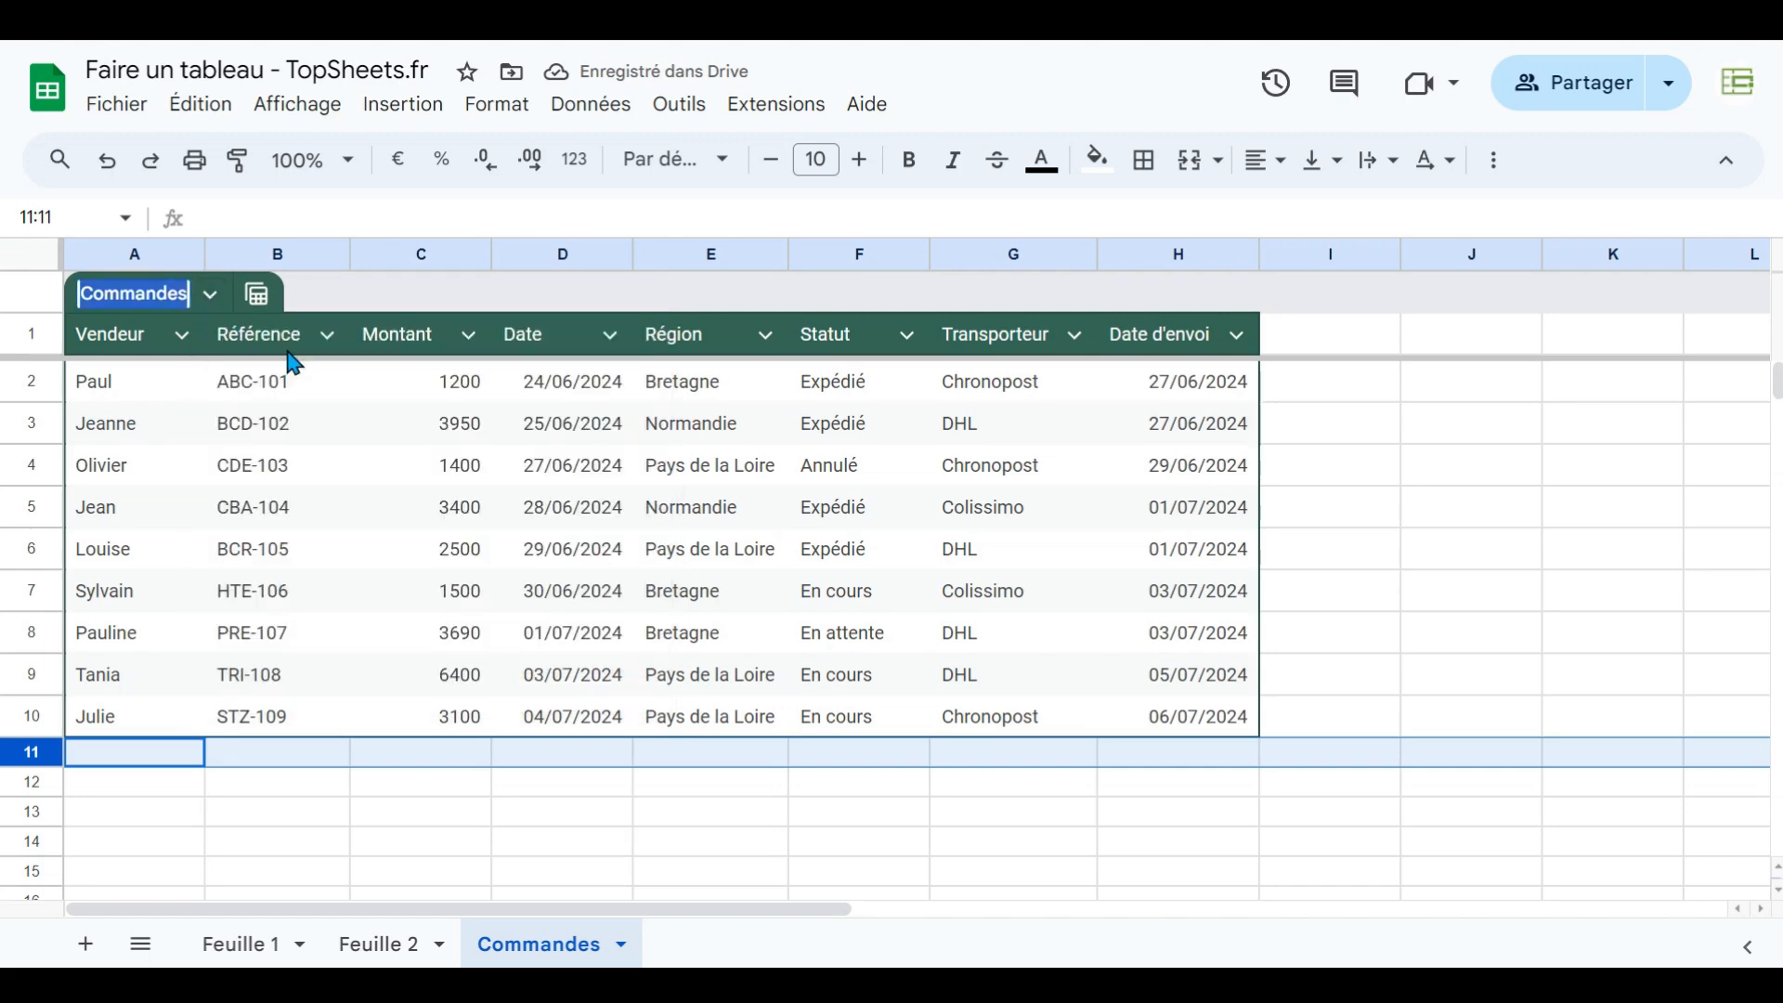
left_click(211, 295)
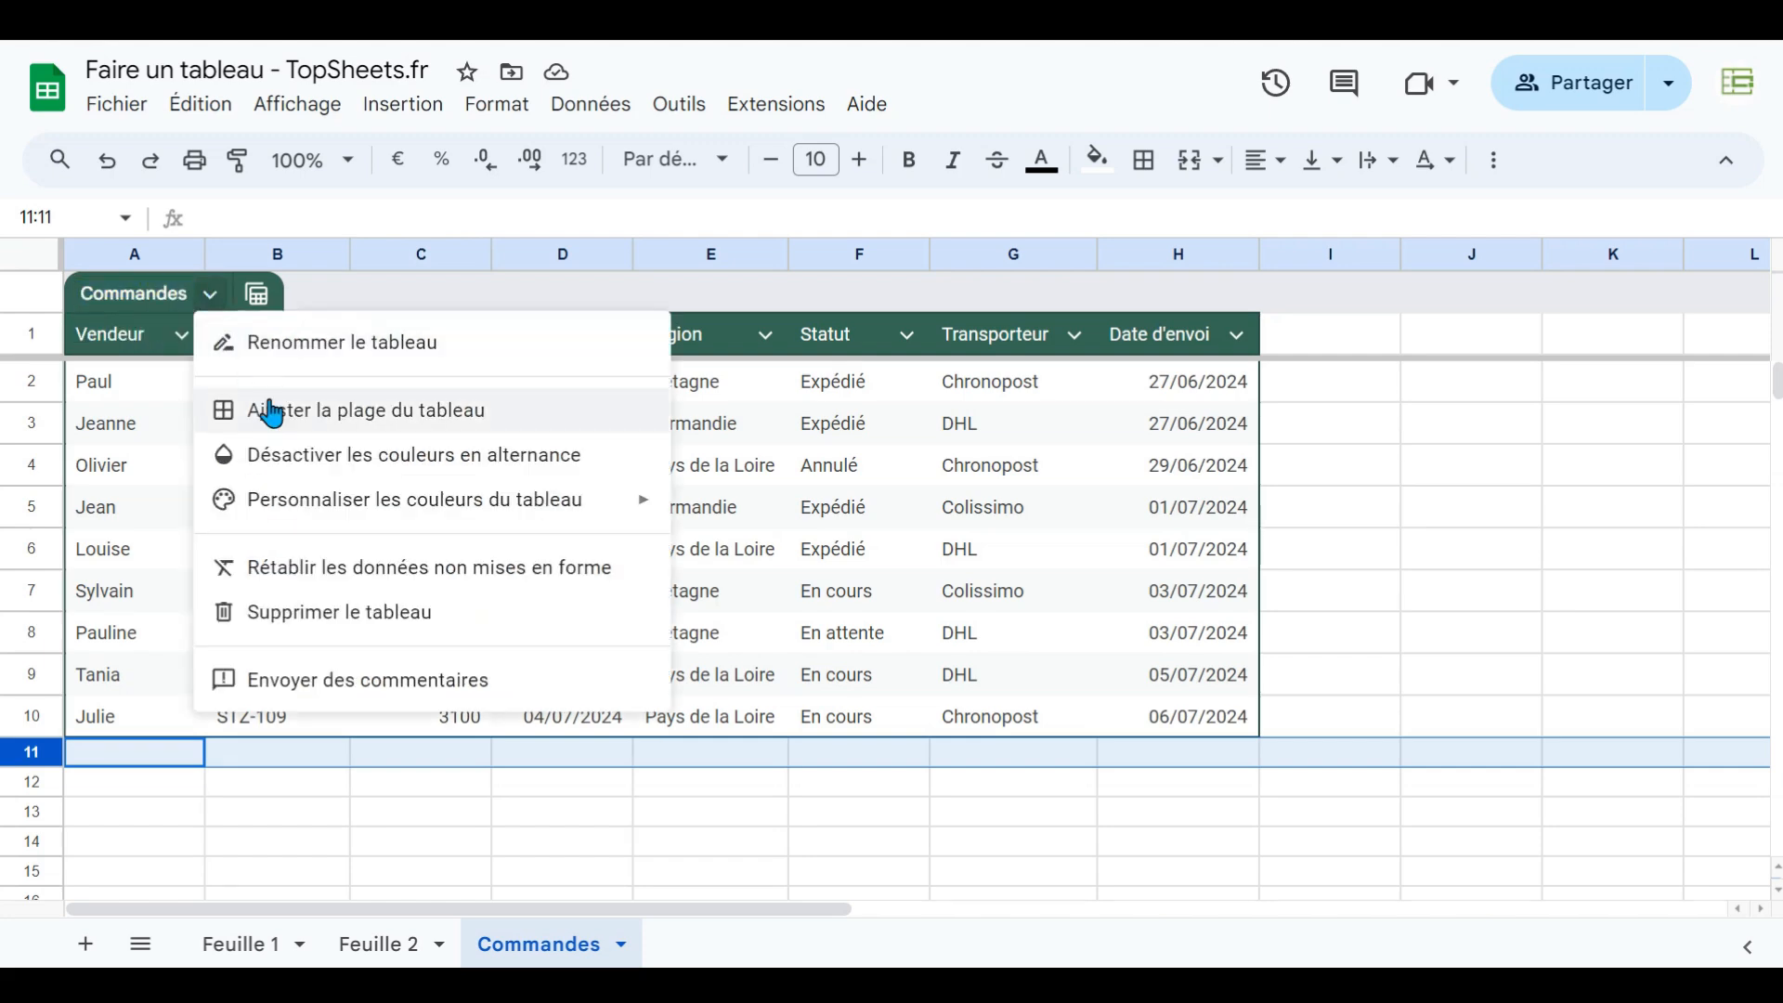
- Enter Valérie in cell A12, leaving a blank row below the table
left_click(107, 783)
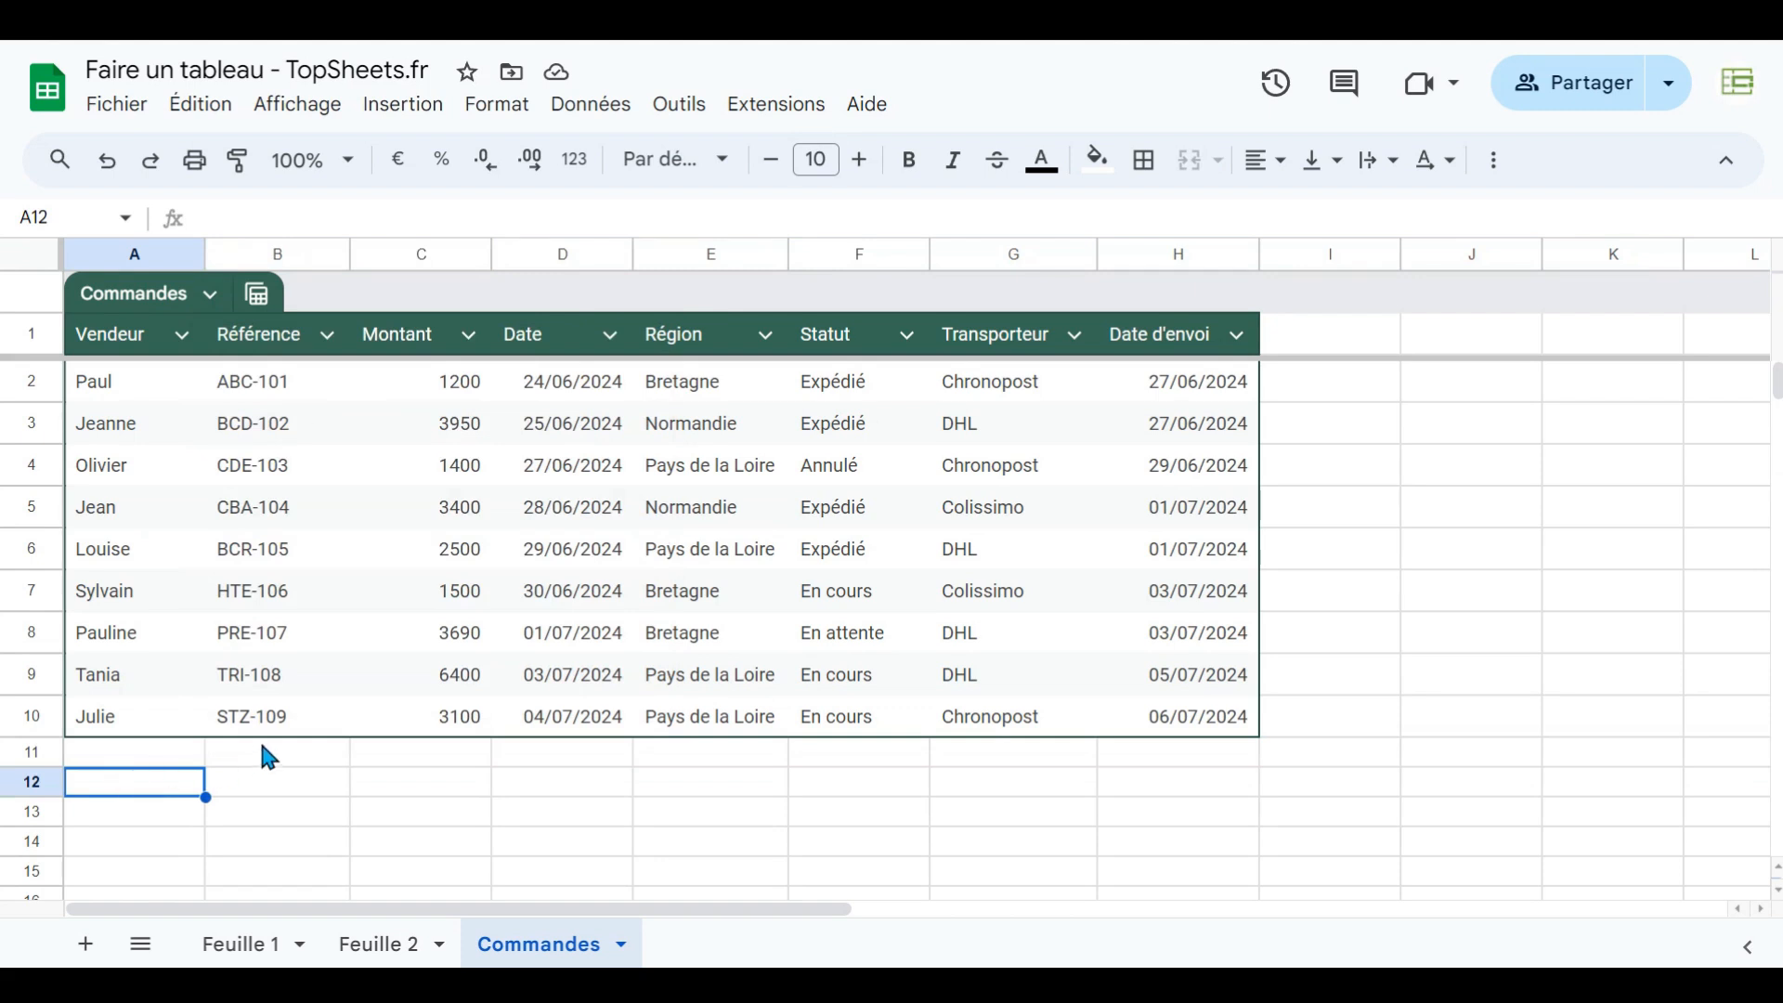
type("Vla")
key("BackSpace")
key("BackSpace")
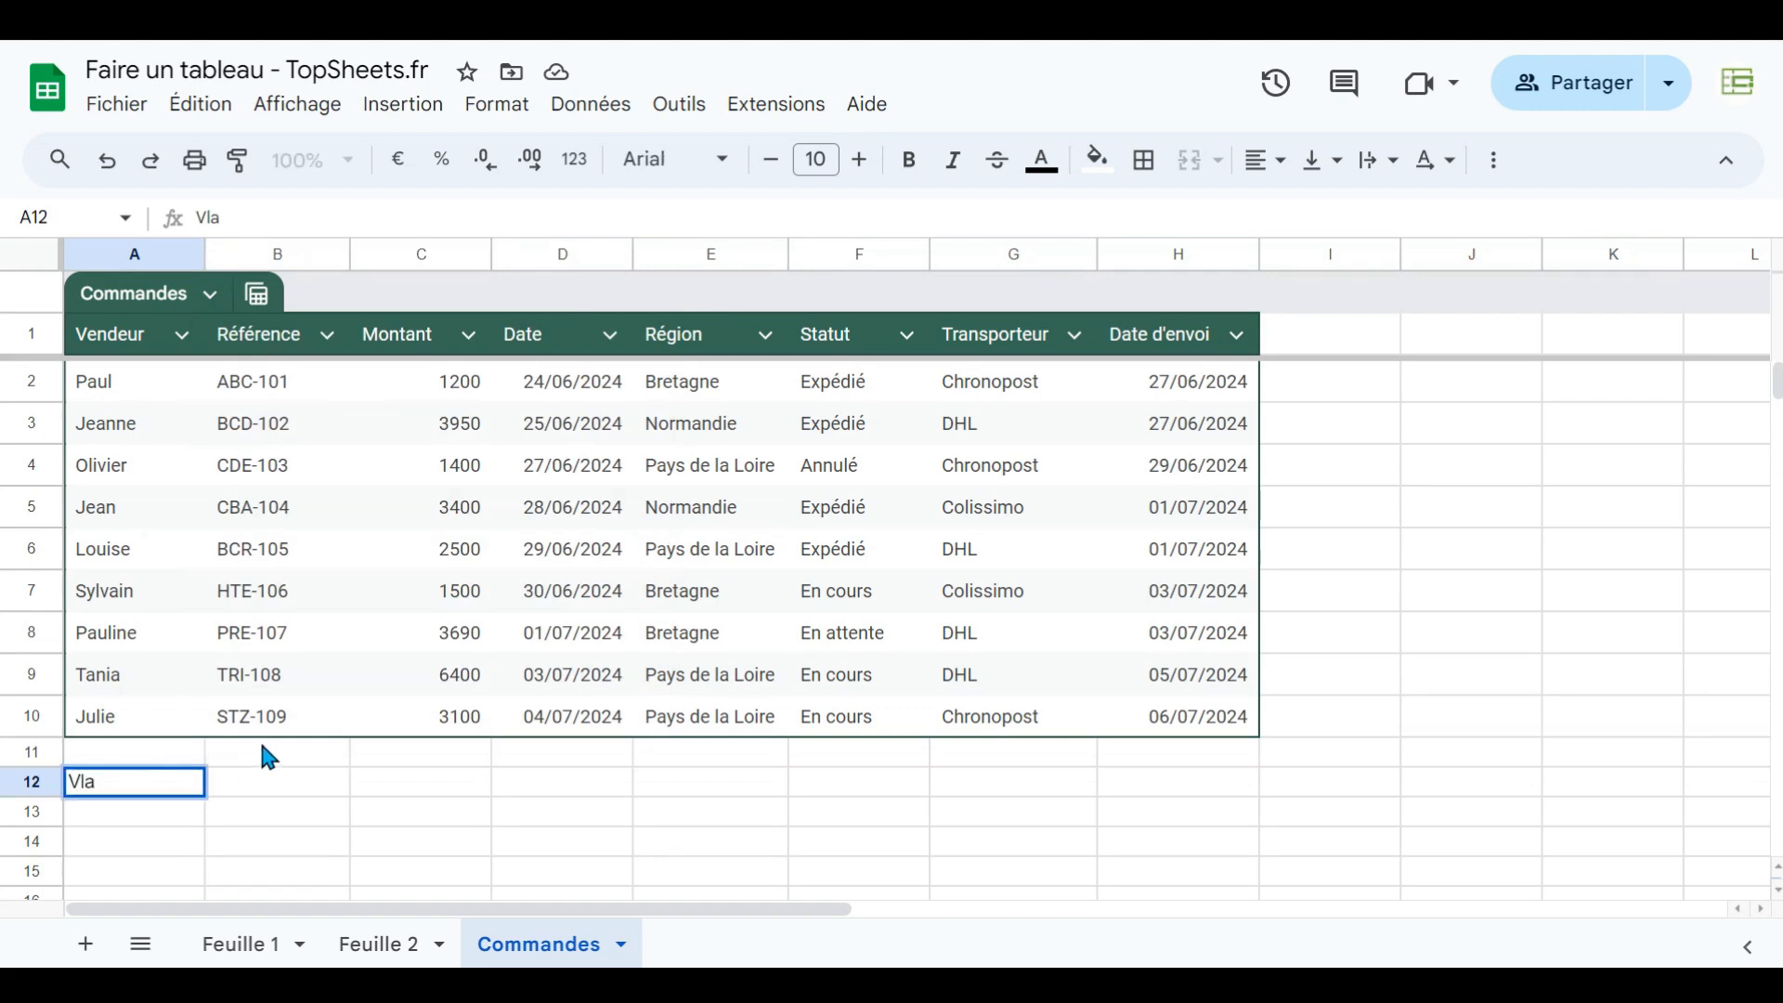
type("alérie")
key("Return")
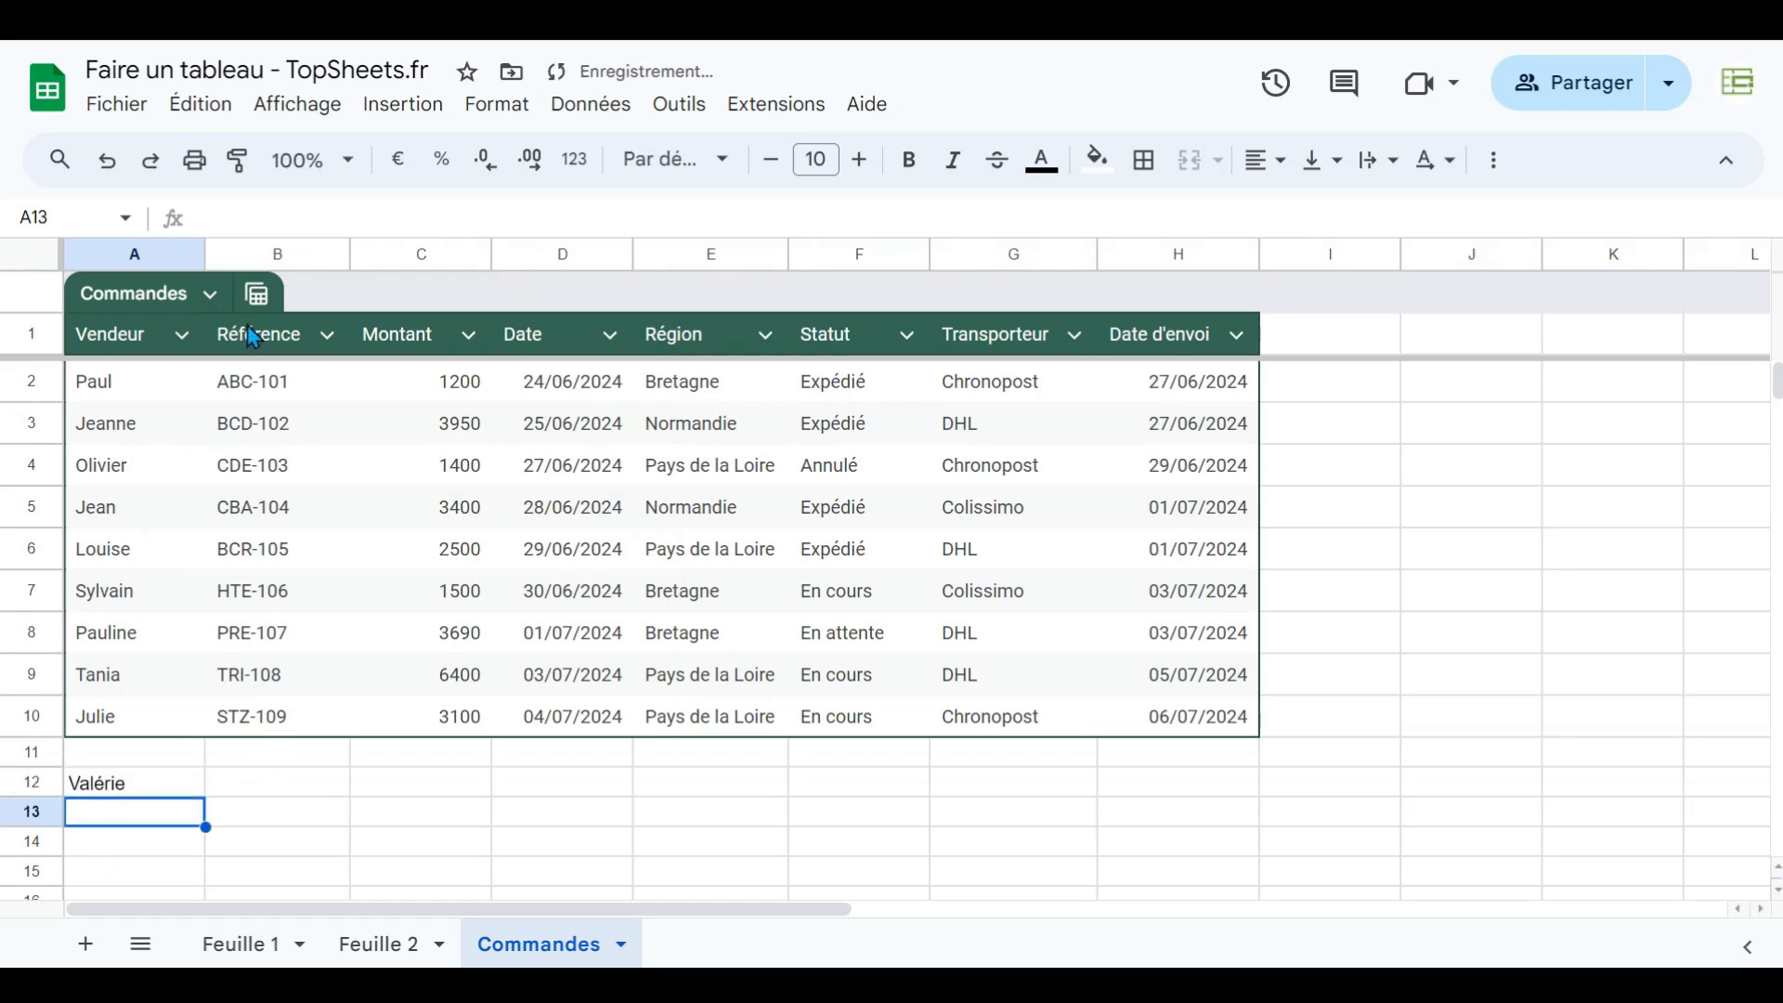
- Adjust the table range to Commandes!A1:H12
left_click(214, 297)
left_click(307, 410)
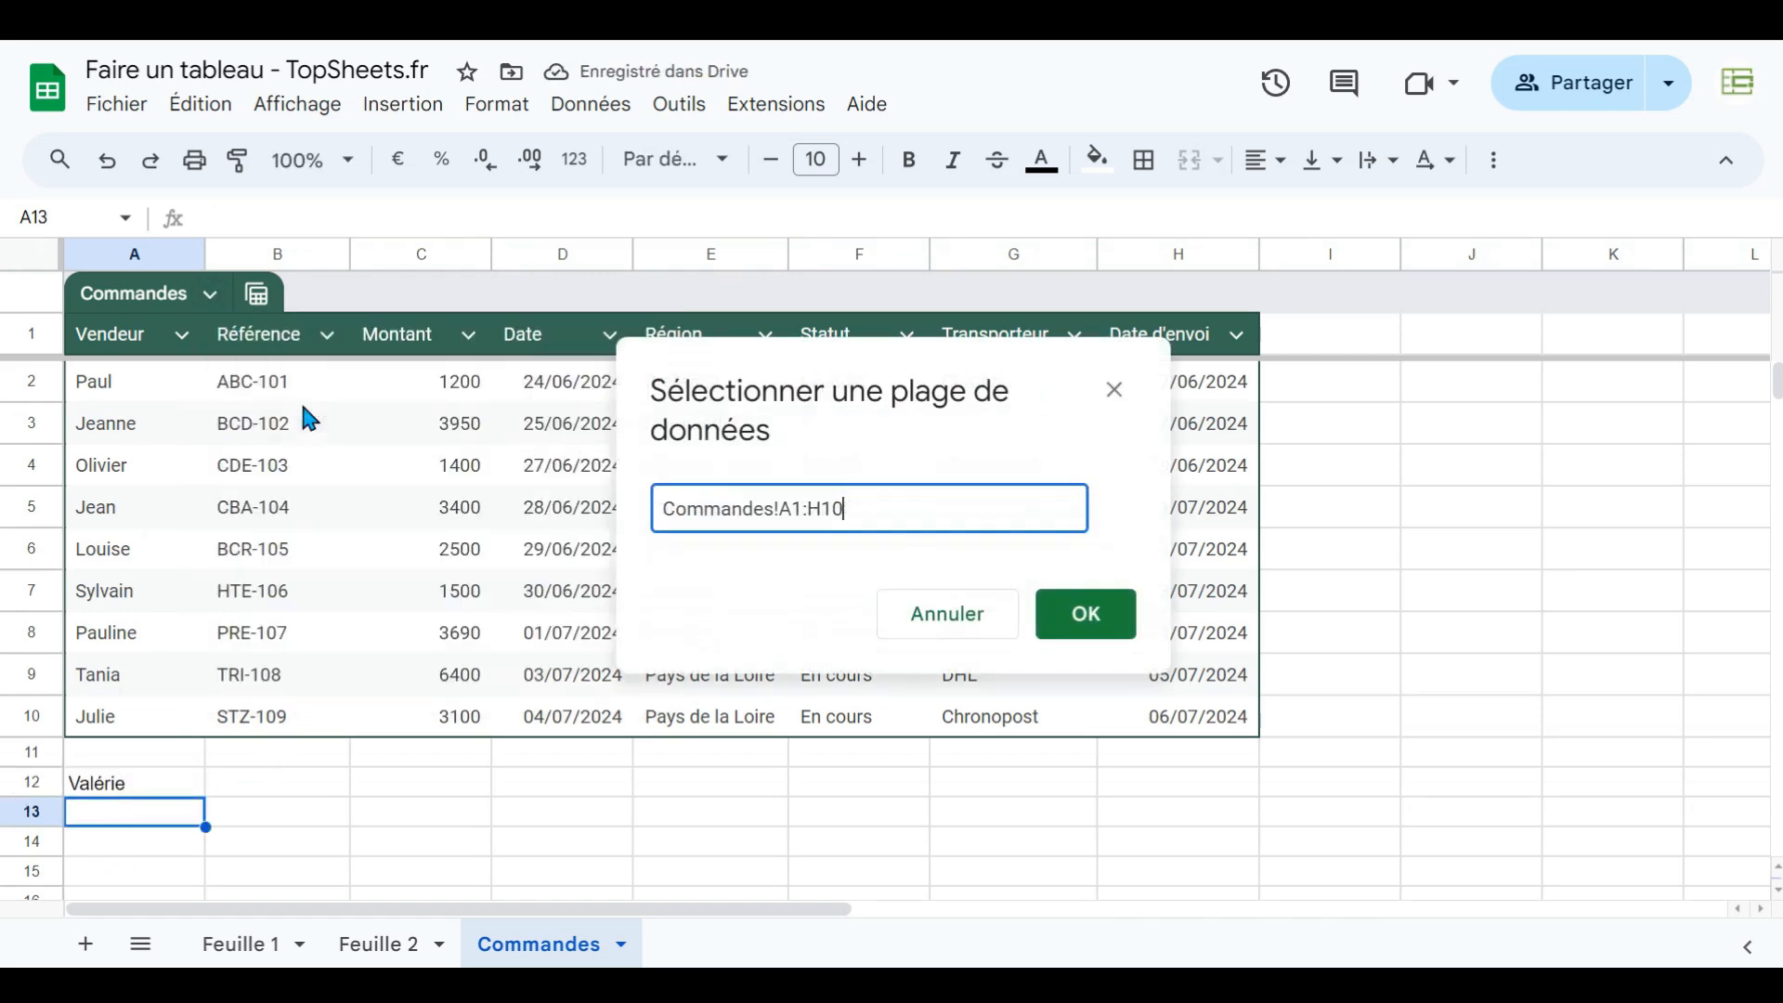
key("BackSpace")
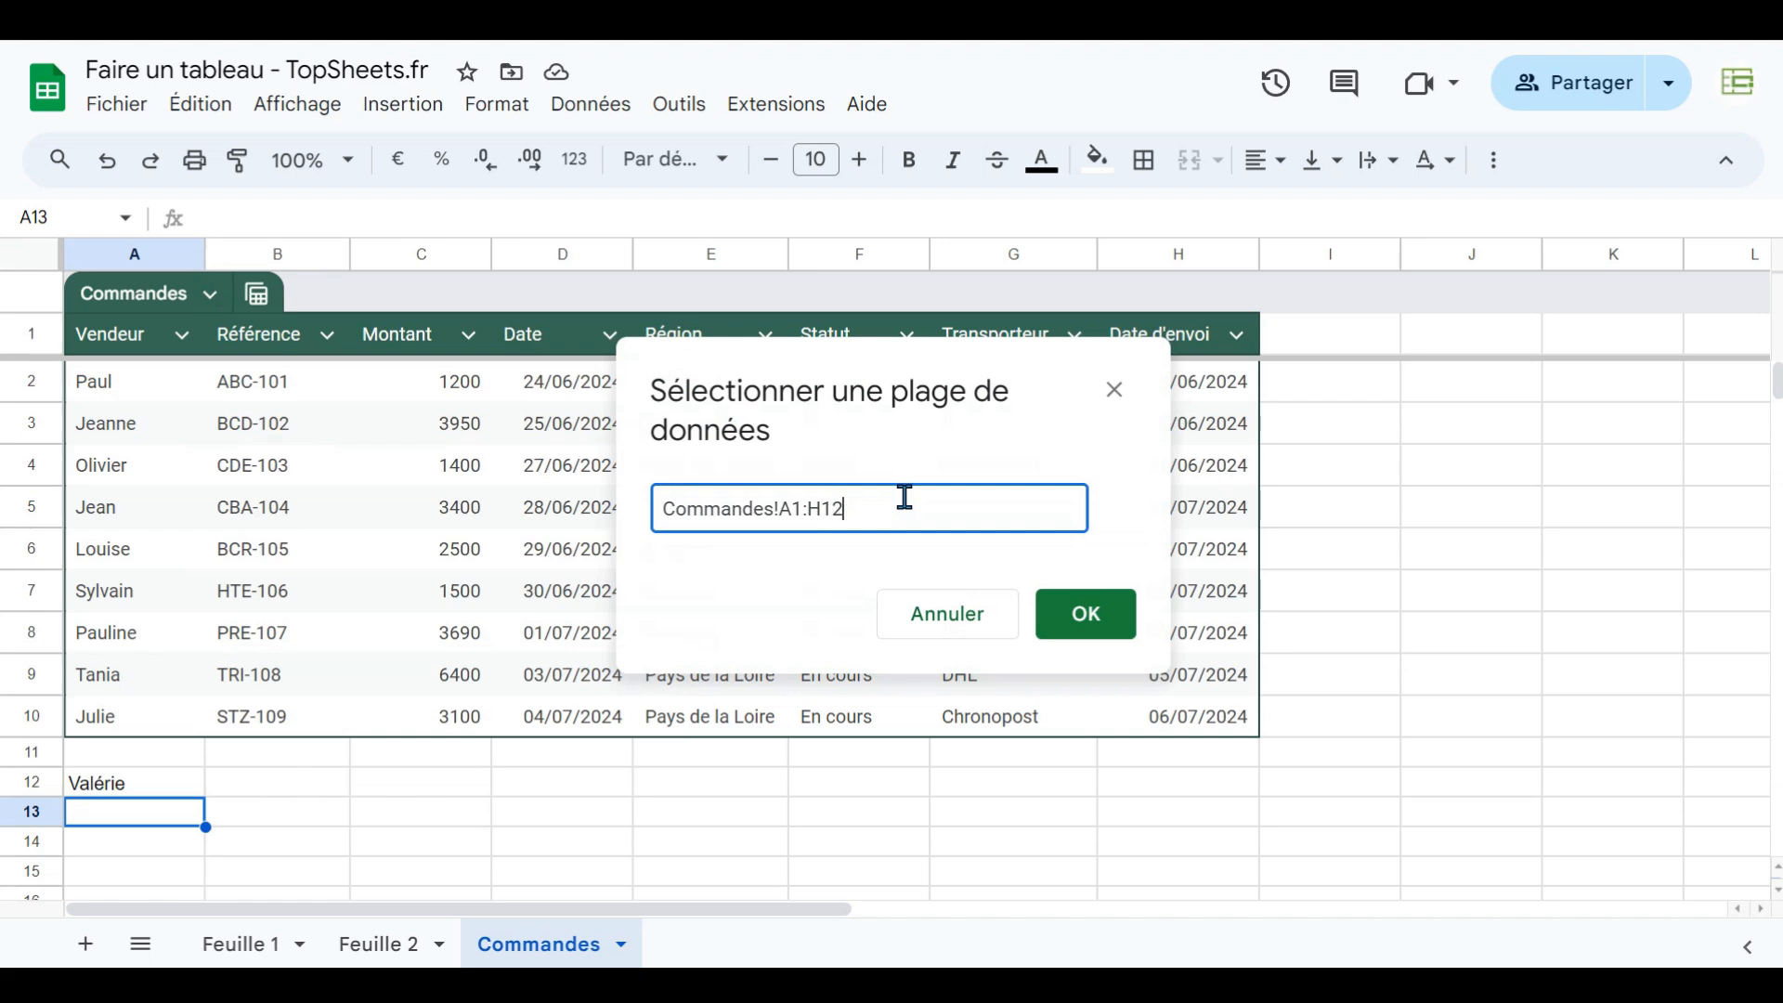
key("Return")
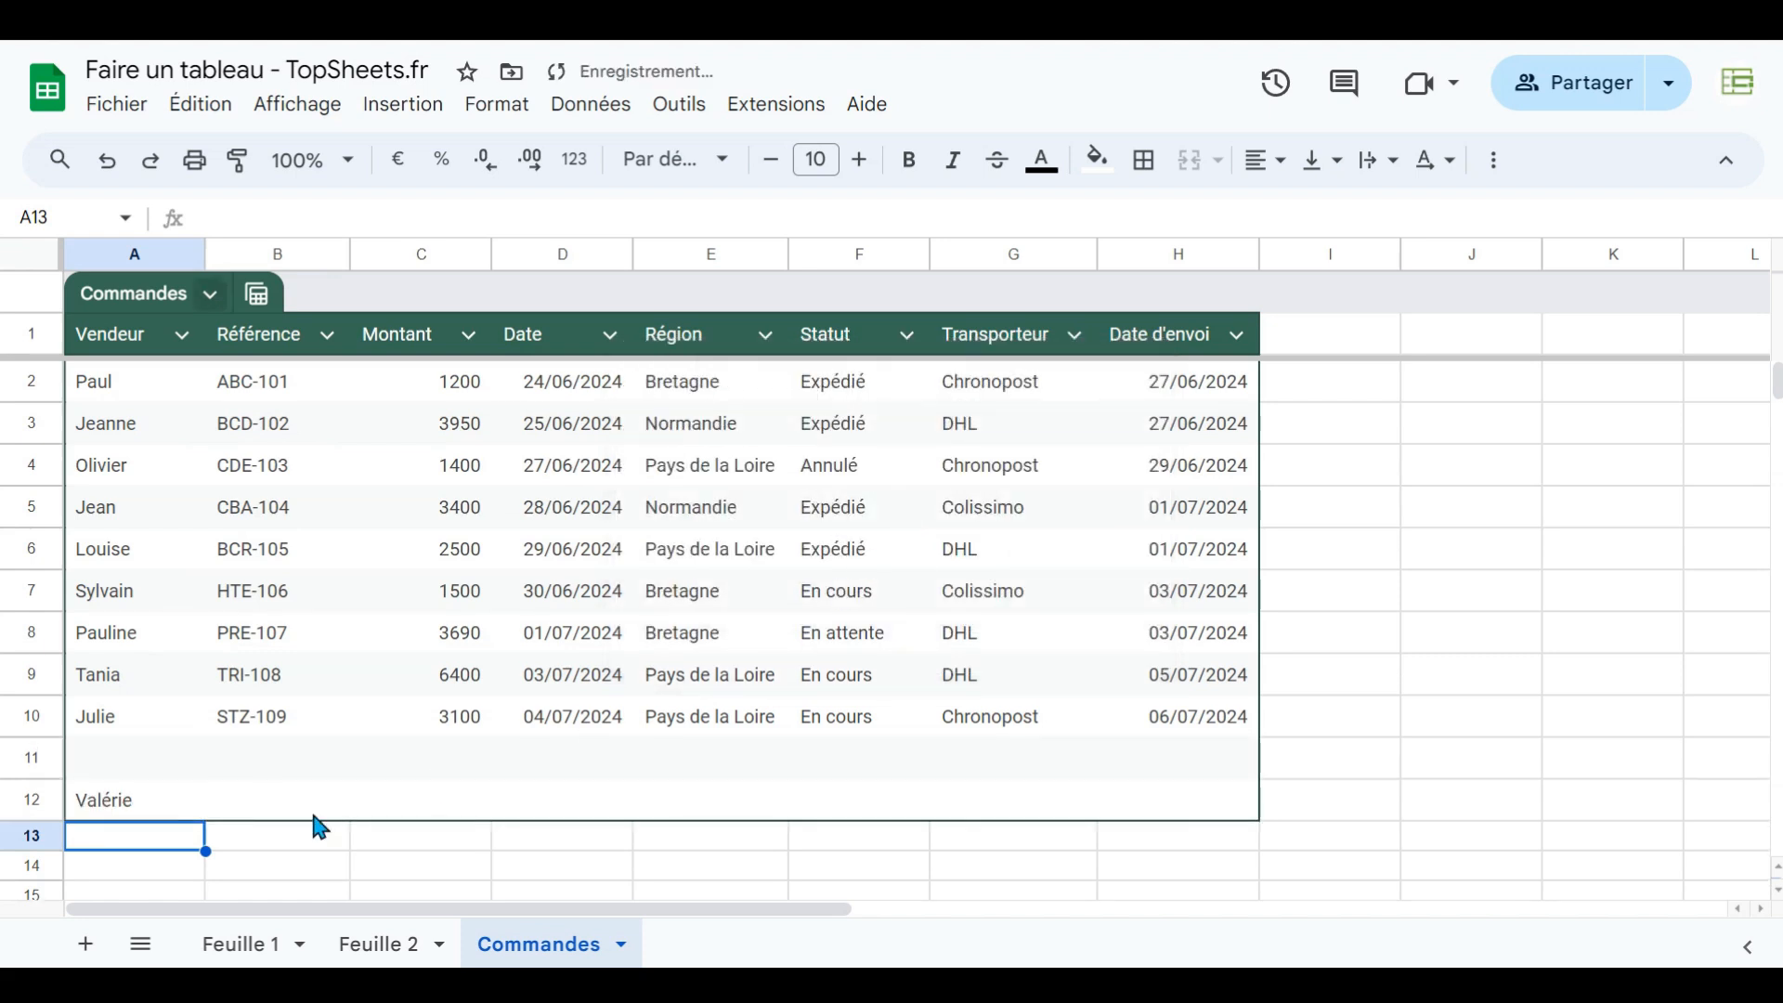
left_click(98, 807)
left_click(212, 295)
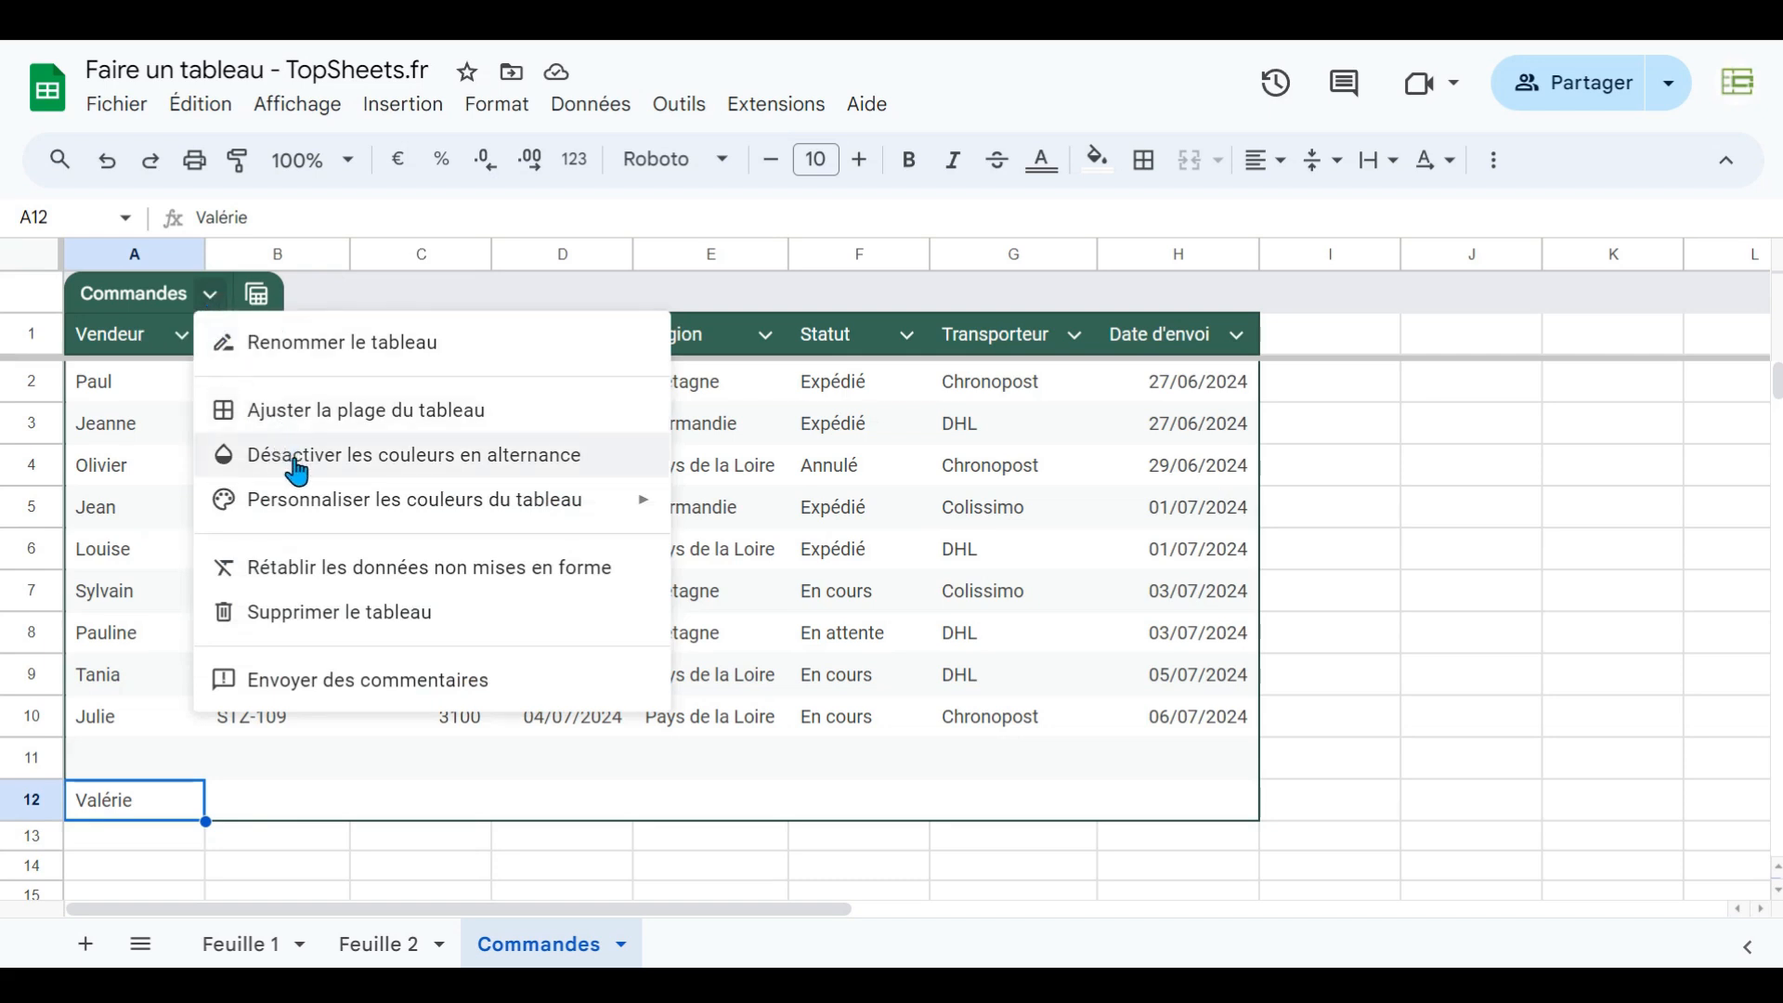
left_click(940, 557)
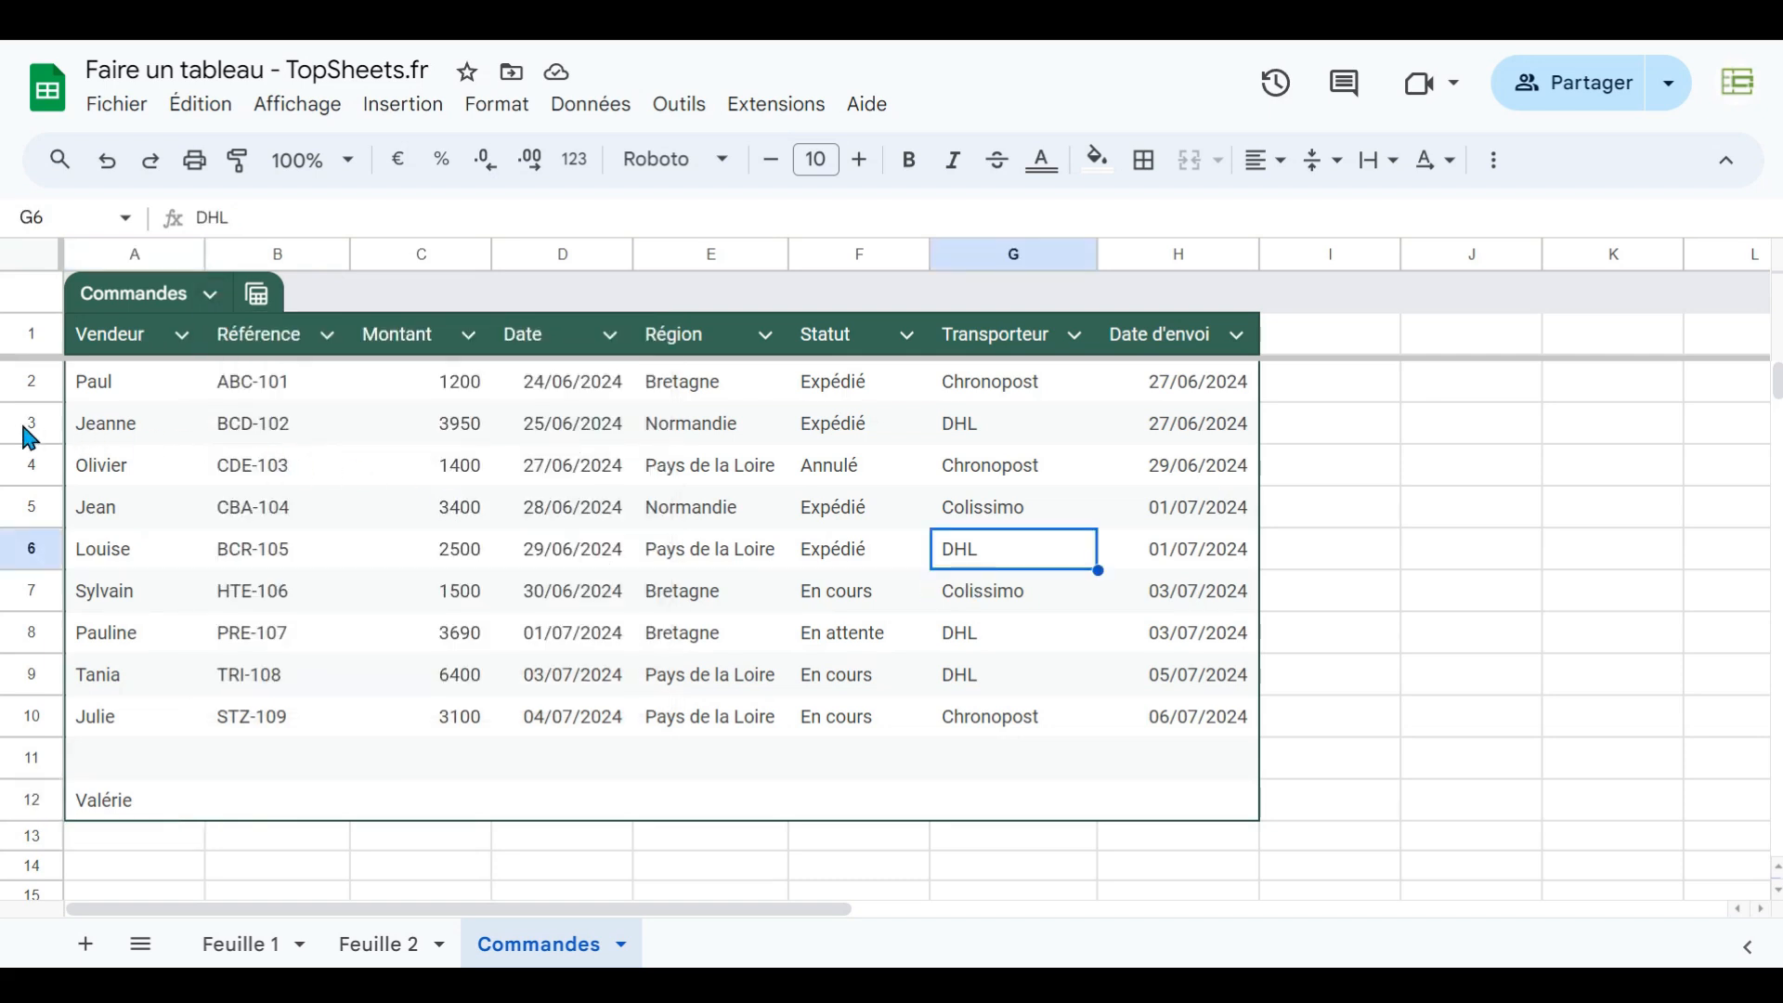
left_click(119, 437)
left_click(121, 506)
left_click(120, 590)
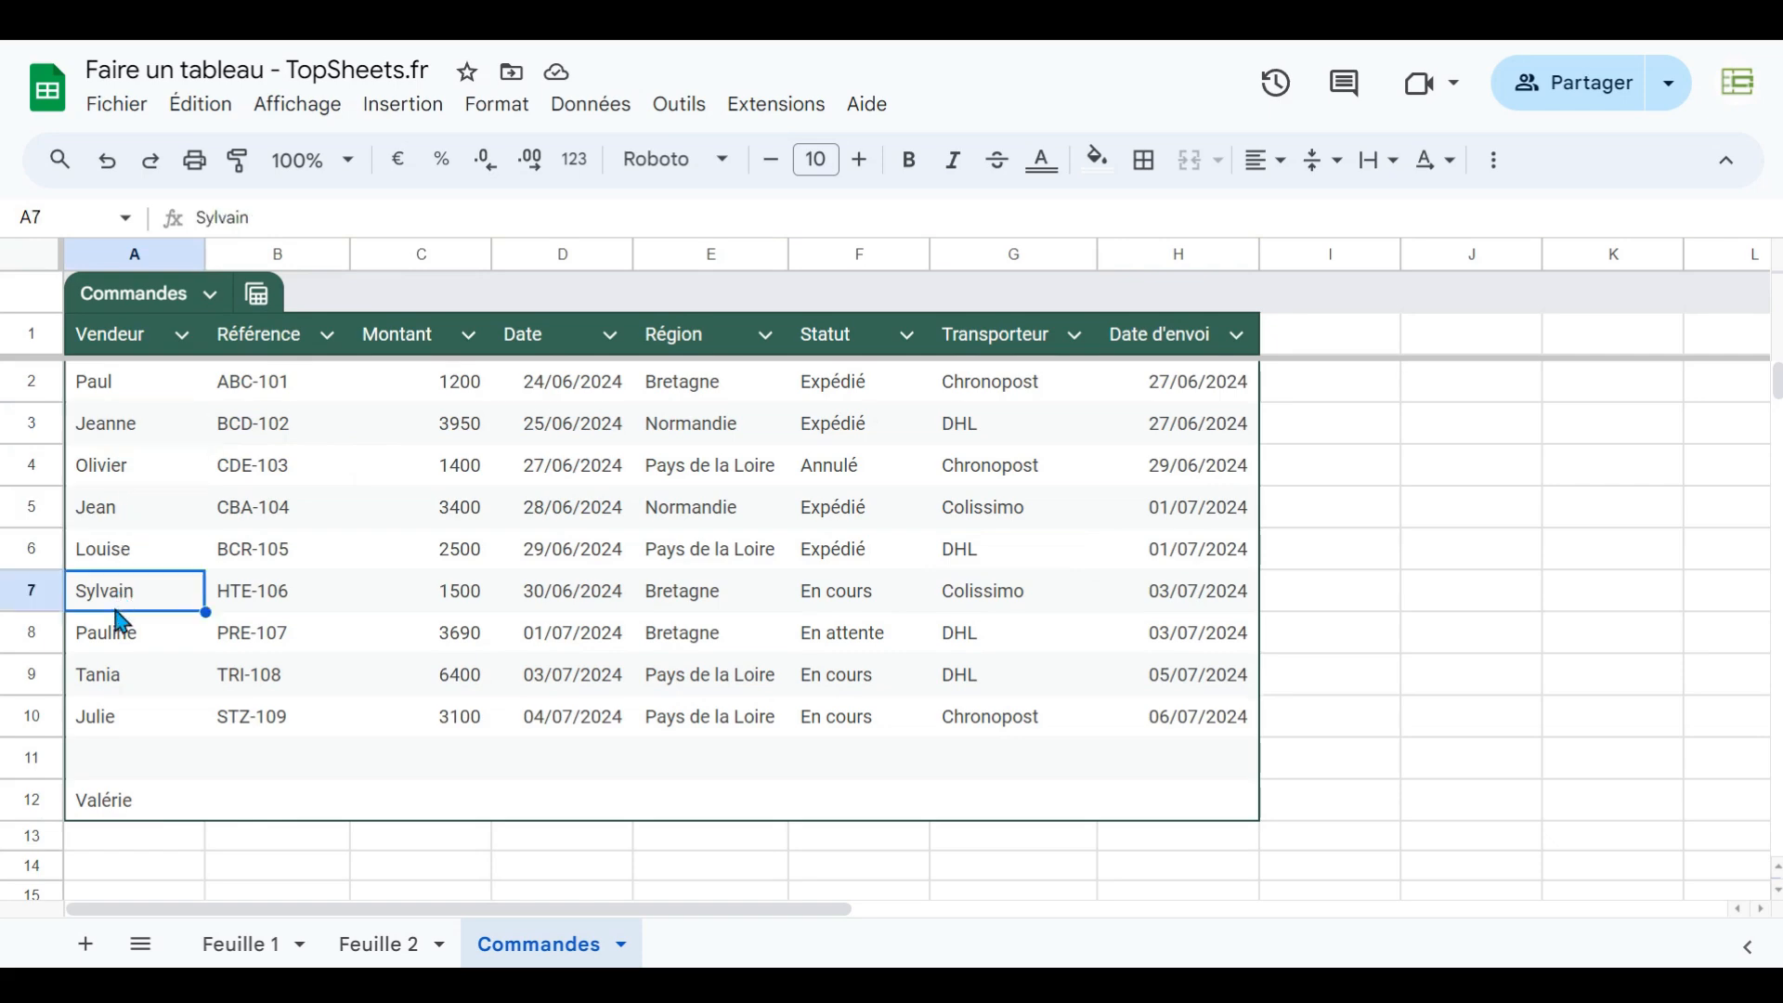
left_click(119, 641)
left_click(126, 689)
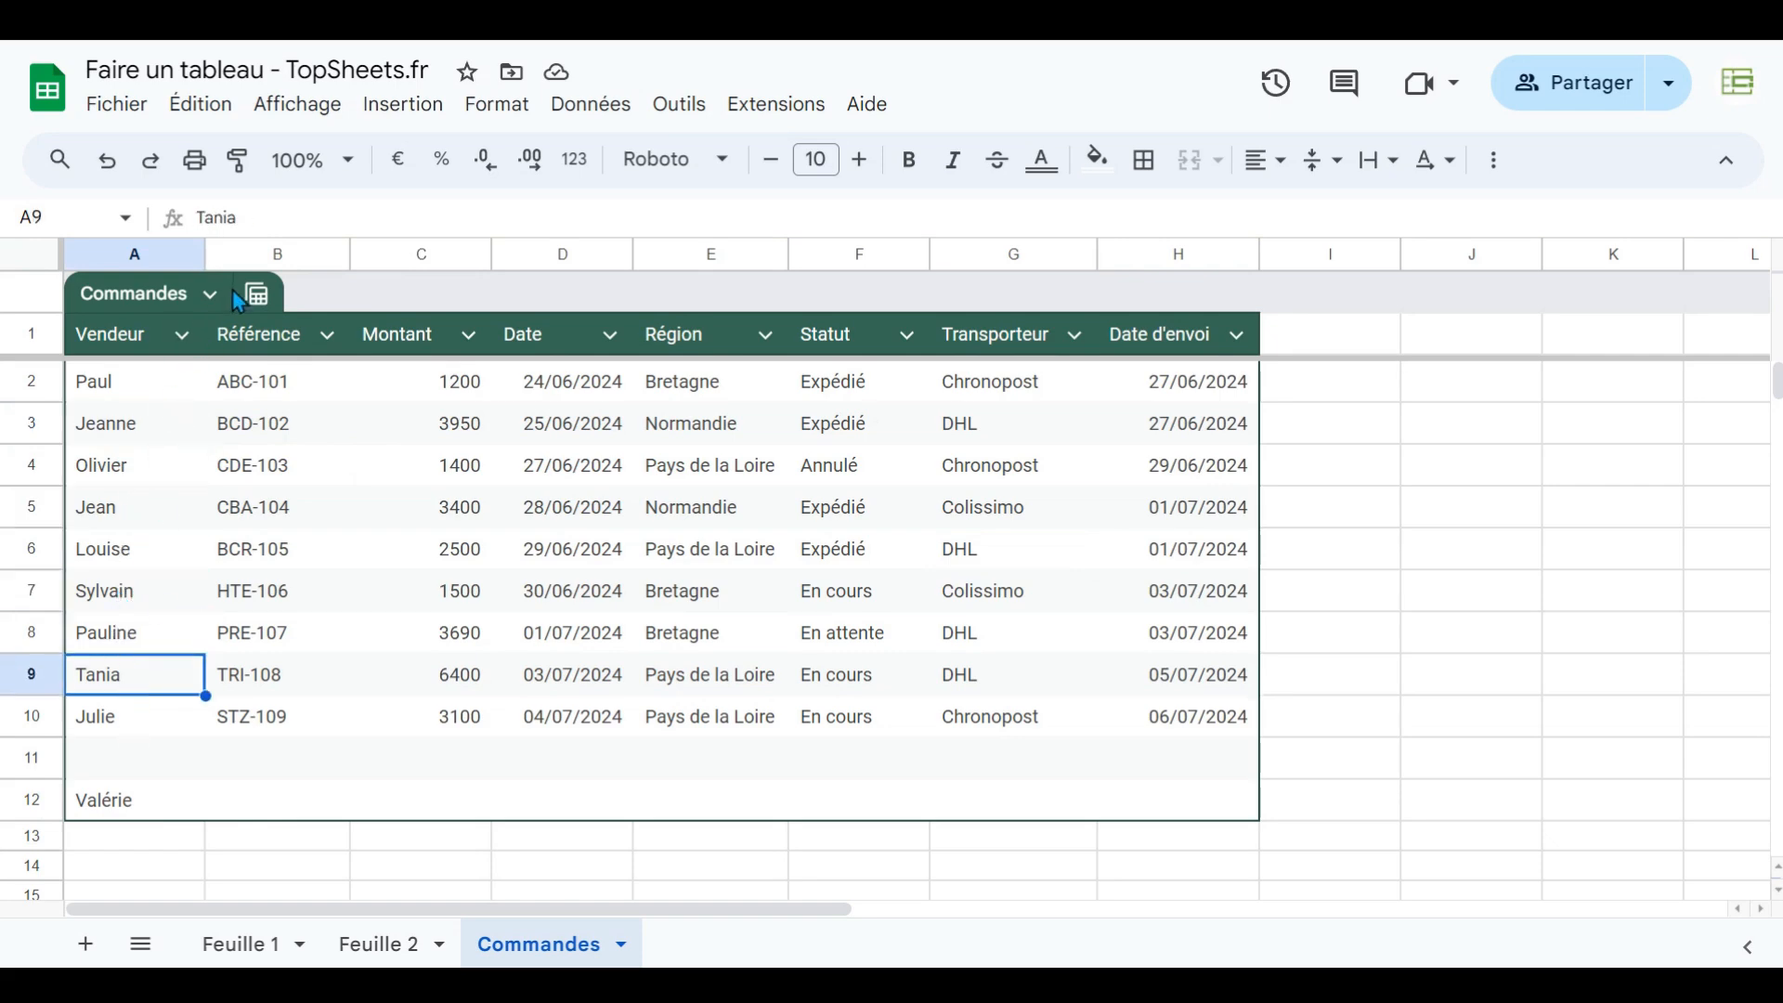
left_click(210, 293)
left_click(281, 457)
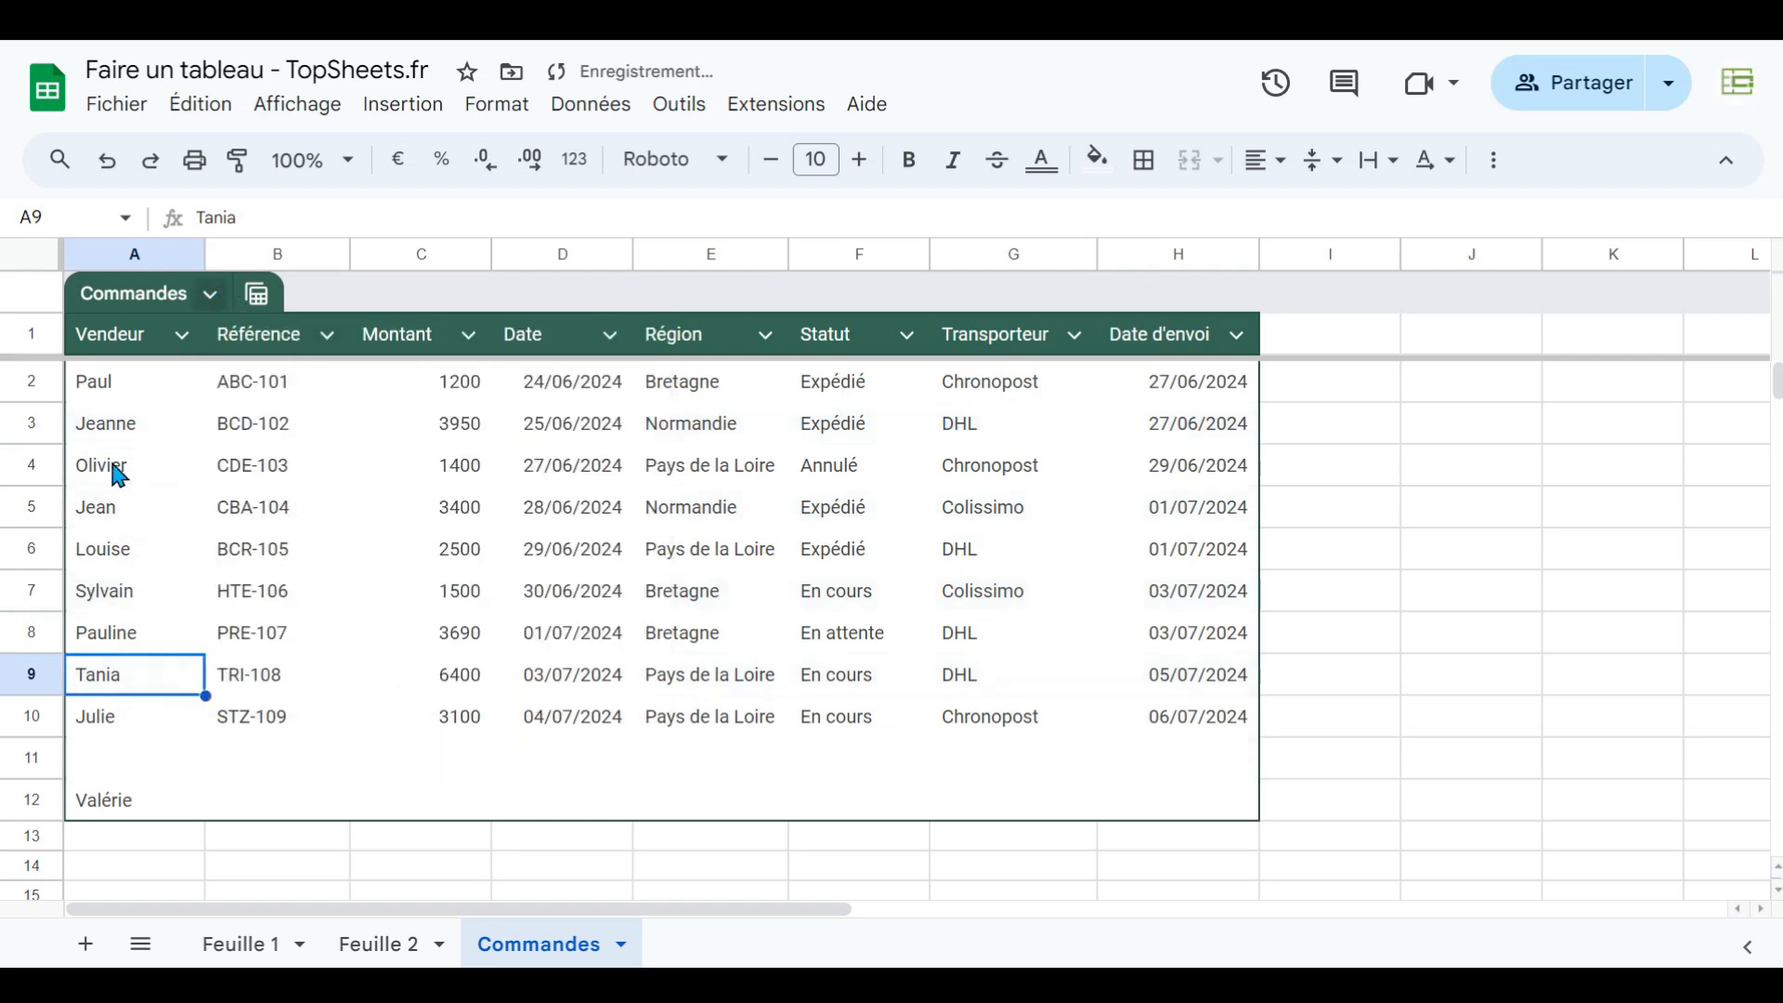
left_click(210, 293)
left_click(291, 462)
- Set the table colour to the dark slate blue preset among the table colours
left_click(210, 293)
mouse_move(299, 511)
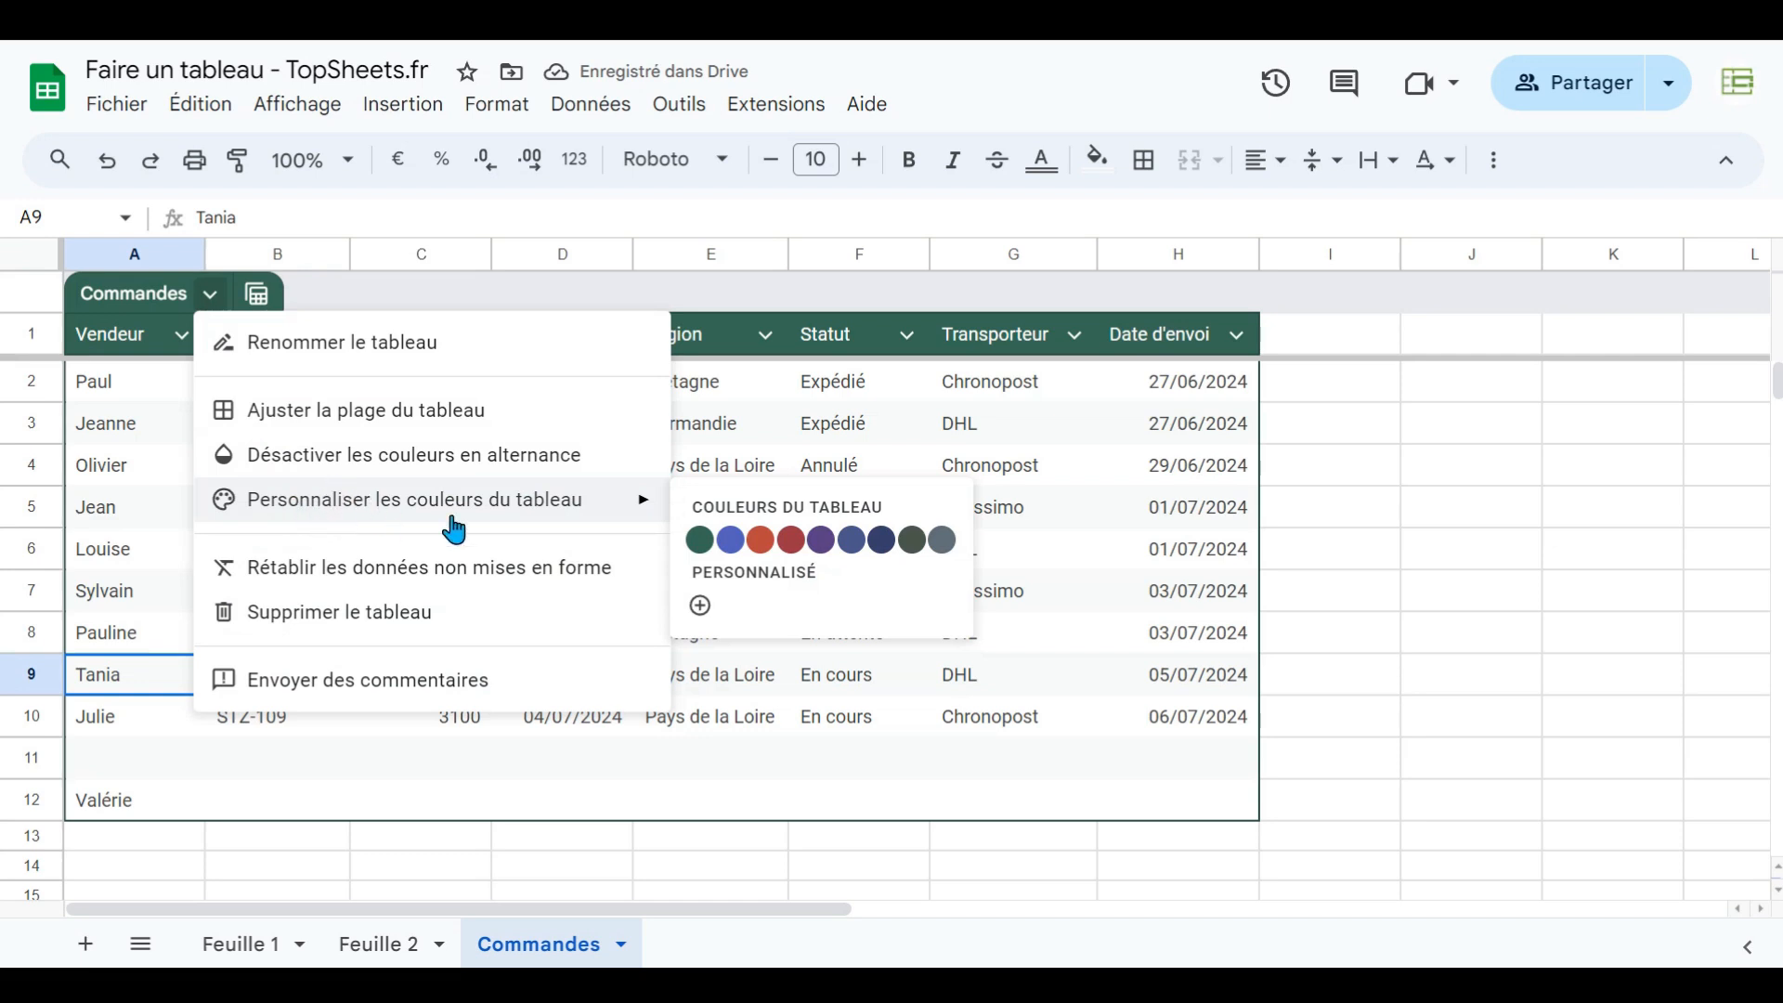
mouse_move(537, 505)
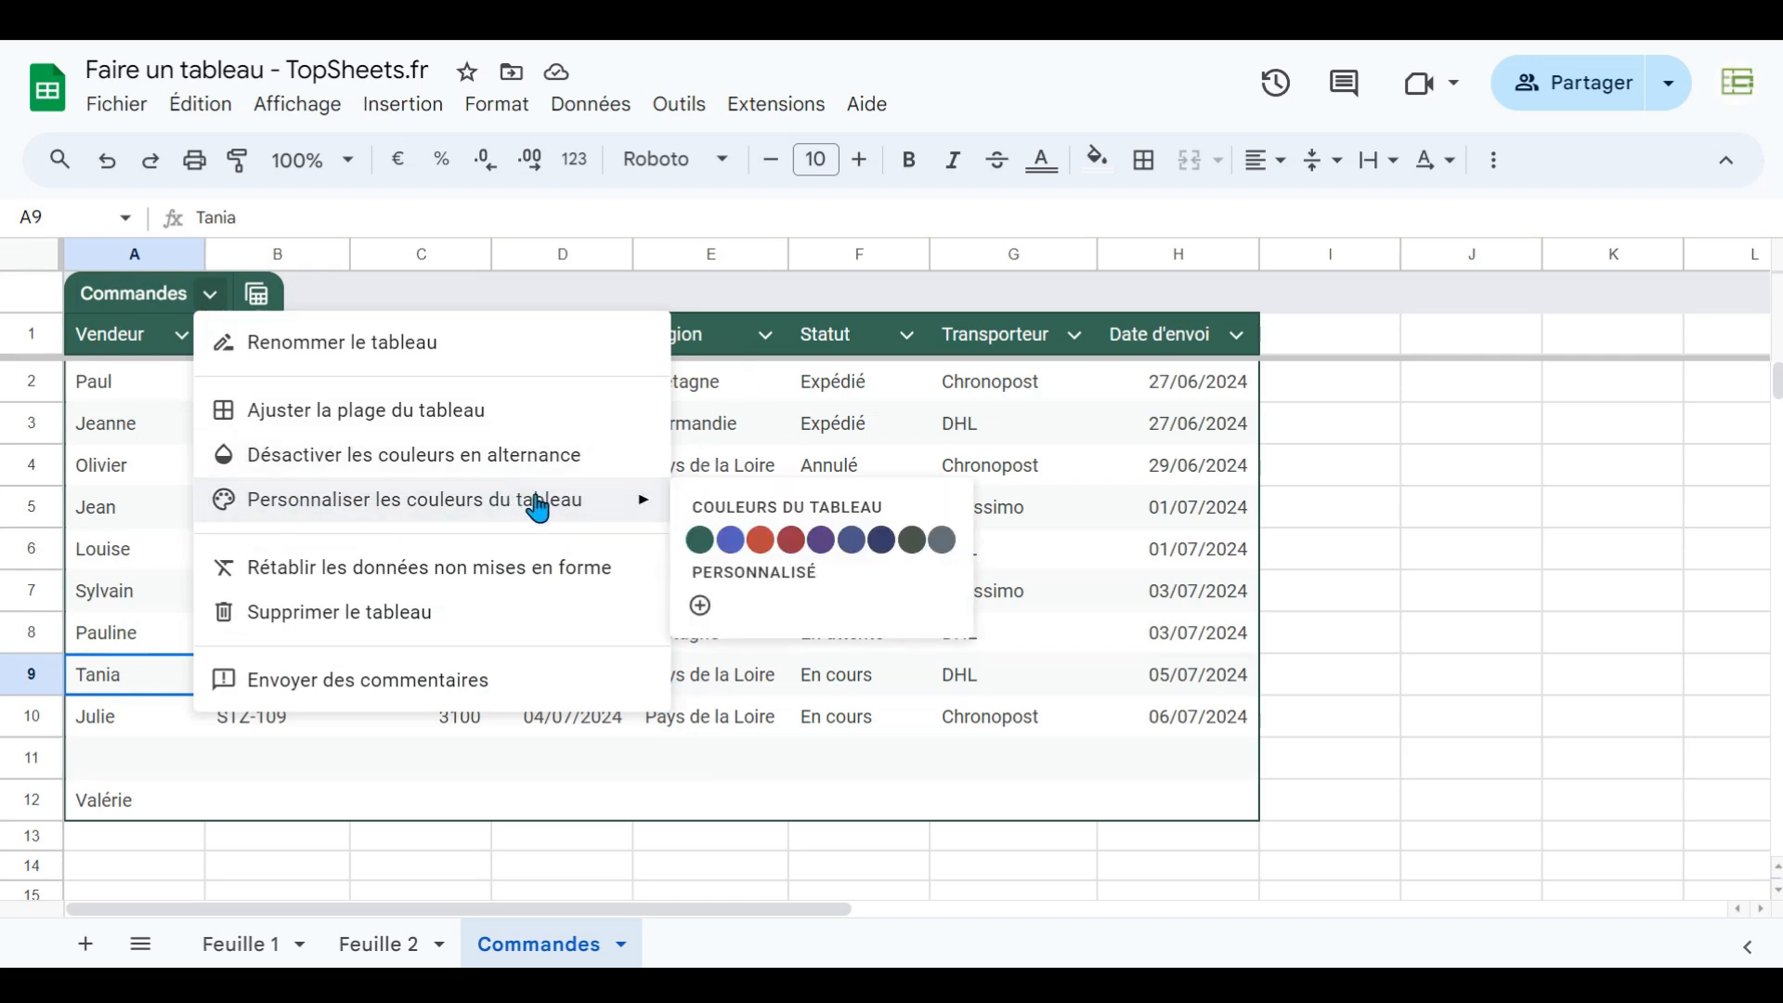
left_click(732, 541)
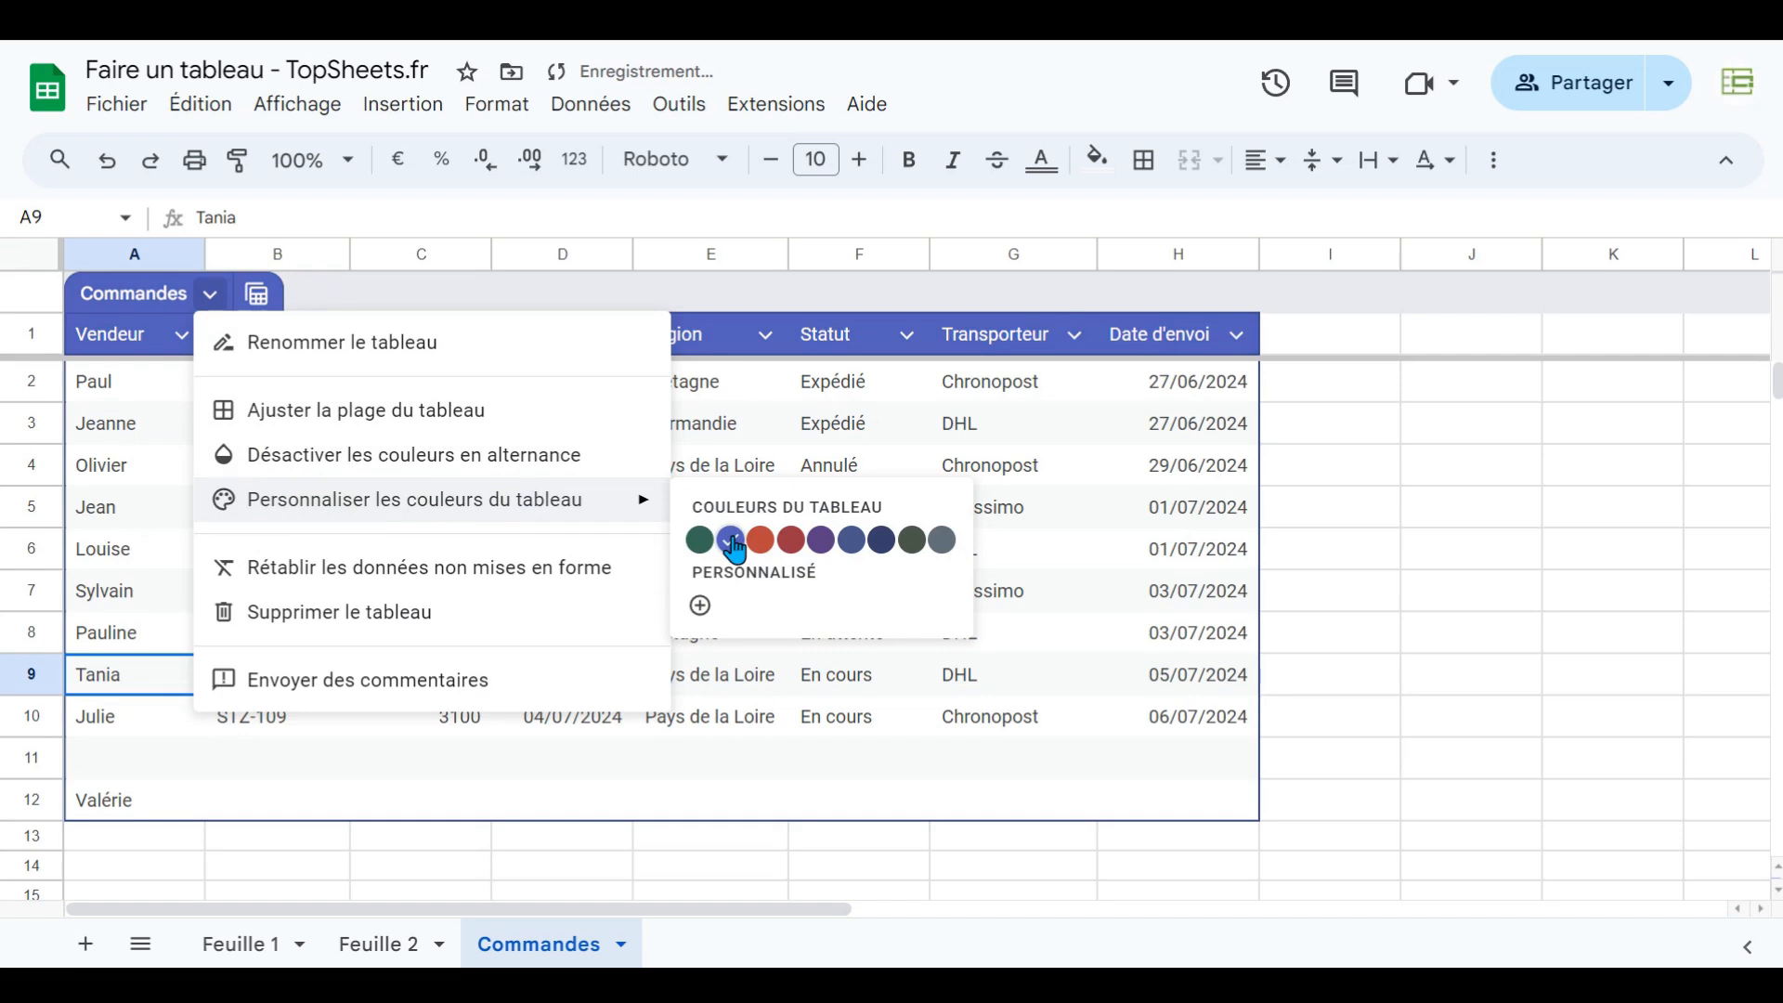
left_click(822, 548)
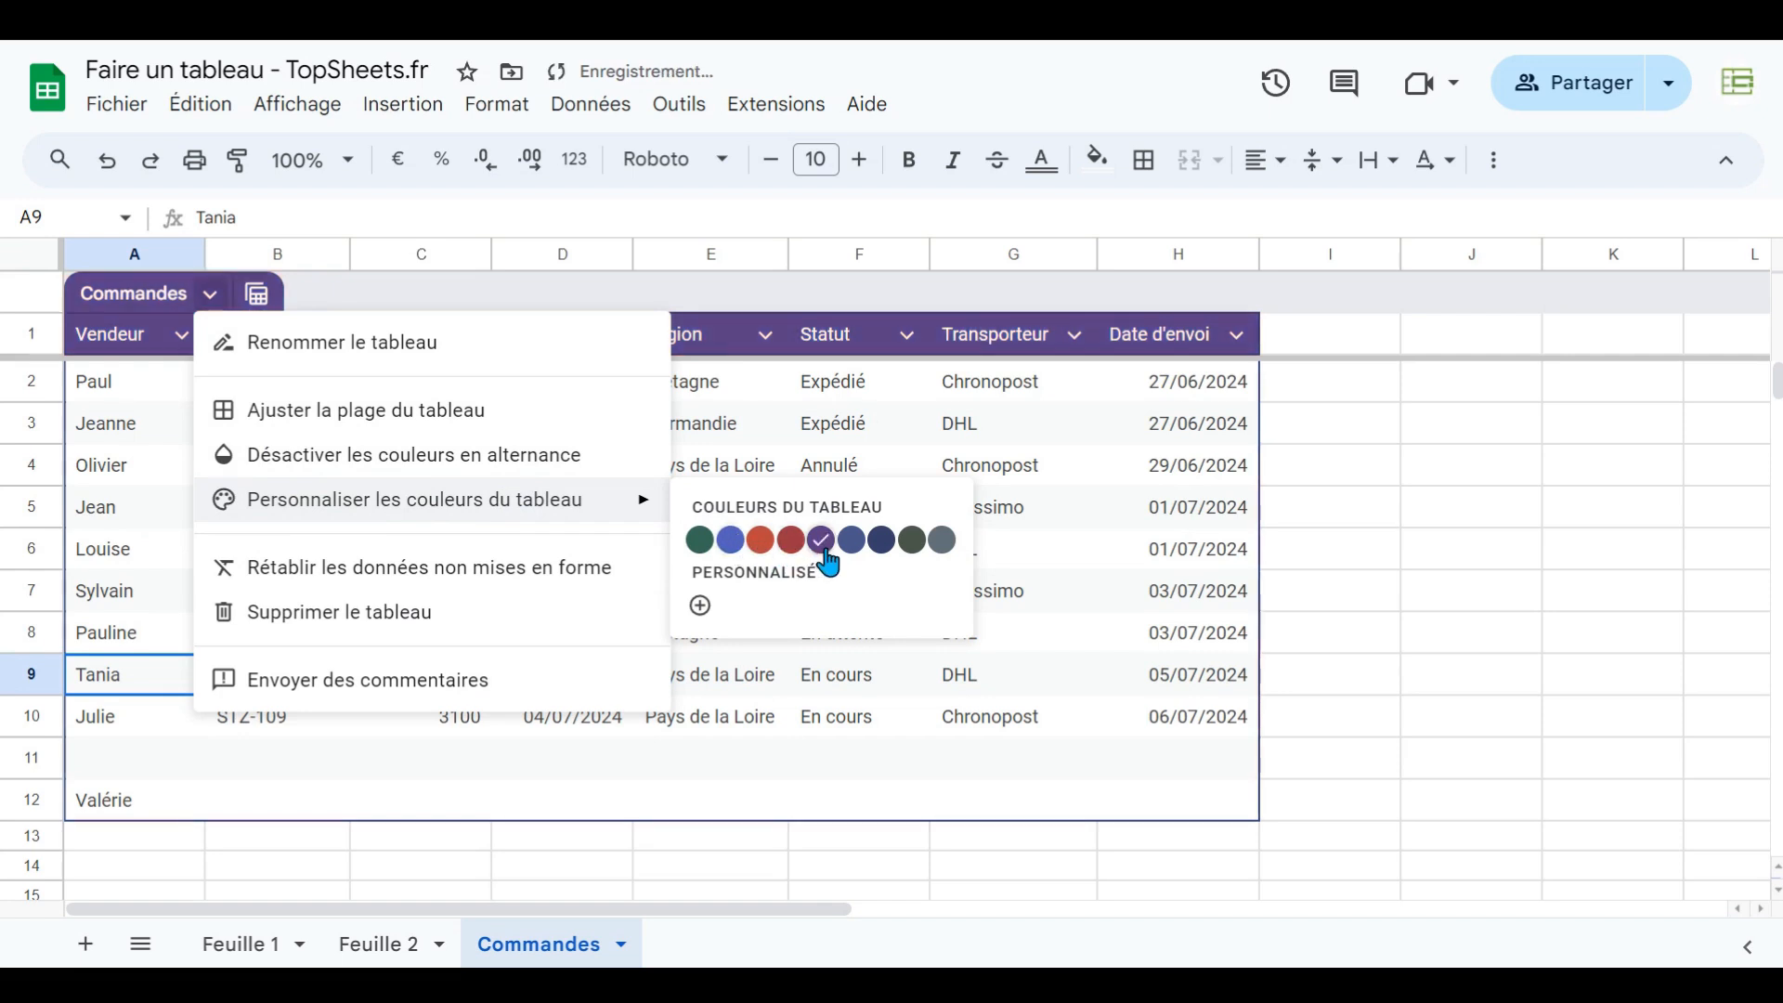
left_click(850, 548)
left_click(700, 605)
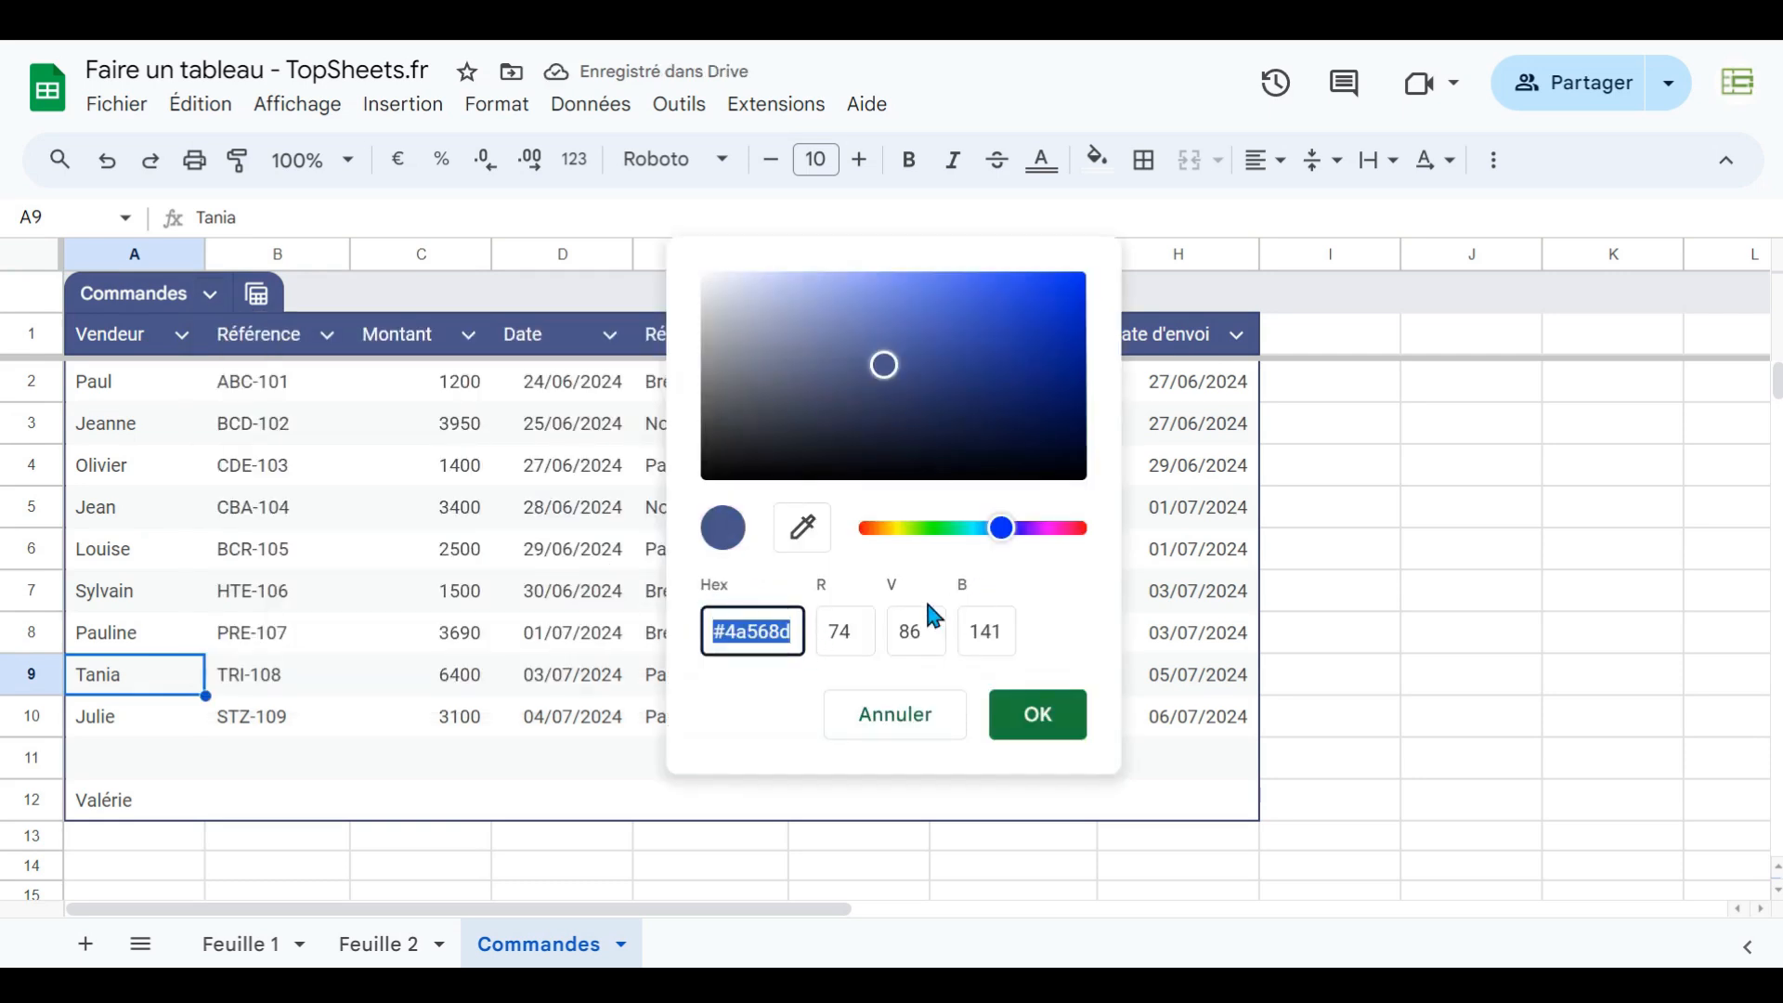
left_click(1227, 585)
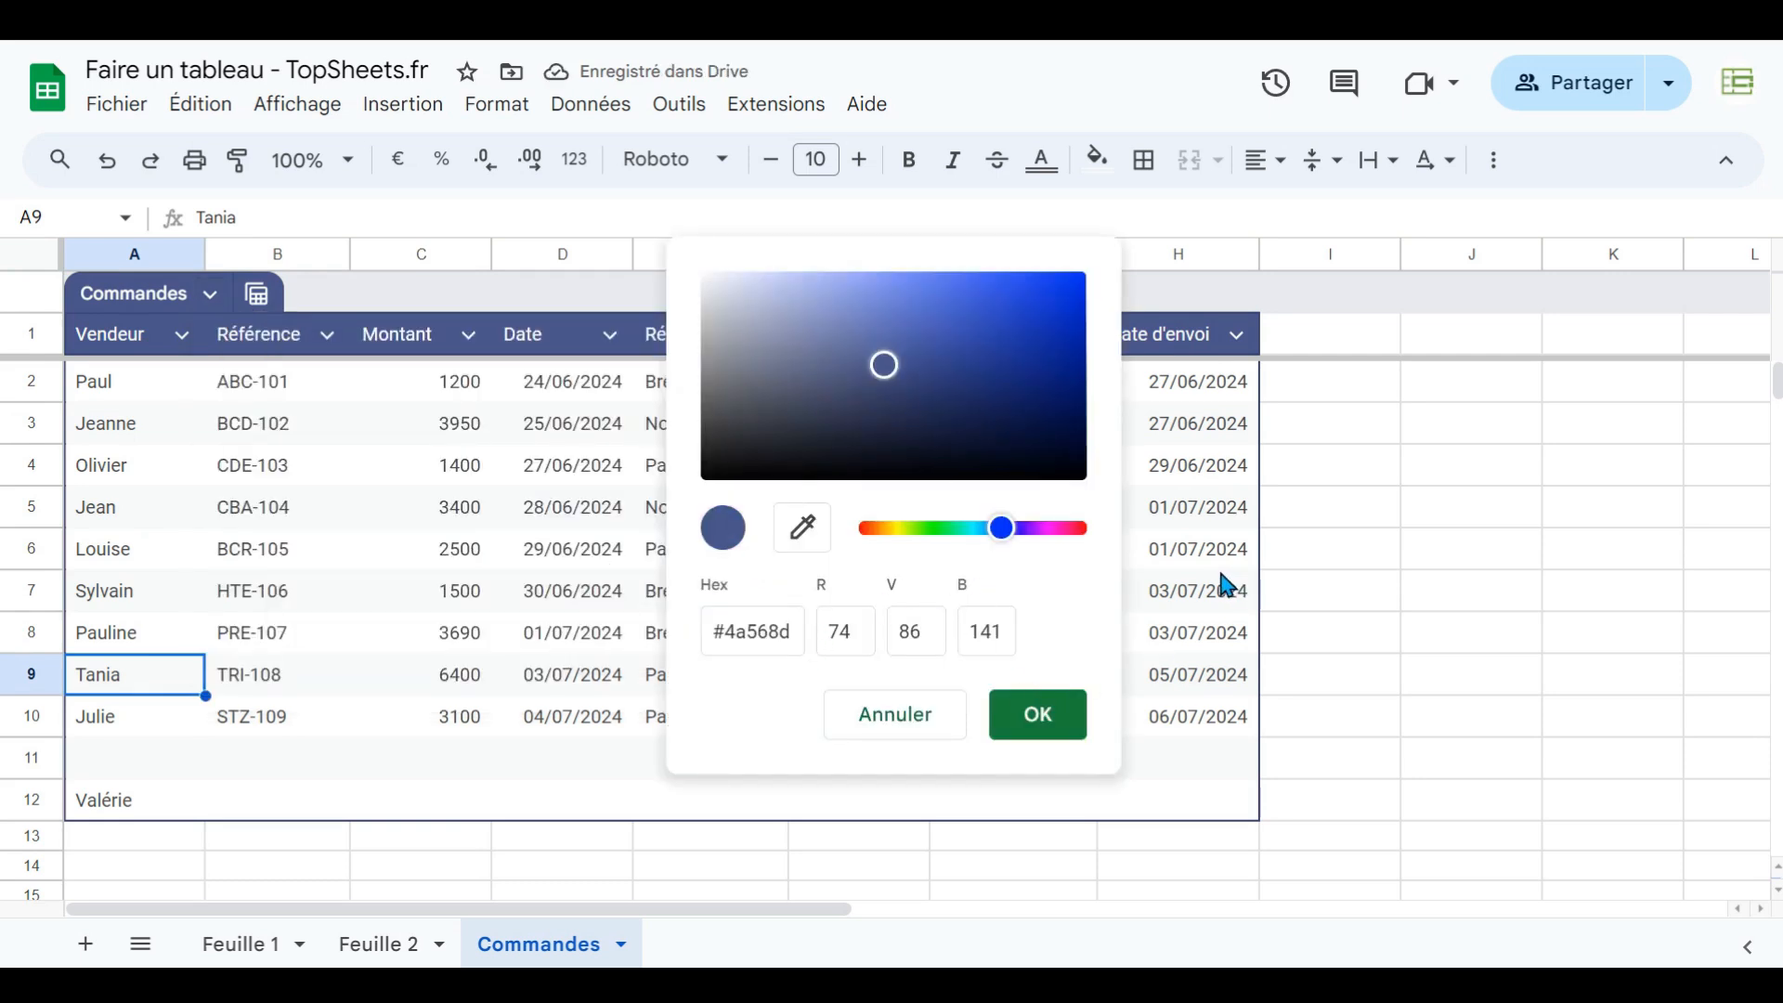
left_click(924, 721)
- Revert the table to unformatted data and undo that change
left_click(210, 293)
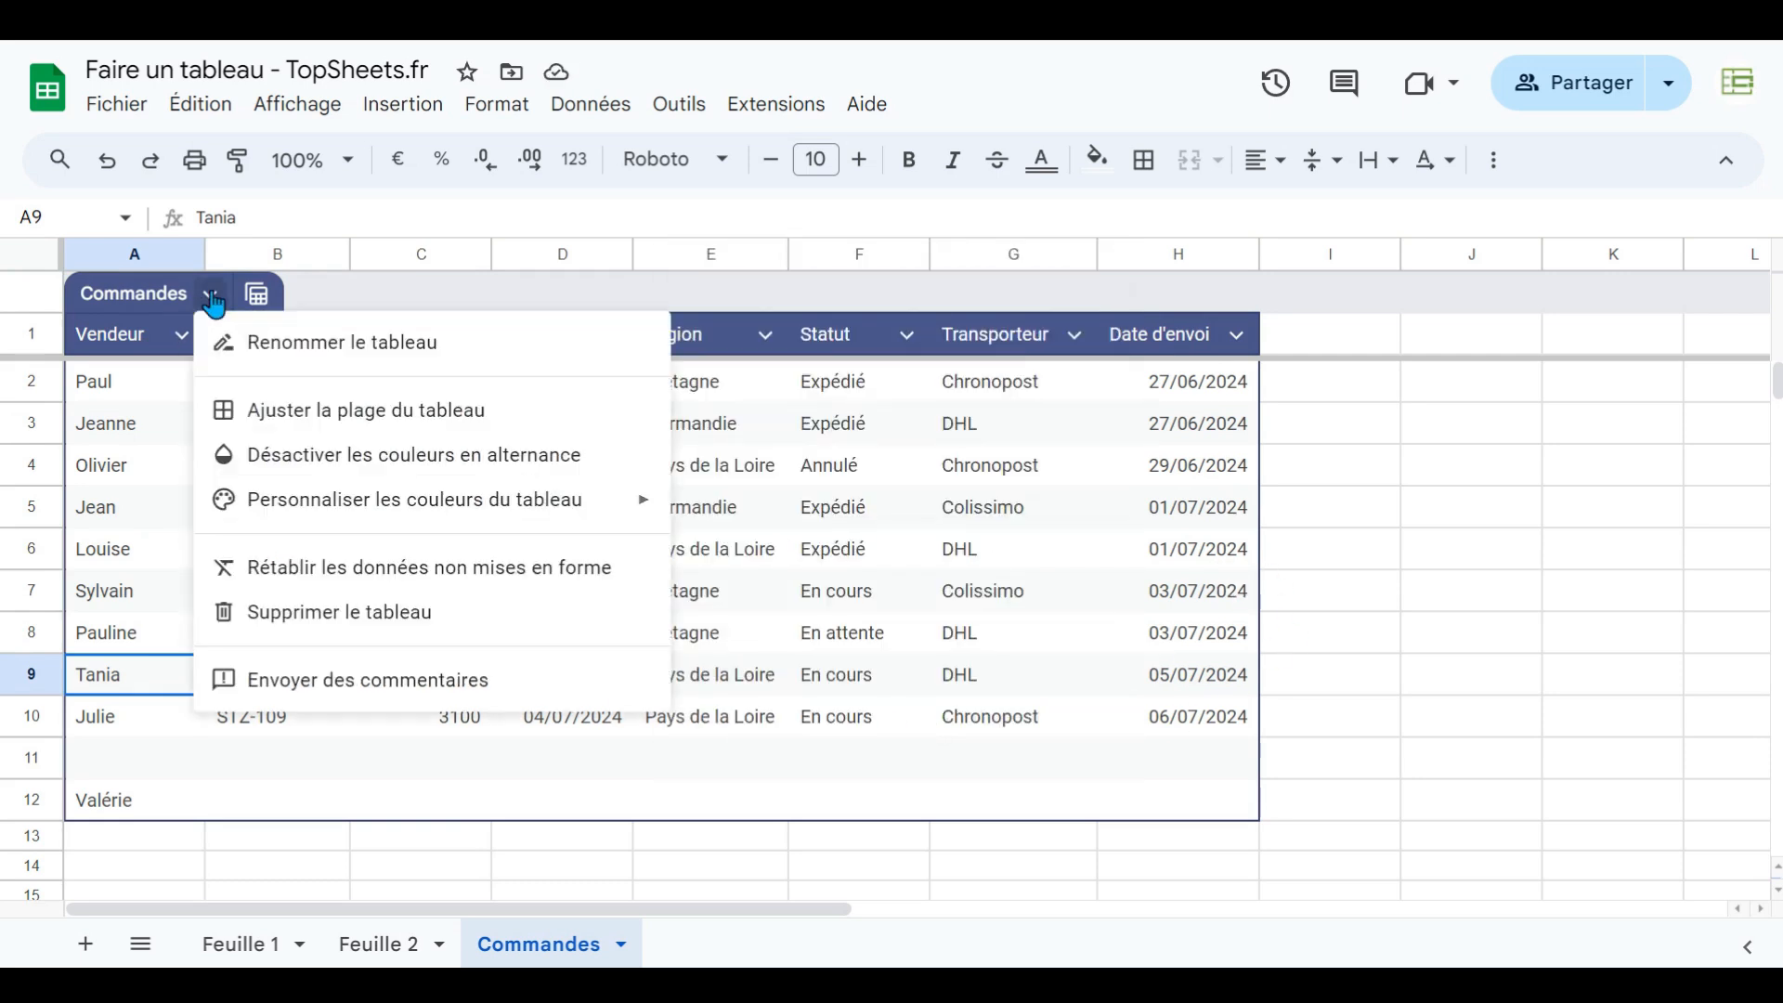
left_click(297, 574)
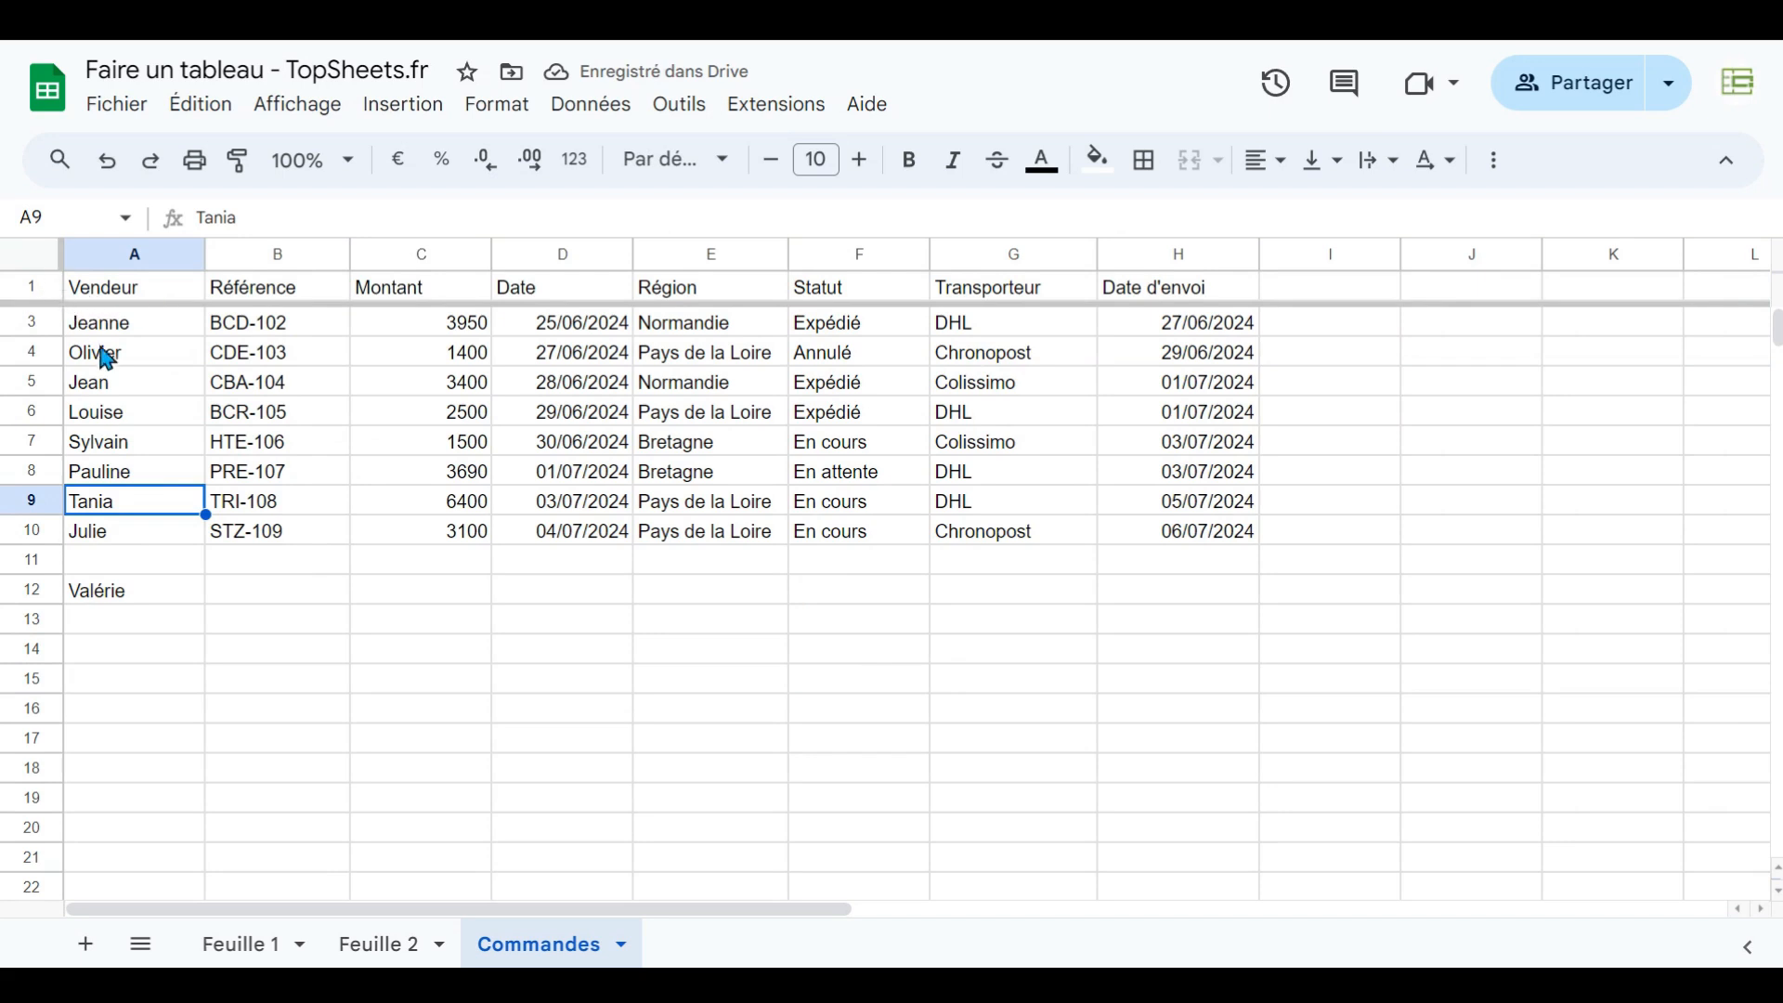
left_click(107, 160)
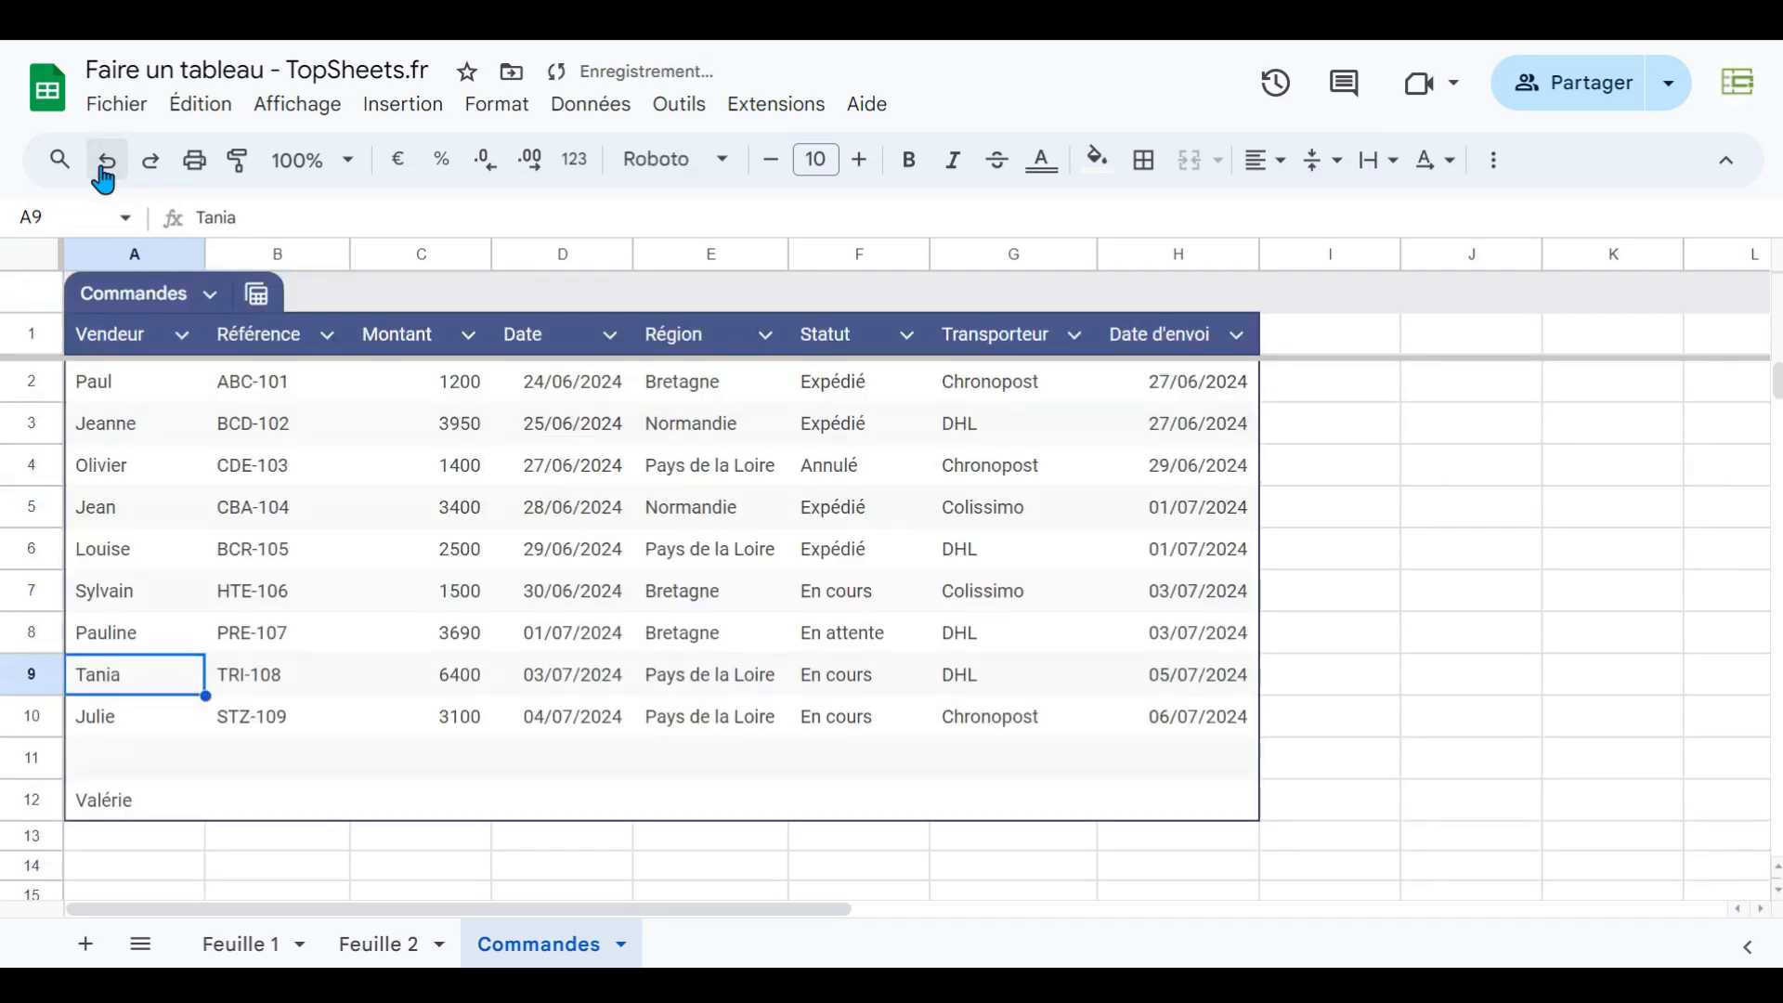
- Delete the table and undo the deletion
left_click(208, 295)
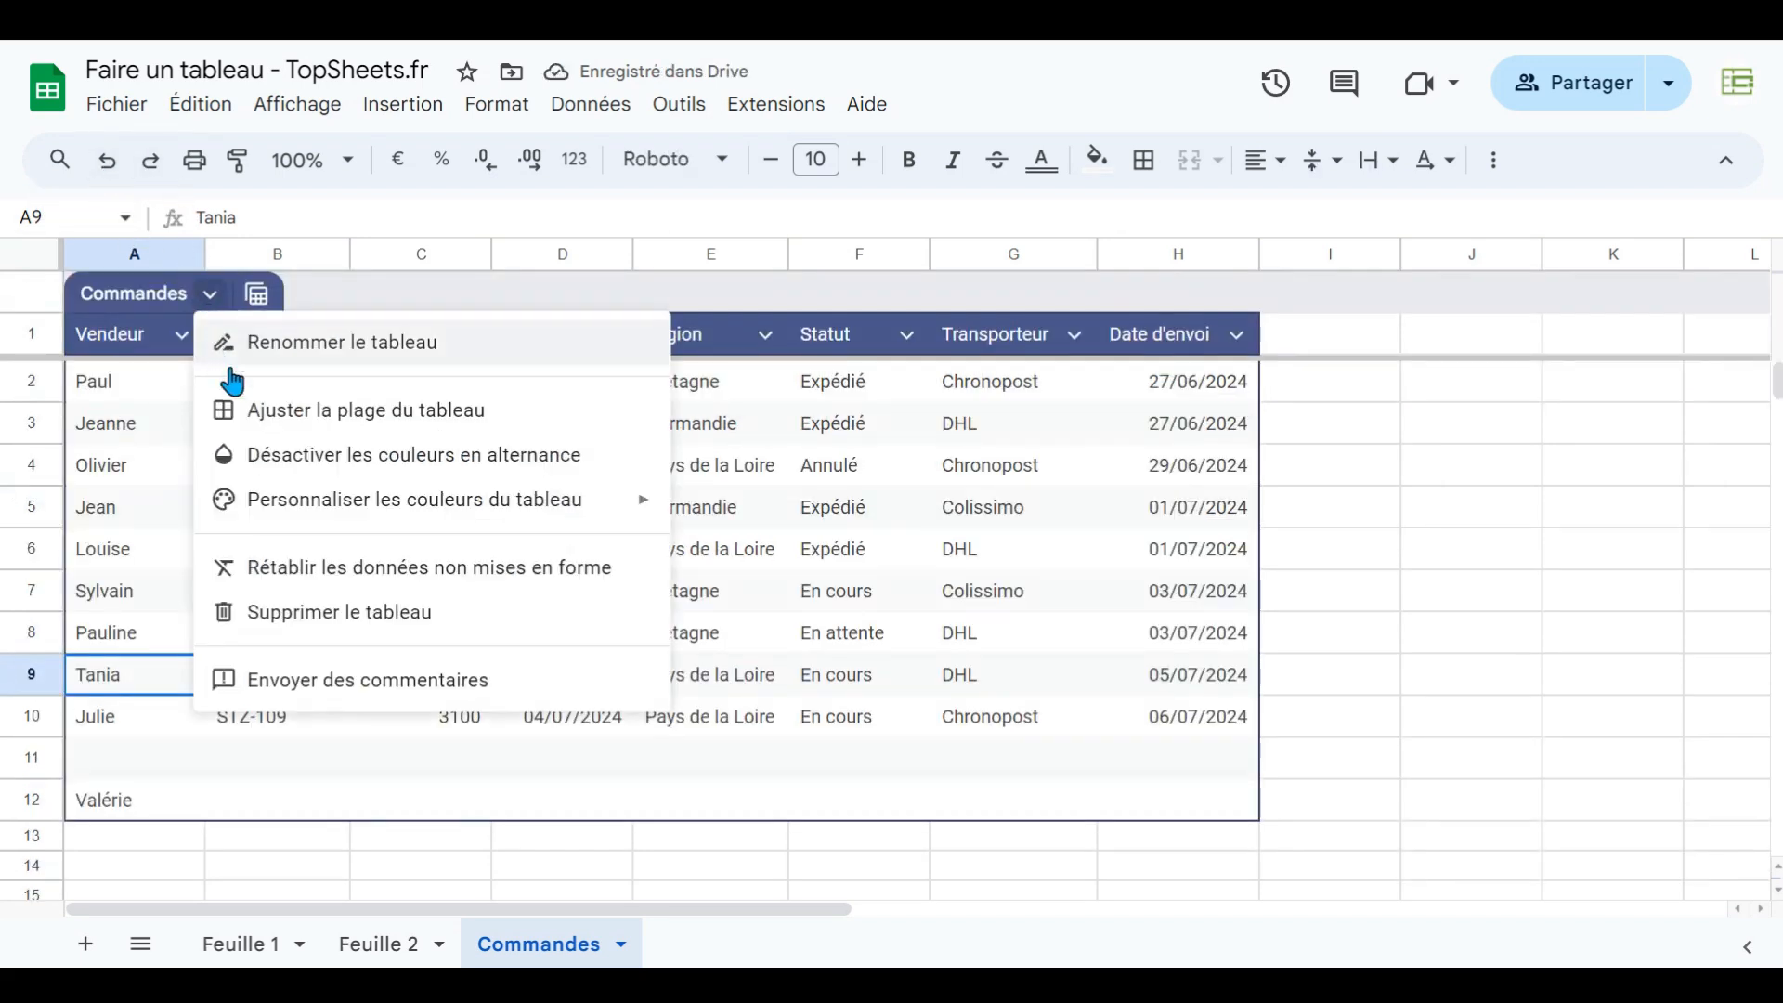
left_click(297, 613)
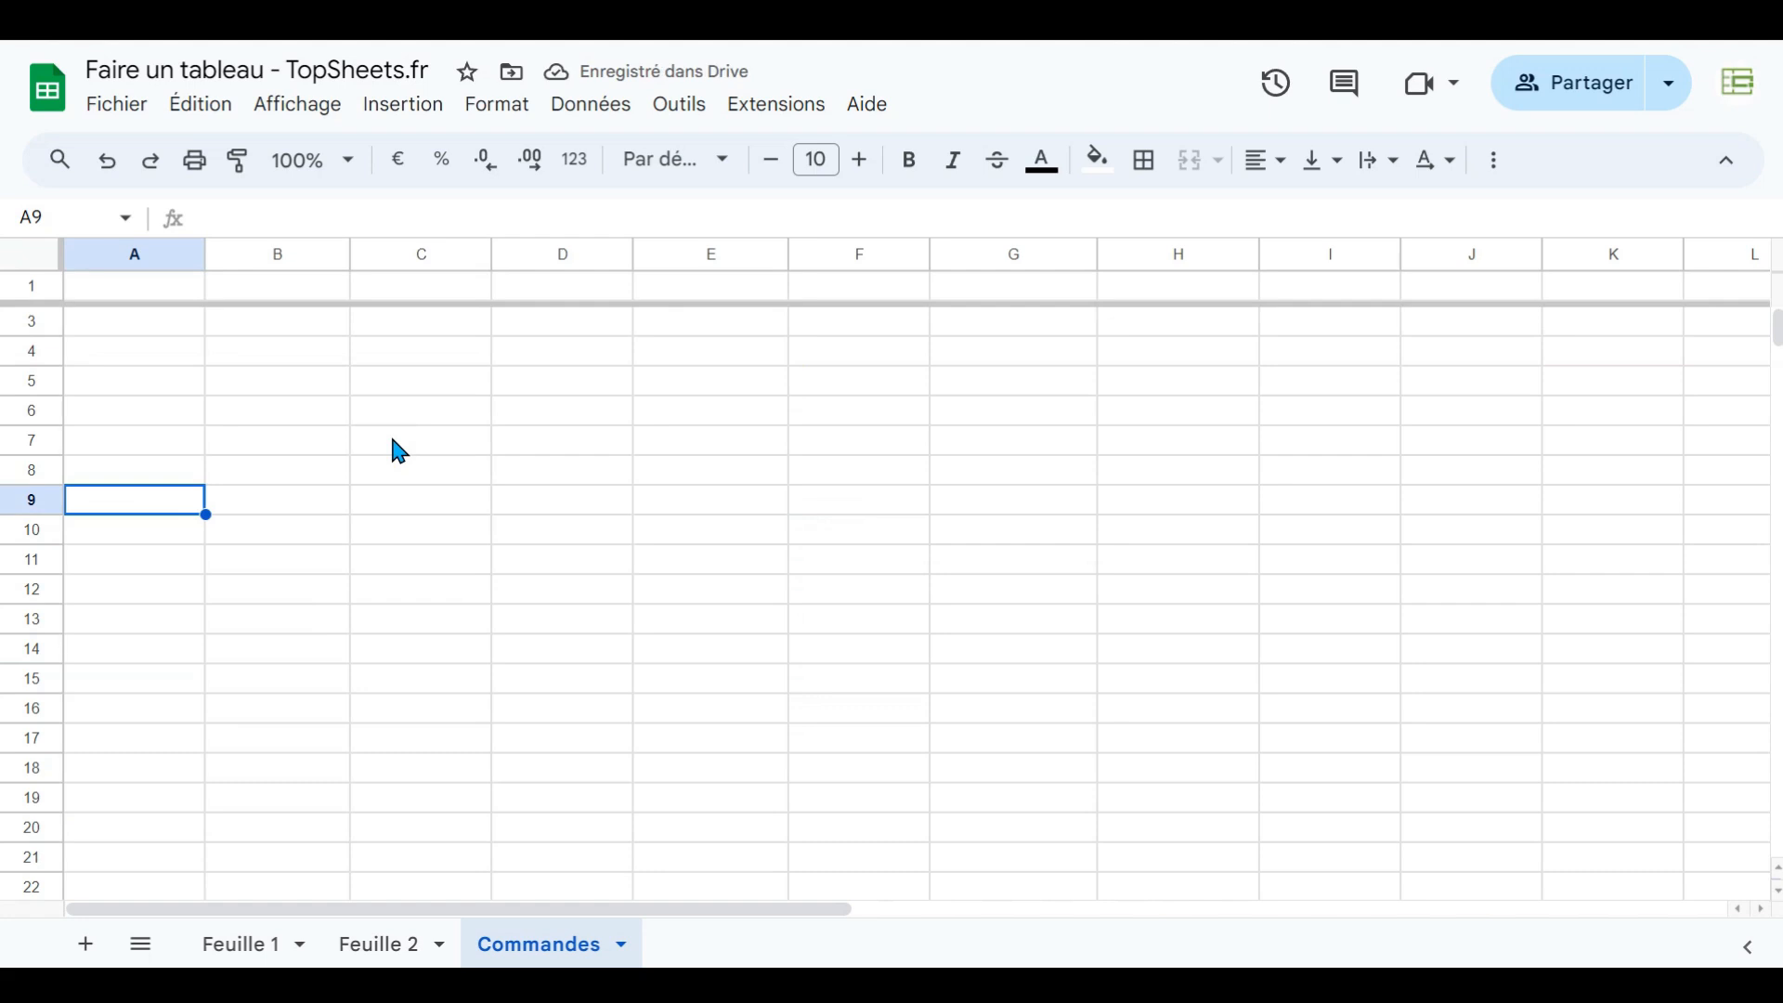
key("ctrl+z")
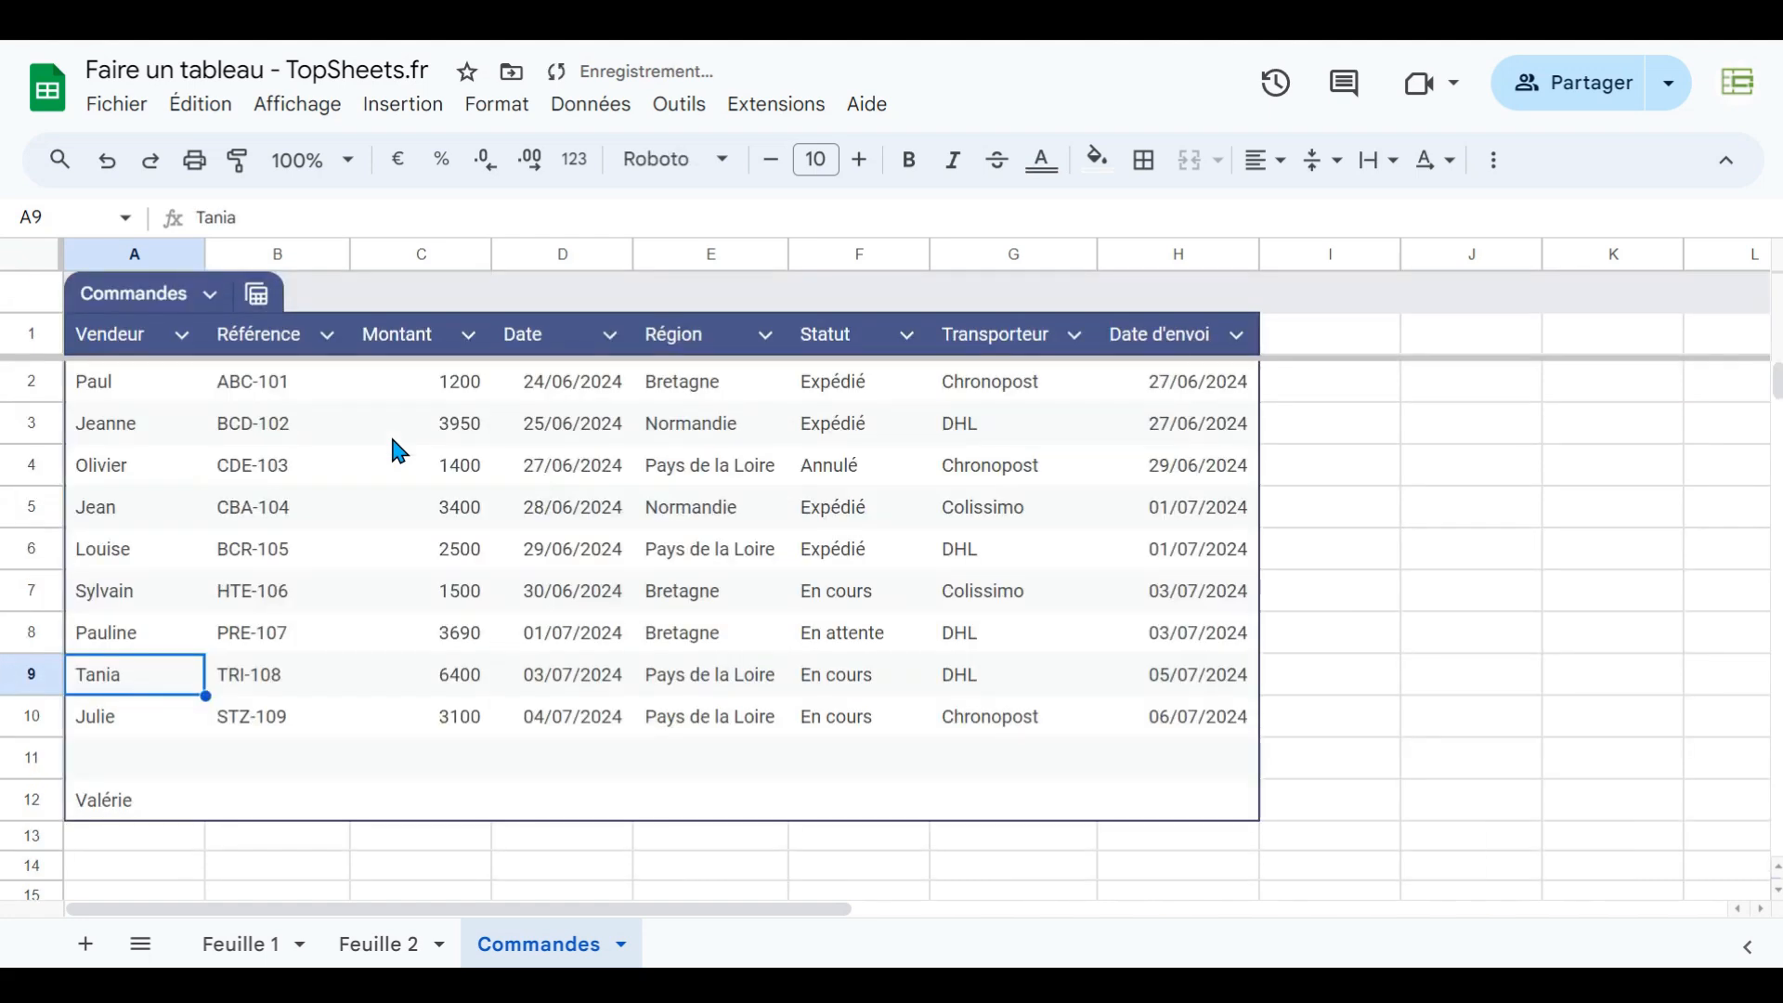
- Delete rows 11 and 12 below the table's data
left_click_drag(16, 758, 17, 799)
right_click(17, 798)
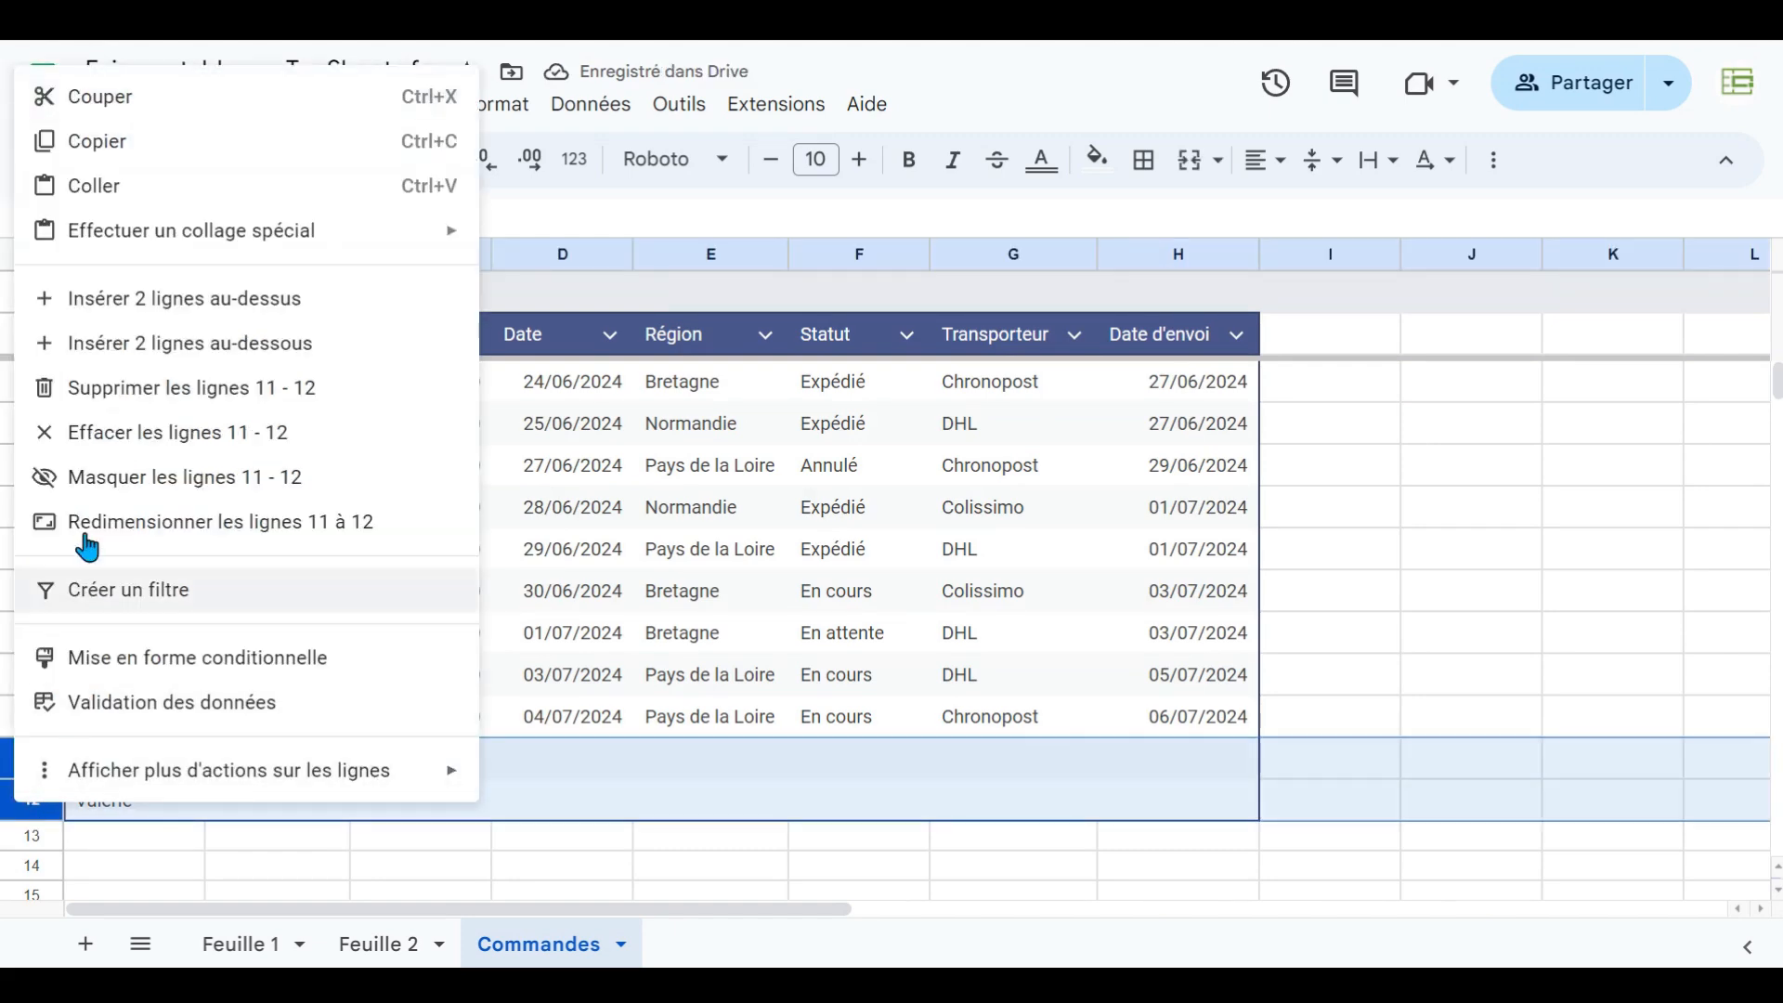
left_click(97, 395)
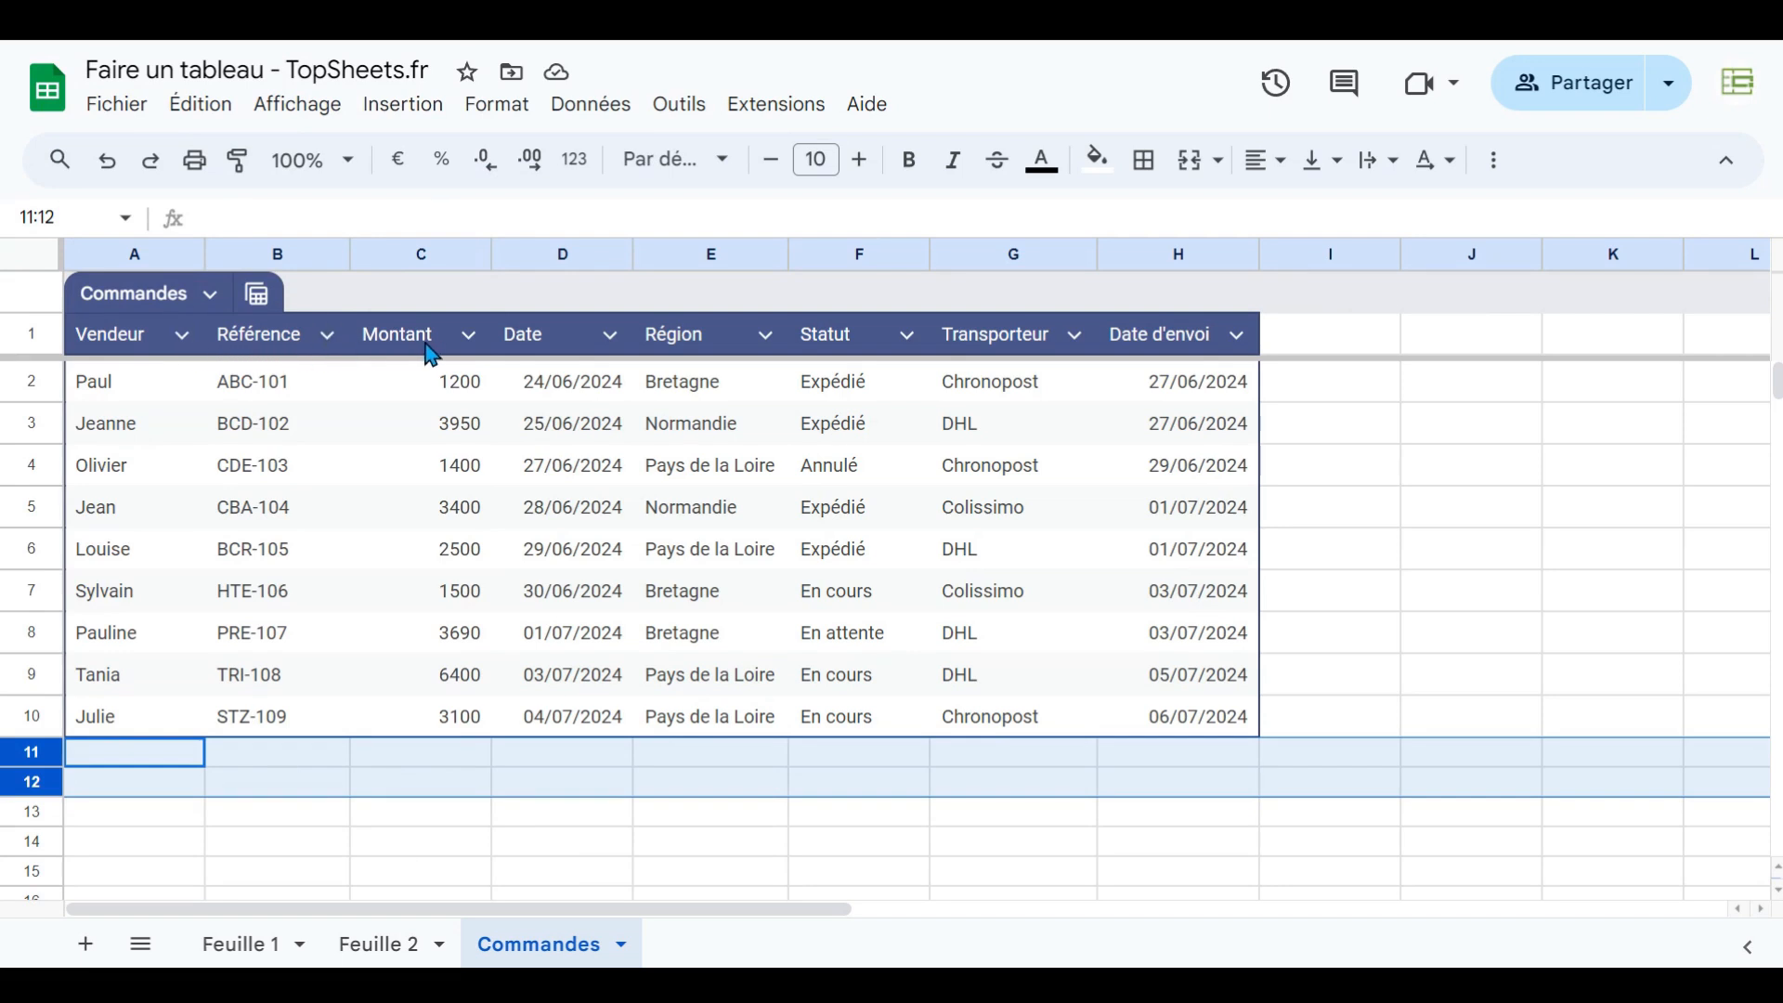
- Set the Montant column type to currency and remove its decimal places
left_click(467, 790)
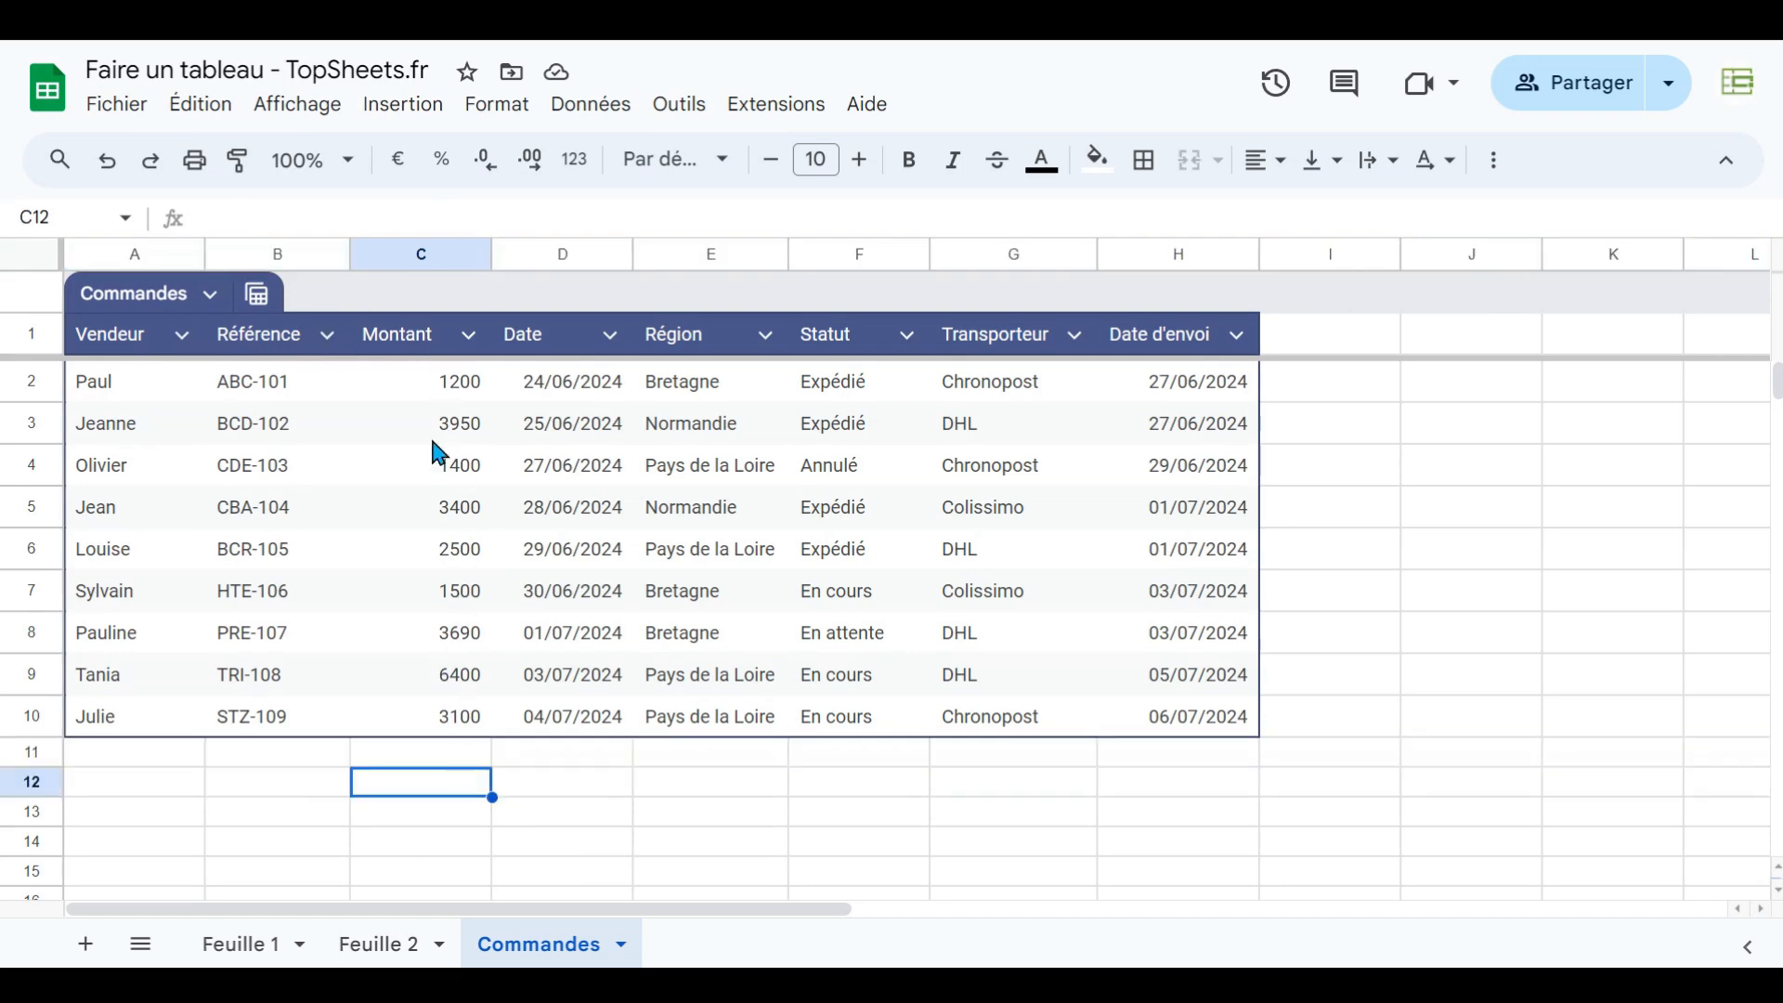
left_click(469, 336)
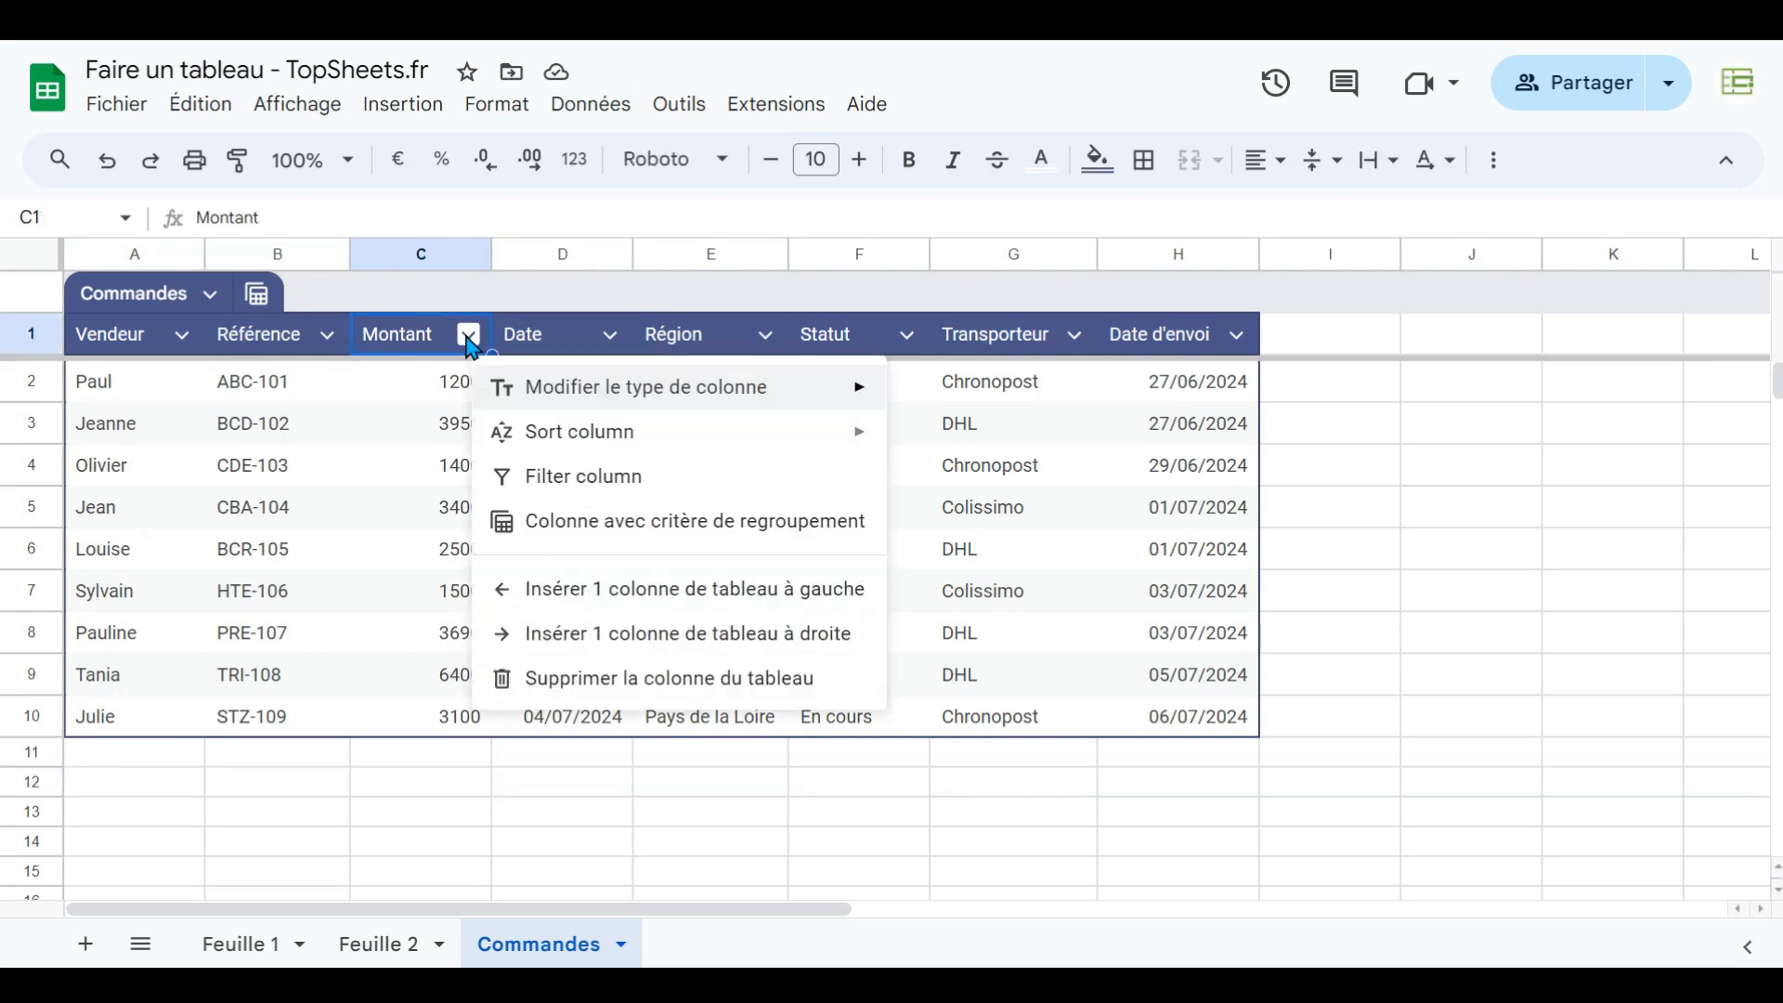
mouse_move(551, 401)
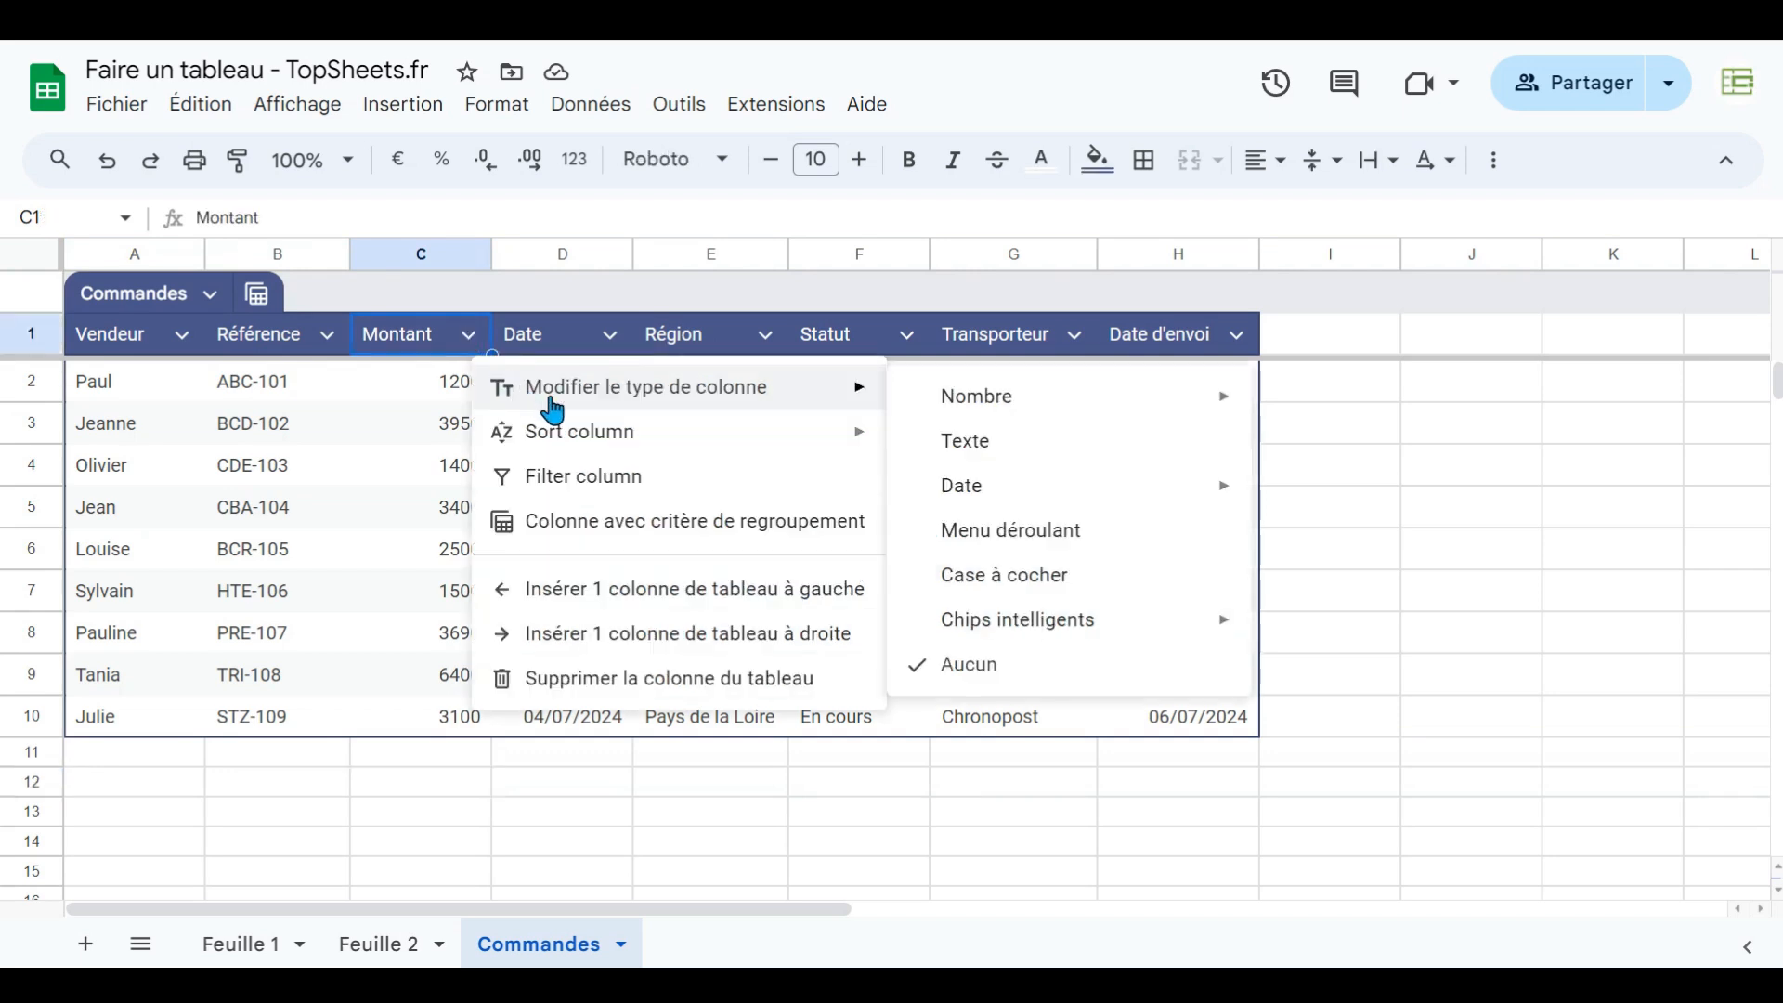
mouse_move(961, 413)
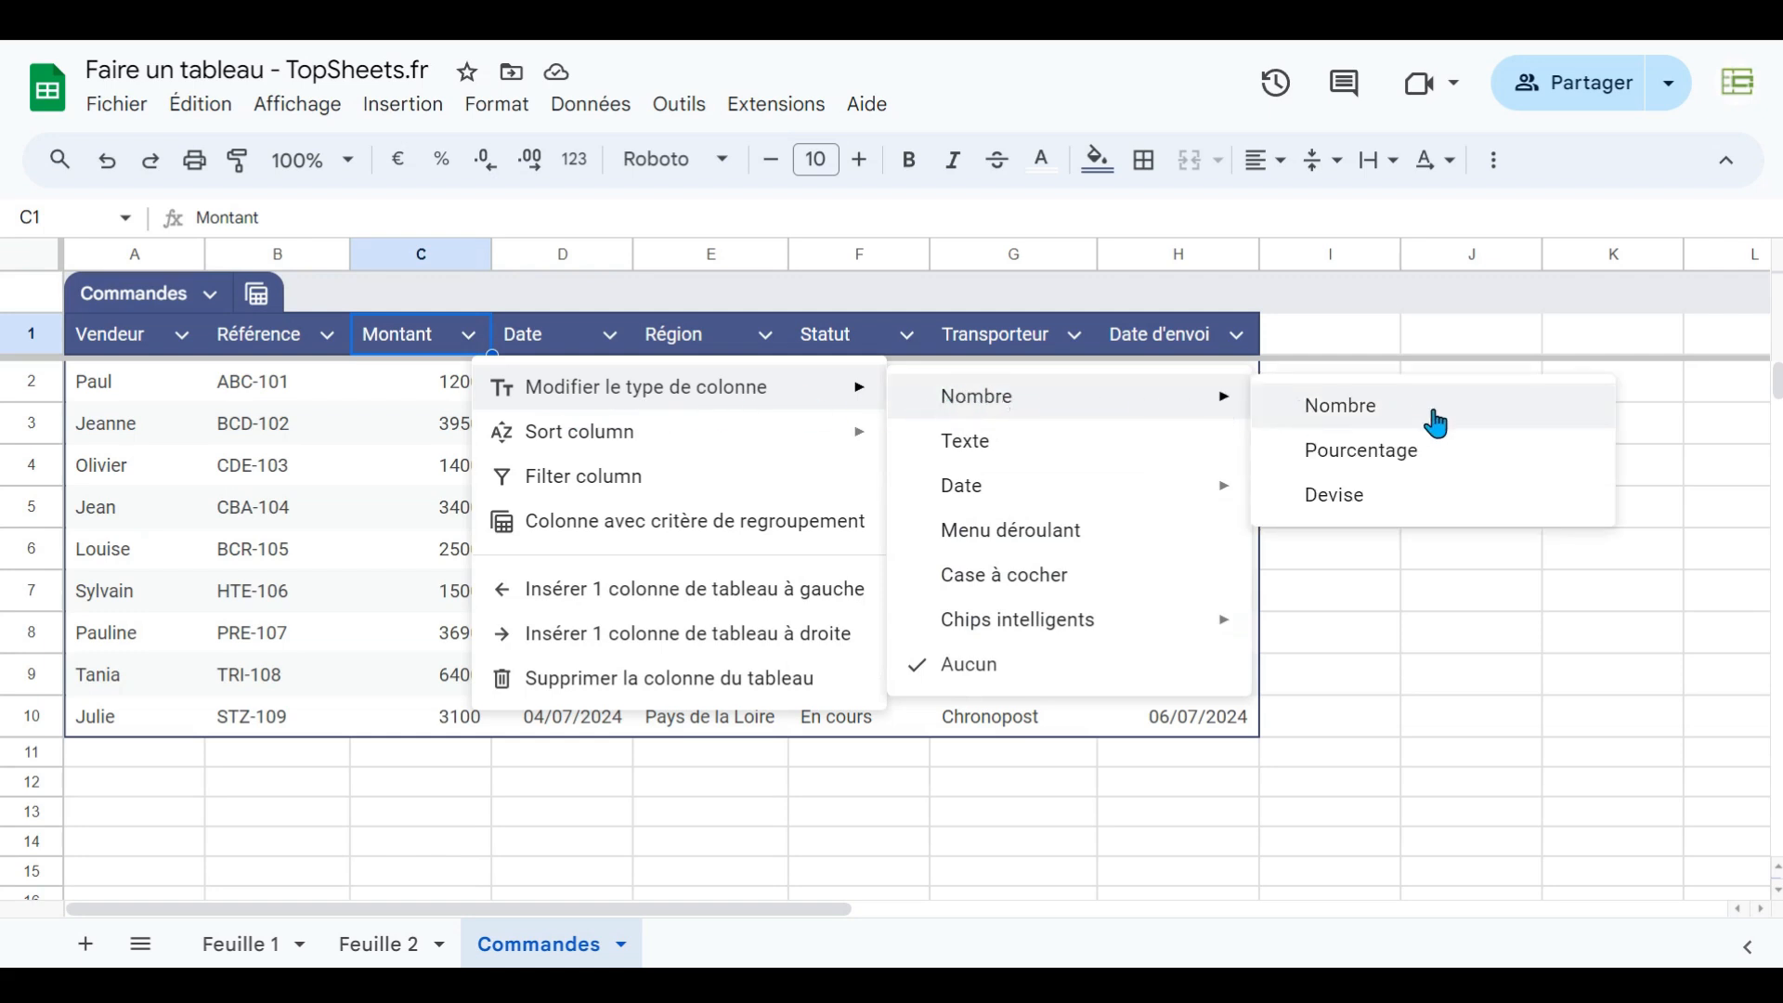
left_click(1426, 510)
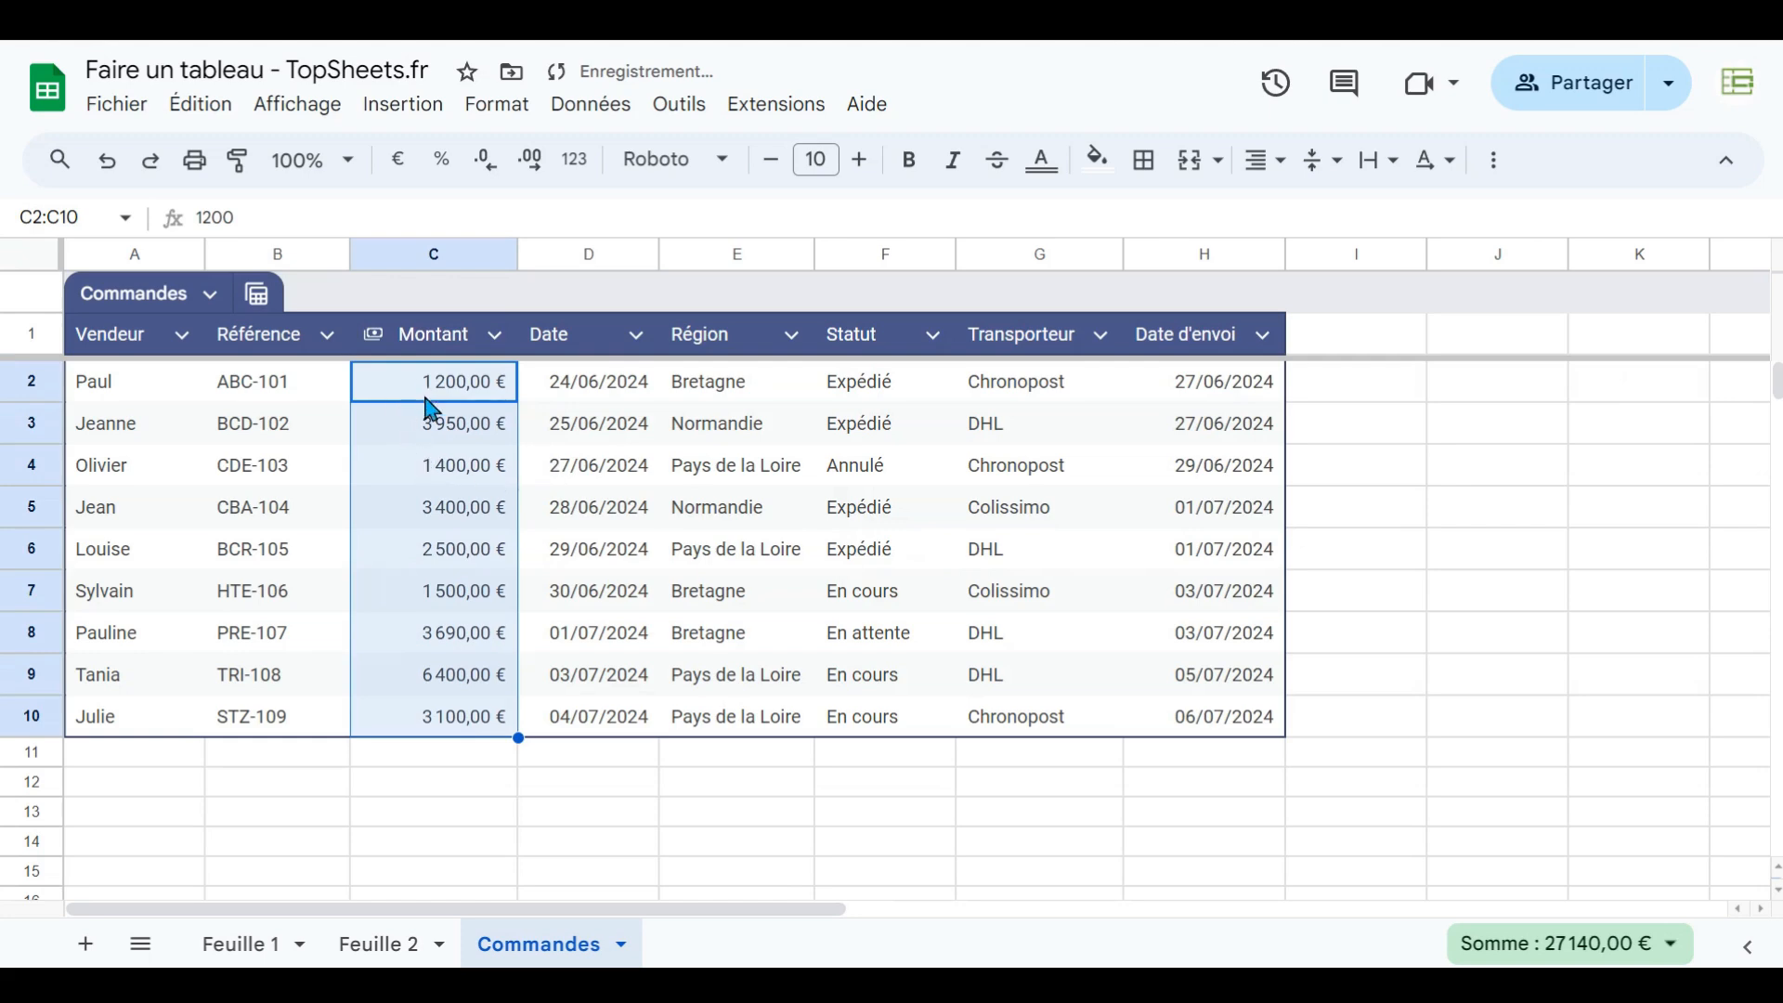
left_click(484, 161)
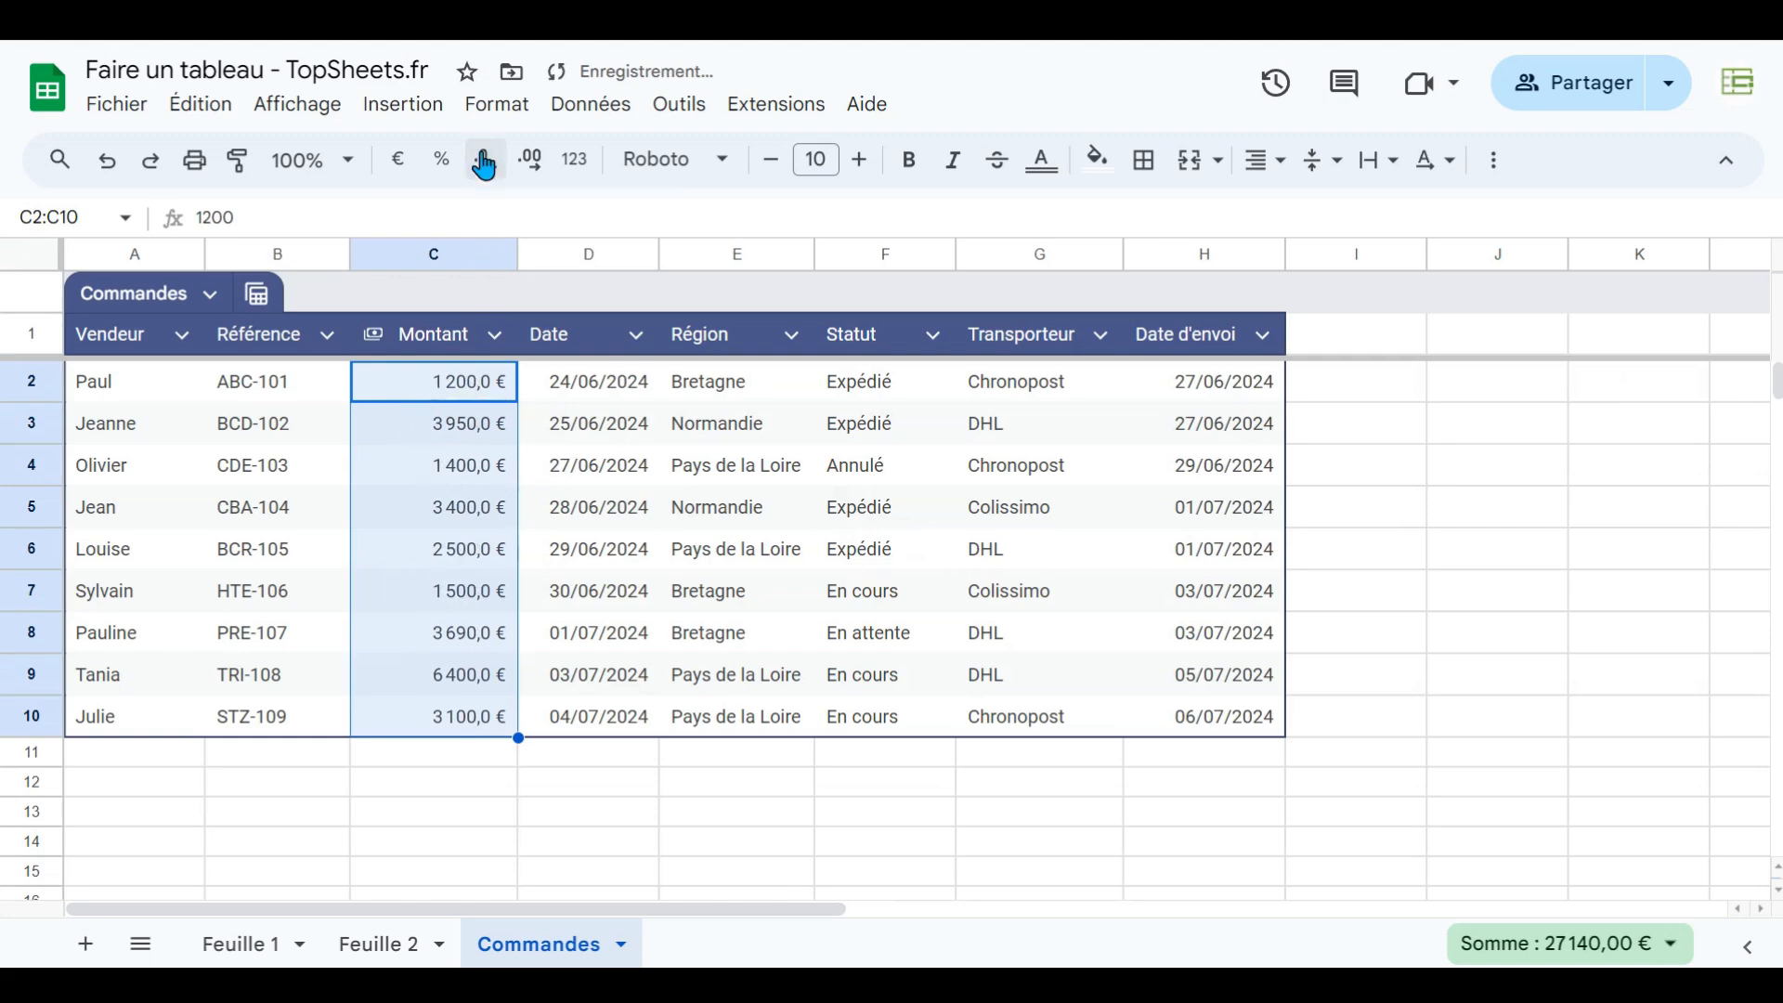
left_click(484, 162)
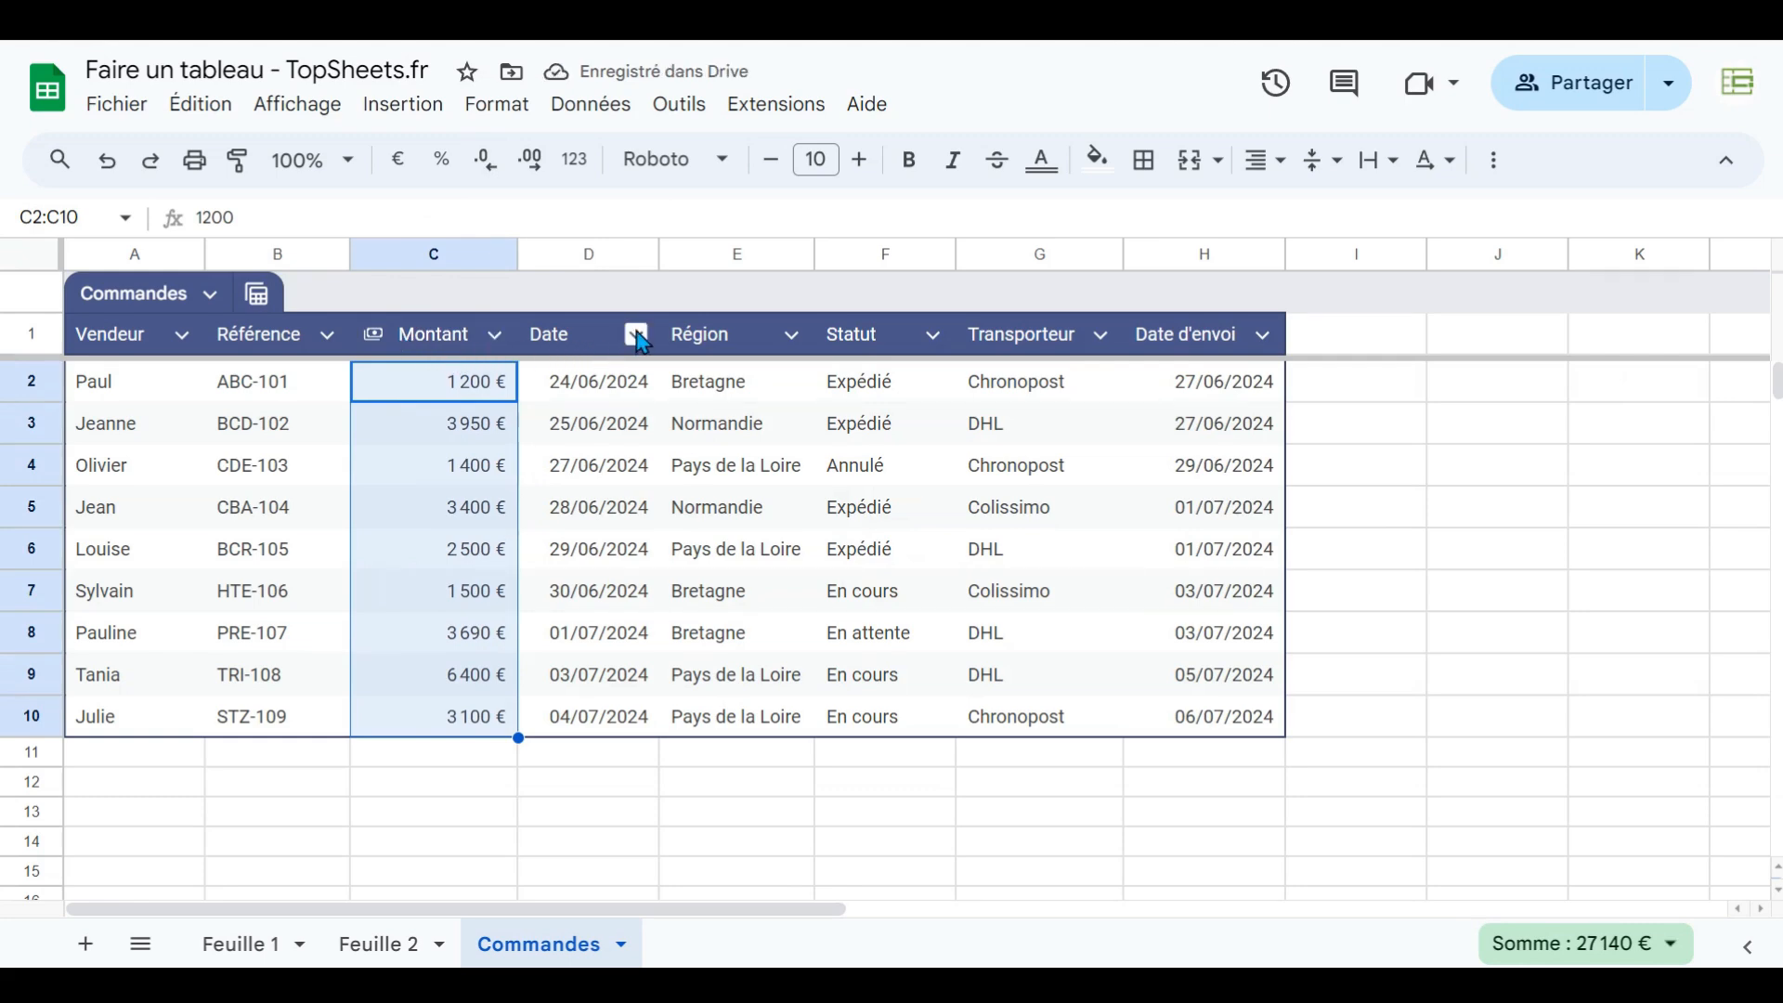
- Set the Date column type to Date
left_click(638, 340)
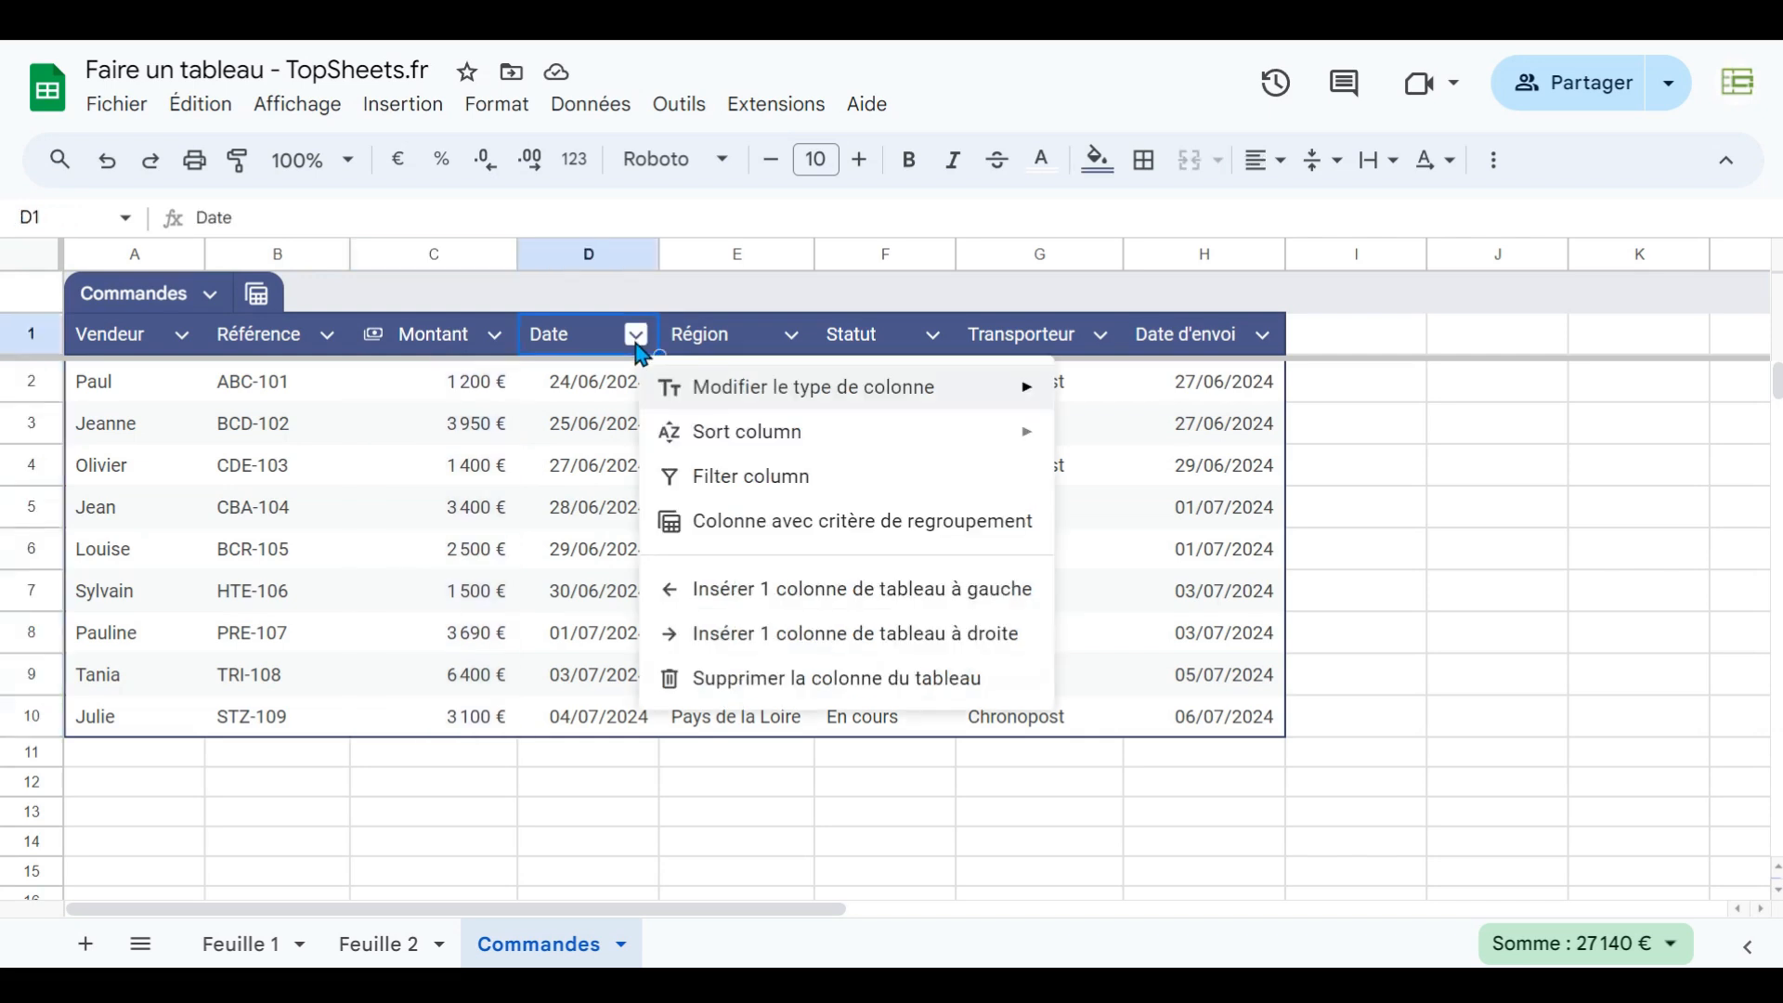
mouse_move(728, 401)
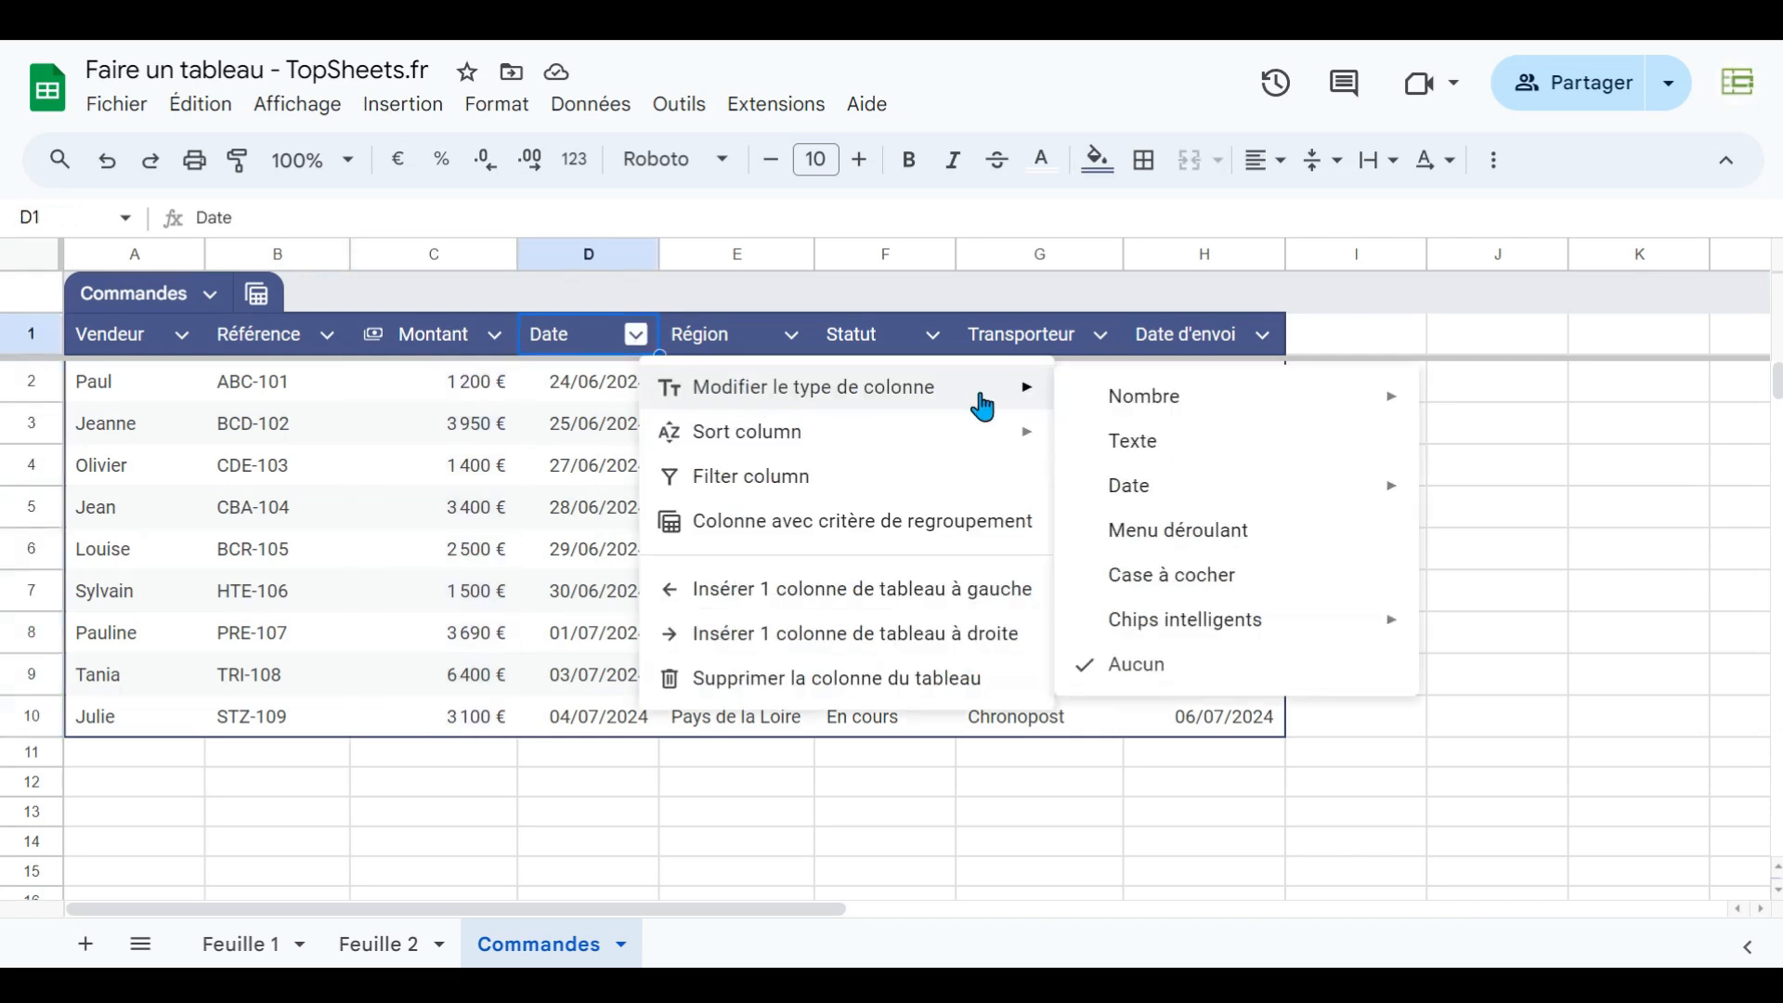
mouse_move(1222, 493)
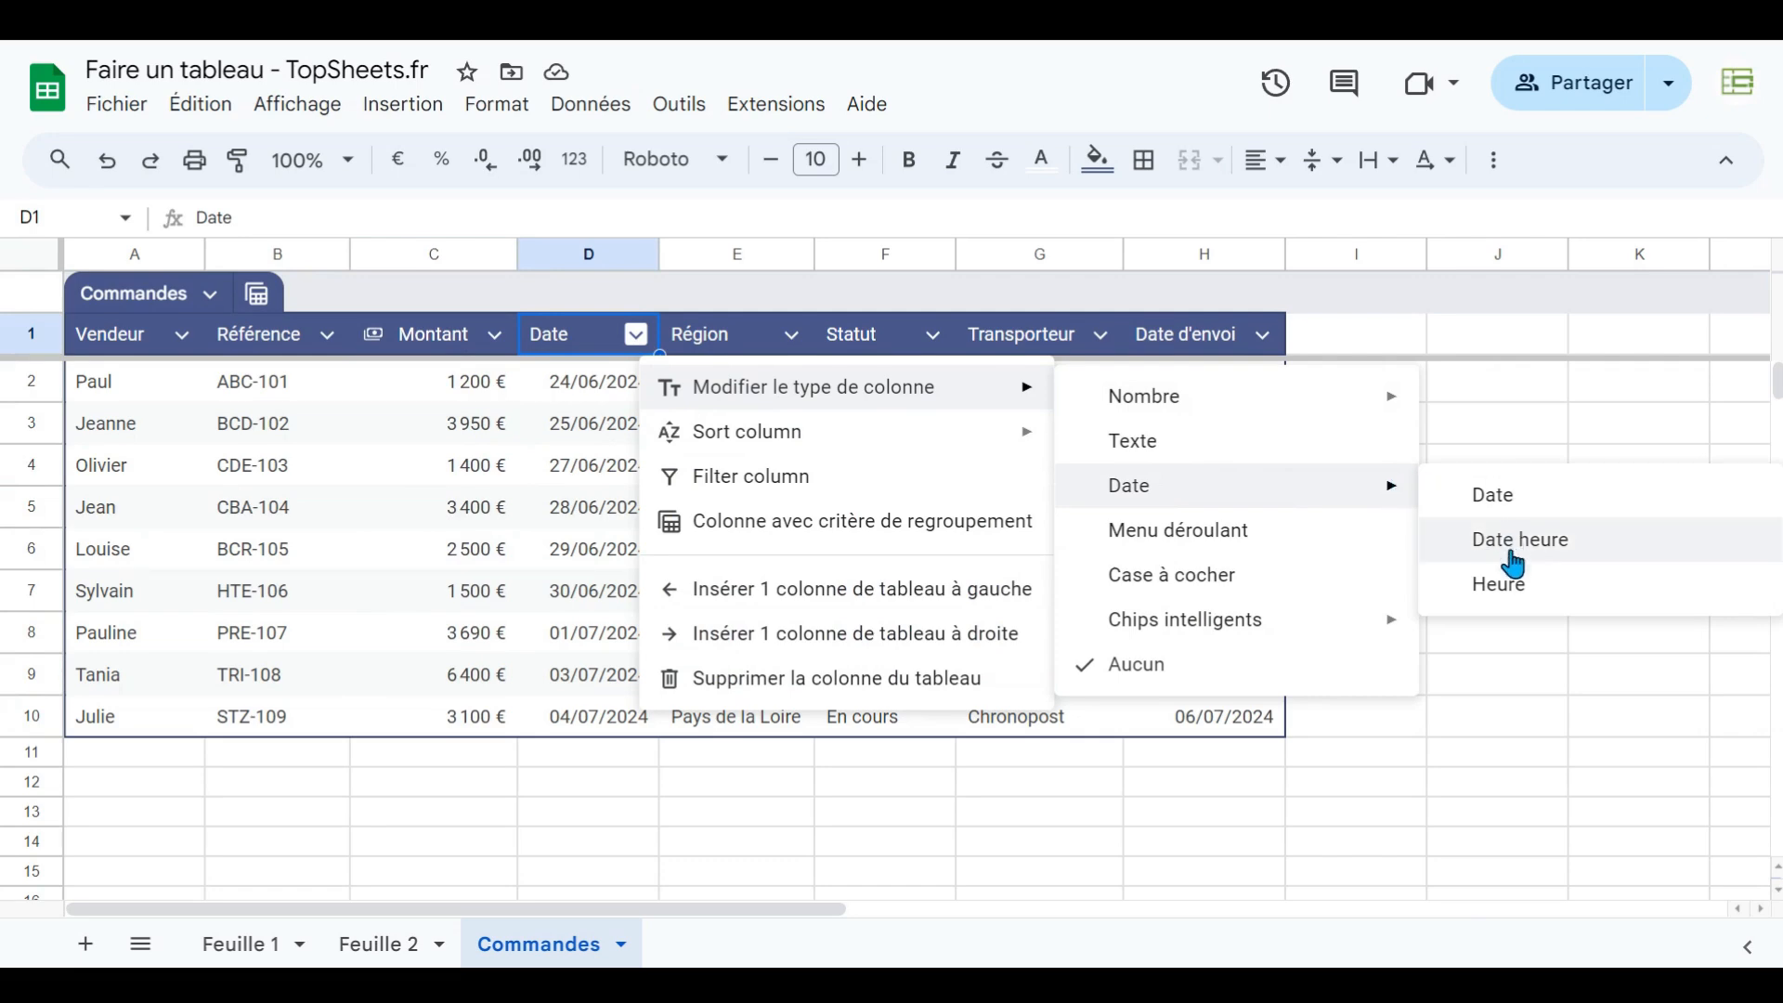
left_click(1514, 506)
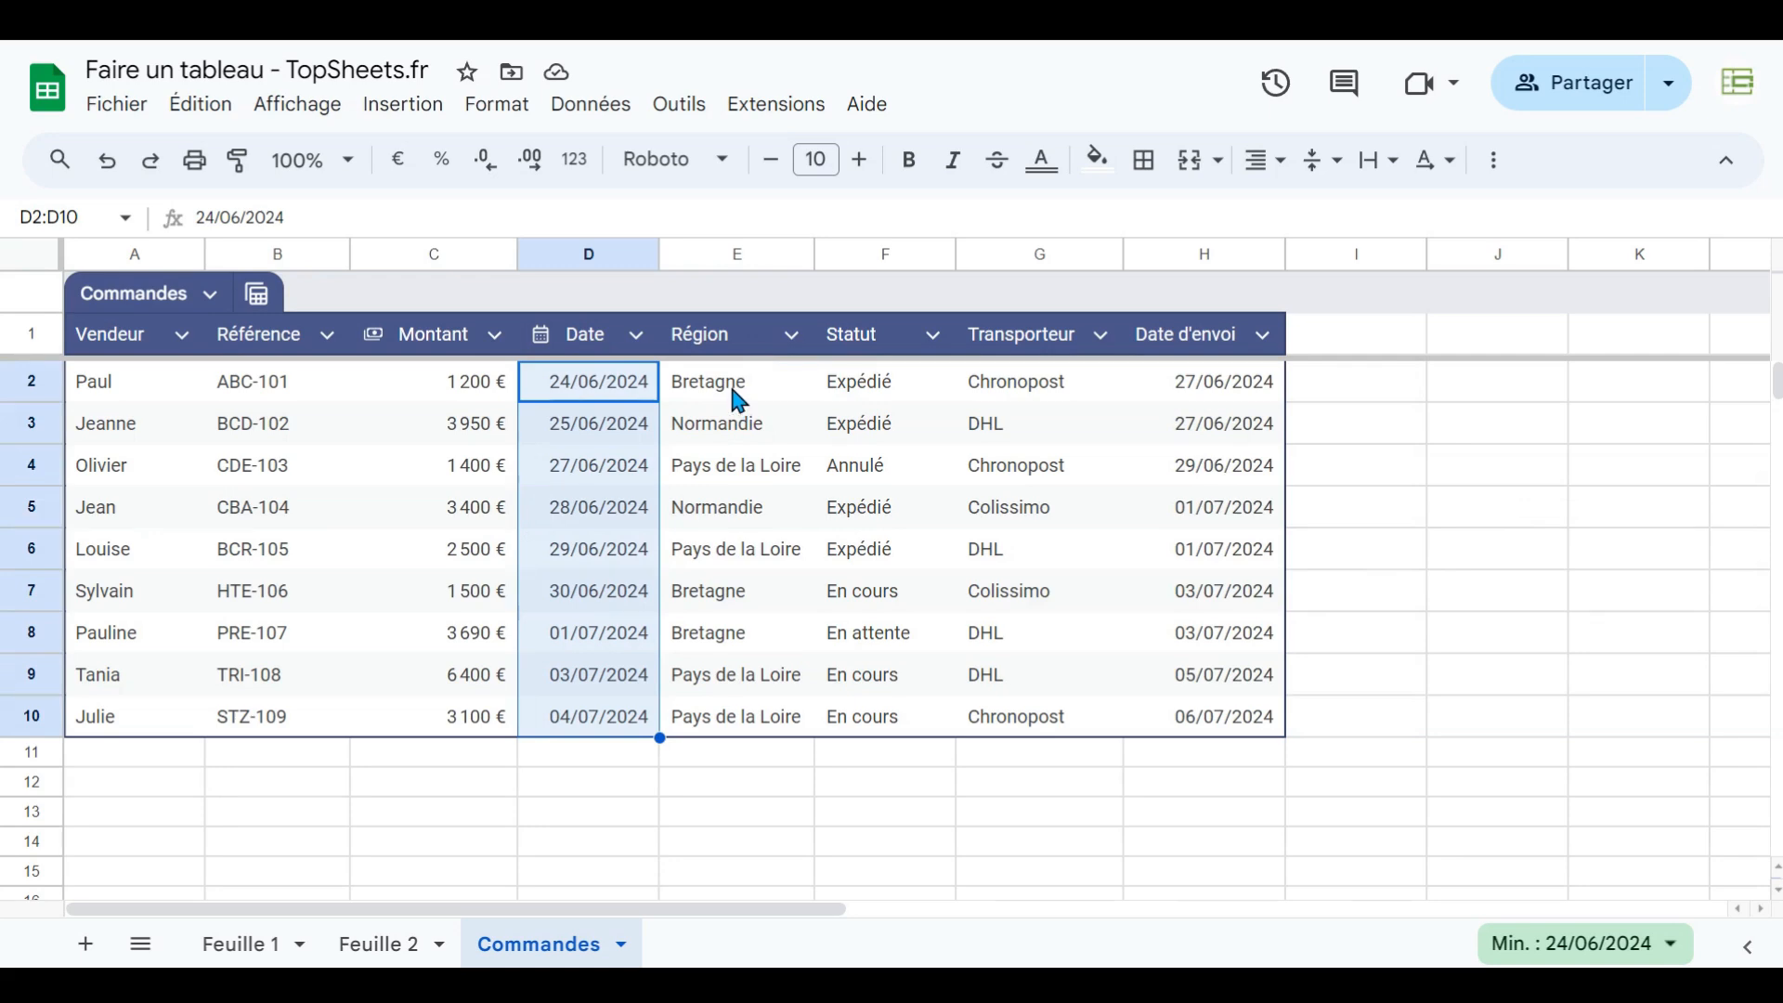
- Convert the Région column into a dropdown column, choose Bretagne in E2, and close the validation rules panel
left_click(791, 336)
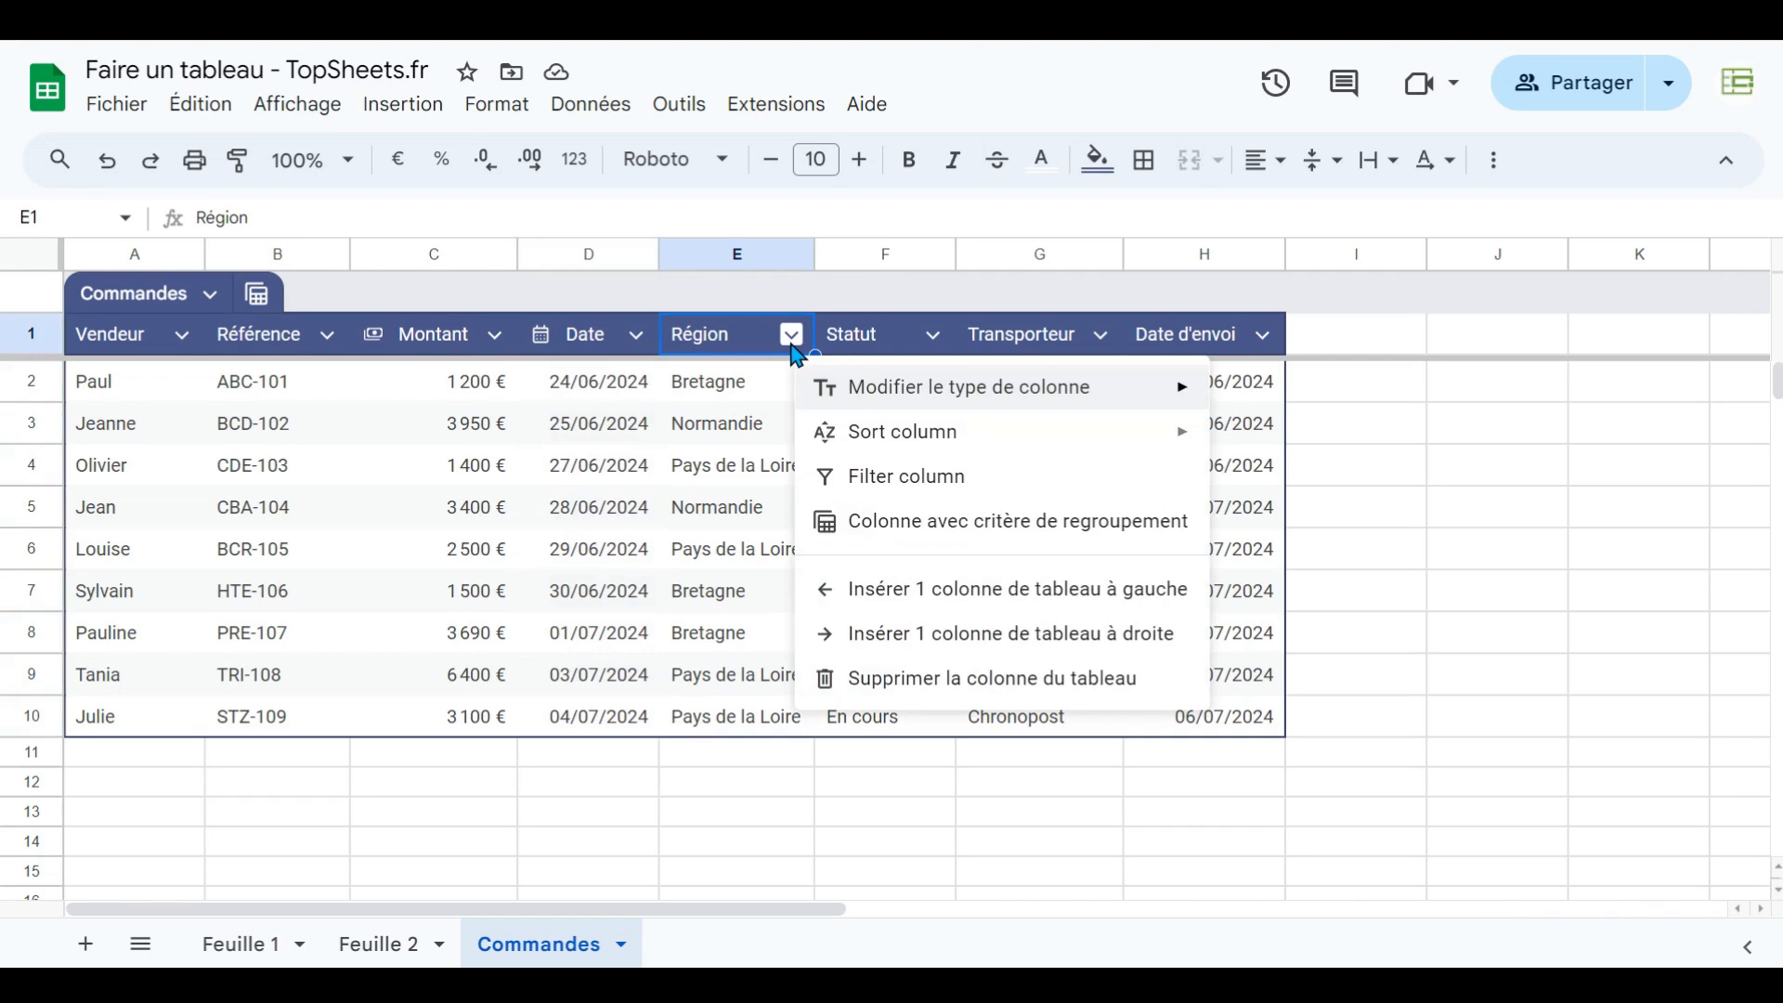
mouse_move(910, 401)
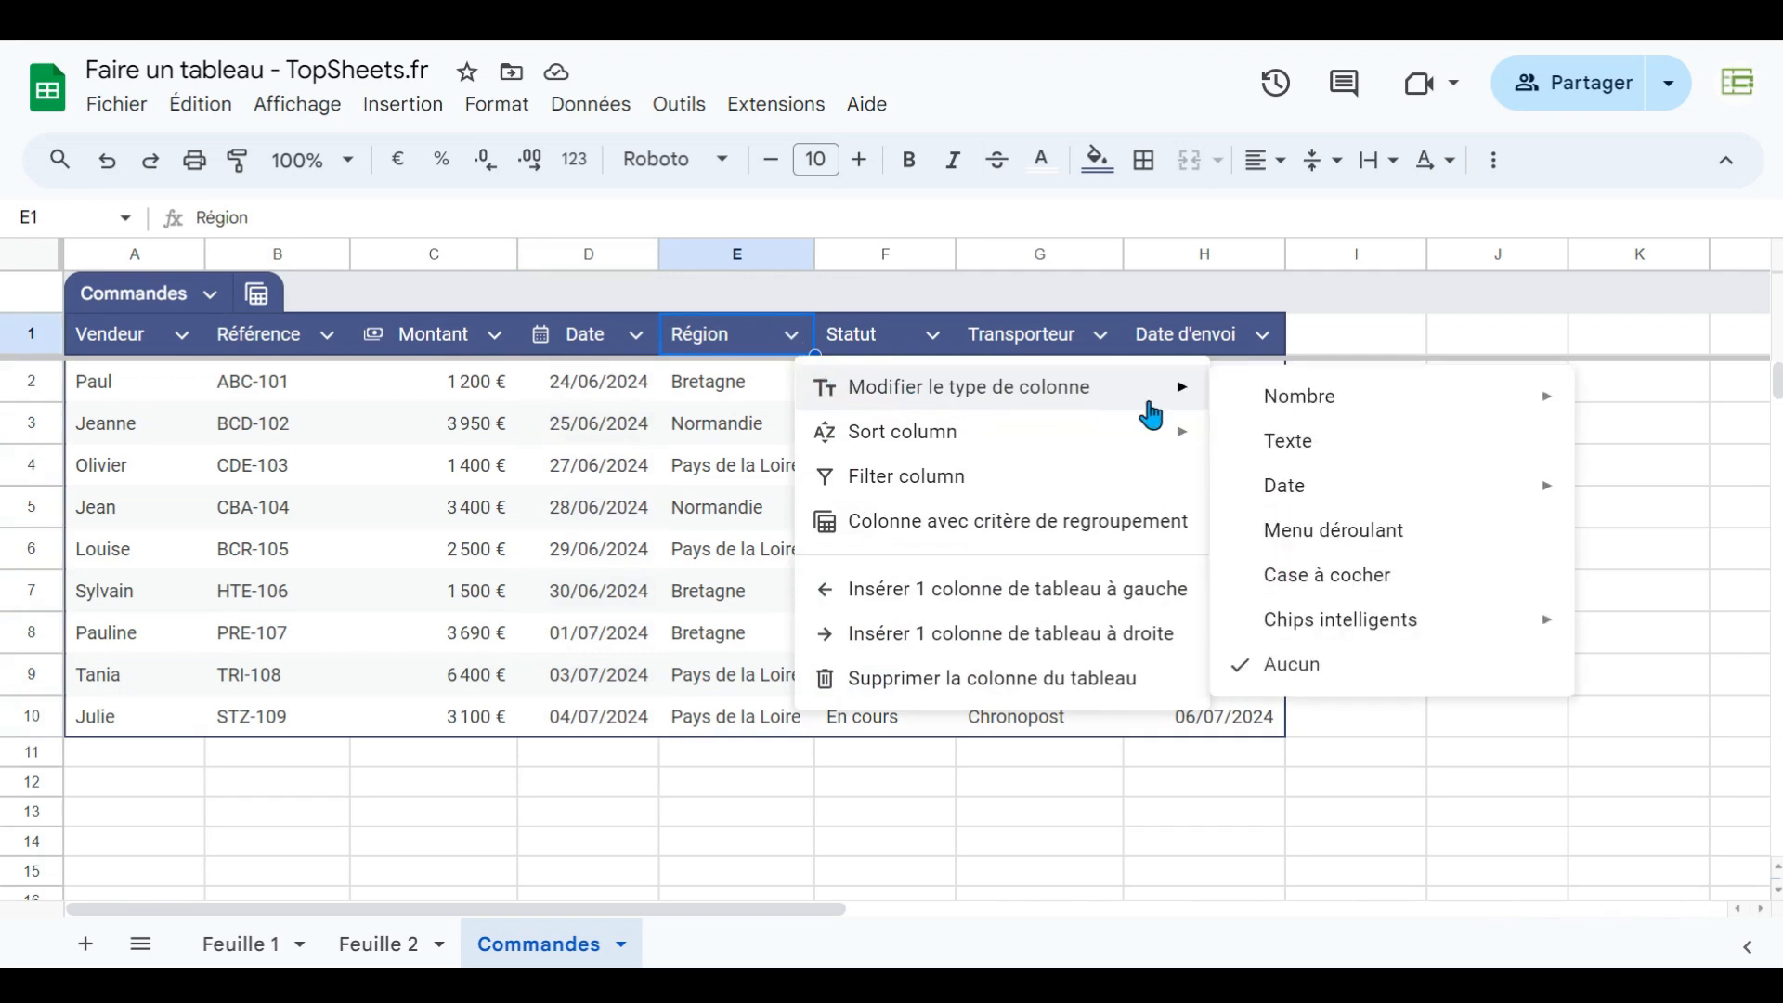
left_click(1334, 539)
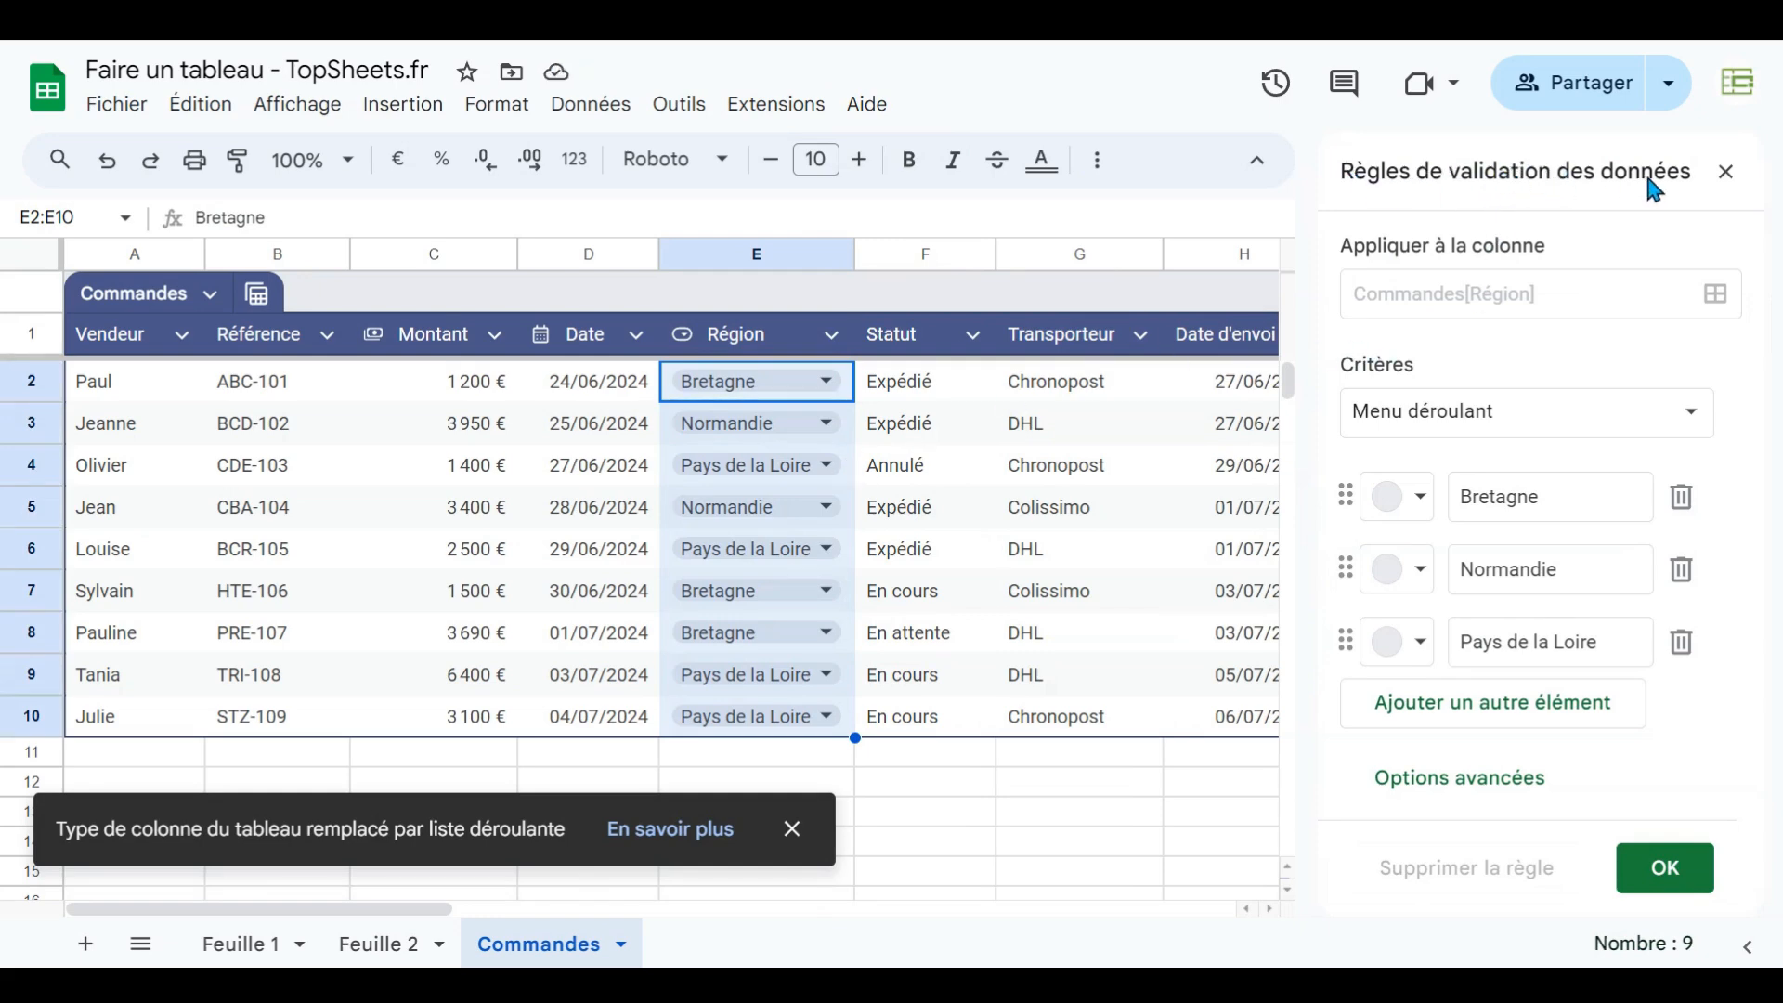
left_click(827, 383)
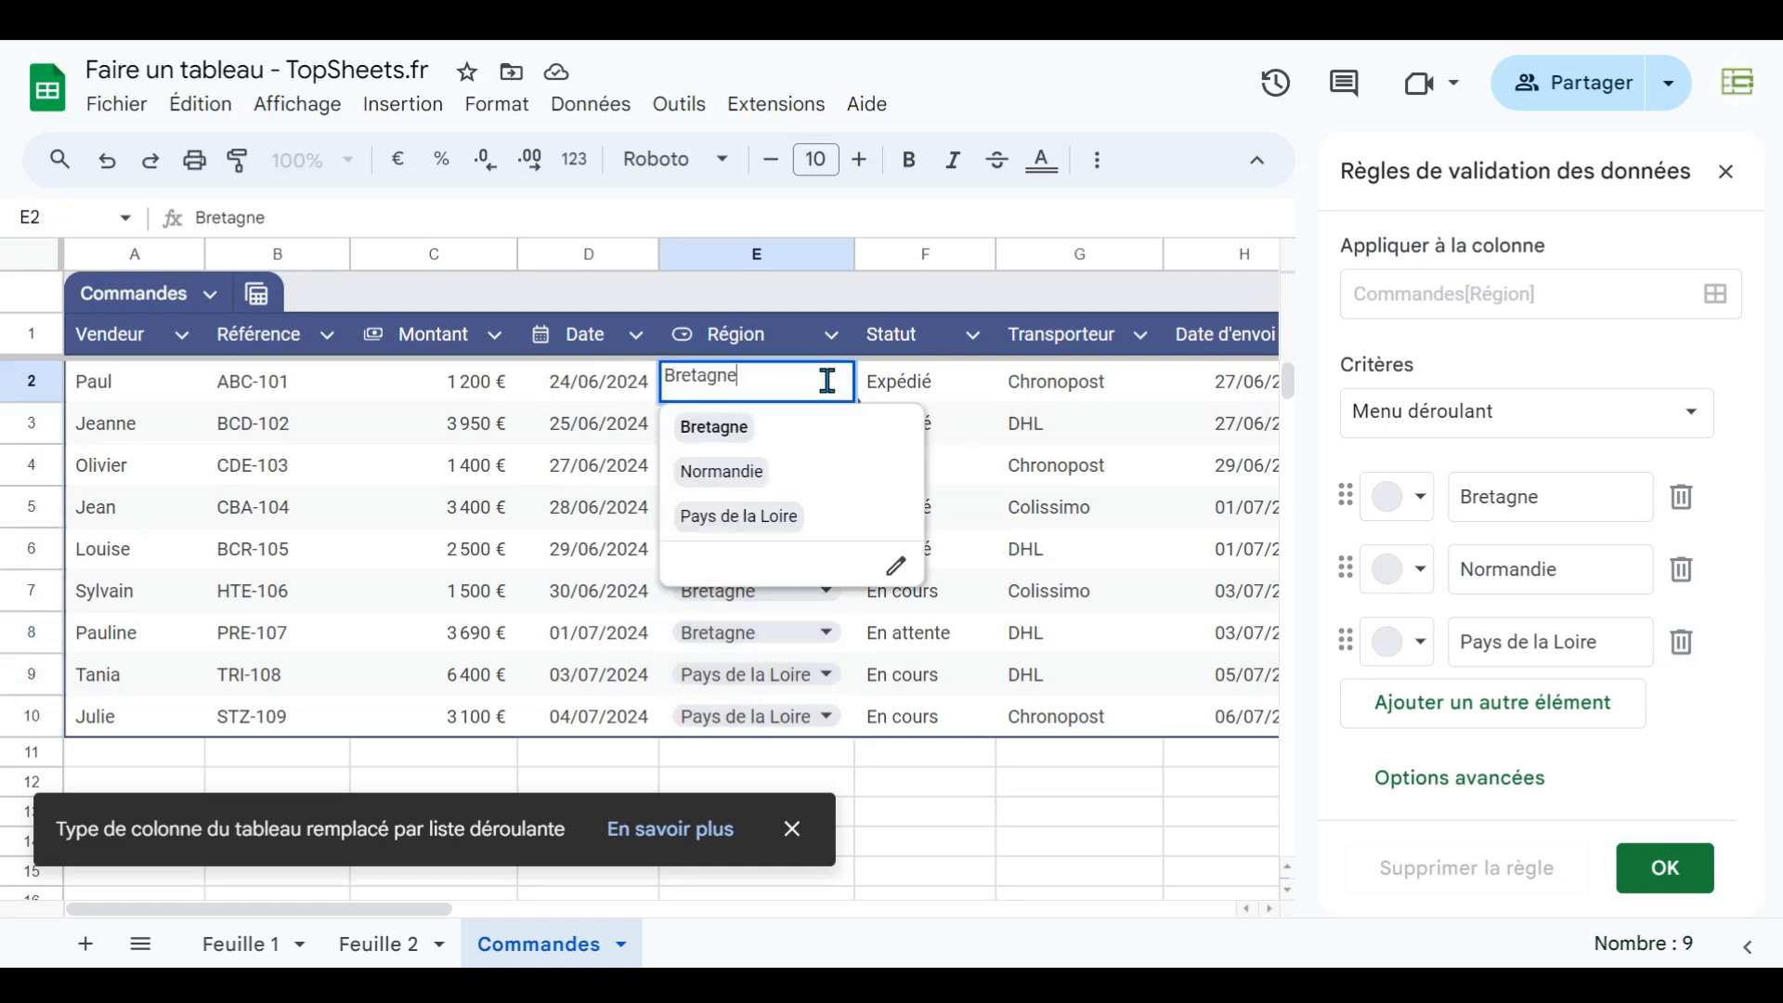
left_click(748, 437)
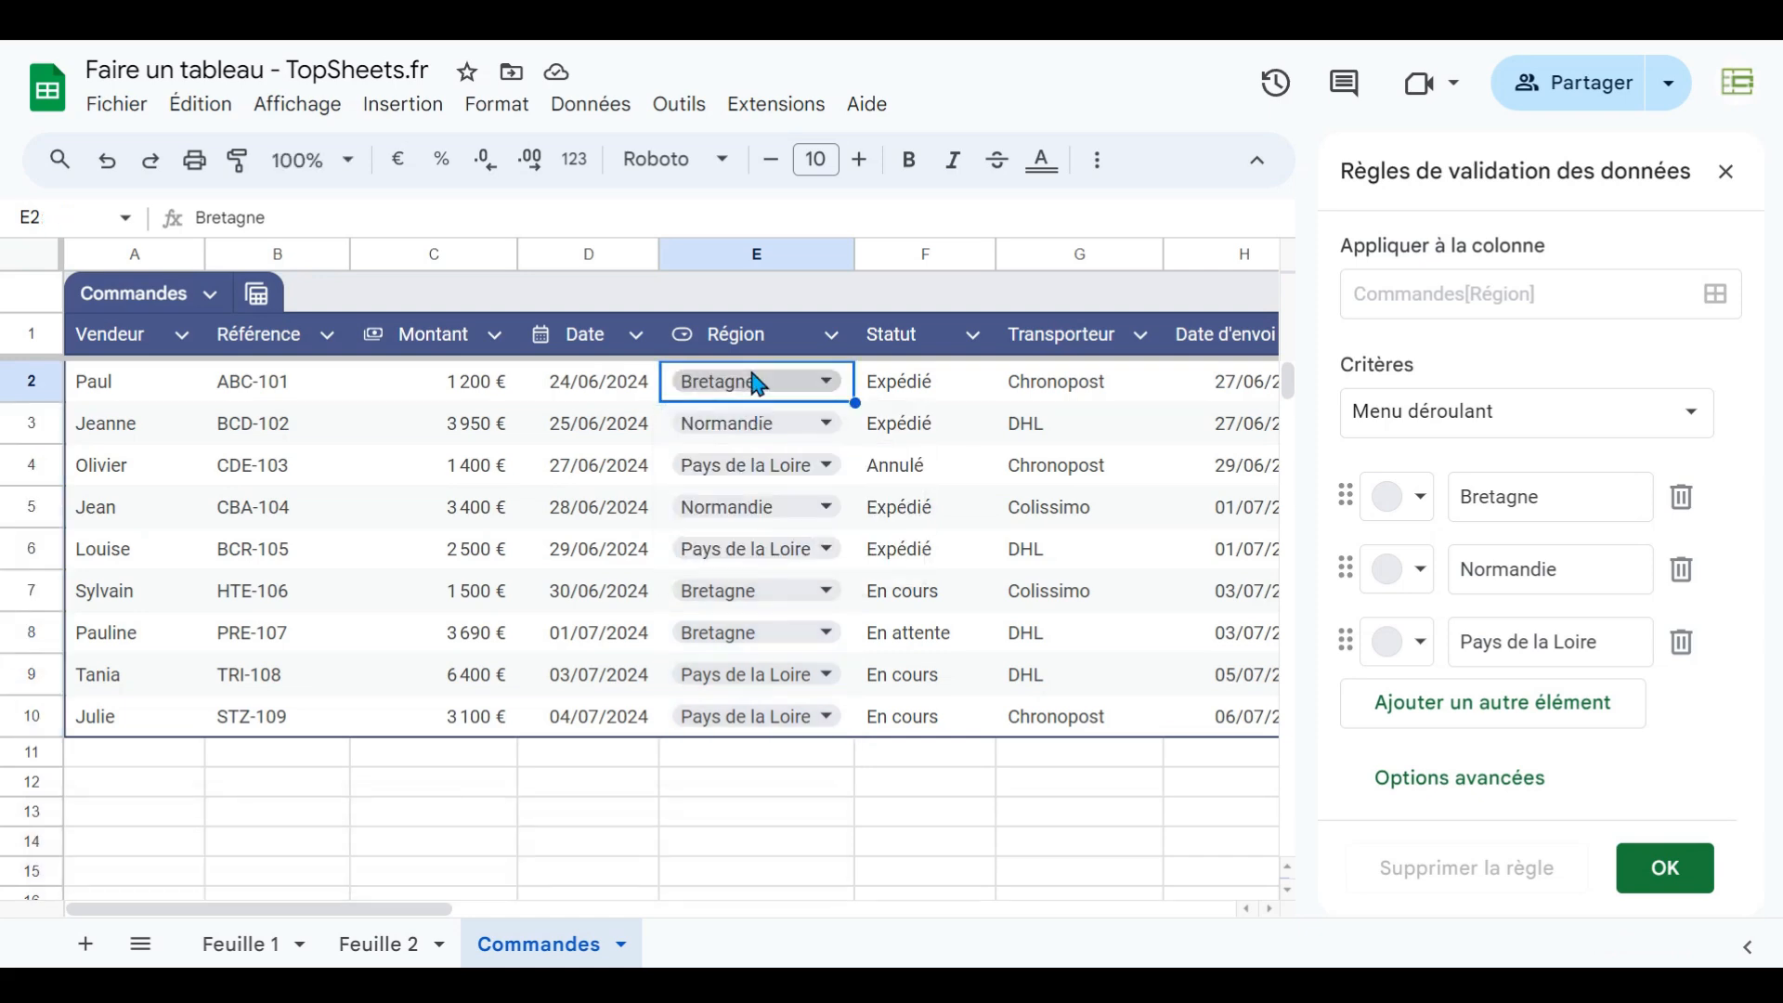
left_click(1743, 186)
- Convert the Statut column into a dropdown column and close the validation rules panel
left_click(922, 386)
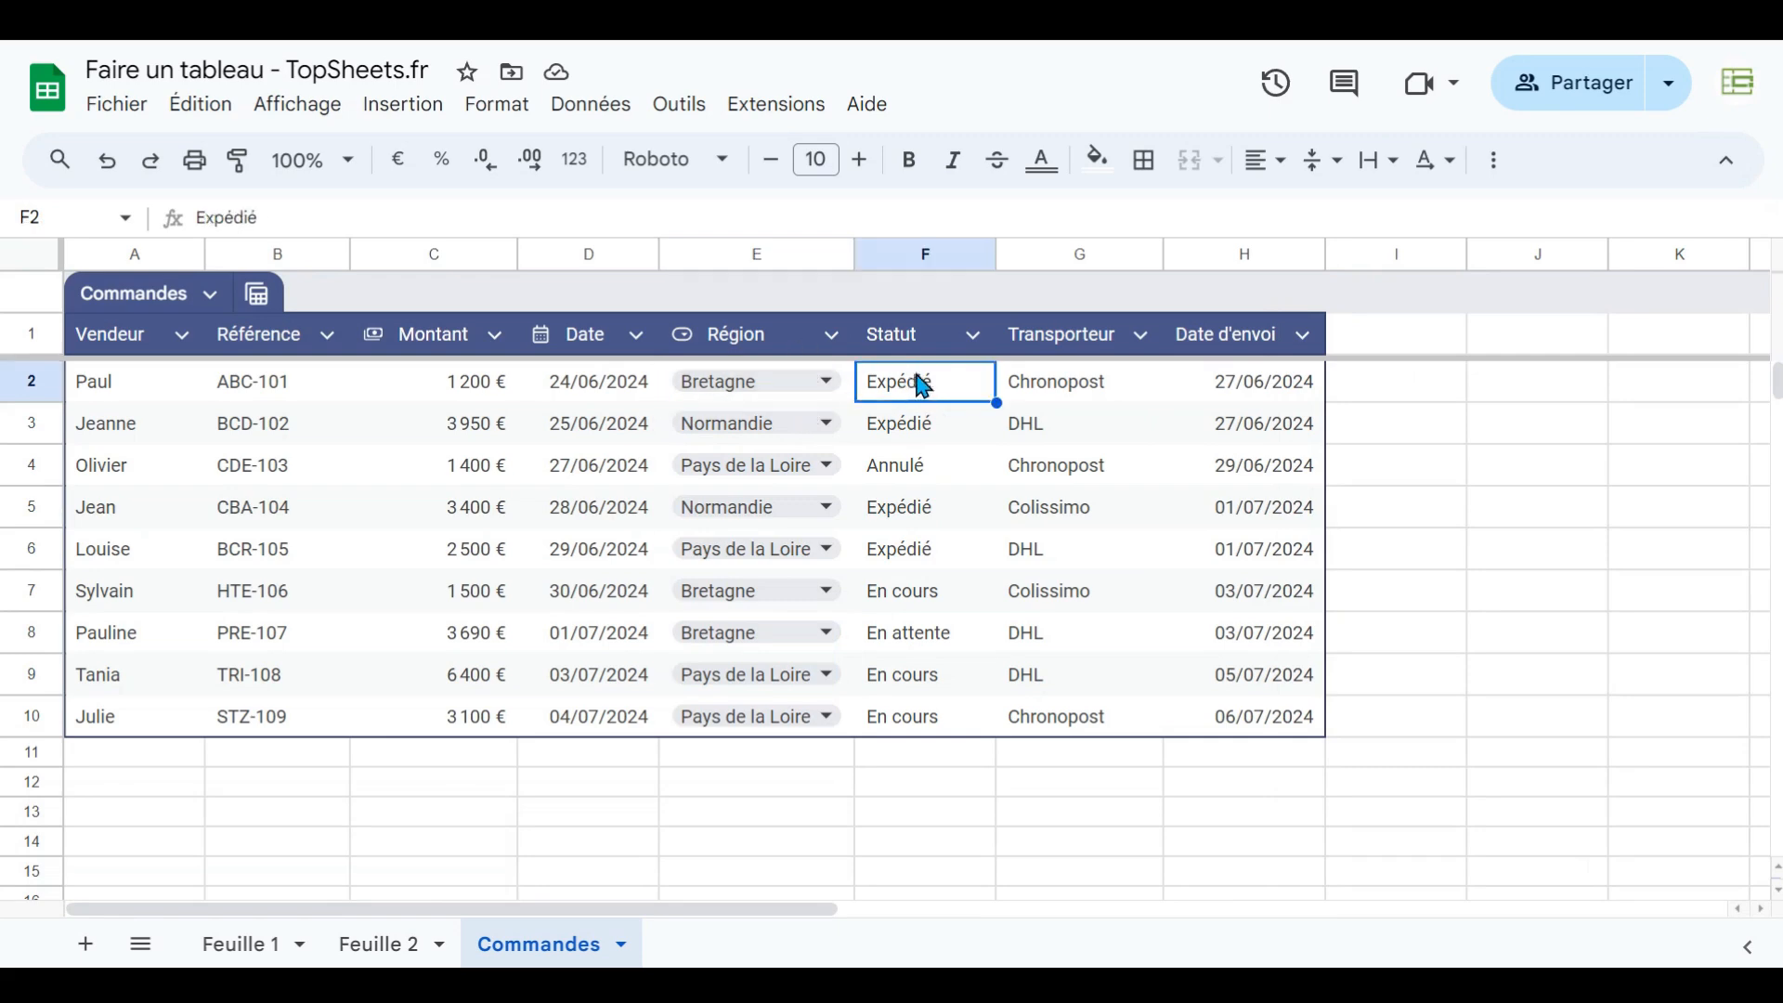
left_click(972, 335)
mouse_move(1089, 403)
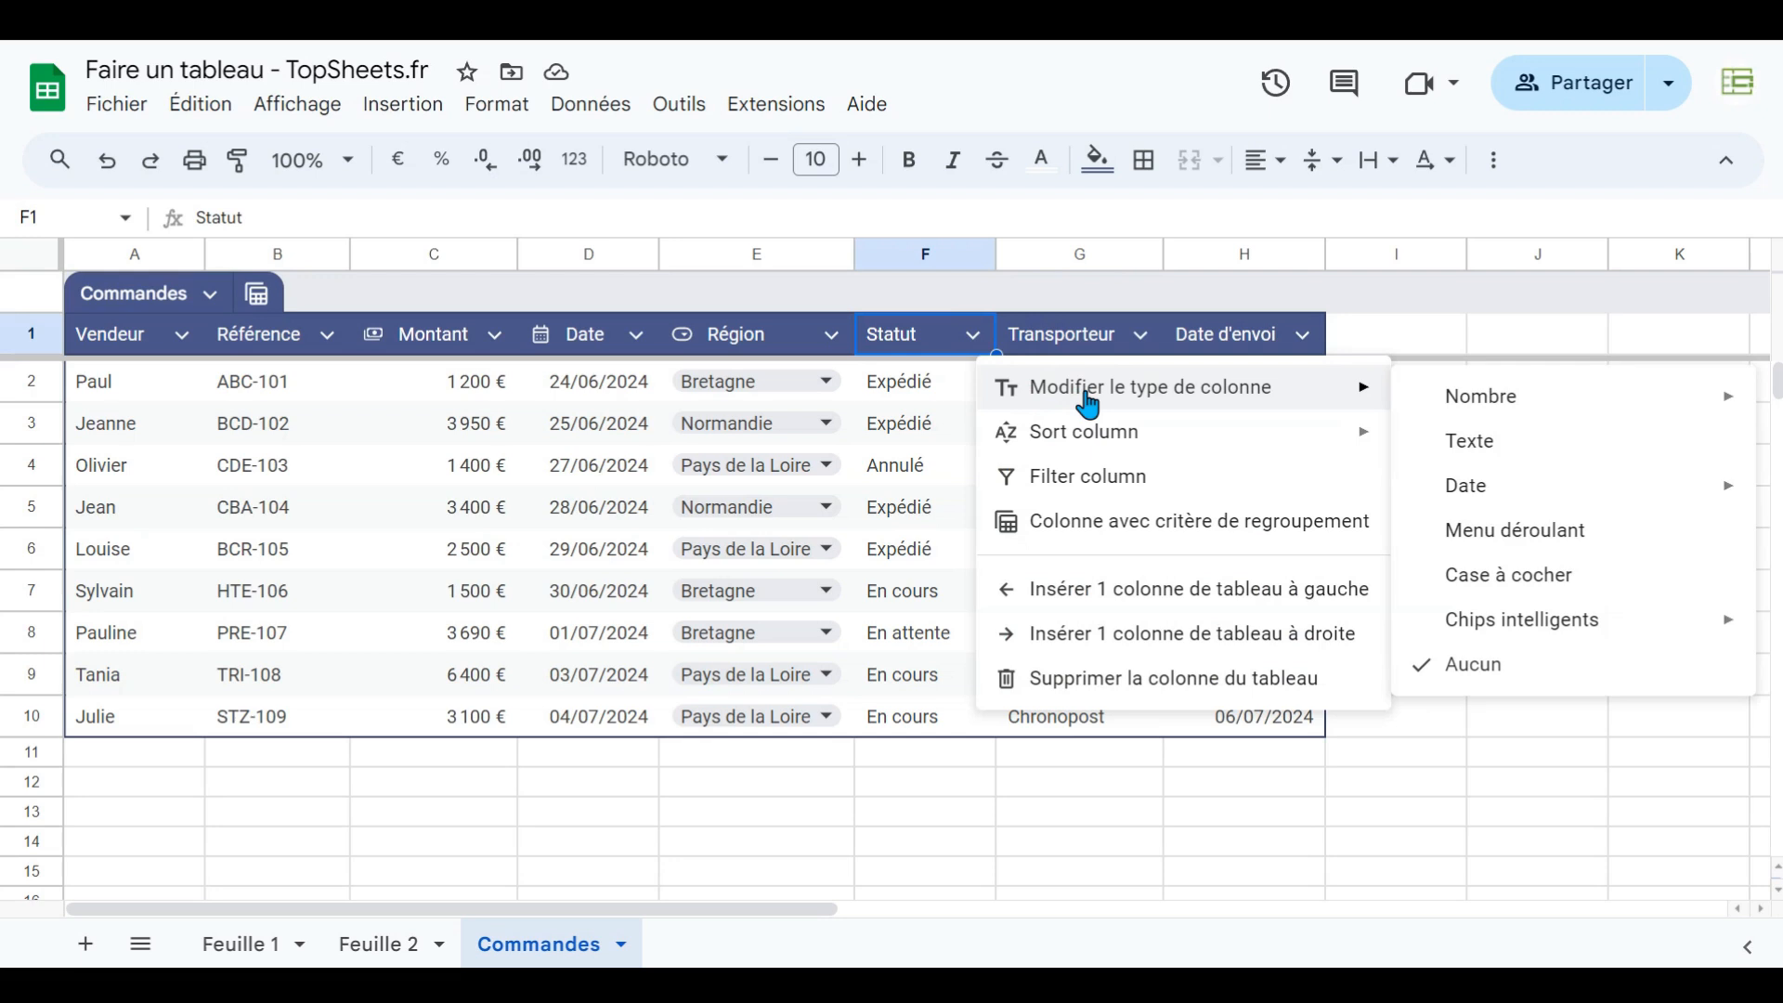
left_click(1521, 545)
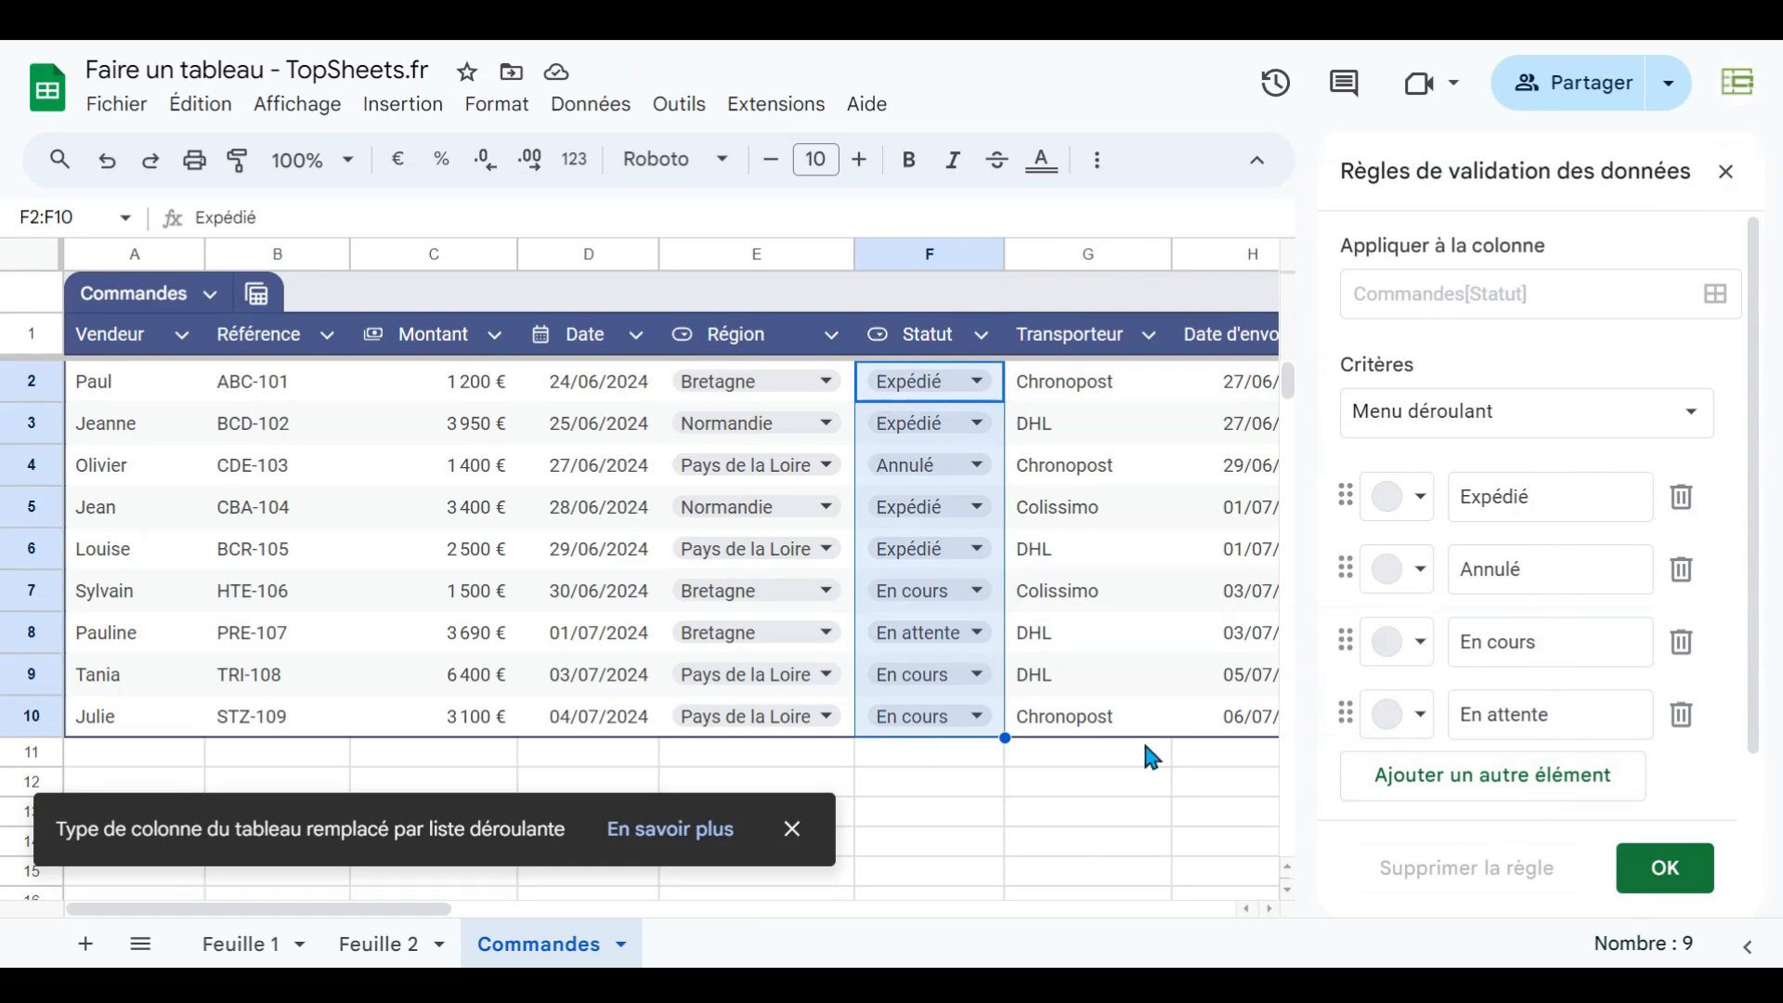
left_click(1726, 173)
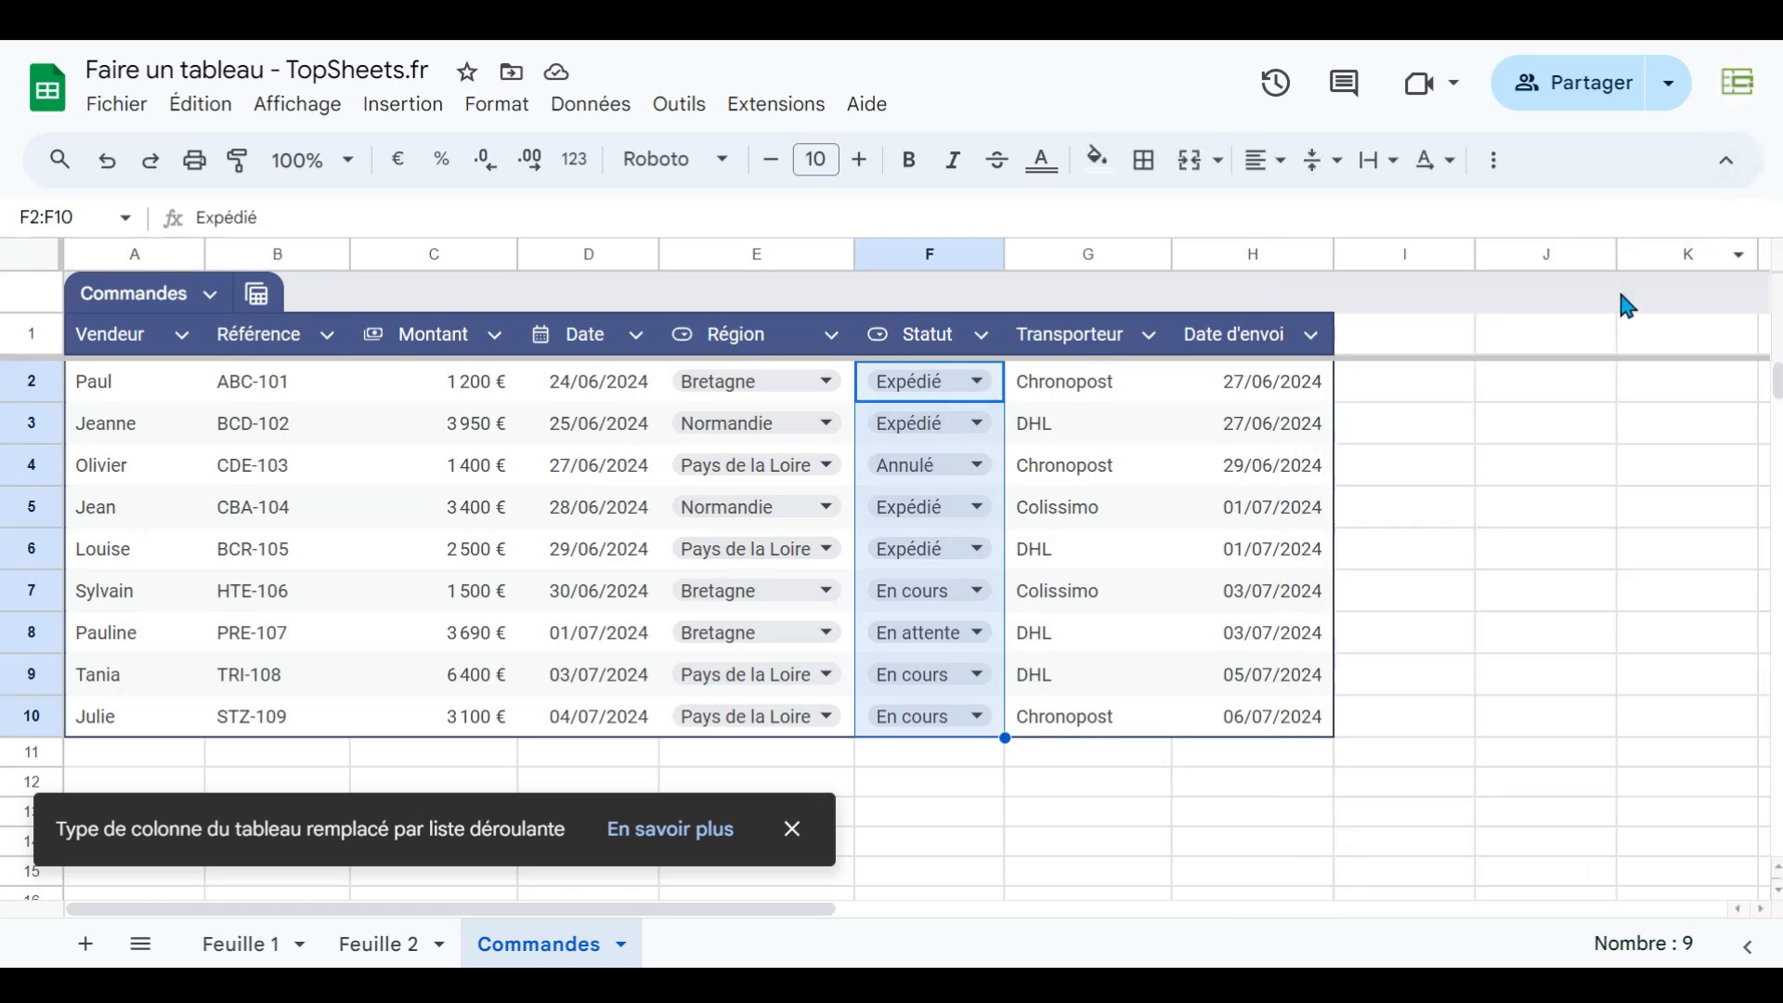
- Convert the Transporteur column into a dropdown column and close the validation rules panel
left_click(1150, 336)
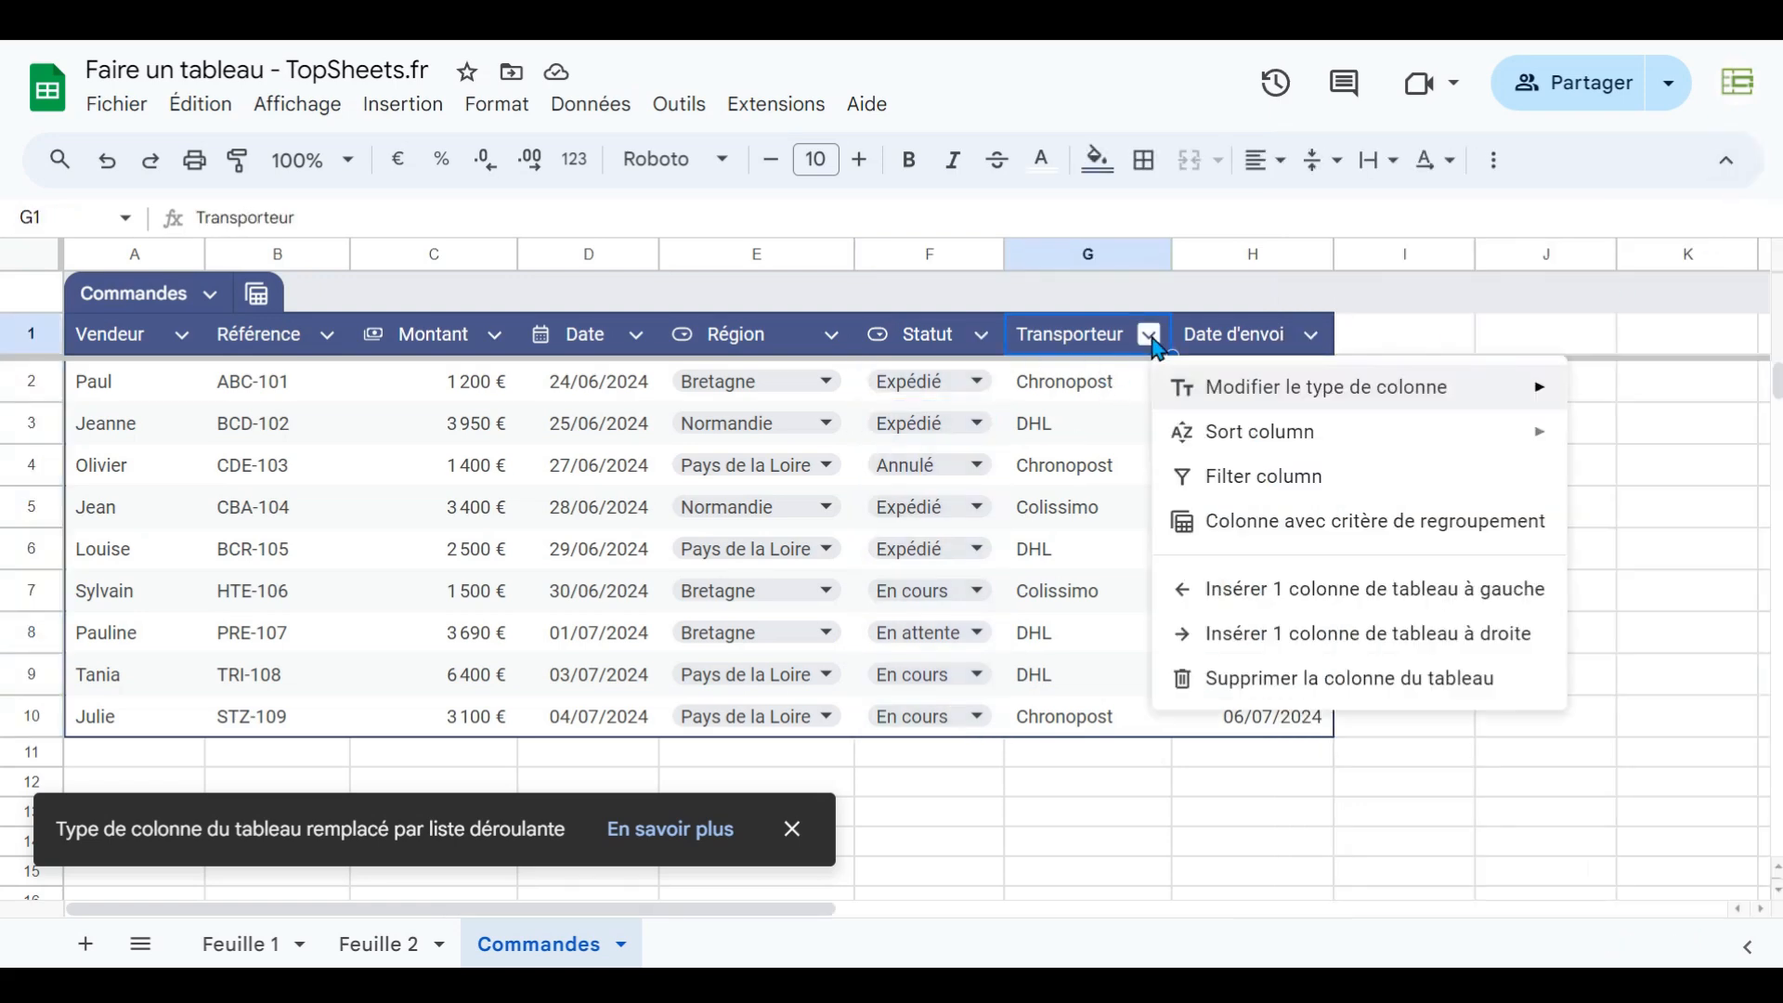
mouse_move(1407, 395)
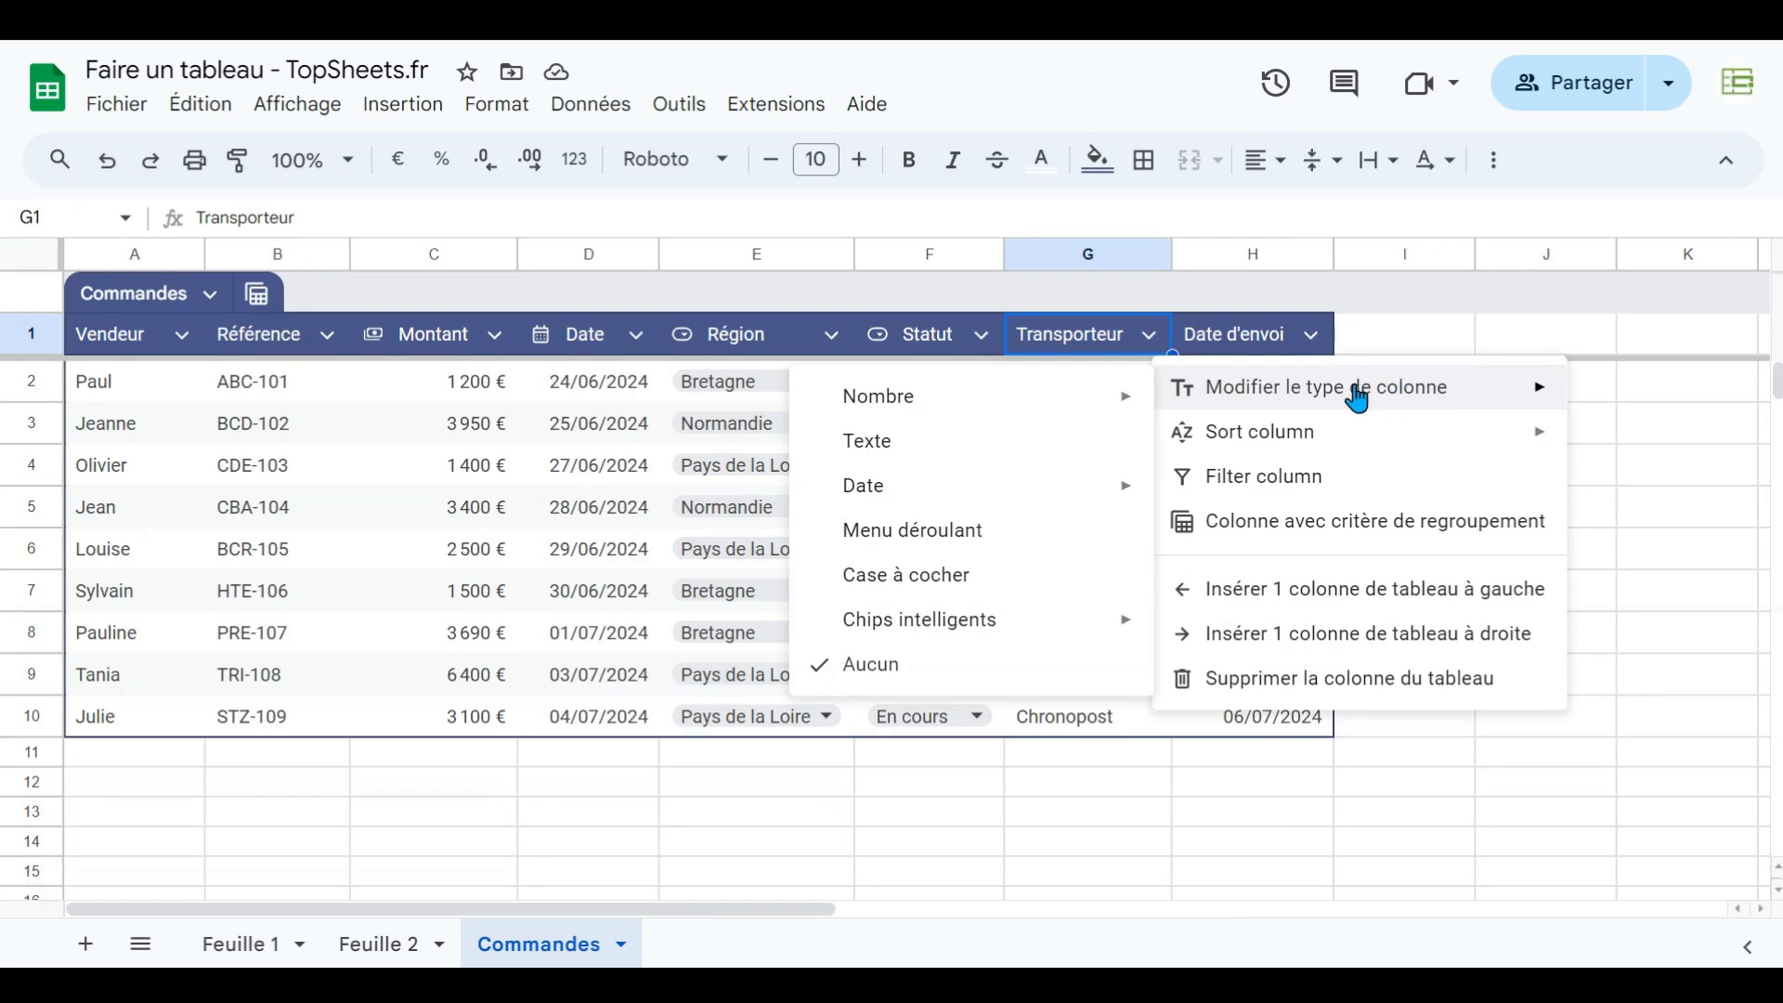
left_click(906, 542)
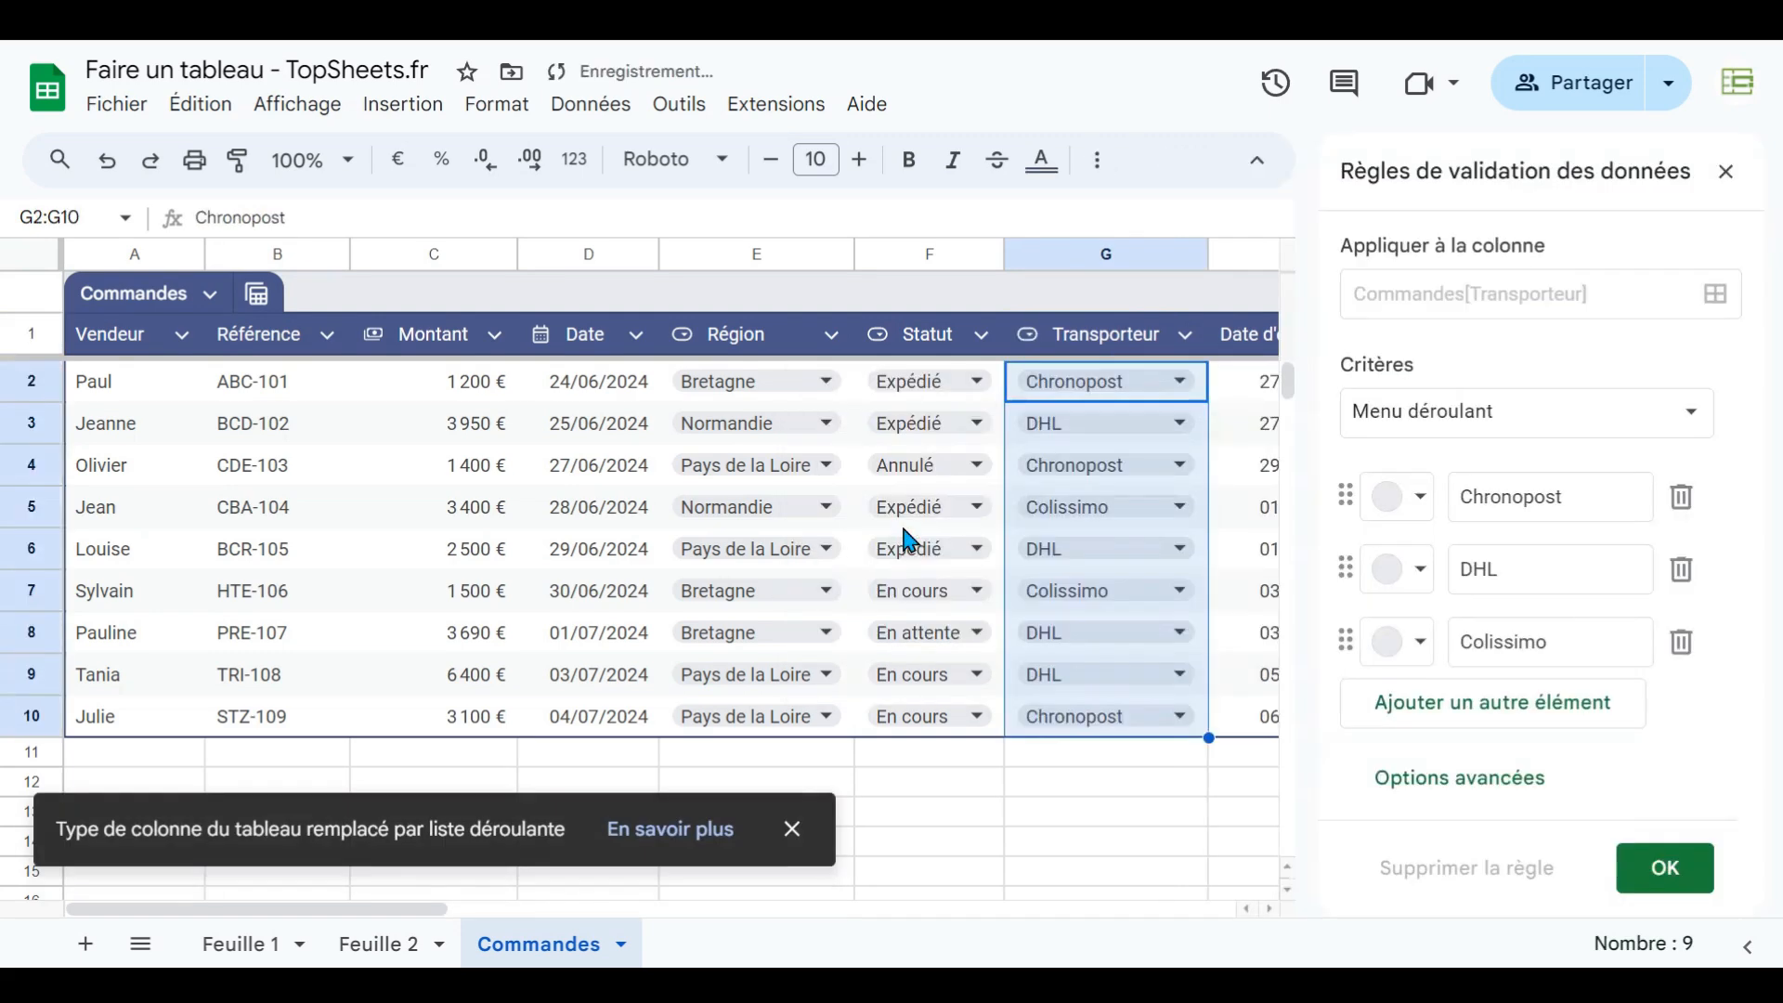
left_click(1727, 176)
- Add a new table column headed autre after Date d'envoi
left_click(1430, 343)
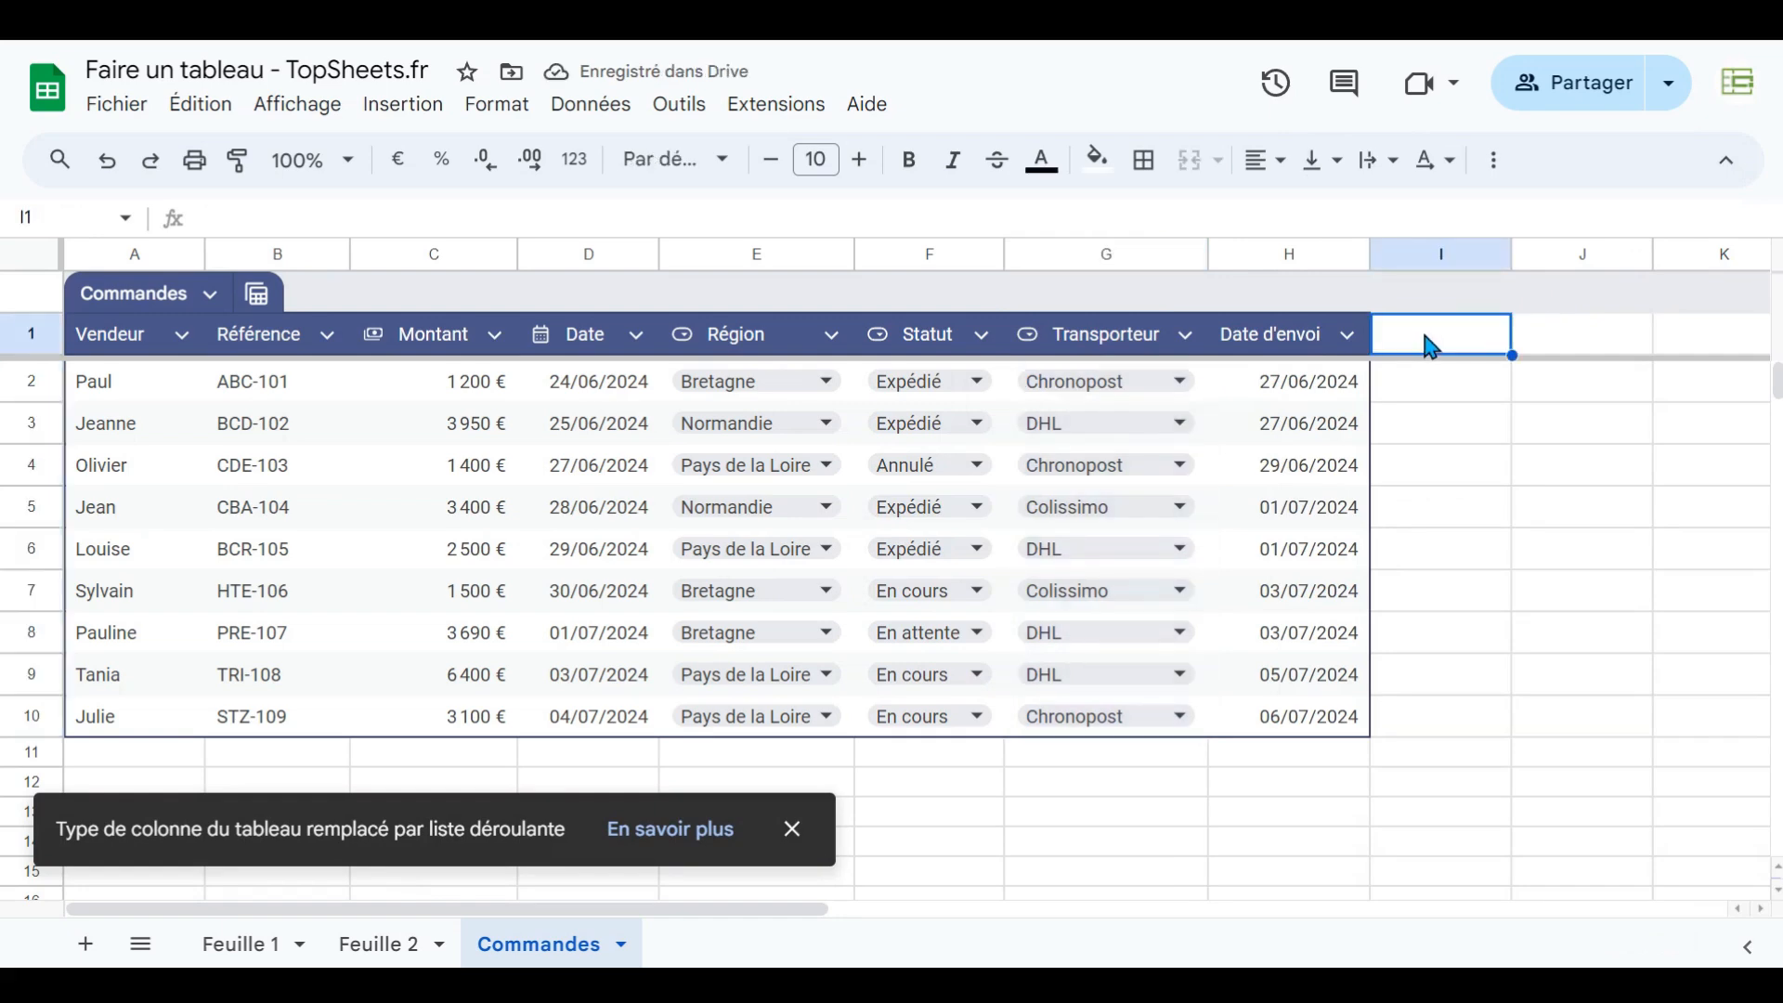
type("autre")
key("Return")
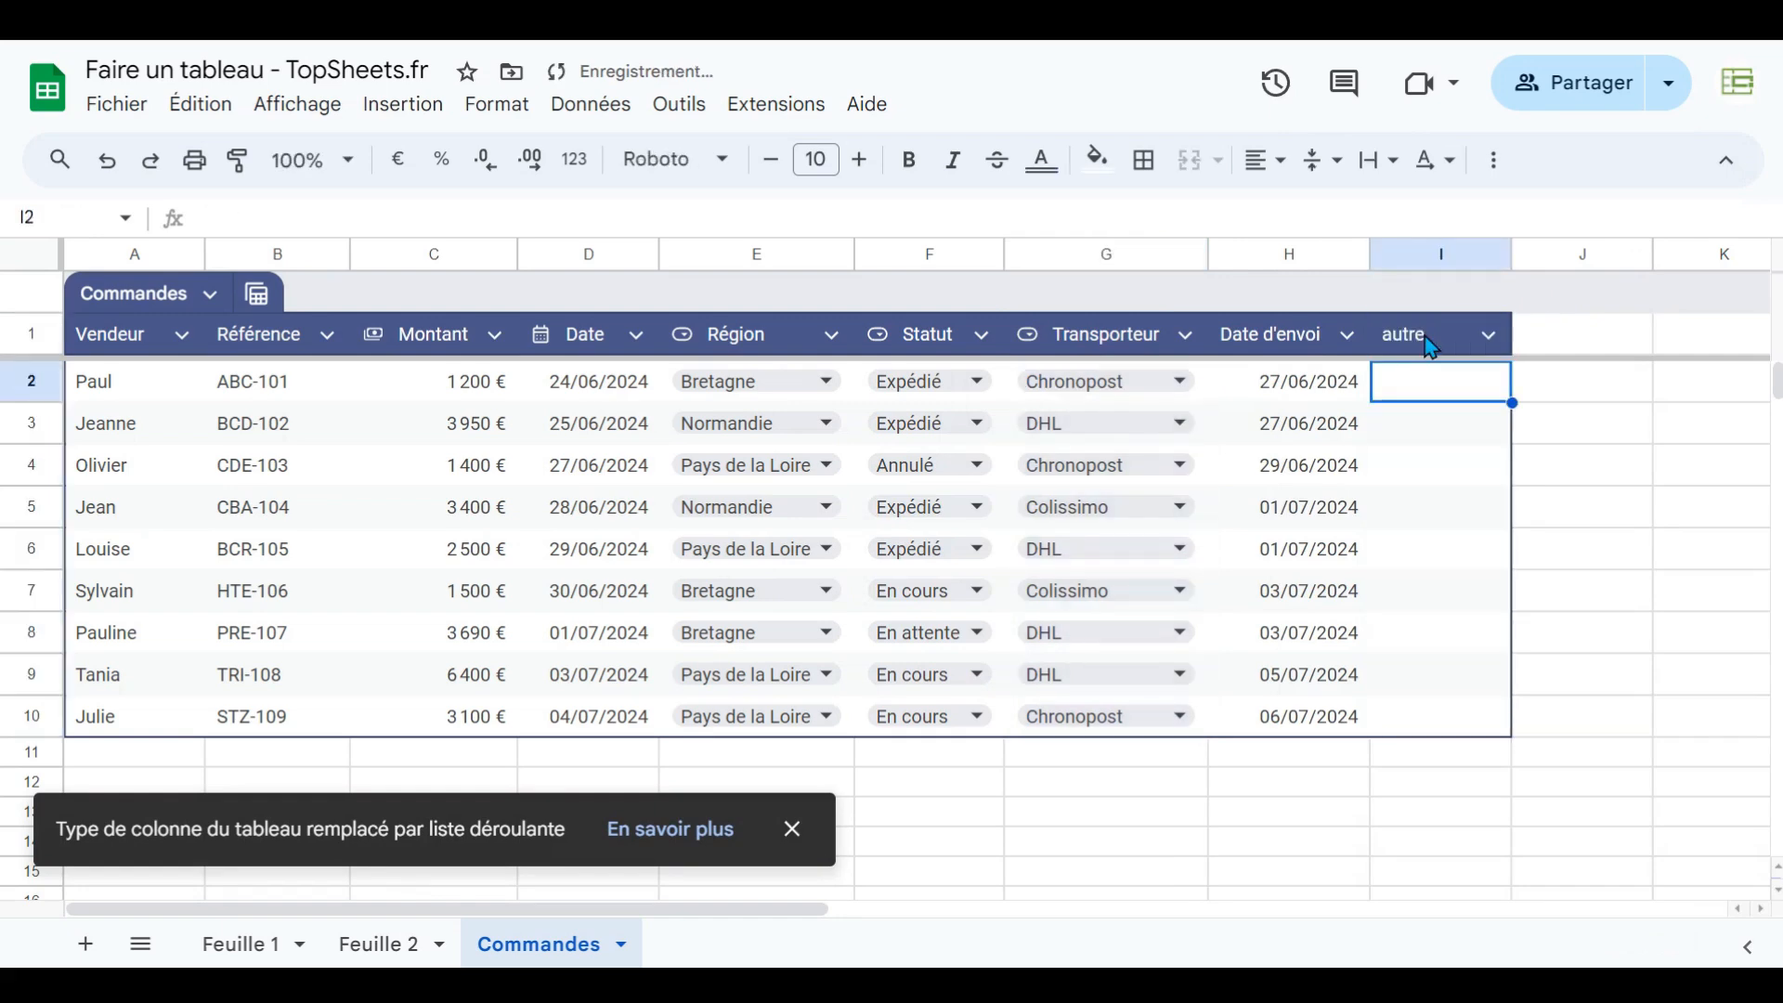
- Set the autre column type to checkbox
left_click(1488, 336)
mouse_move(1392, 399)
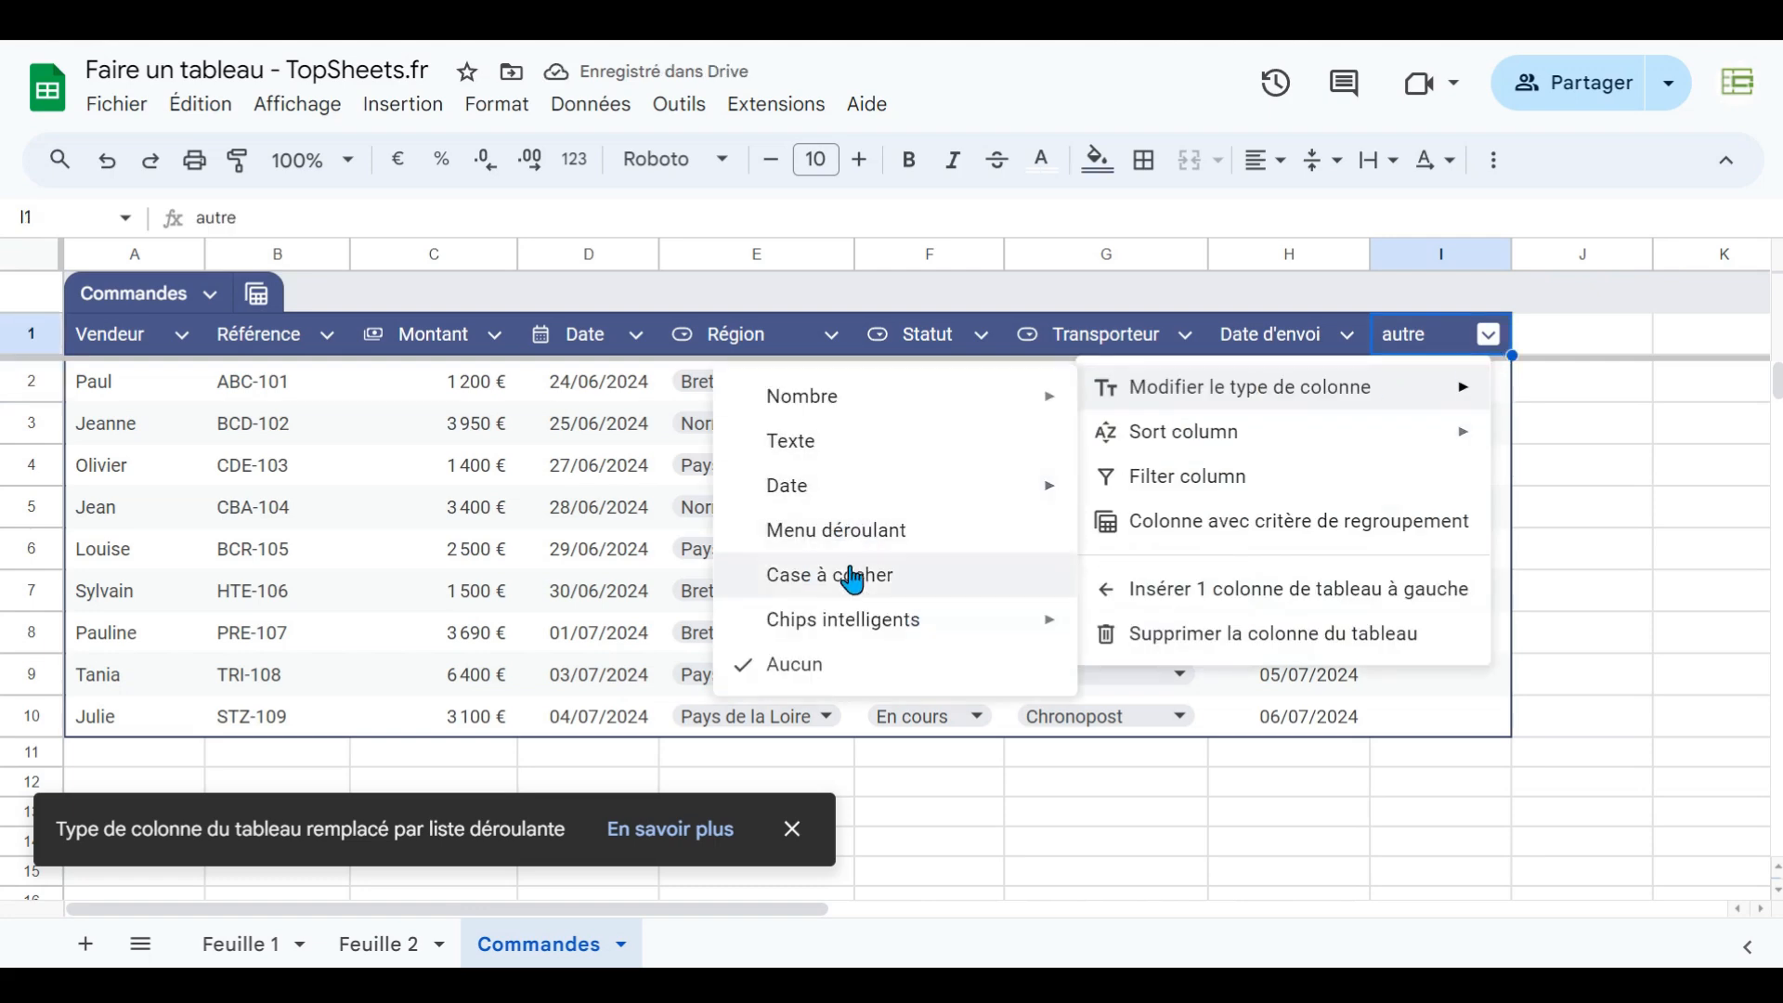
left_click(850, 577)
- Tick the autre checkboxes in rows 2 and 4
left_click(1456, 384)
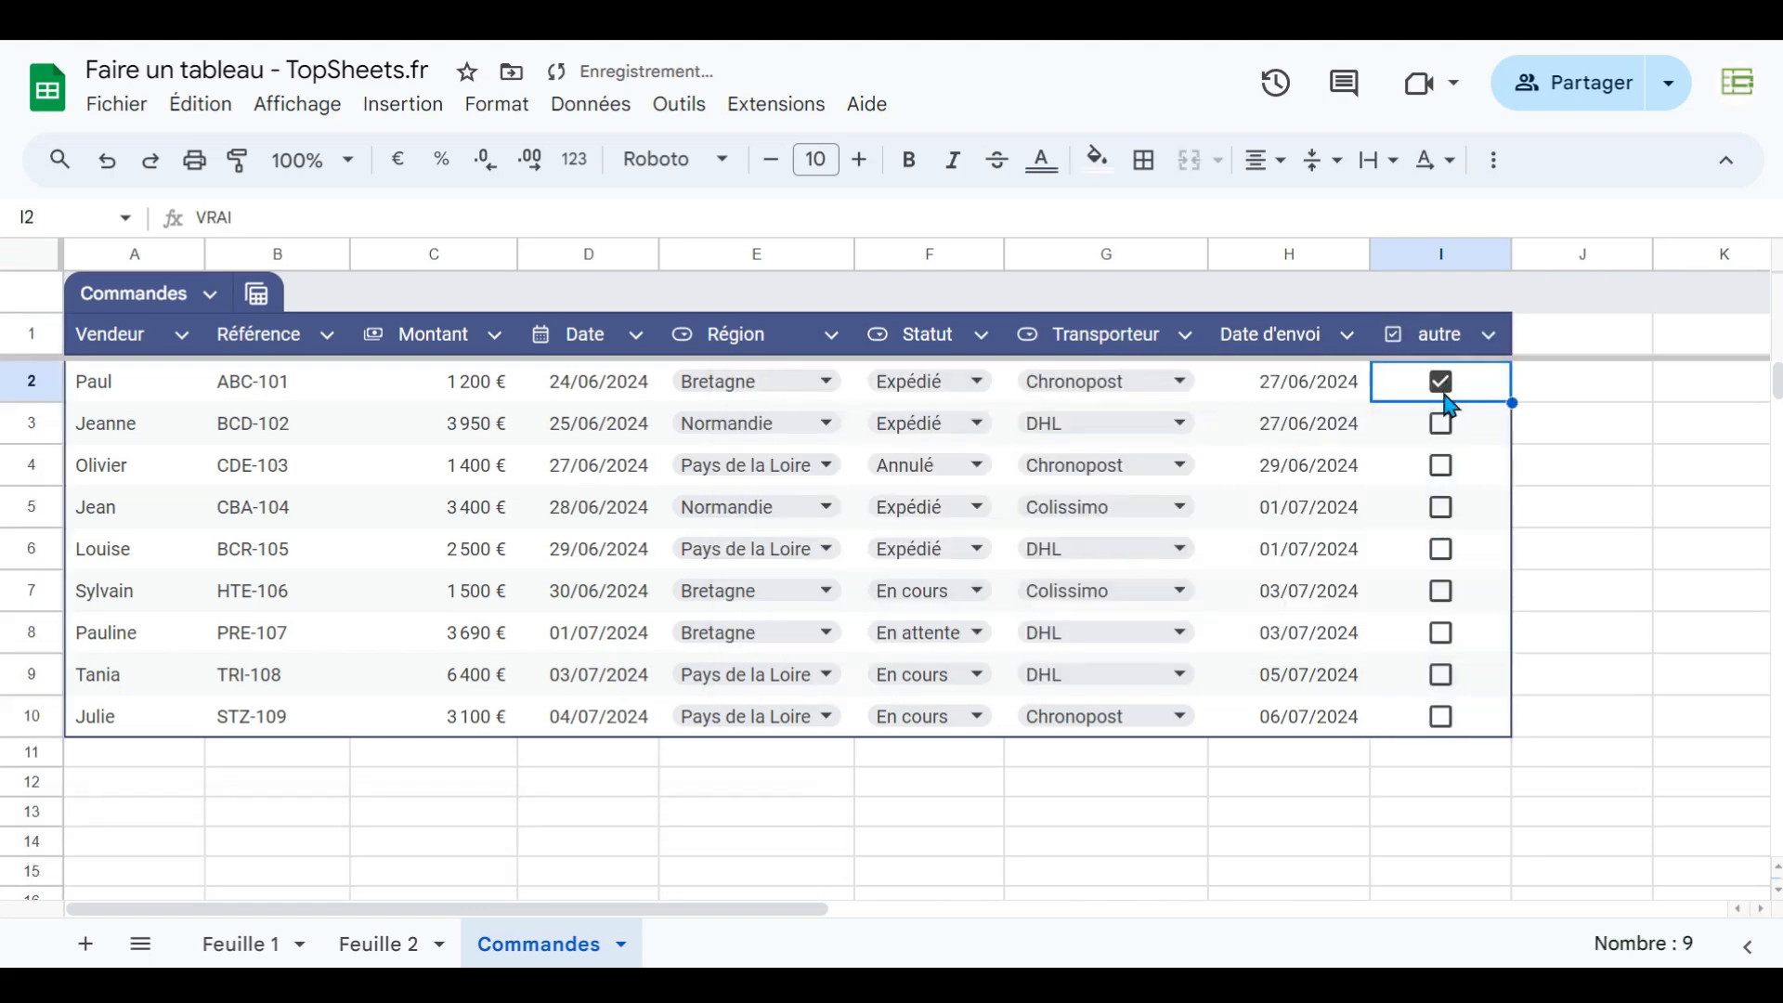
left_click(1462, 464)
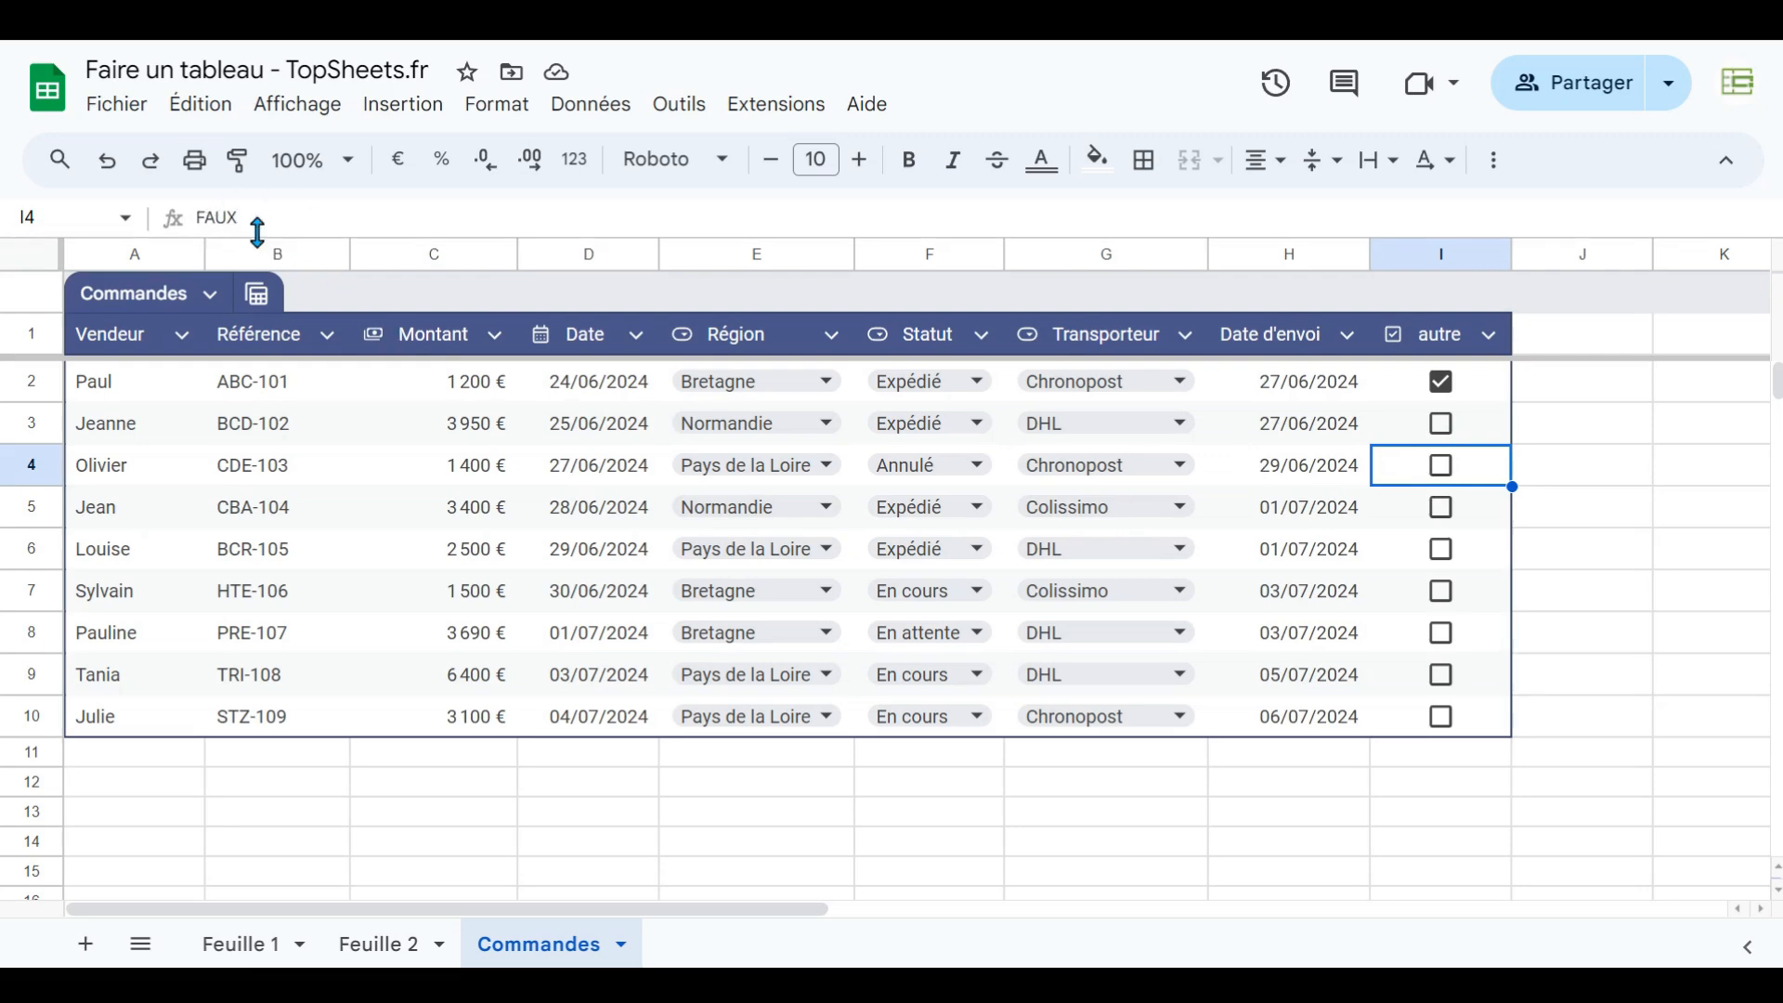
left_click(1442, 467)
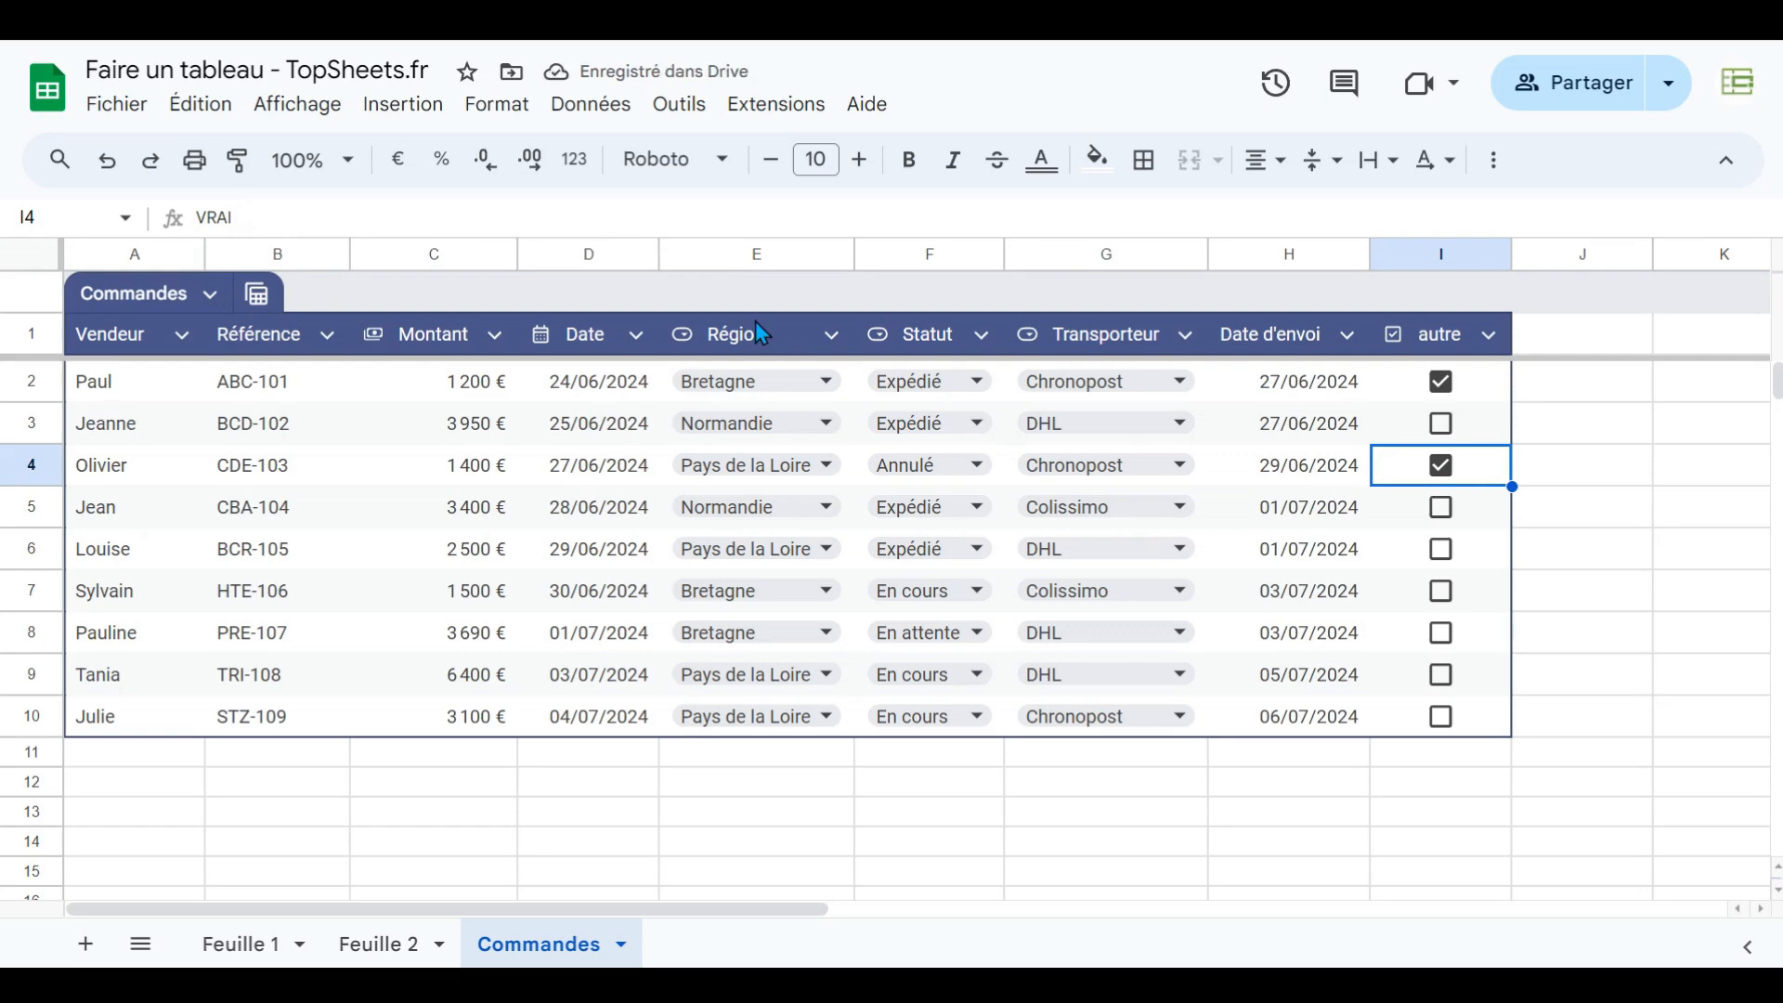
left_click(1490, 336)
mouse_move(1390, 398)
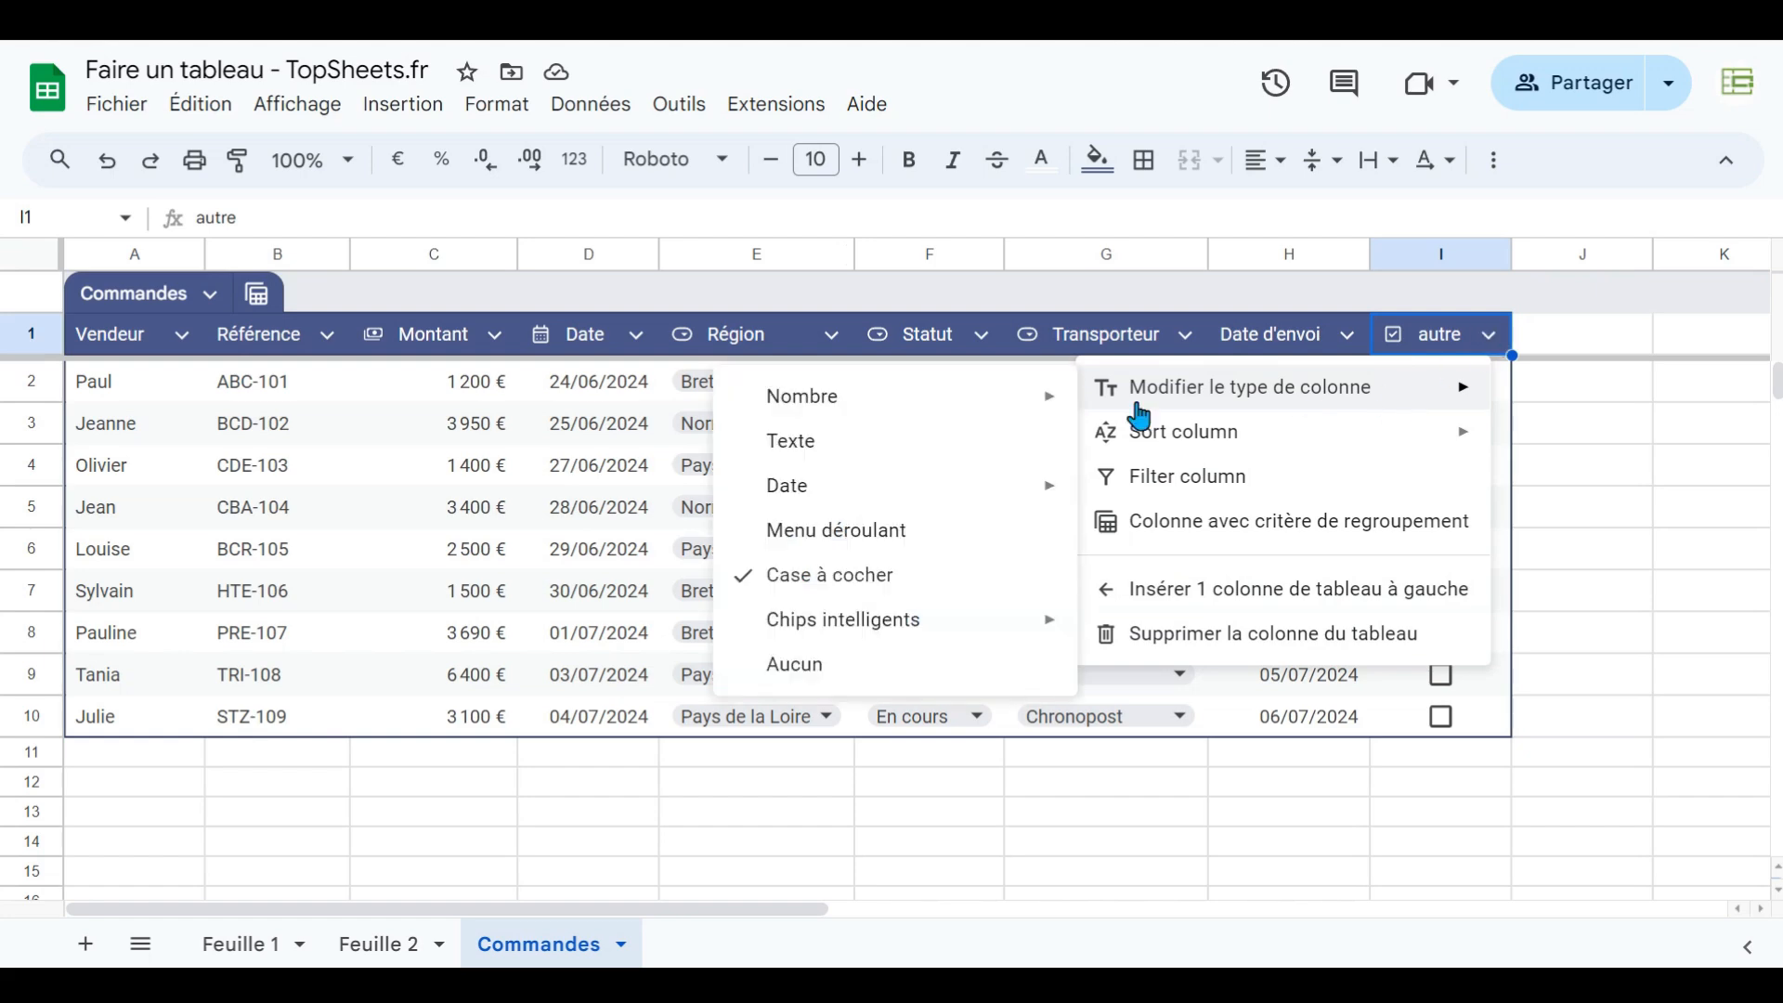
mouse_move(967, 624)
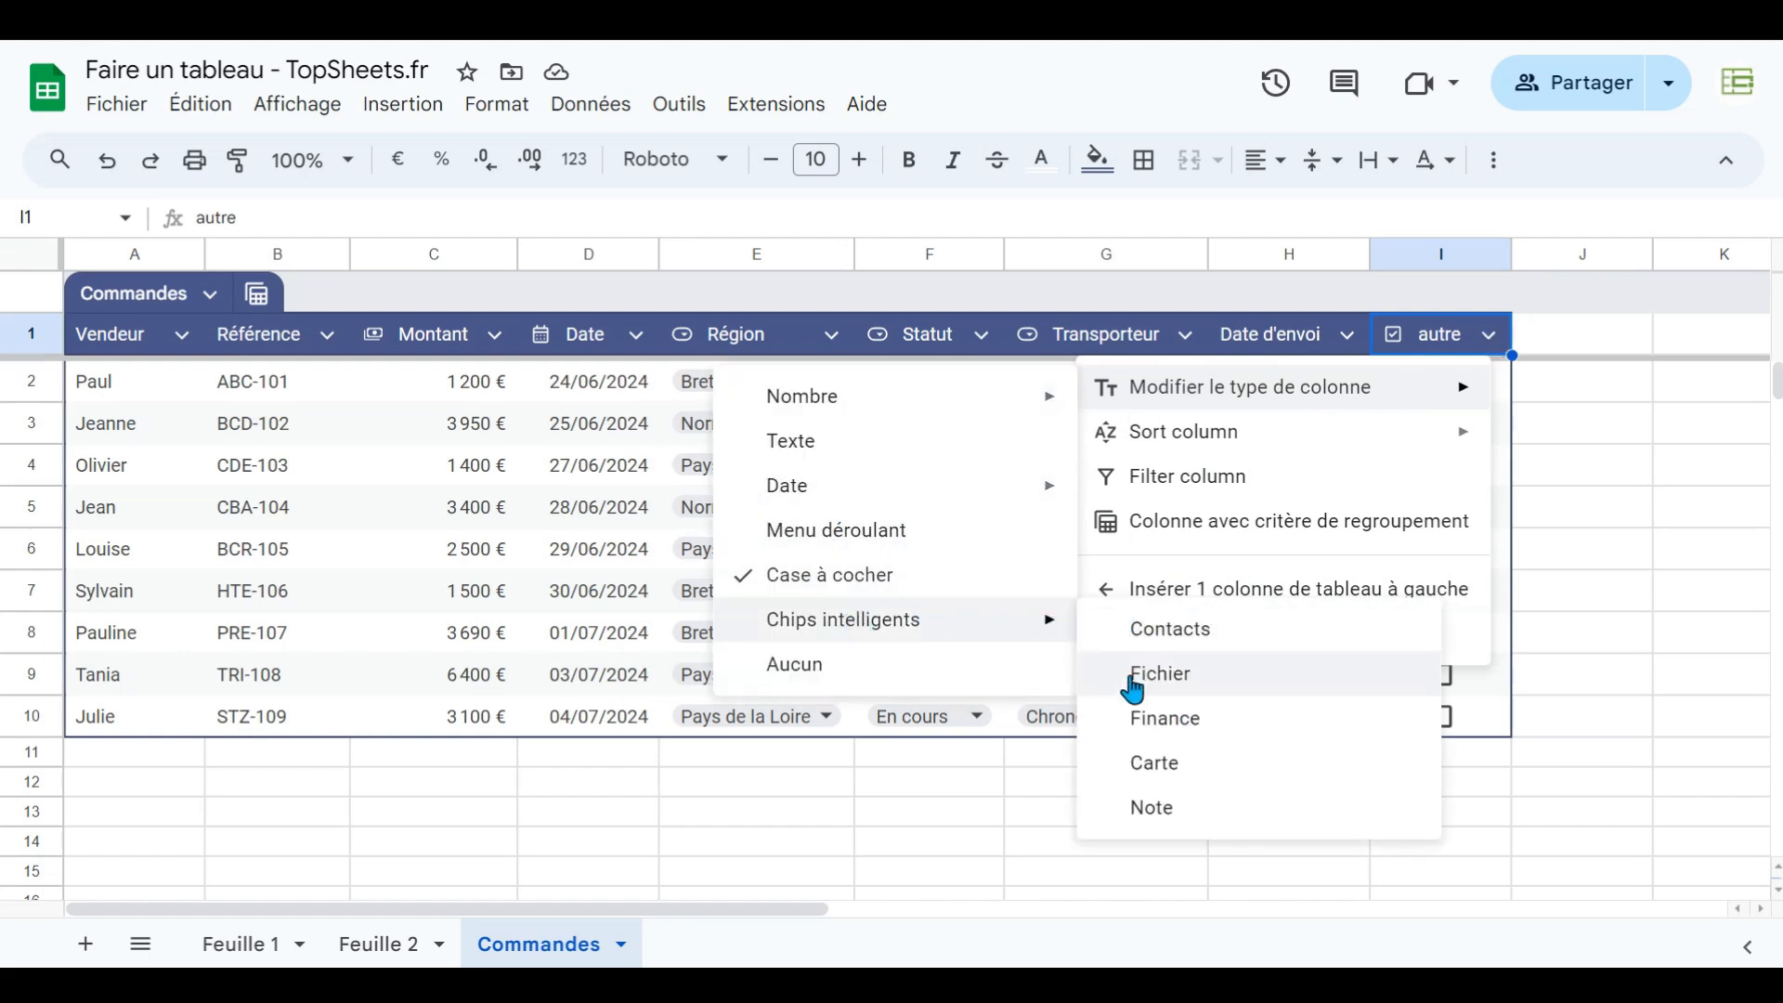
left_click(866, 823)
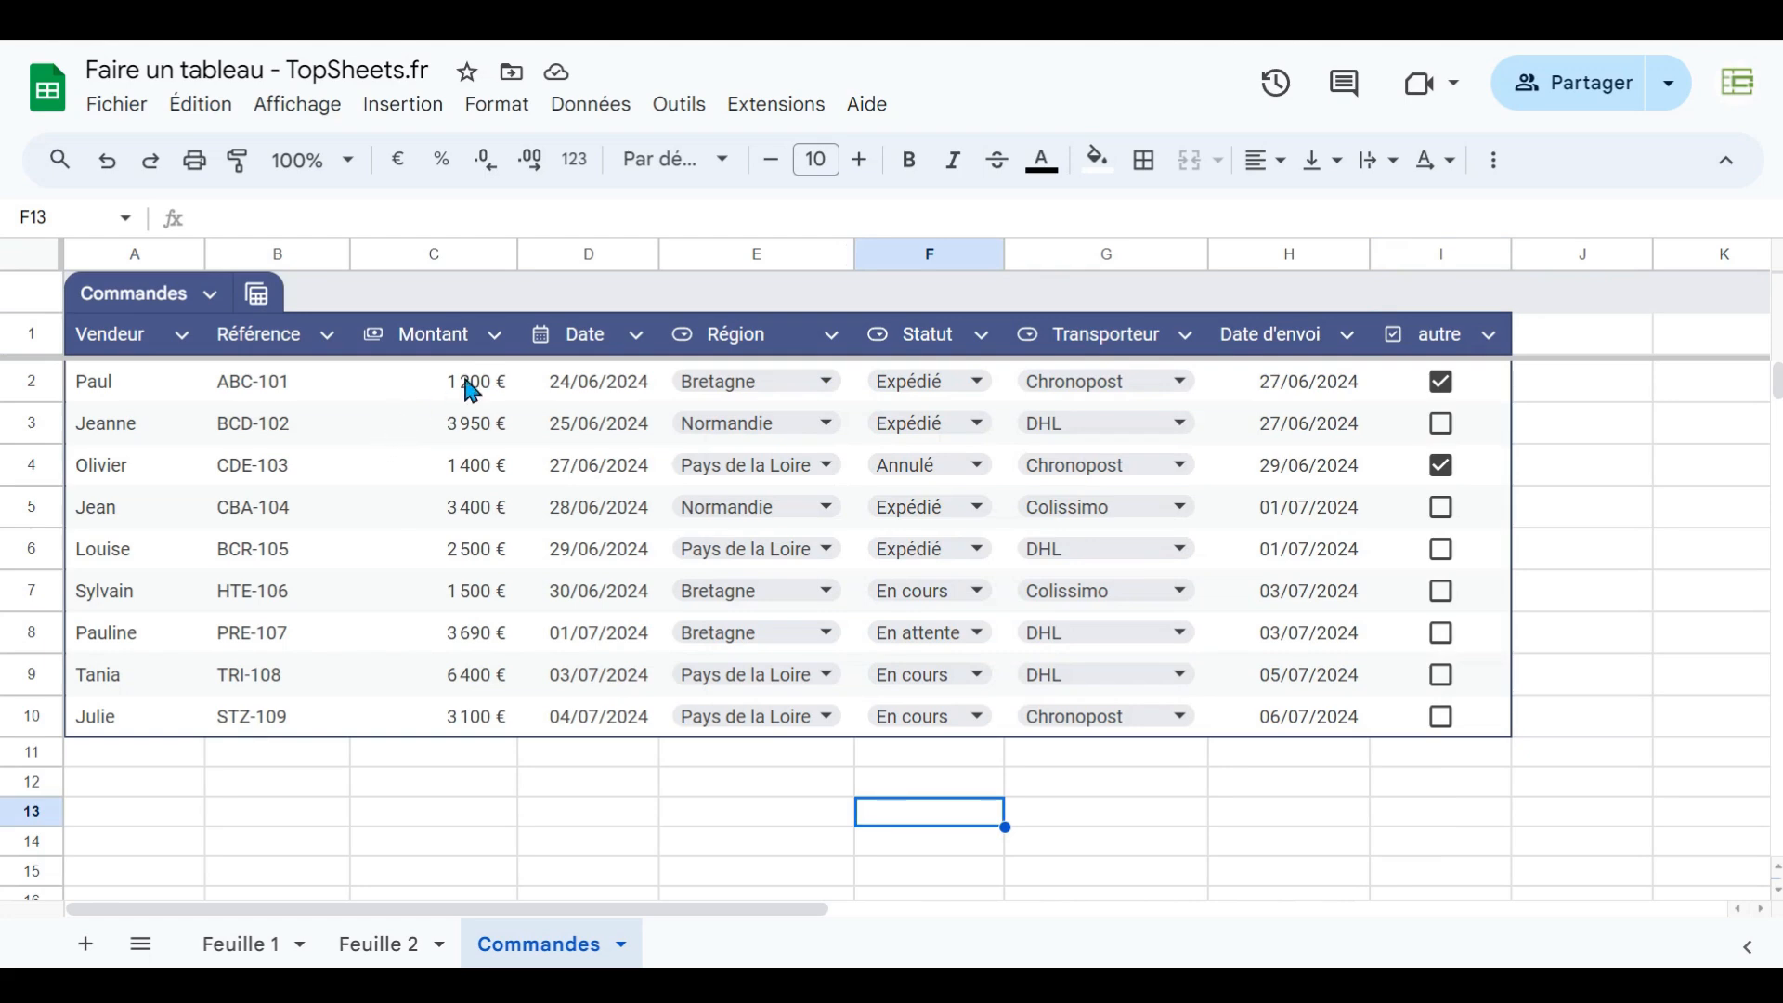
- Delete column I holding the autre checkbox column
left_click(1404, 255)
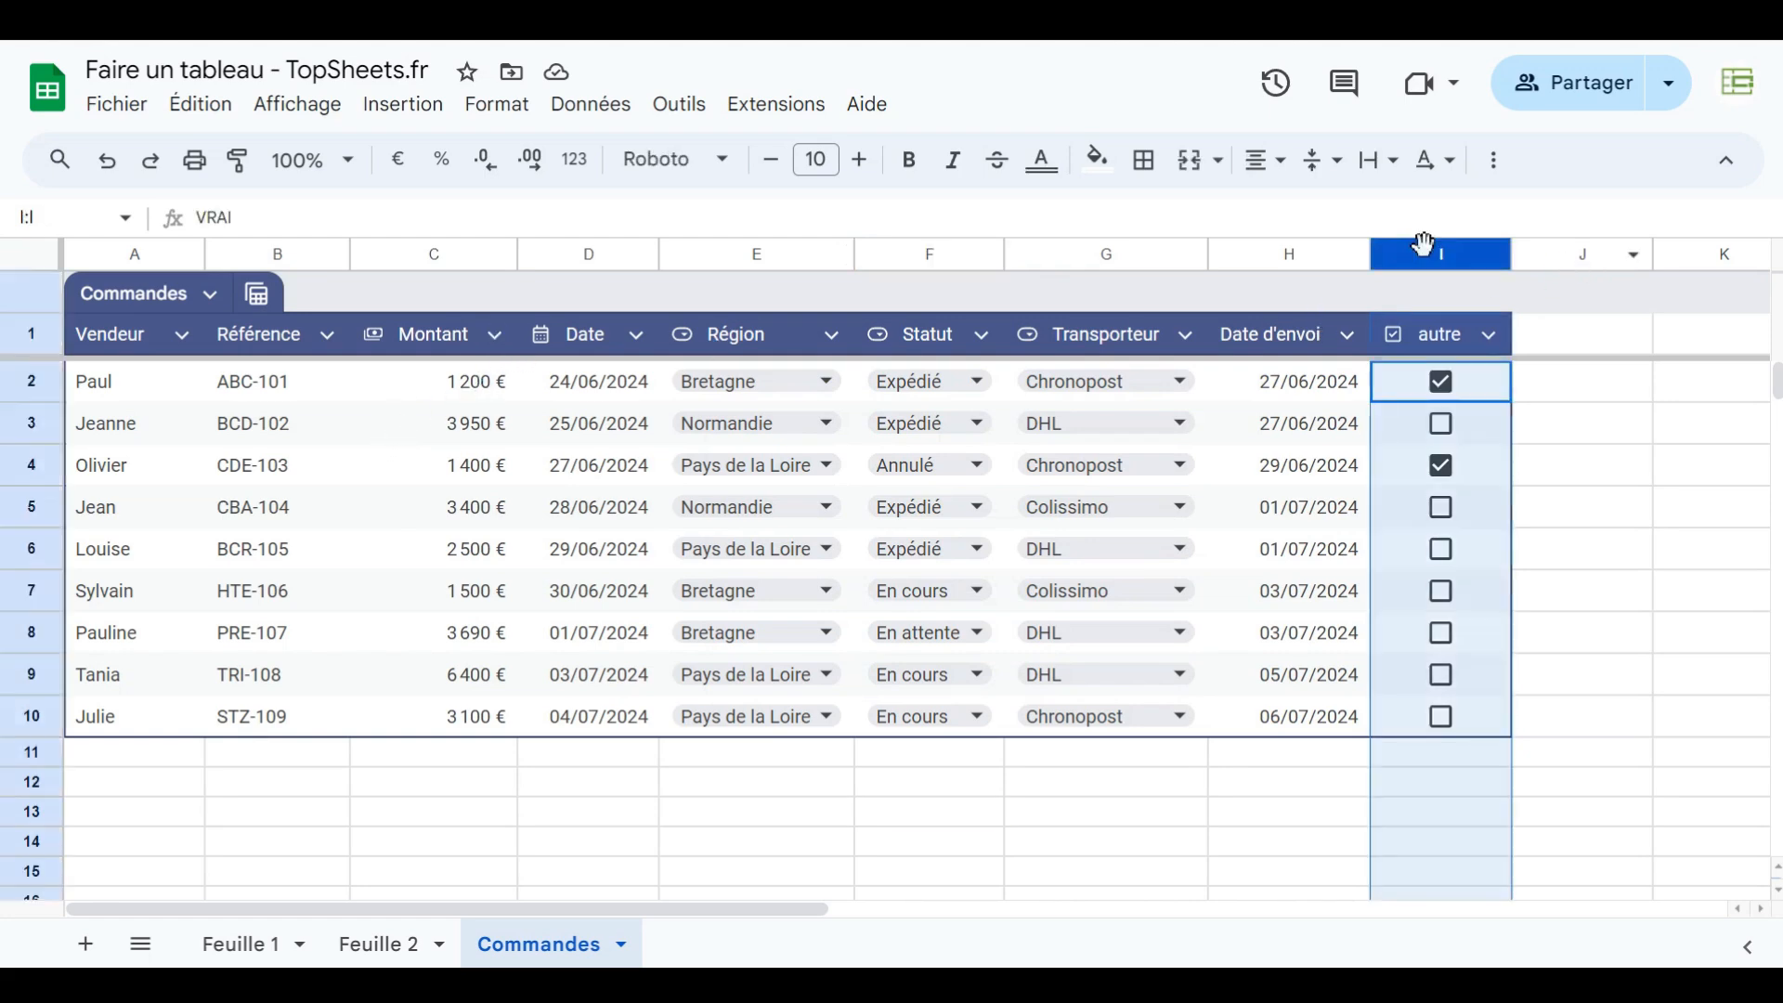
right_click(1424, 250)
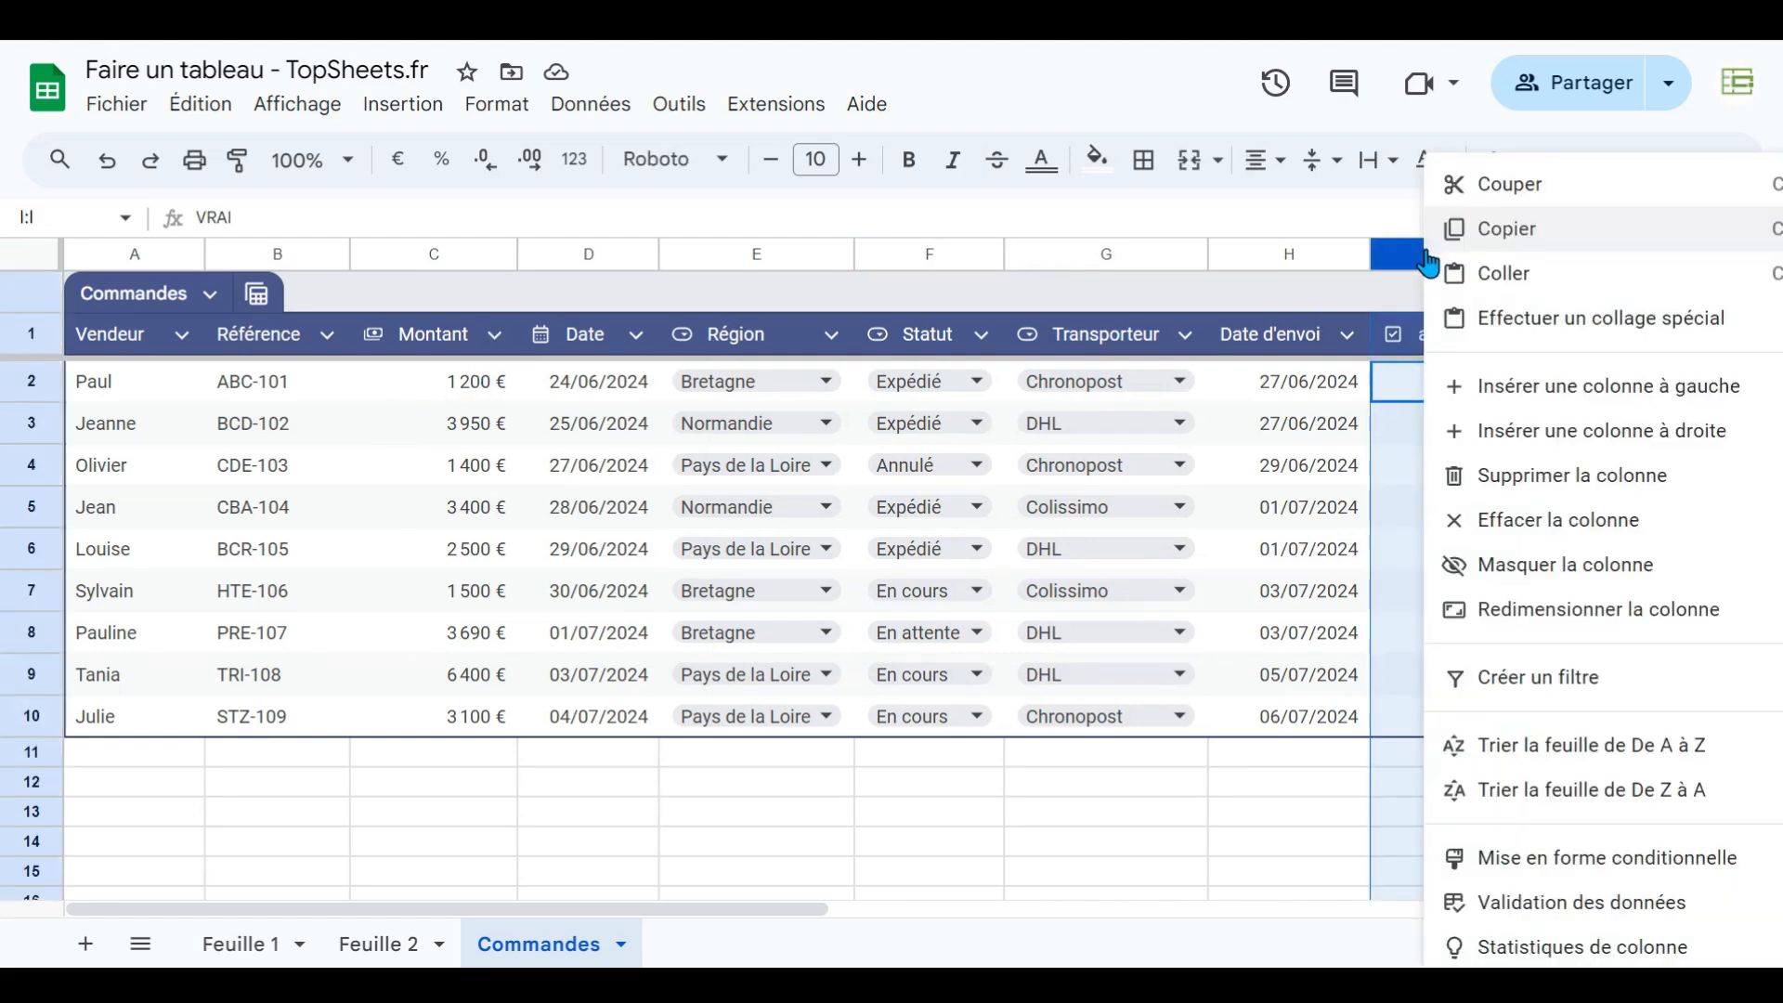
left_click(1522, 476)
- Open the Montant column's filter options and examine the filter by condition and filter by values sections
left_click(502, 336)
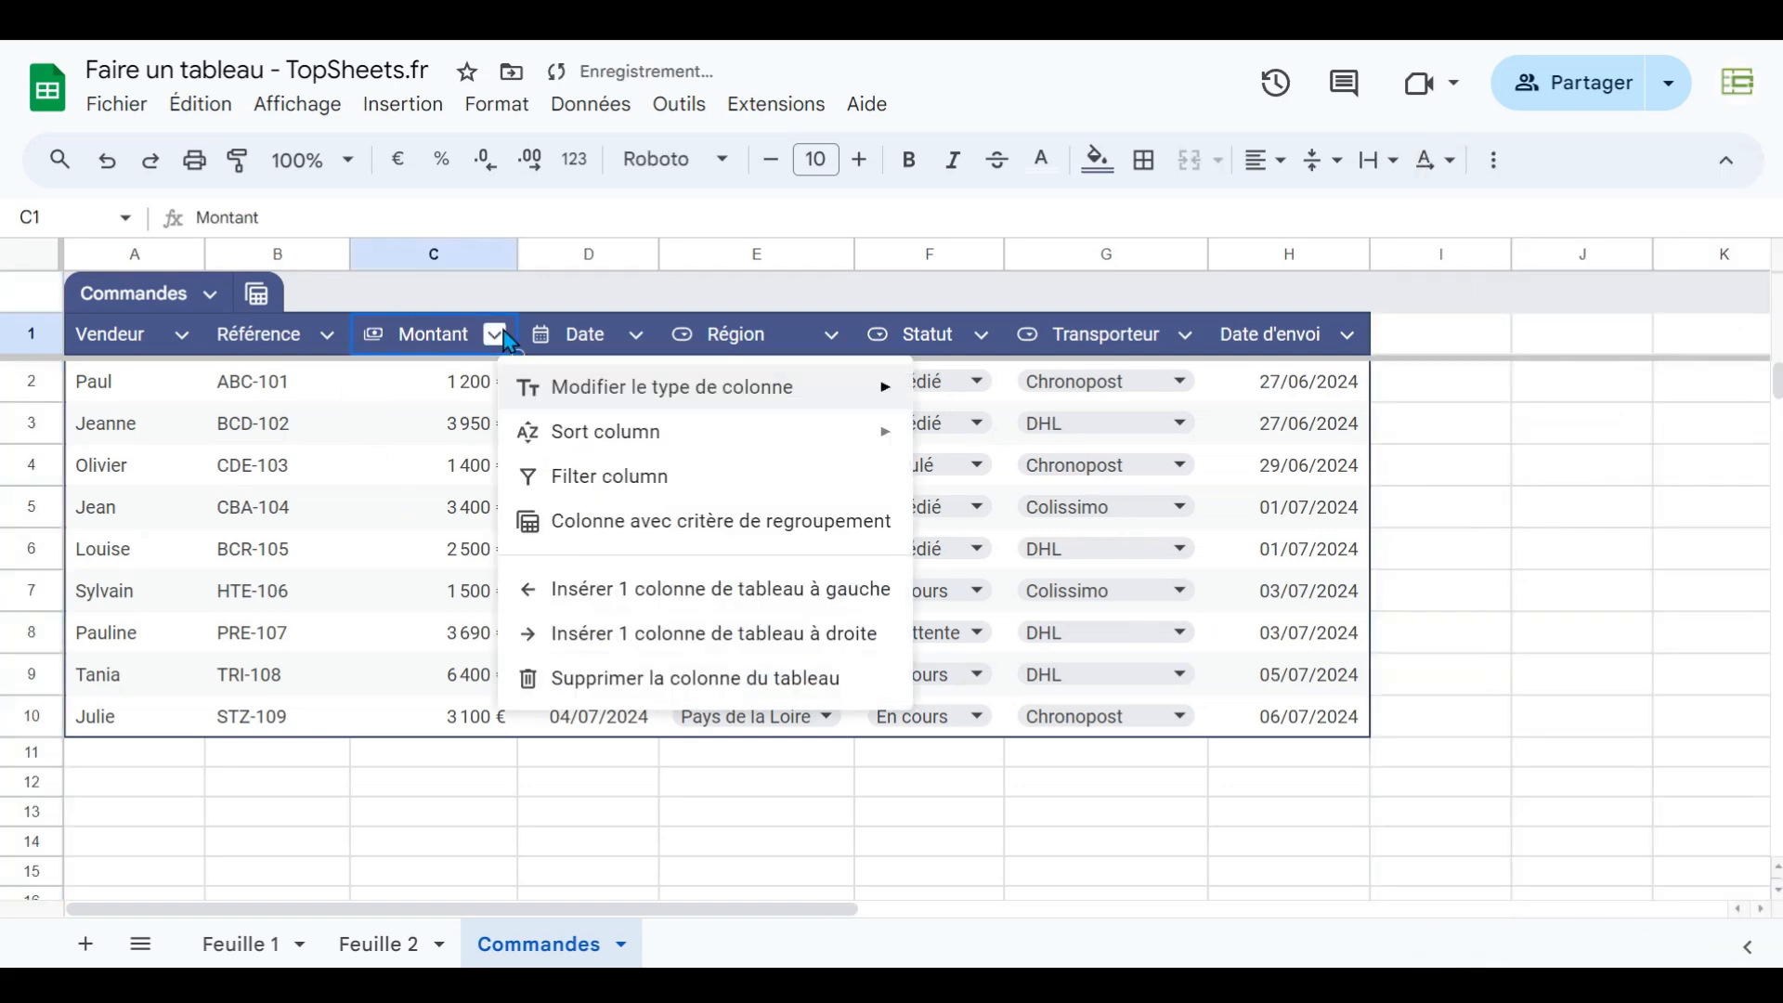
mouse_move(556, 408)
mouse_move(572, 442)
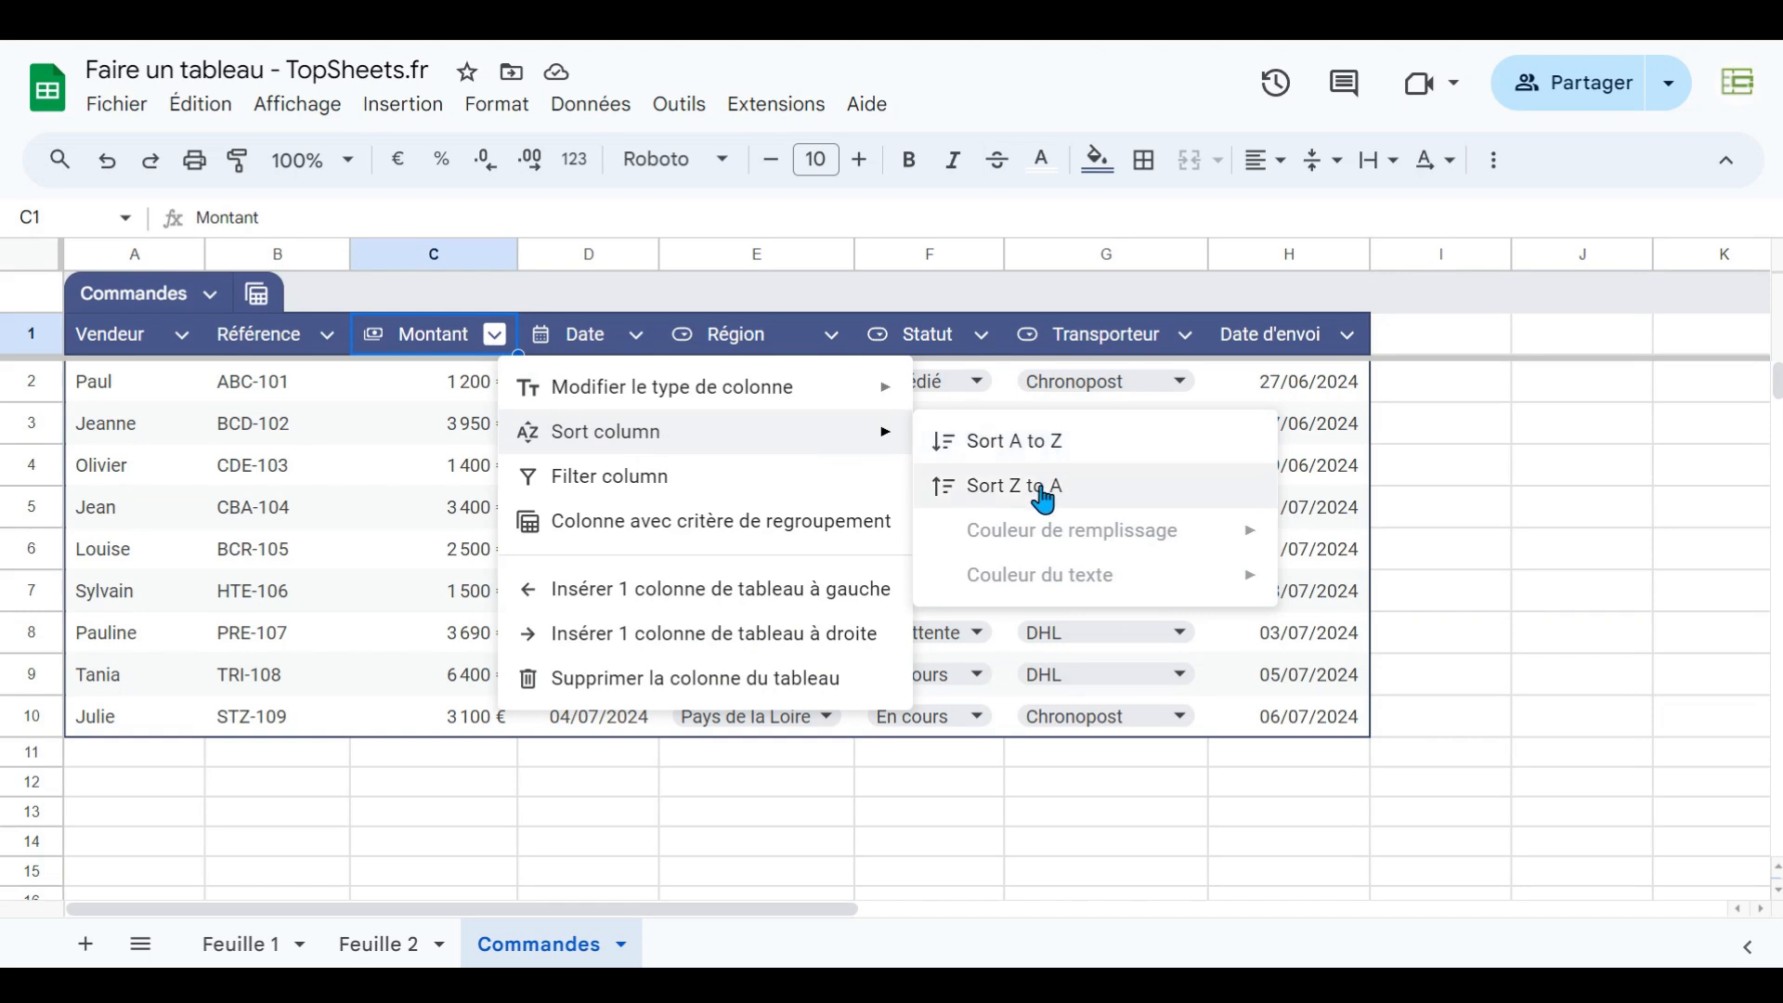
left_click(614, 478)
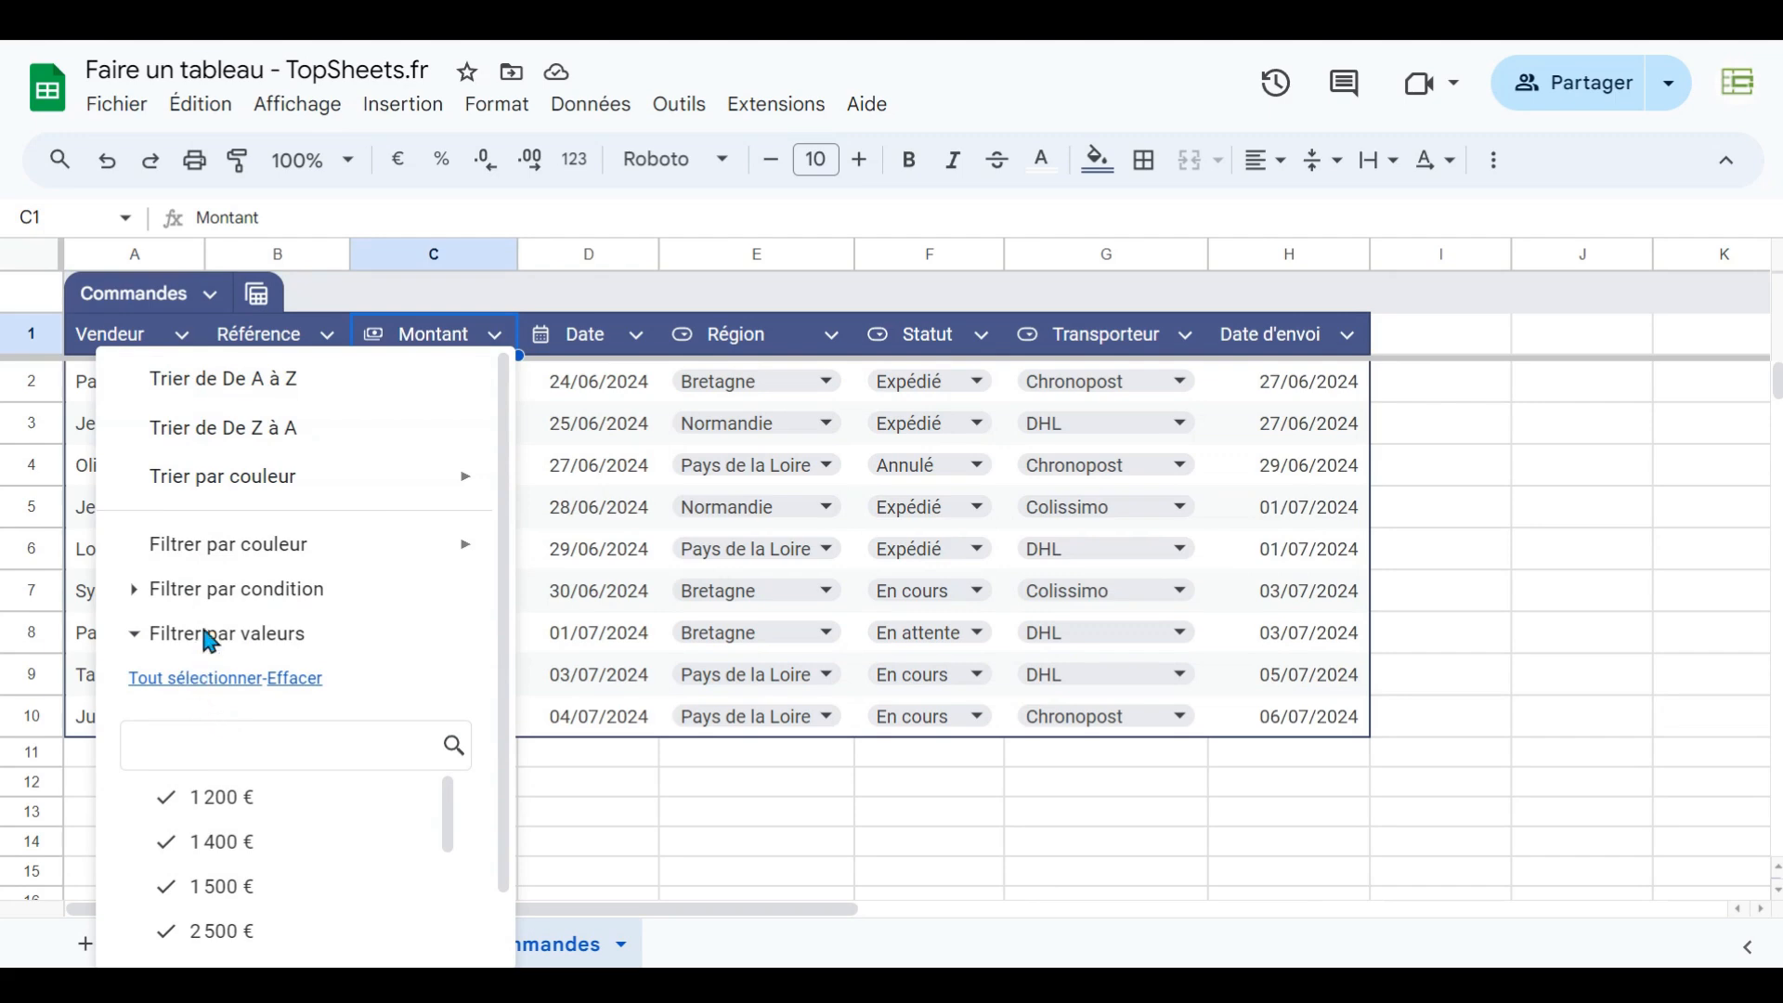
left_click(137, 591)
left_click(139, 594)
left_click(140, 635)
left_click(497, 337)
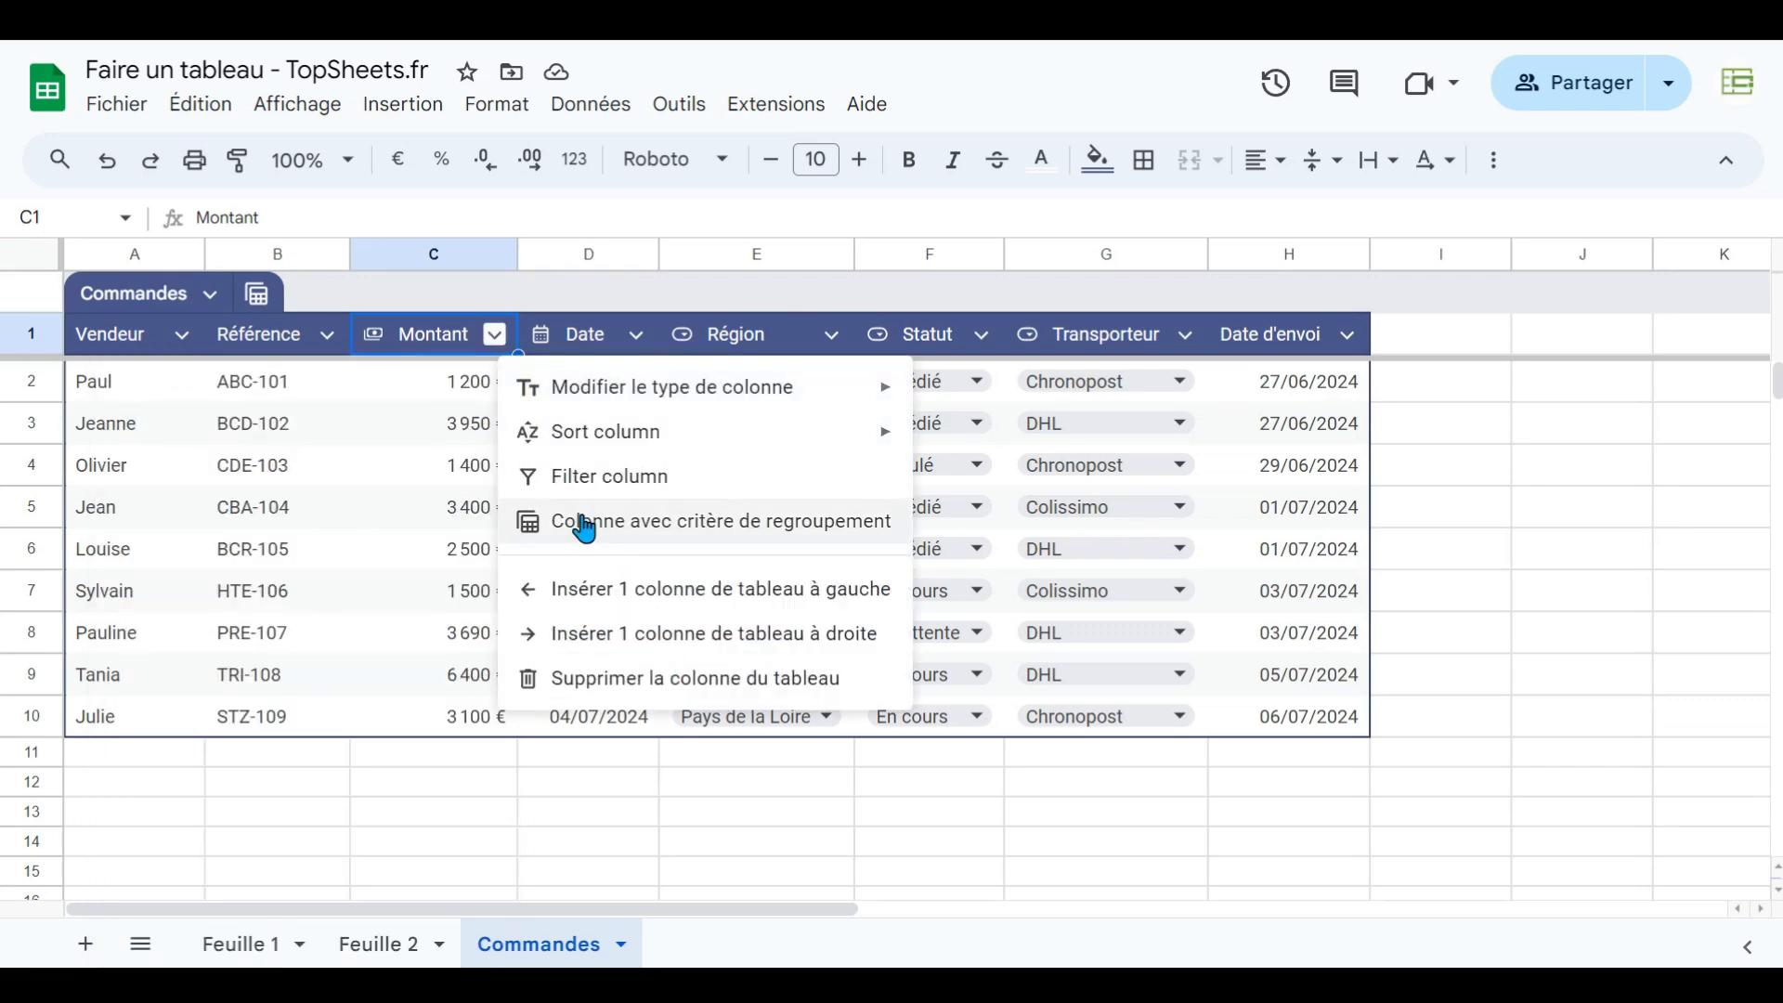
left_click(750, 325)
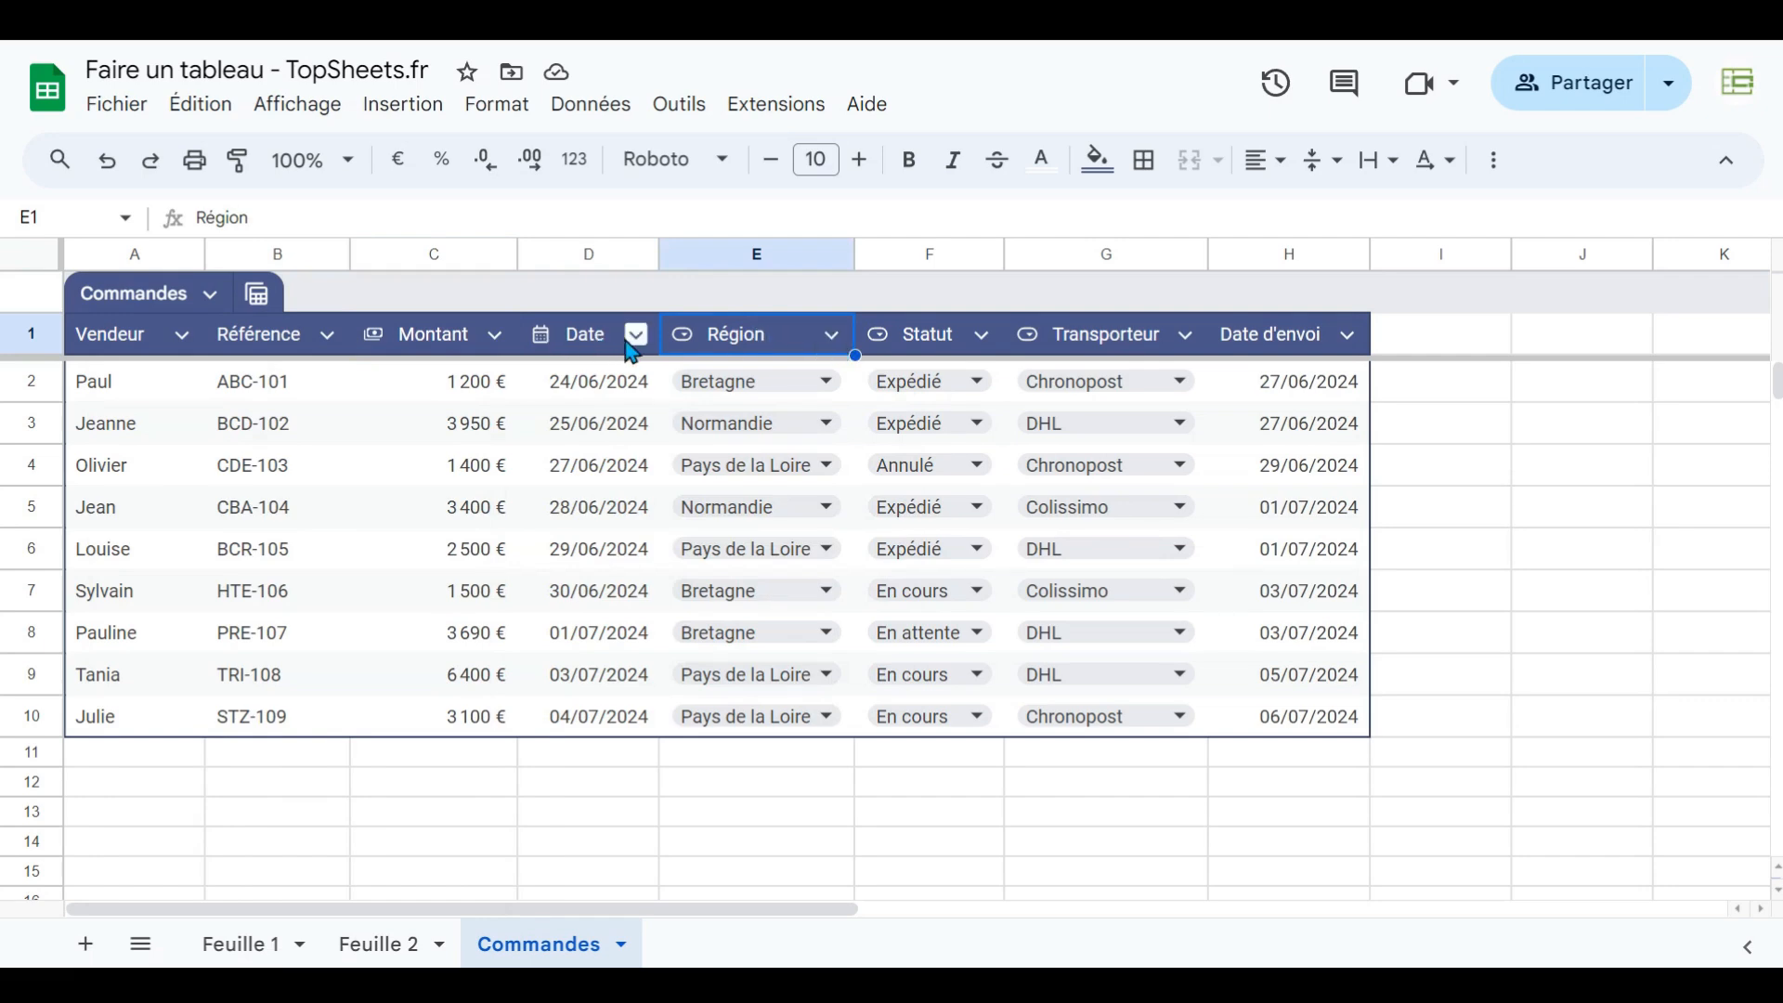
- Group the table by the Région column in a temporary view and dismiss the tip
left_click(840, 338)
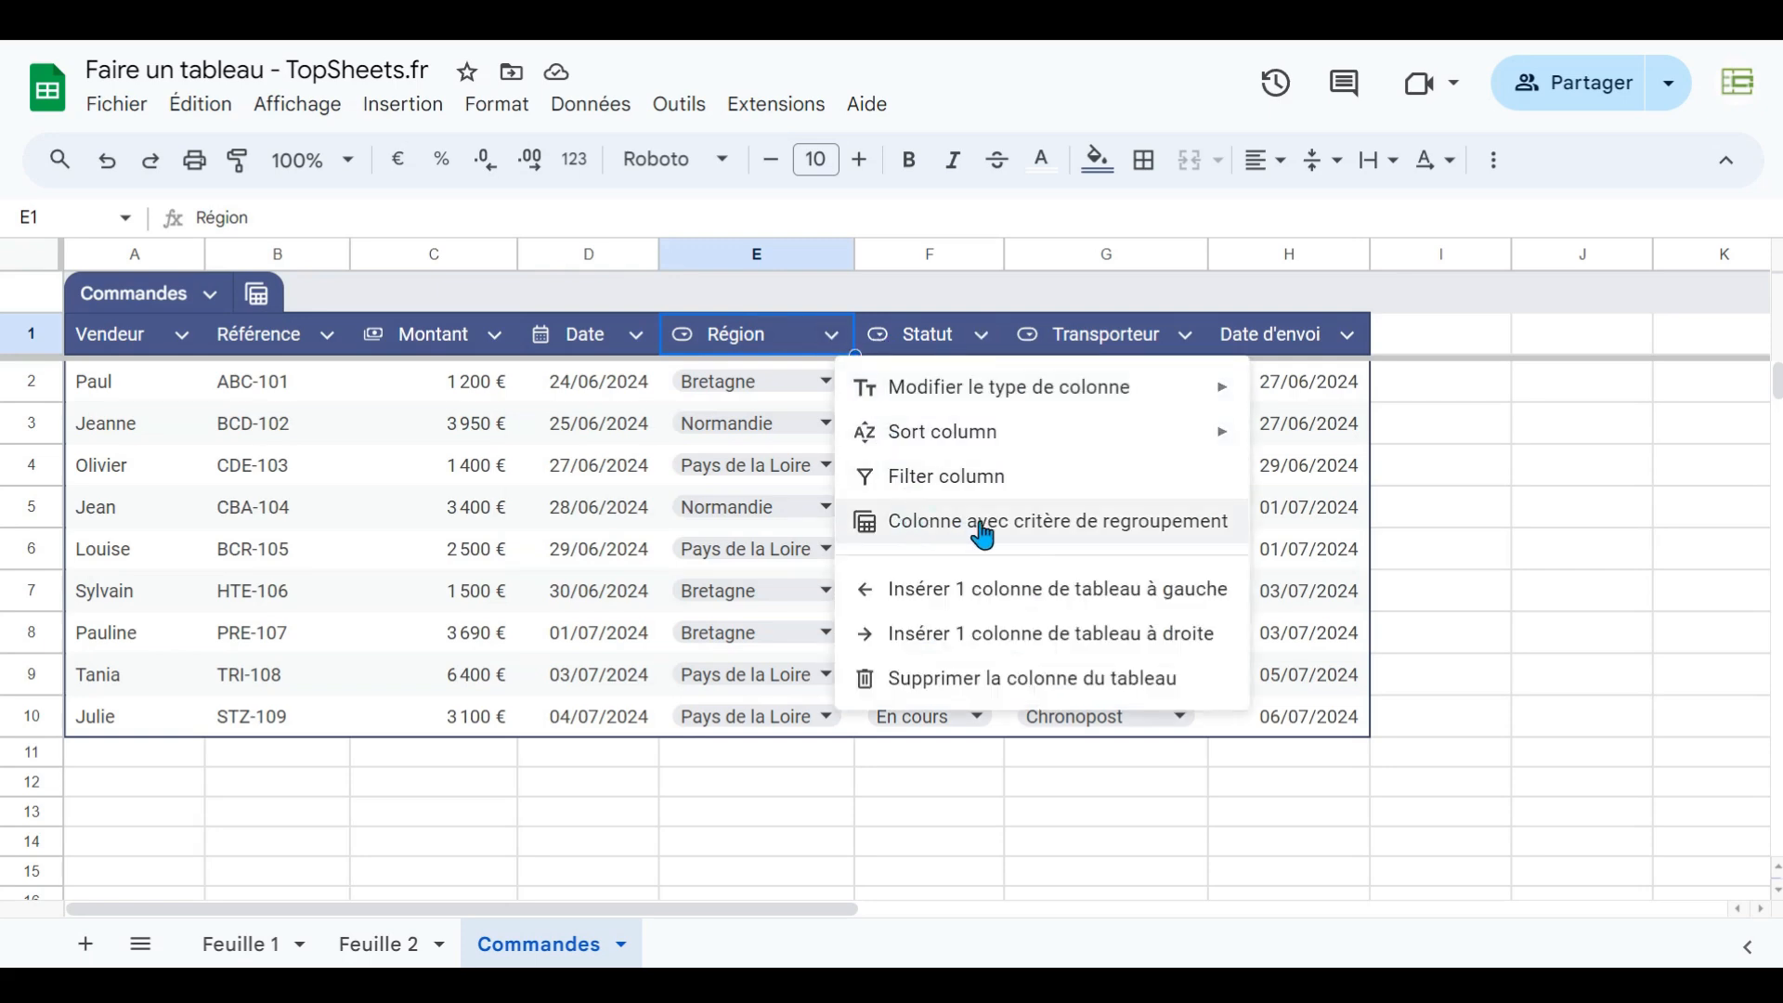
left_click(1032, 536)
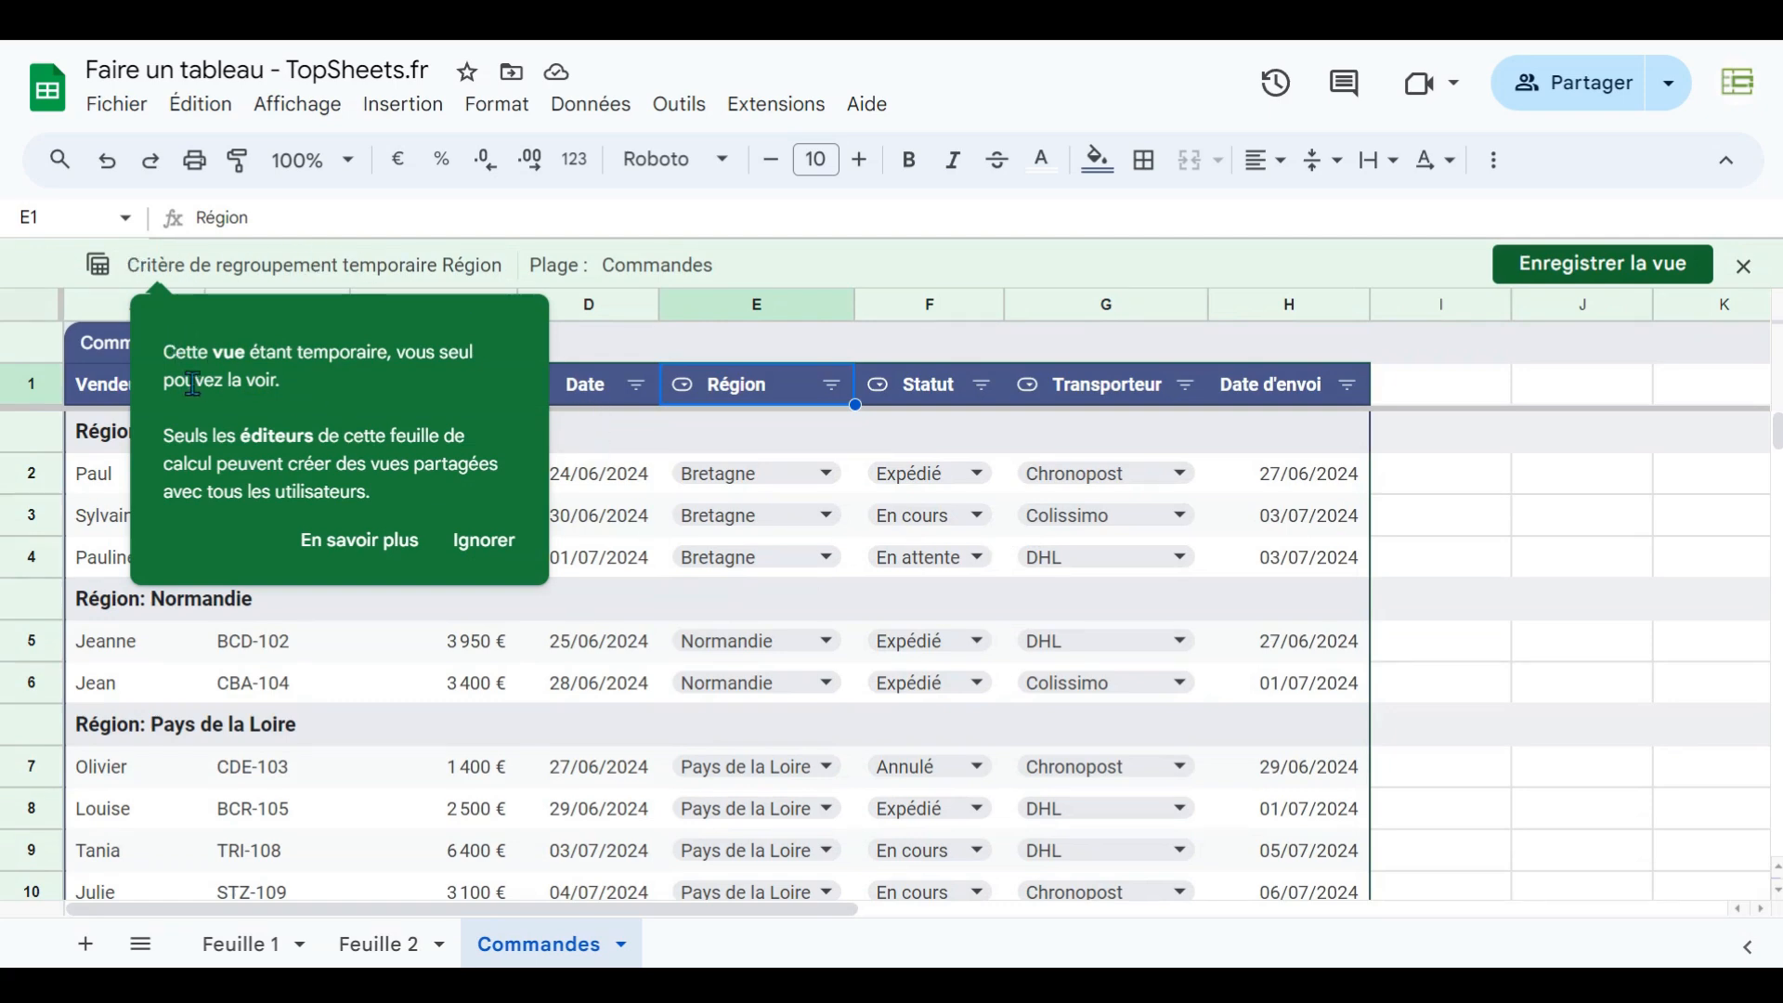
left_click(485, 542)
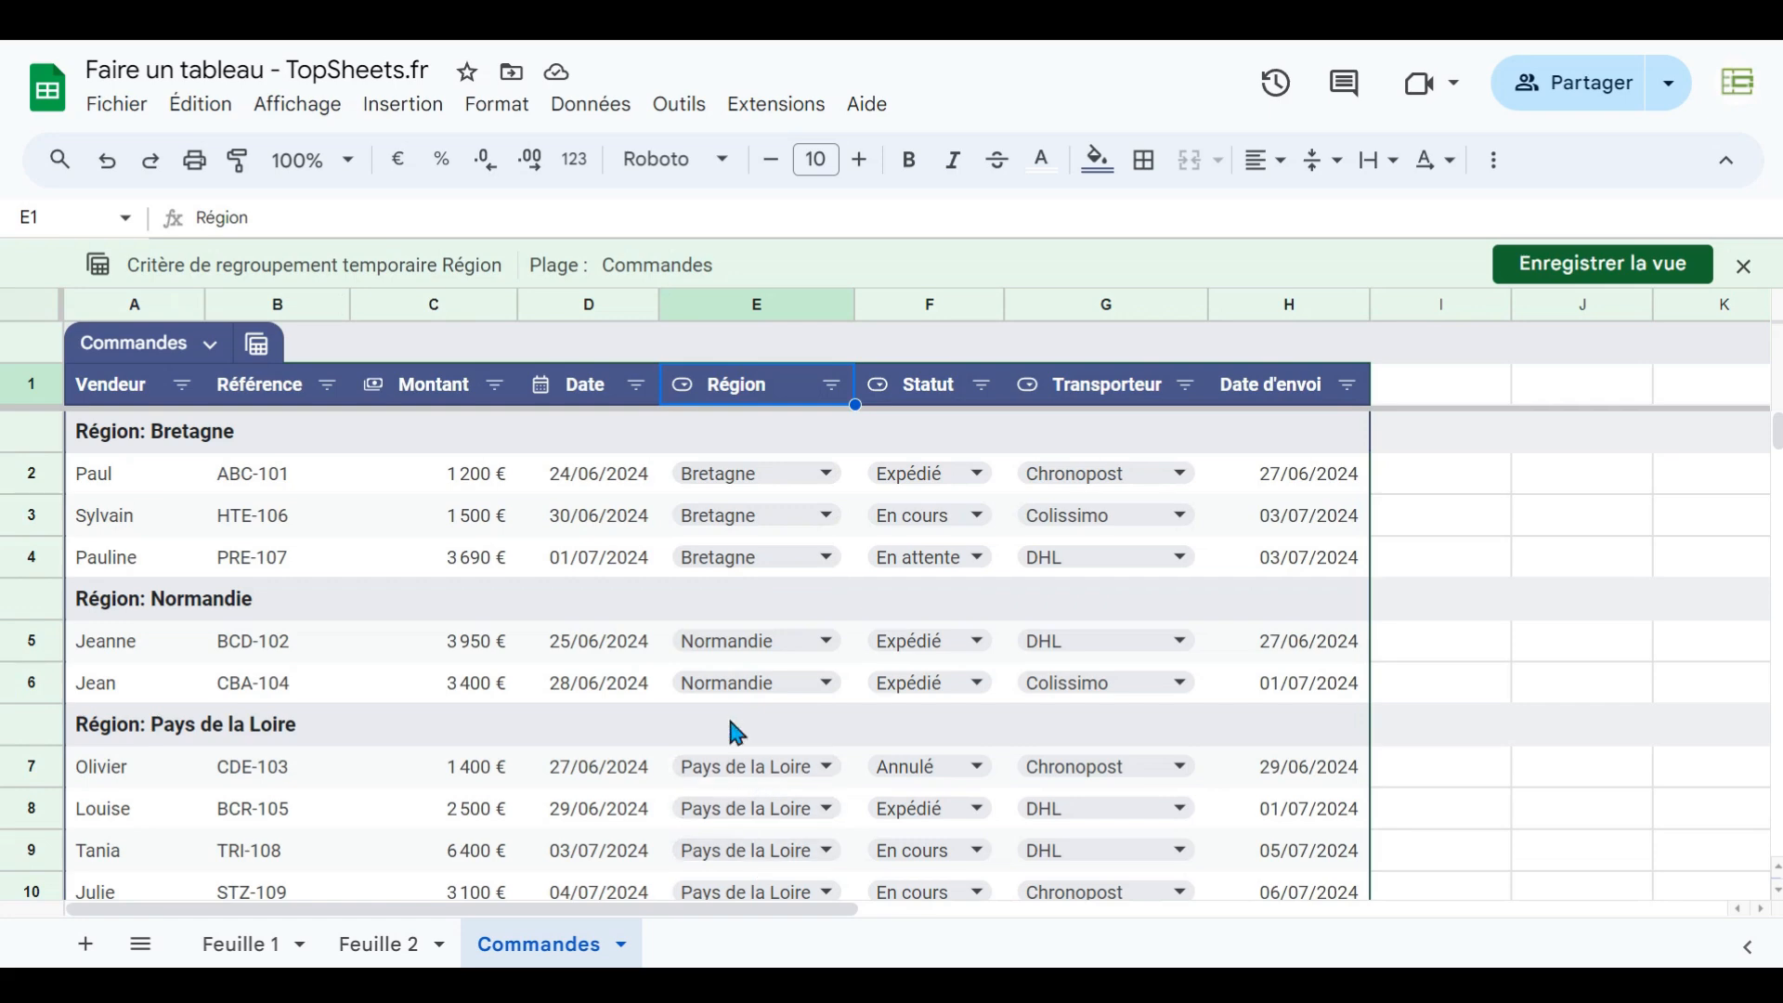
- Filter the grouped view by Région to show only Bretagne, unticking Normandie and Pays de la Loire
scroll(727, 655, "down", 3)
scroll(727, 655, "up", 3)
left_click(832, 385)
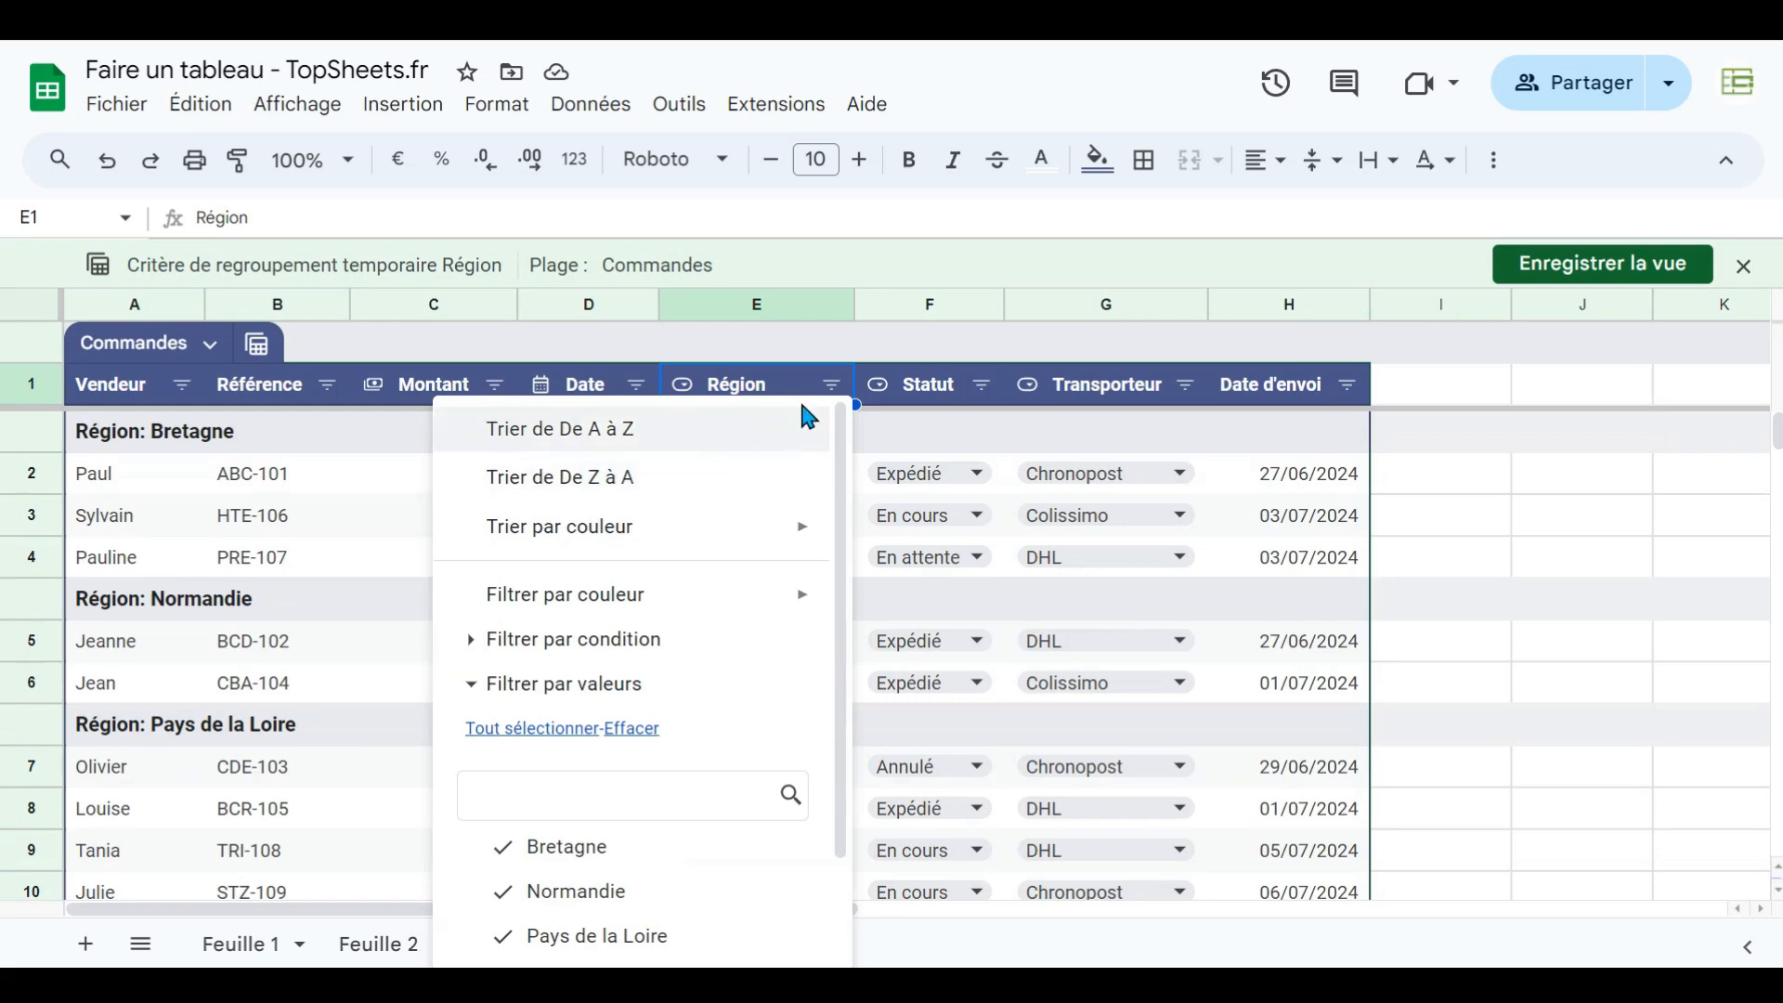
left_click(822, 370)
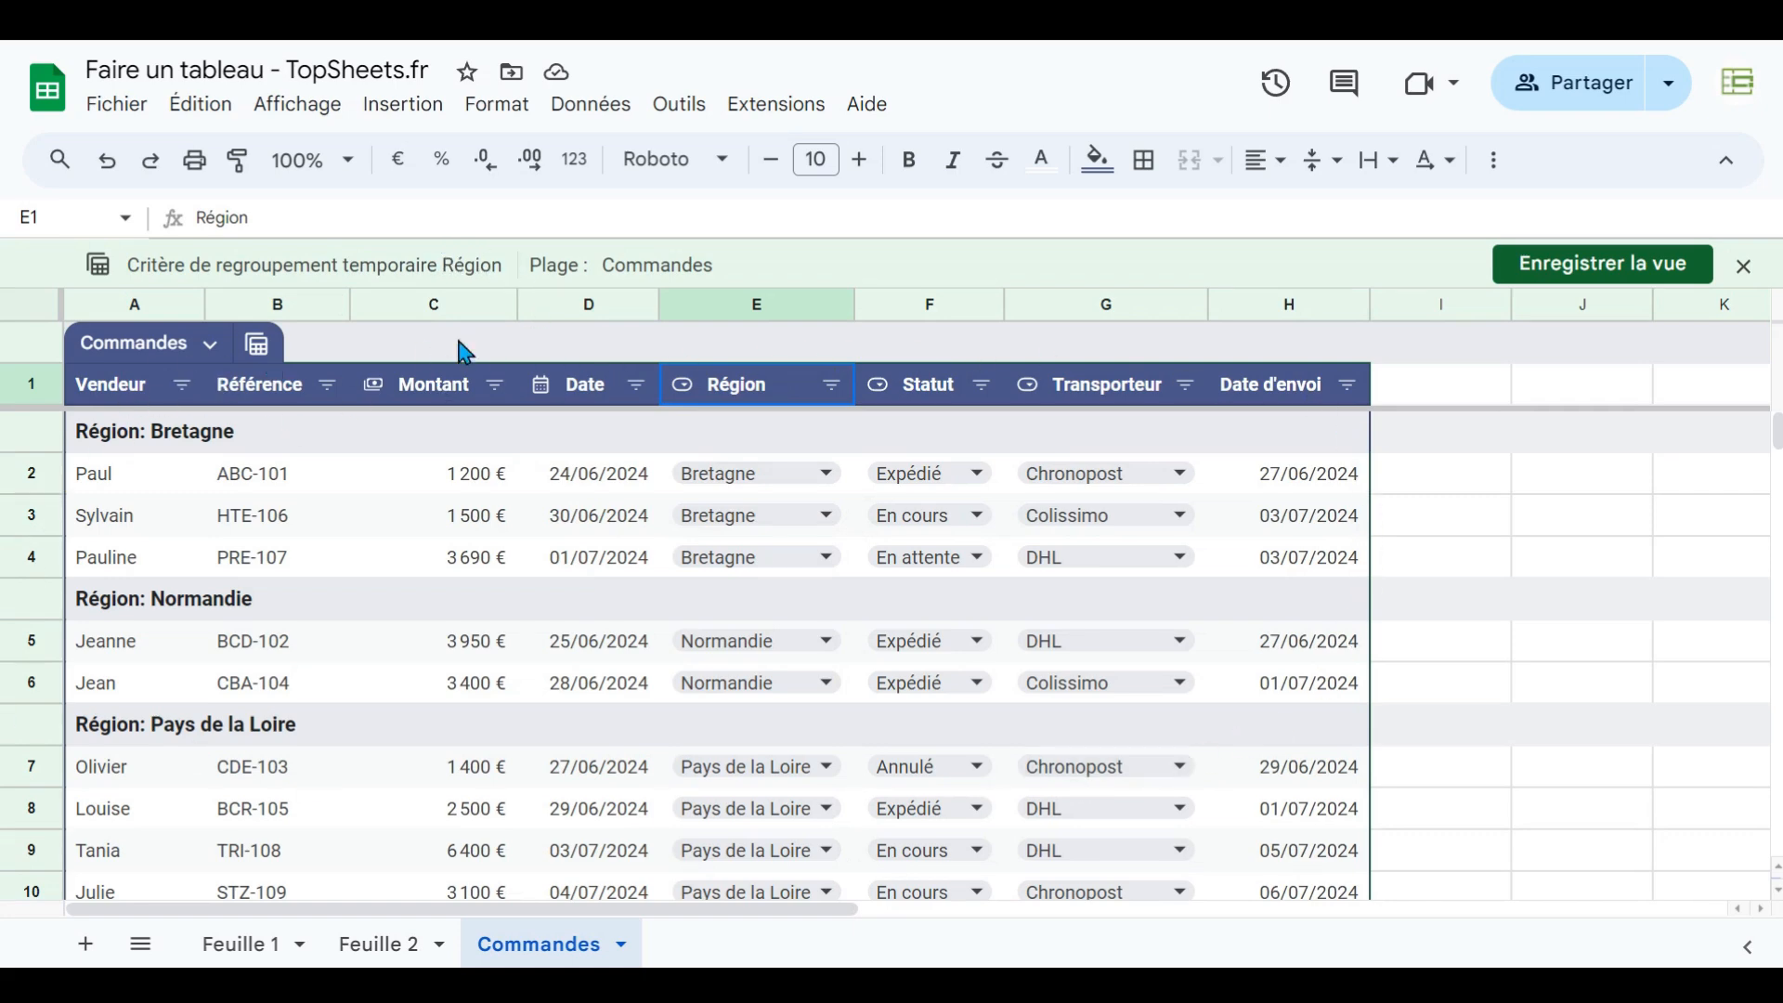
left_click(833, 388)
left_click(500, 899)
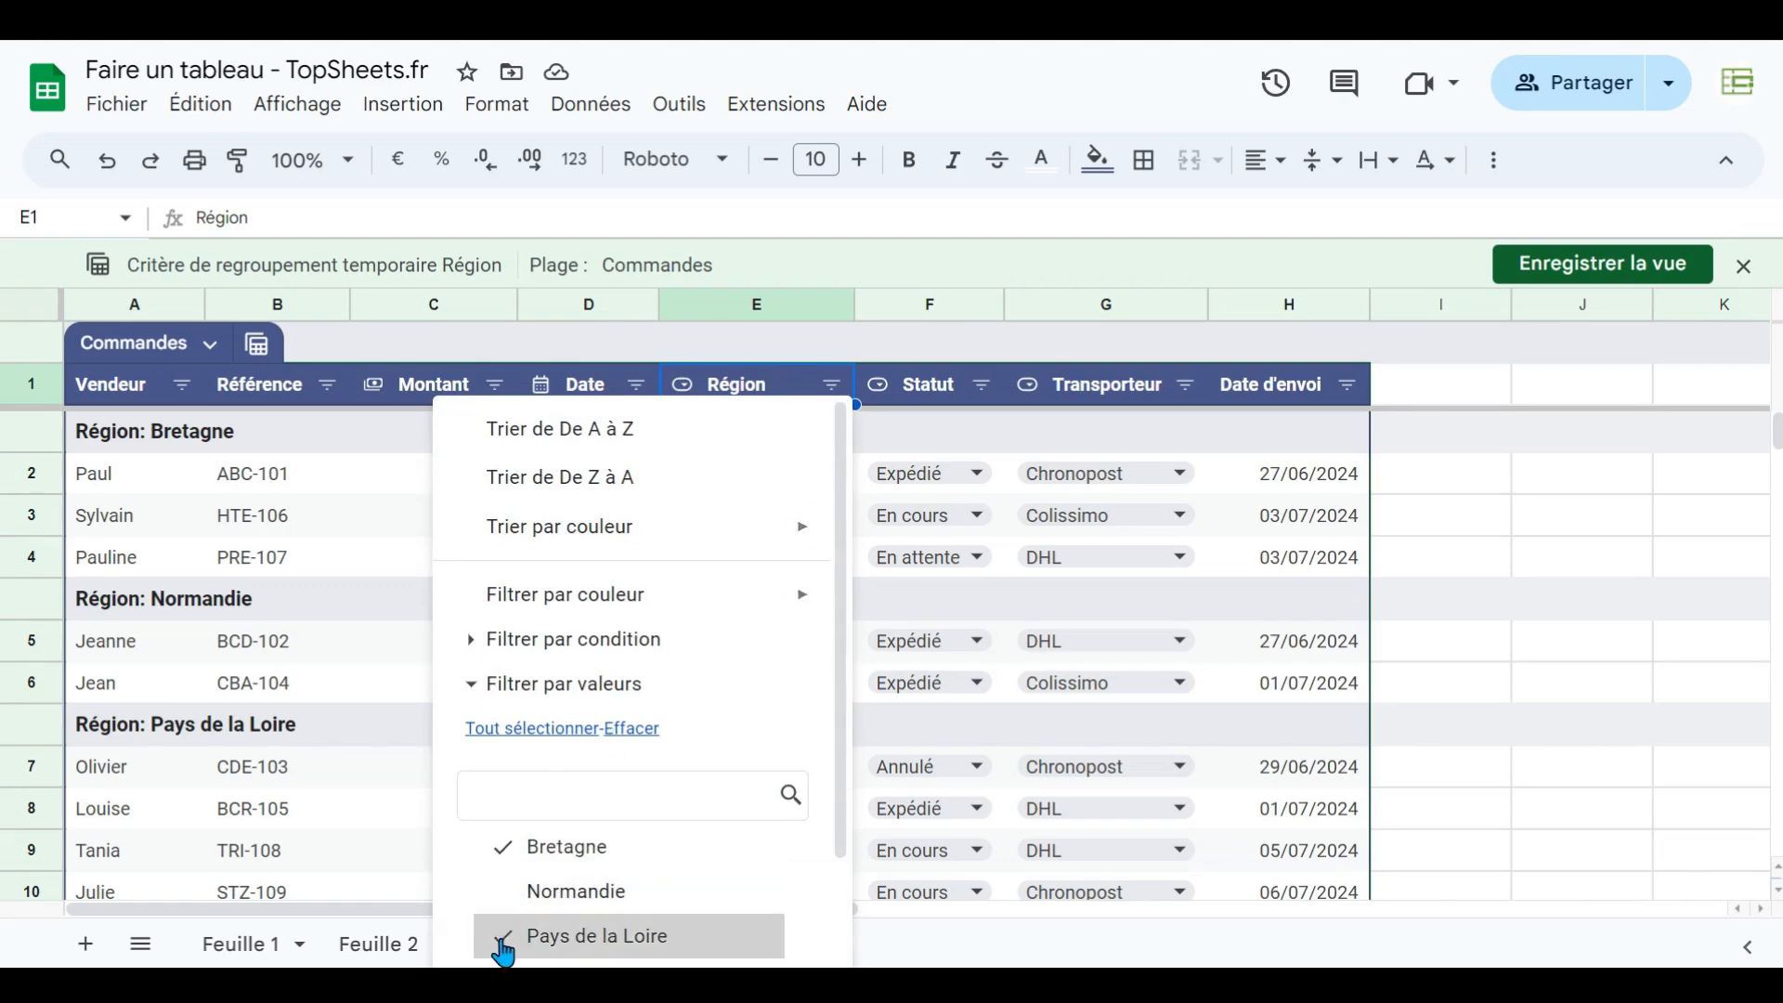
left_click(503, 938)
scroll(609, 790, "down", 2)
left_click(754, 925)
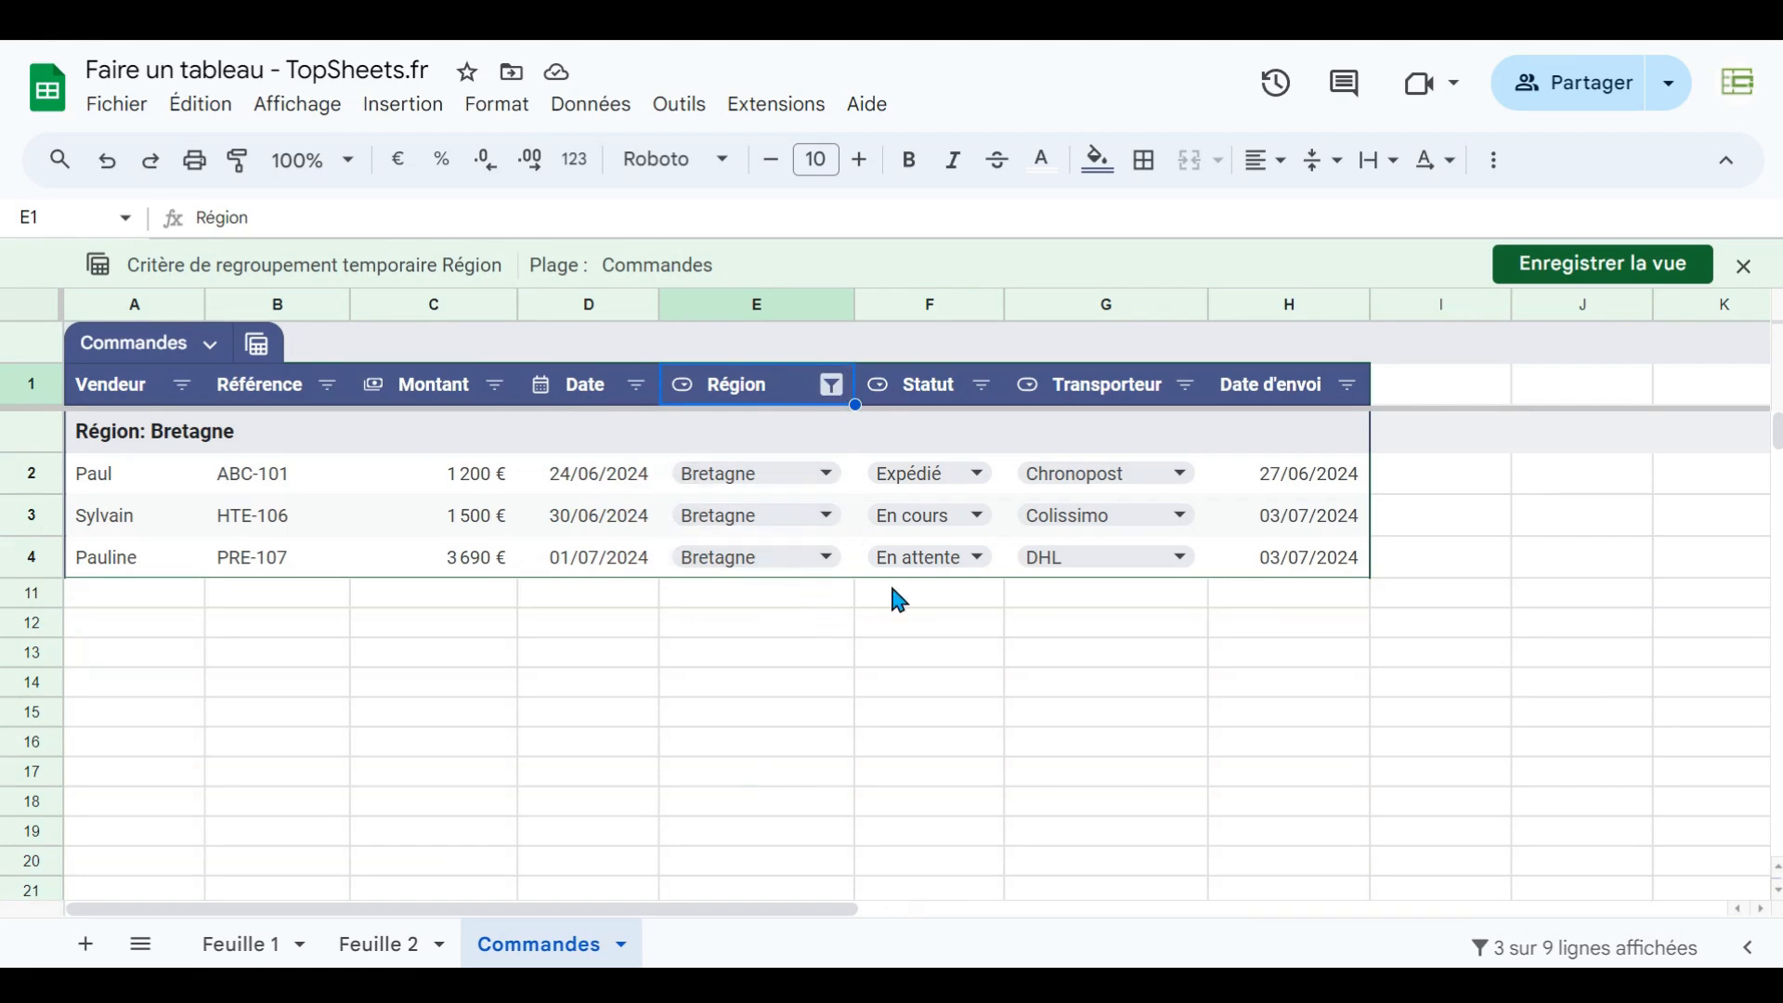
- Re-tick Normandie and Pays de la Loire in the Région filter
left_click(832, 390)
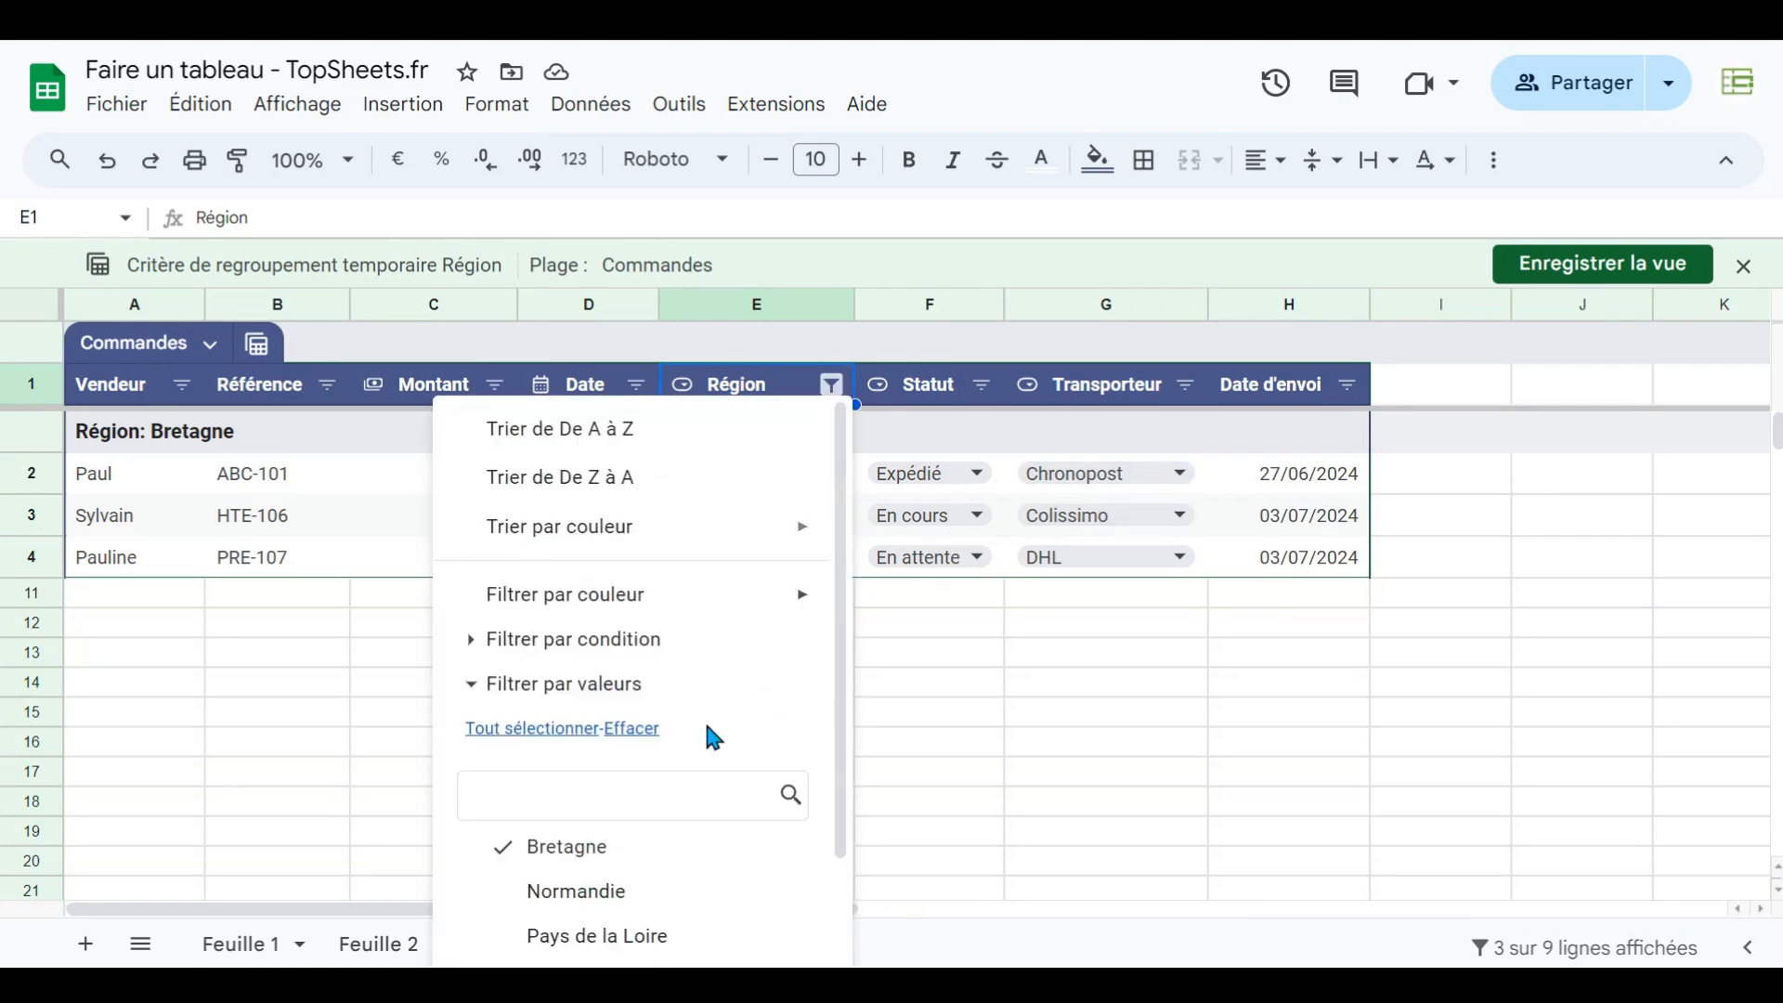
left_click(560, 901)
left_click(558, 937)
scroll(644, 843, "down", 3)
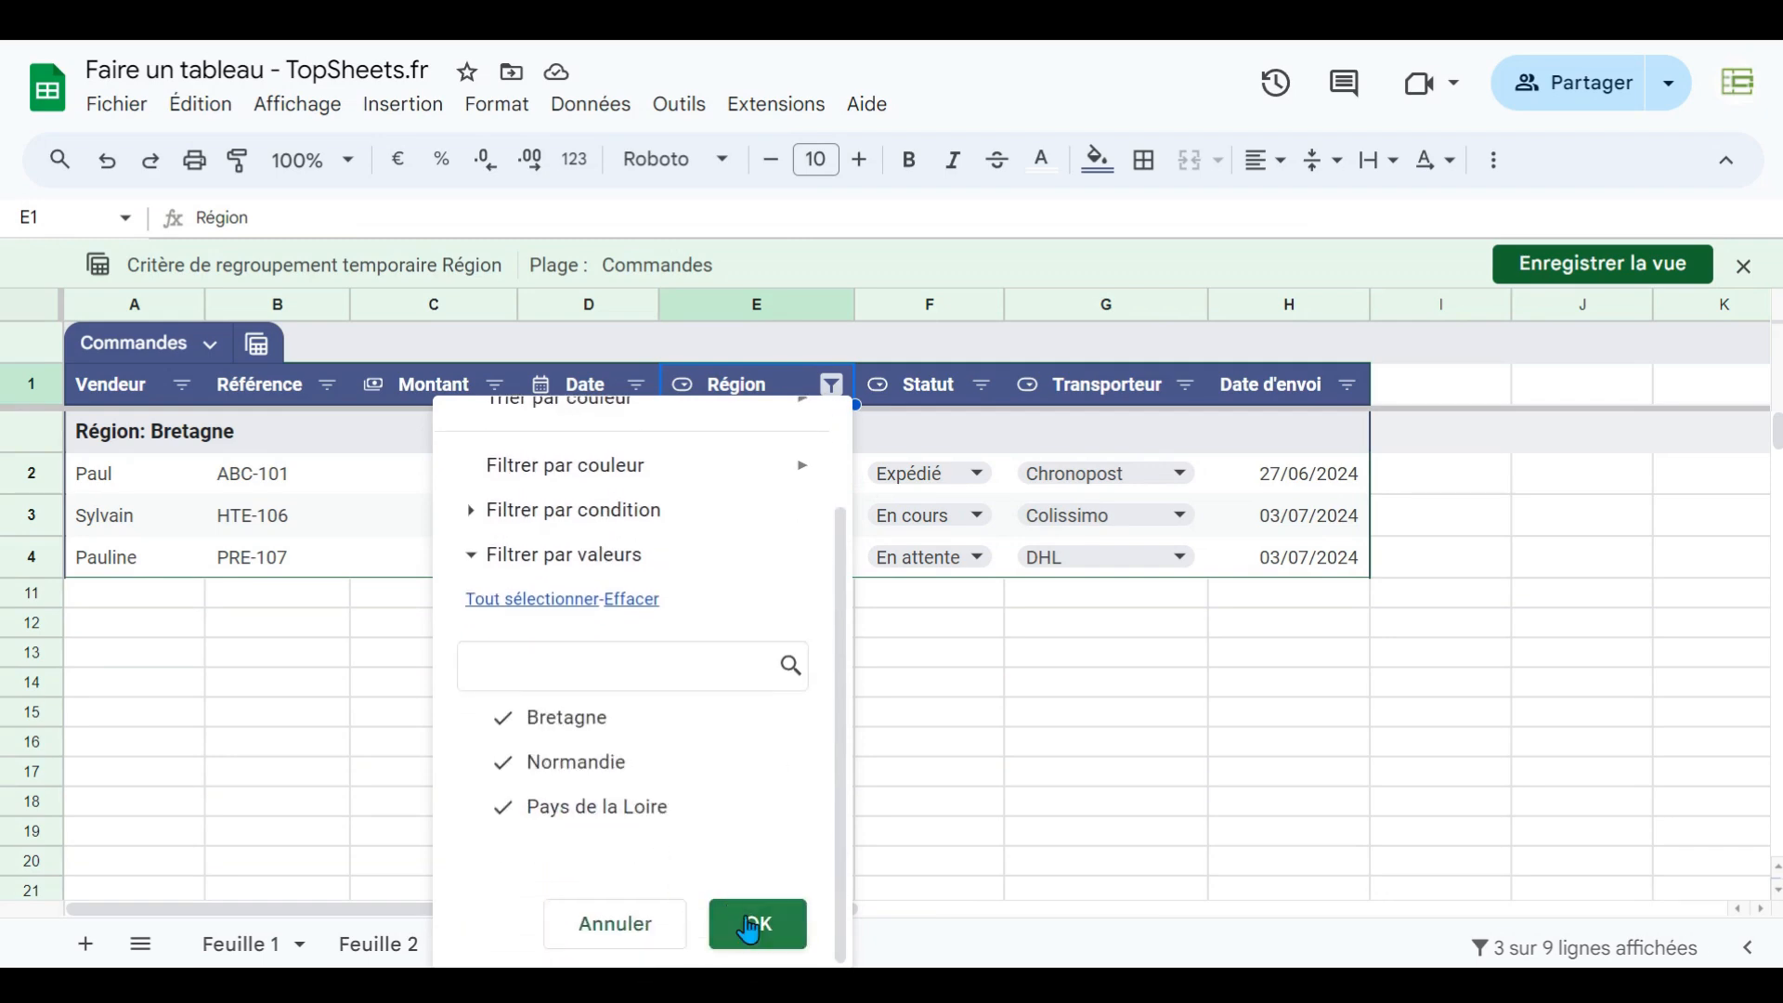
left_click(748, 923)
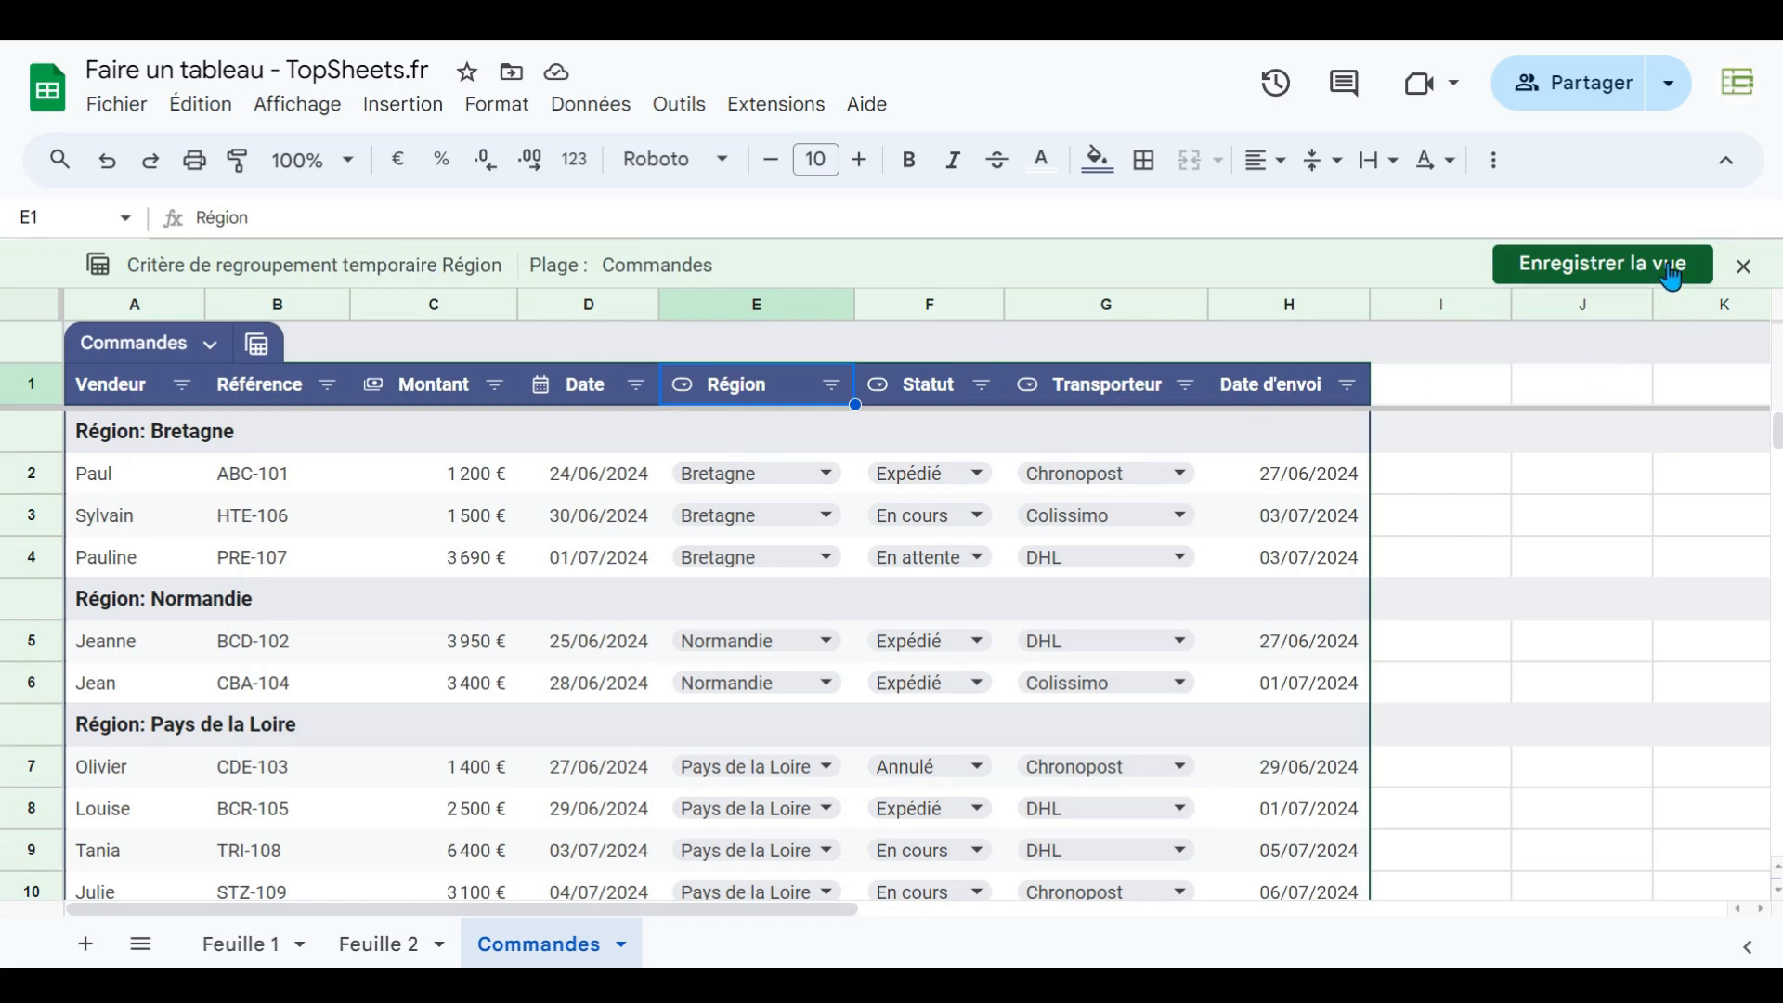
- Close the temporary grouped view without saving it
left_click(1748, 279)
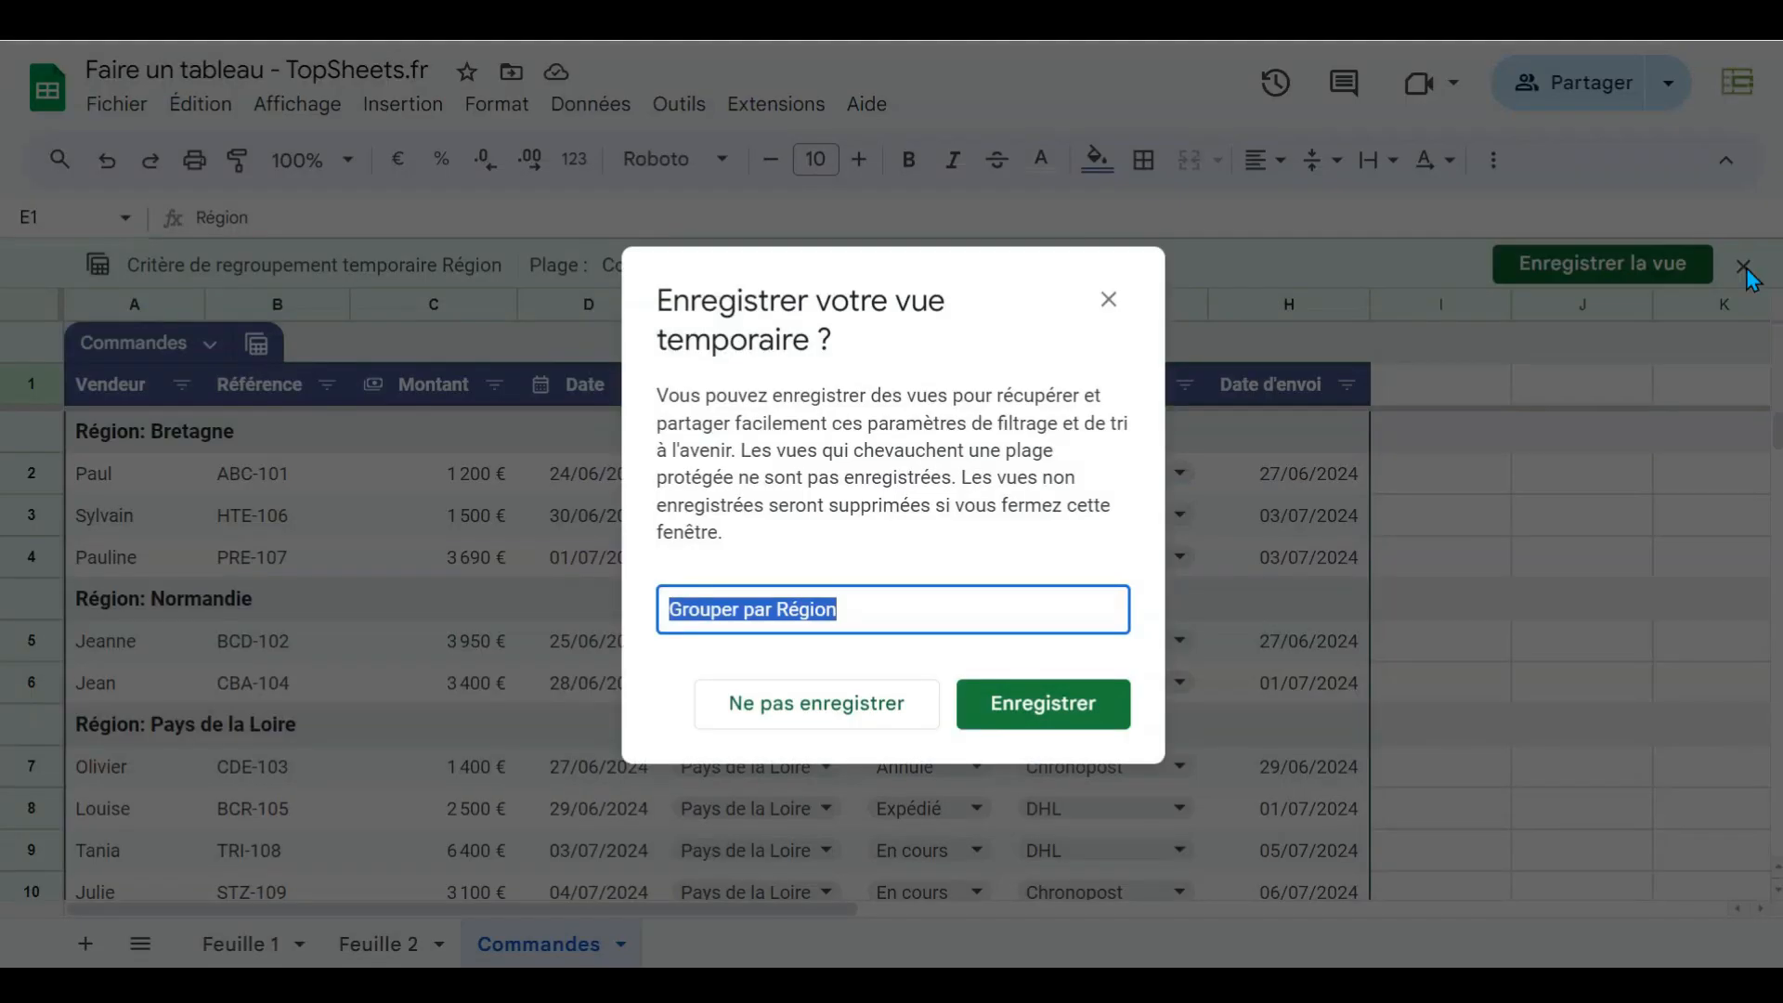
left_click(841, 711)
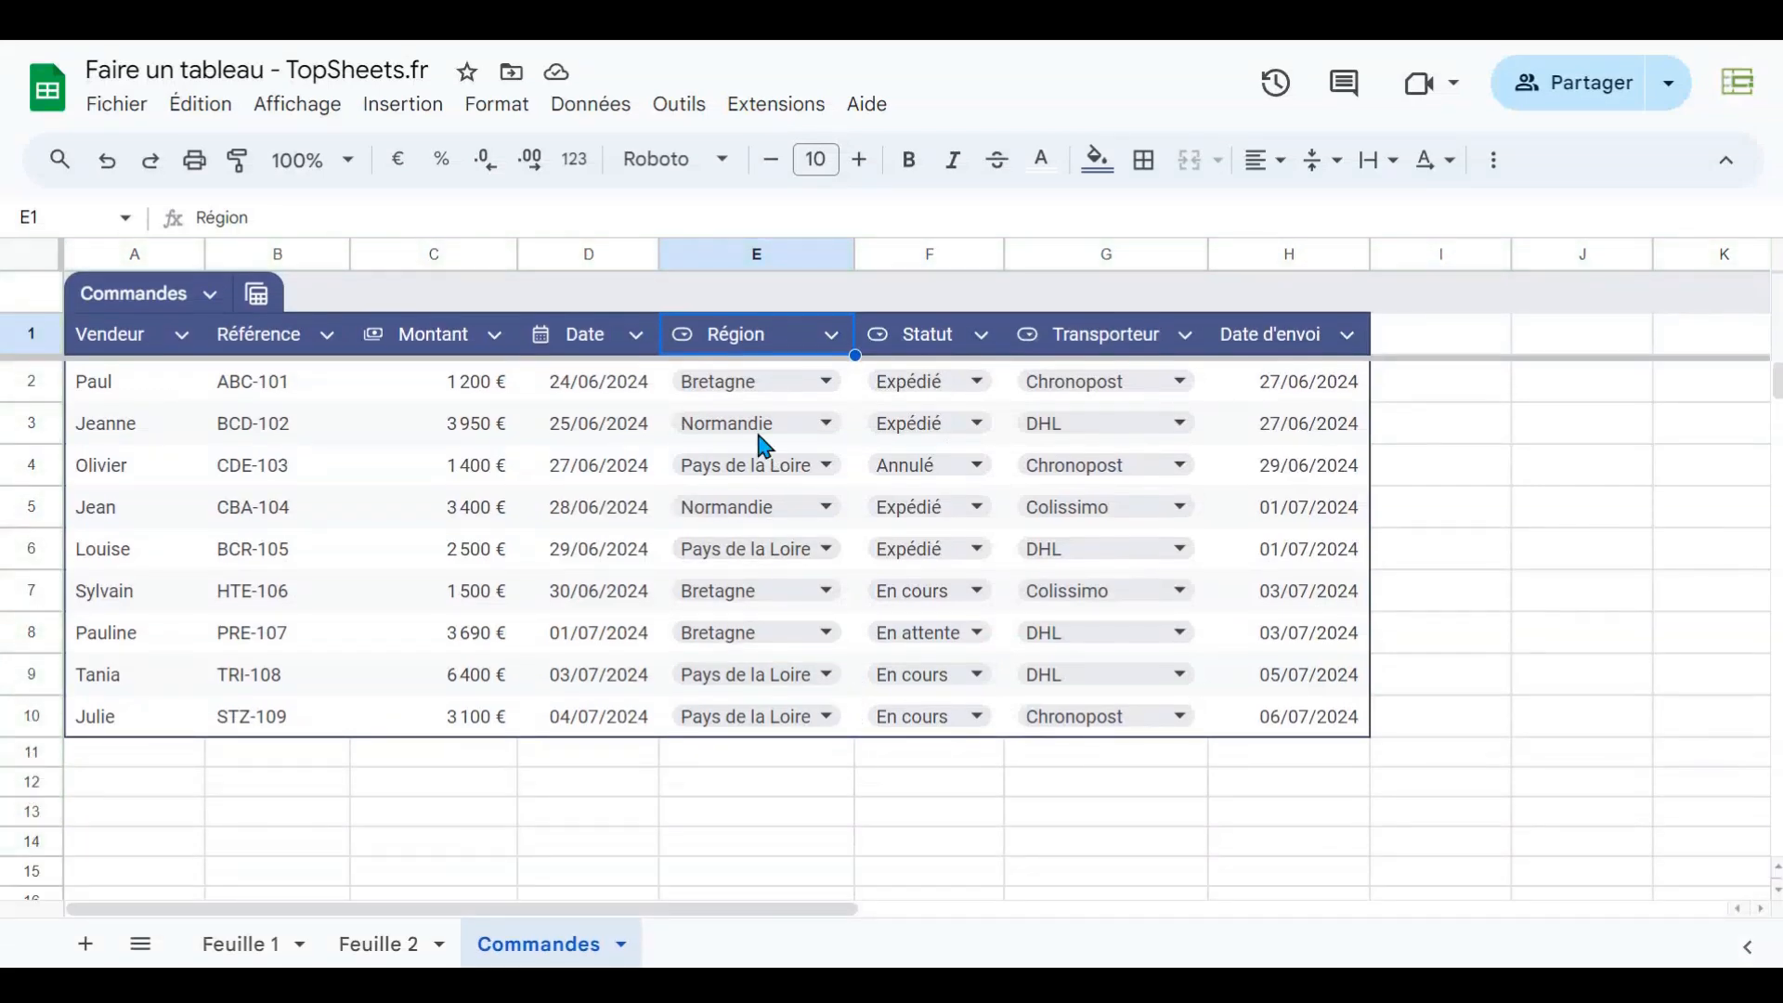
left_click(832, 336)
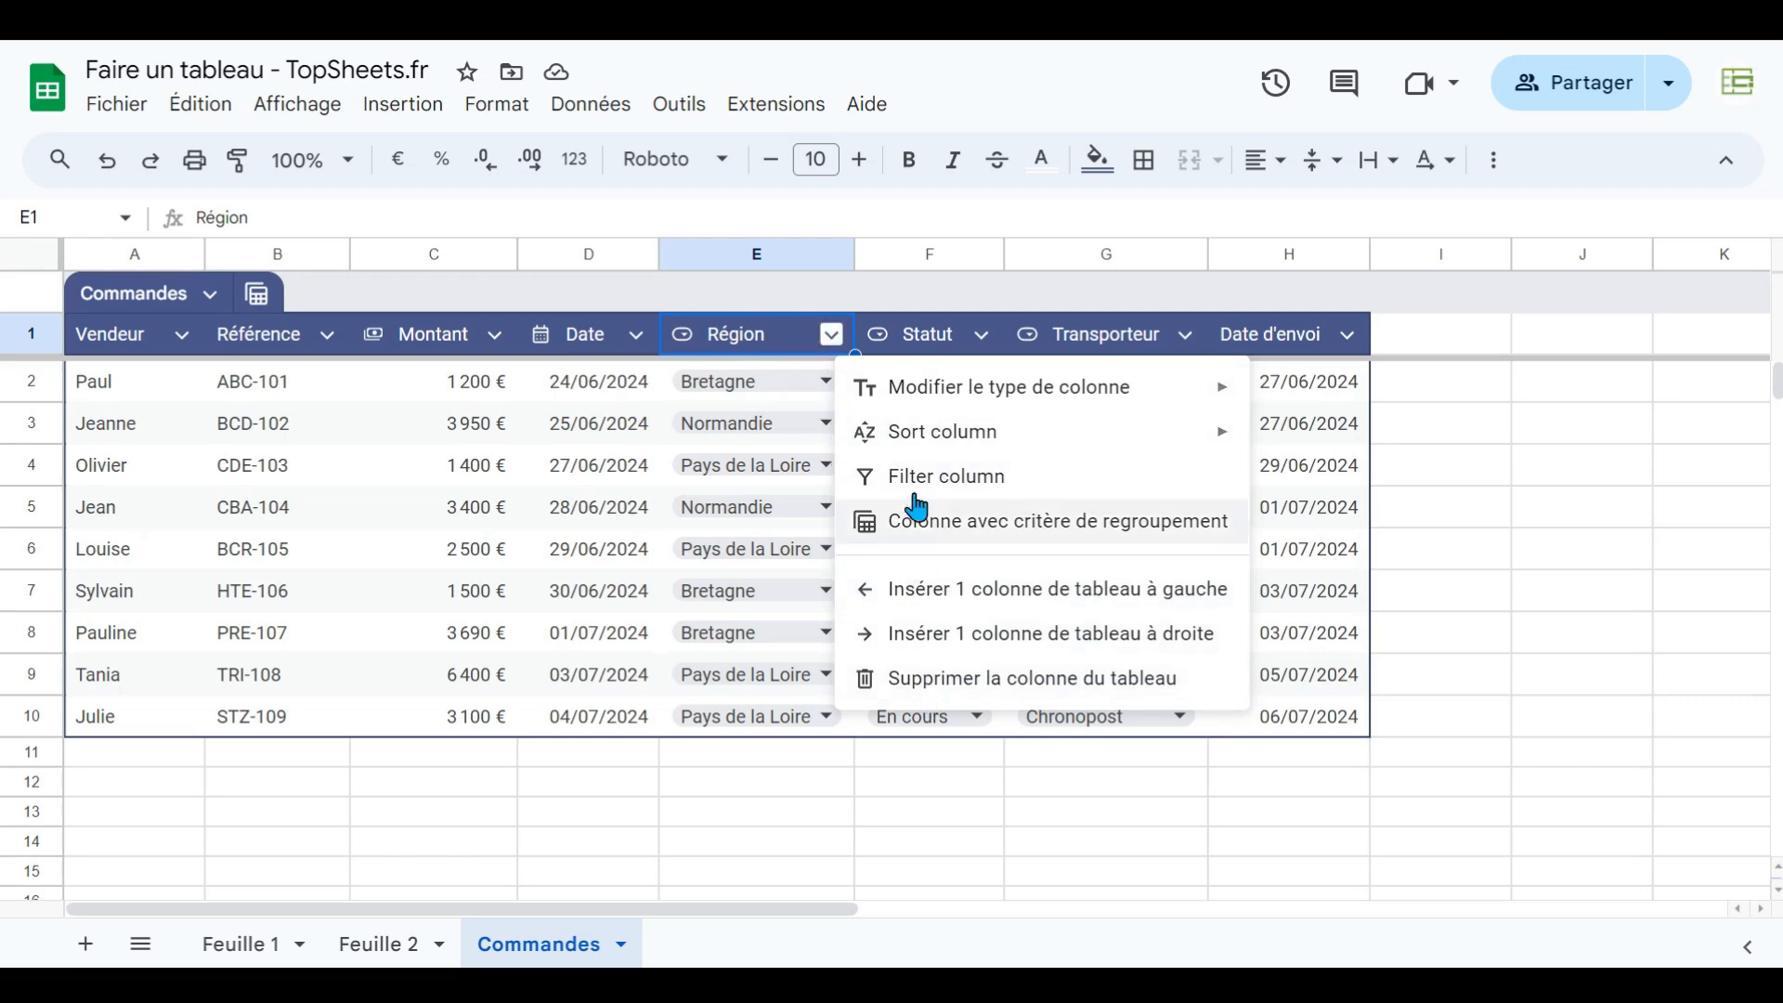
left_click(704, 811)
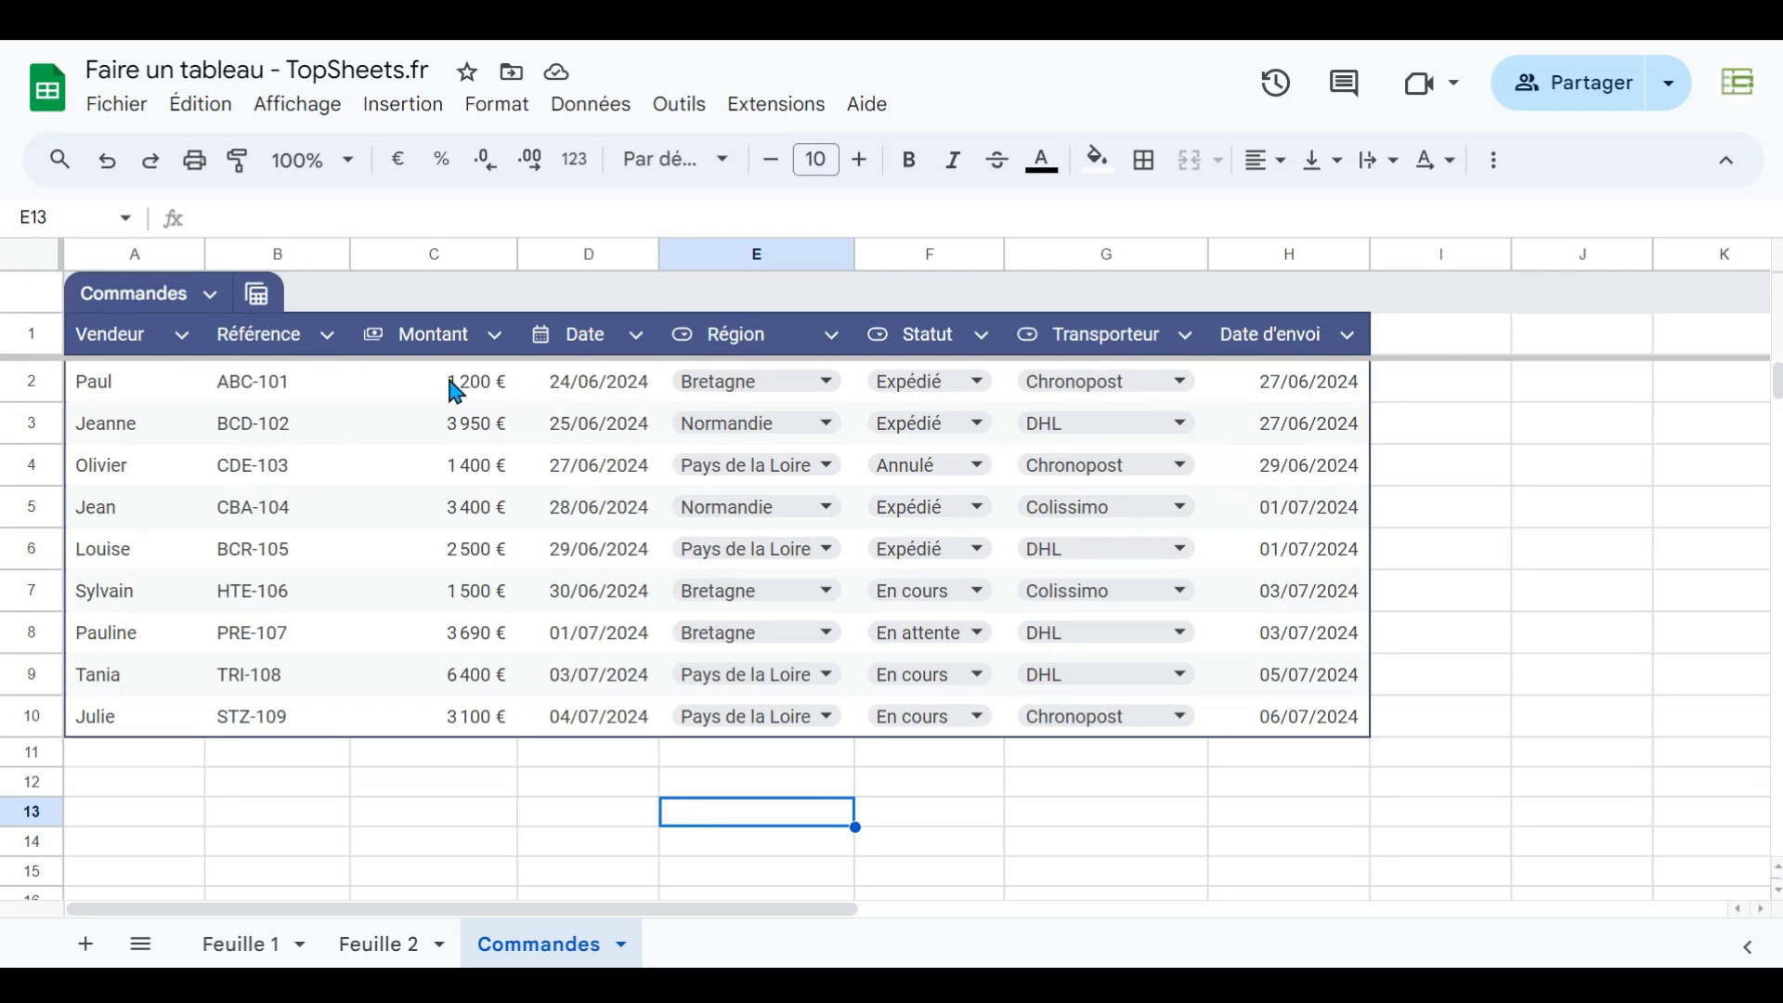
left_click(415, 379)
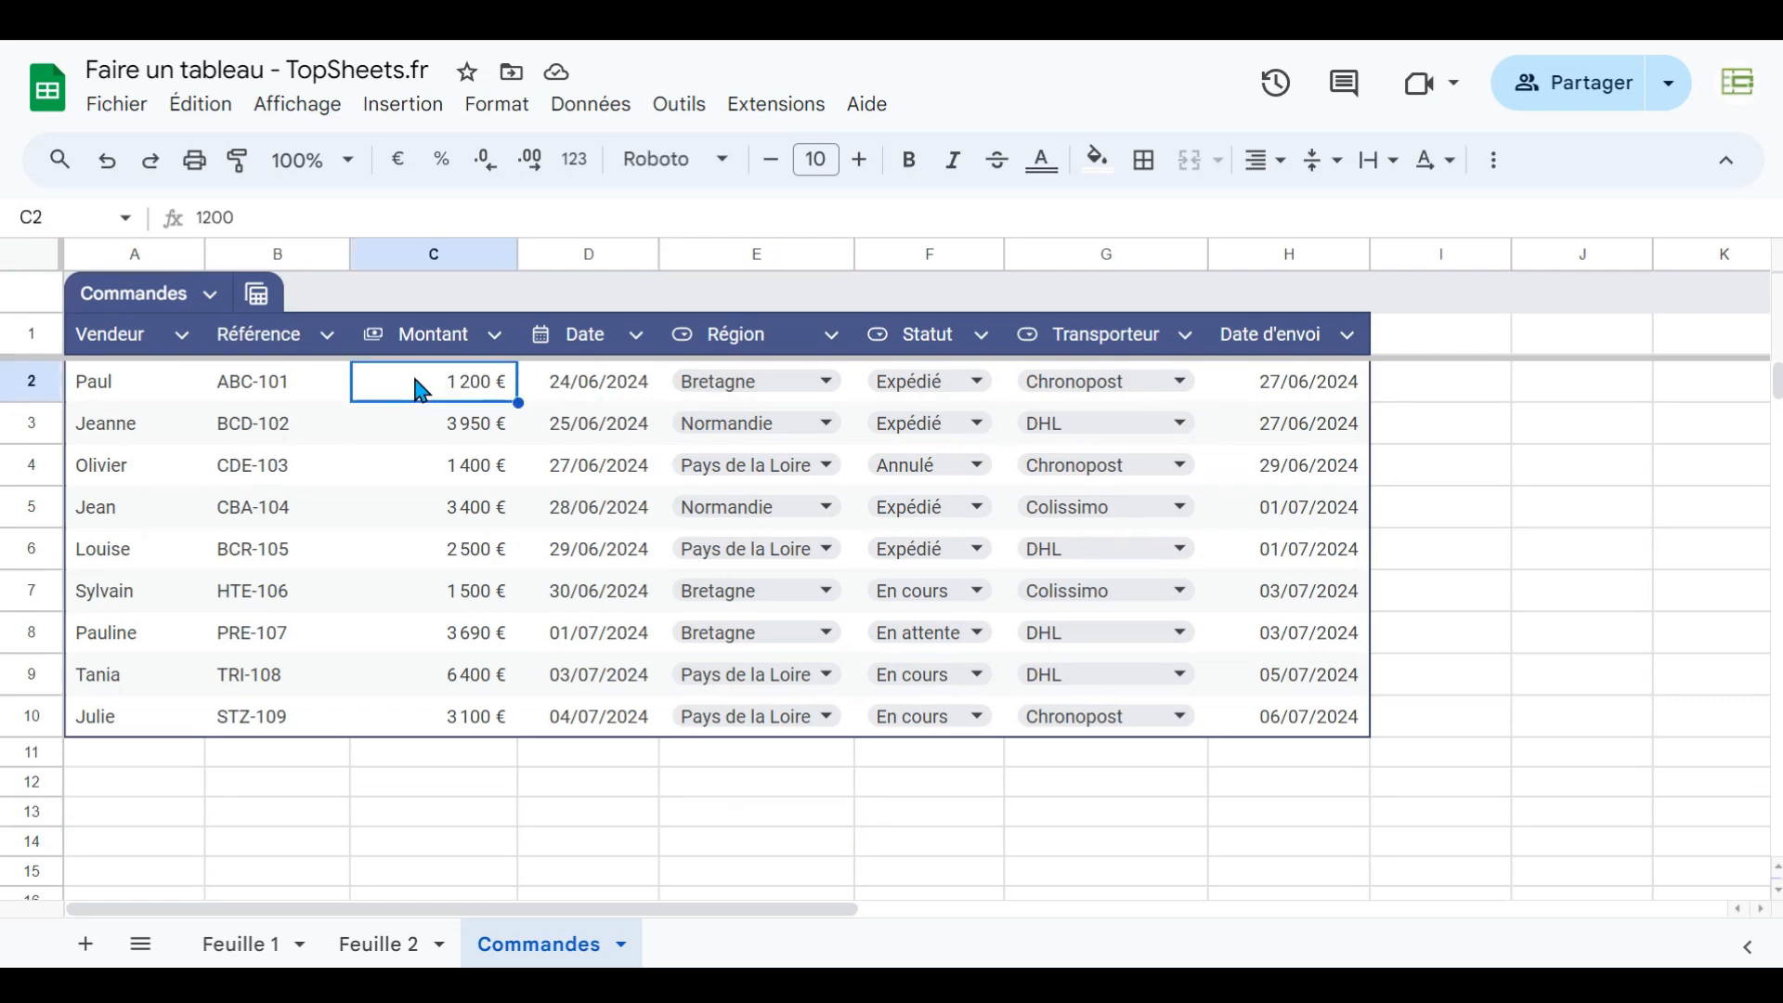
left_click(571, 393)
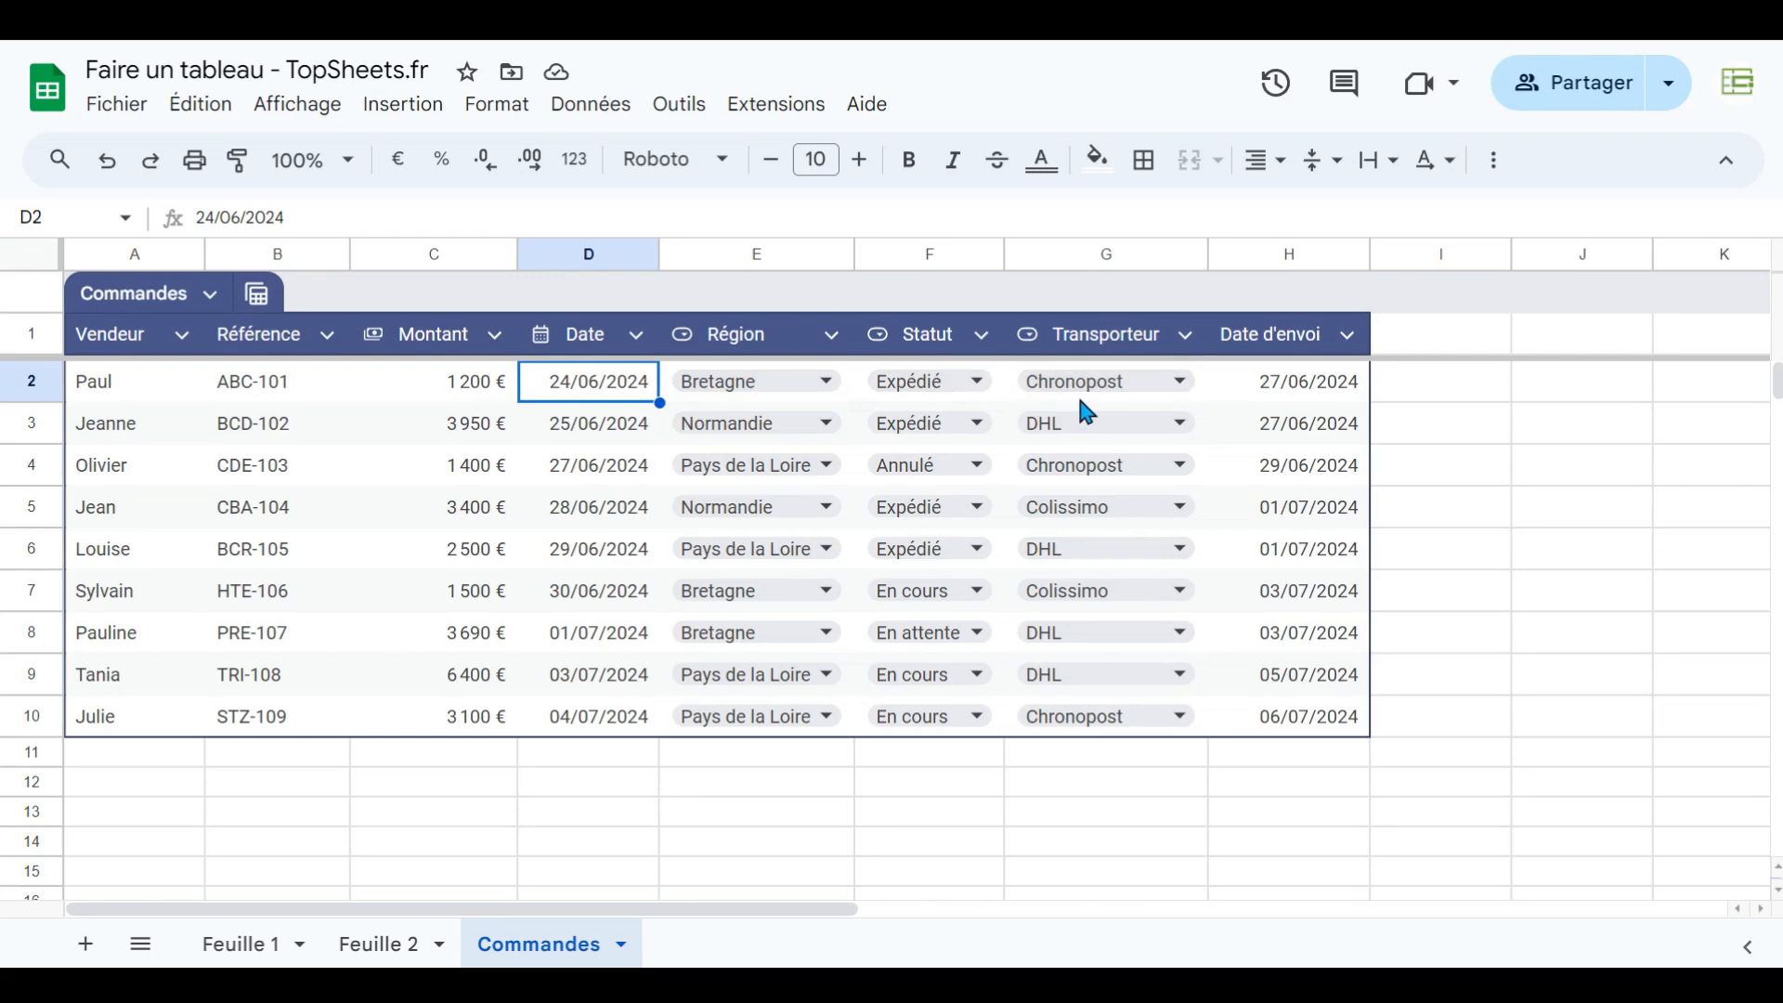
- Add a new row below the table with Valérie as the Vendeur
left_click(33, 754)
left_click(130, 757)
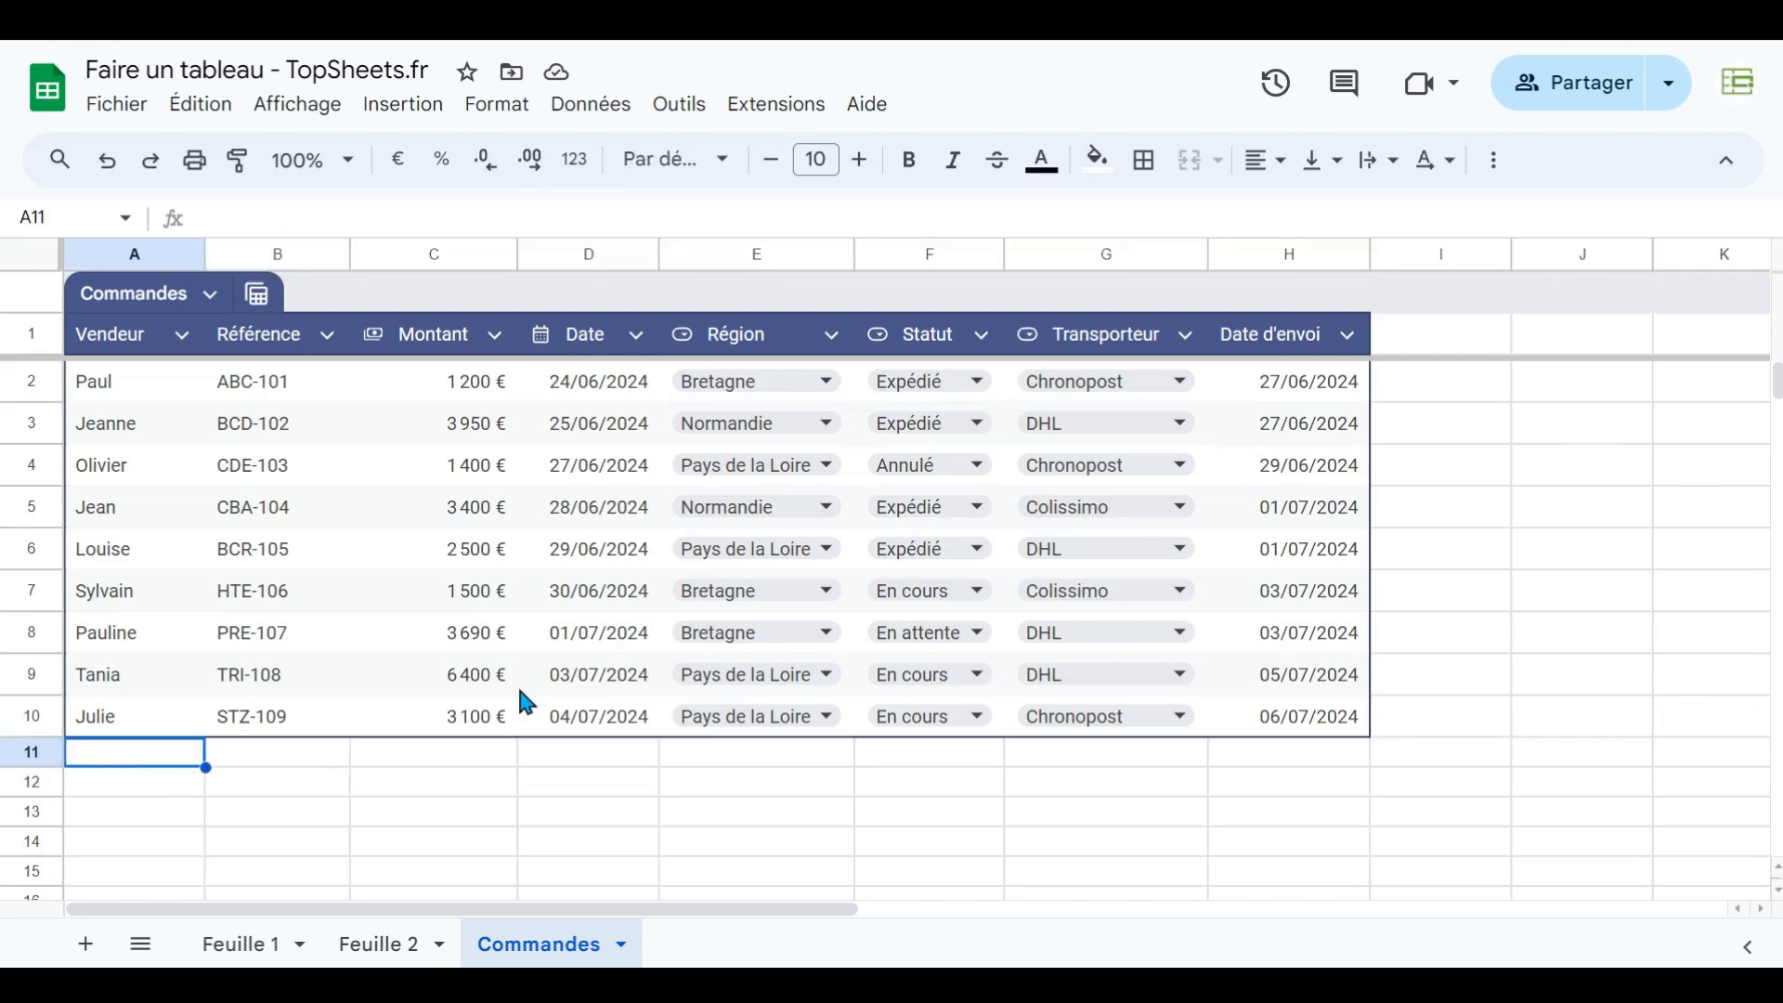
type("Val")
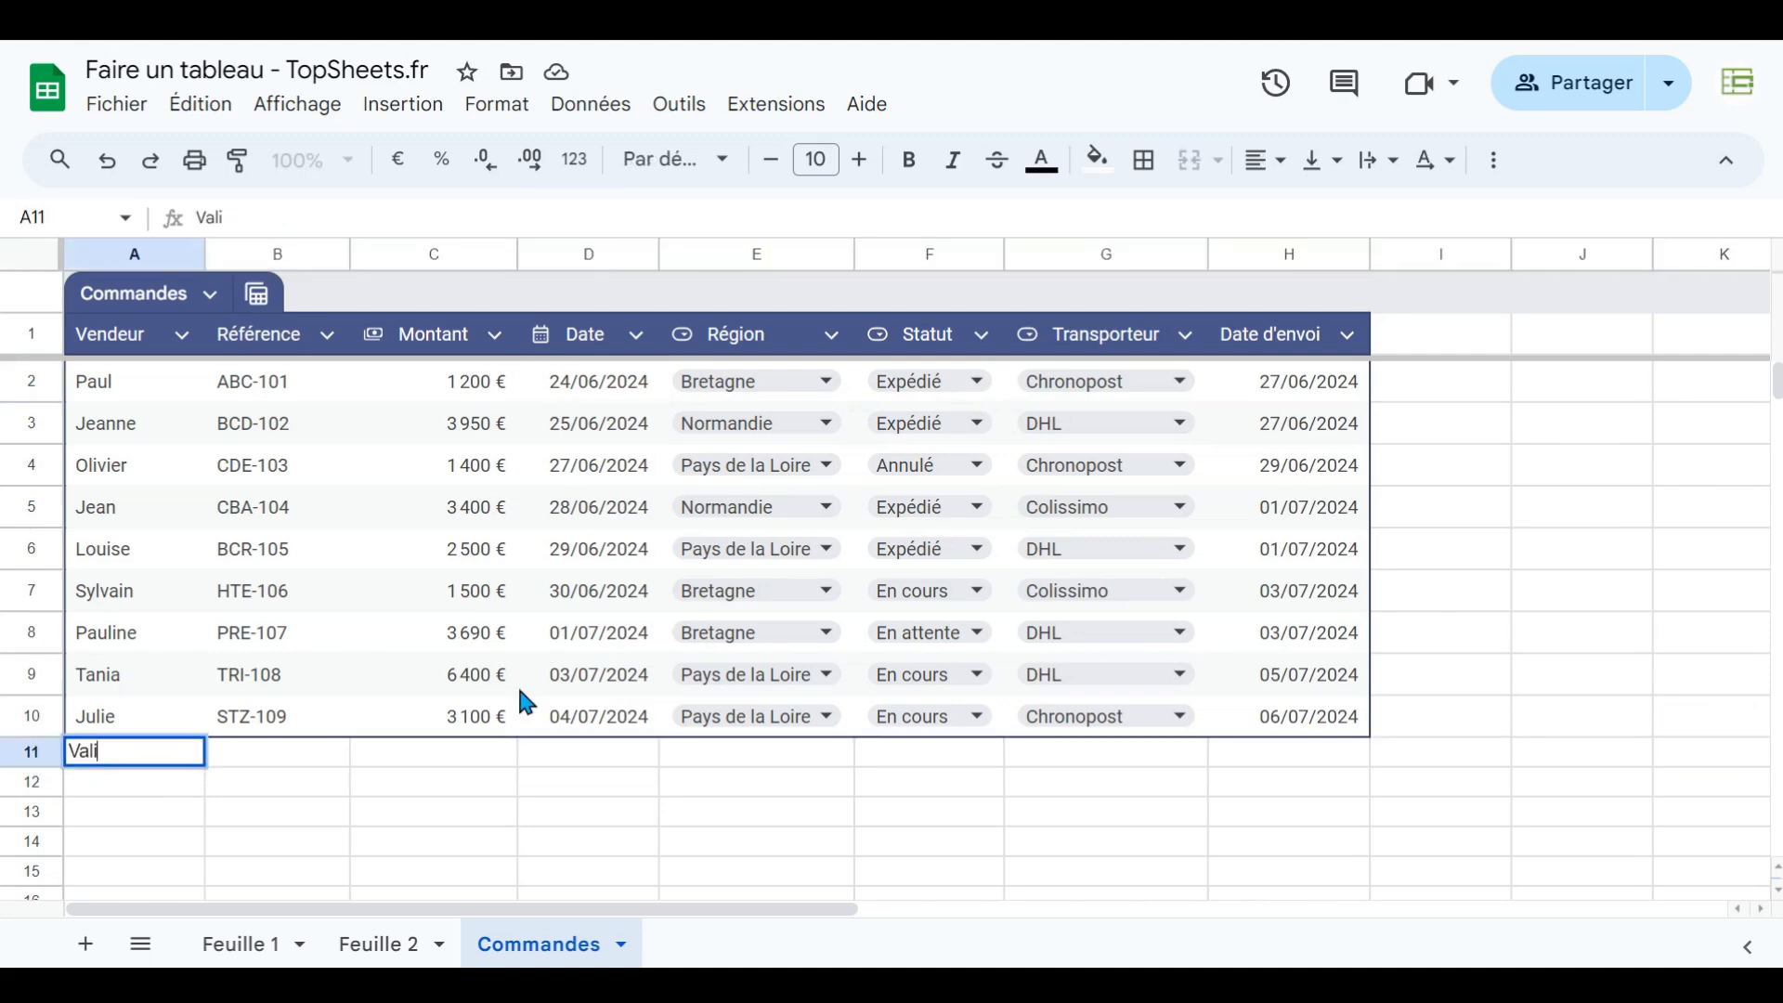
type("érie")
key("Return")
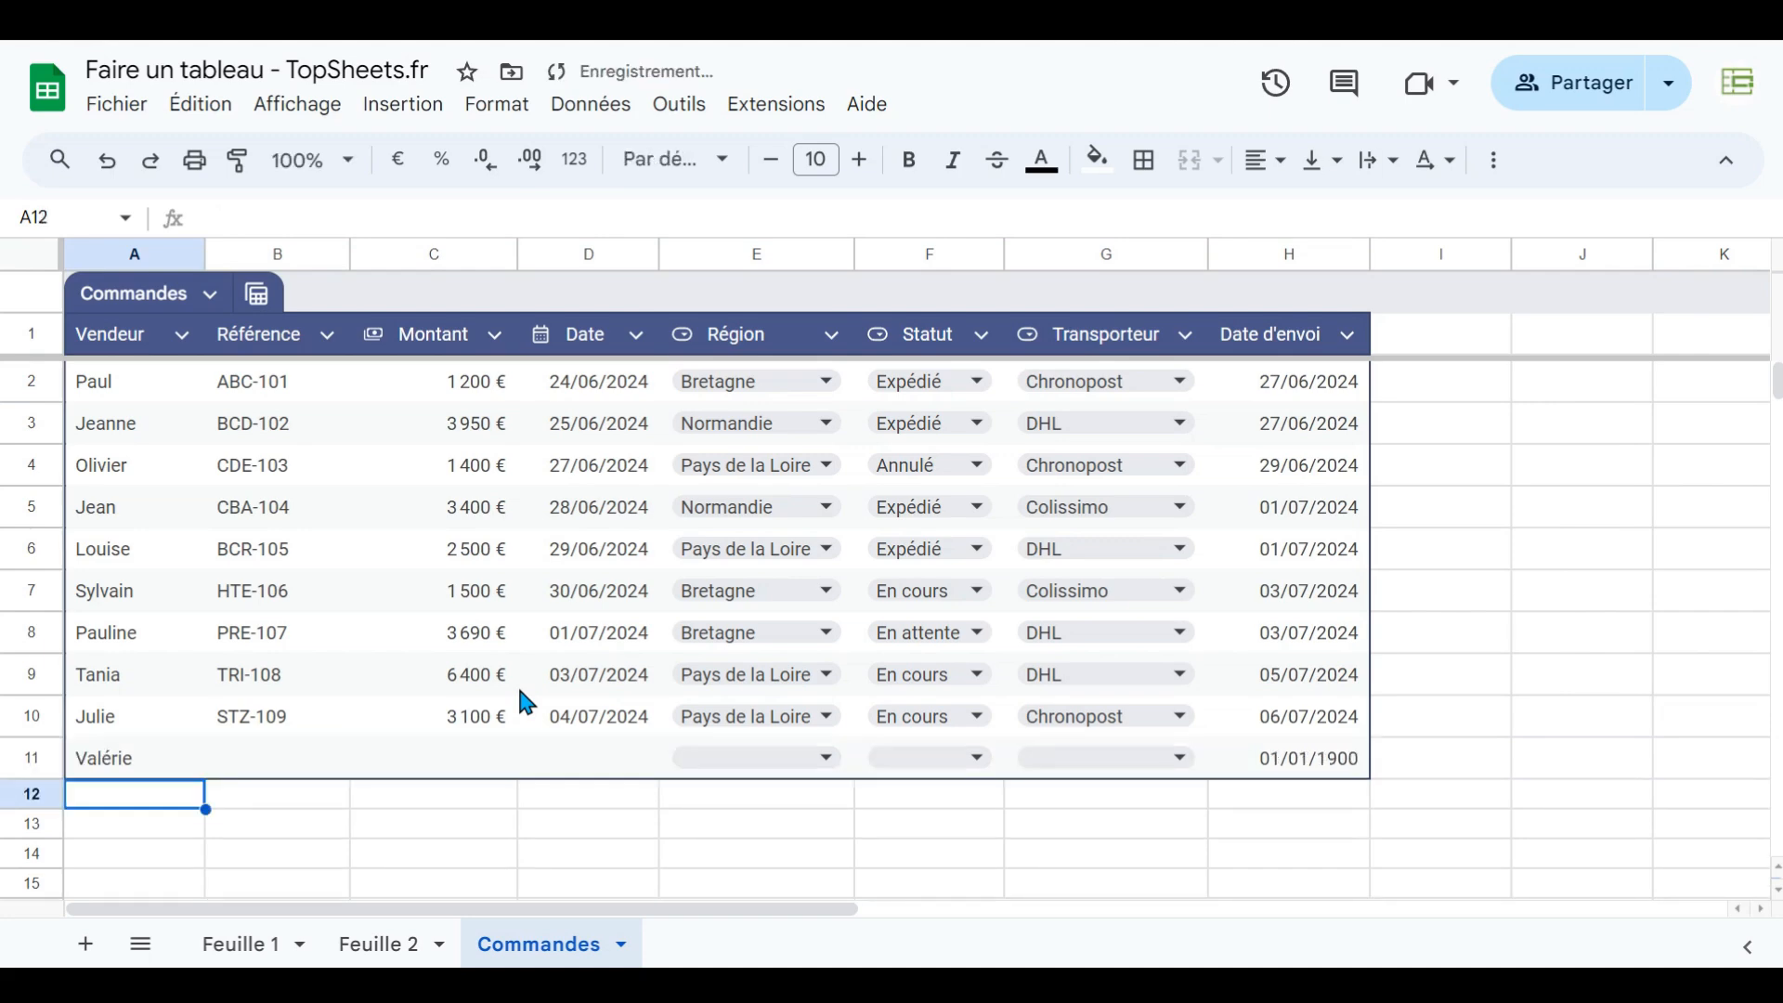
- Enter bonjour in the new row's Montant cell to test the currency column type
left_click(455, 763)
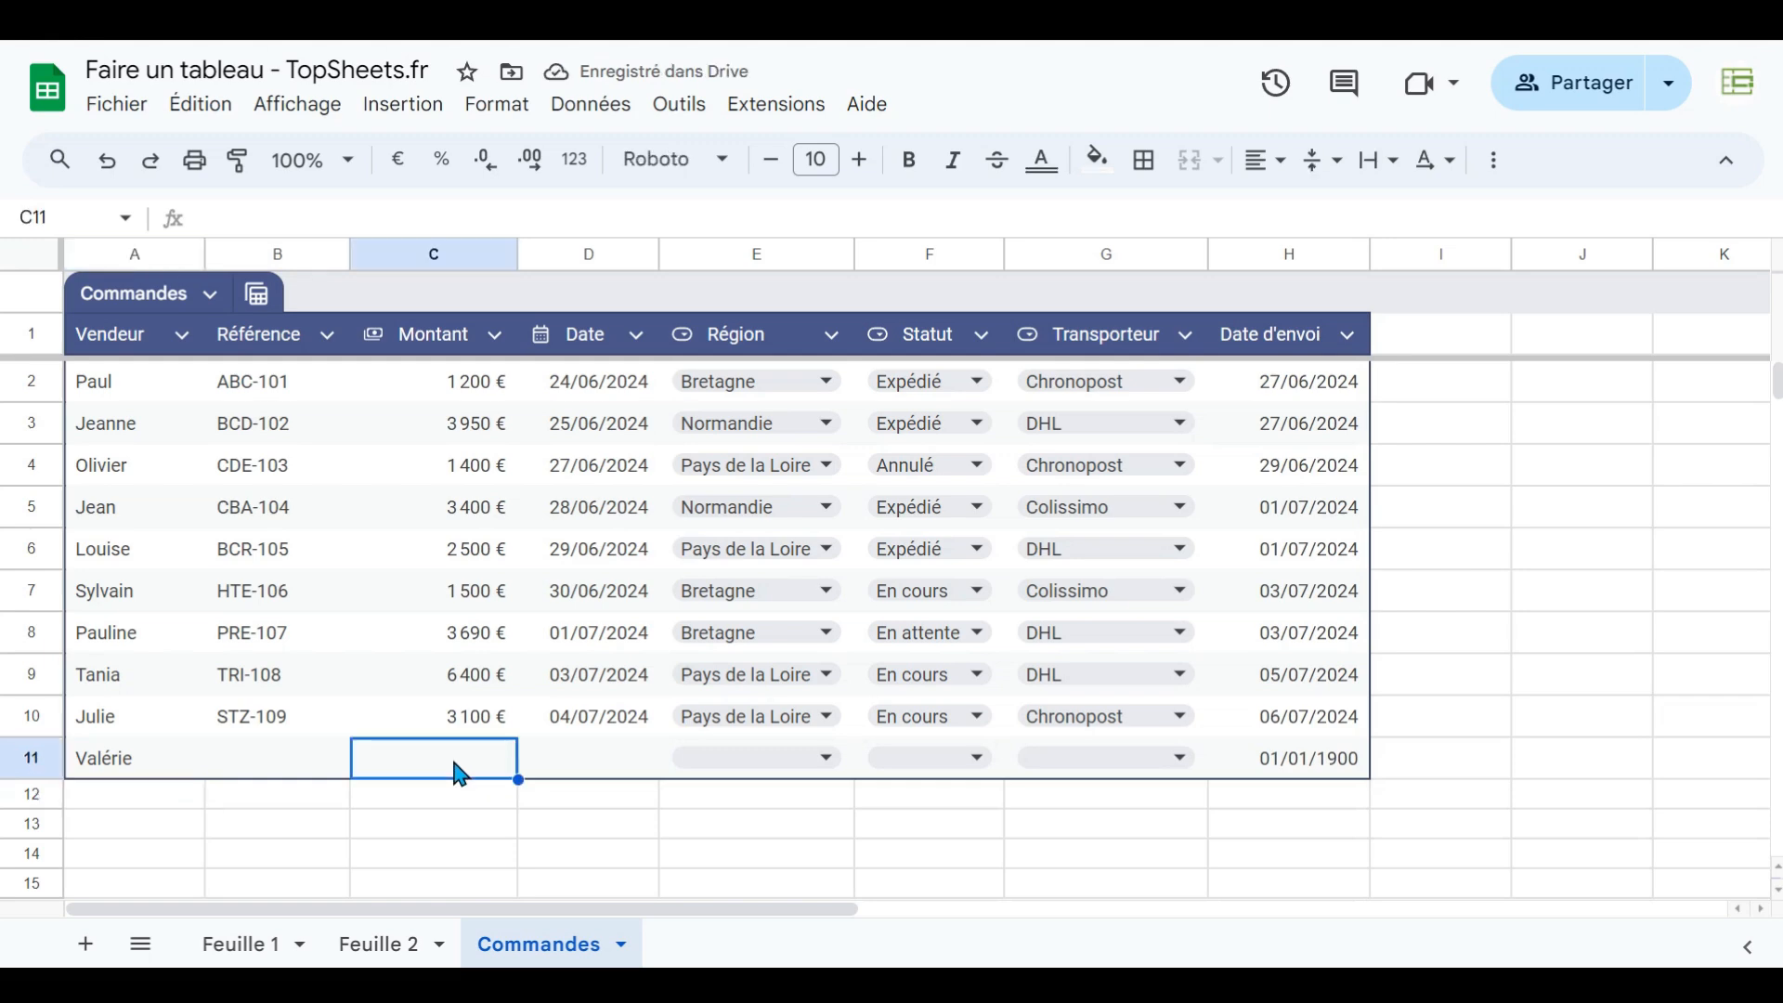
type("b")
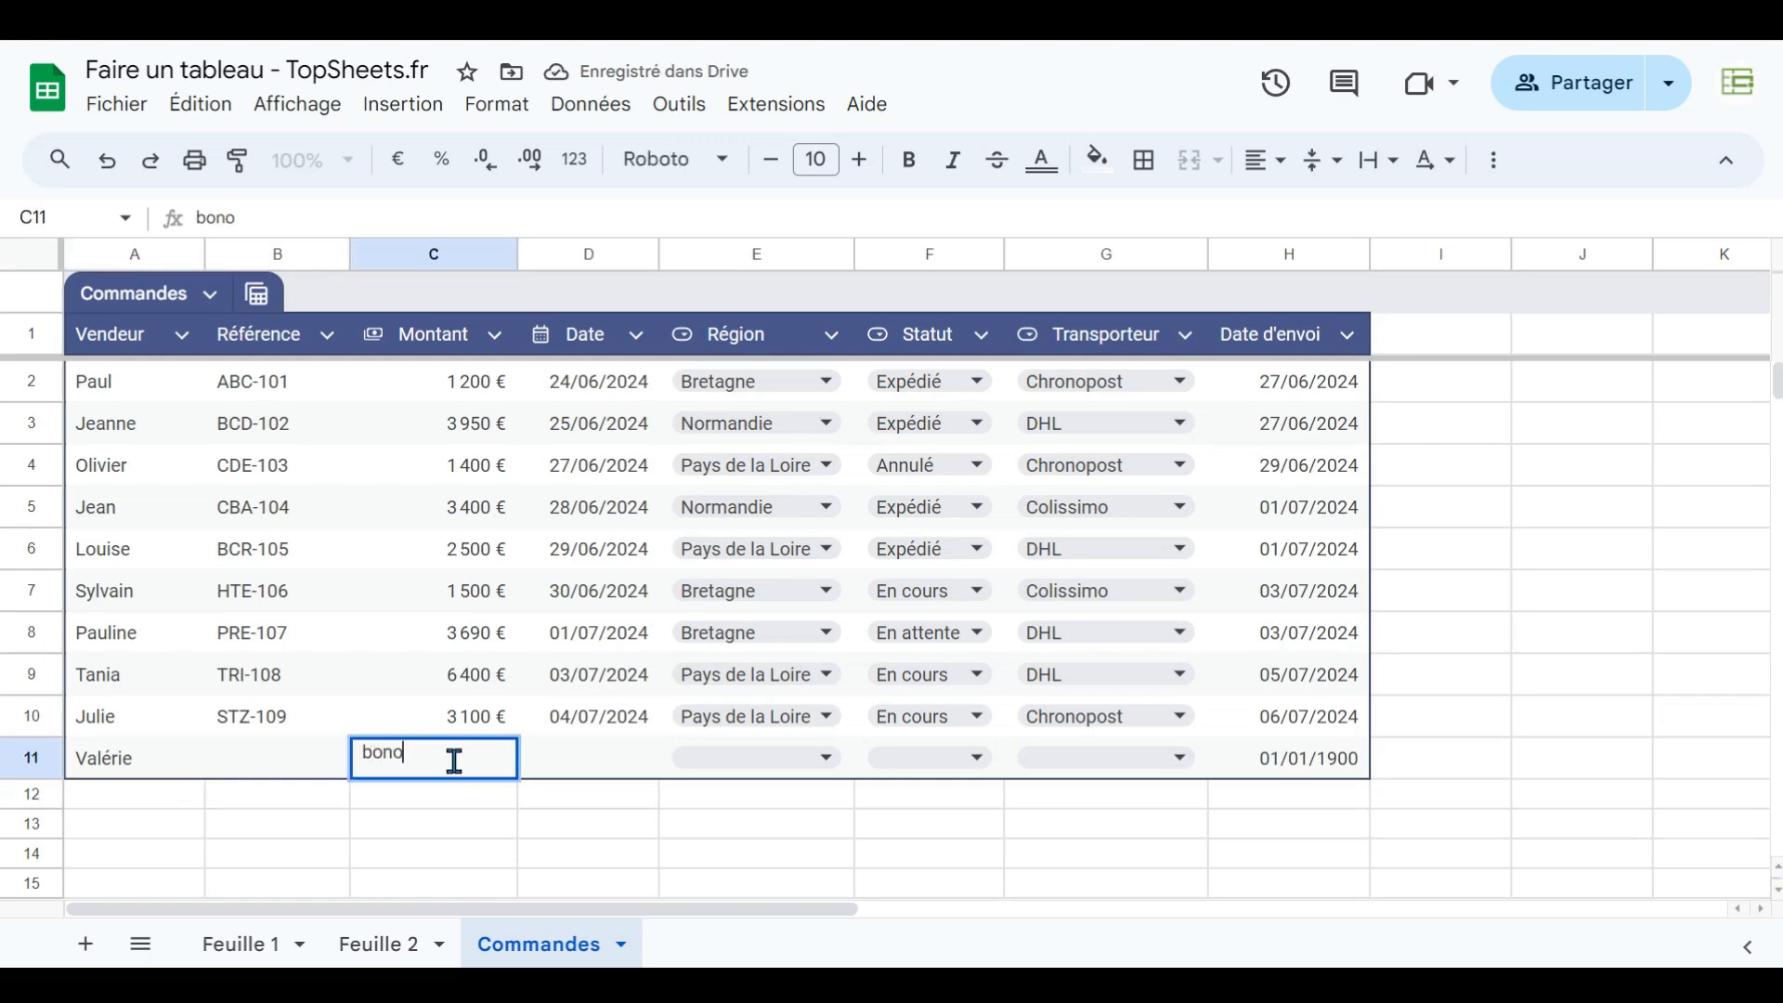
type("ono")
key("BackSpace")
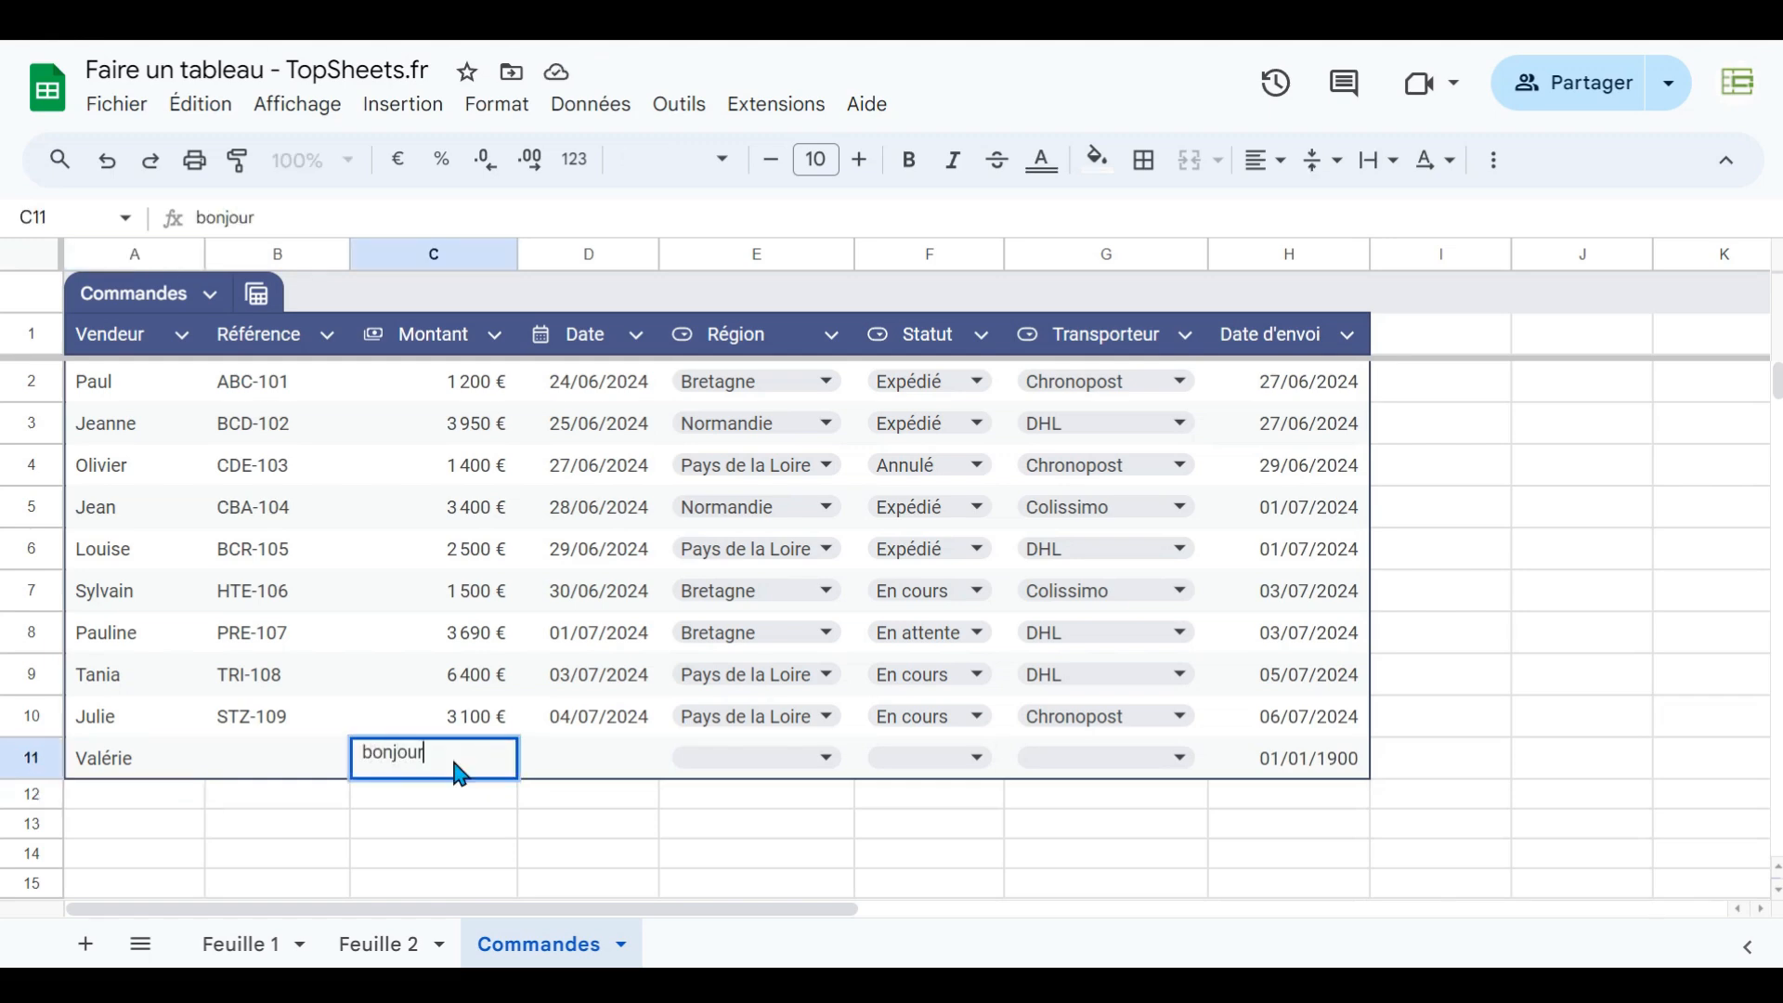
key("Return")
left_click(455, 765)
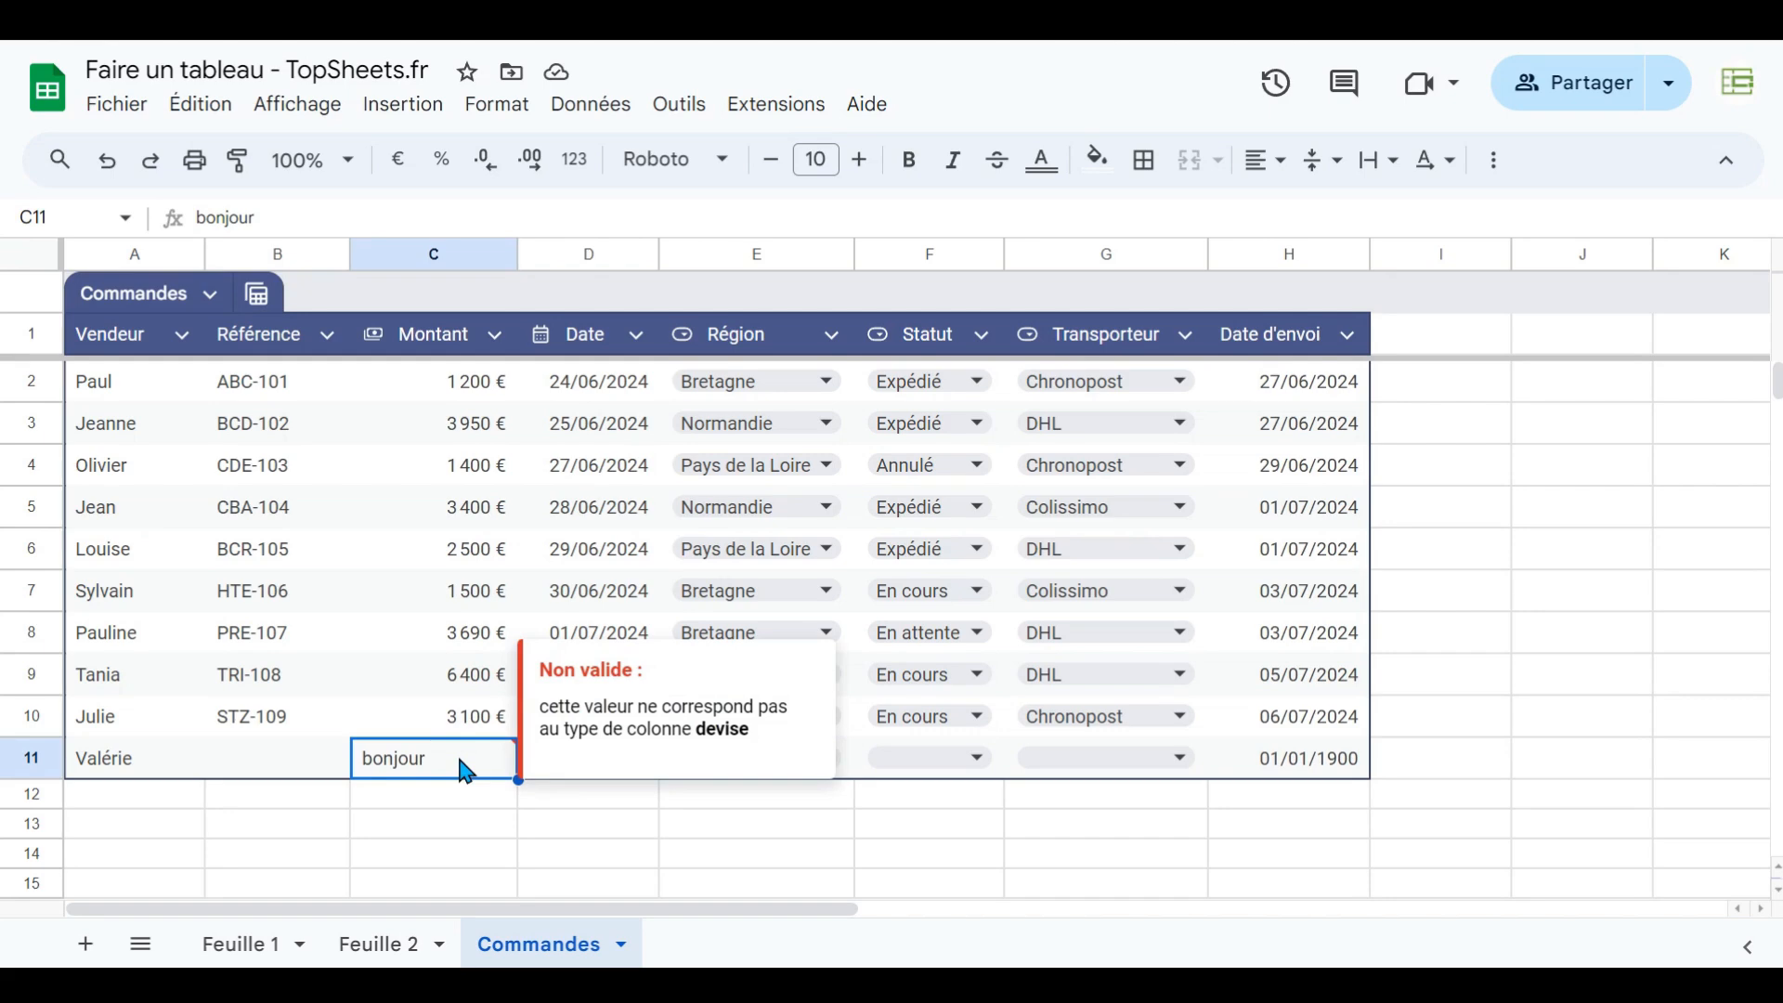
- Enter hello in the new row's Date cell to test the date column type
left_click(574, 767)
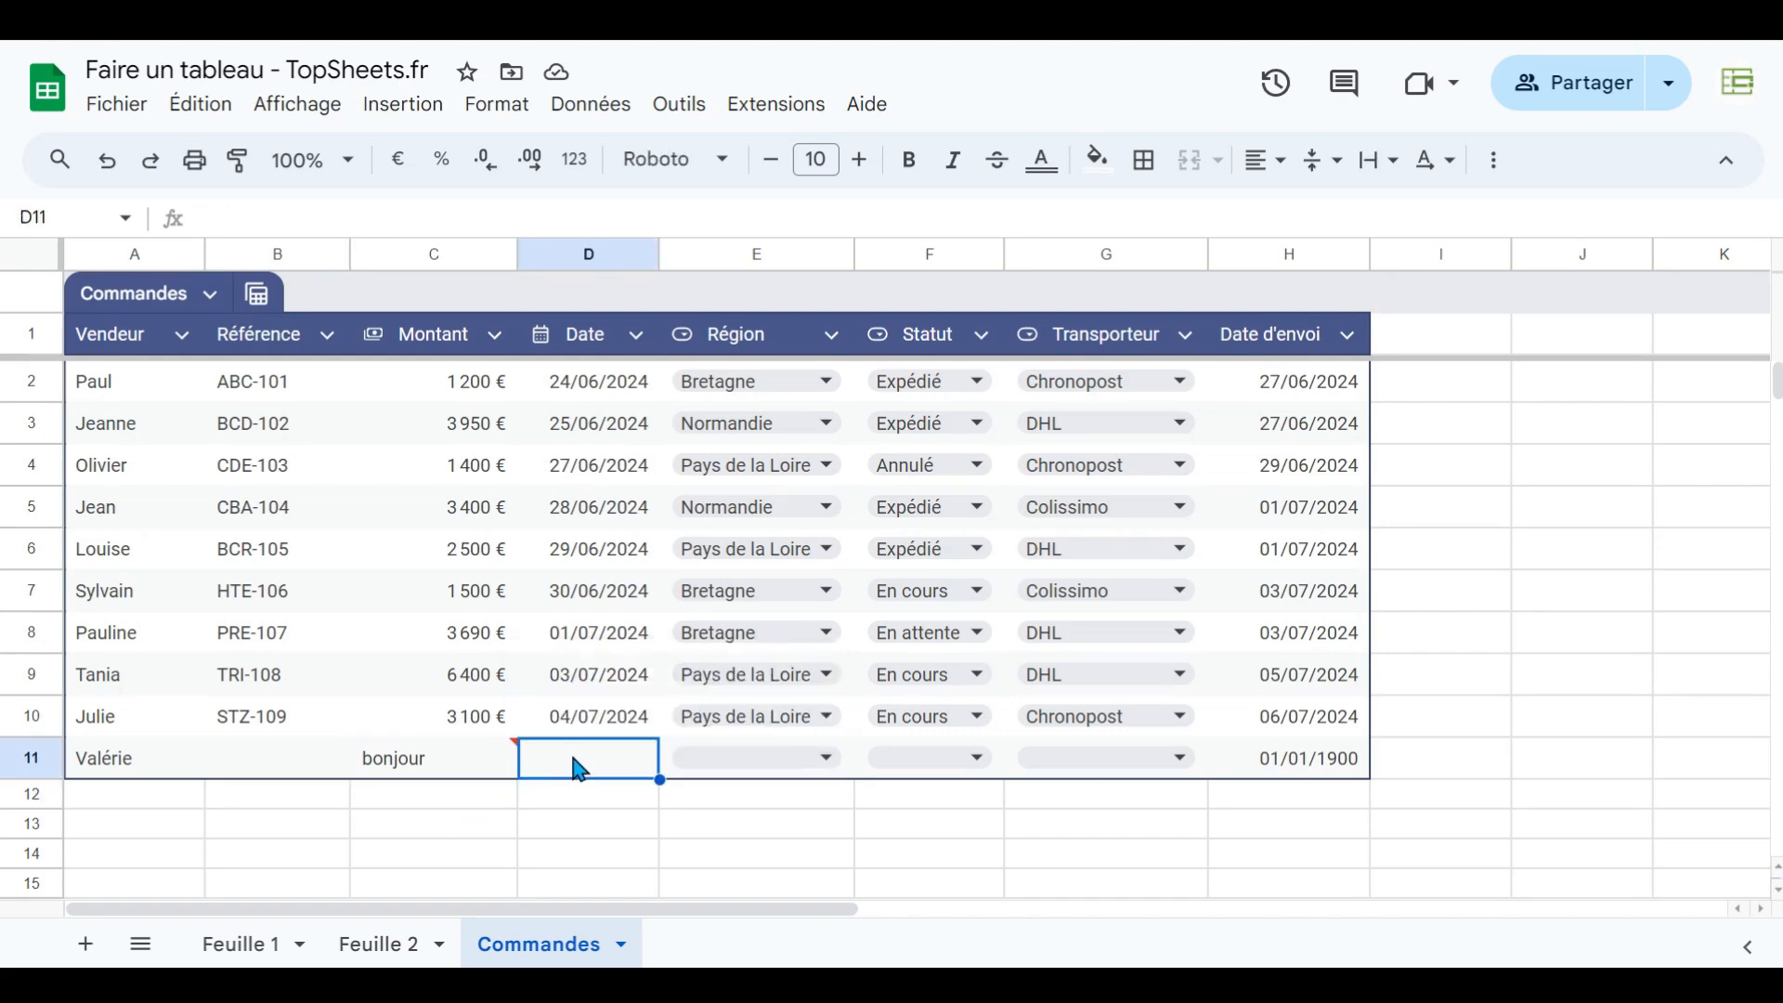
type("hello")
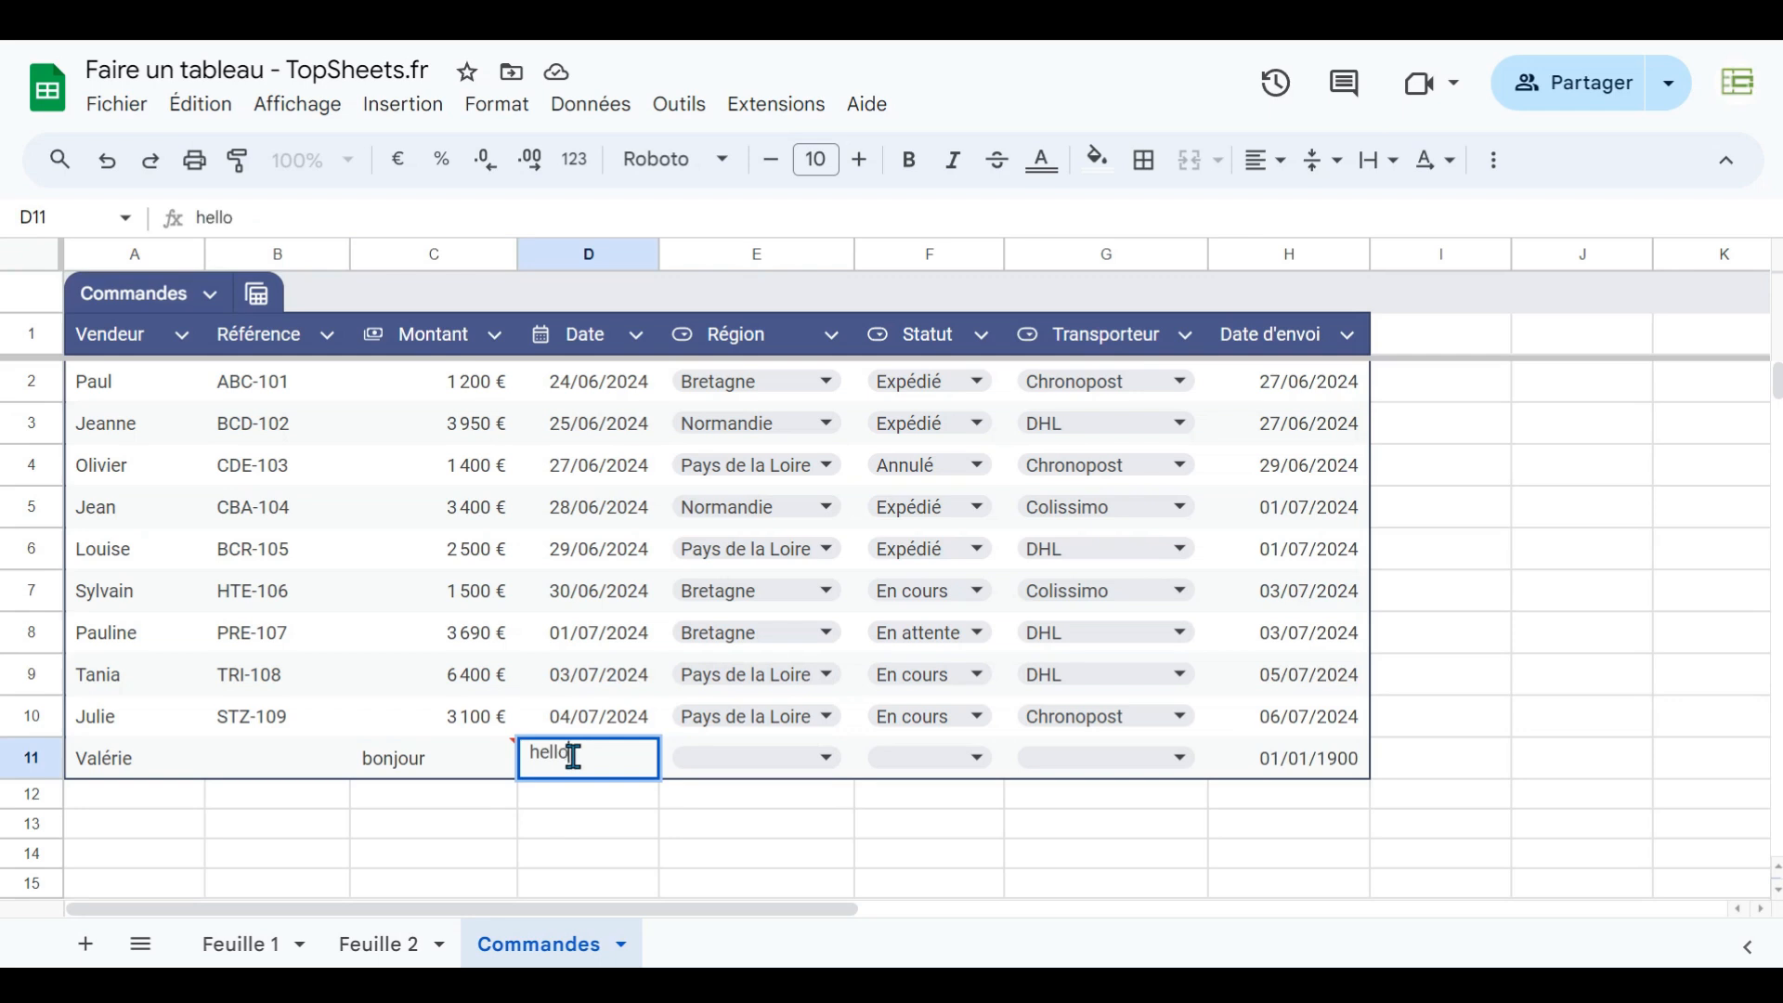
key("Return")
left_click(577, 769)
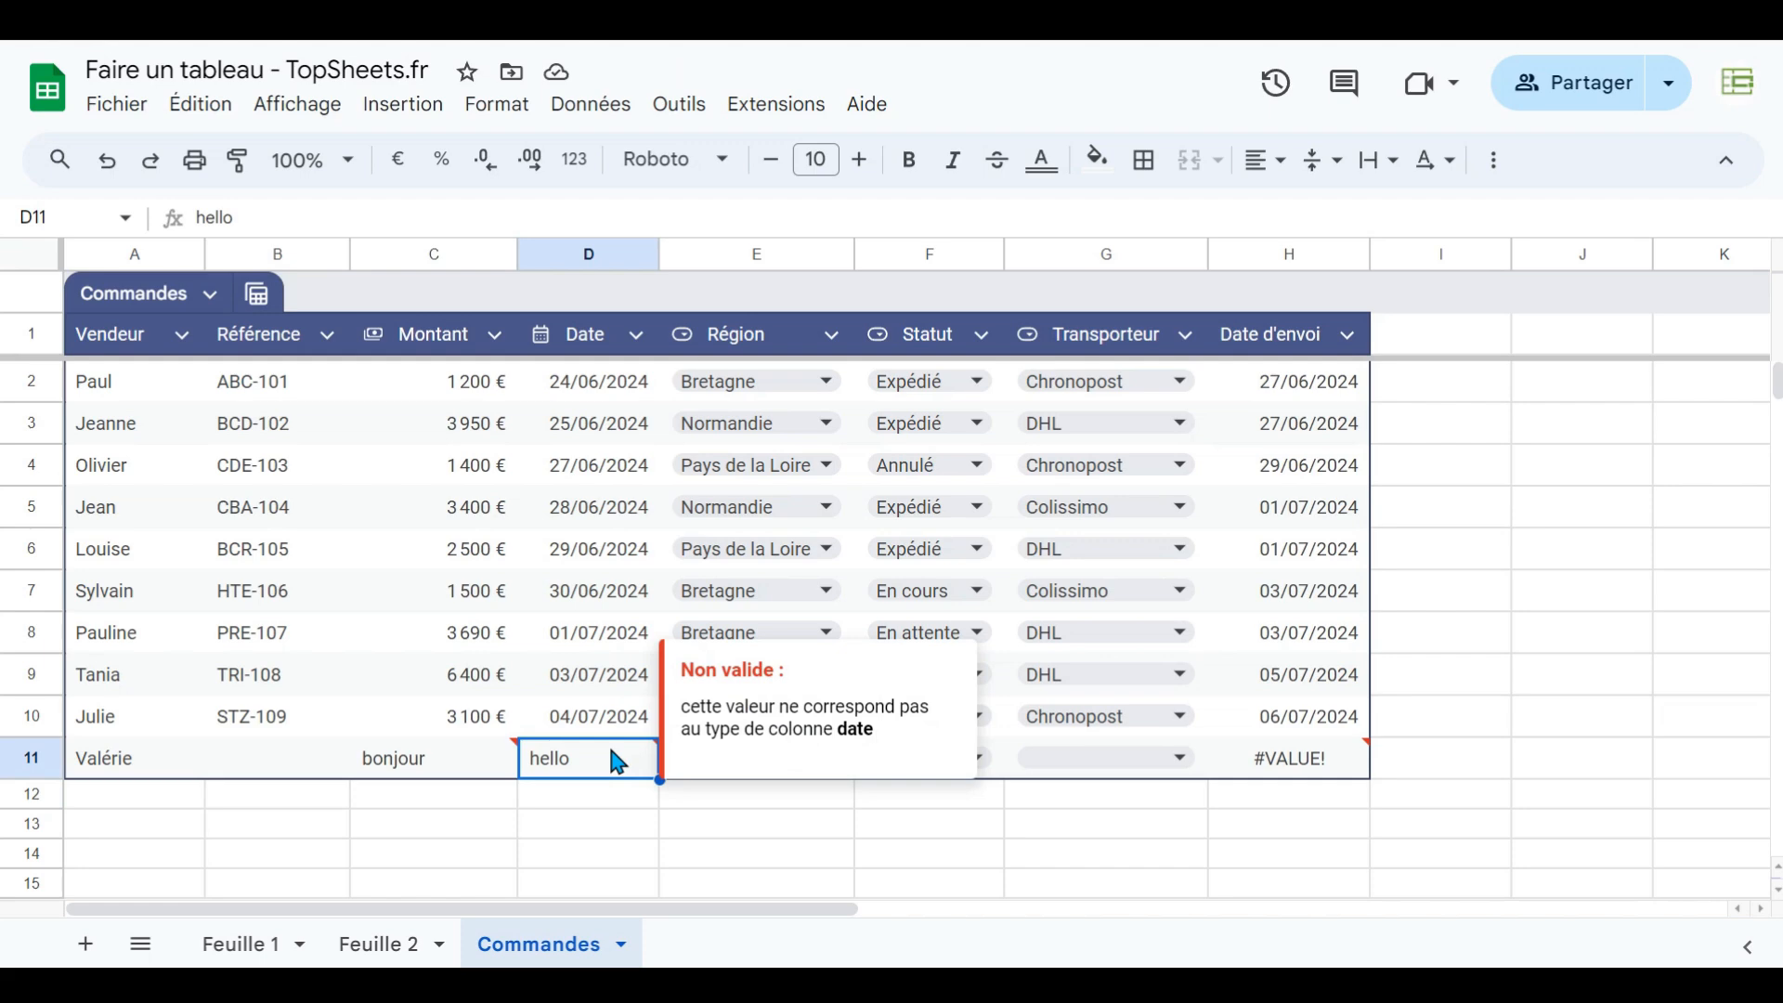
- Set the new row's Région to Normandie from its dropdown
left_click(687, 804)
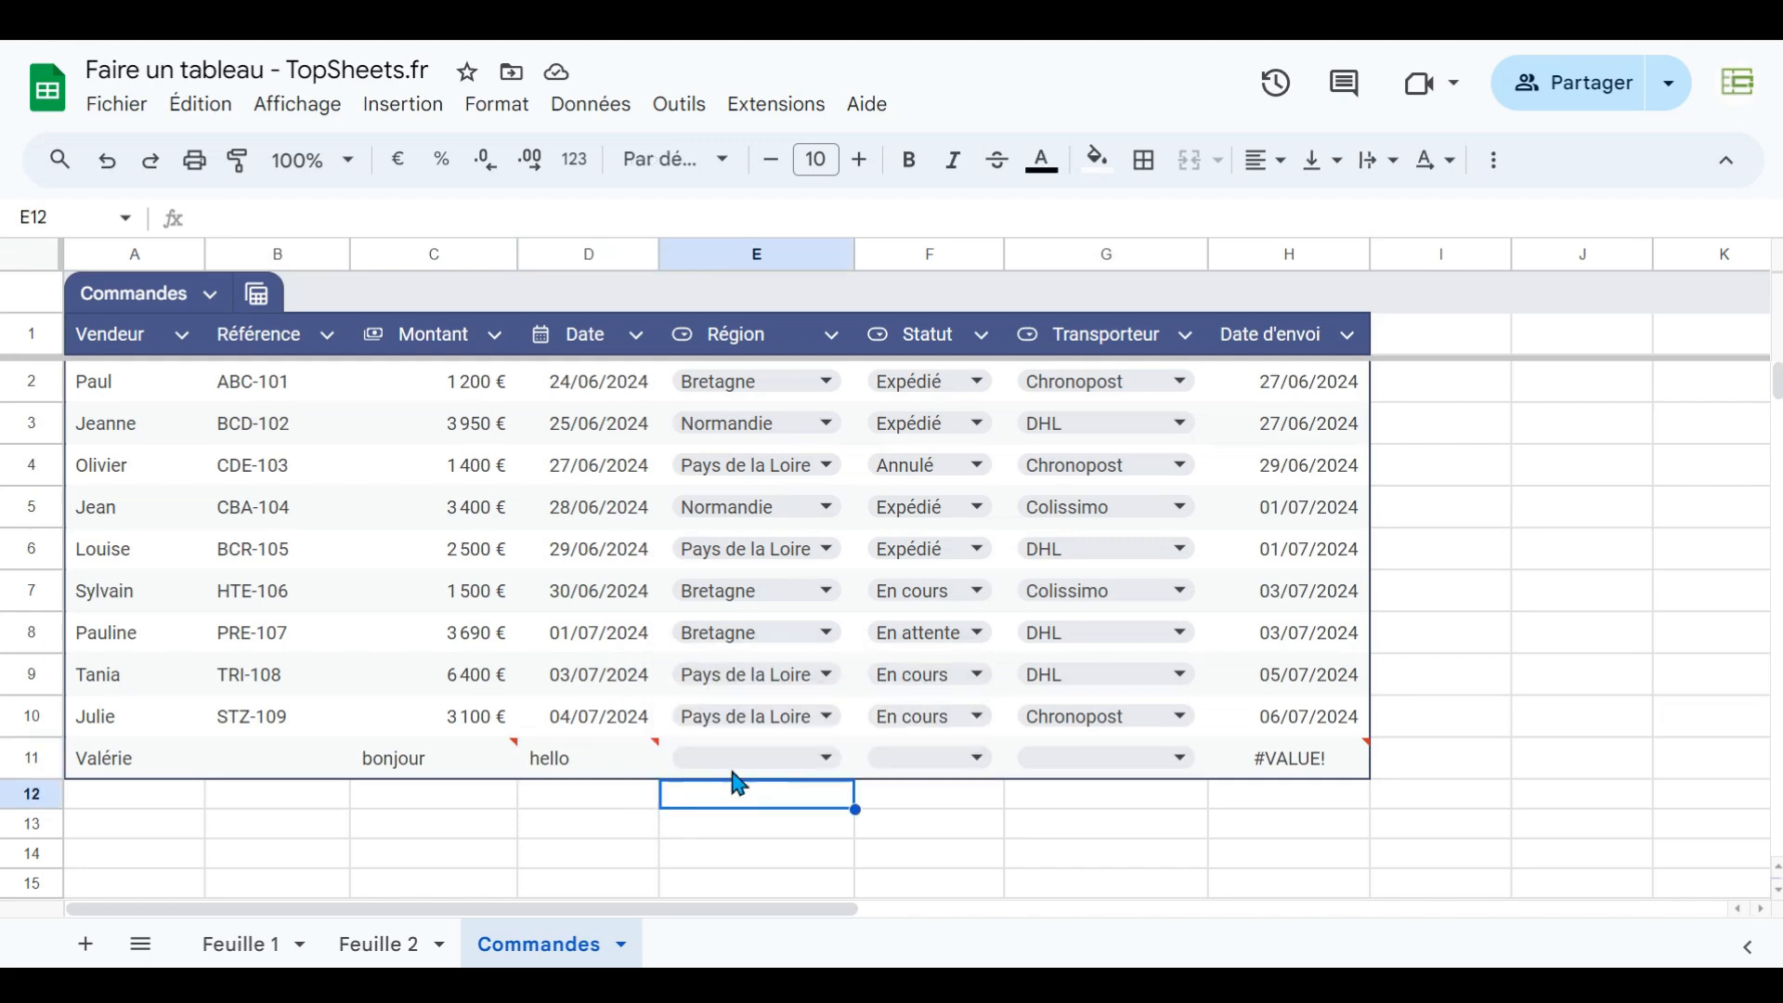
left_click(834, 760)
left_click(834, 825)
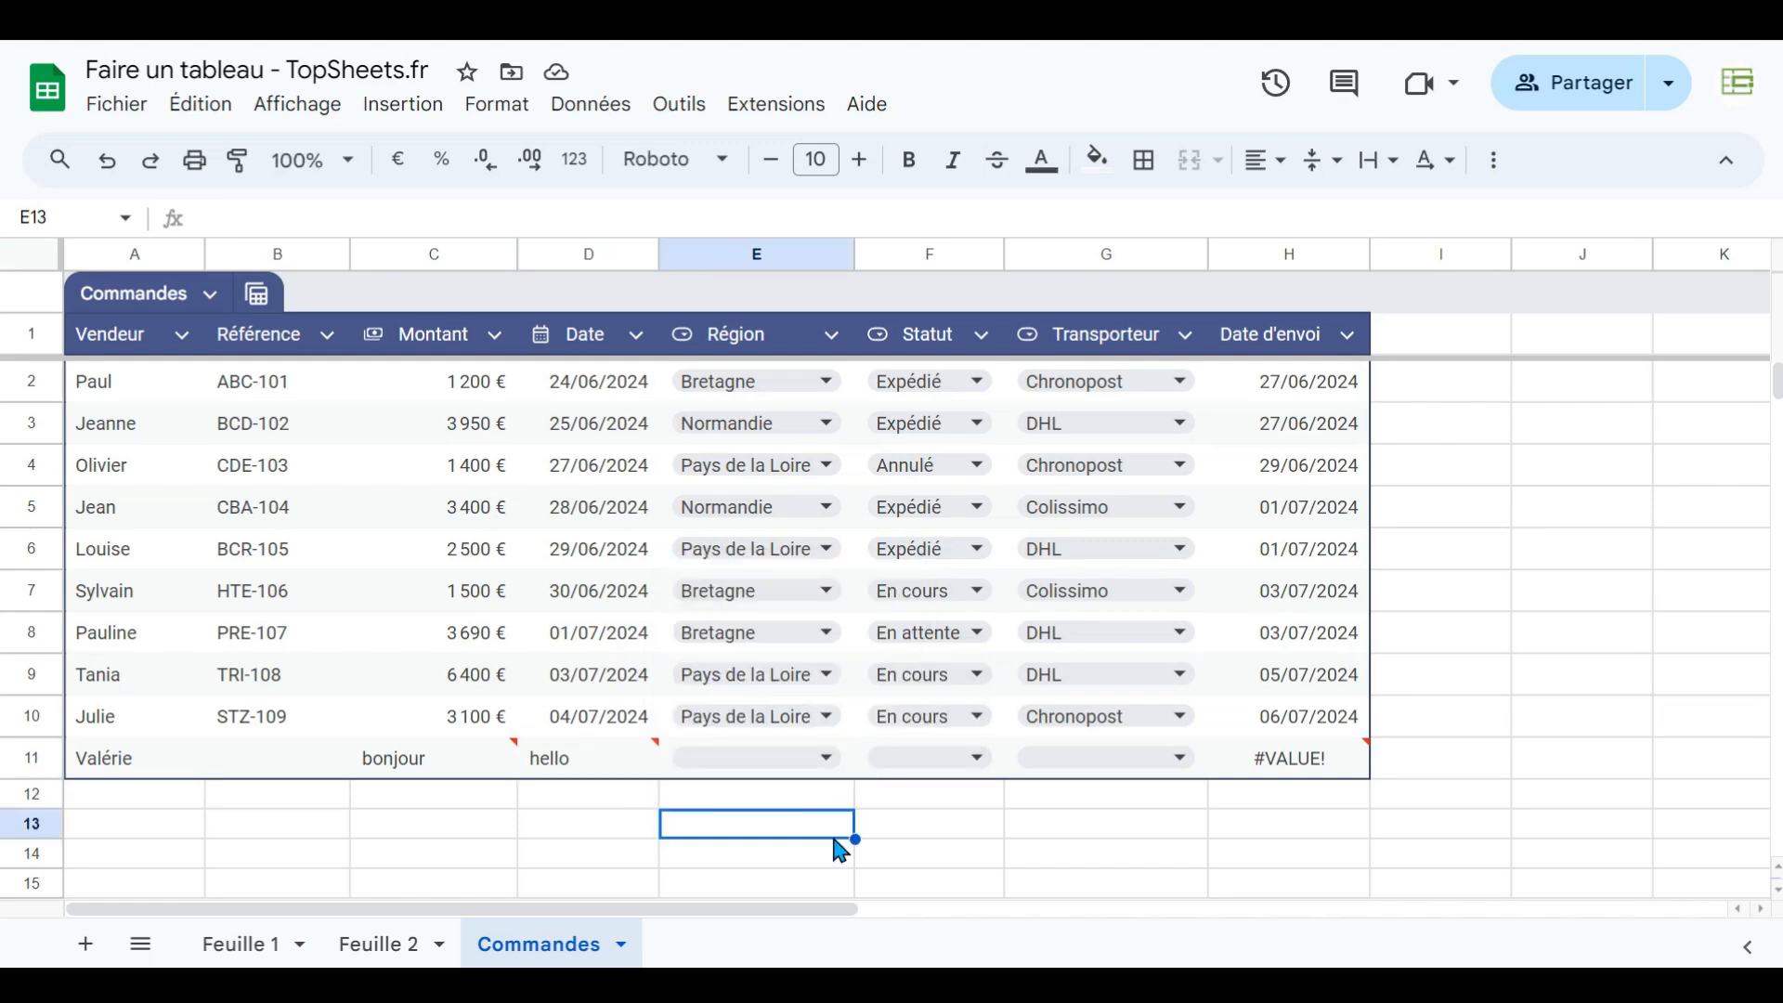
left_click(829, 762)
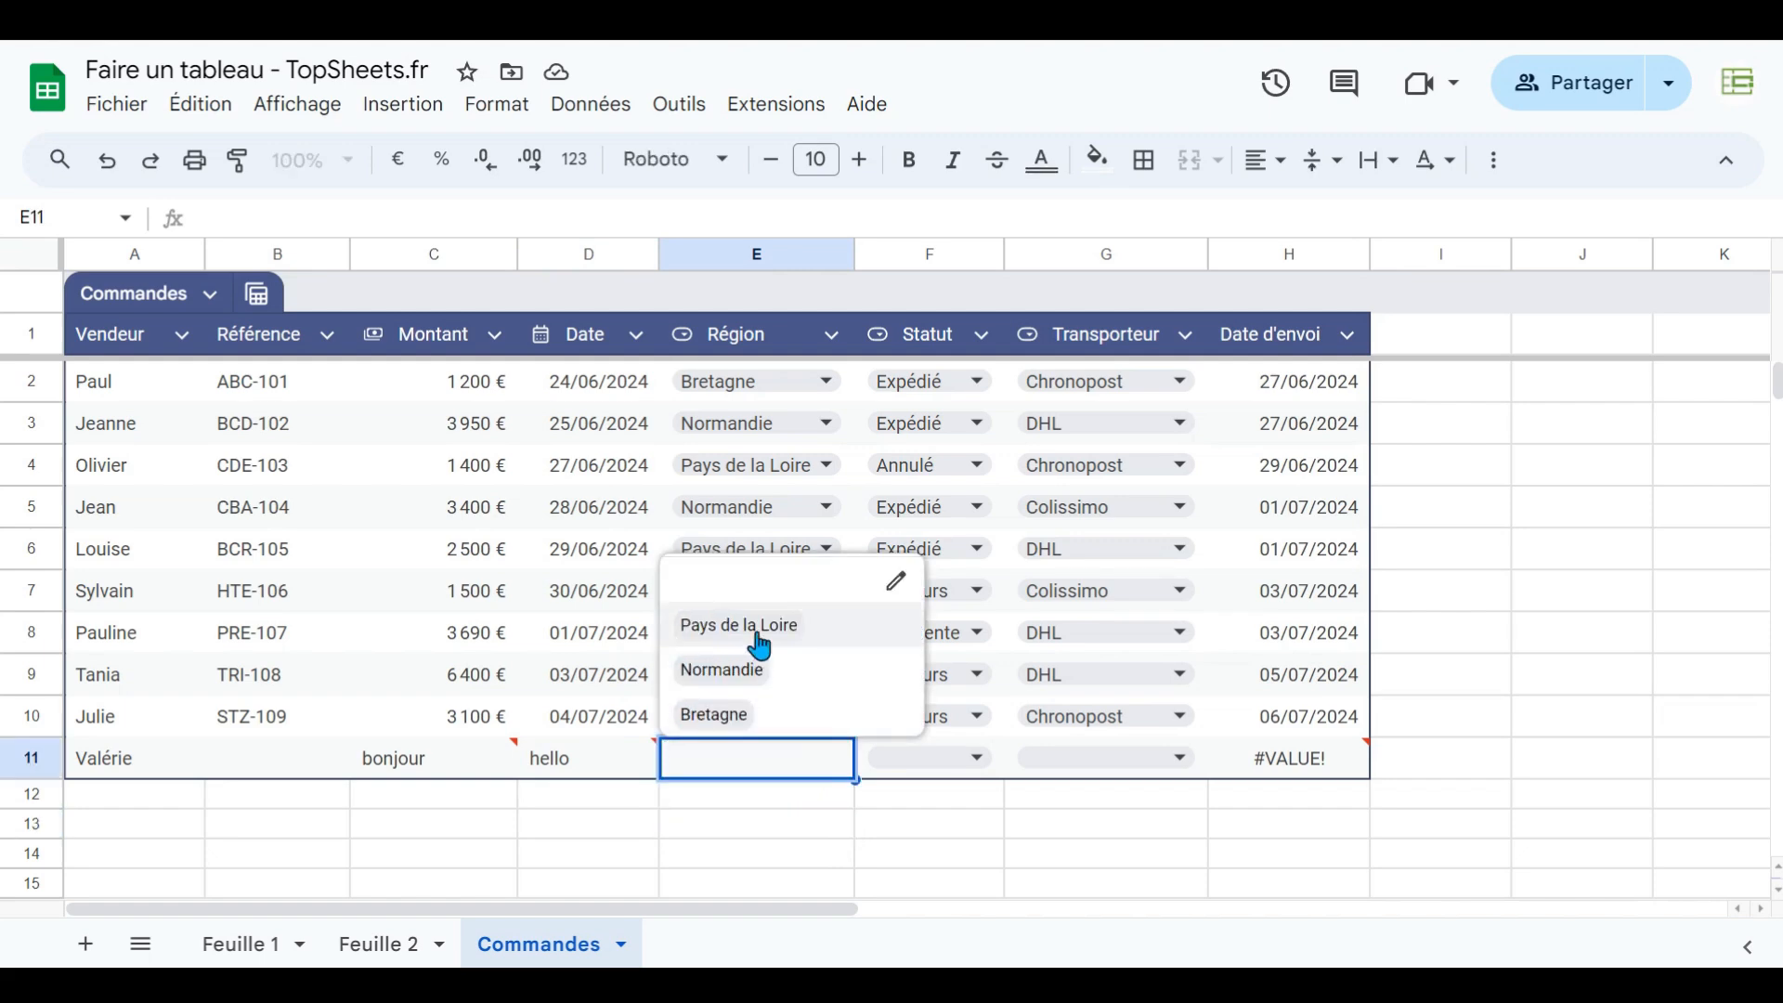
left_click(731, 688)
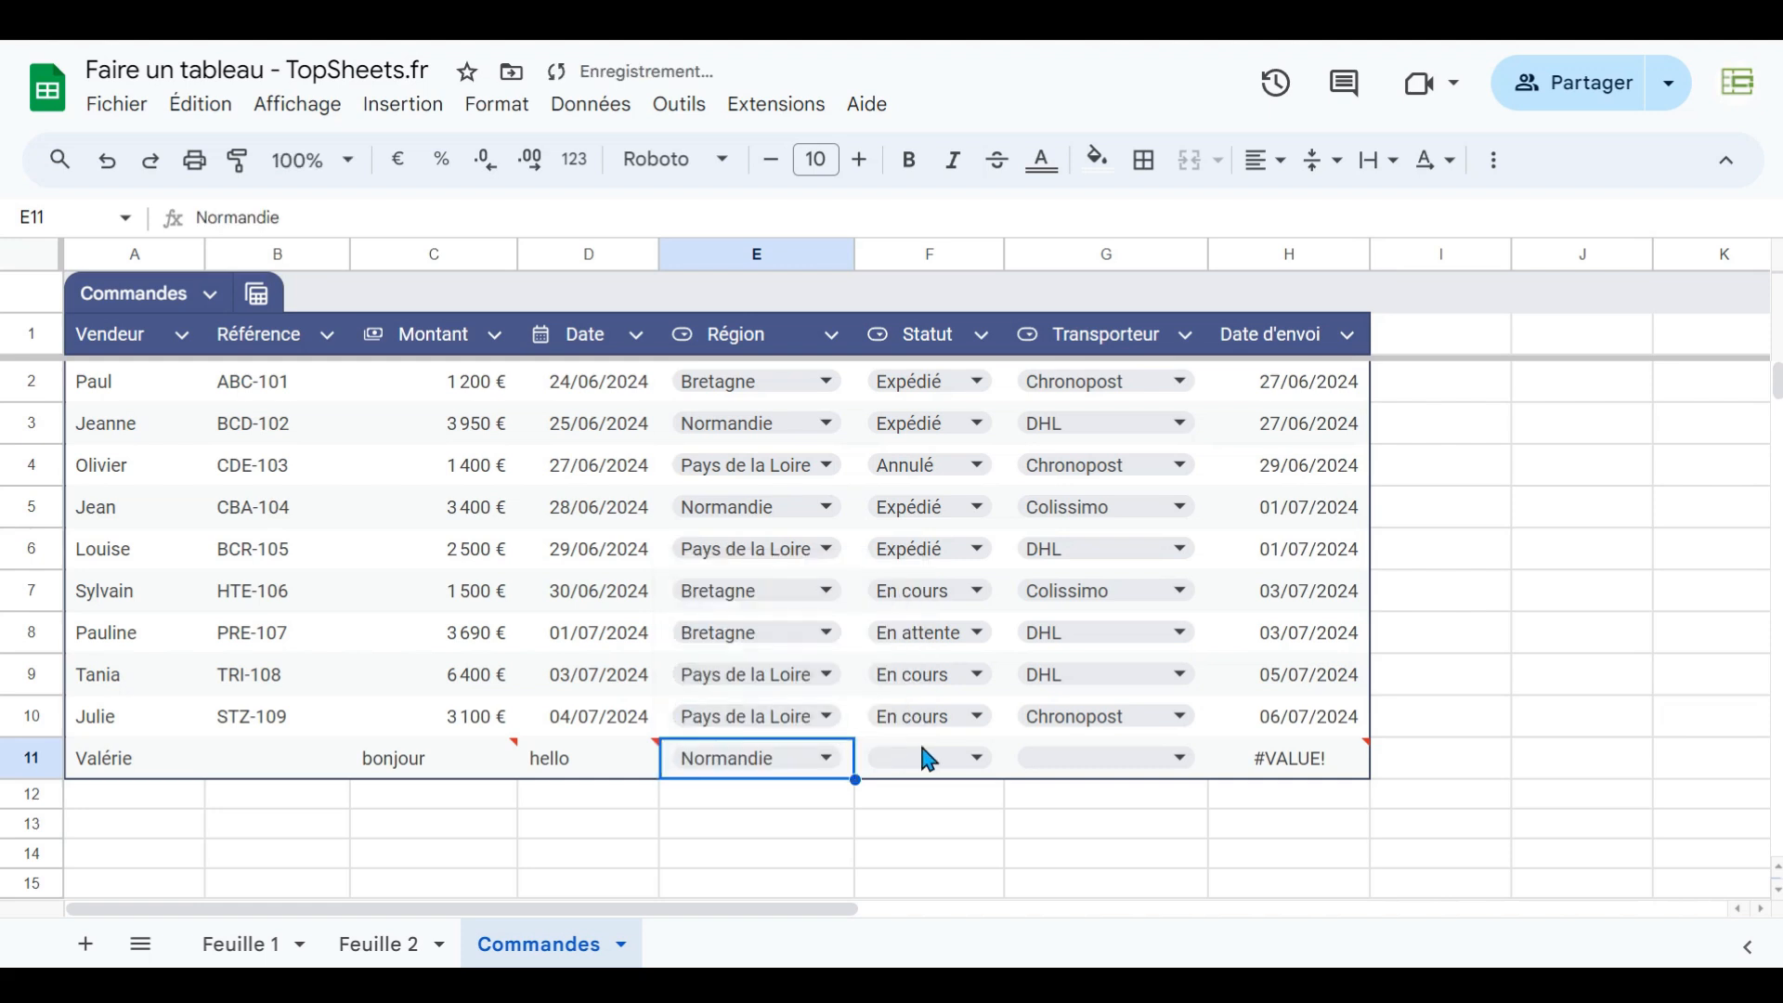
- Set the new row's Statut to En cours from its dropdown
left_click(963, 756)
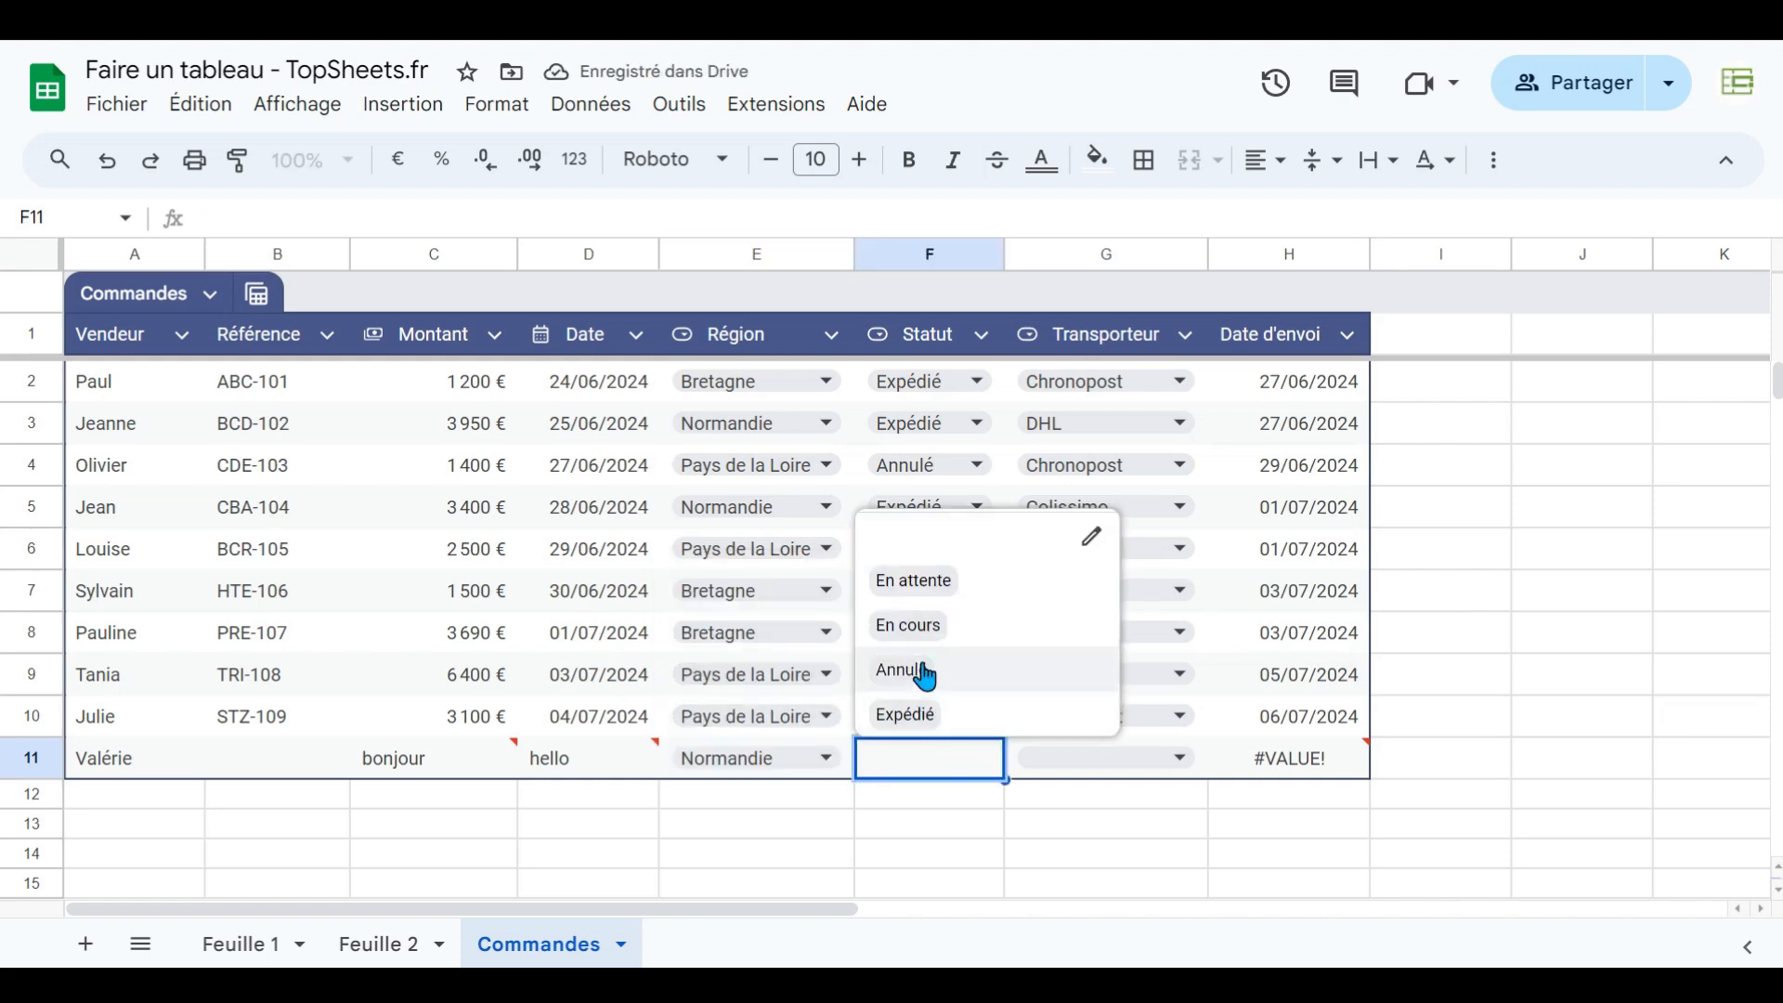
left_click(924, 627)
left_click(1149, 778)
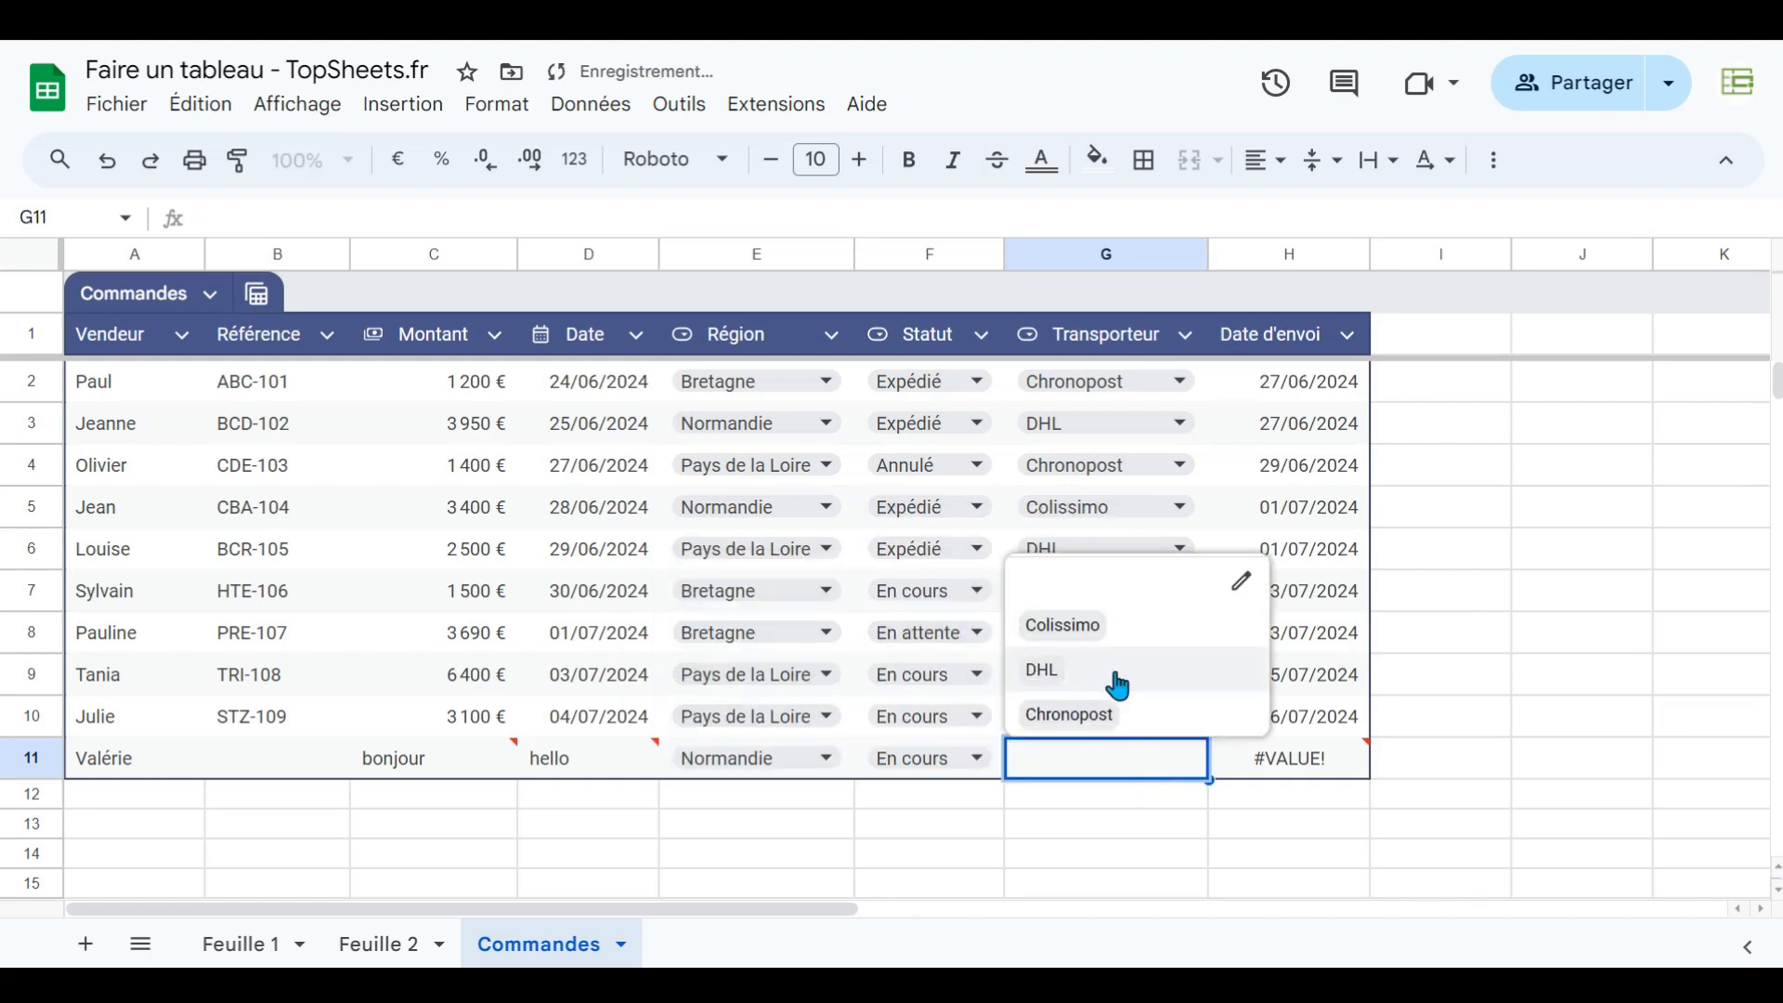
left_click(1144, 826)
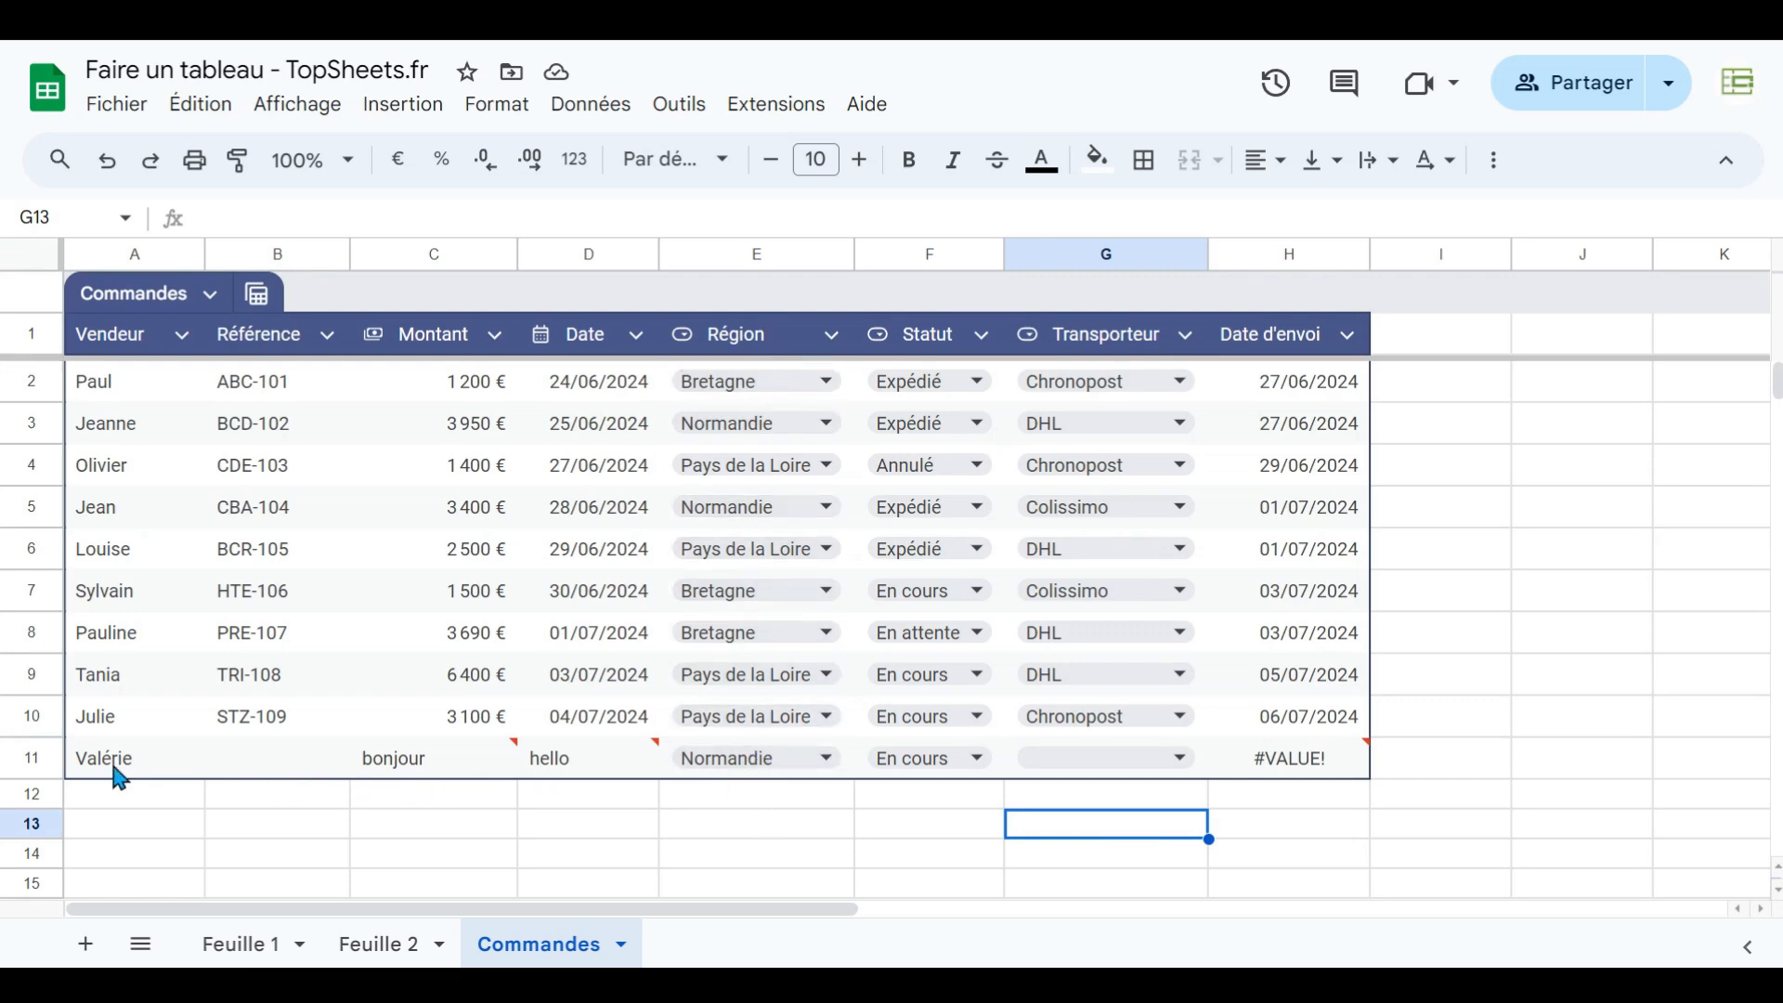
- Delete the test row 11 from the table
left_click(36, 756)
right_click(36, 756)
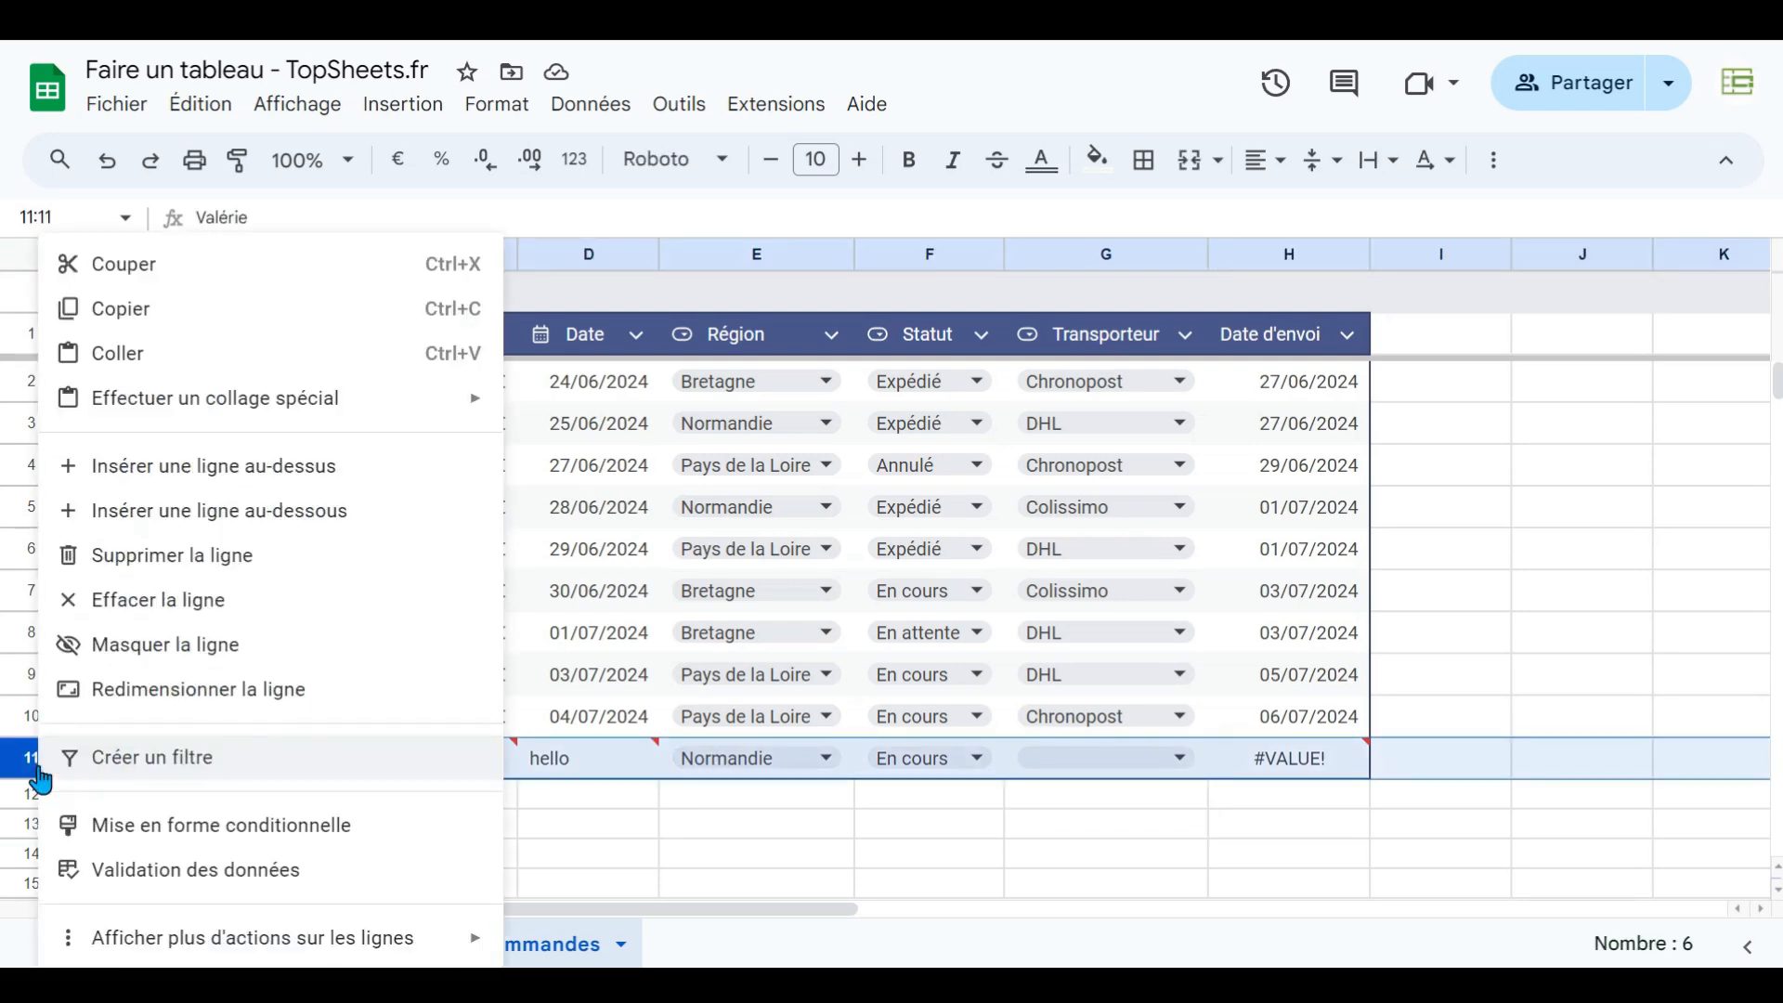
left_click(154, 568)
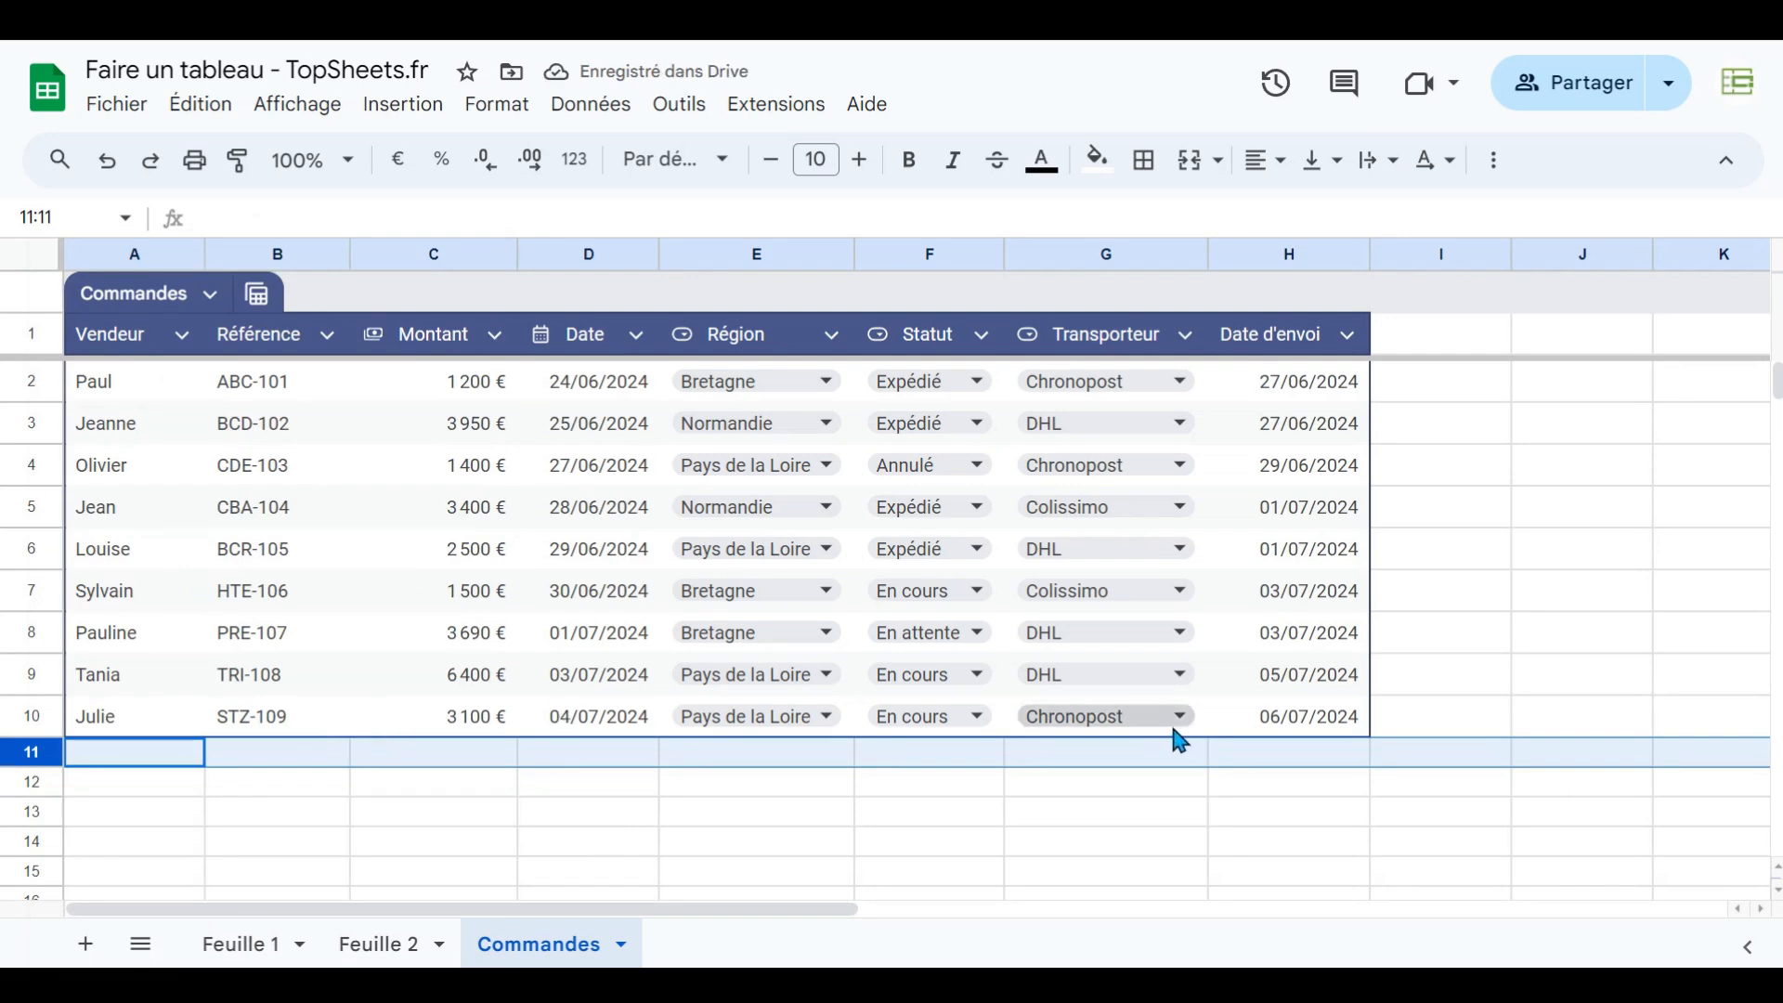
left_click(209, 297)
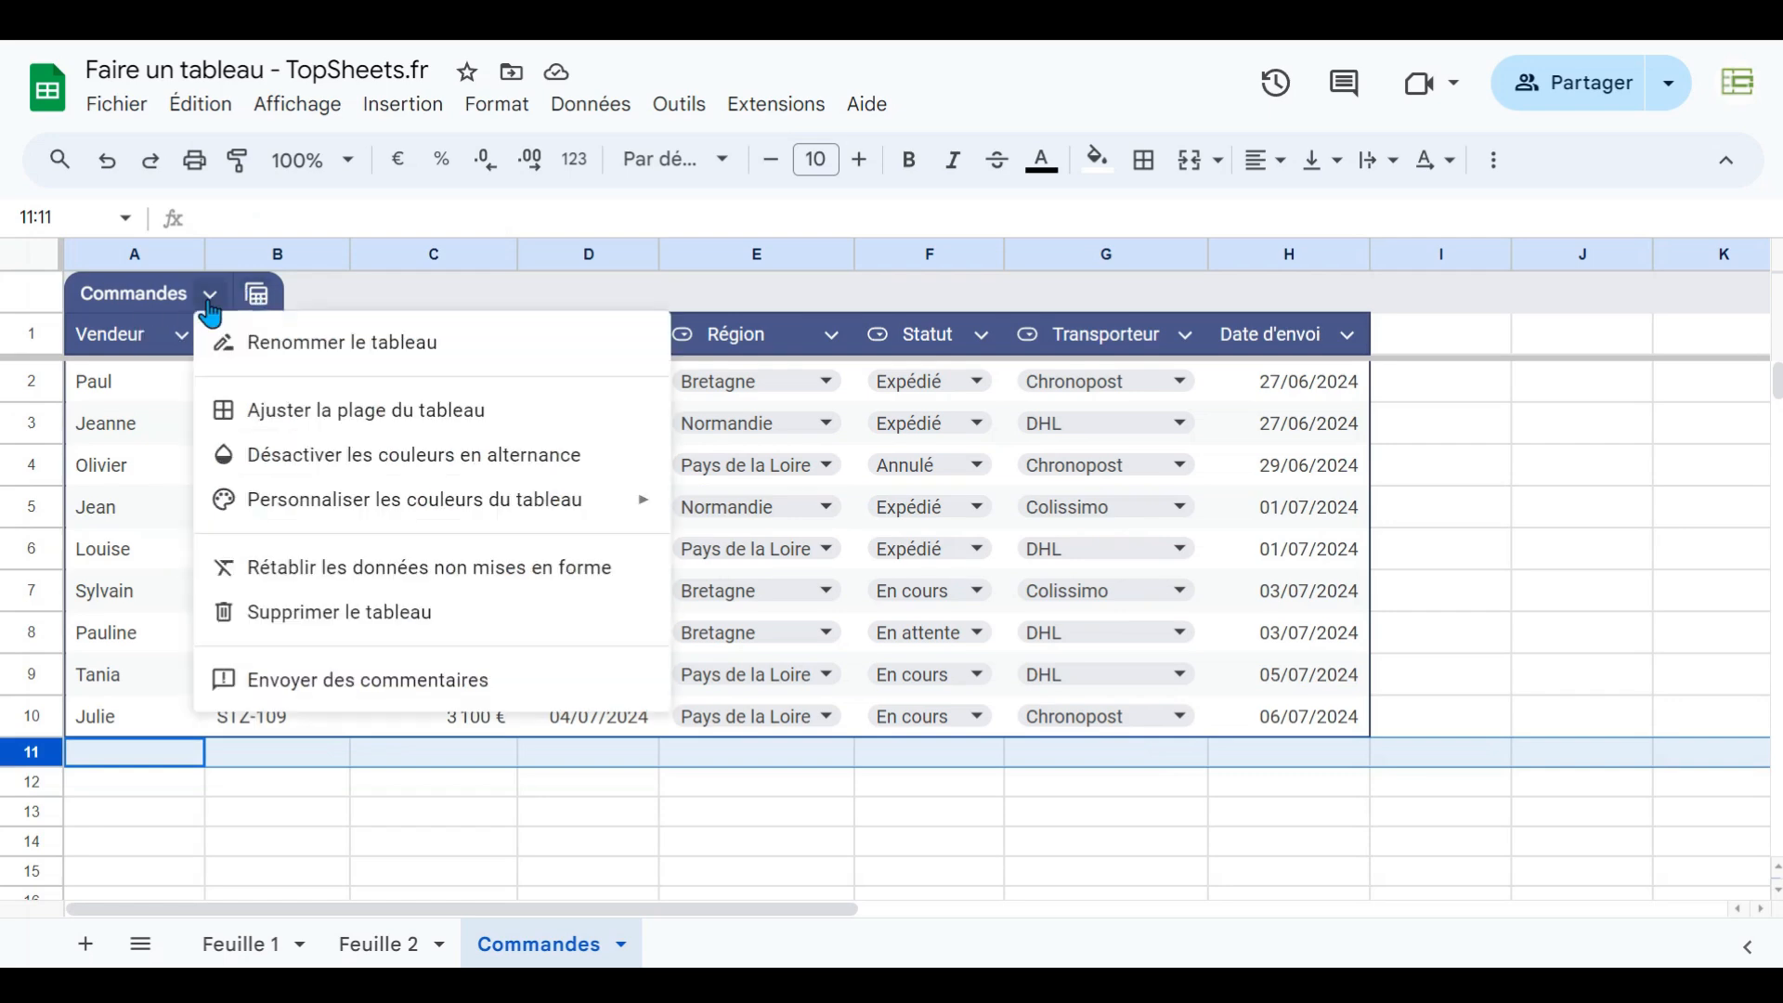
left_click(313, 288)
left_click(327, 335)
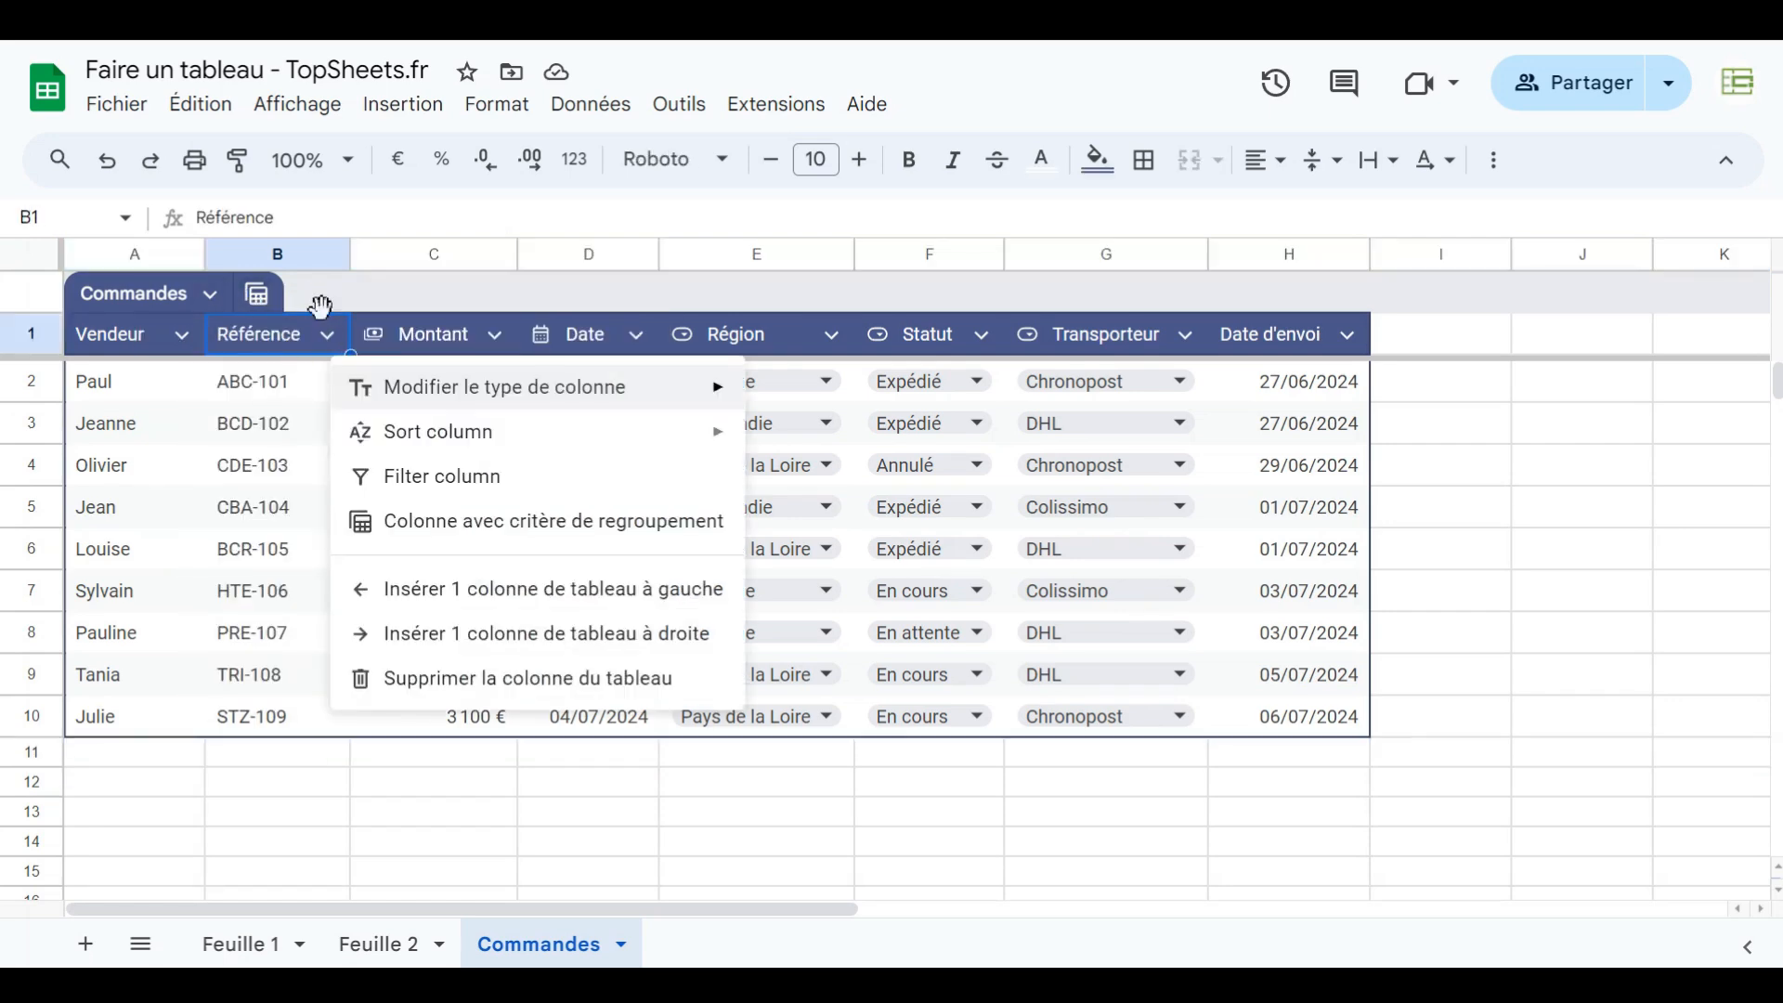
left_click(318, 299)
- Reopen the temporary Région grouping view and close it without saving
left_click(257, 295)
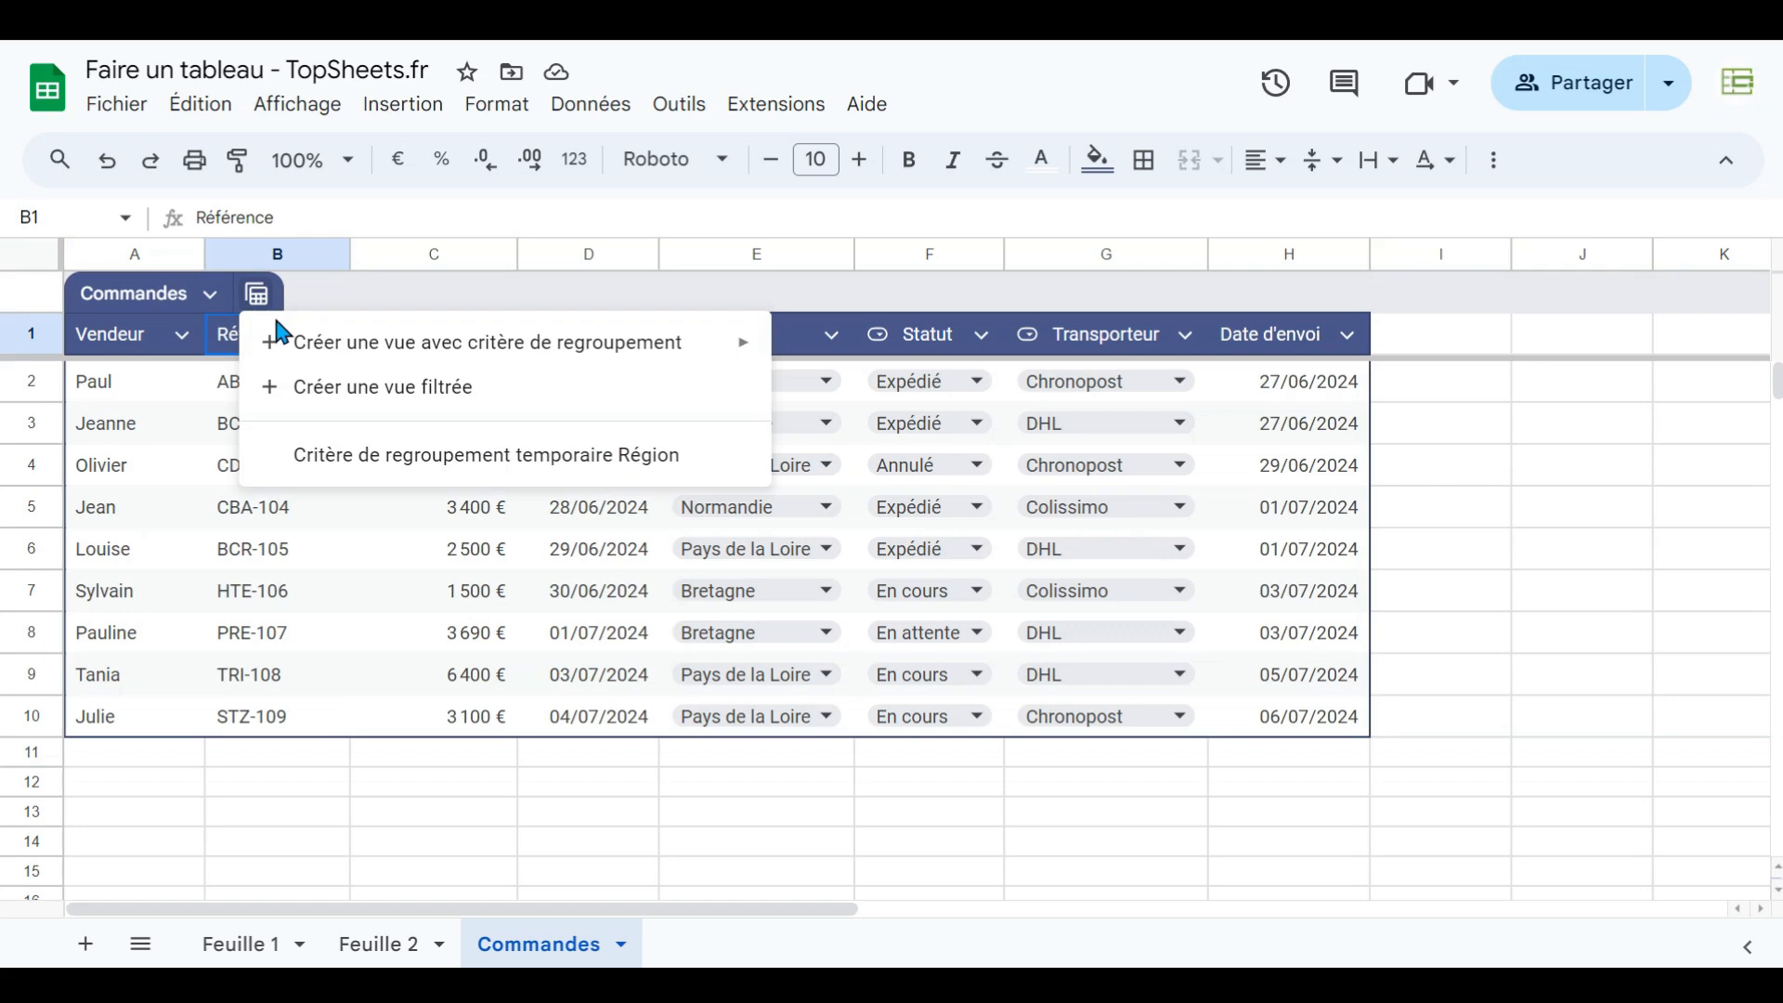
mouse_move(282, 338)
mouse_move(336, 360)
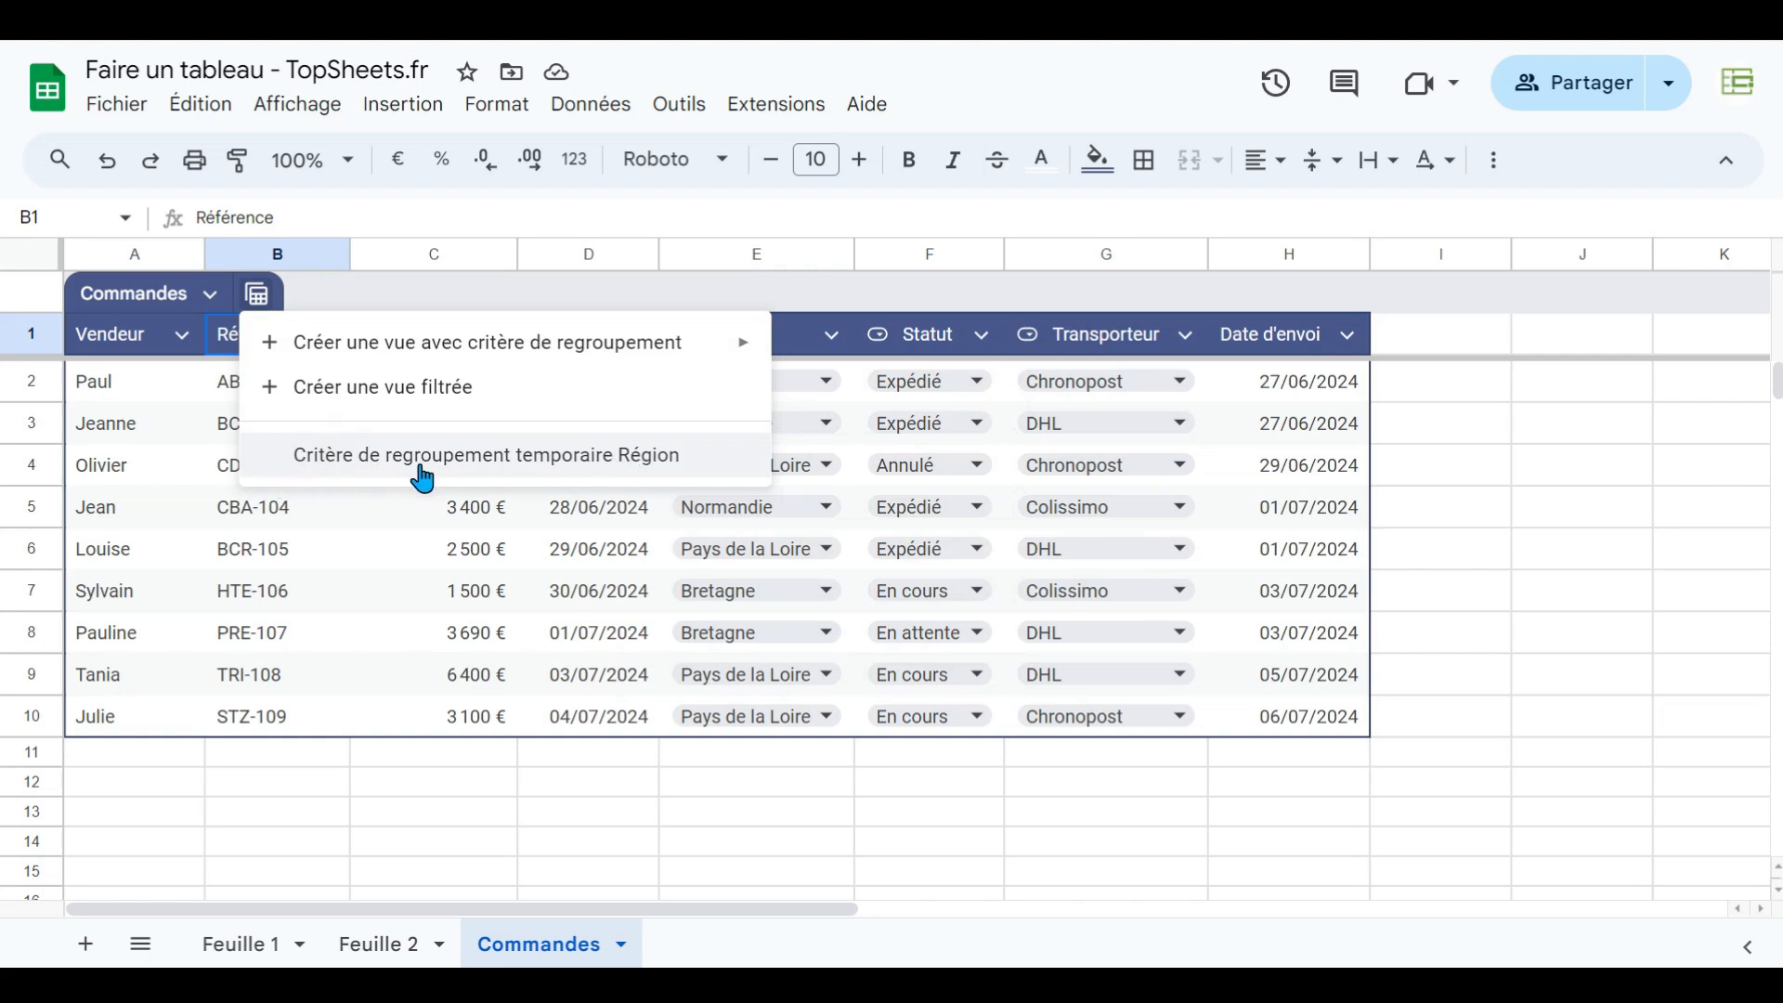
left_click(327, 464)
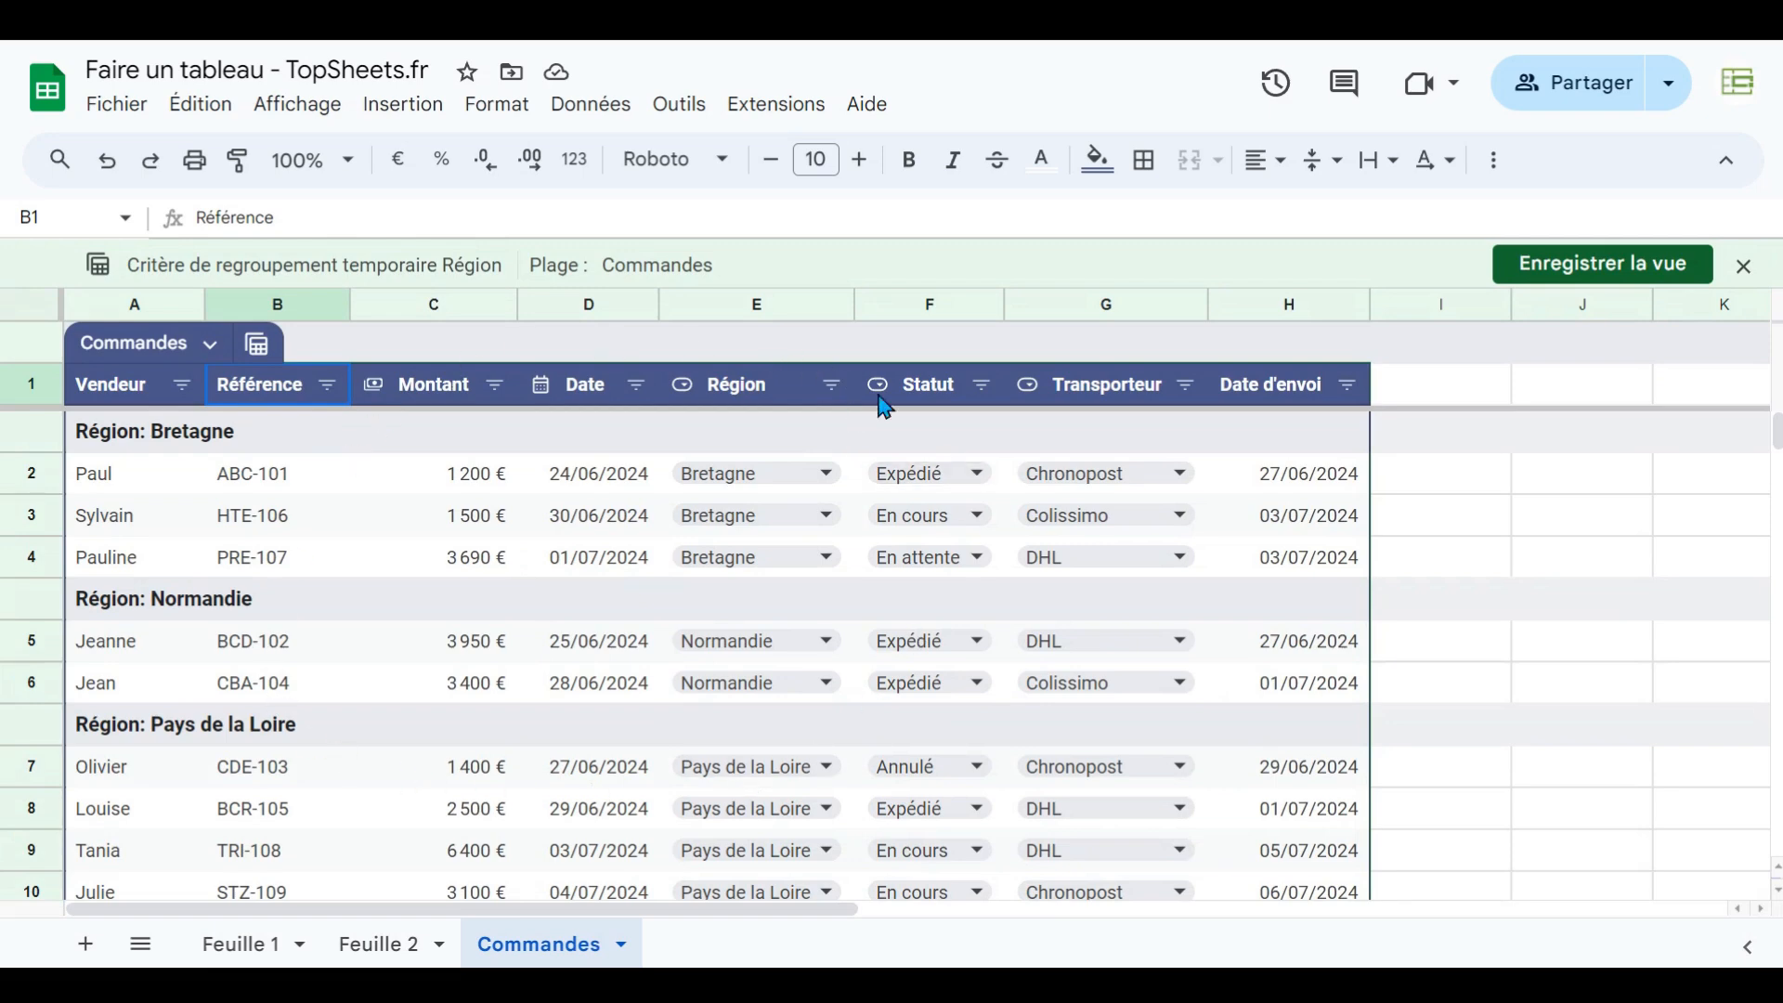
left_click(1742, 269)
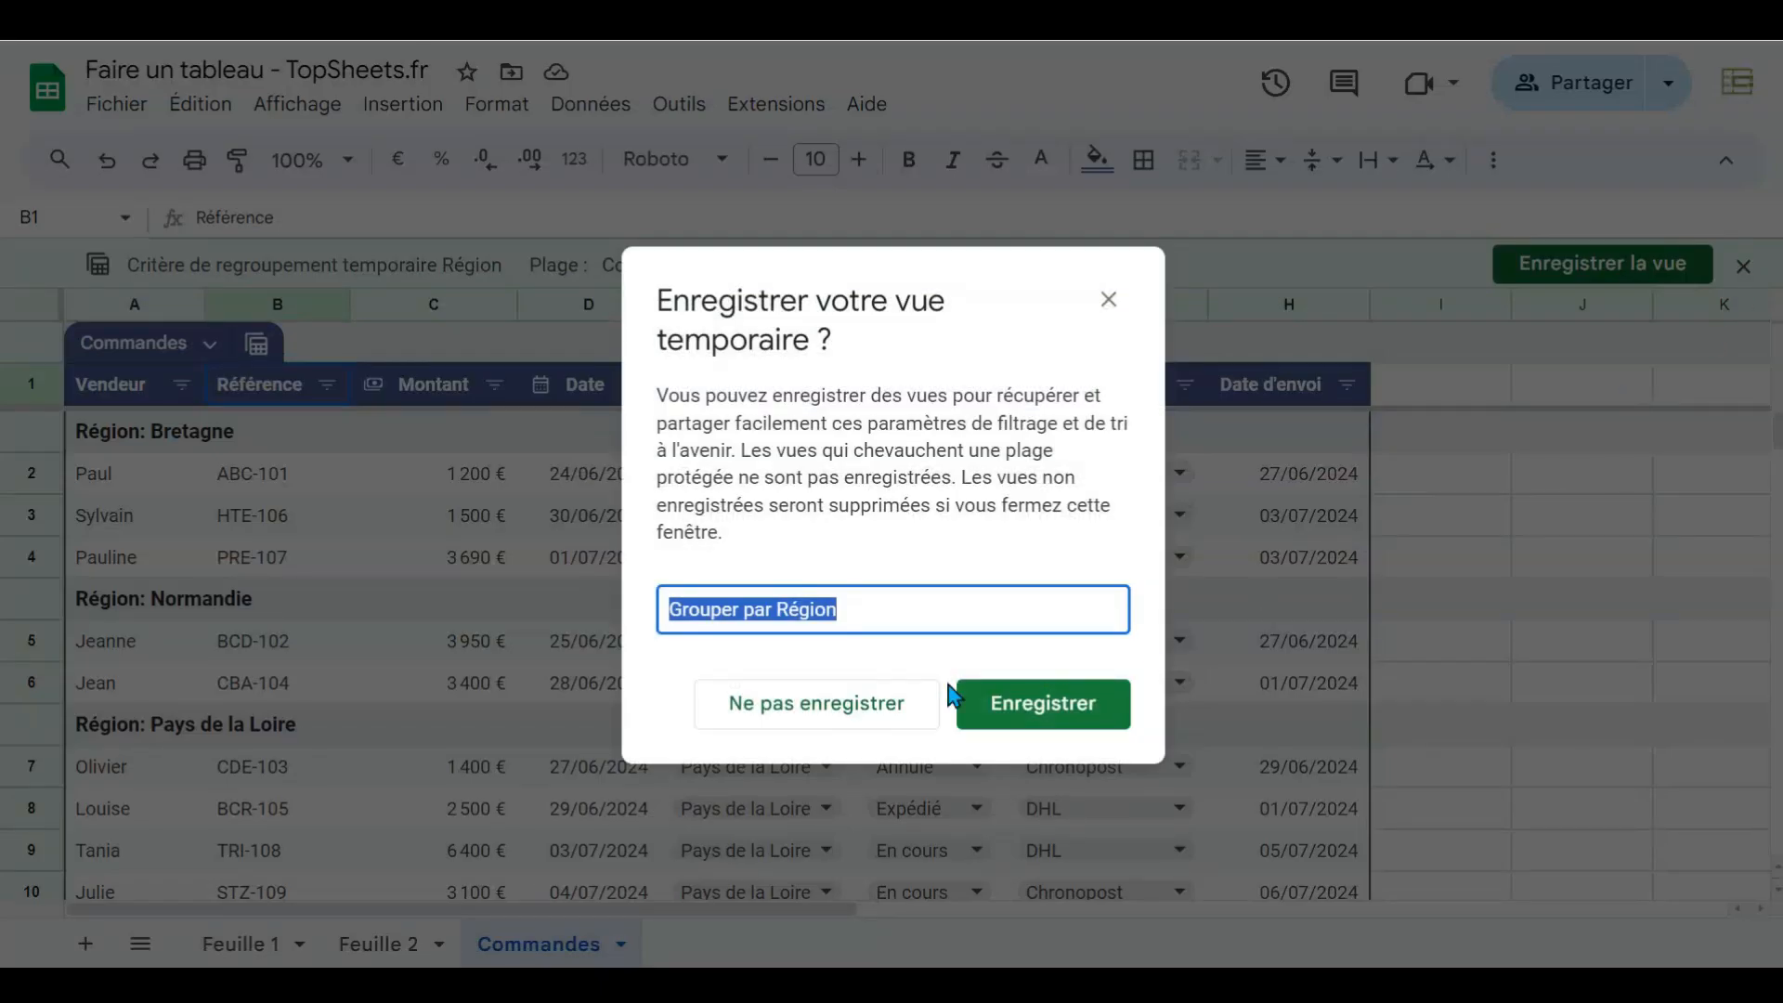
left_click(812, 704)
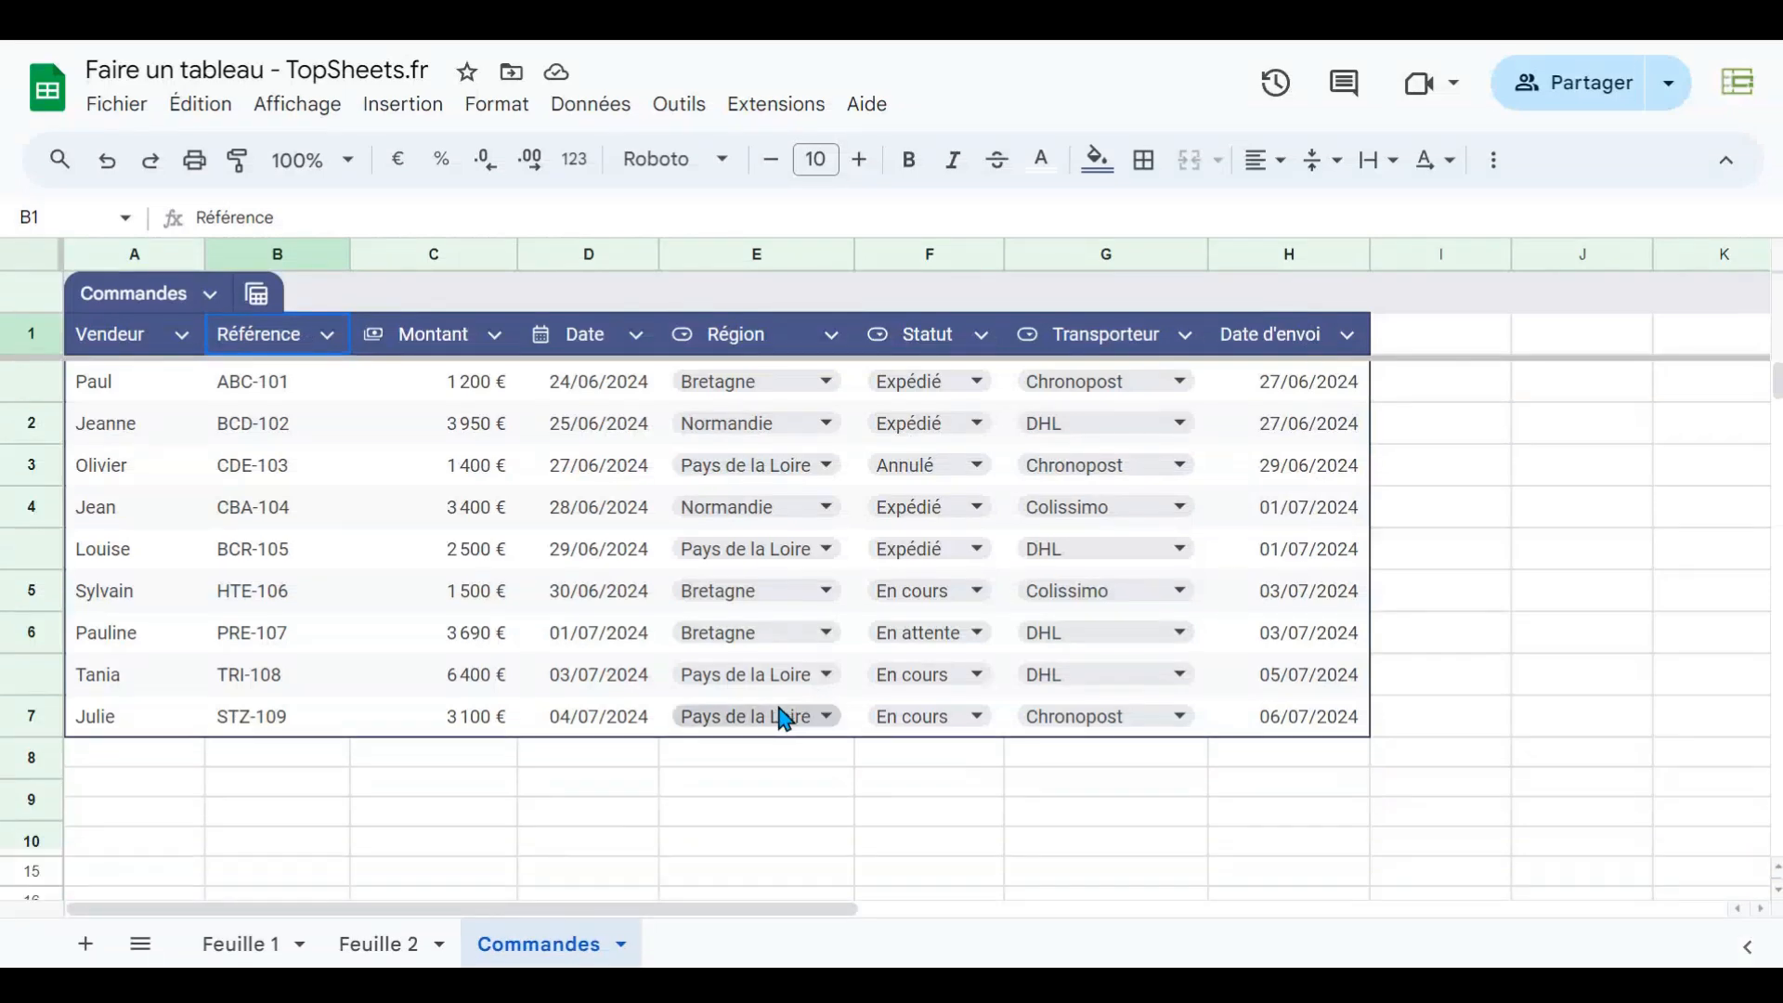
- Create a view grouped by Statut and save it as Grouper par Statut
left_click(257, 295)
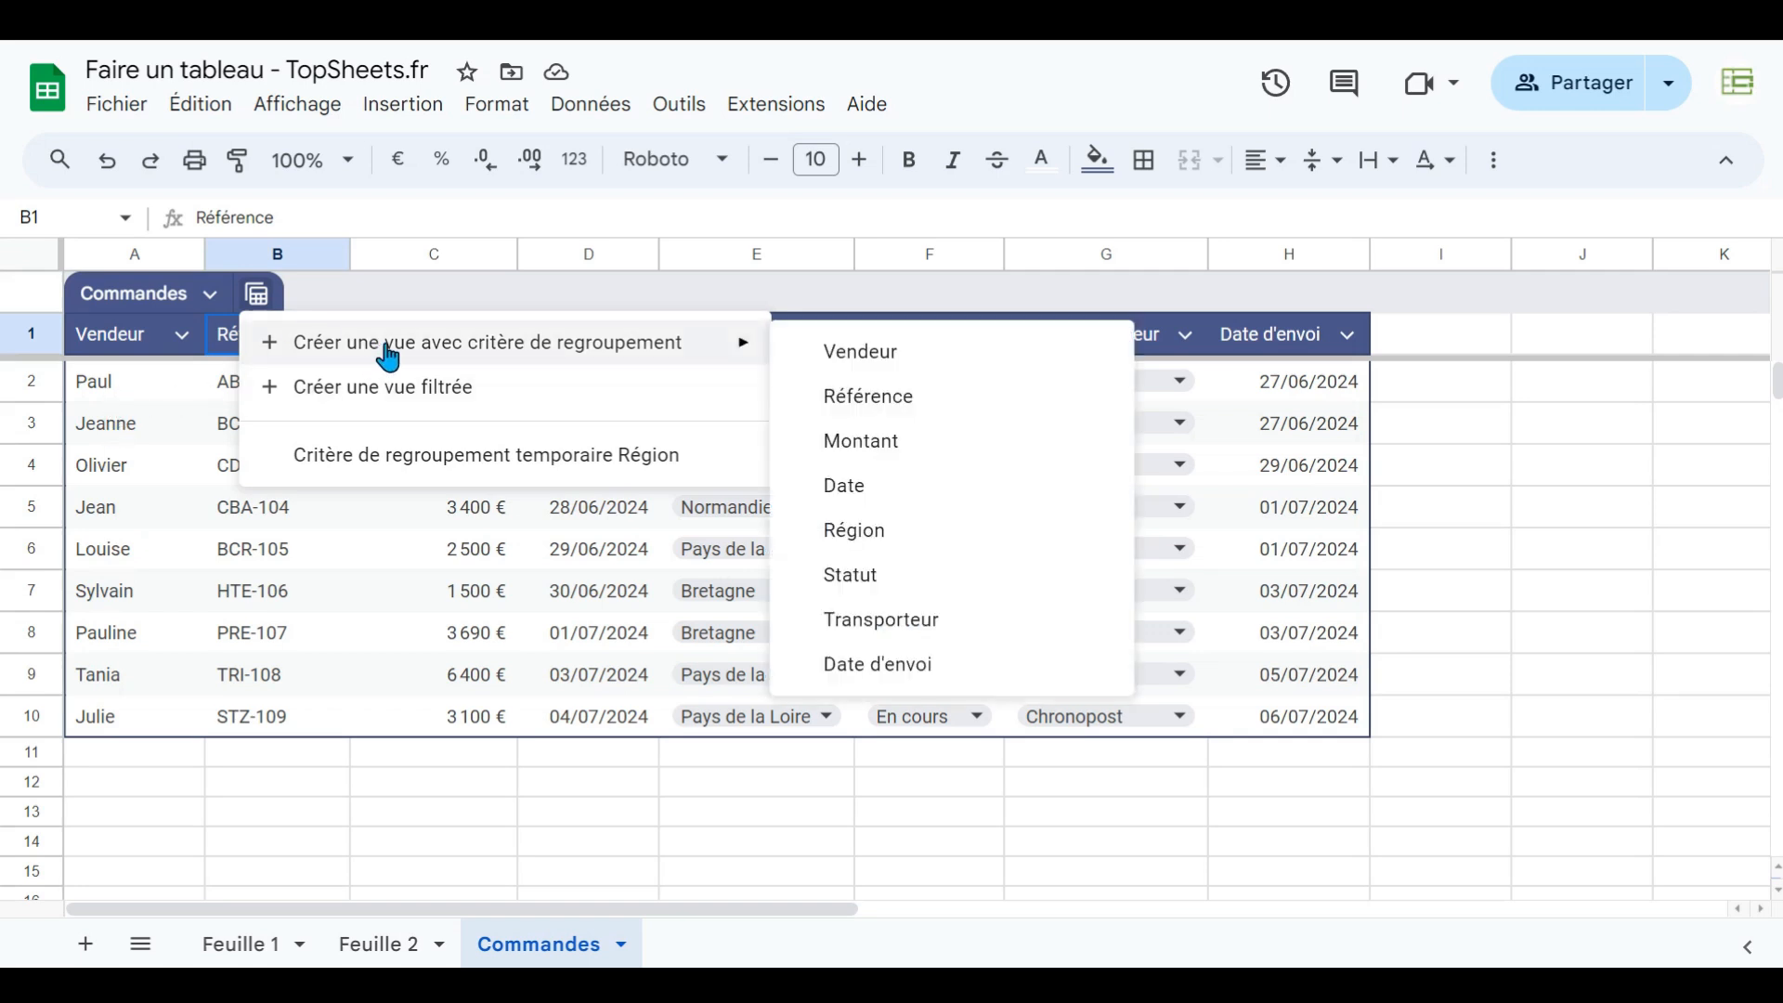
left_click(874, 583)
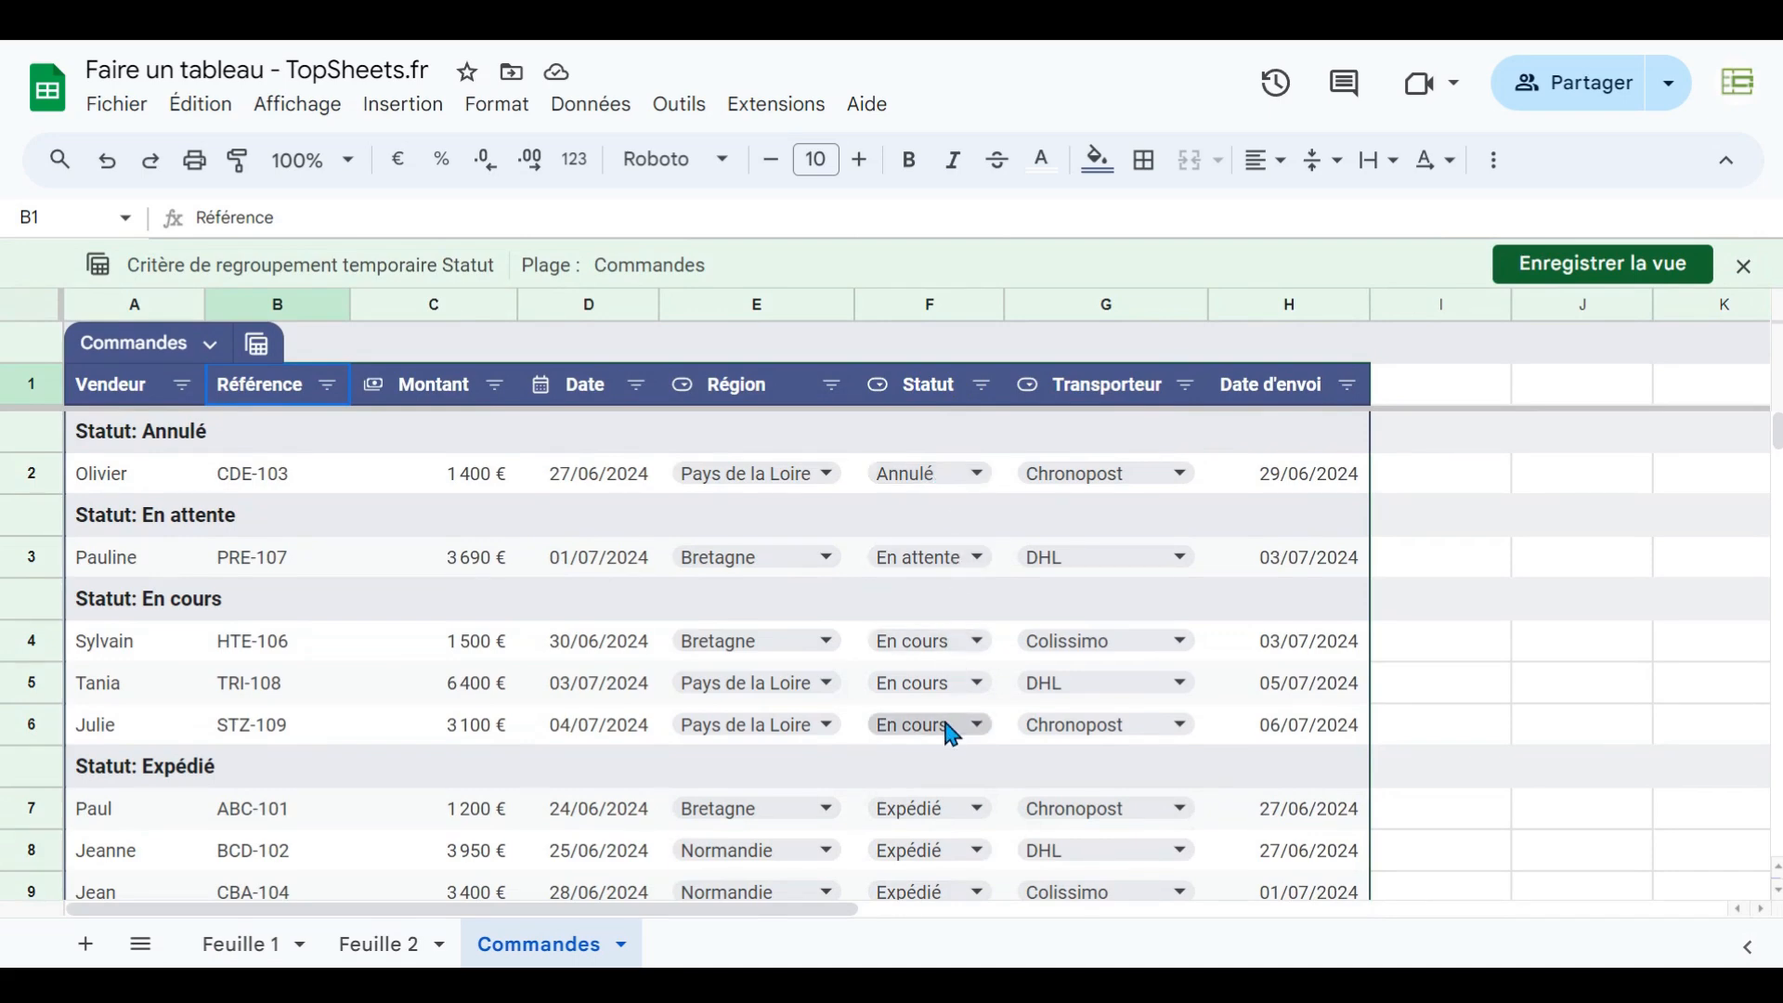
scroll(947, 728, "down", 3)
scroll(942, 670, "up", 3)
left_click(1665, 284)
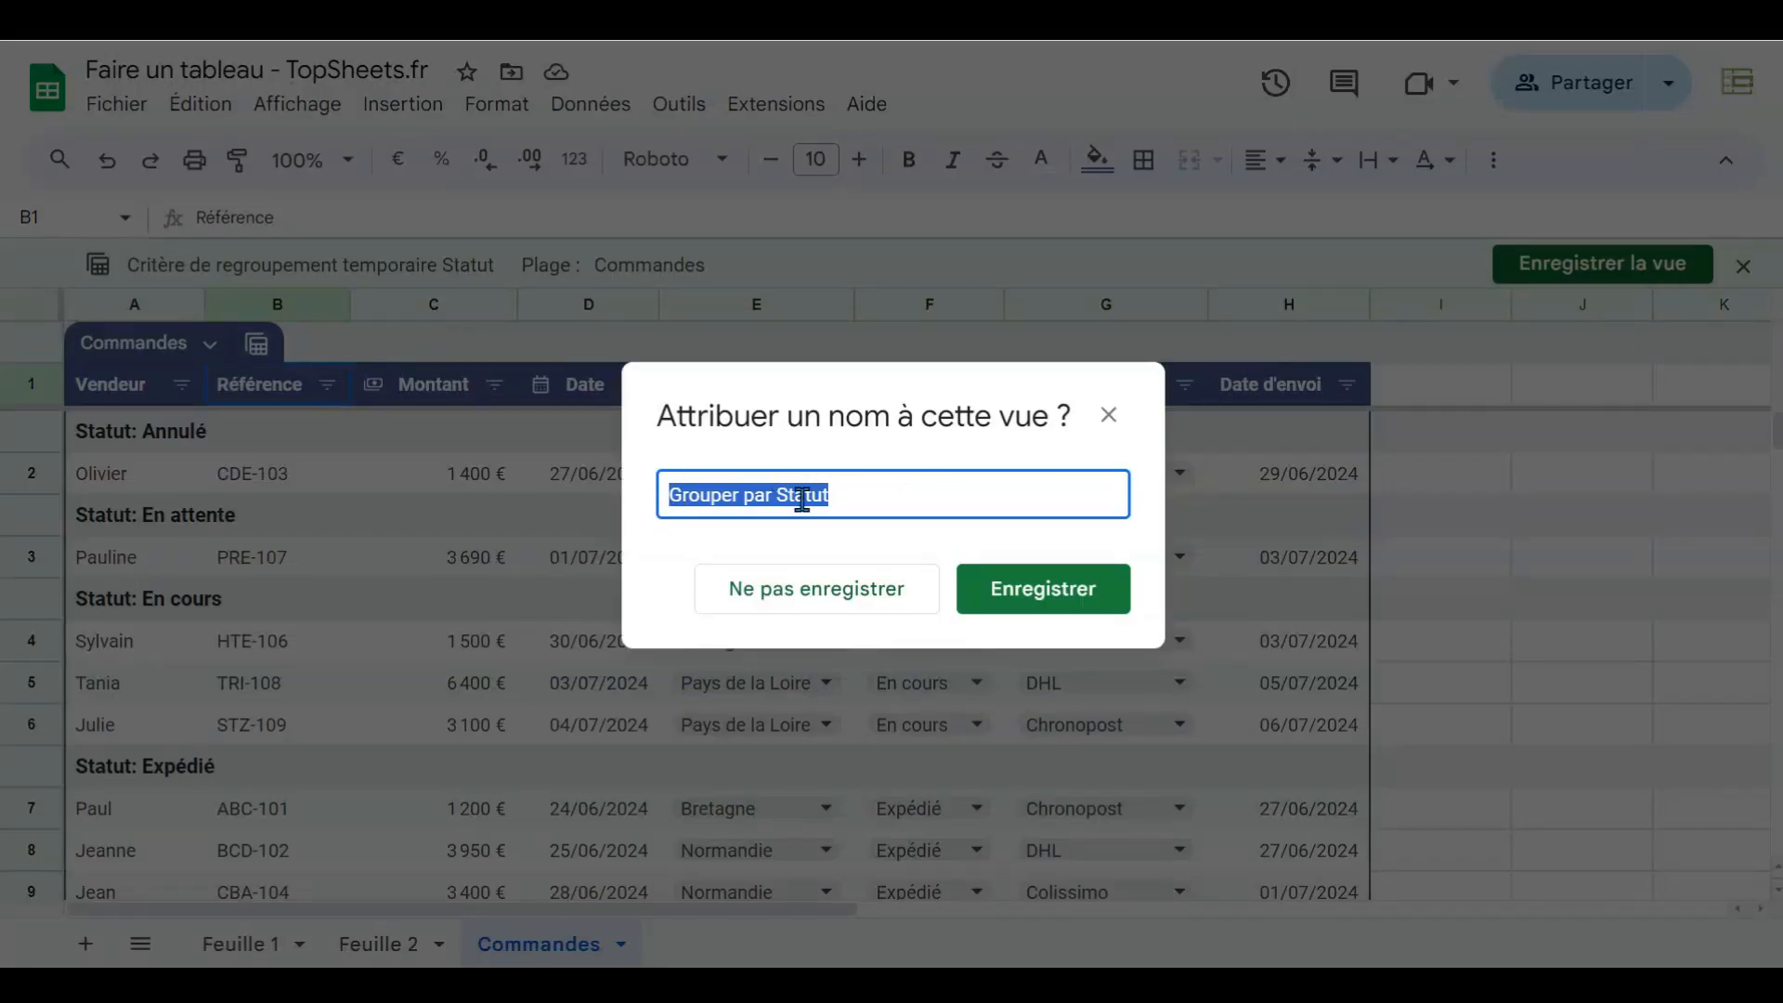
left_click(1034, 594)
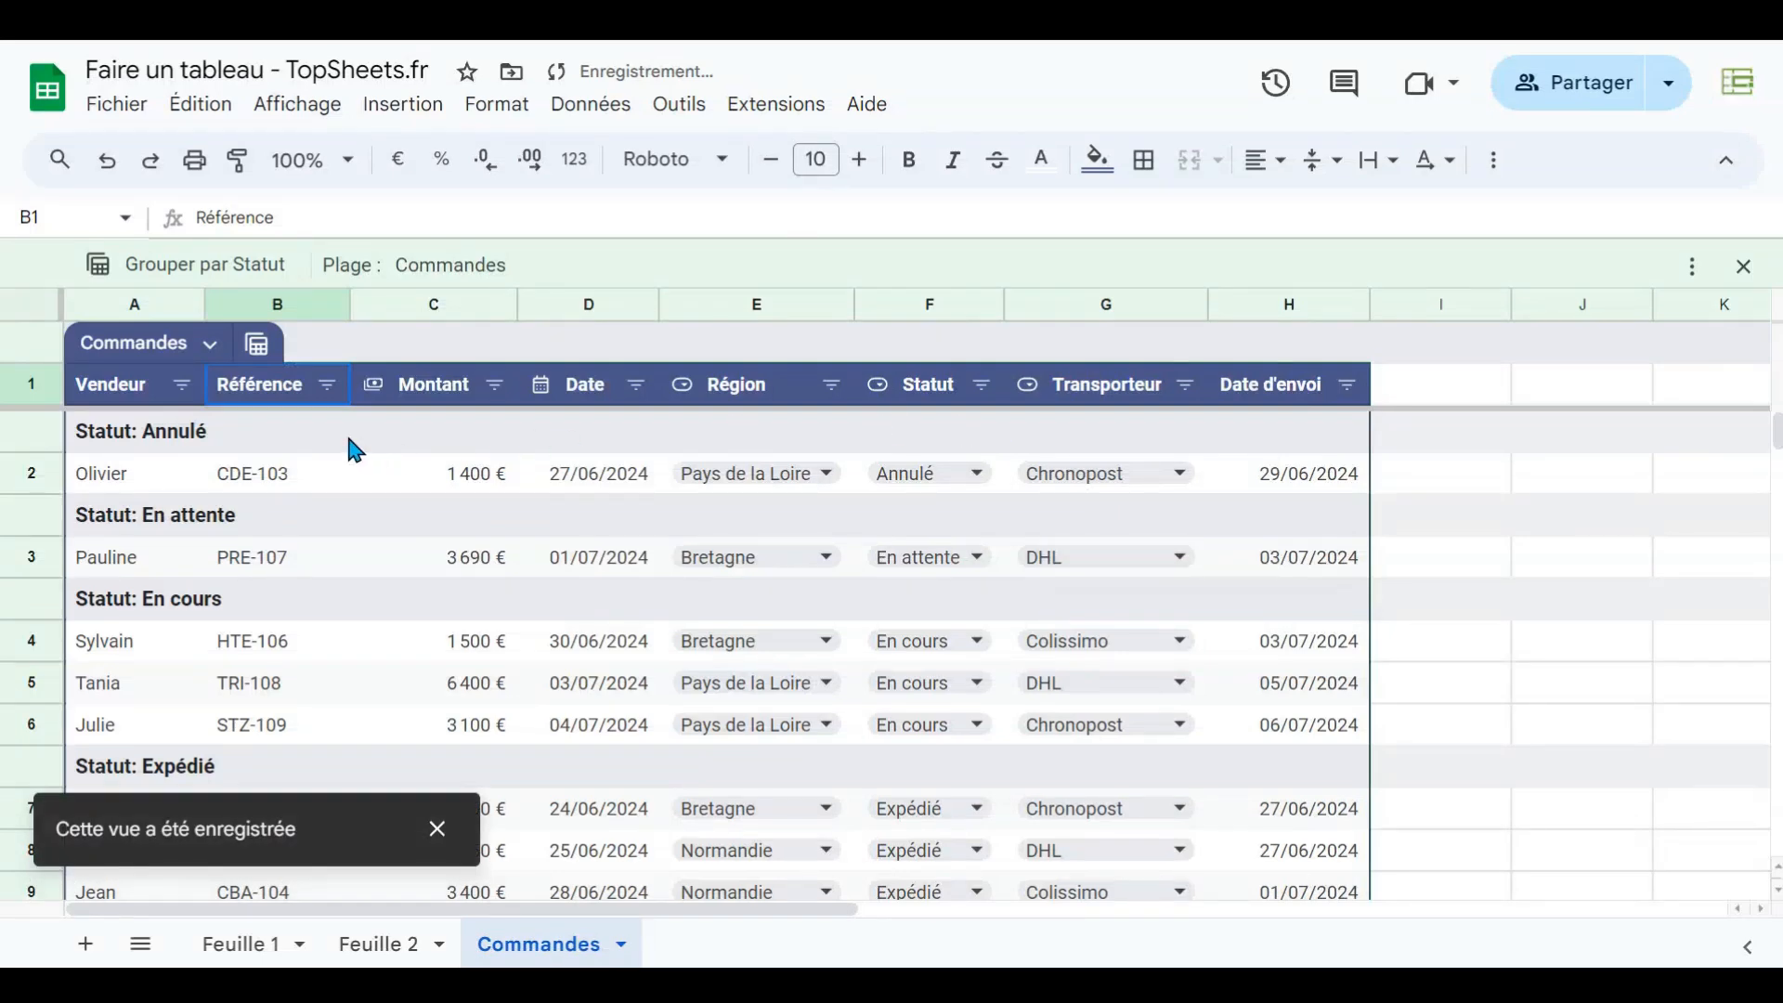
- Switch from the Grouper par Statut view to the temporary Région grouping and back, then exit the view
left_click(259, 344)
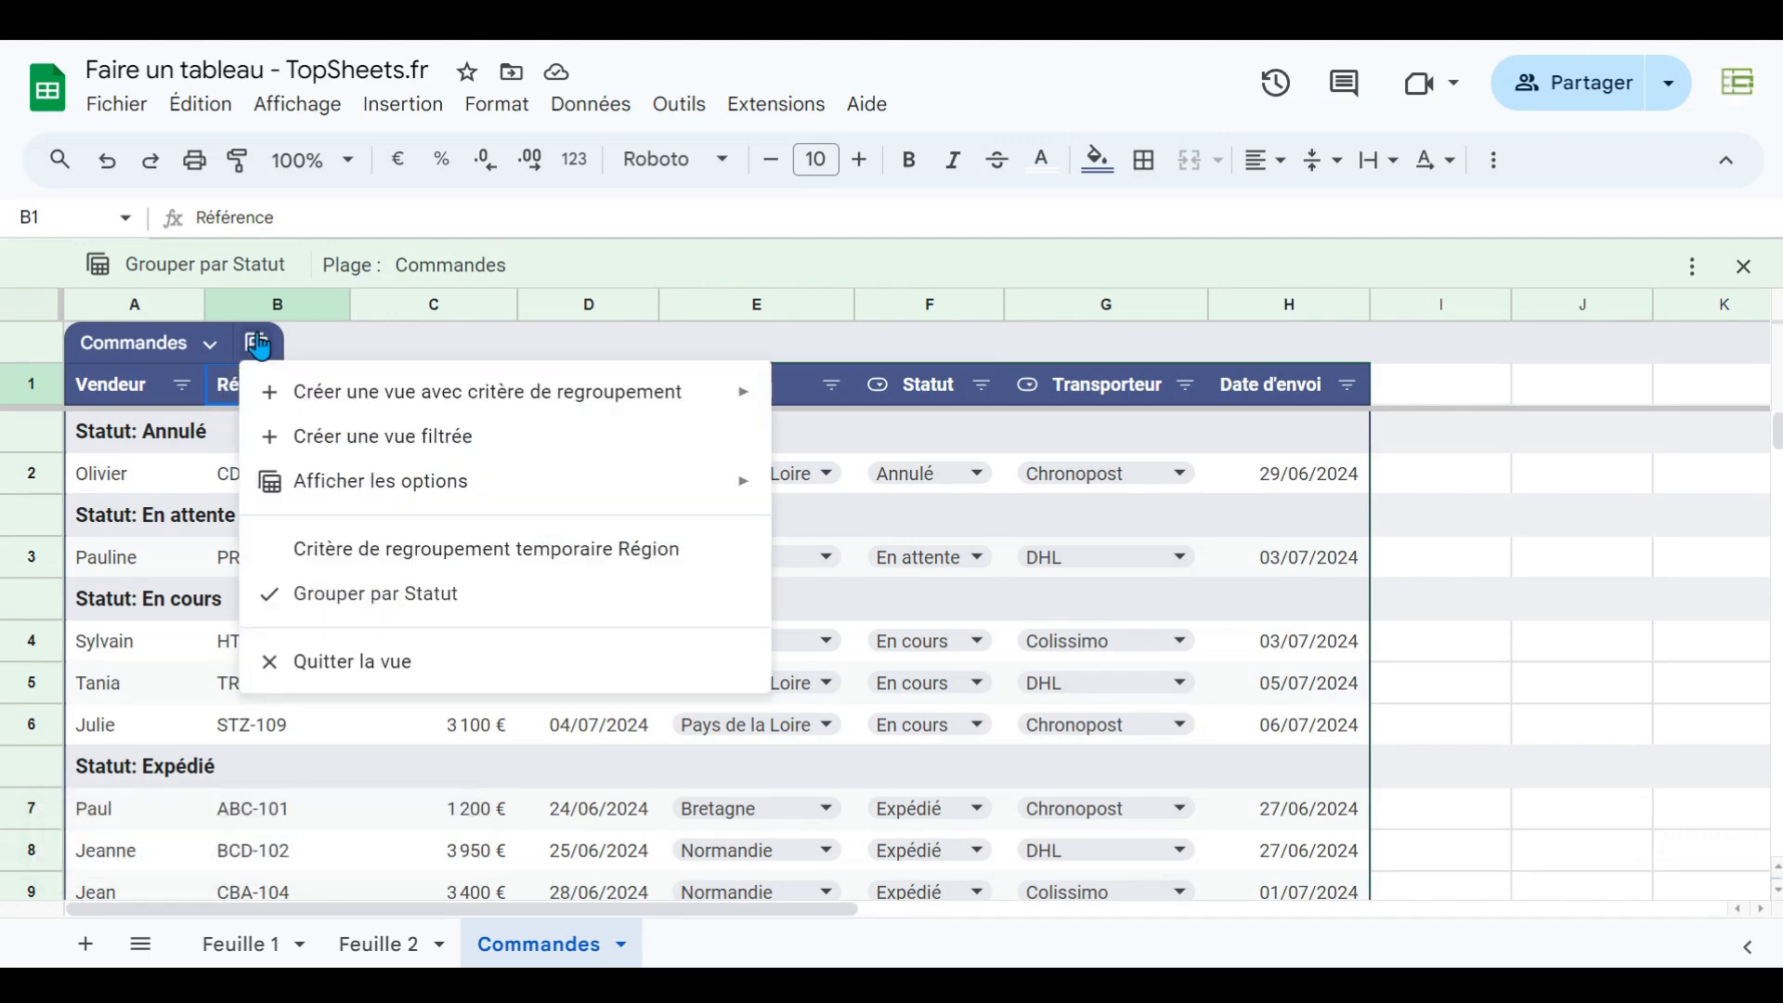
left_click(329, 564)
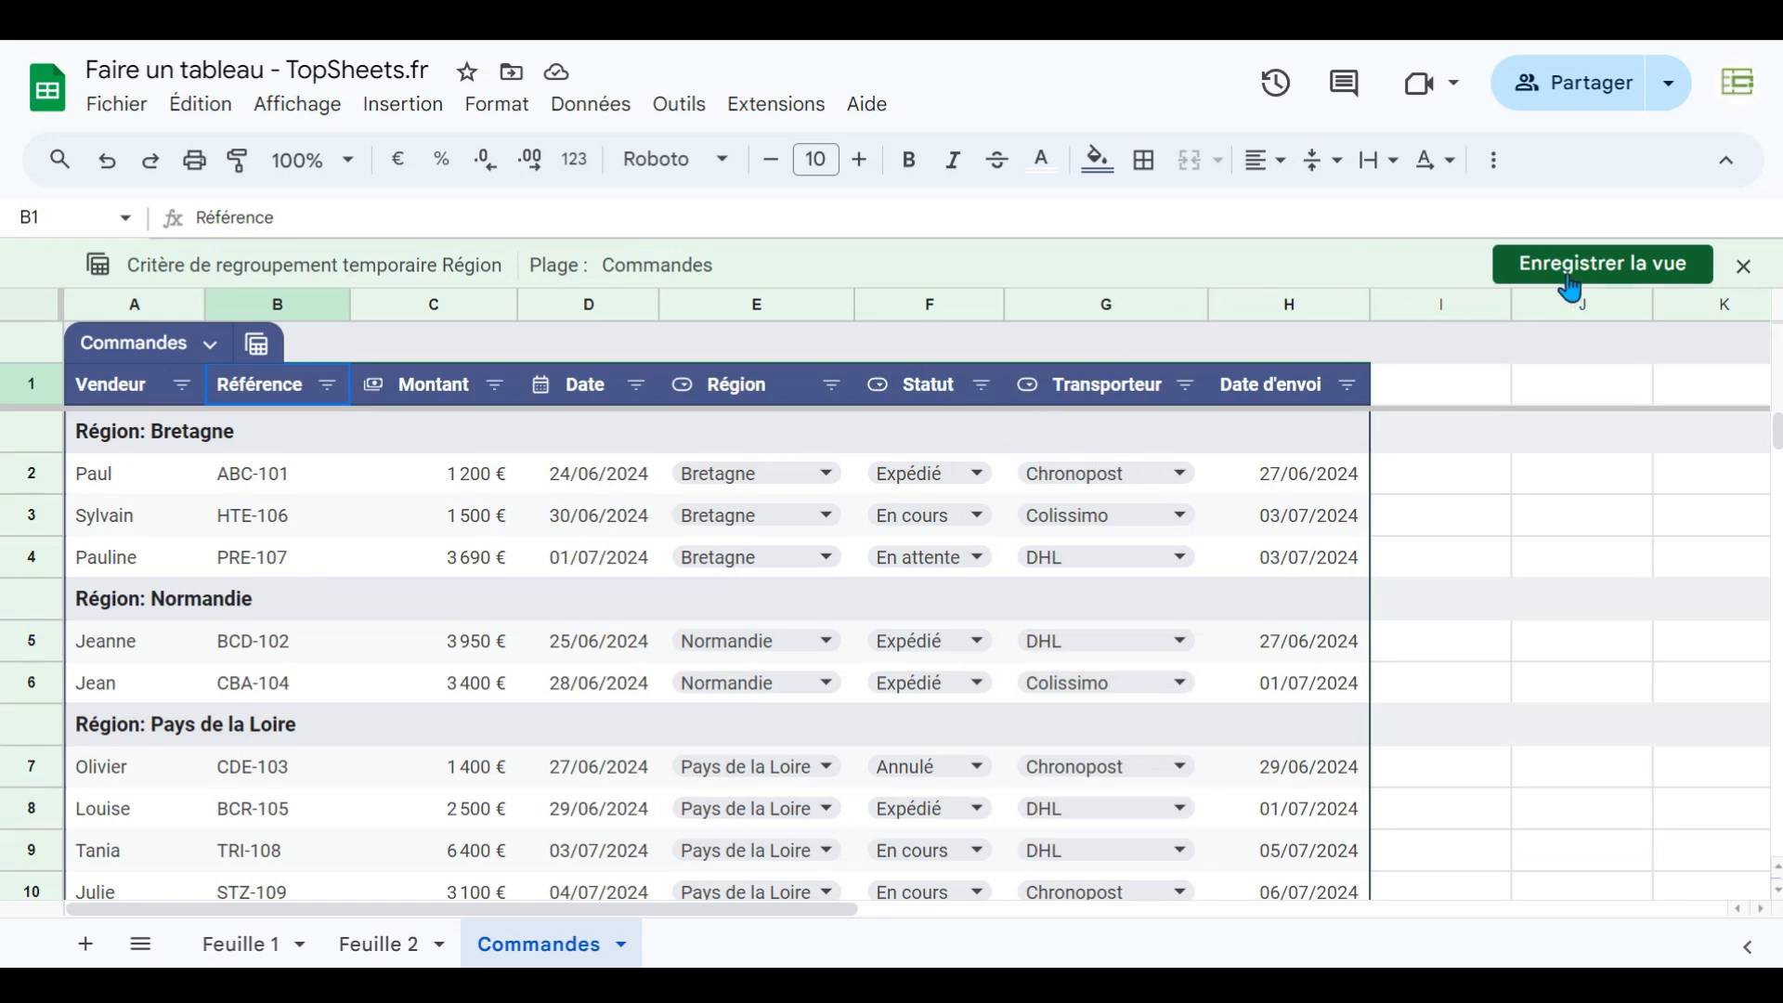
left_click(255, 353)
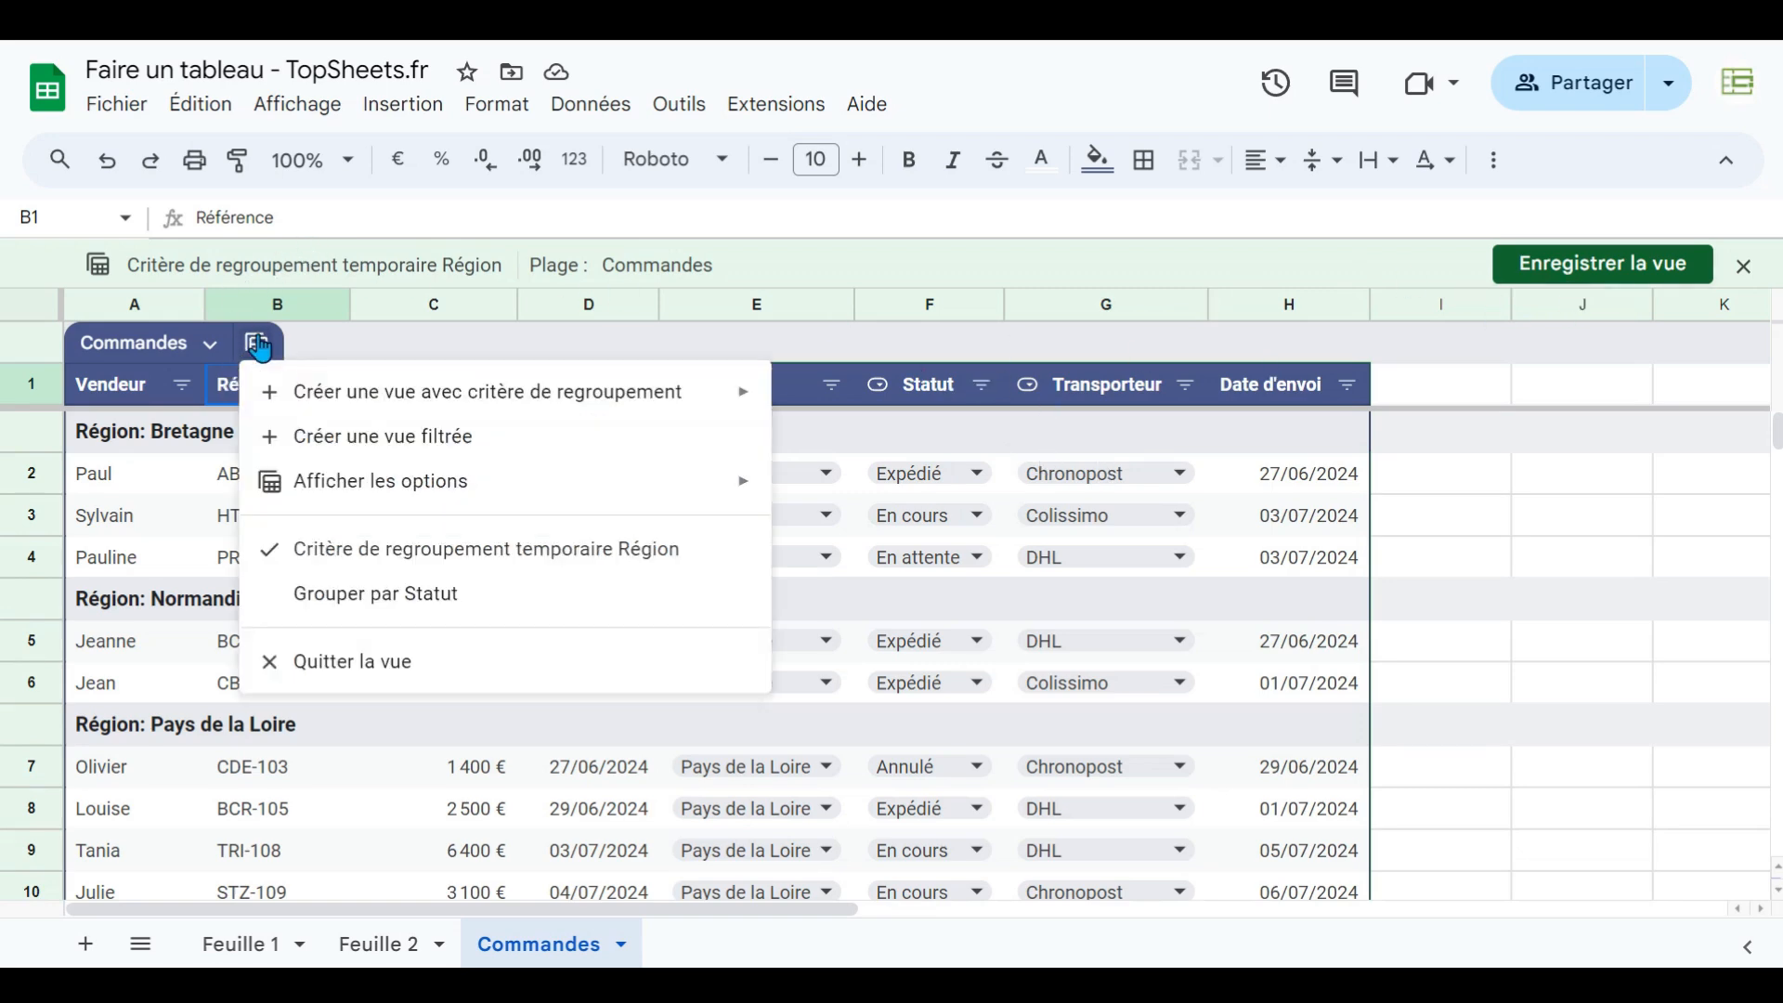
left_click(338, 608)
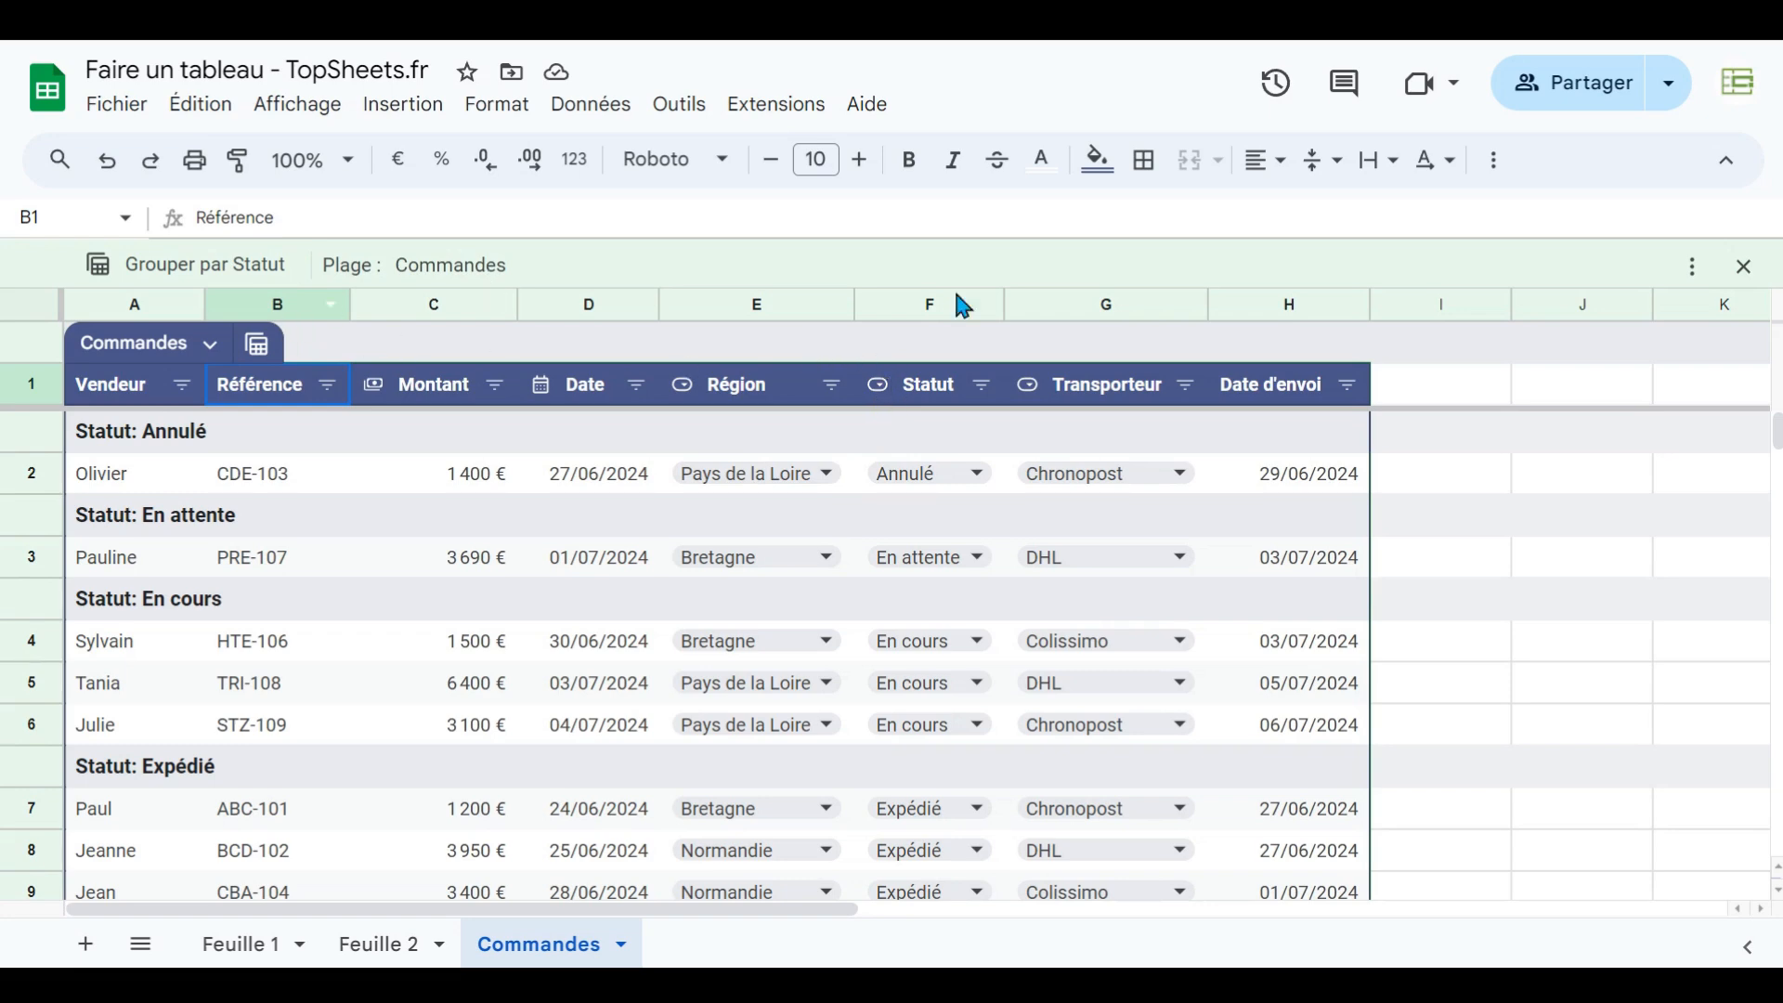
left_click(1744, 266)
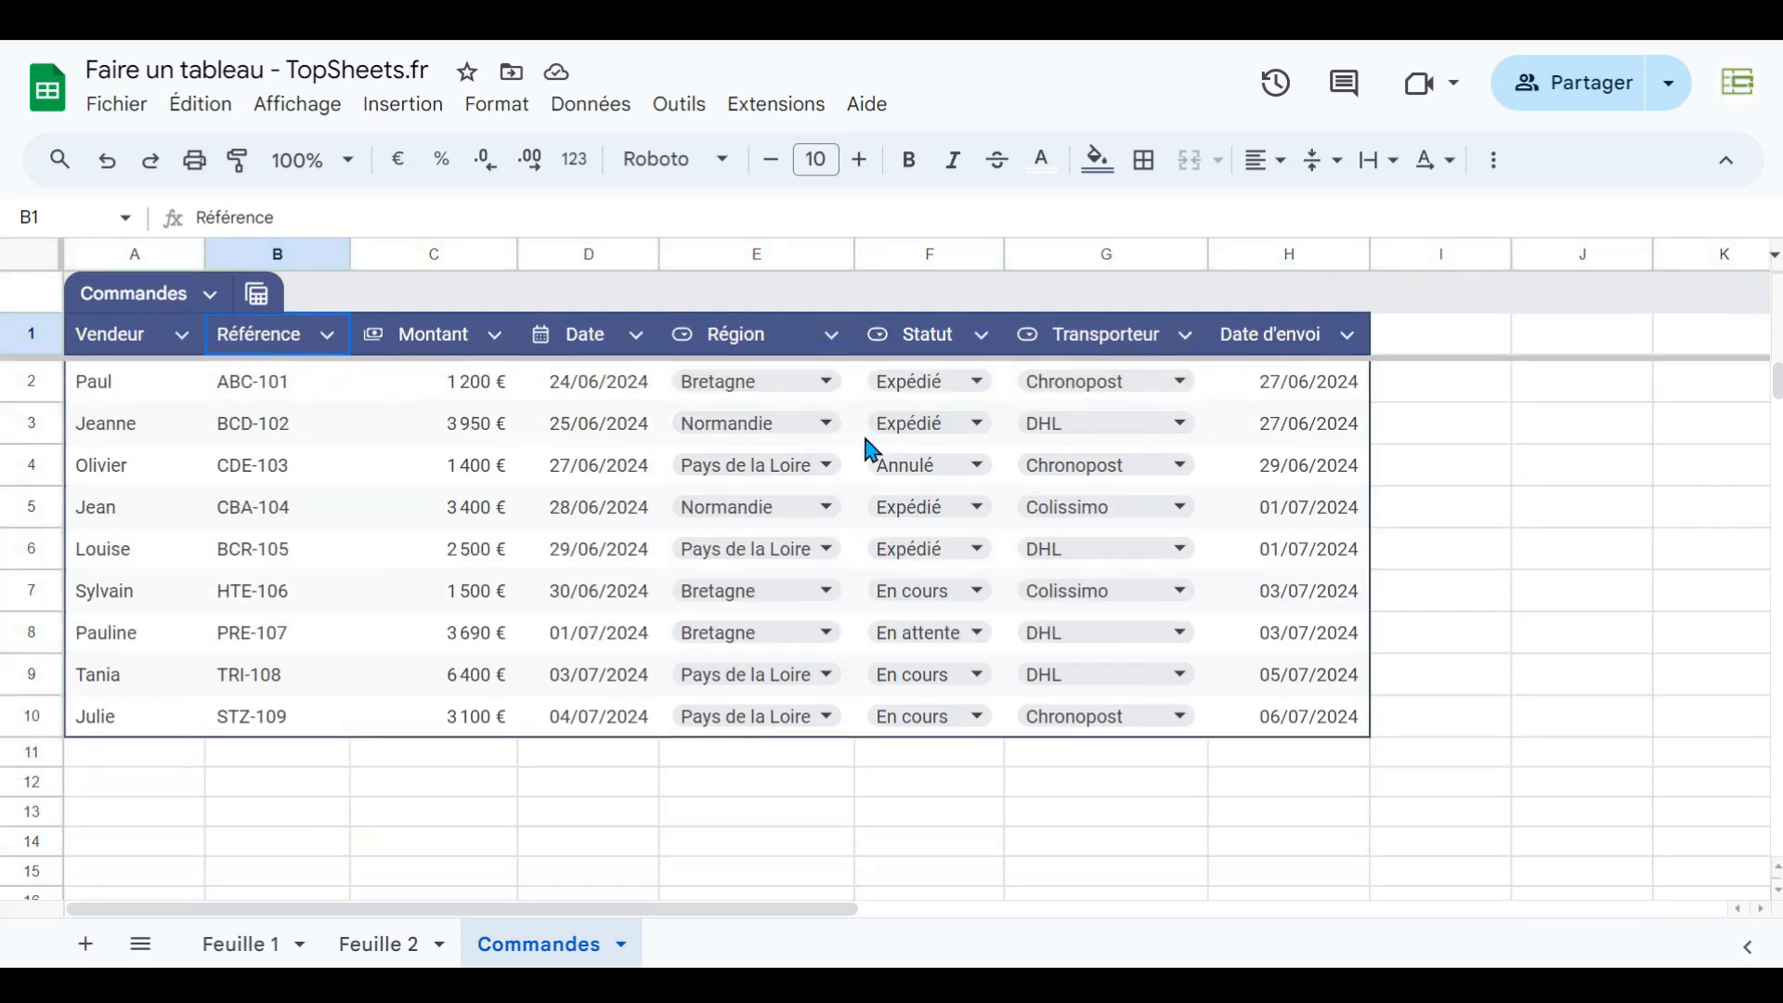
- Create a filtered view of the table showing only the Bretagne region
left_click(253, 295)
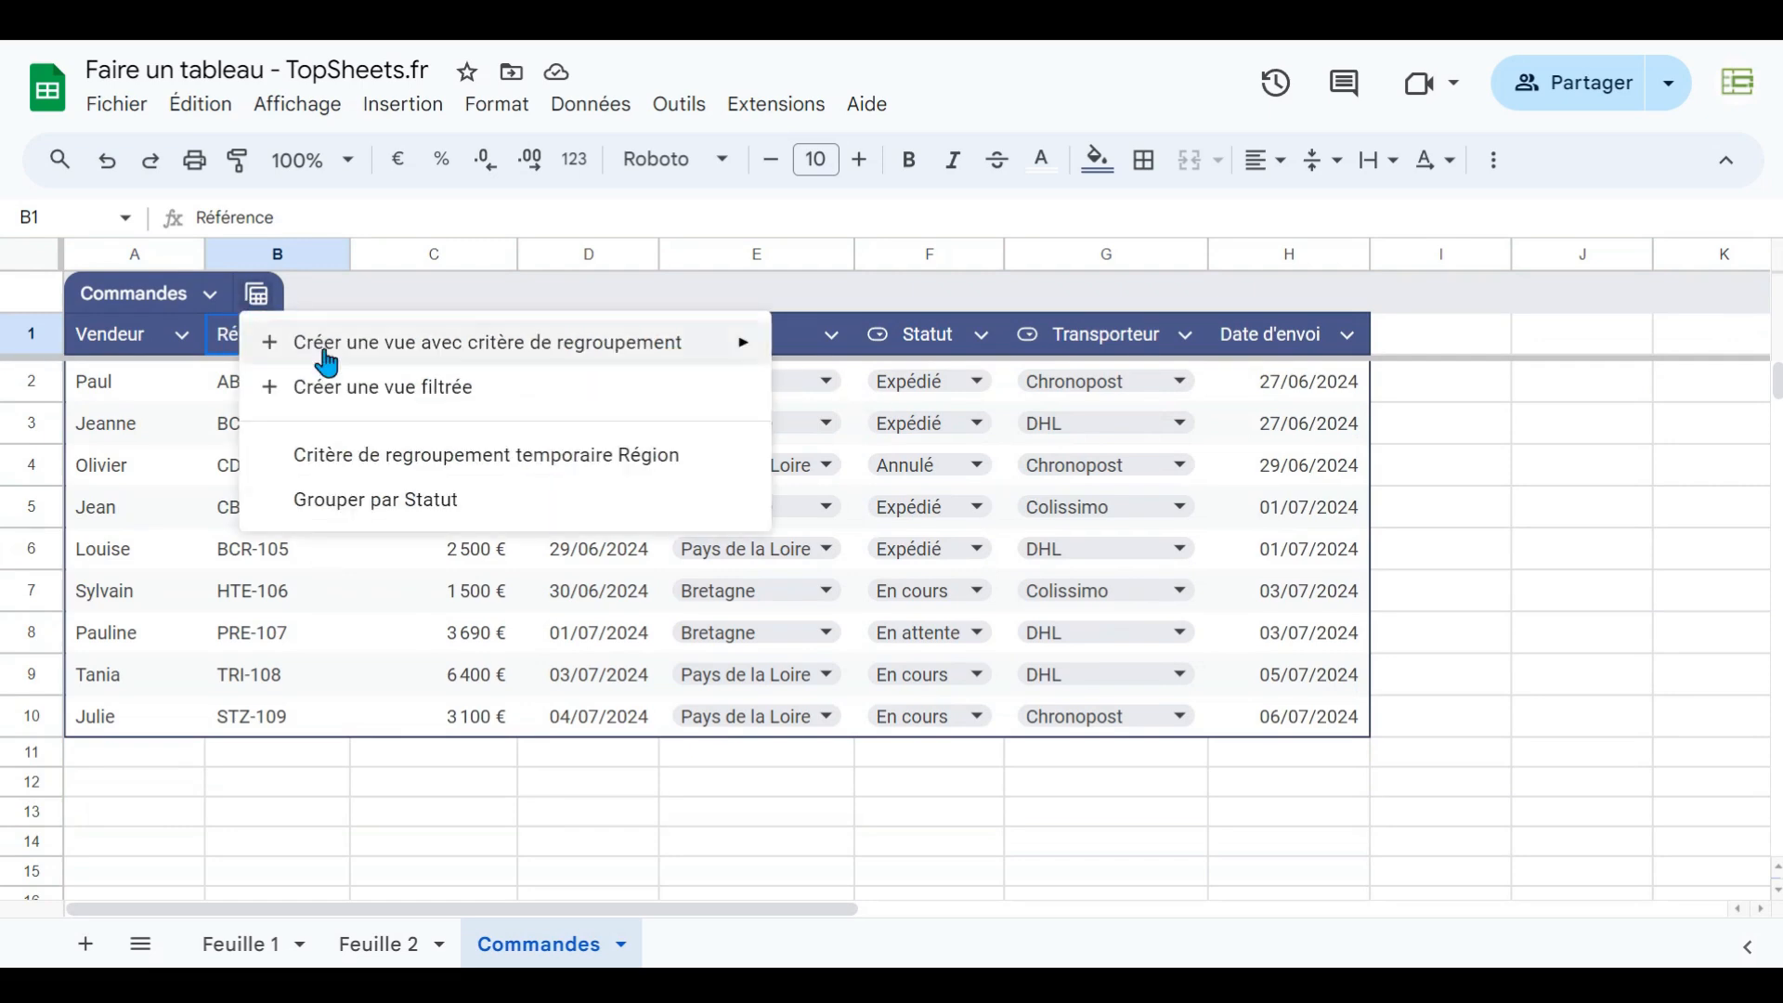
left_click(329, 388)
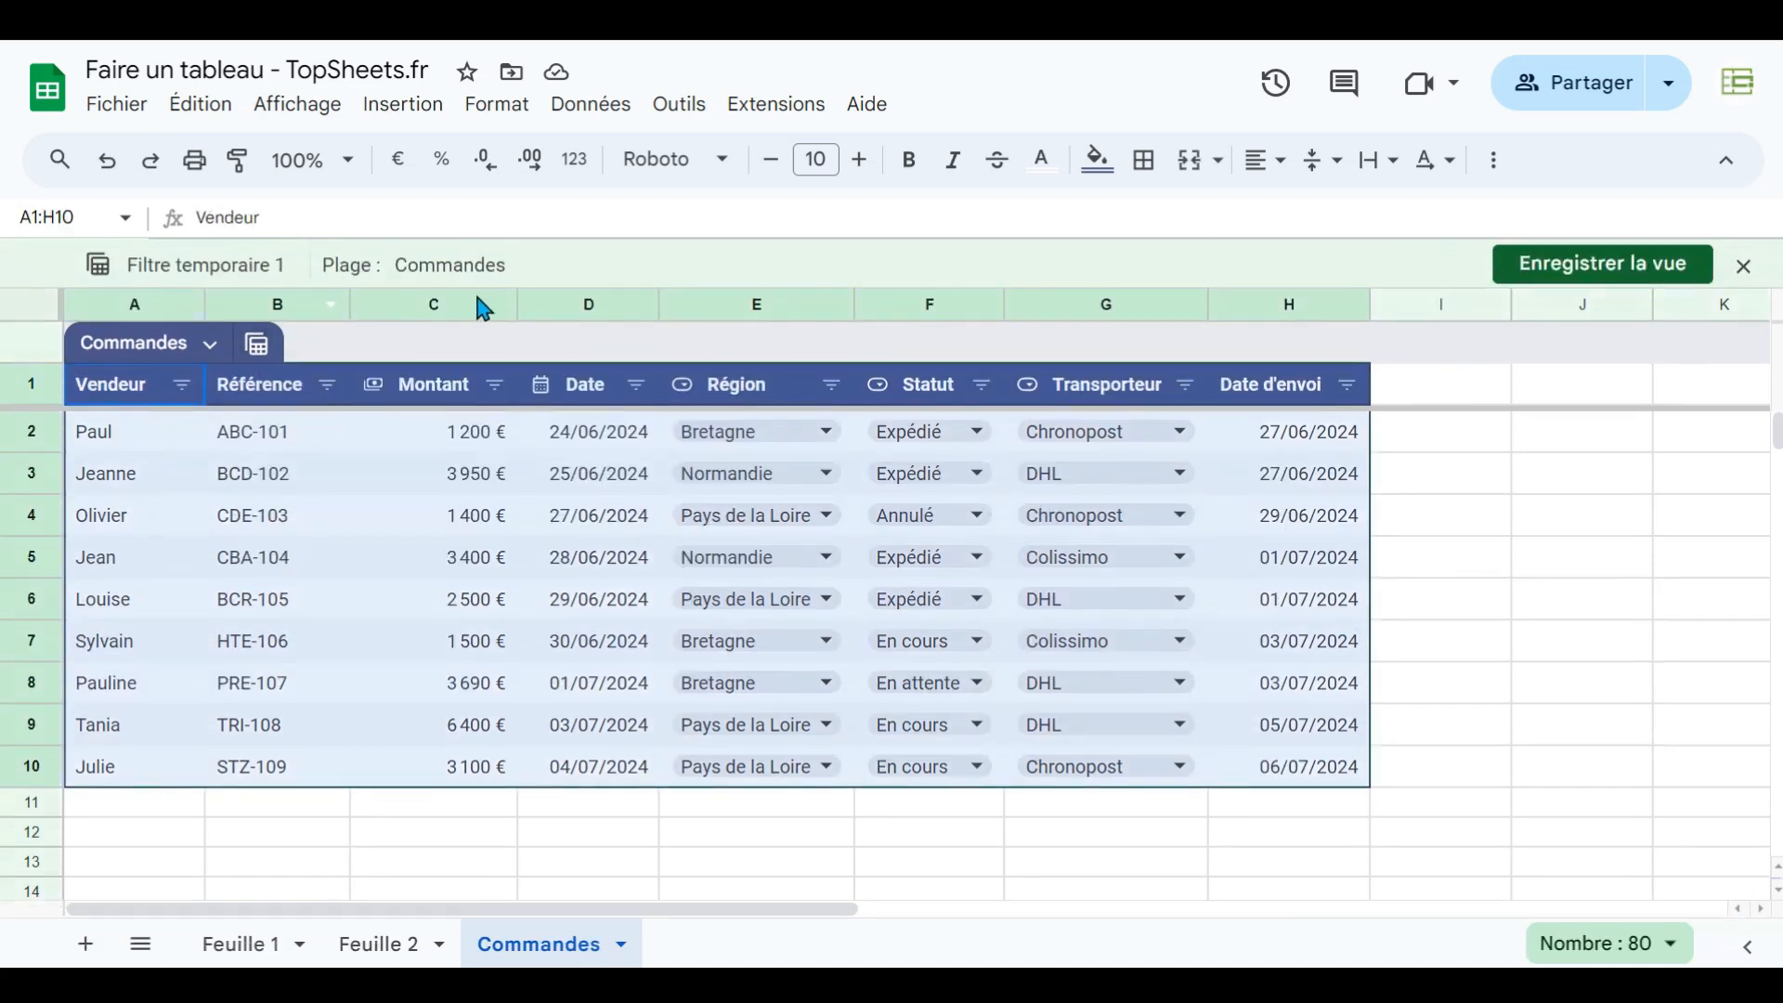
left_click(833, 388)
left_click(503, 893)
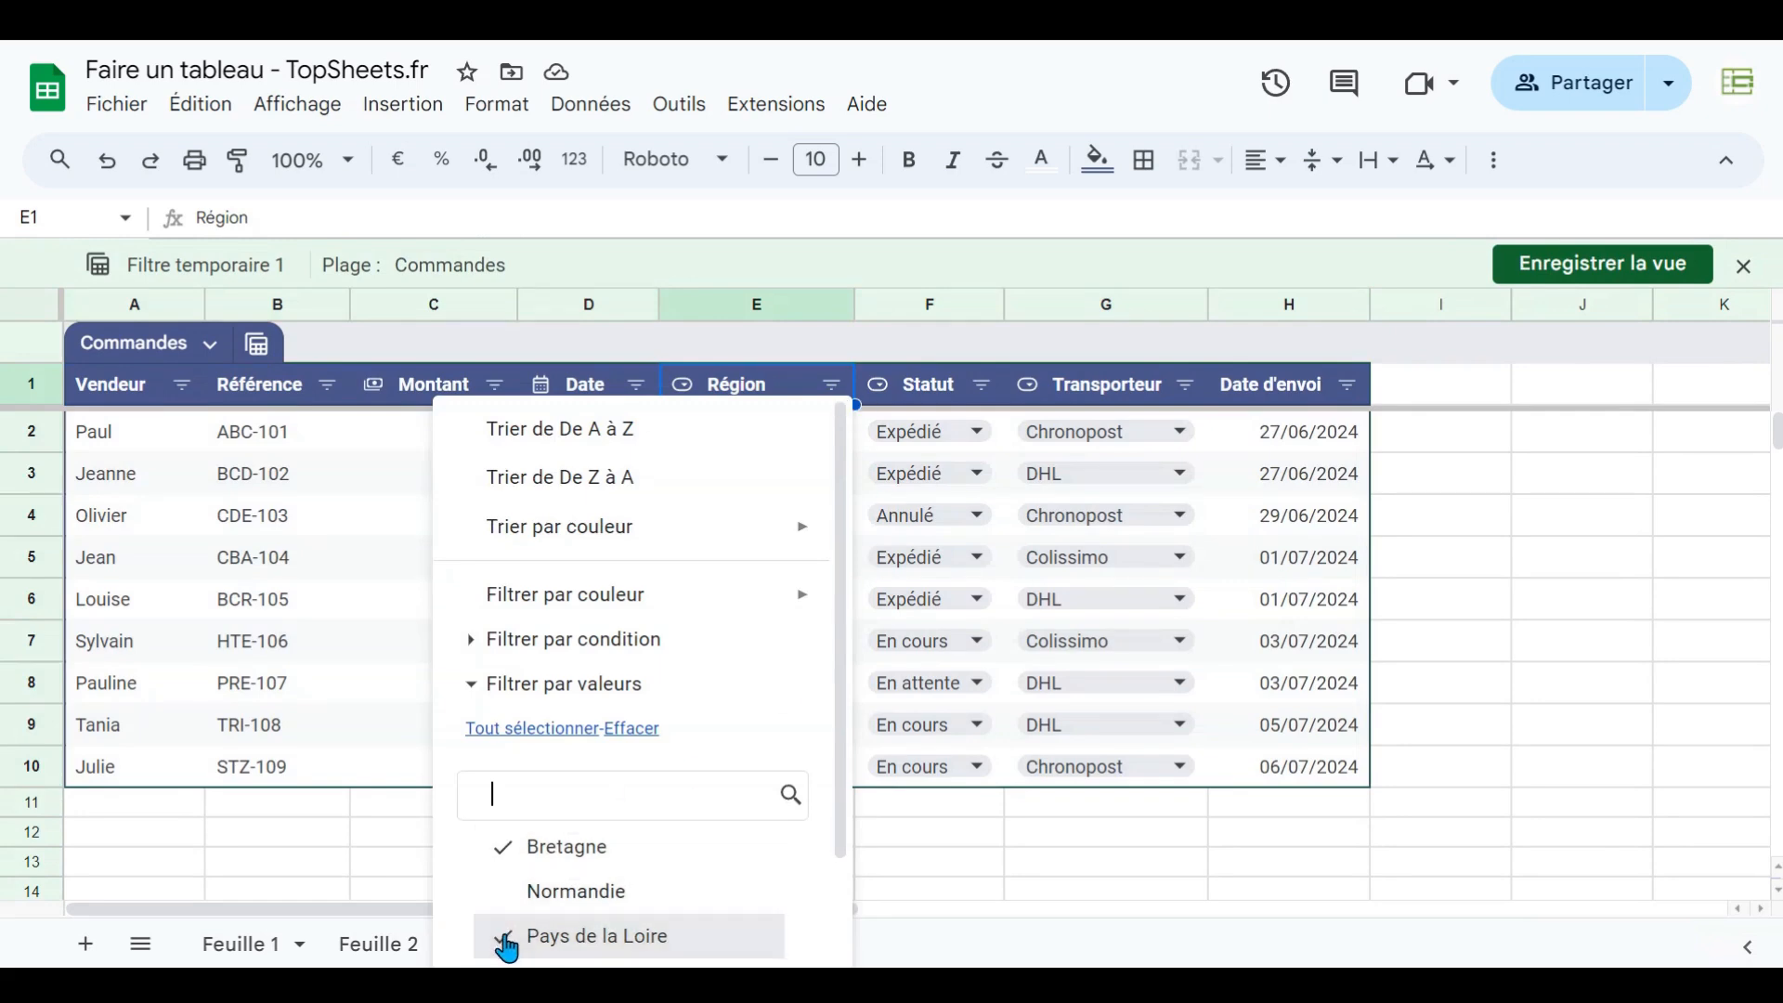
left_click(507, 948)
scroll(578, 745, "down", 3)
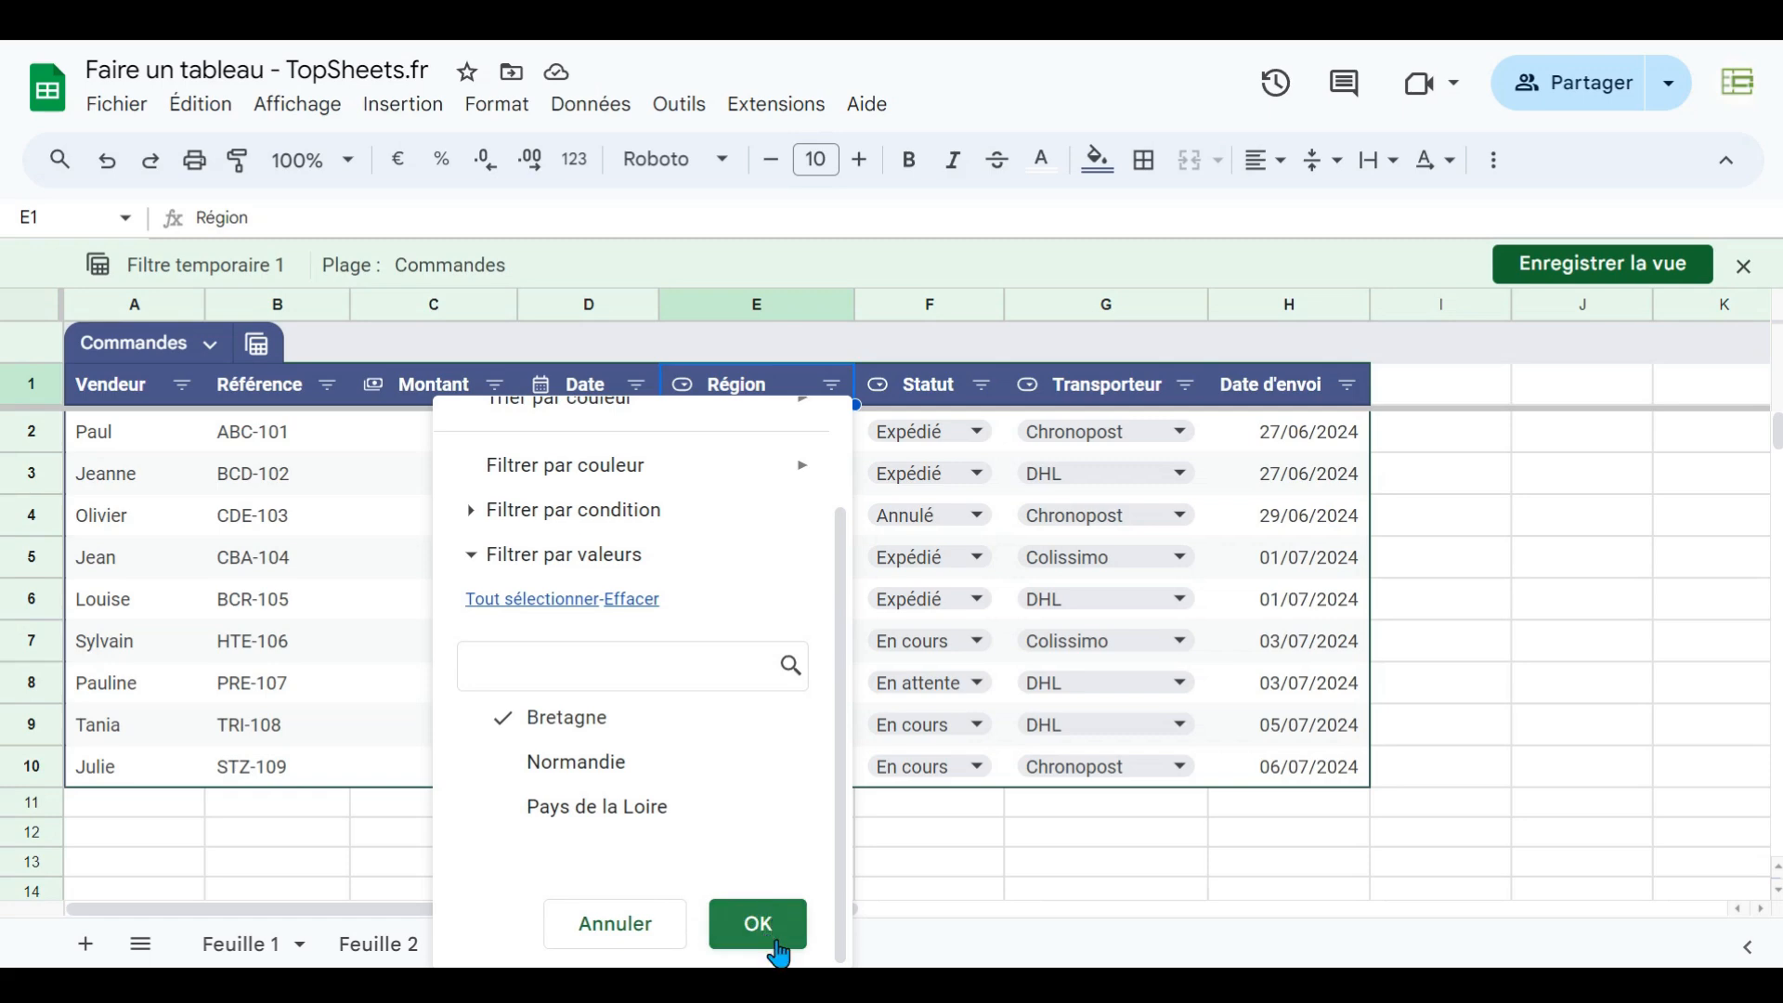
left_click(778, 947)
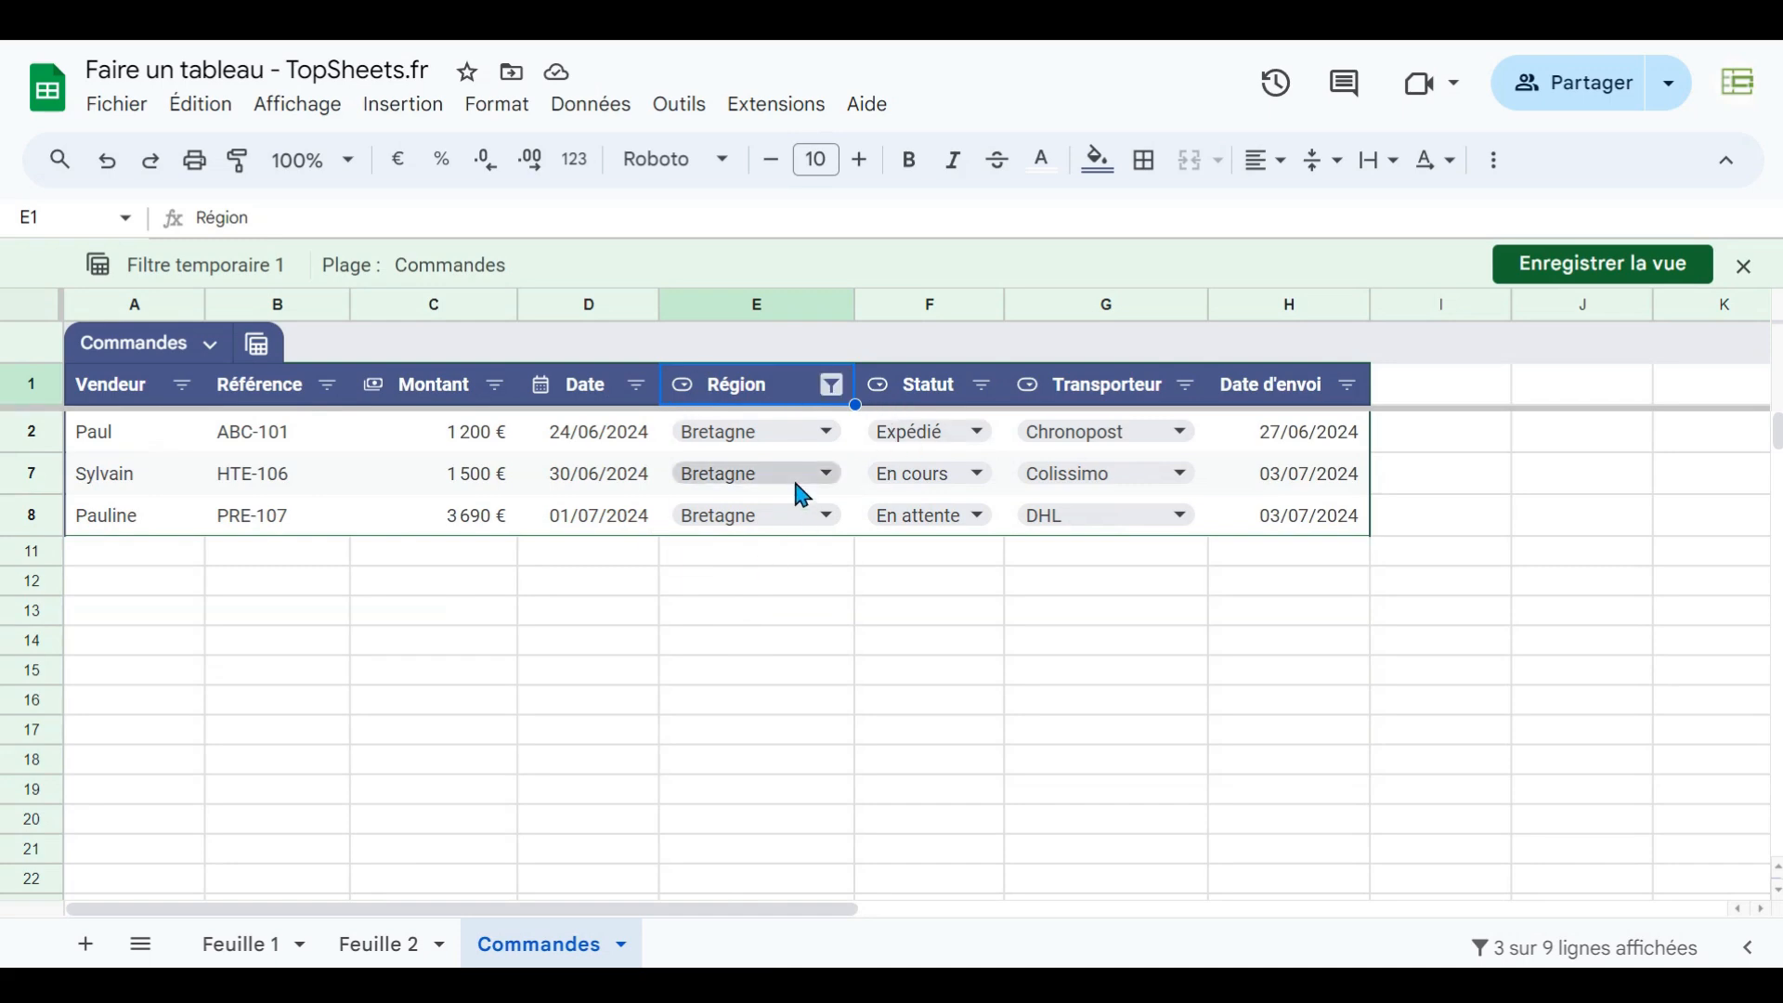
- Save the filtered view as Commandes Bretagne and exit it
left_click(1564, 271)
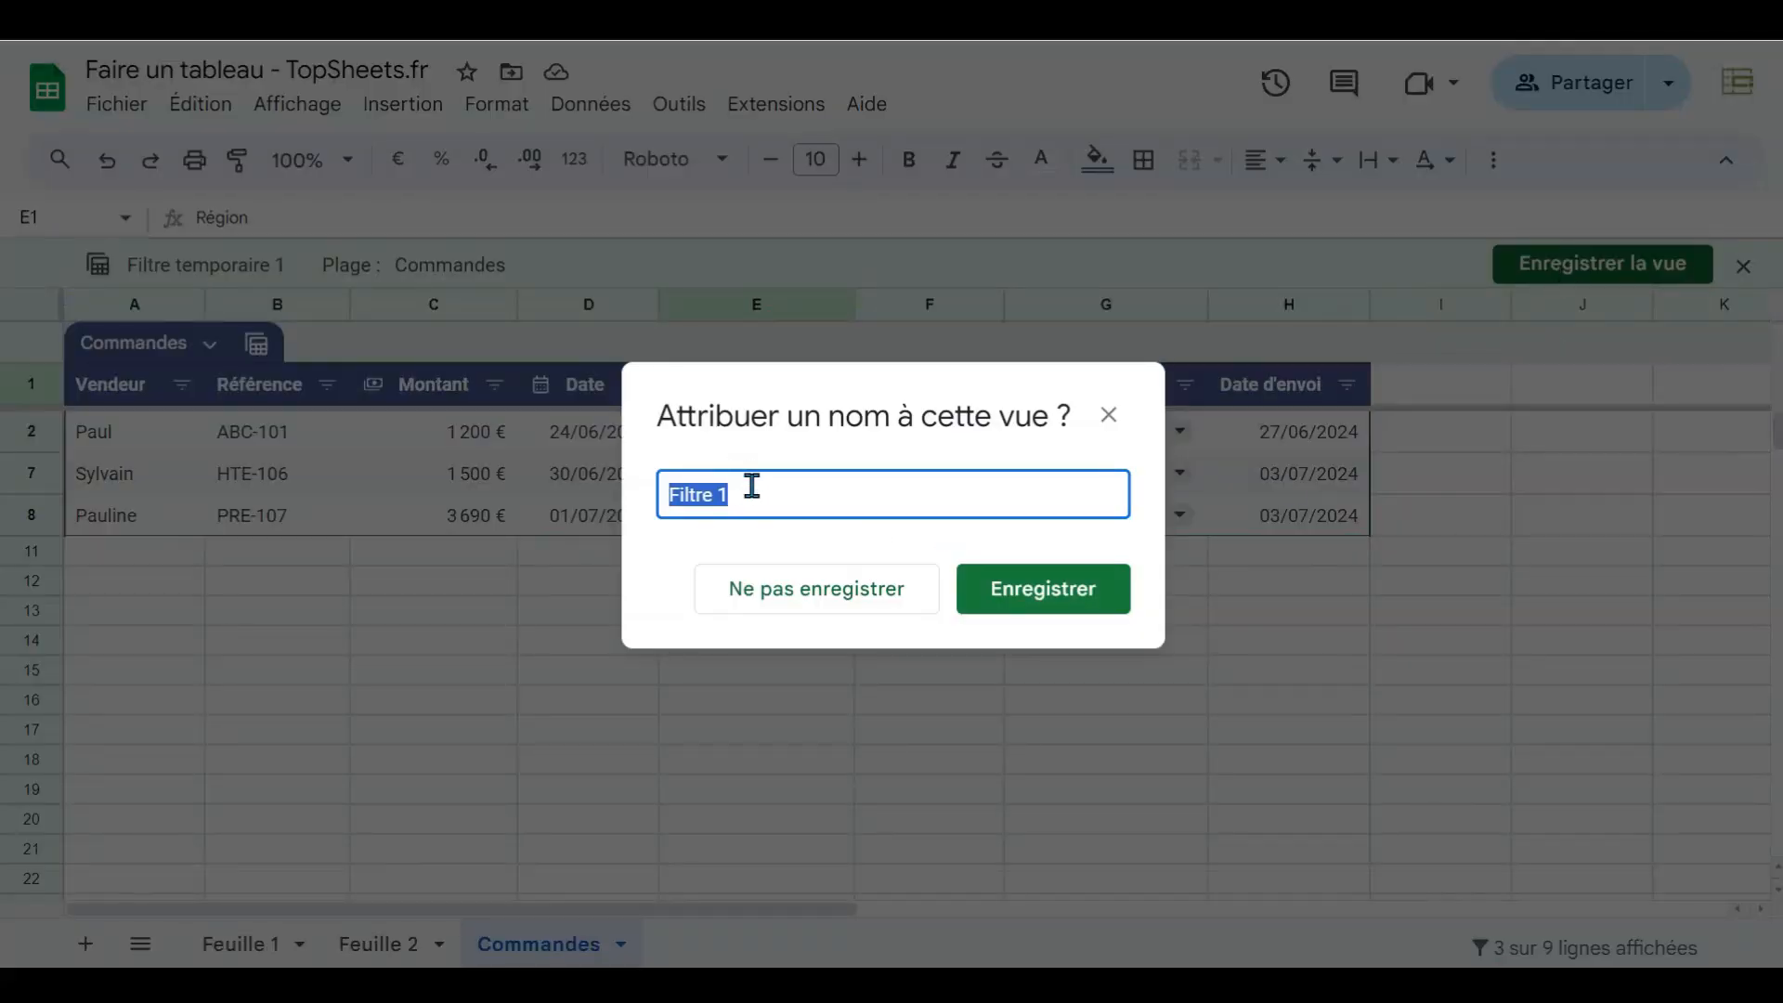
type("Vue Bretagne")
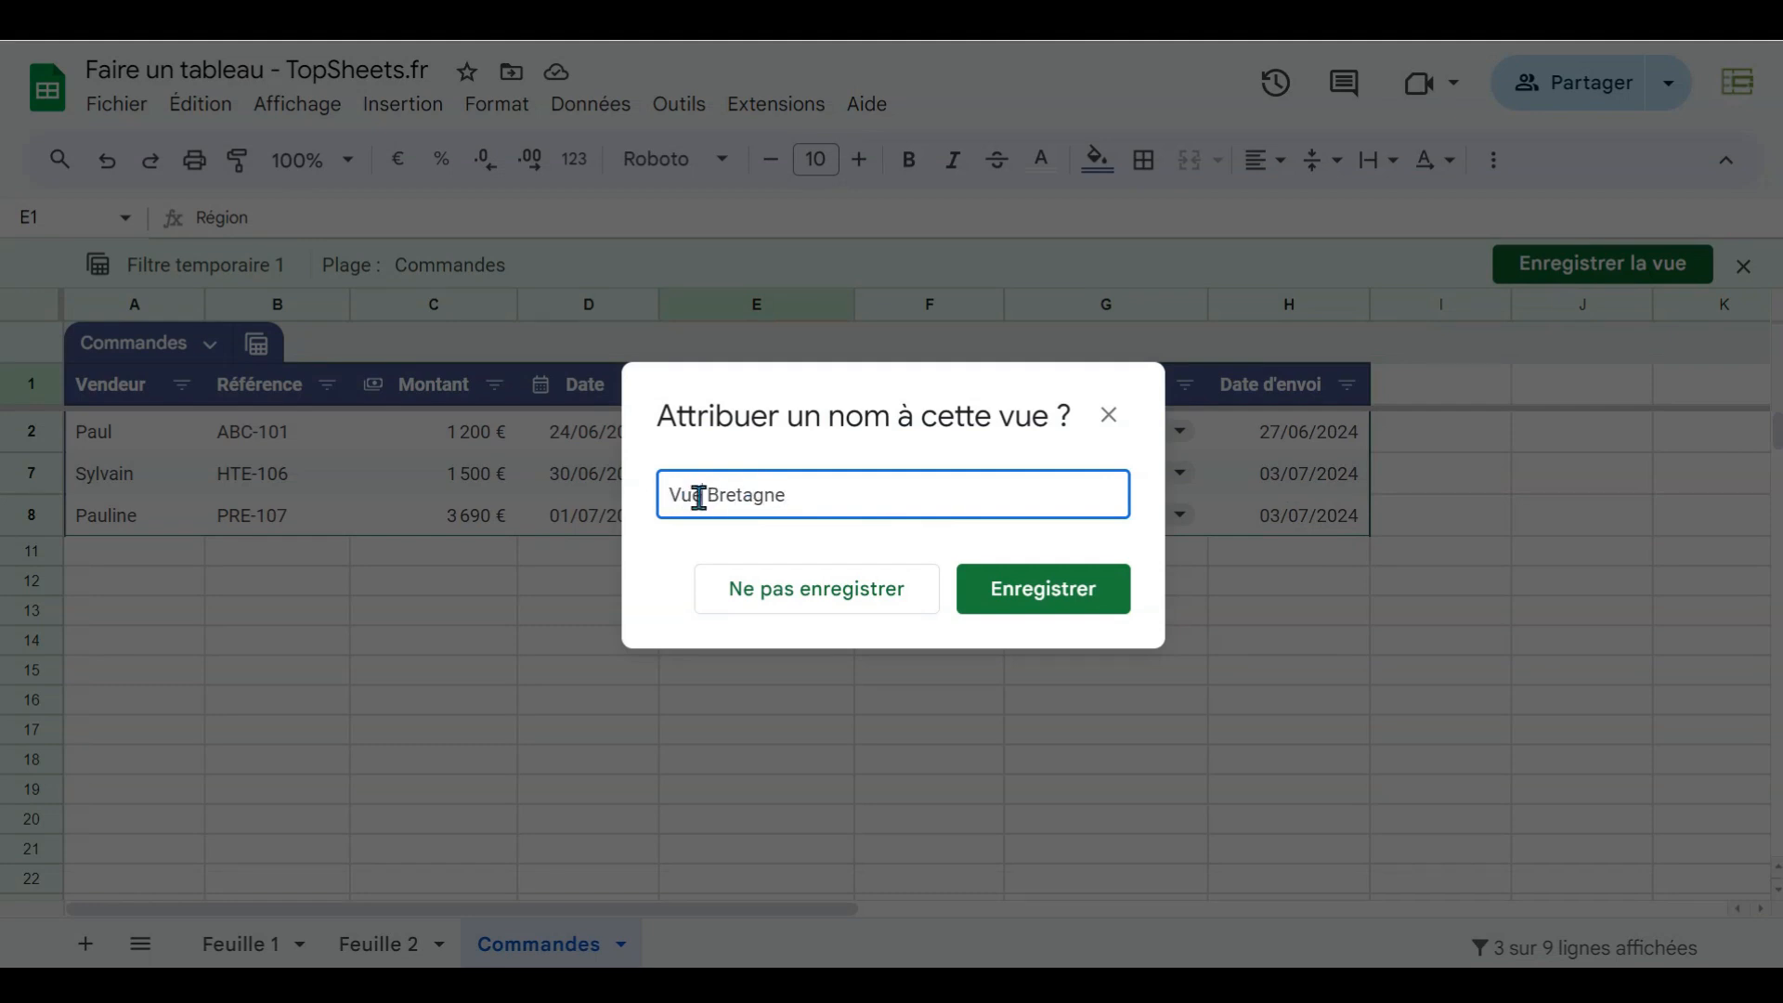
double_click(692, 494)
type("Commandes")
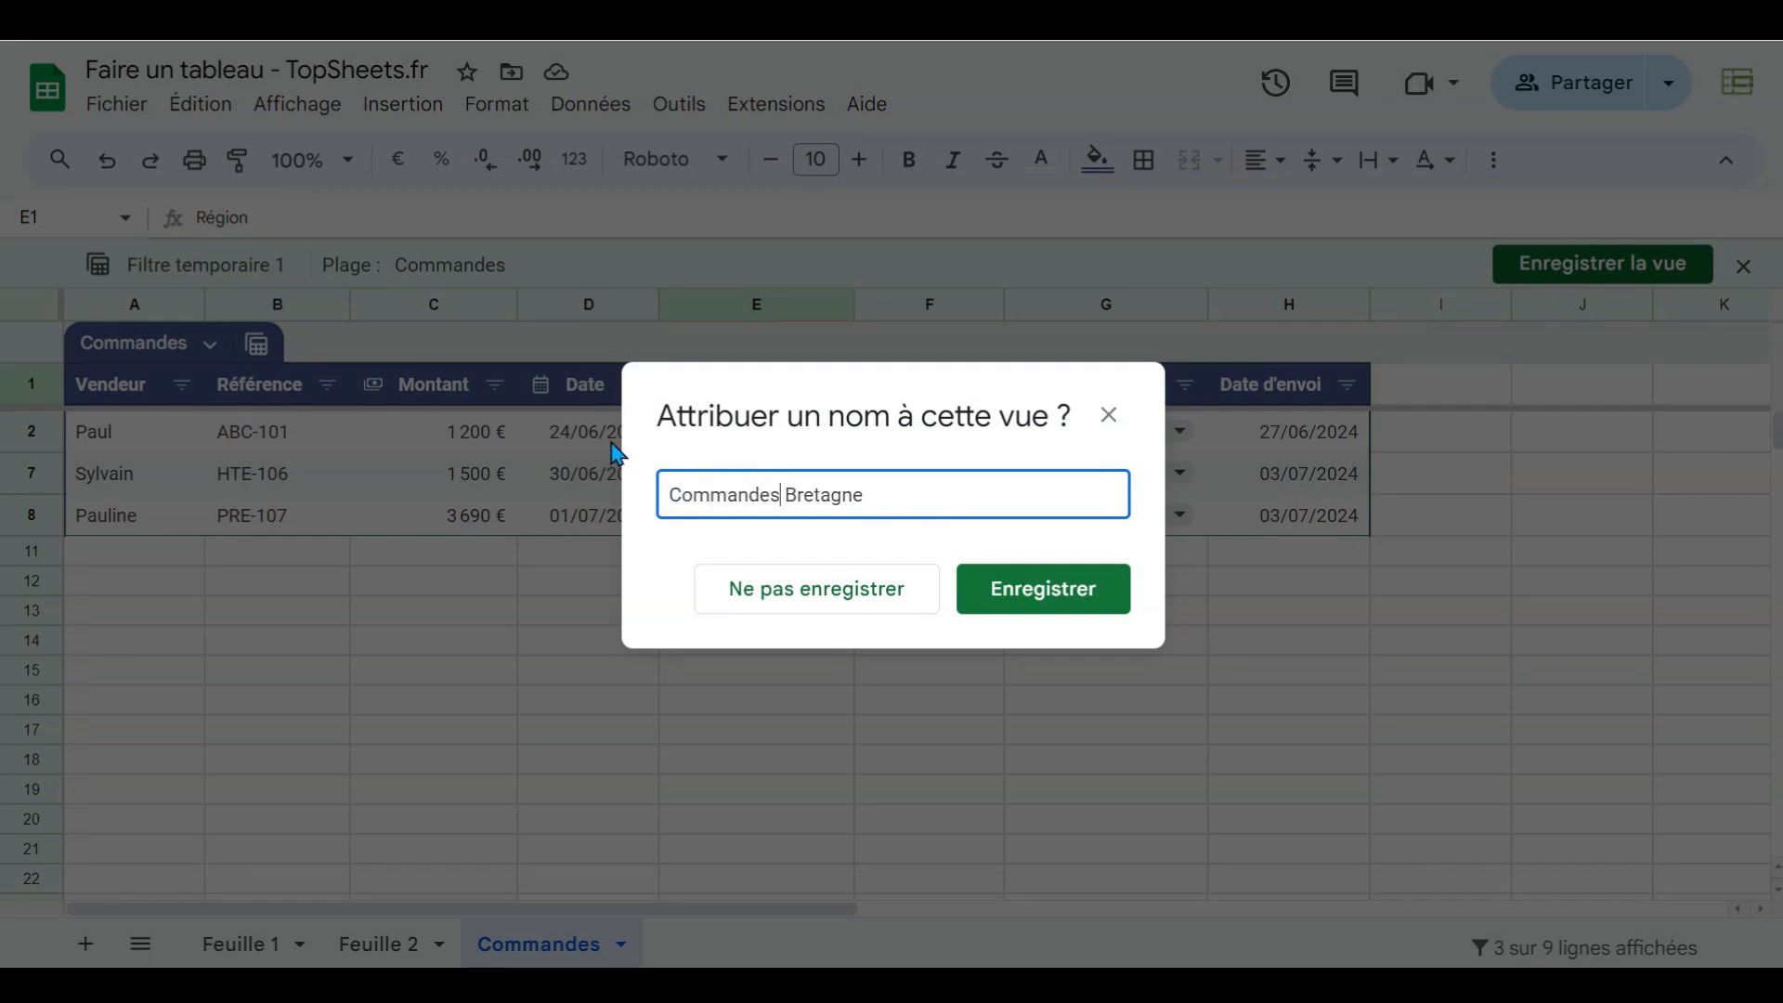
left_click(972, 604)
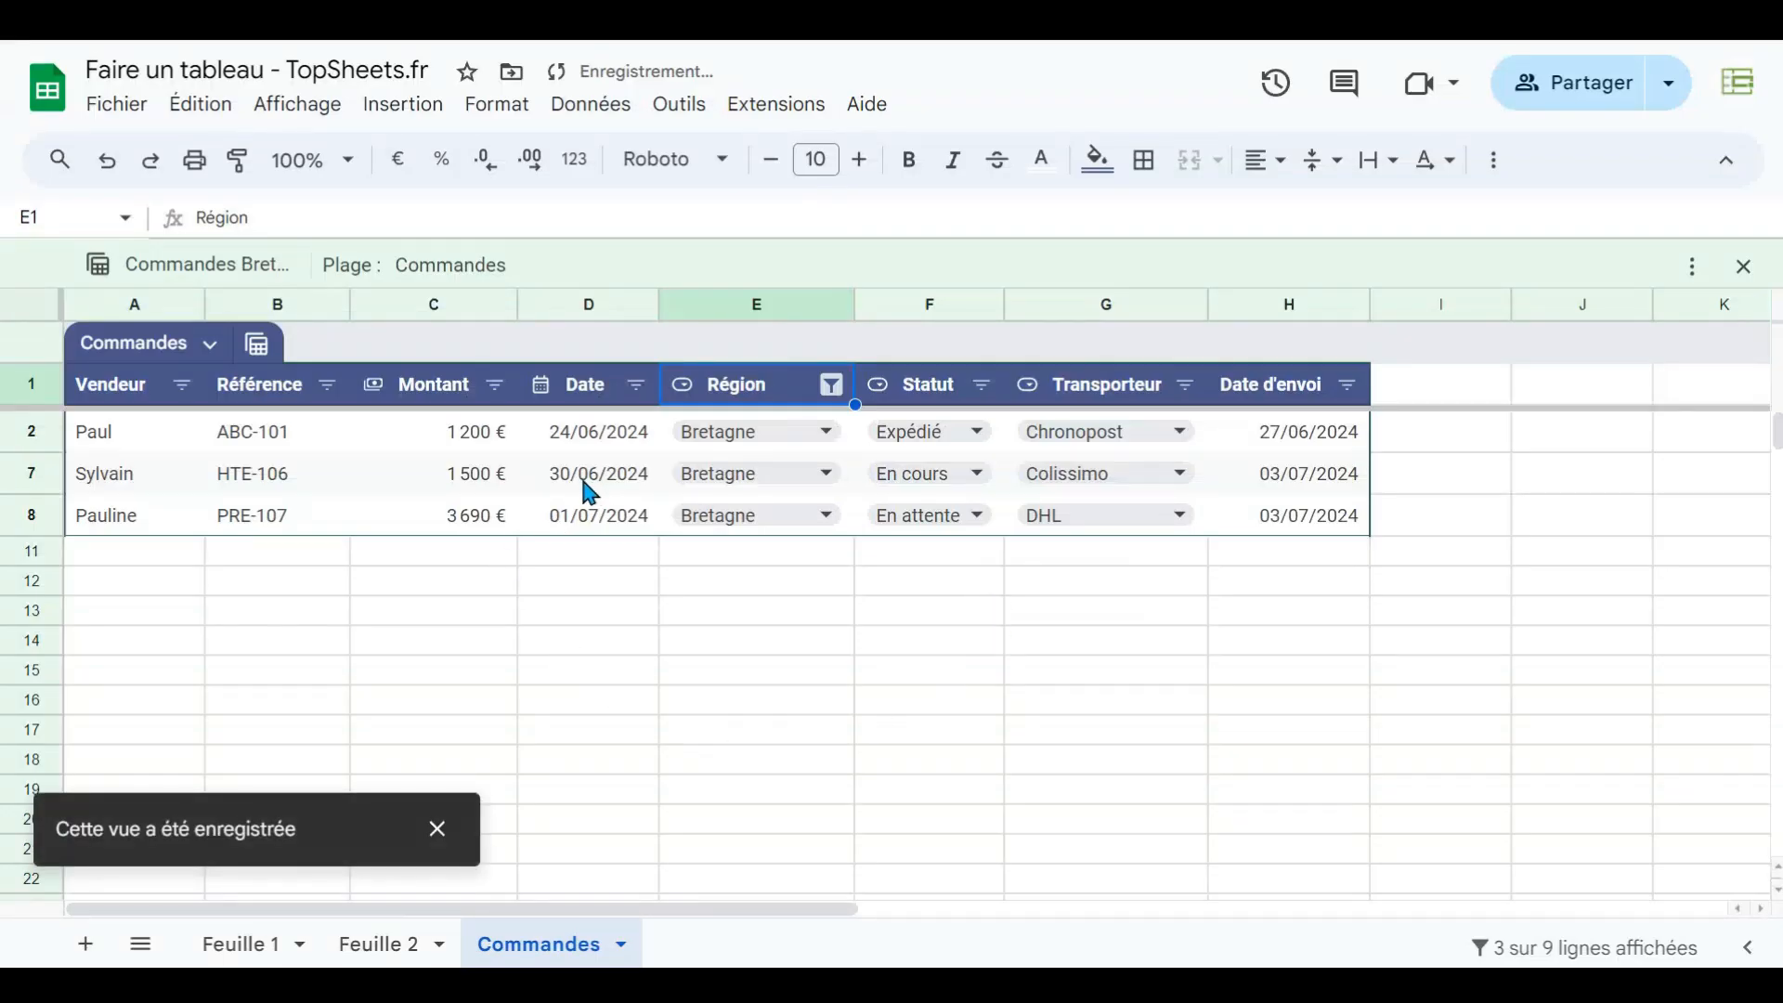
left_click(1743, 268)
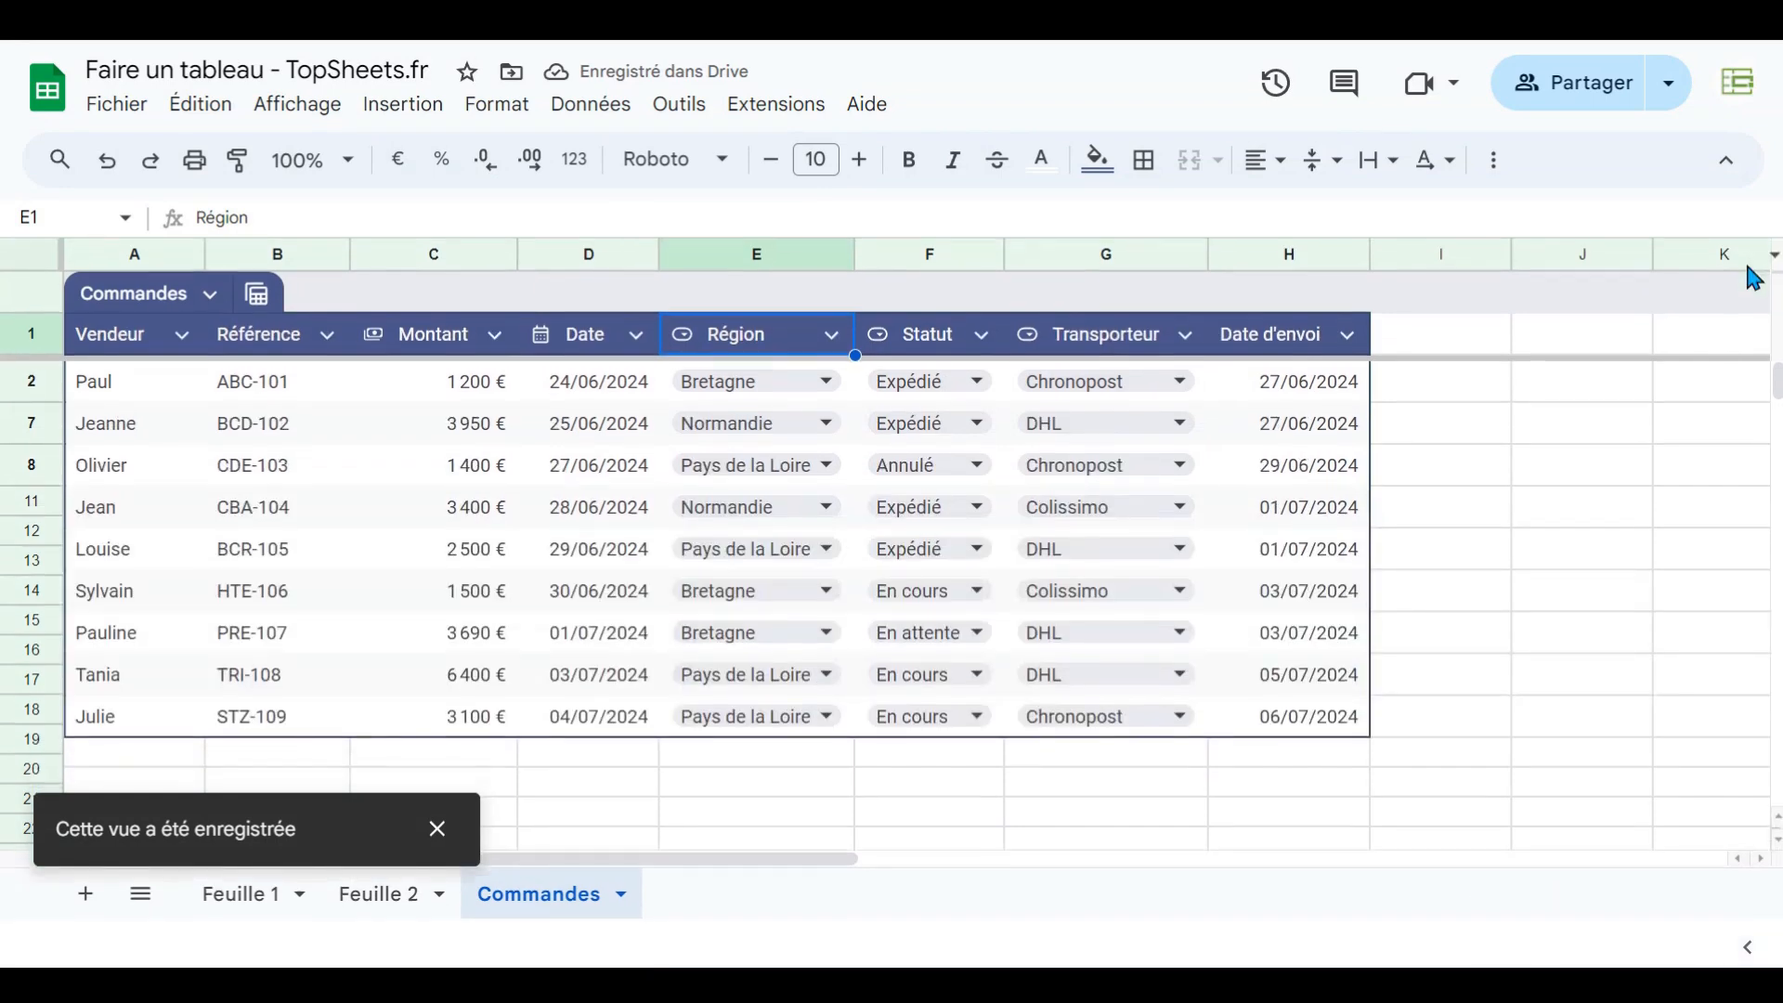
- Enter in J3 a SOMME formula summing the Commandes table's Montant column by its structured reference
left_click(260, 309)
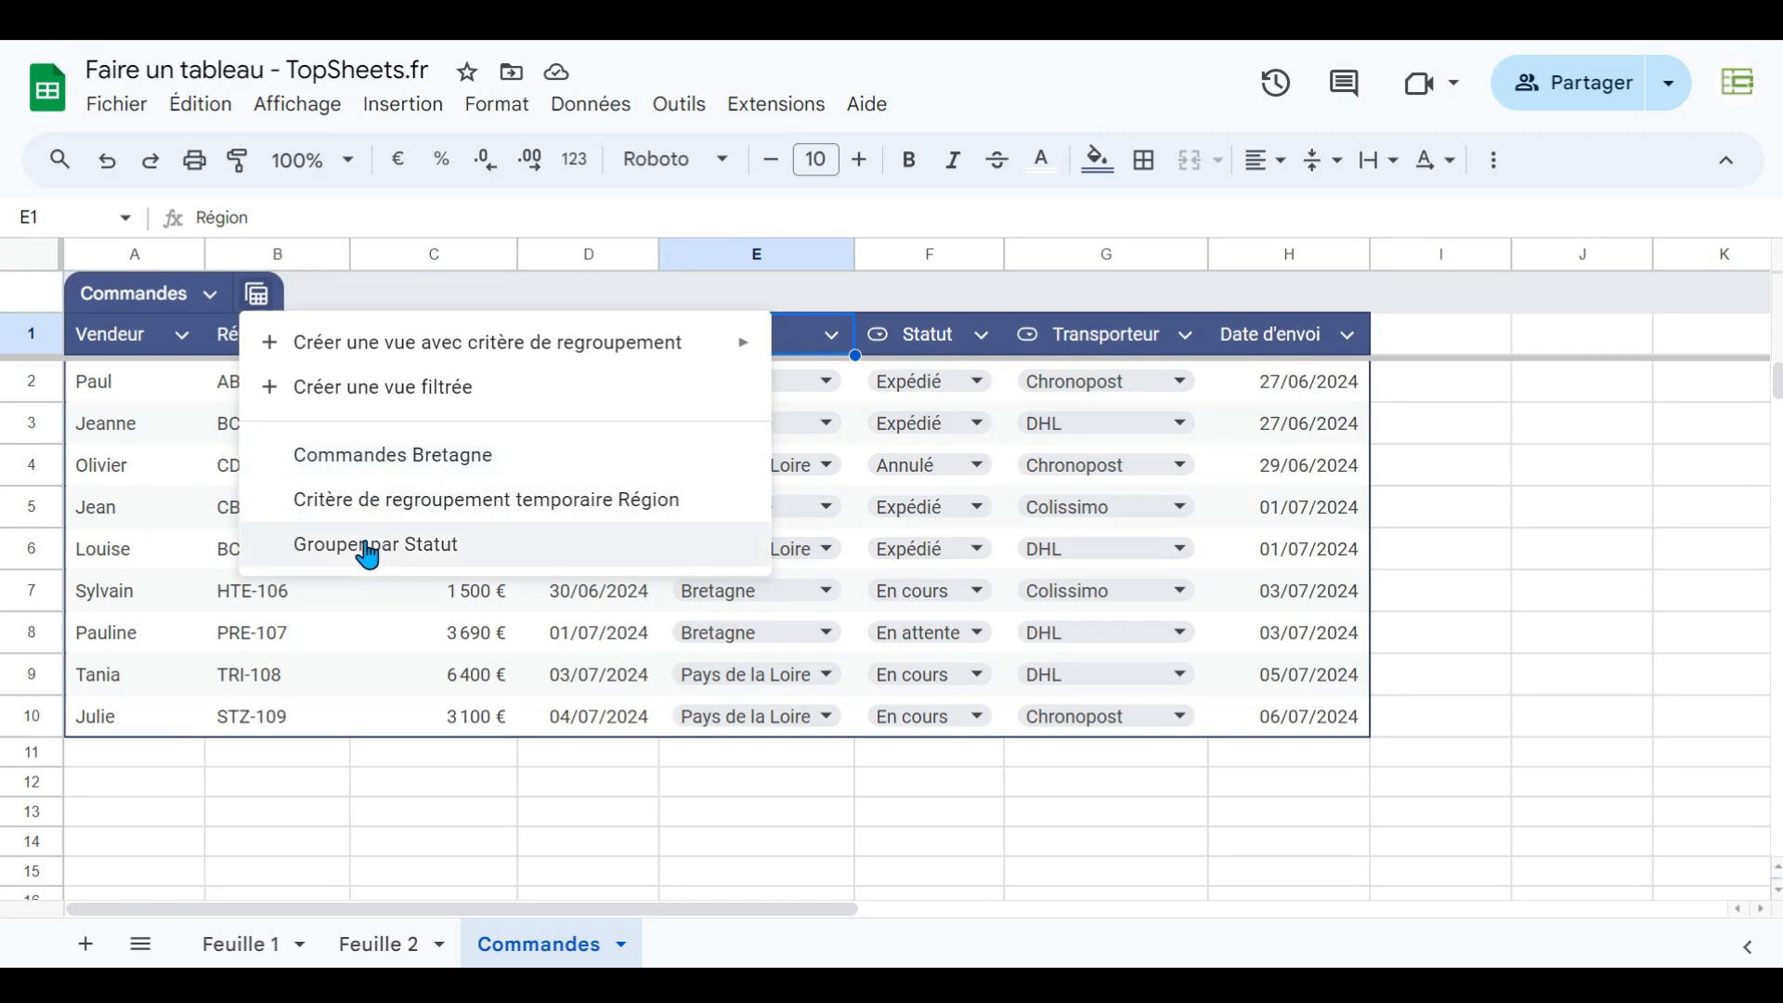
left_click(420, 787)
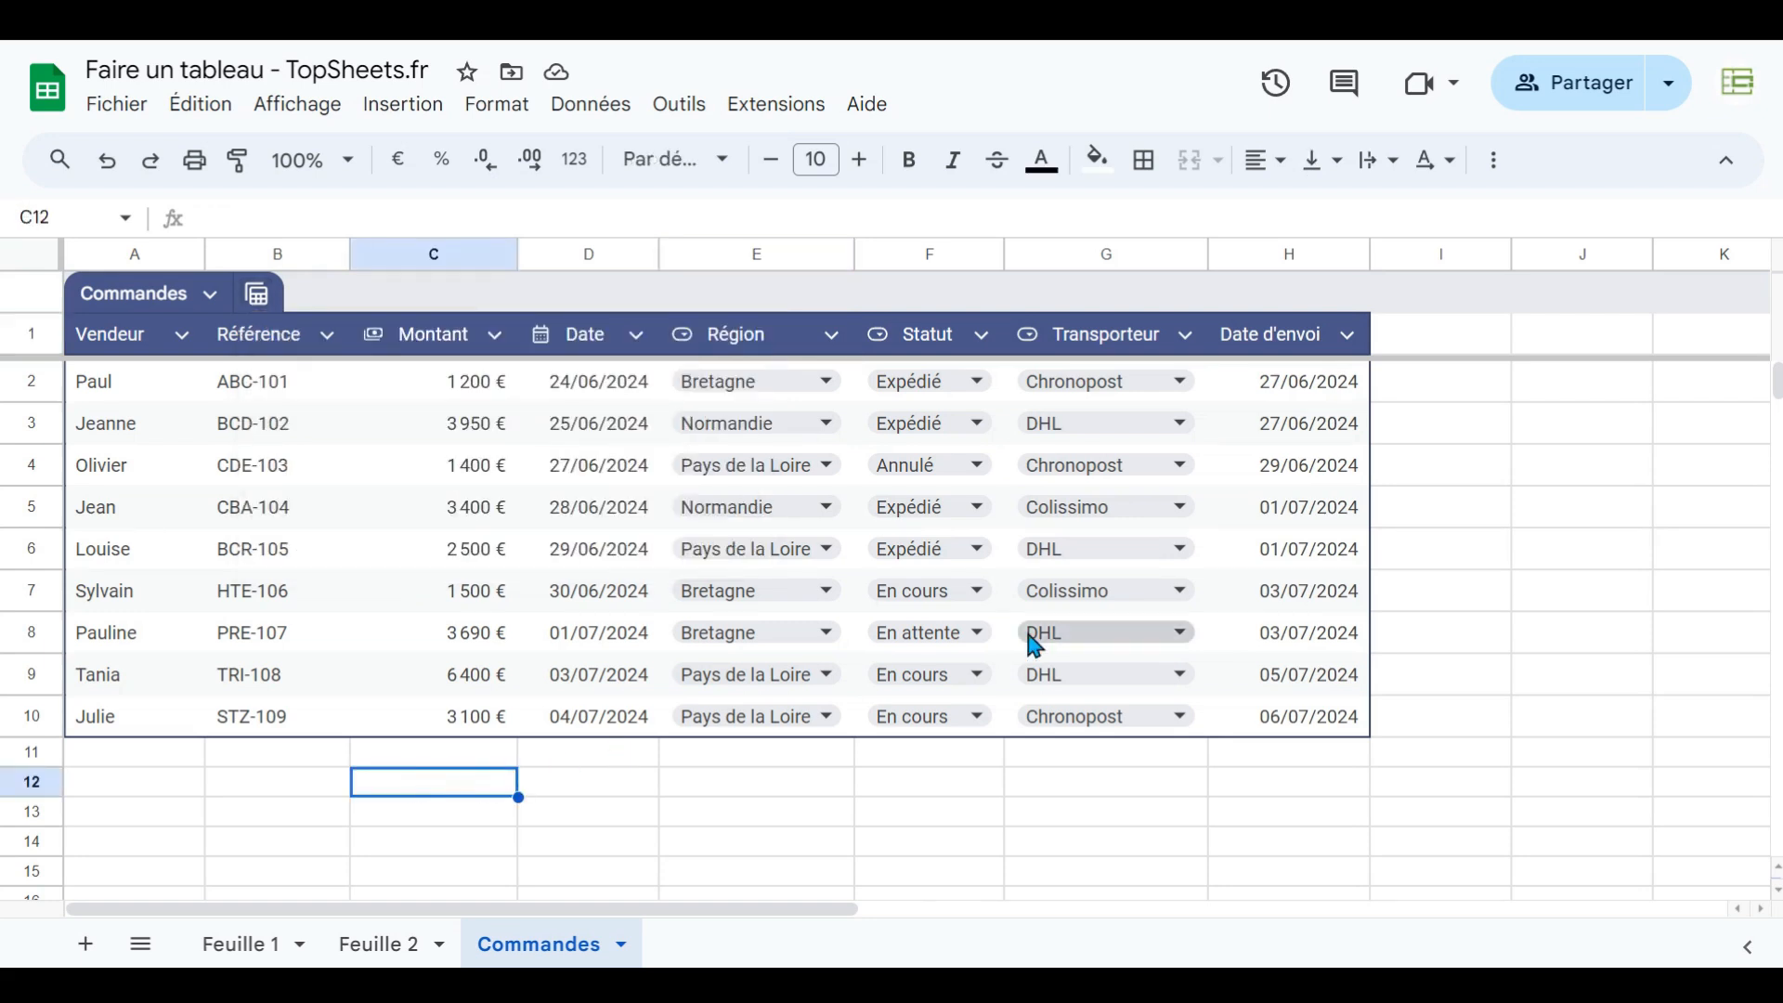
left_click(1537, 429)
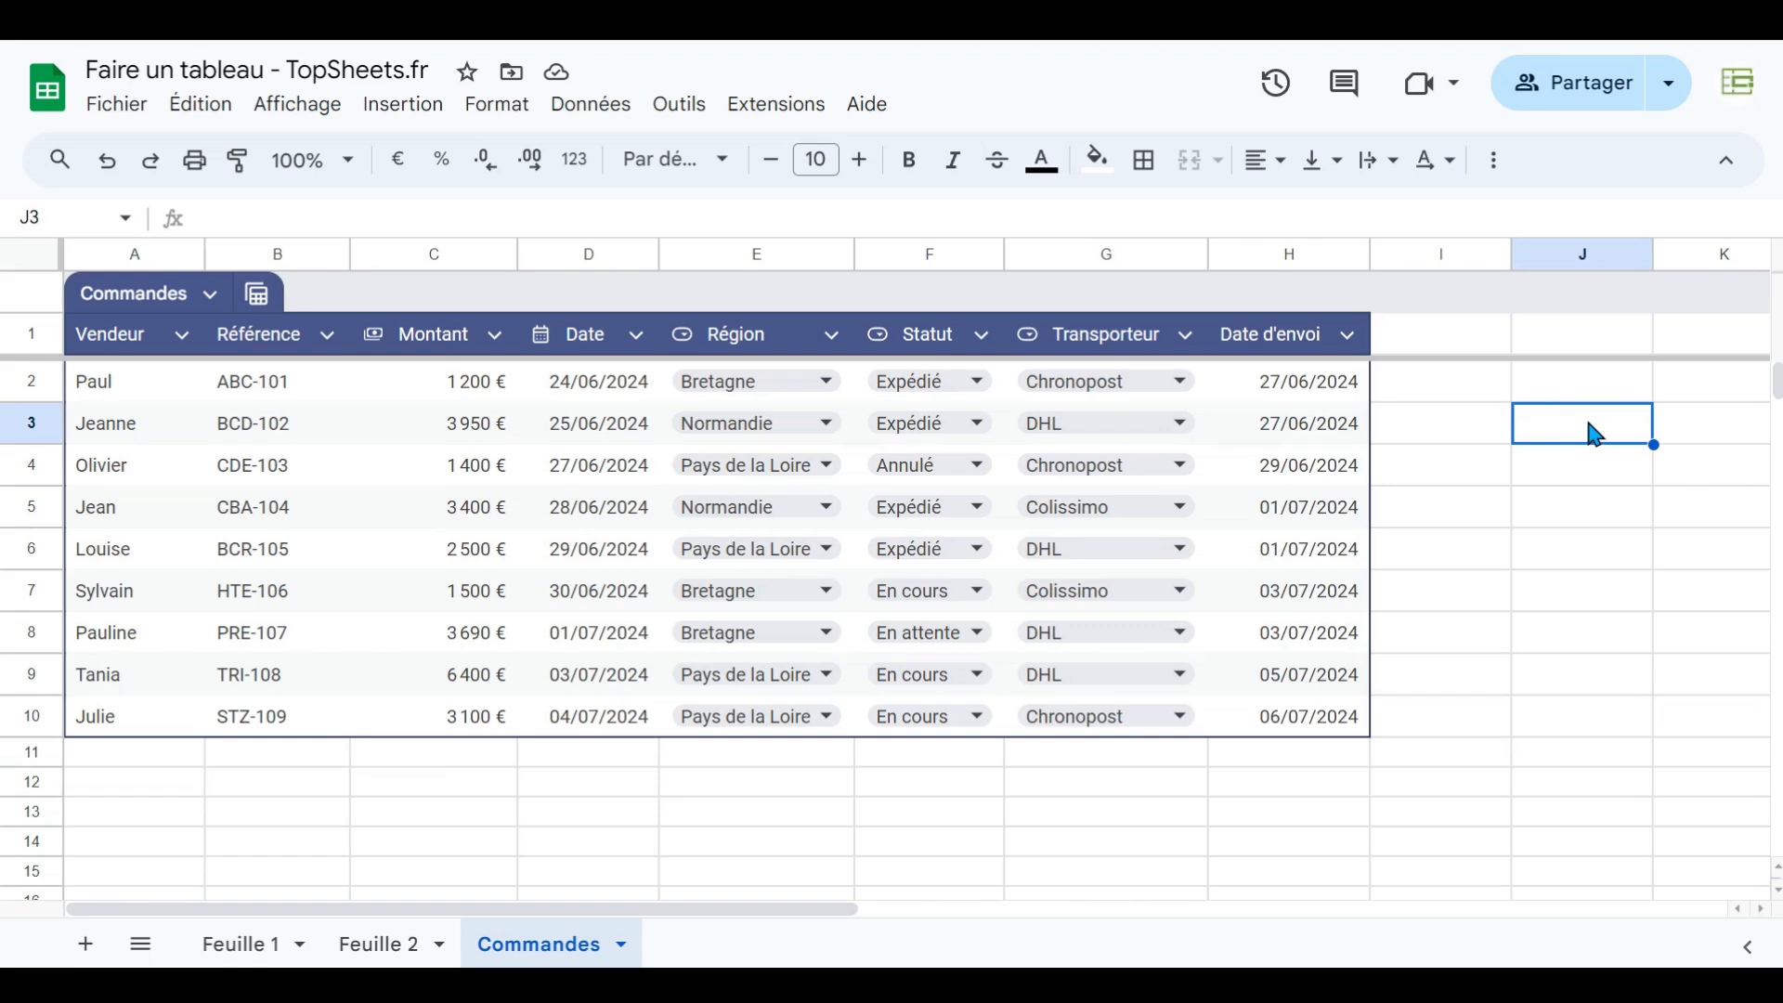
type("=")
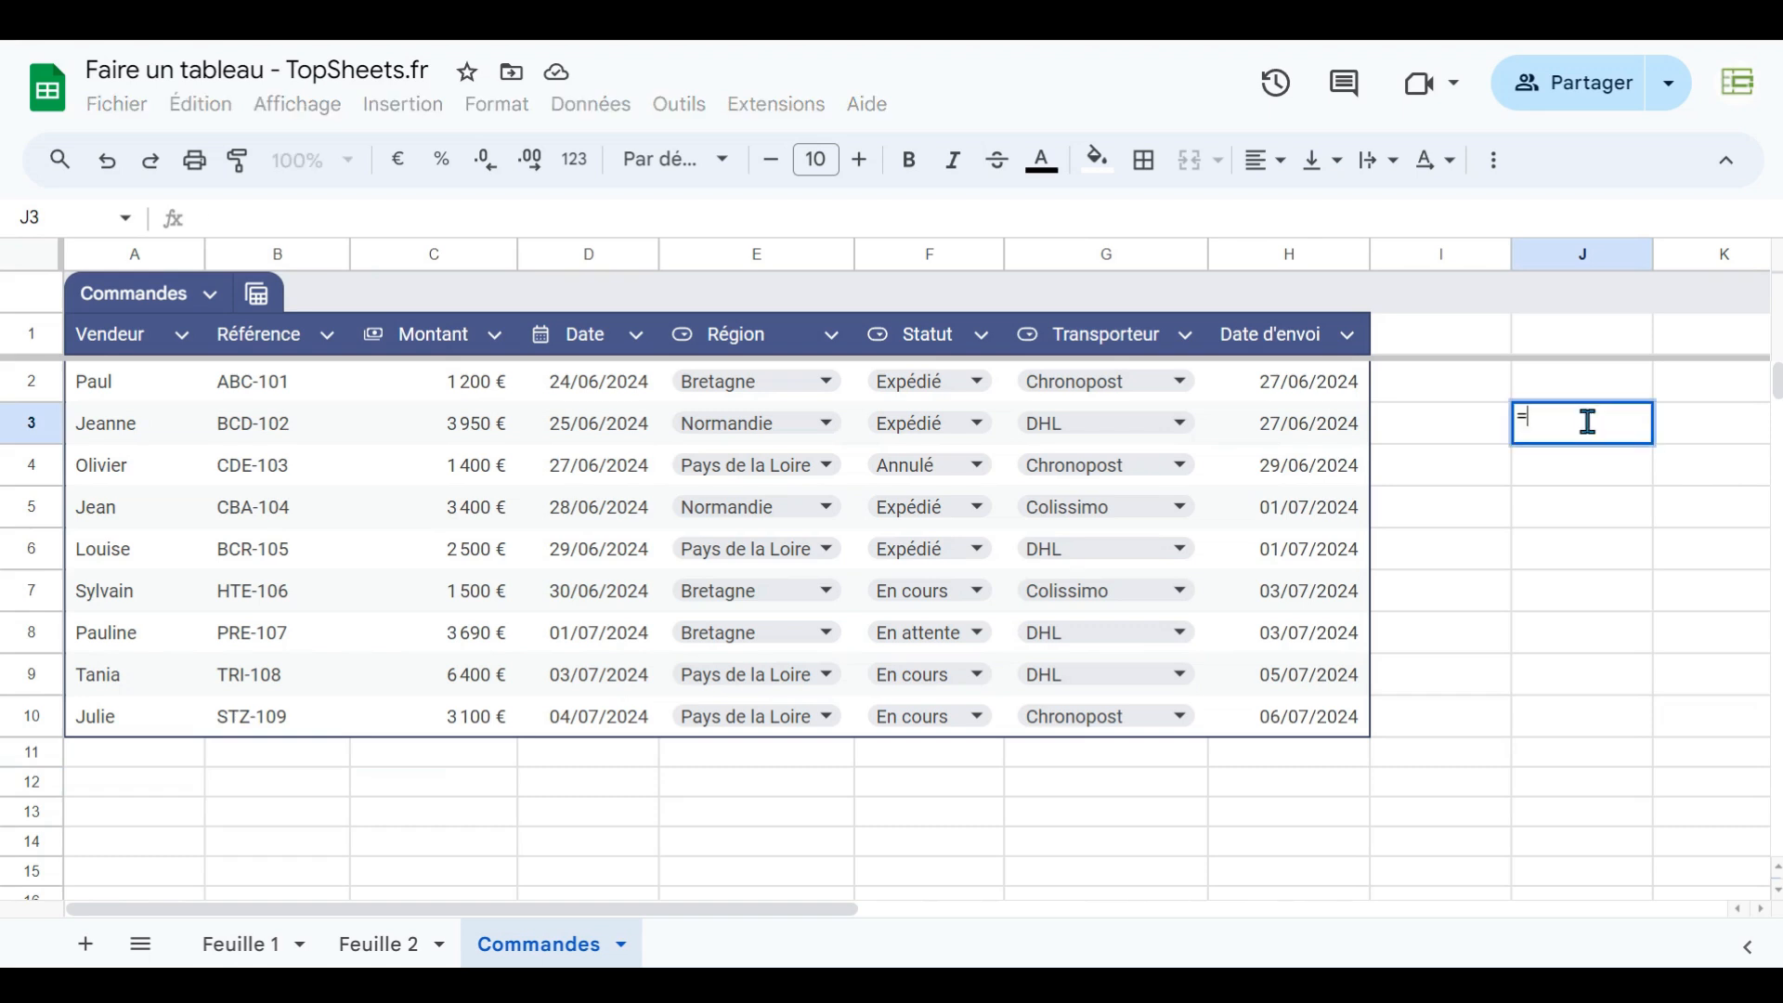
type("somme")
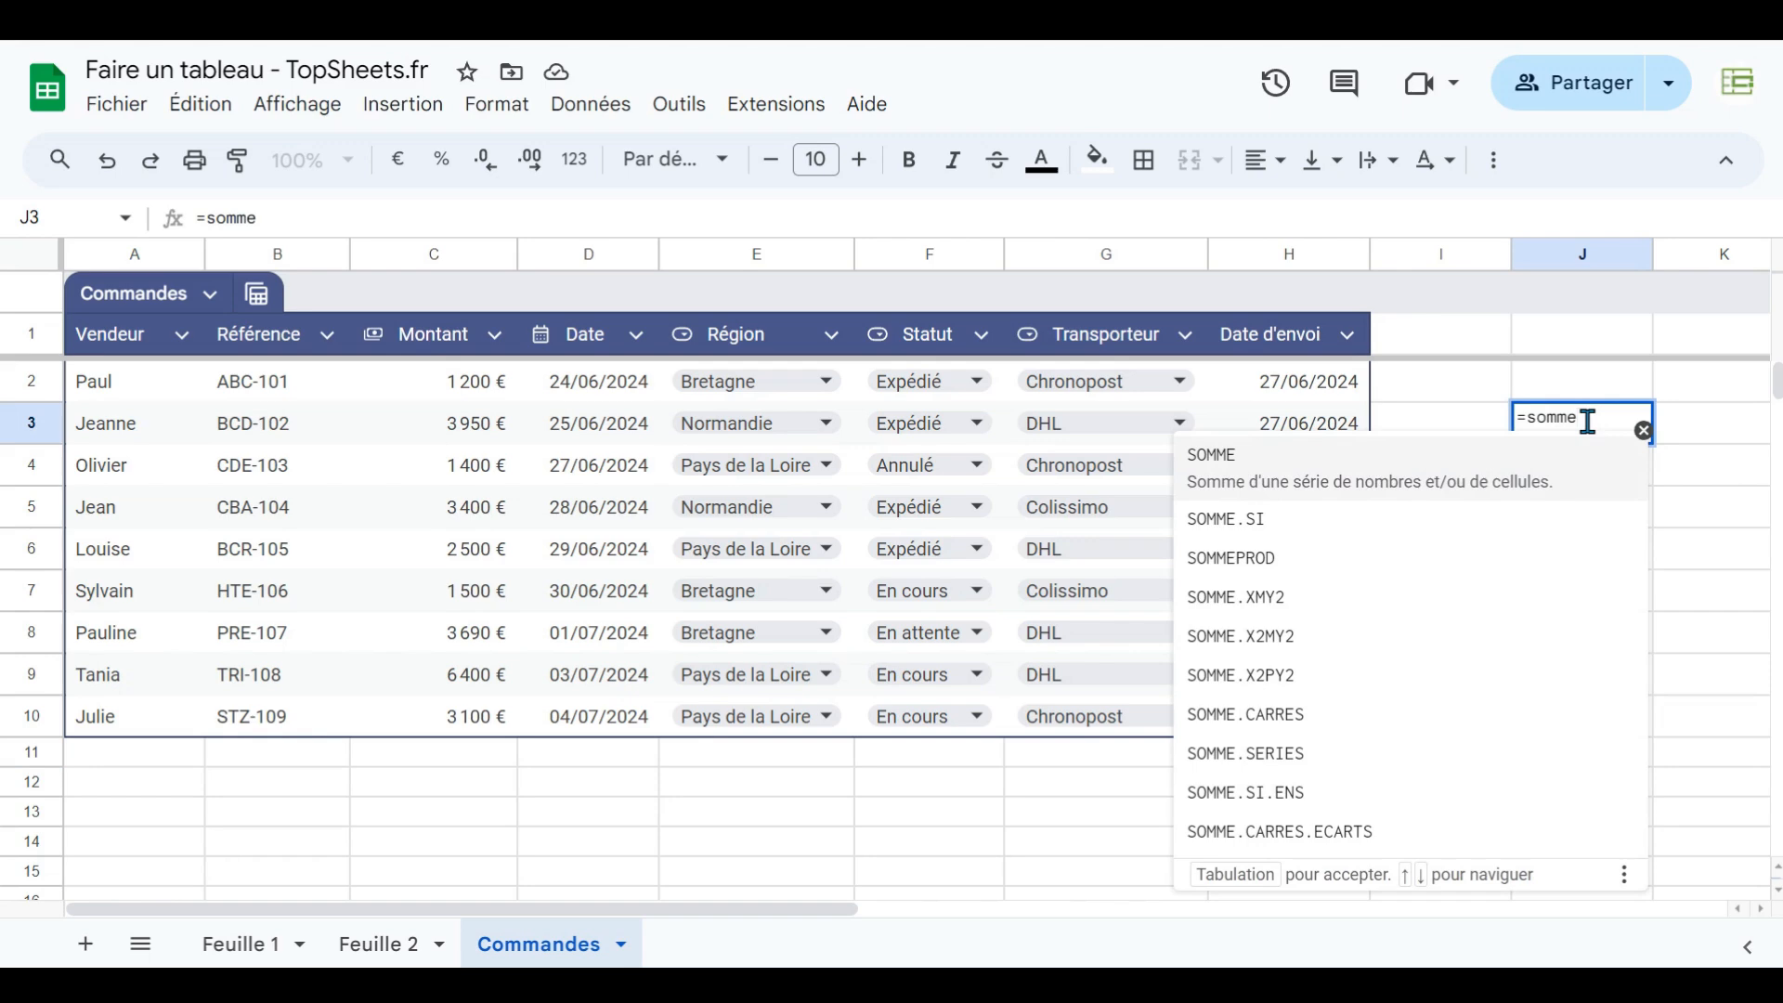
type("(")
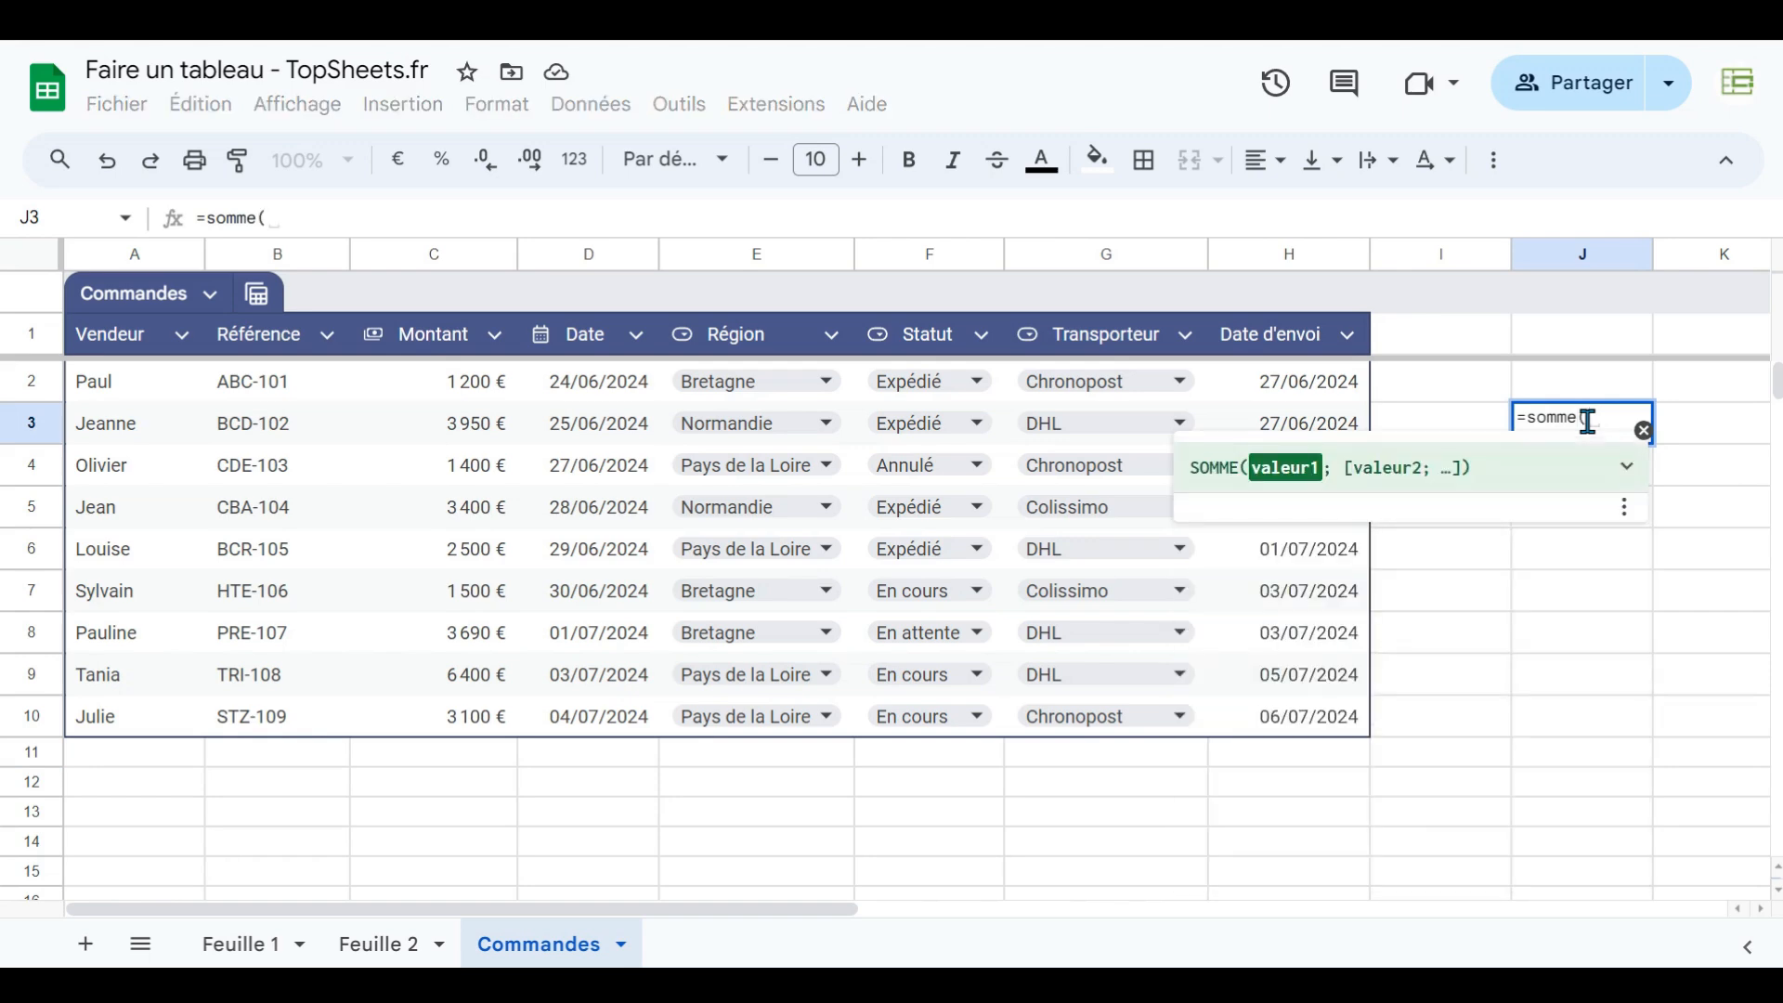
type("co")
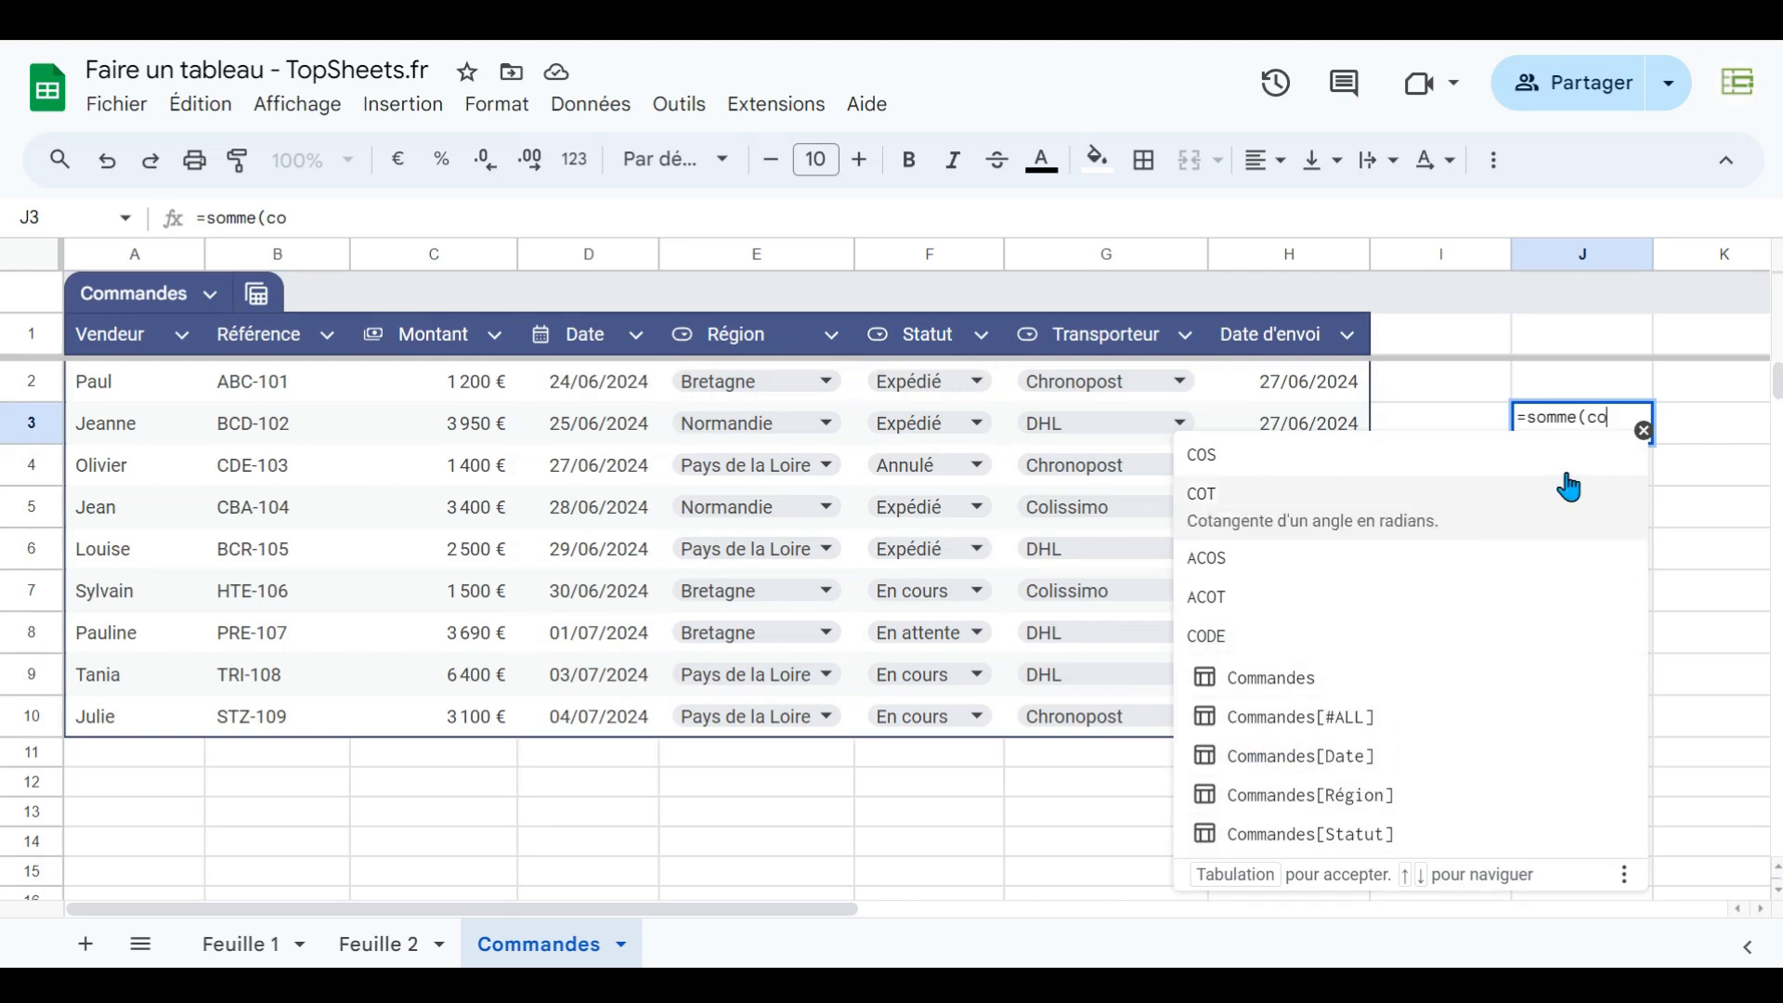
type("omm")
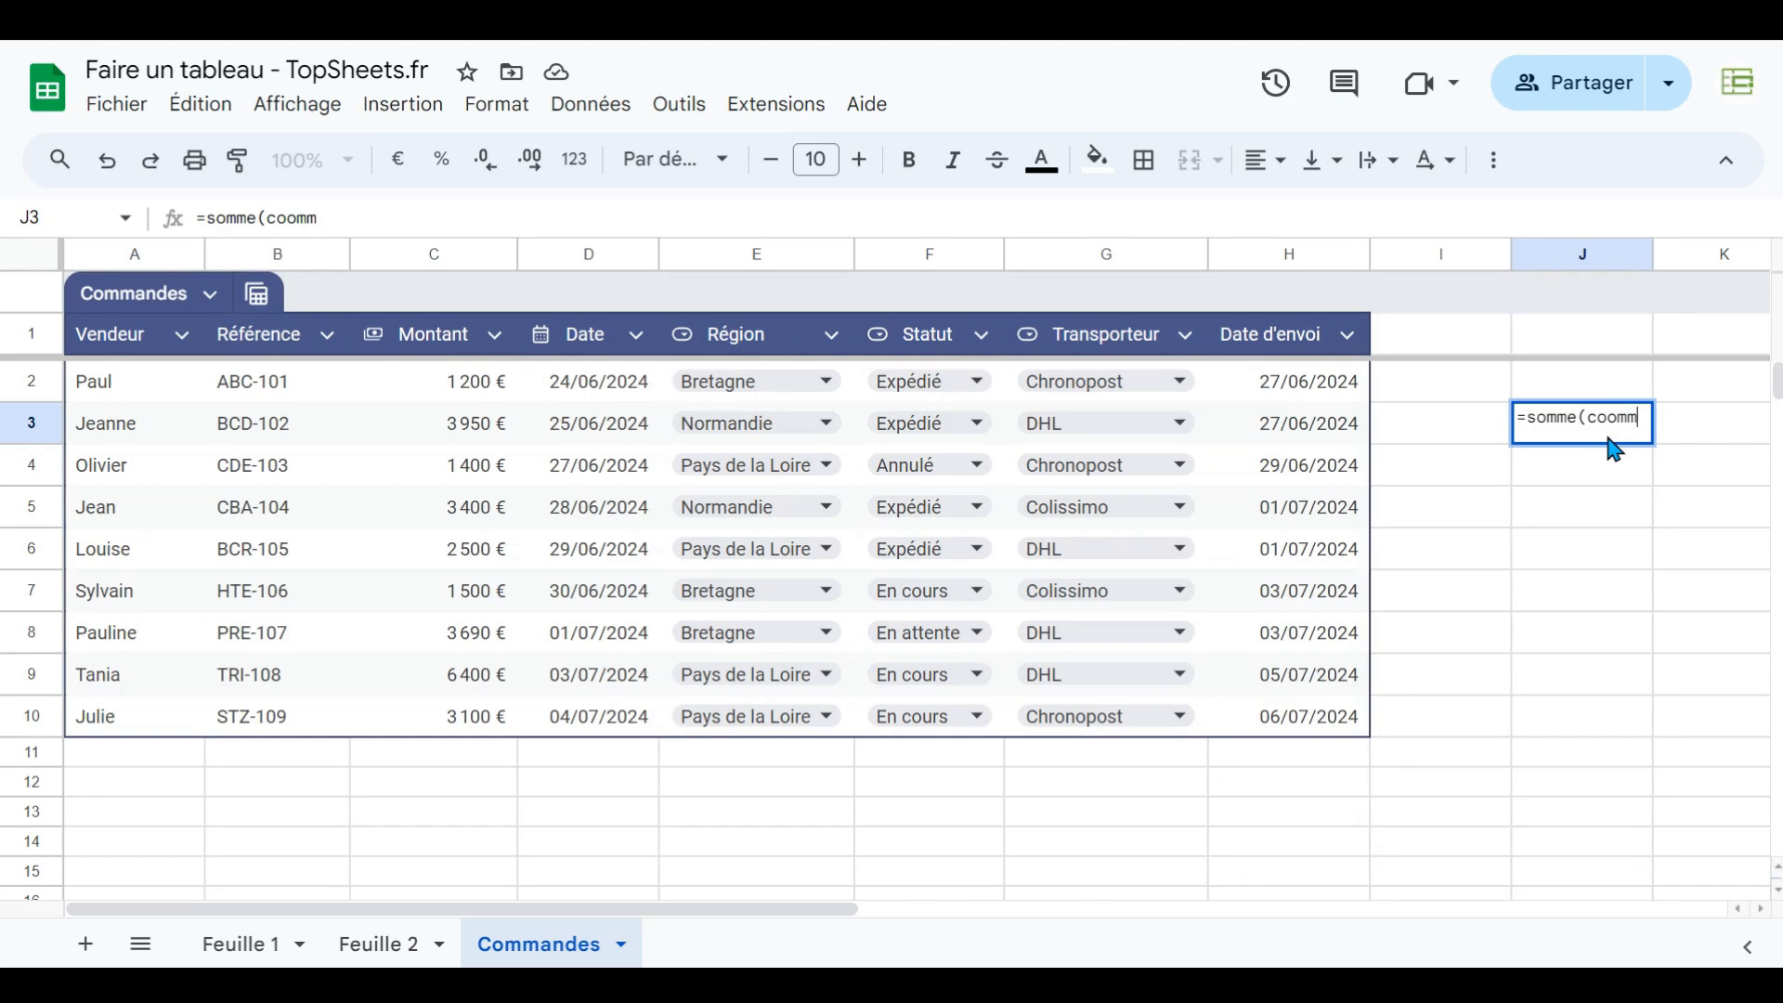
key("BackSpace")
key("BackSpace")
key("BackSpace")
type("mma")
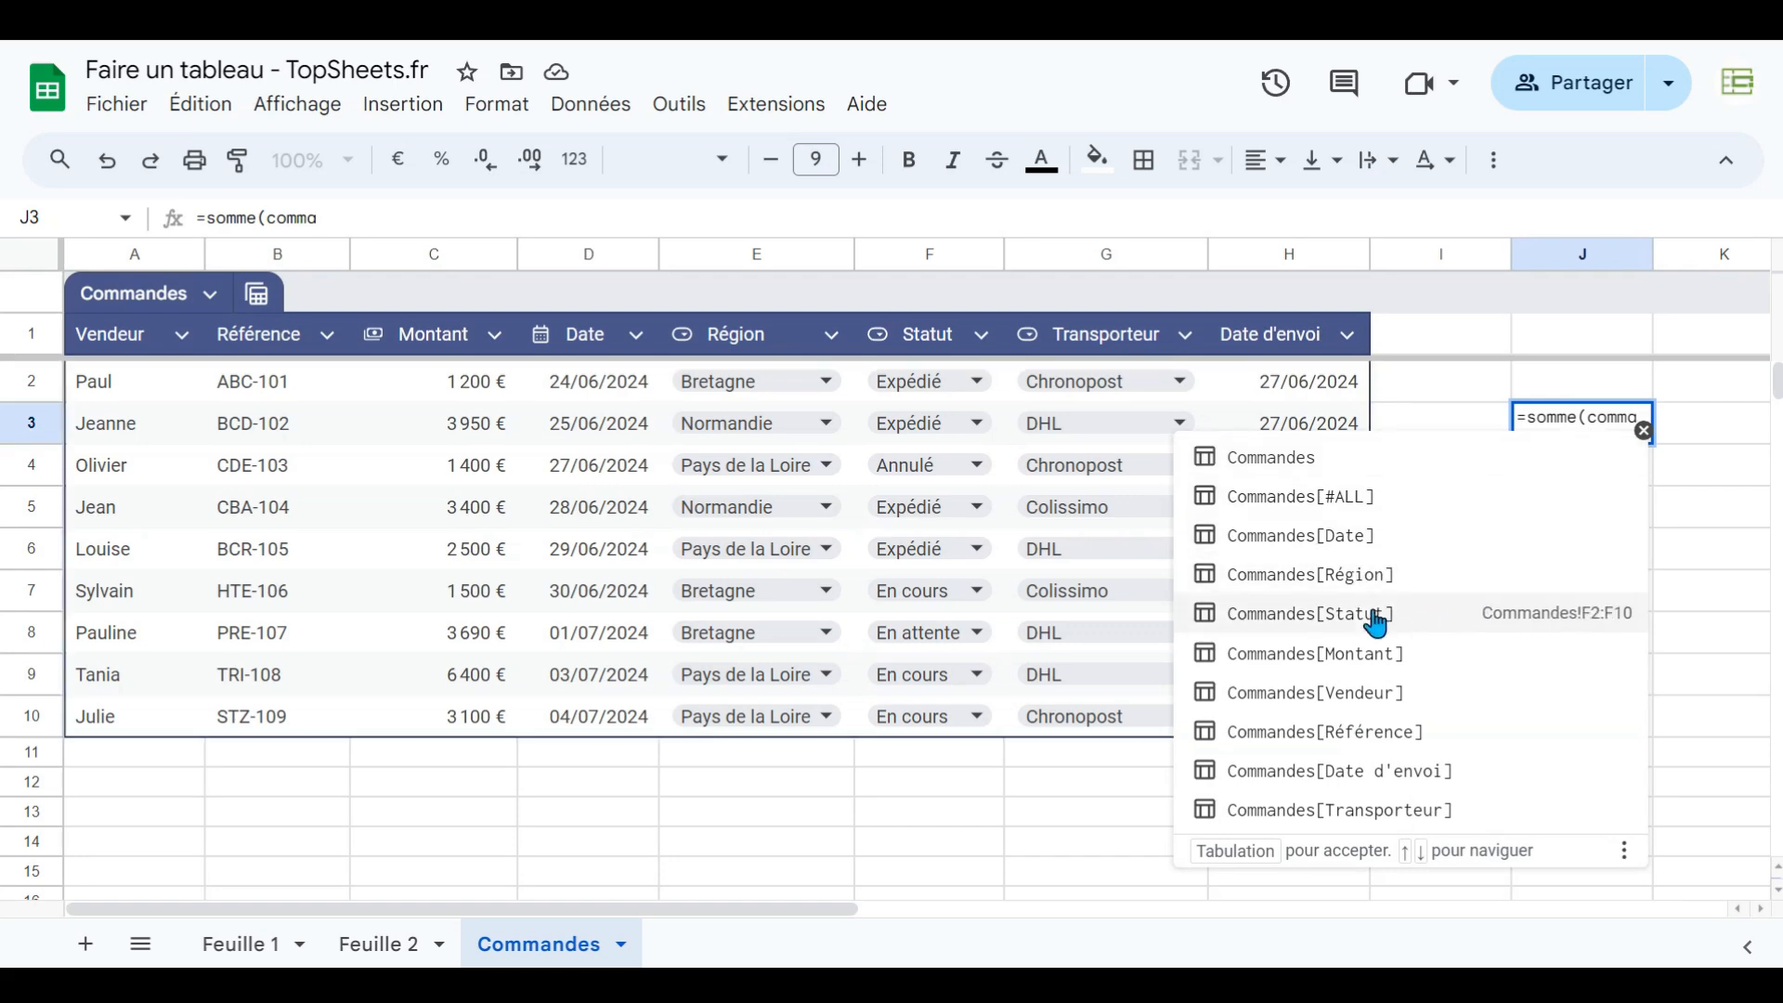
left_click(1342, 661)
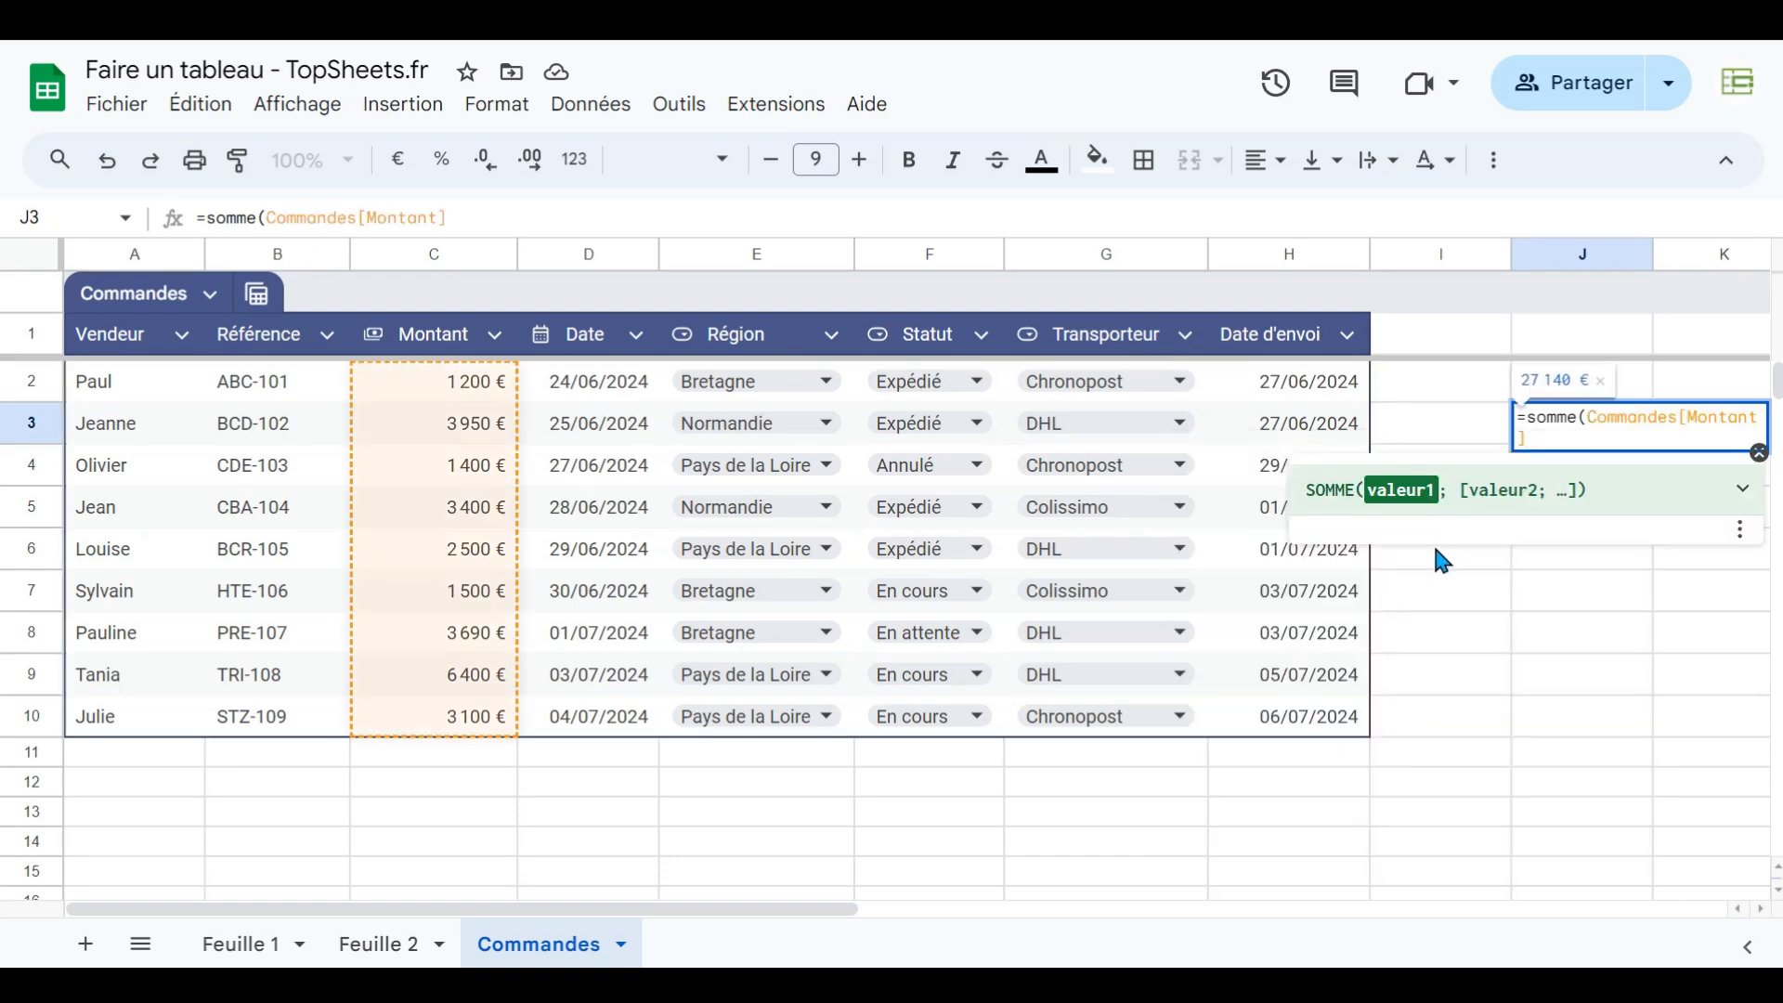
key("Return")
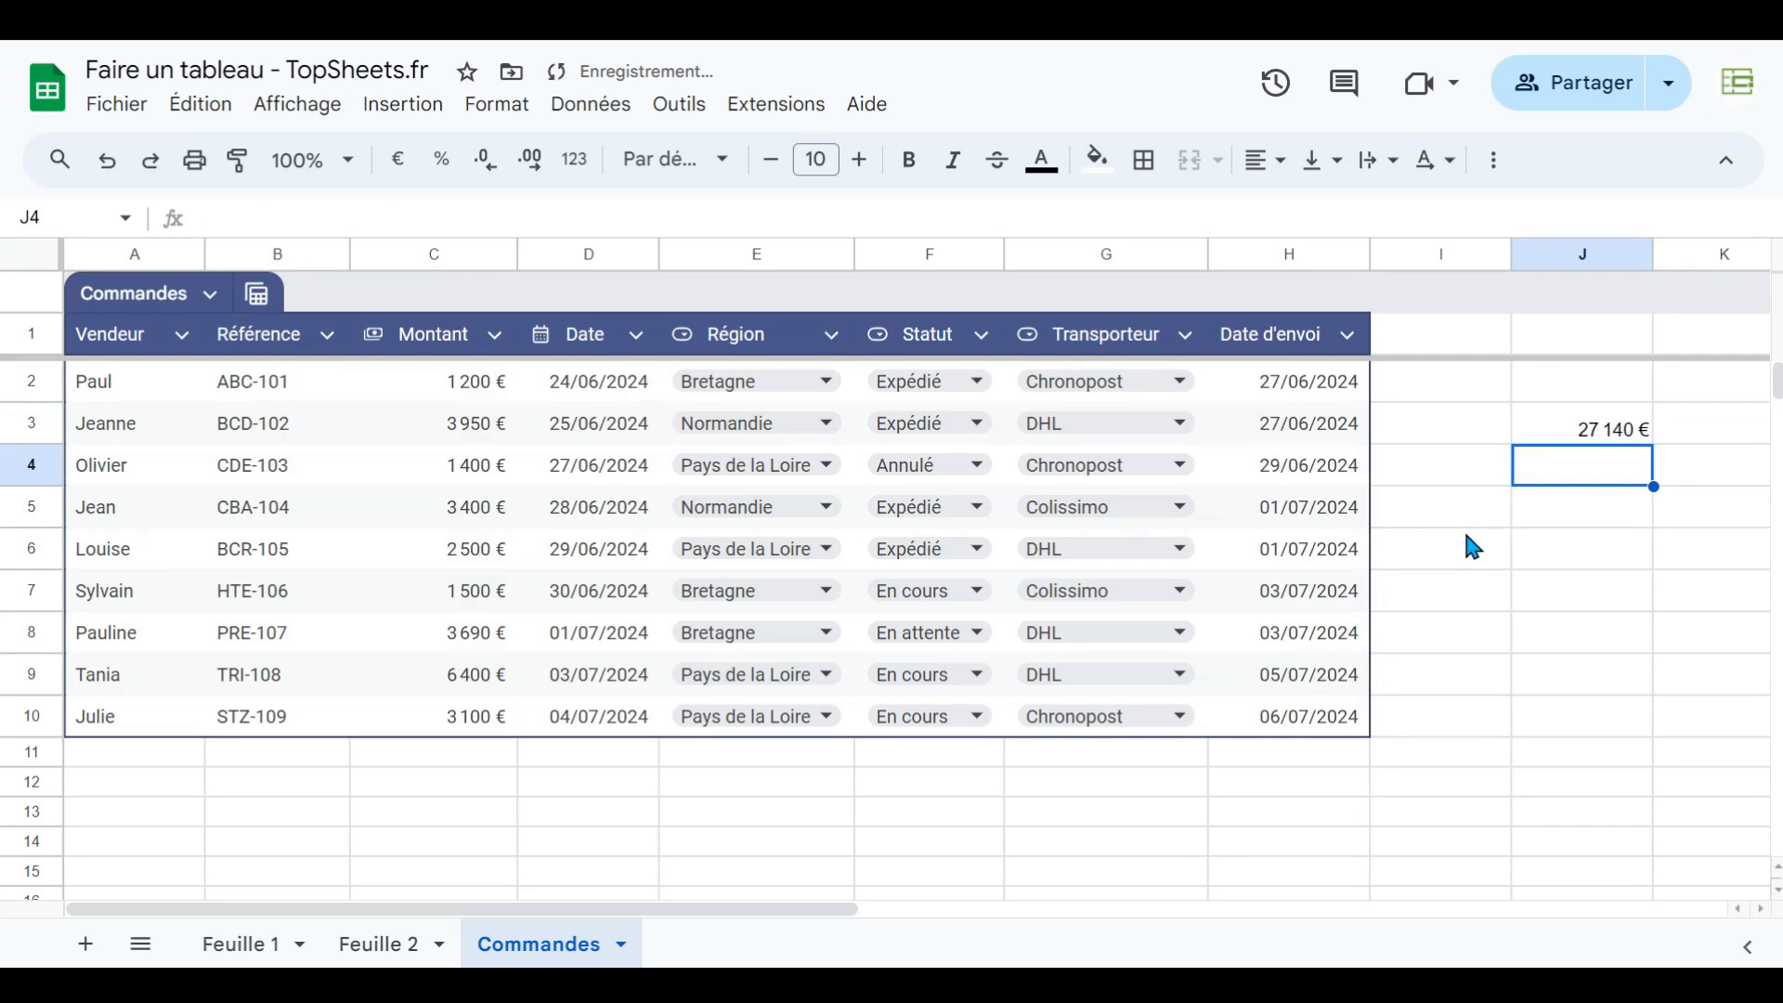
- Select the Montant values and show their sum in the selection summary
left_click(1579, 437)
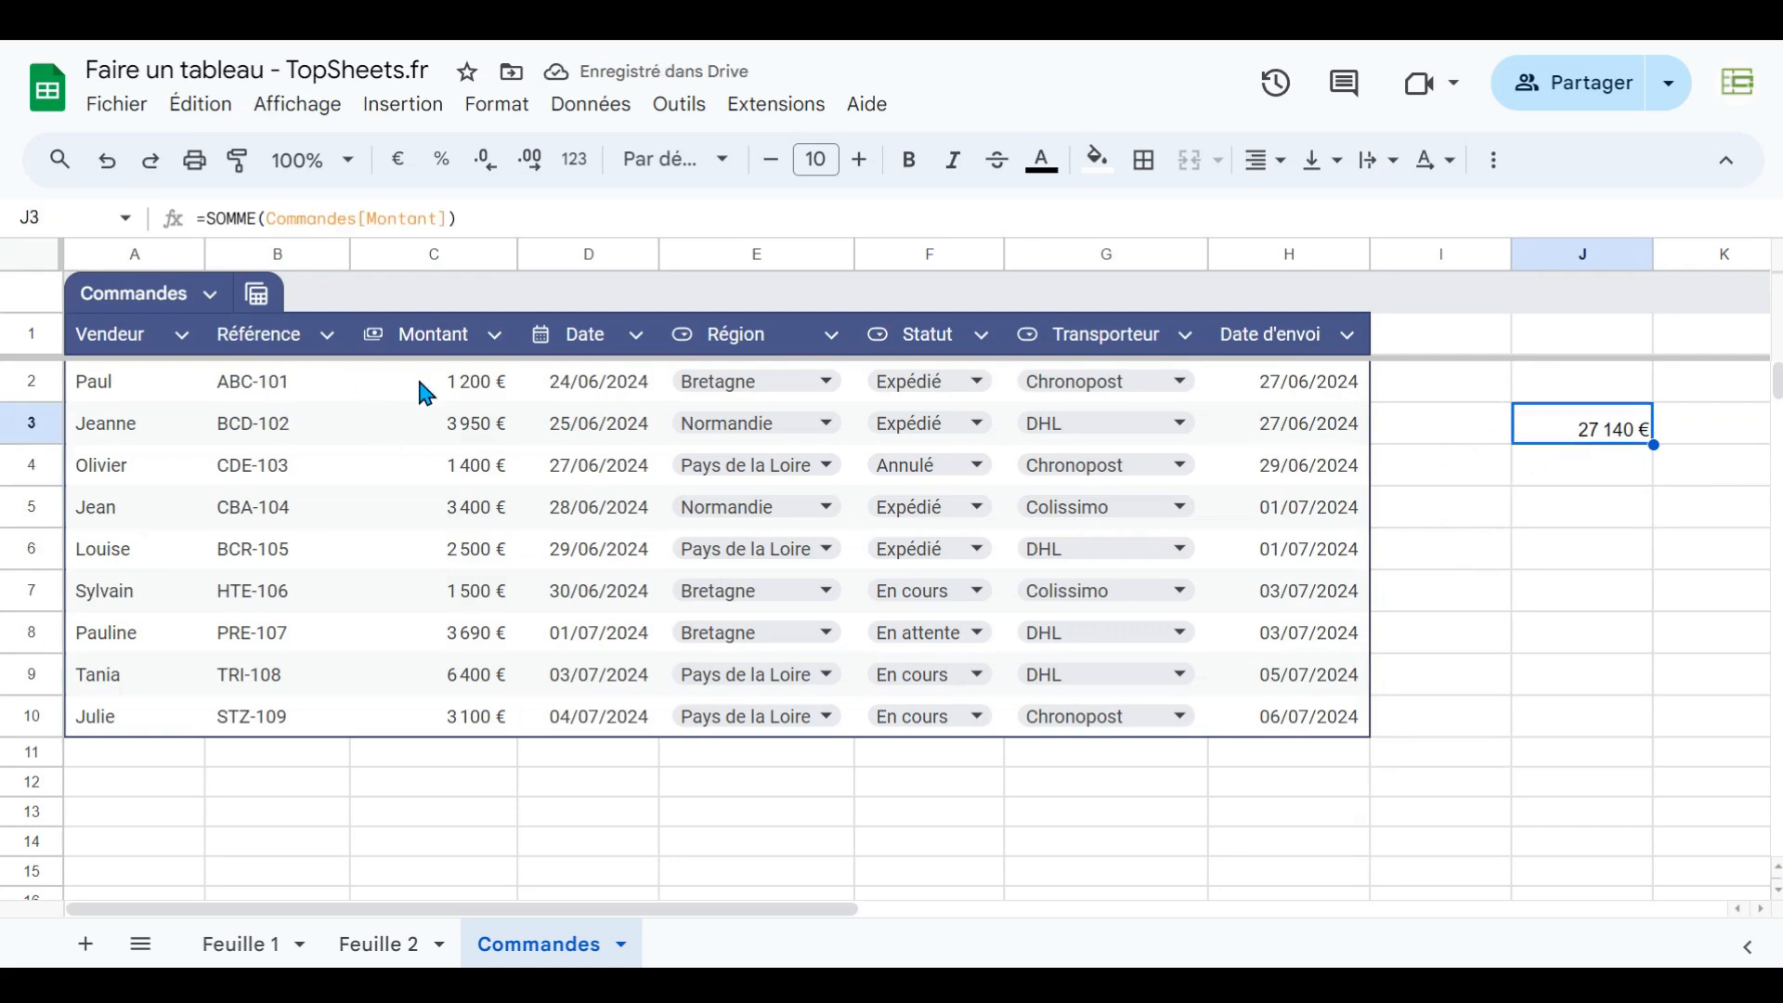
left_click_drag(416, 377, 446, 733)
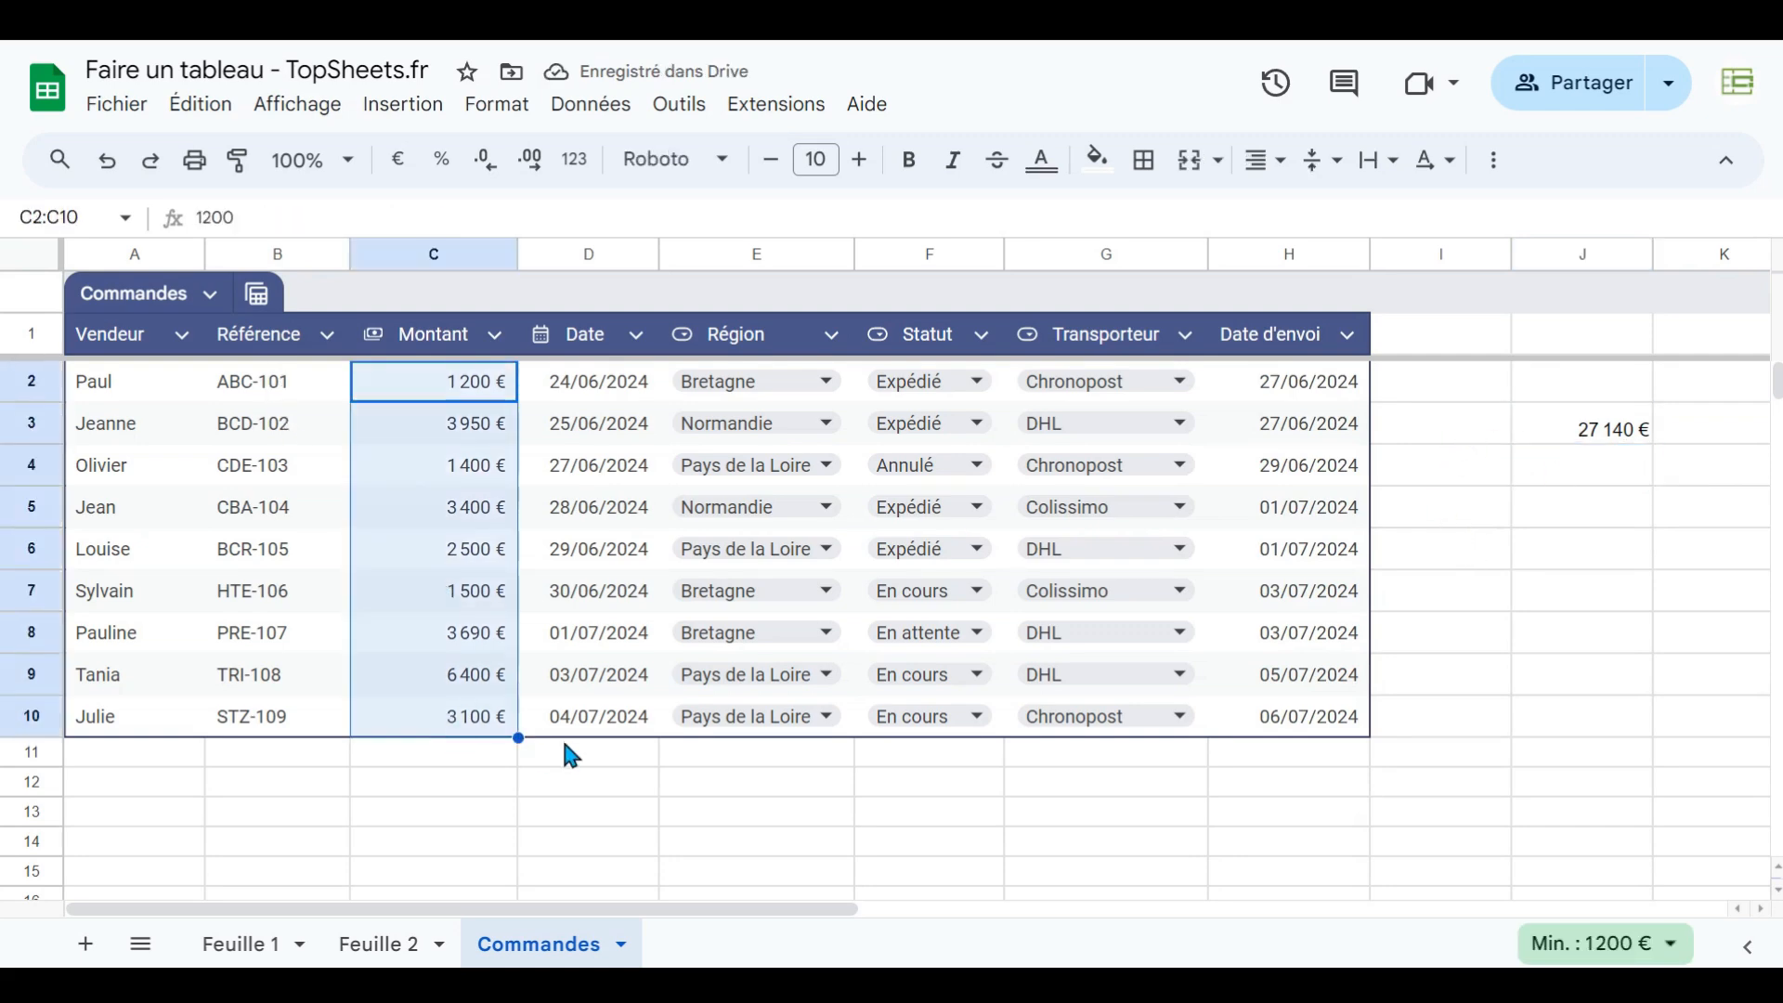
left_click(1653, 945)
left_click(1445, 720)
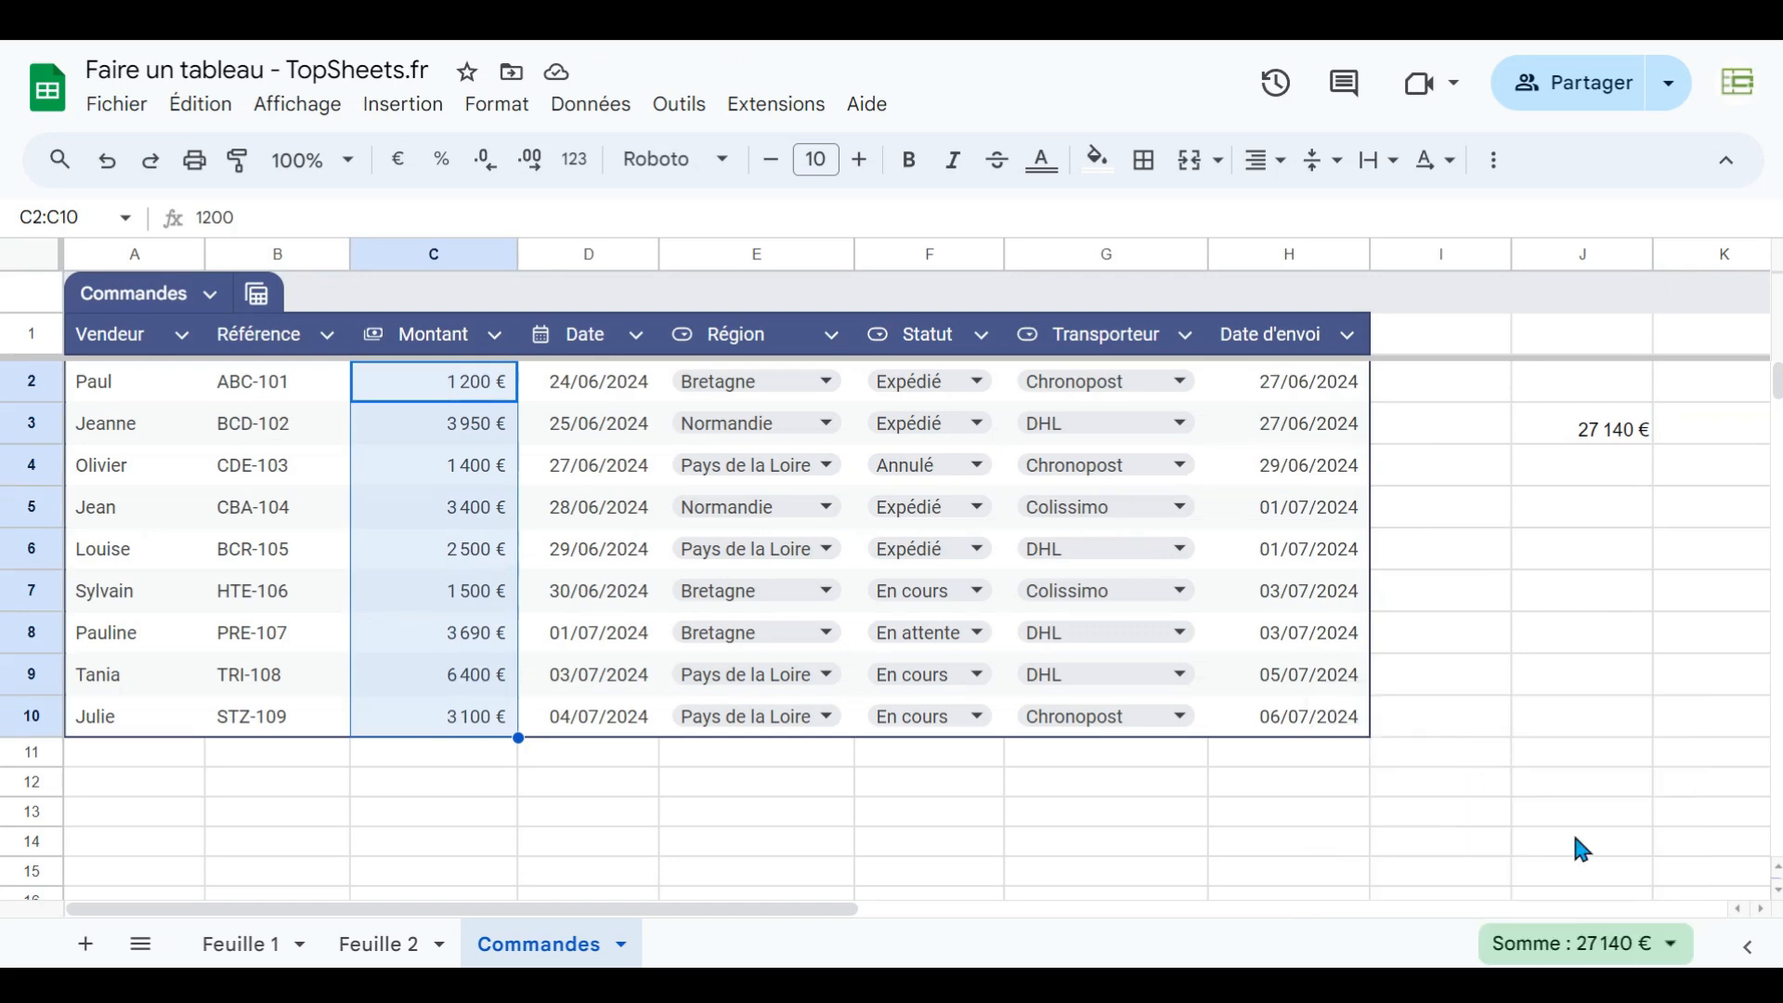
- Enter in J4 a SOMME formula by selecting the Montant cells C2:C10 in the table
left_click(1588, 435)
left_click(1589, 467)
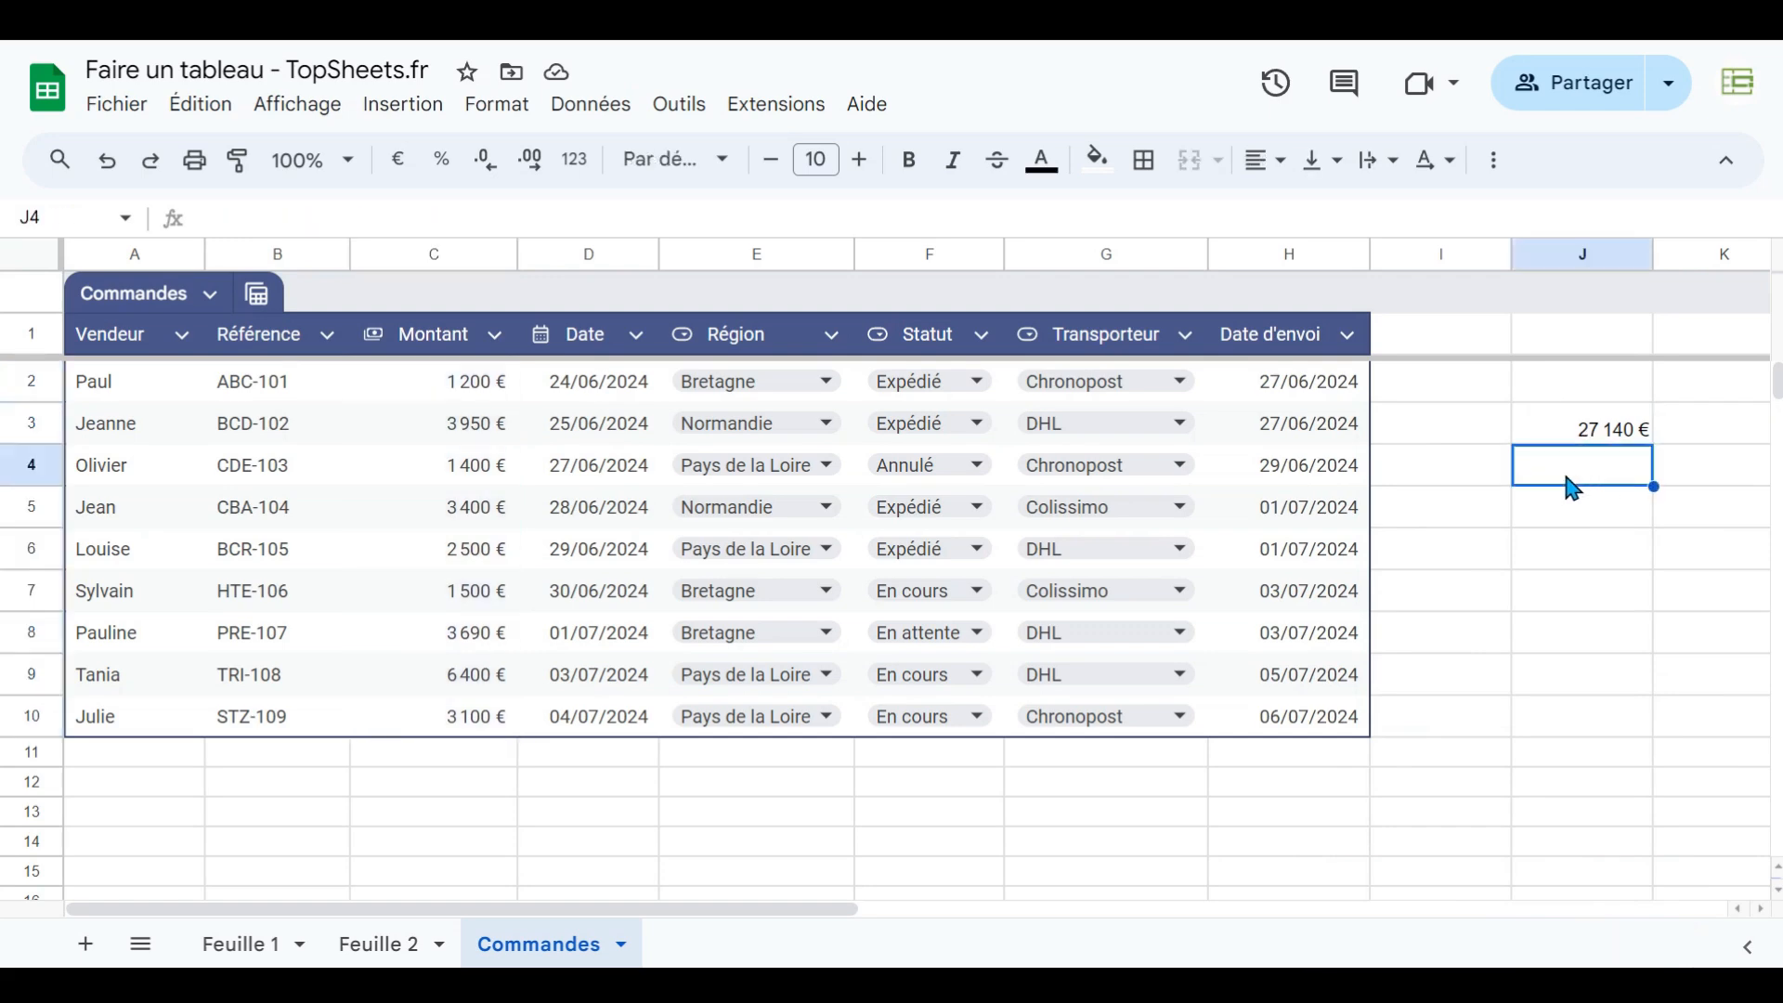
type("=")
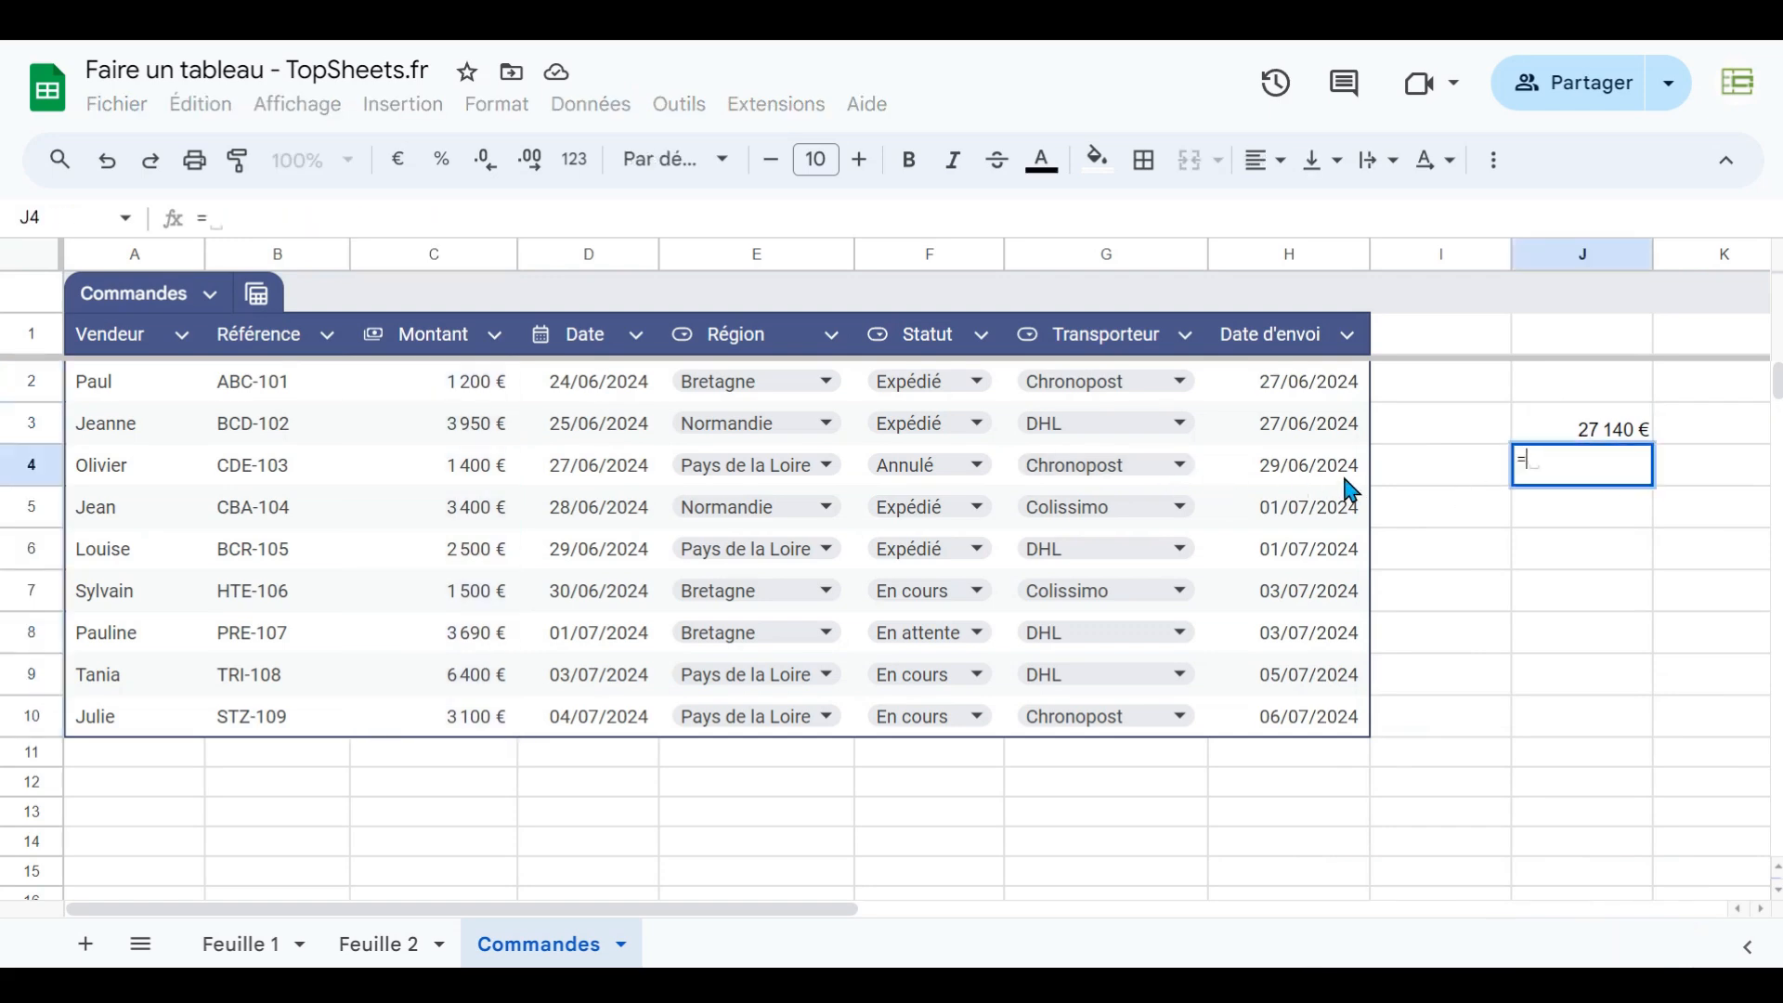
type("somme(")
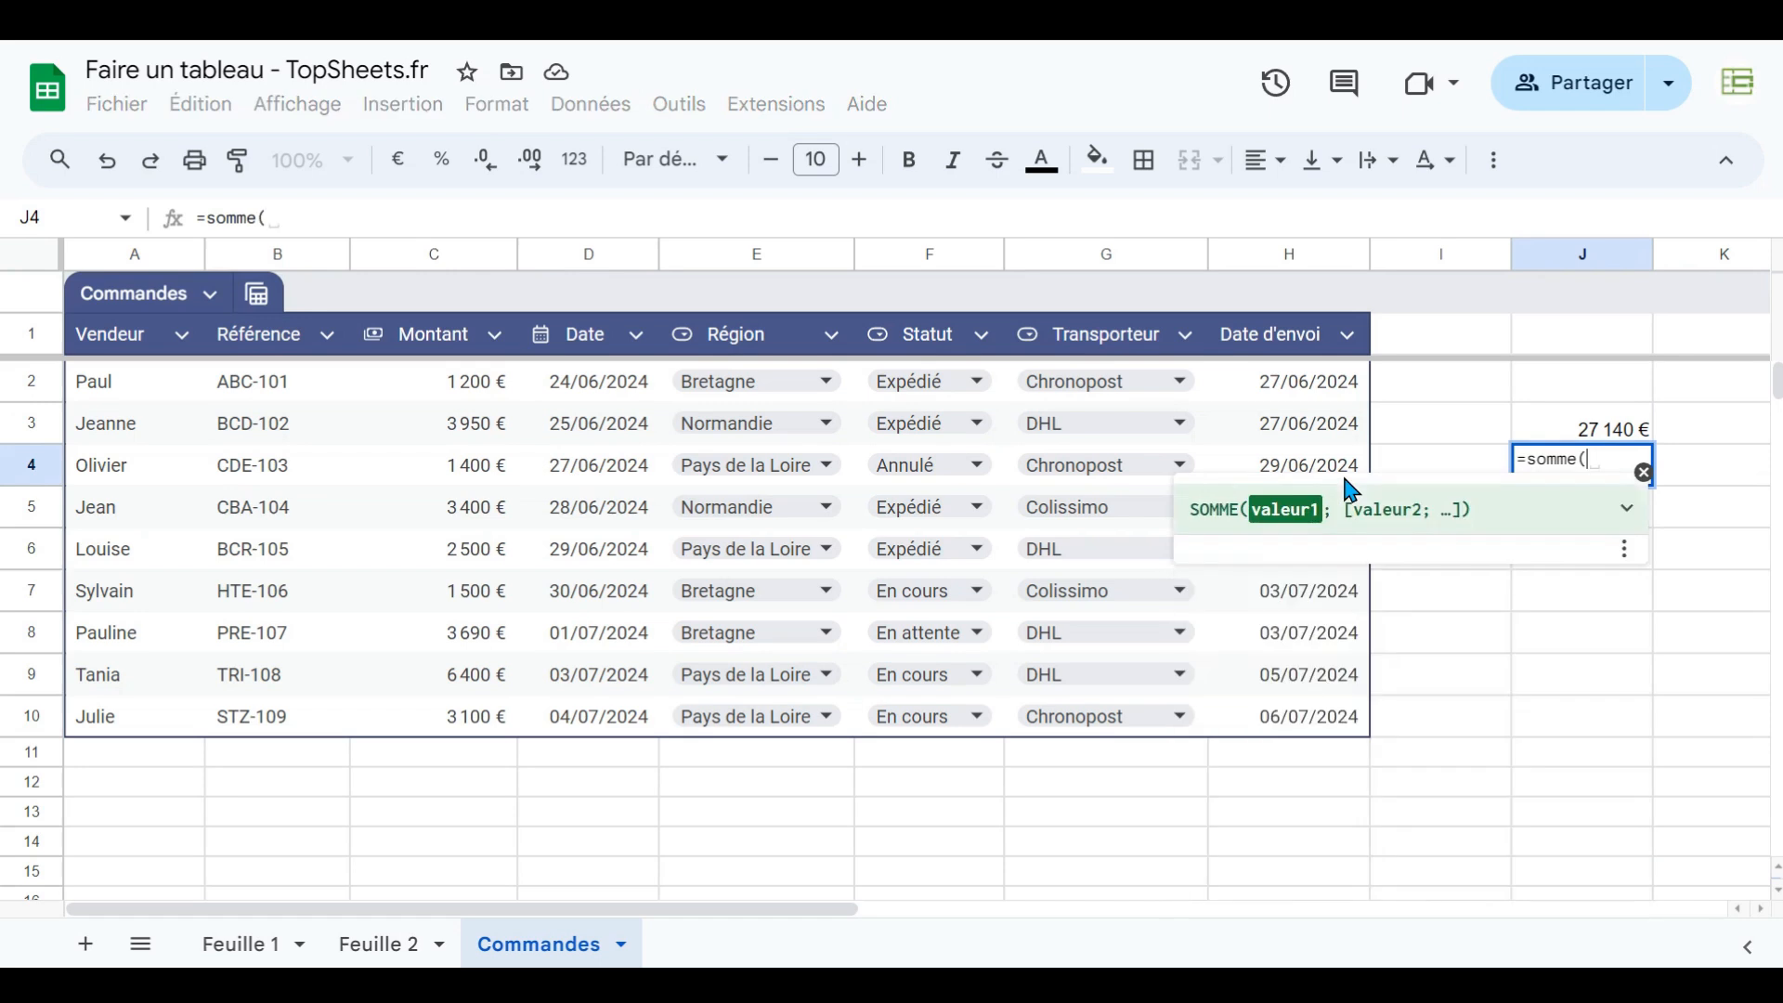
left_click_drag(426, 373, 450, 716)
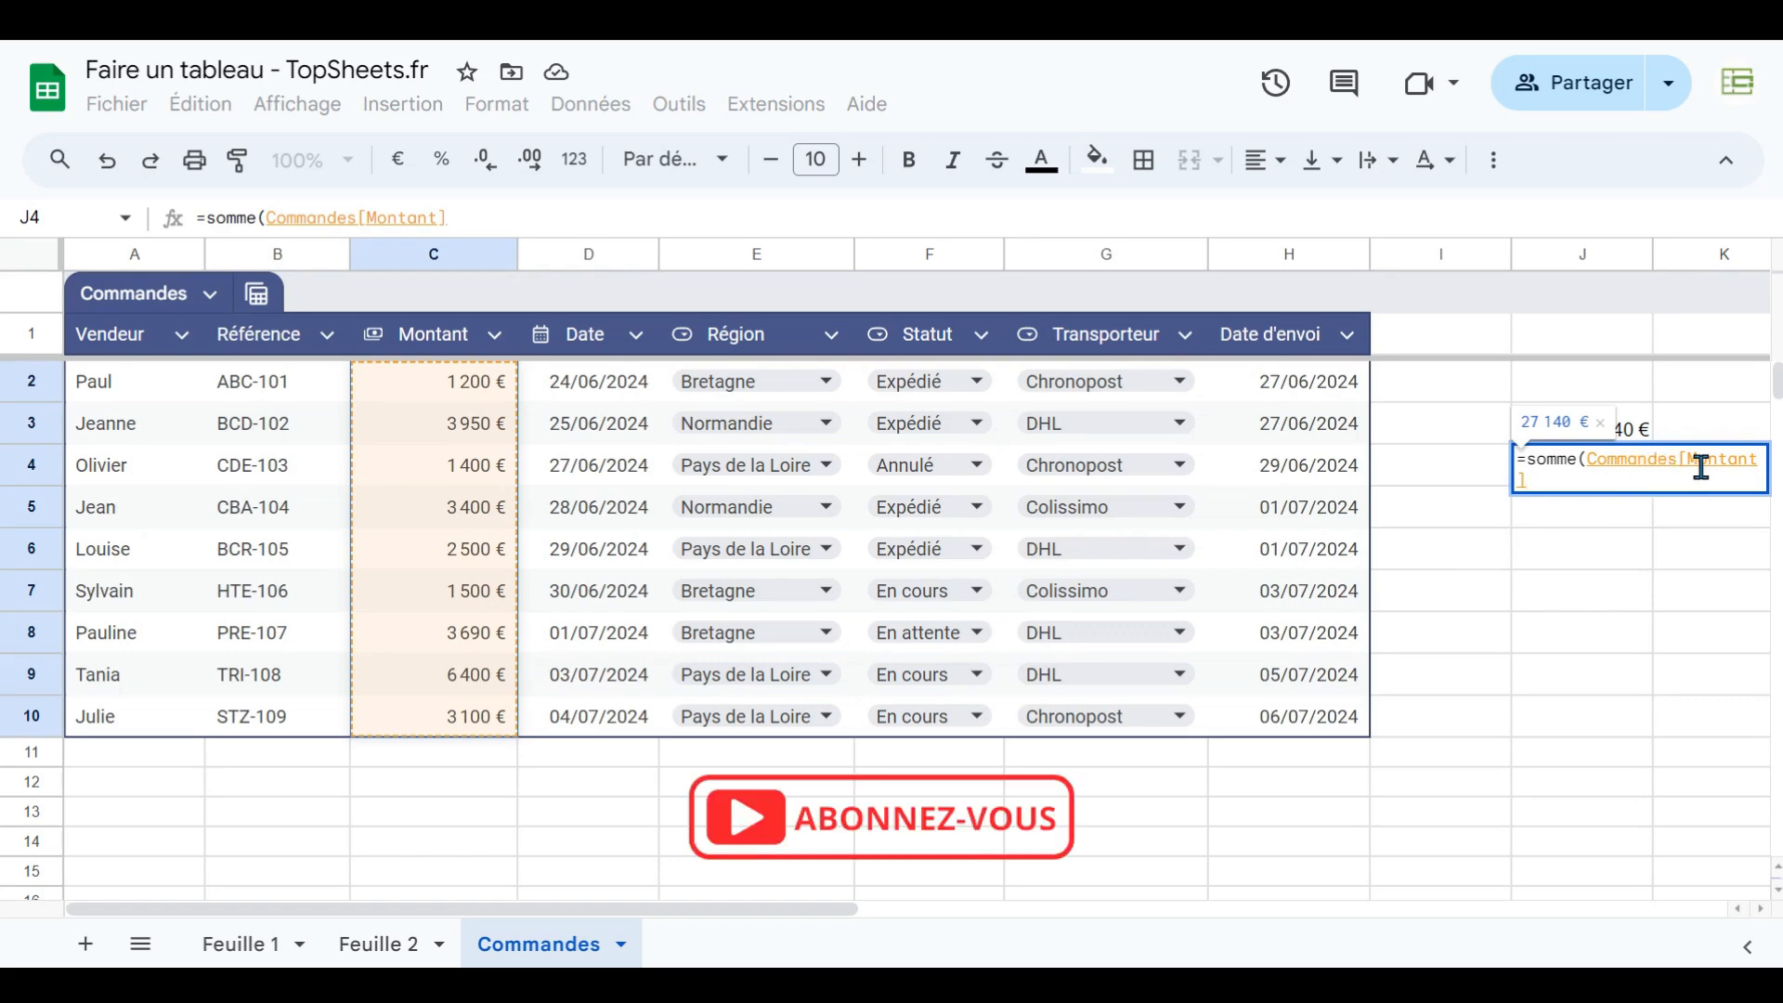
key("Return")
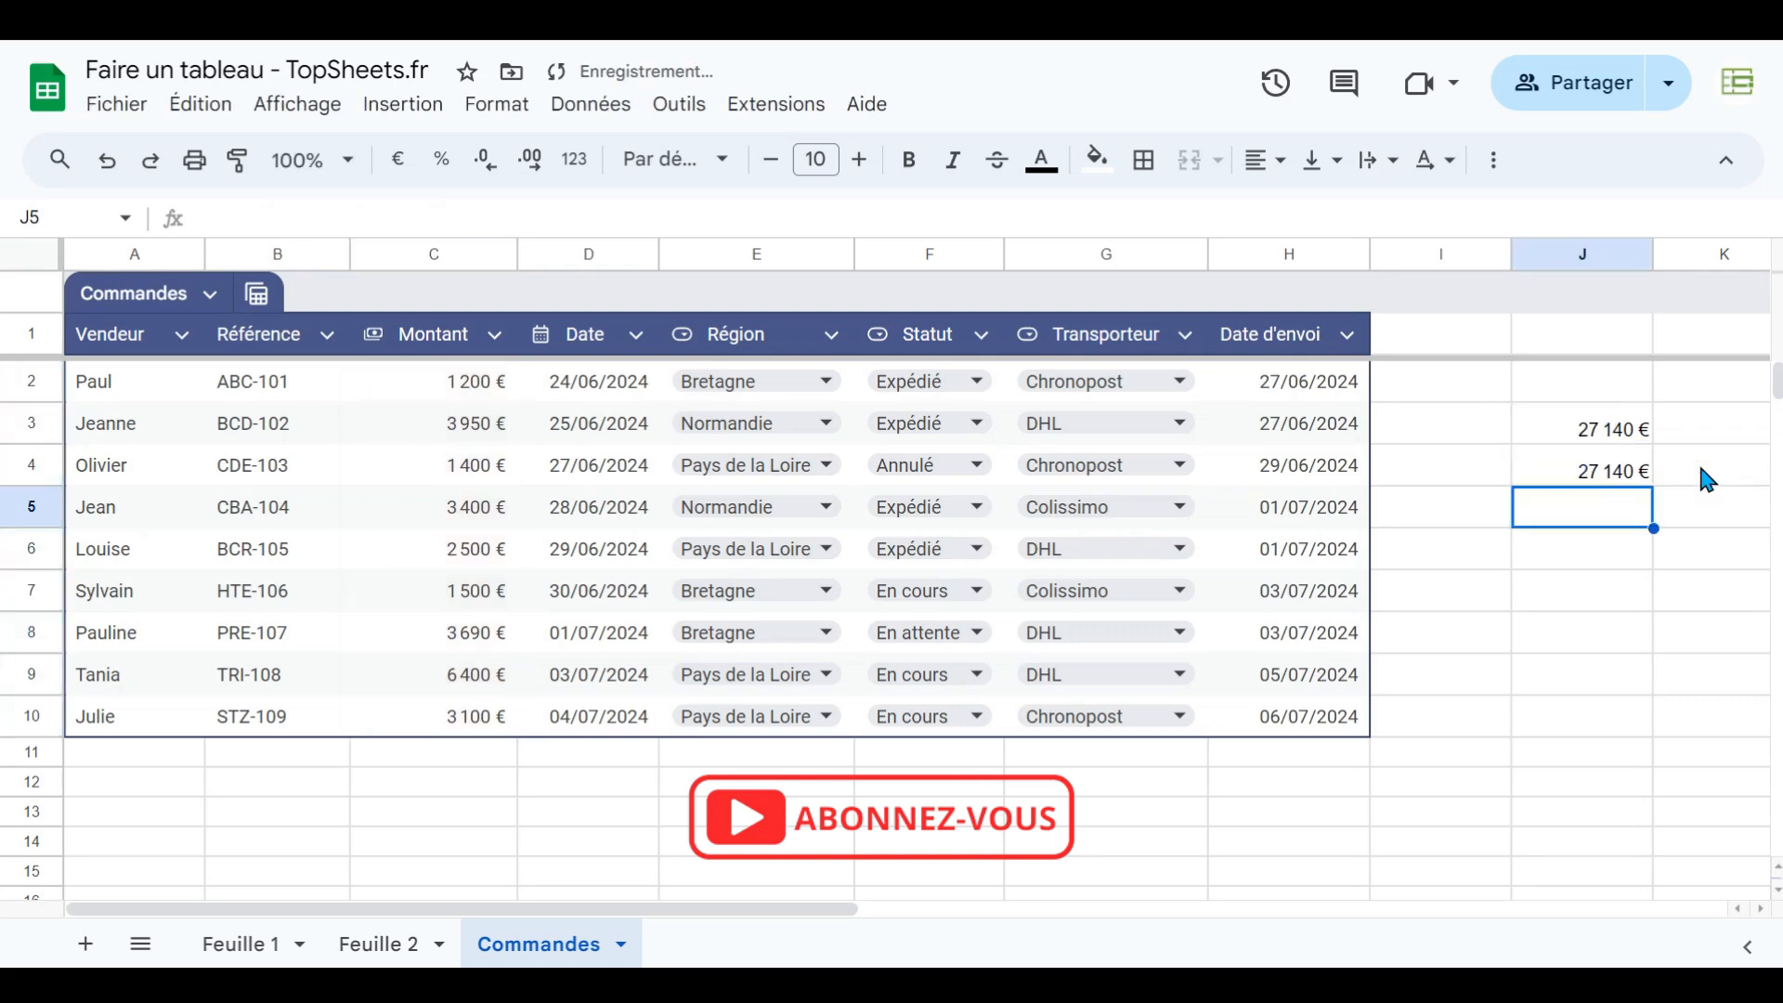
left_click(1614, 473)
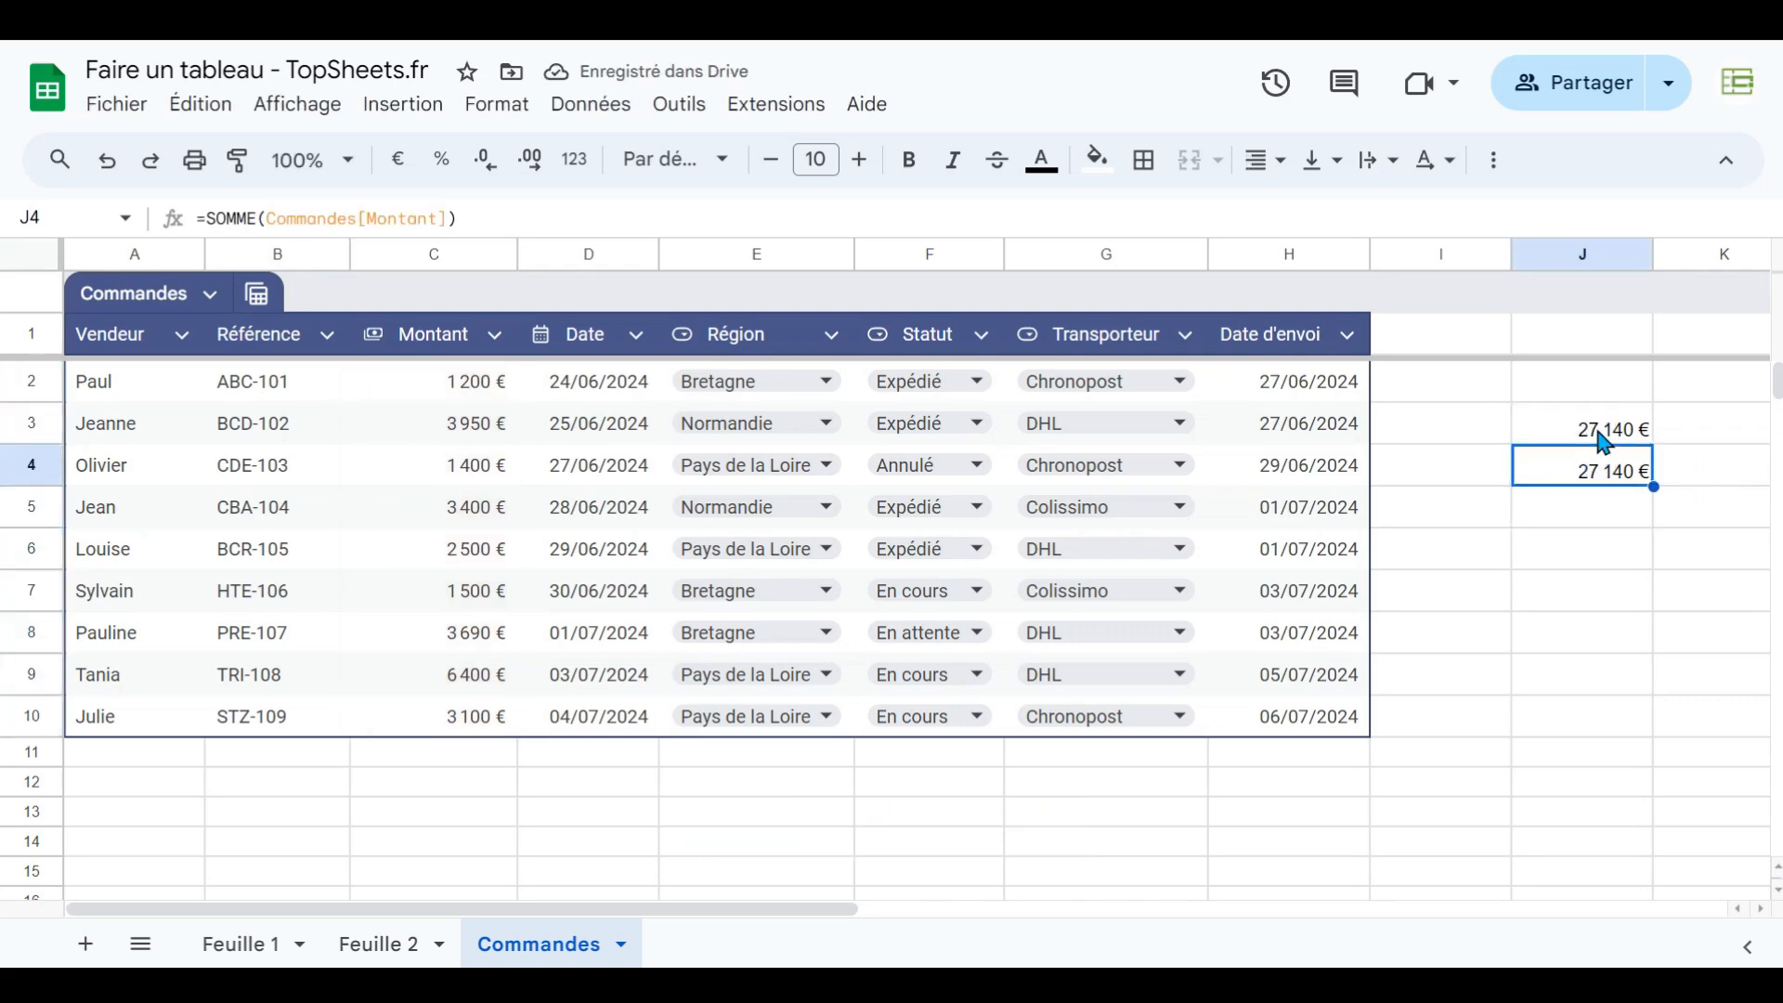
- Enter in J5 a SOMME formula summing the range C2:C10
left_click(1611, 521)
type("=so")
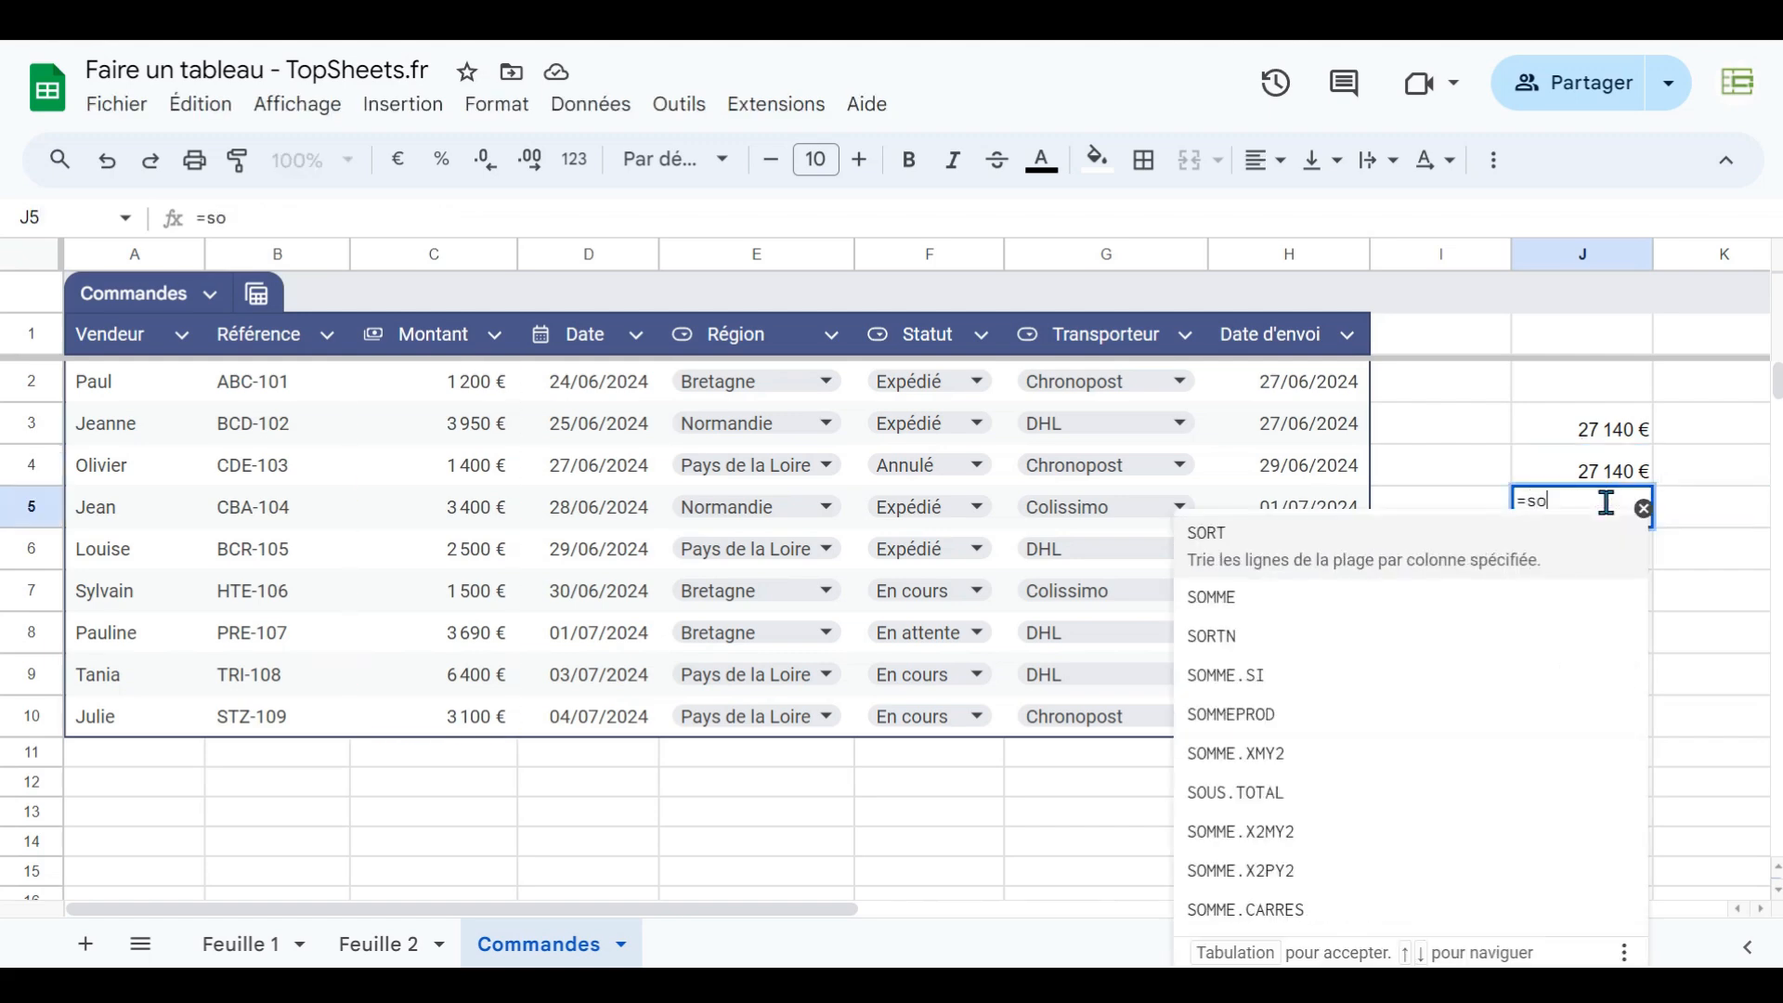
type("mme(C2:C")
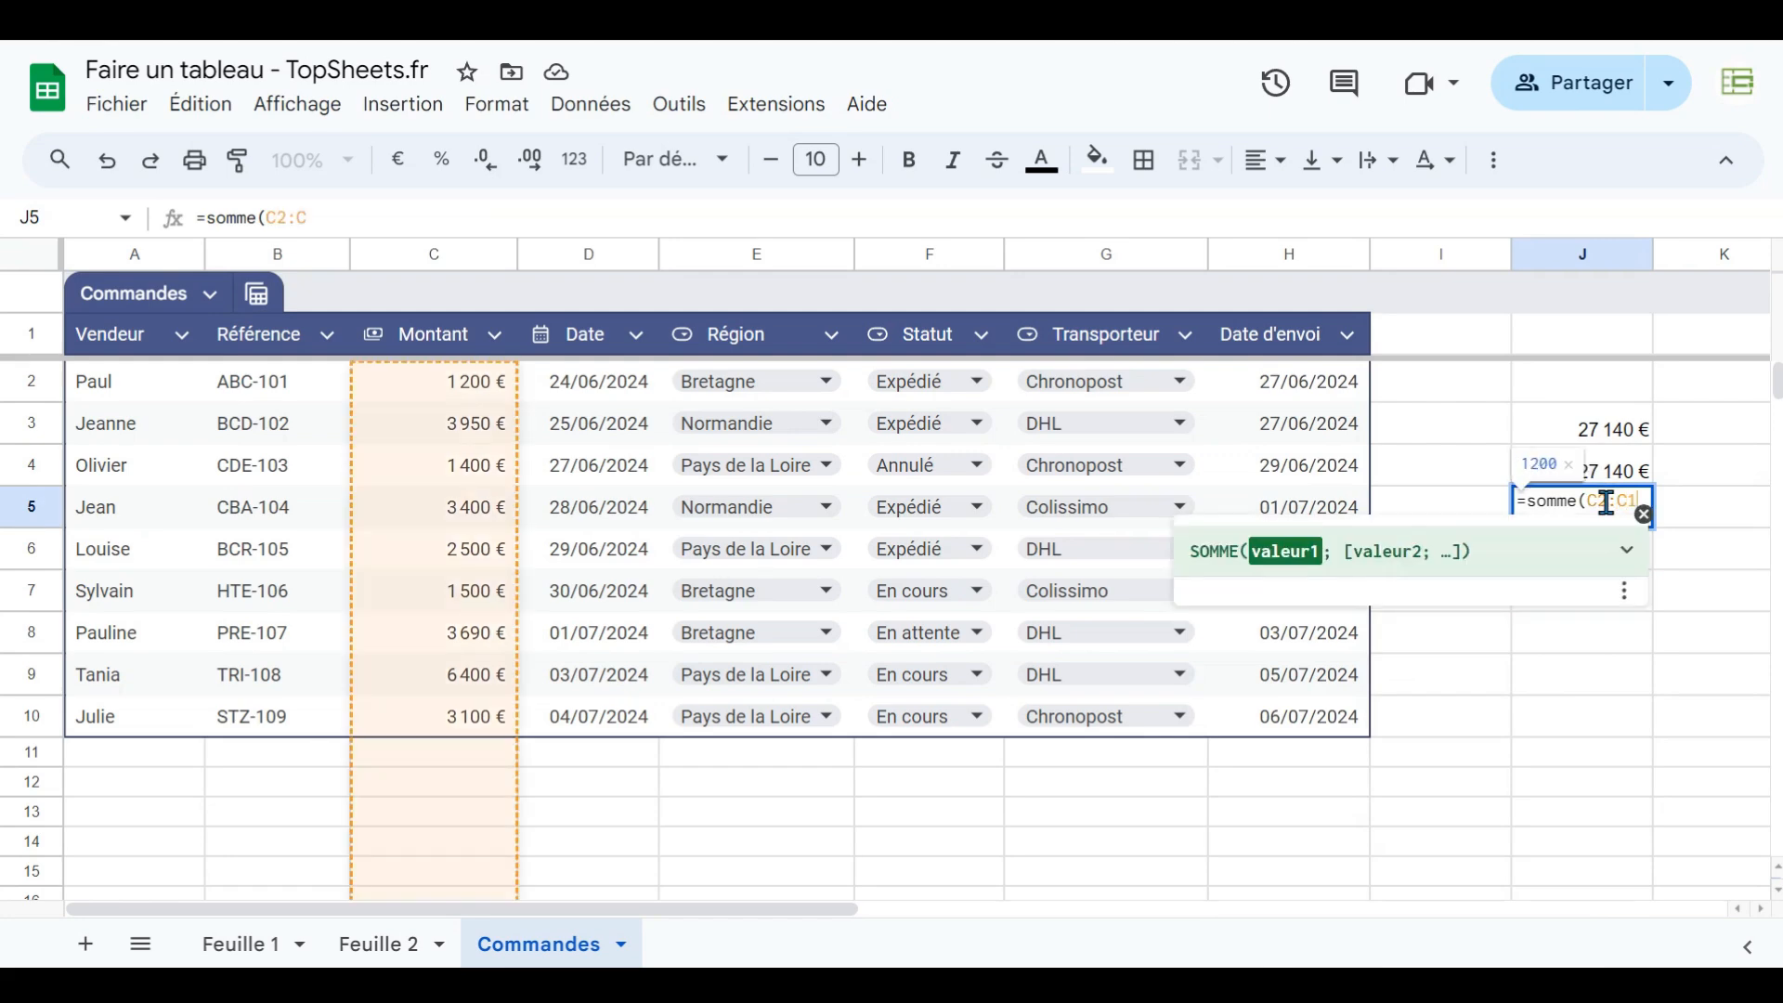
type(")")
key("Return")
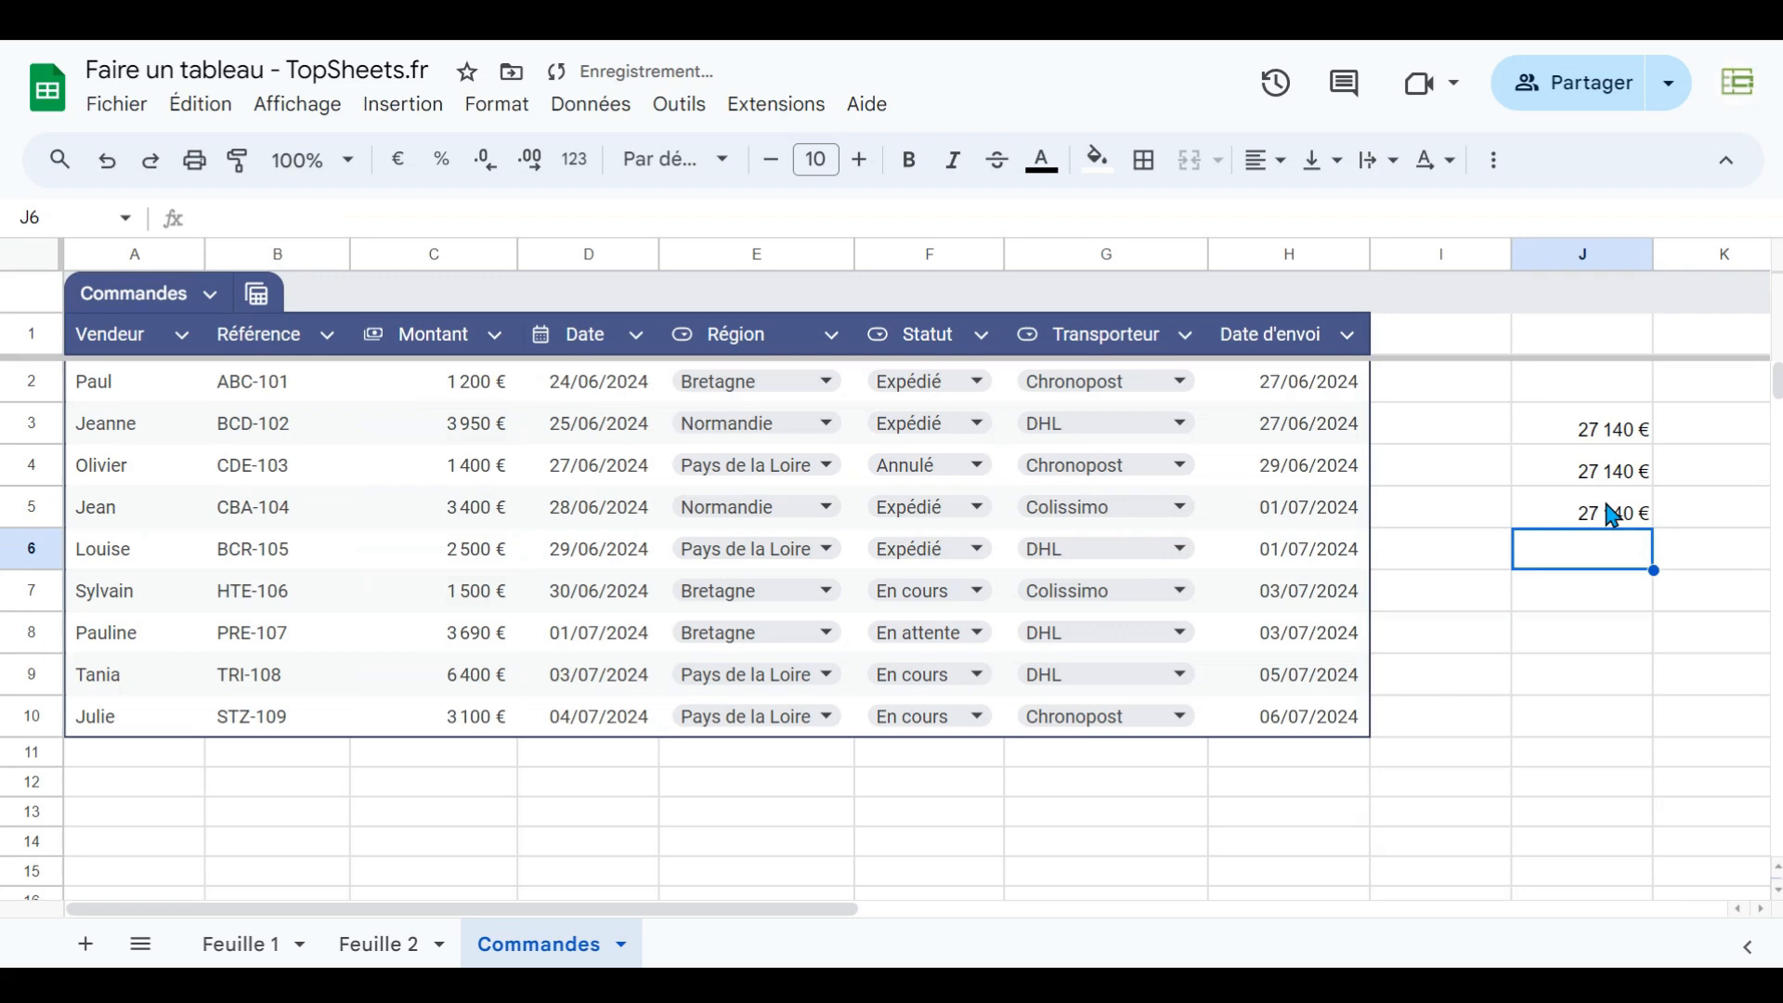
left_click(1612, 513)
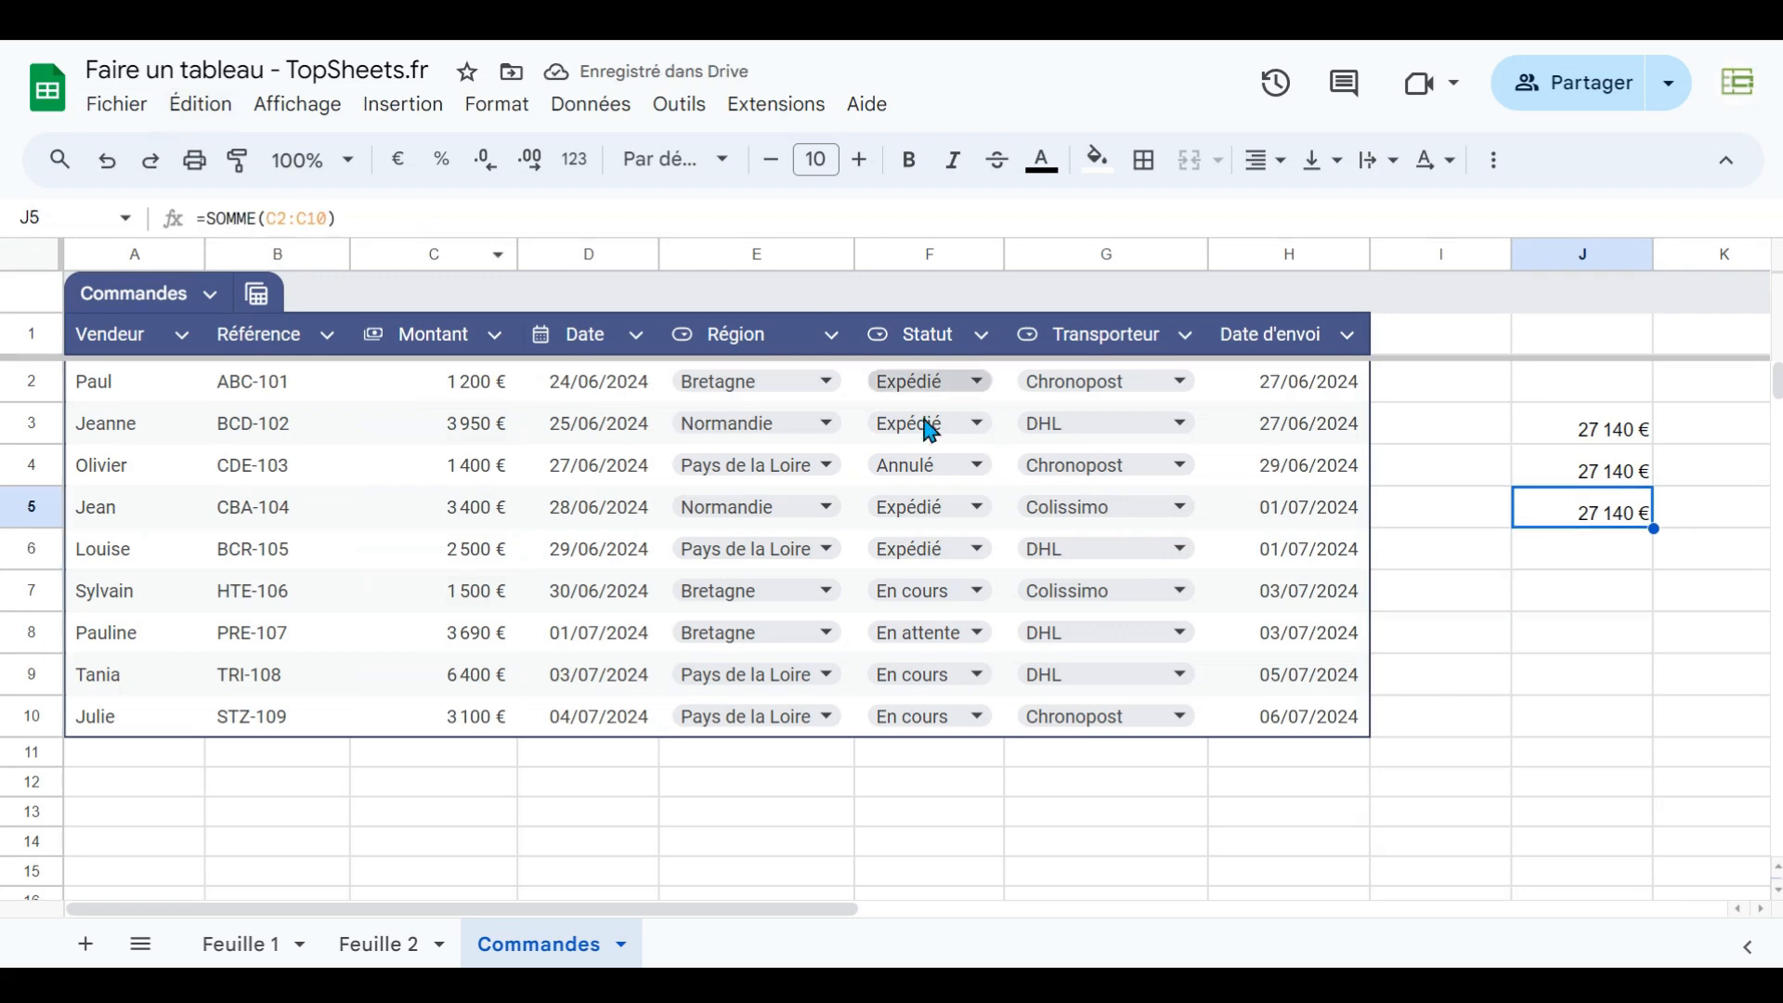
- Add a new table row with vendor Valérie and a Montant of 1000
left_click(85, 754)
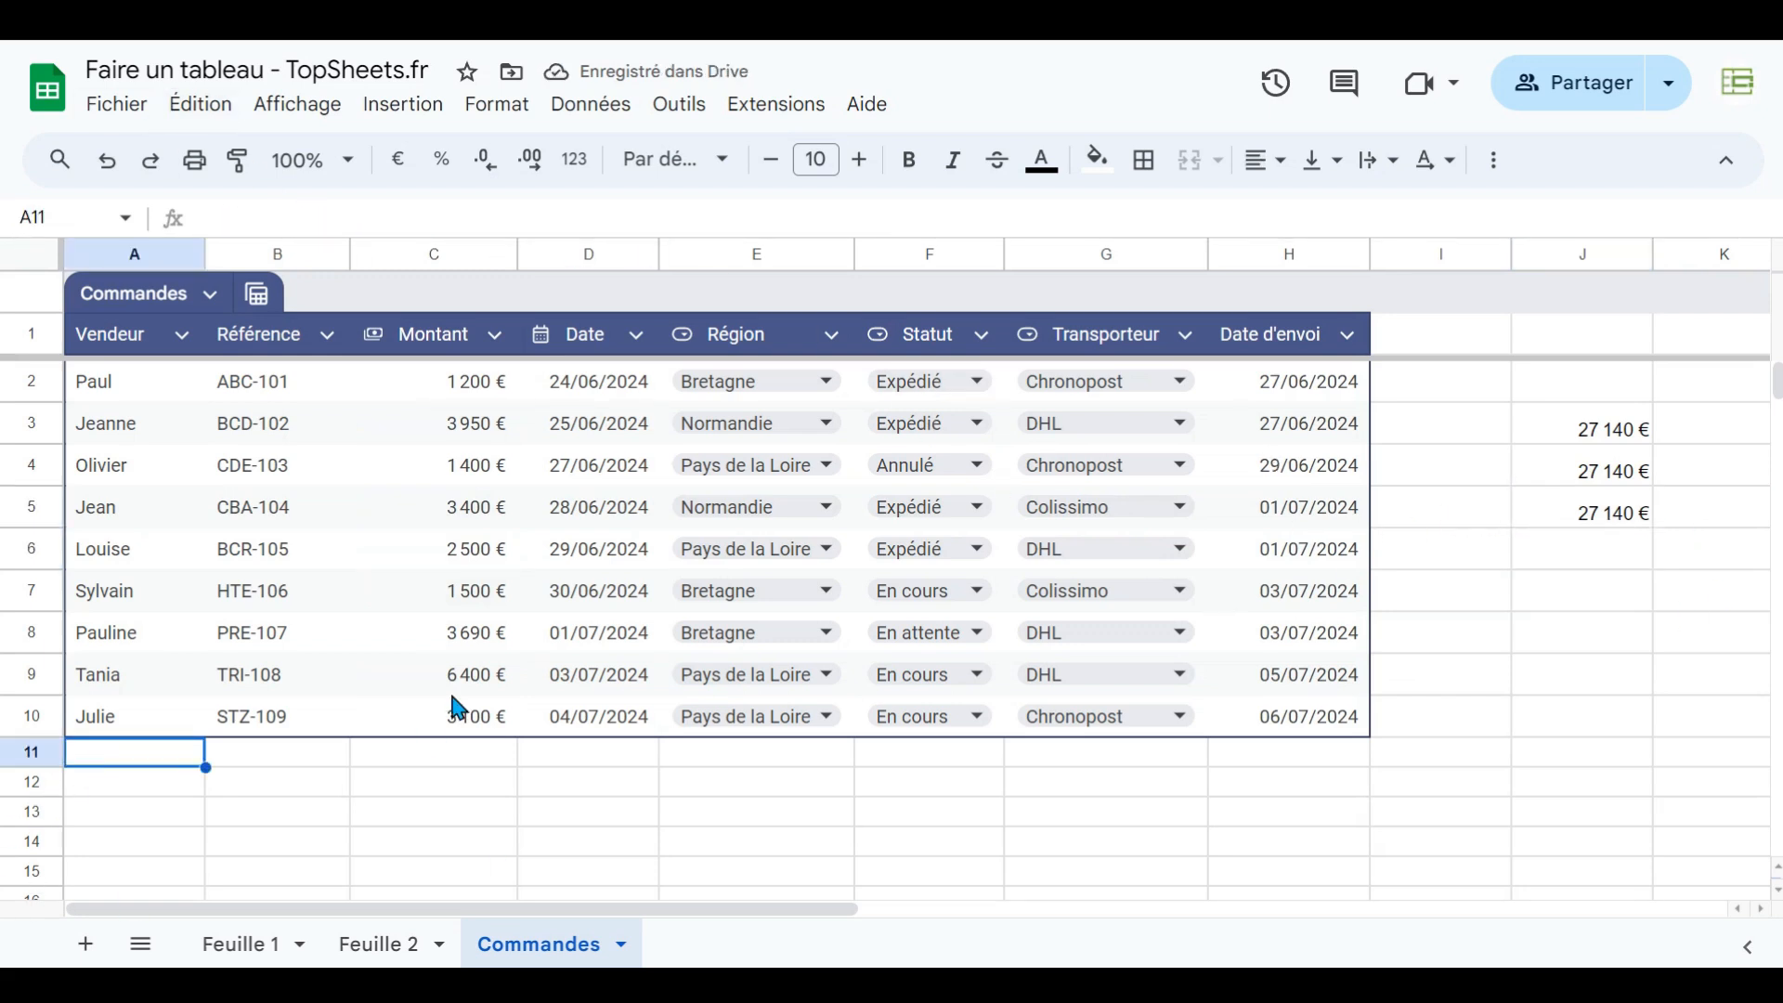
type("Valérie")
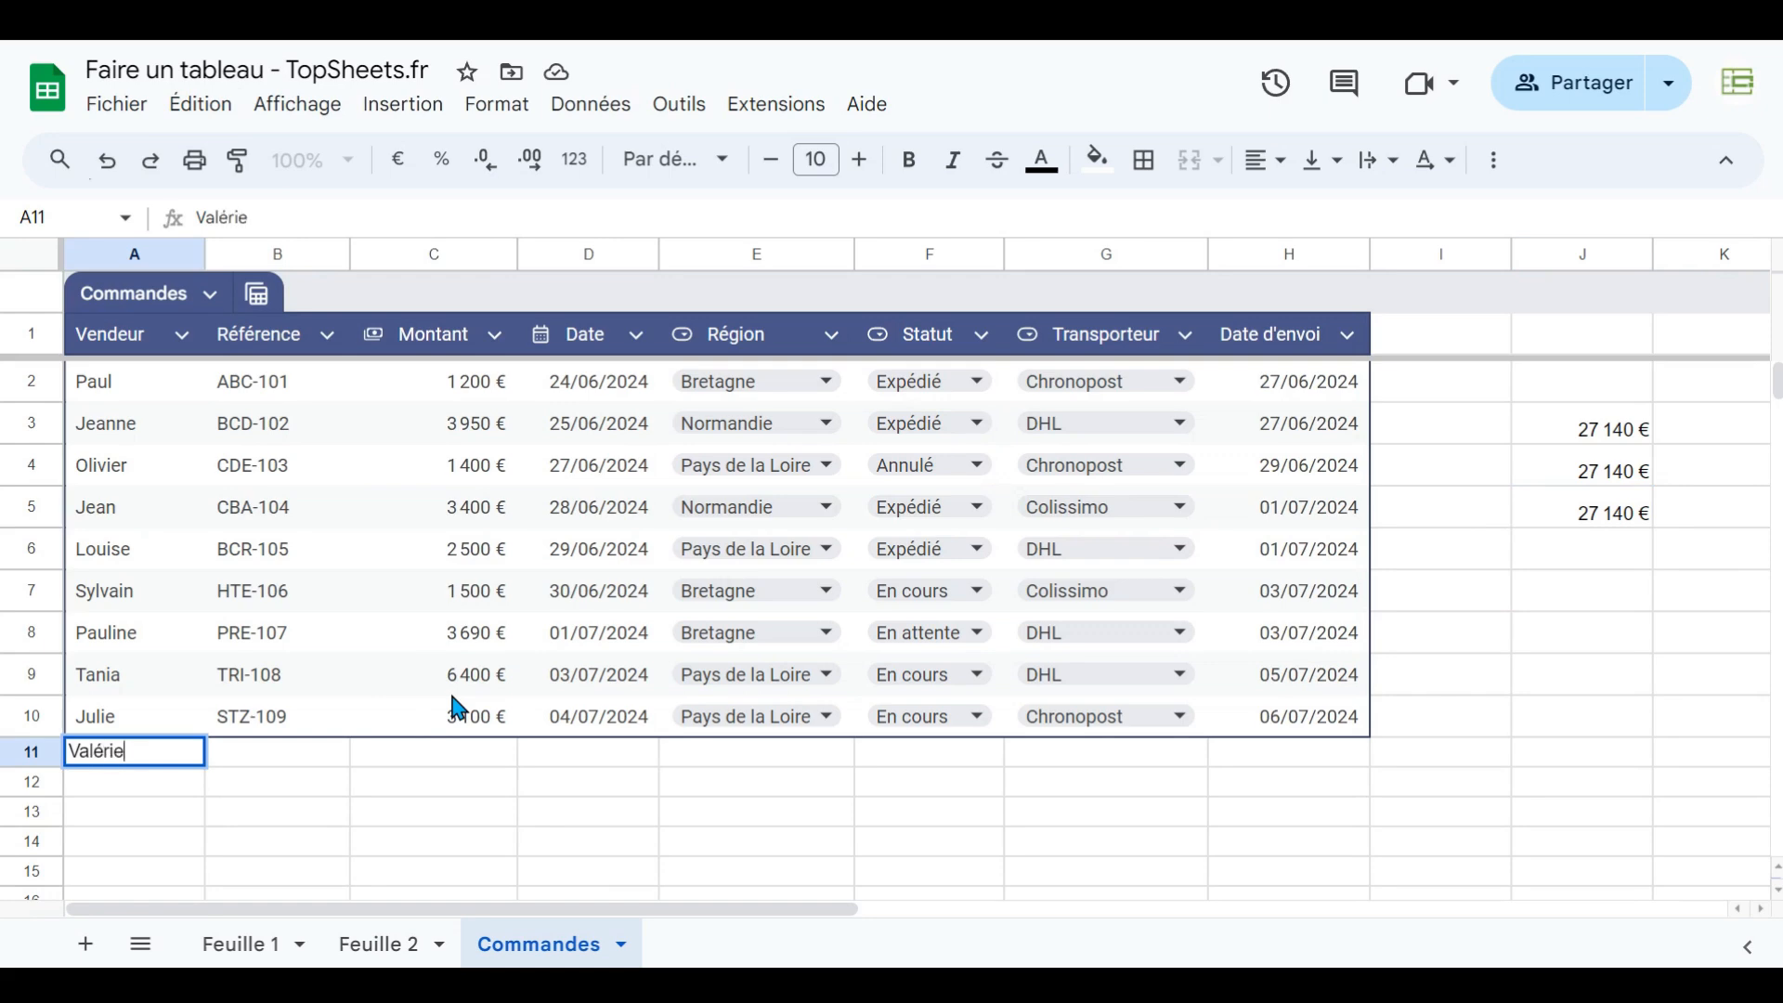
key("Return")
key("Up")
key("Right")
key("Right")
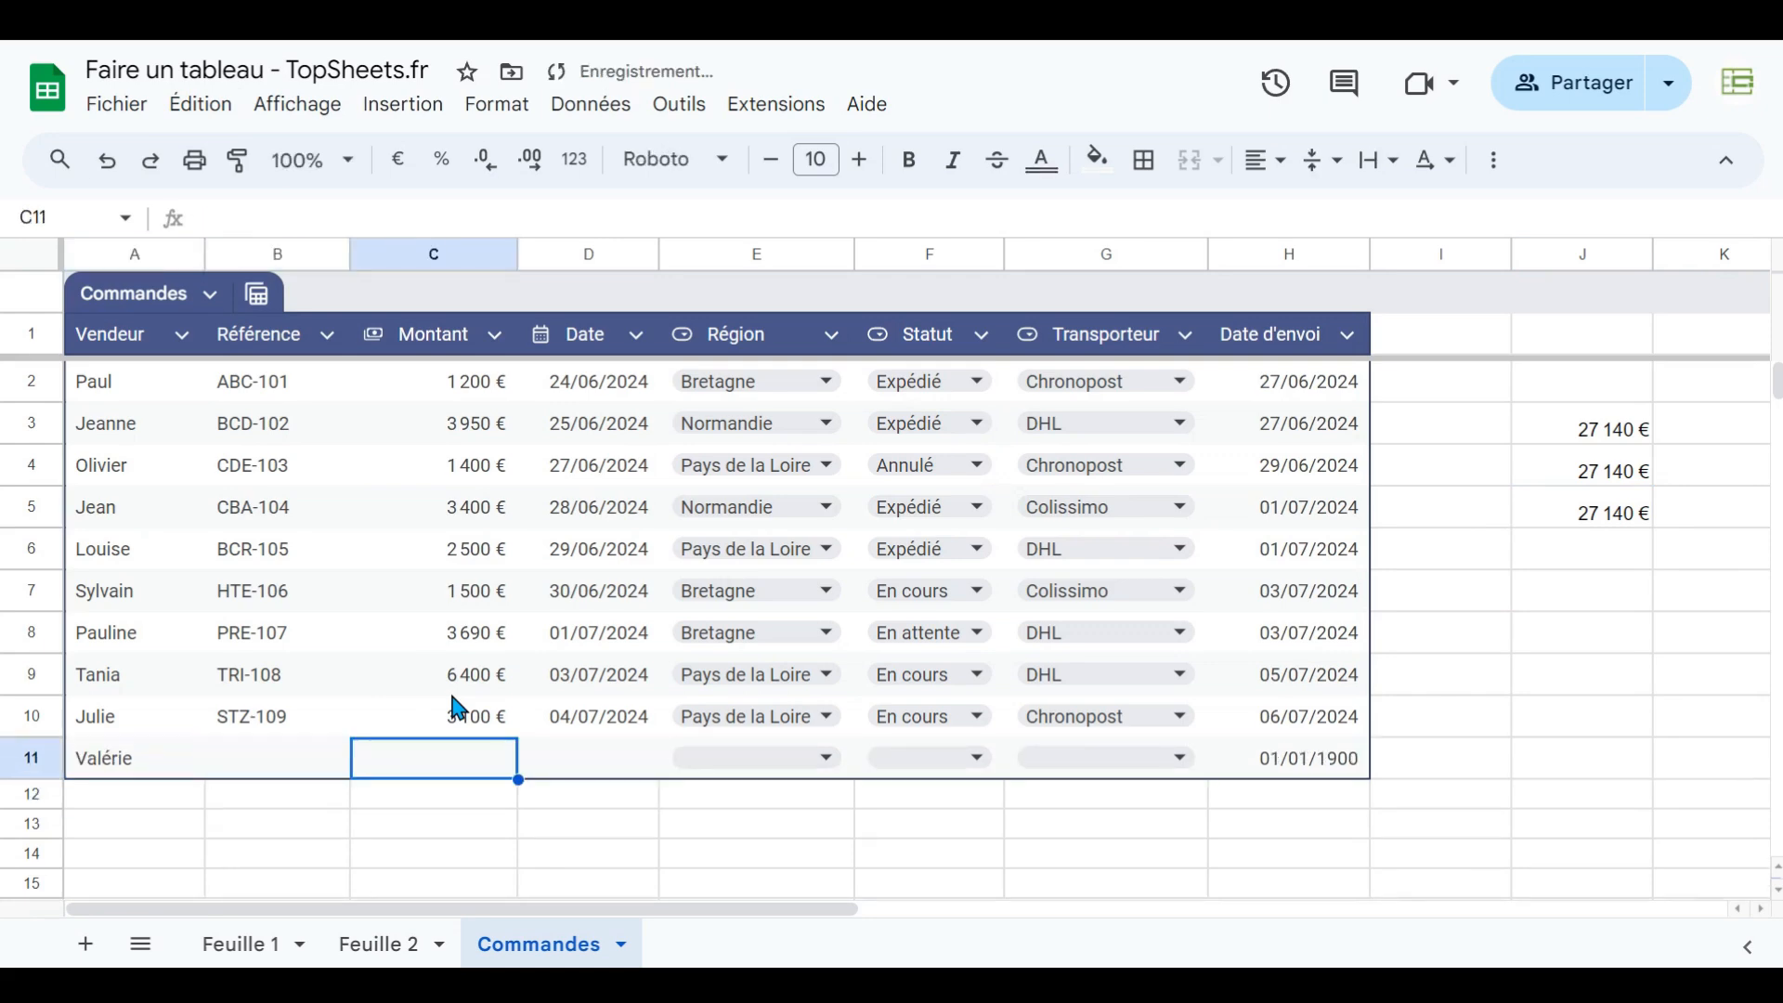
type("1000")
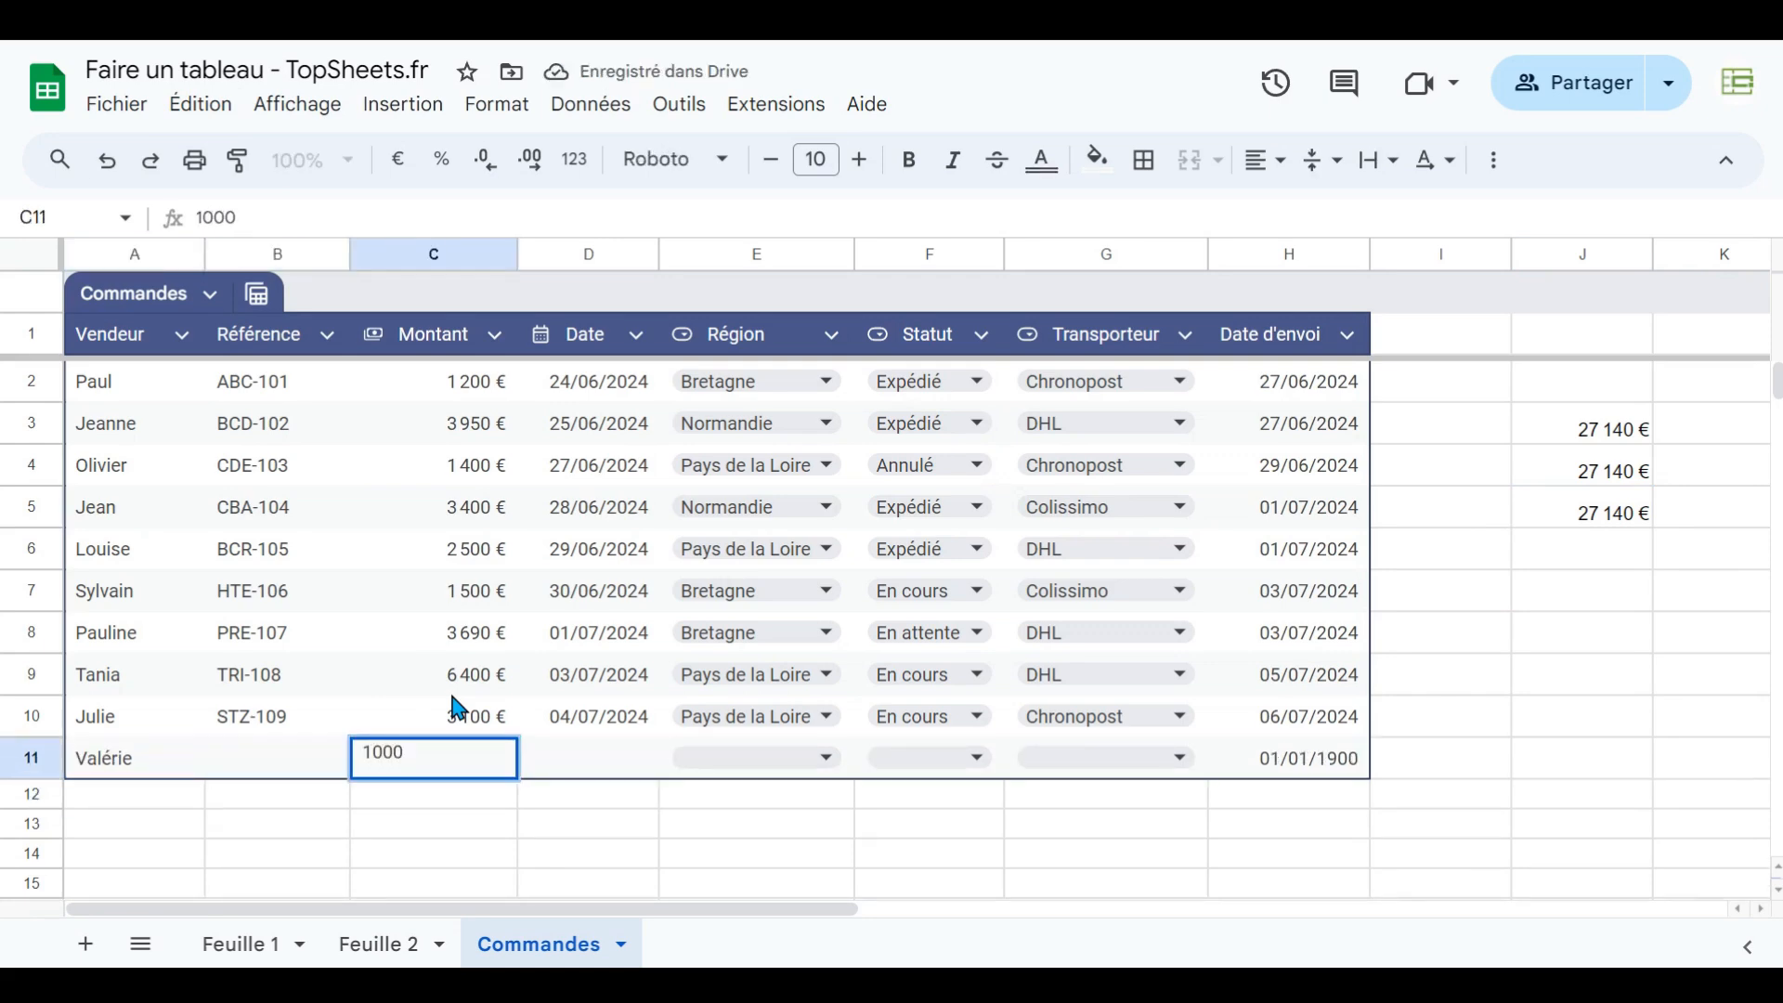
key("Return")
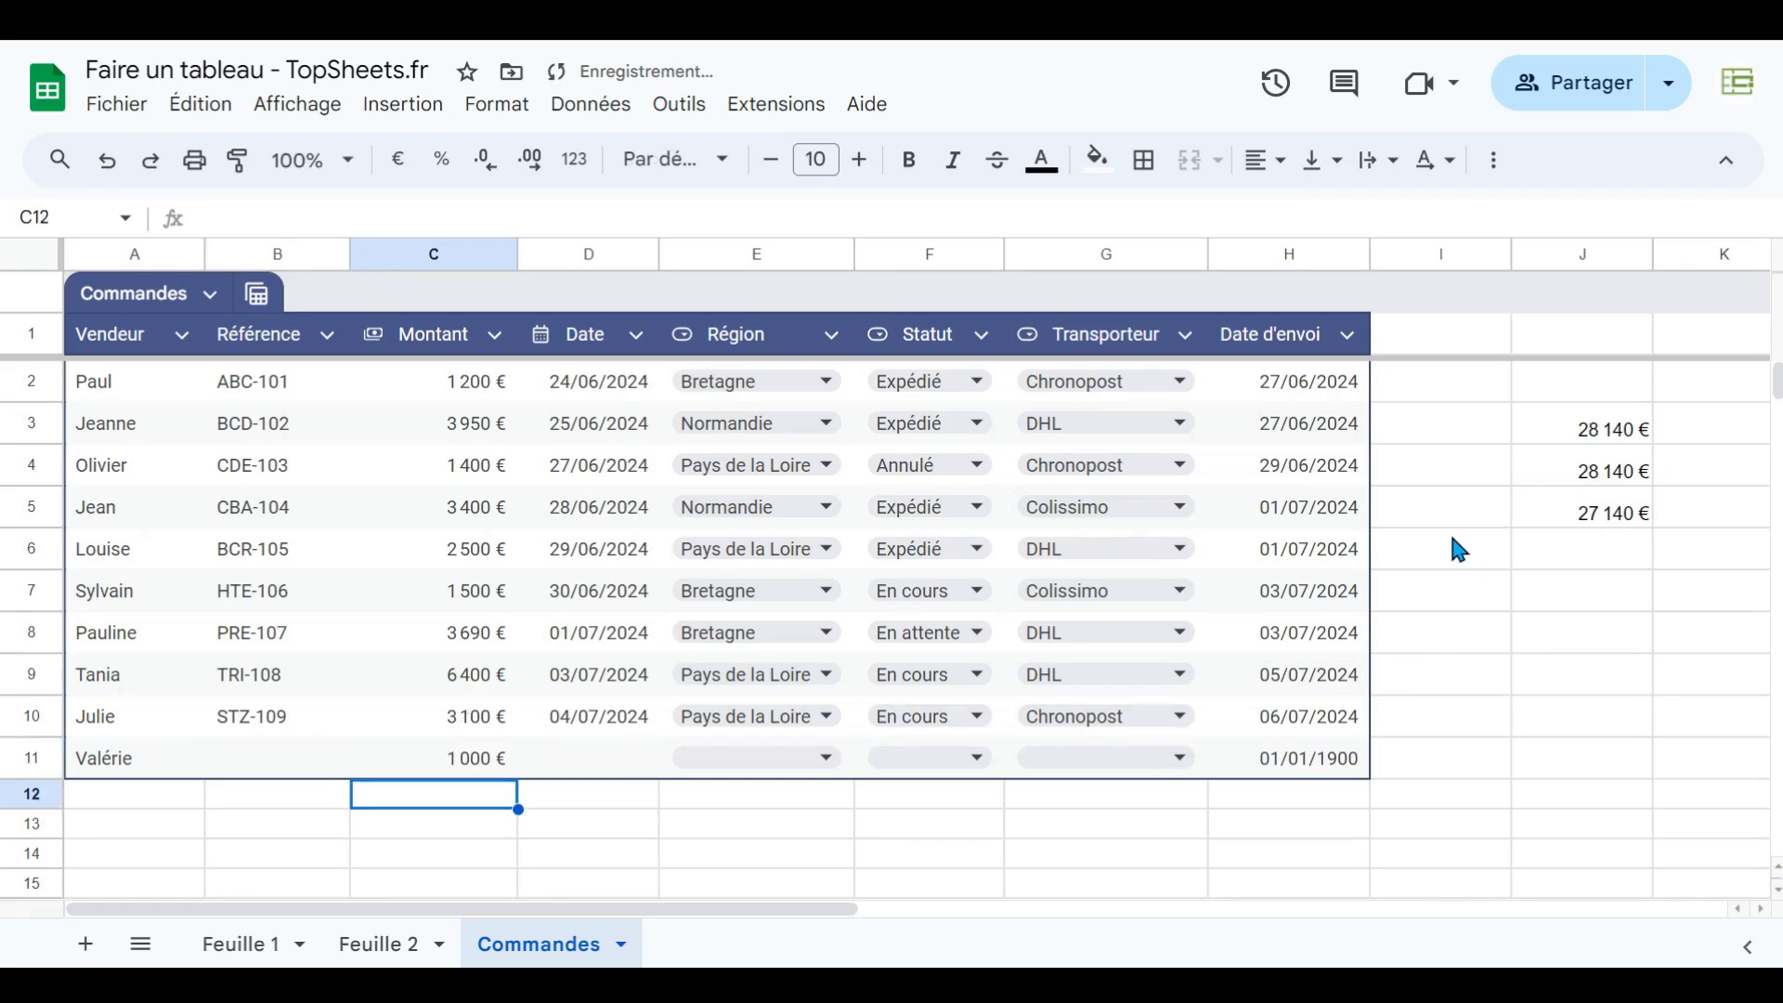
- Examine the SOMME formulas in J3, J4 and J5 and the ranges each one references
left_click(1569, 430)
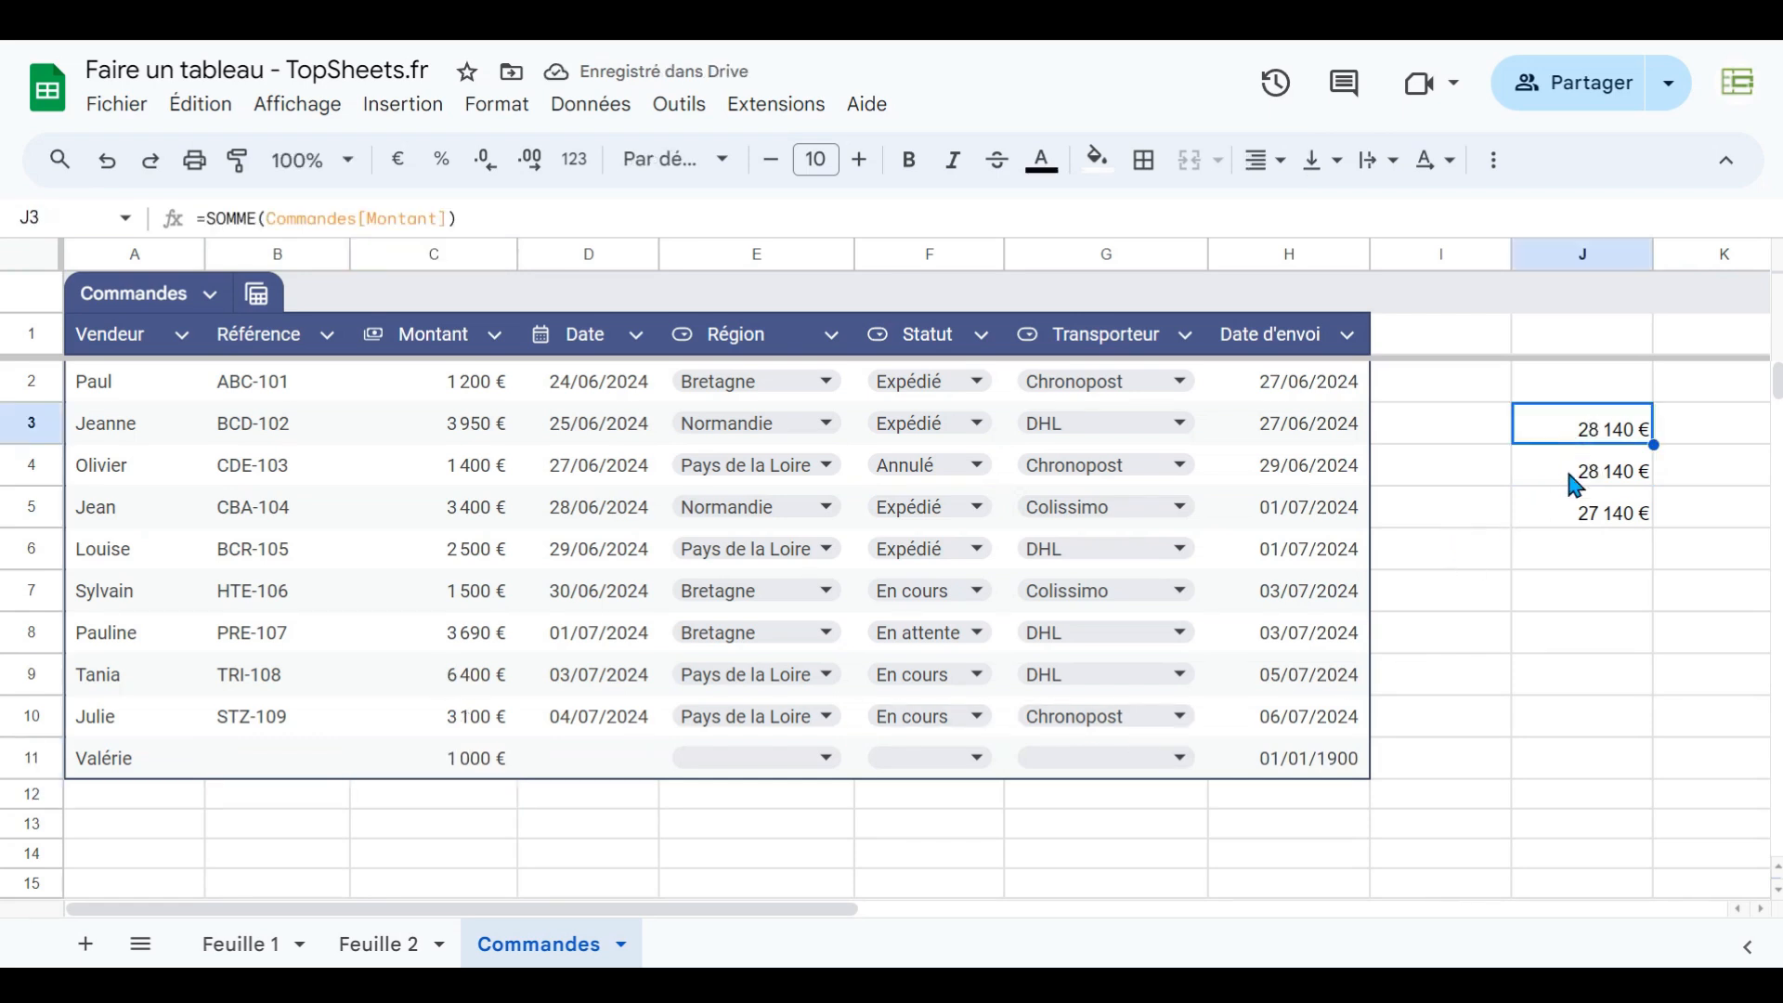
left_click(1575, 475)
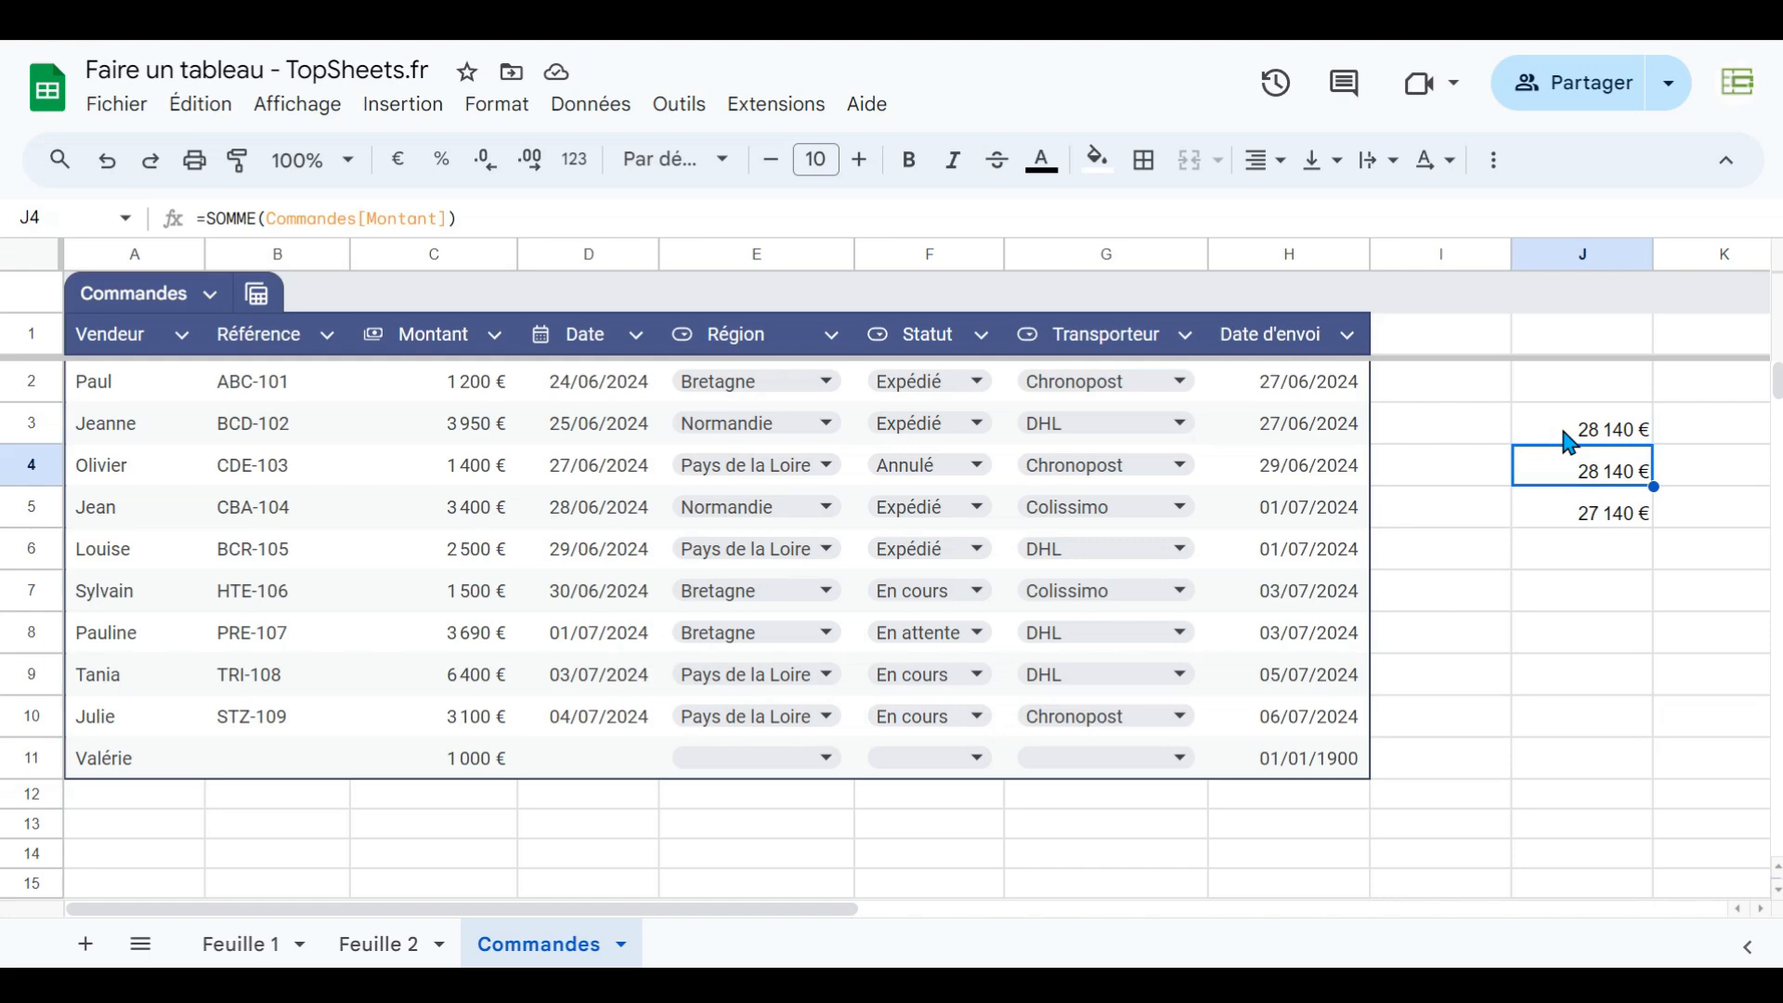
left_click(1565, 433)
left_click(1570, 467)
left_click(1574, 514)
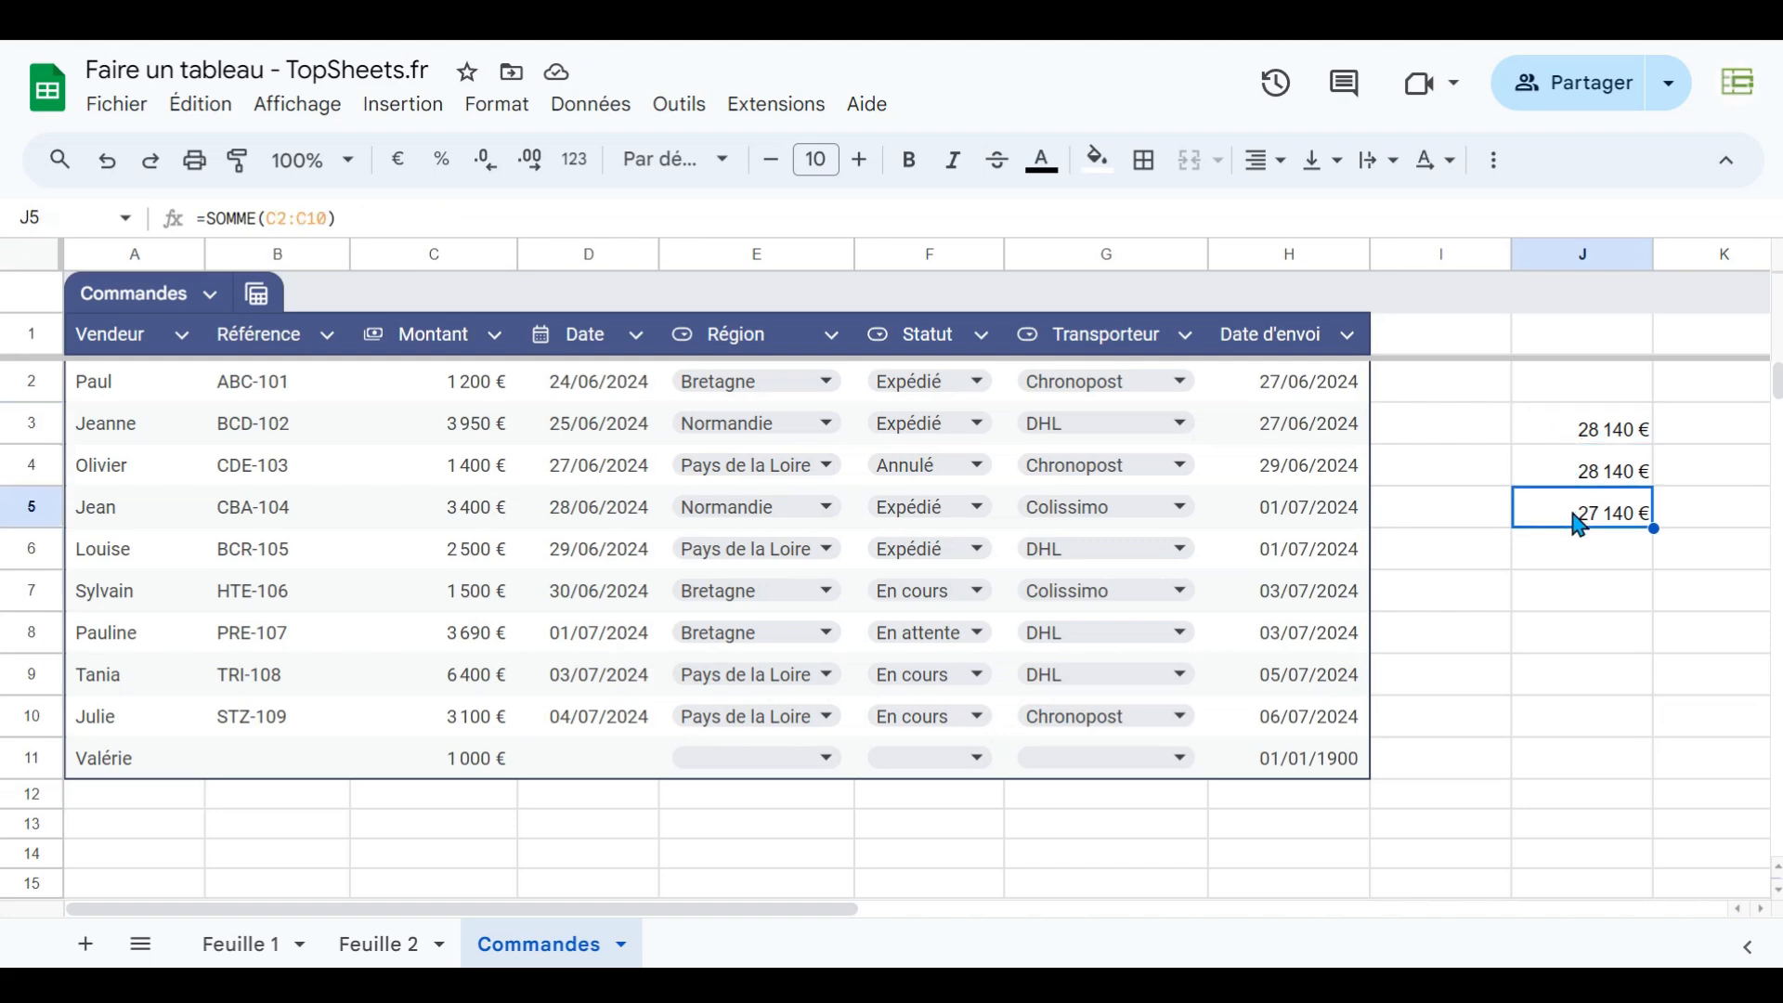
key("F2")
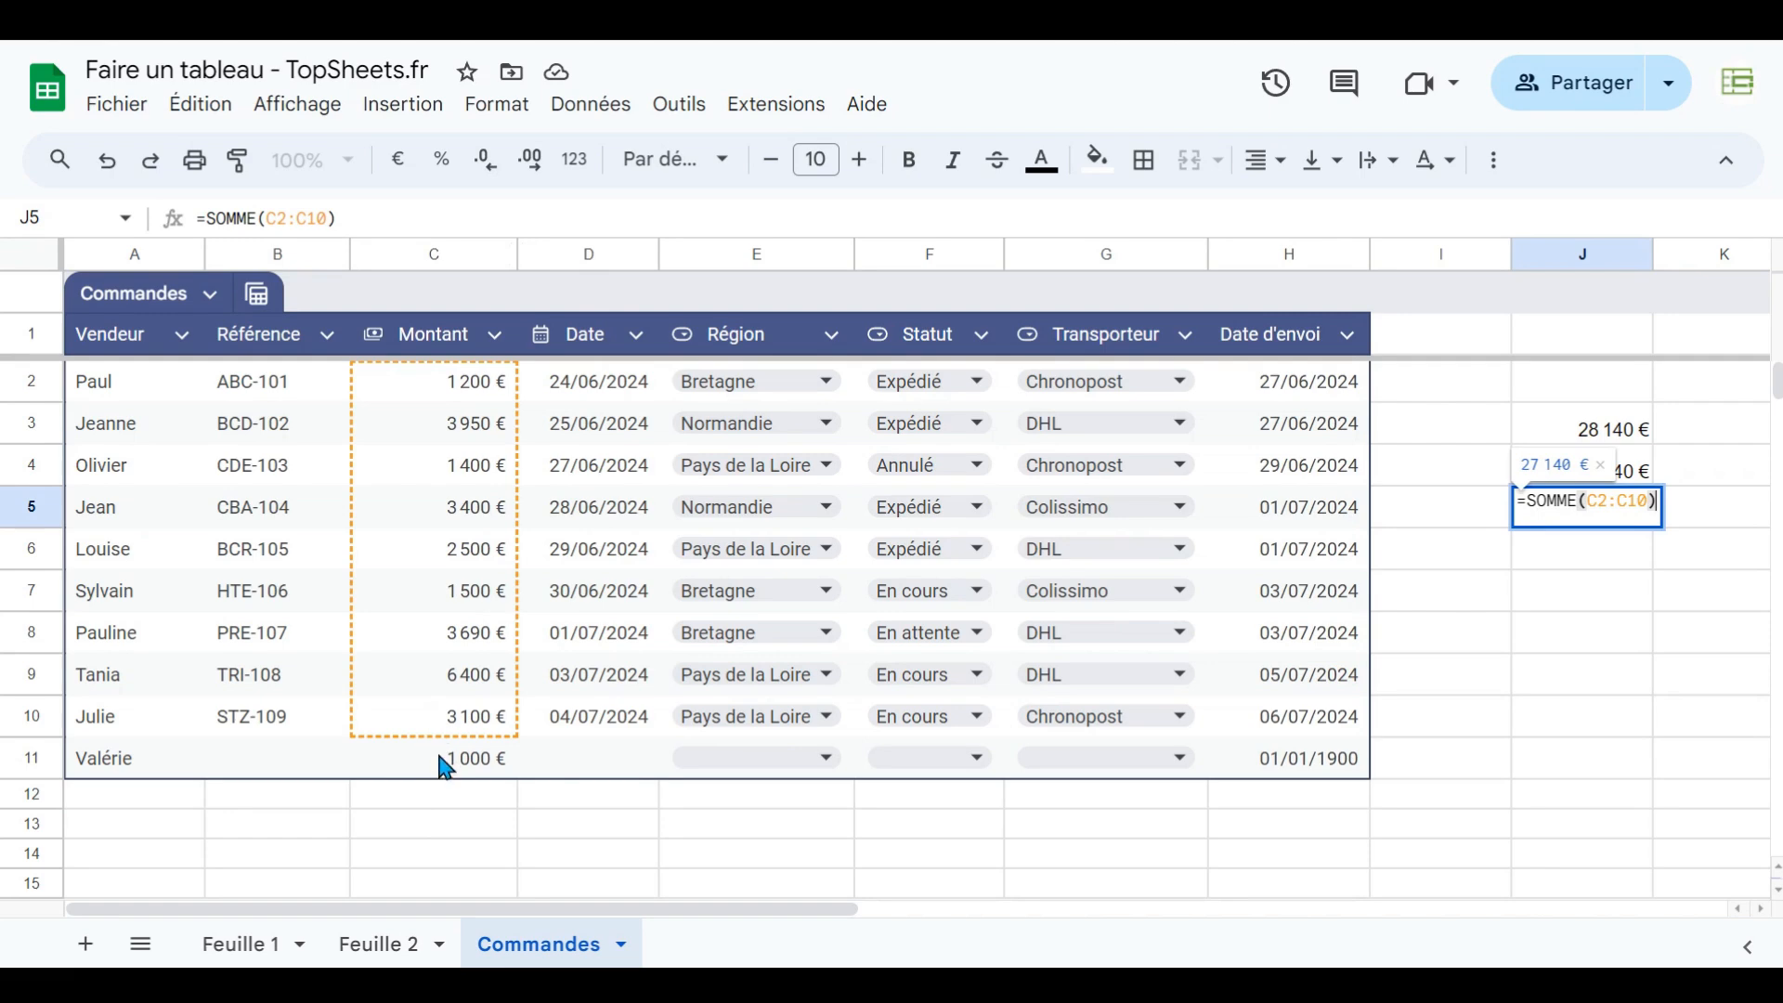
key("Escape")
left_click(1560, 426)
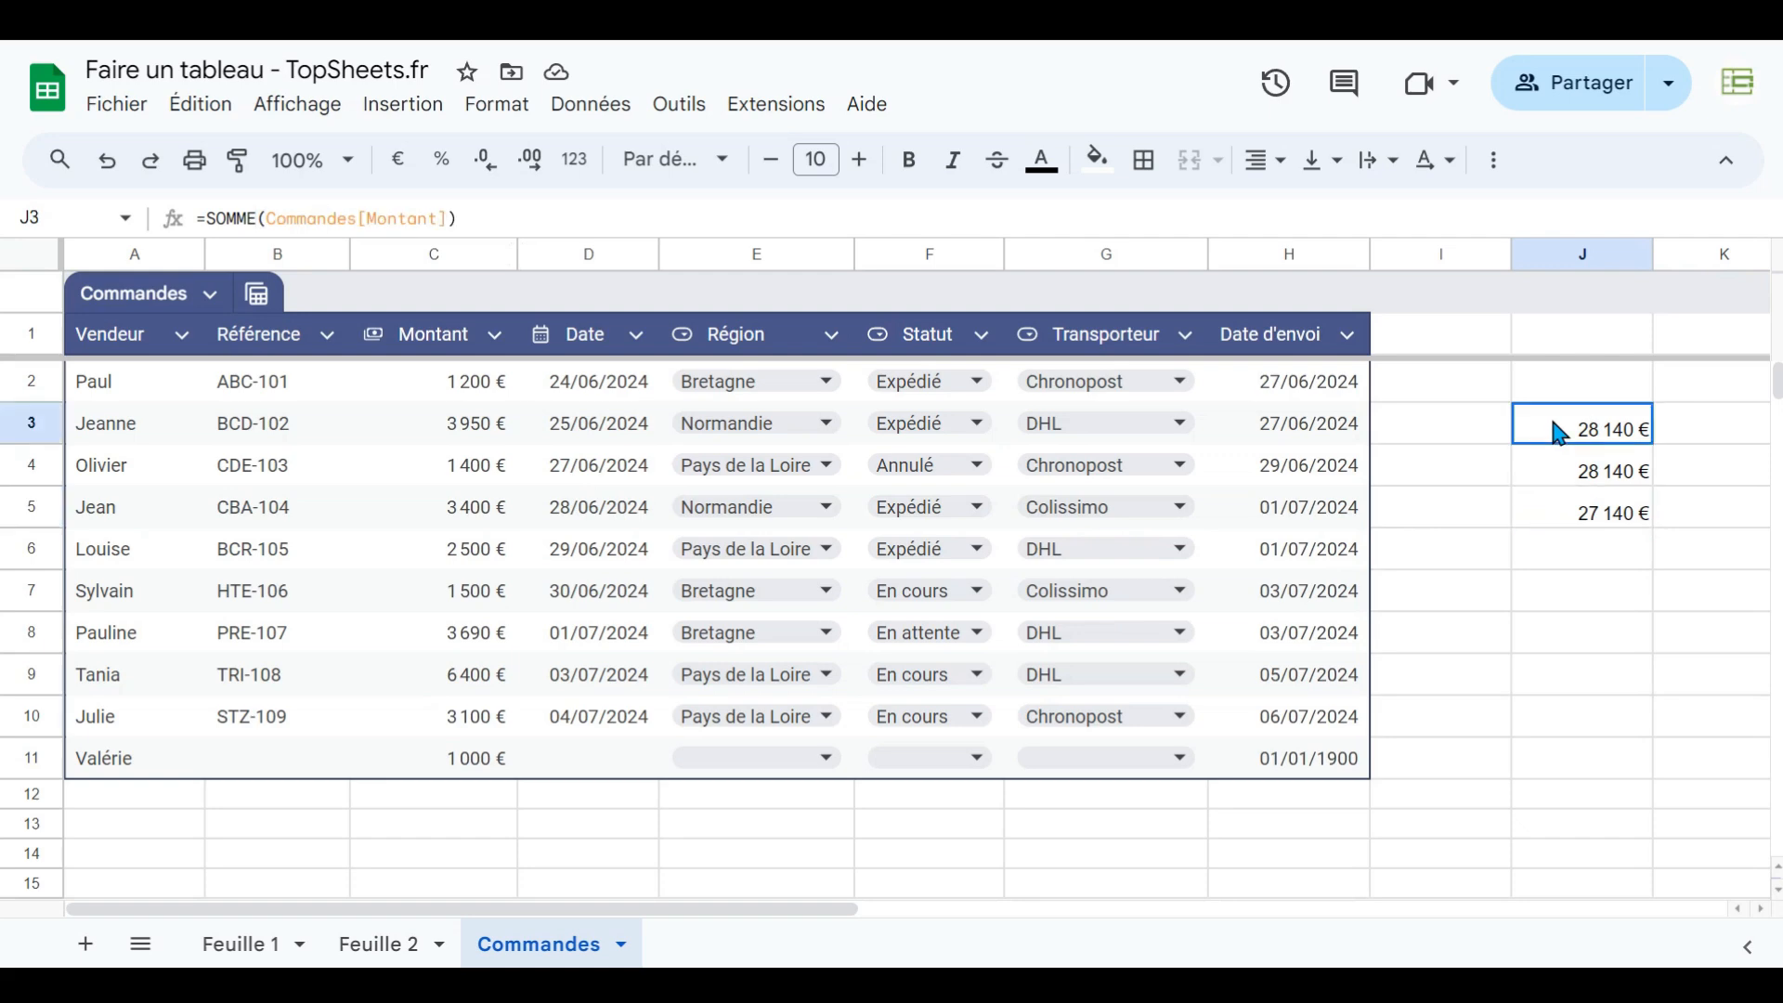
key("F2")
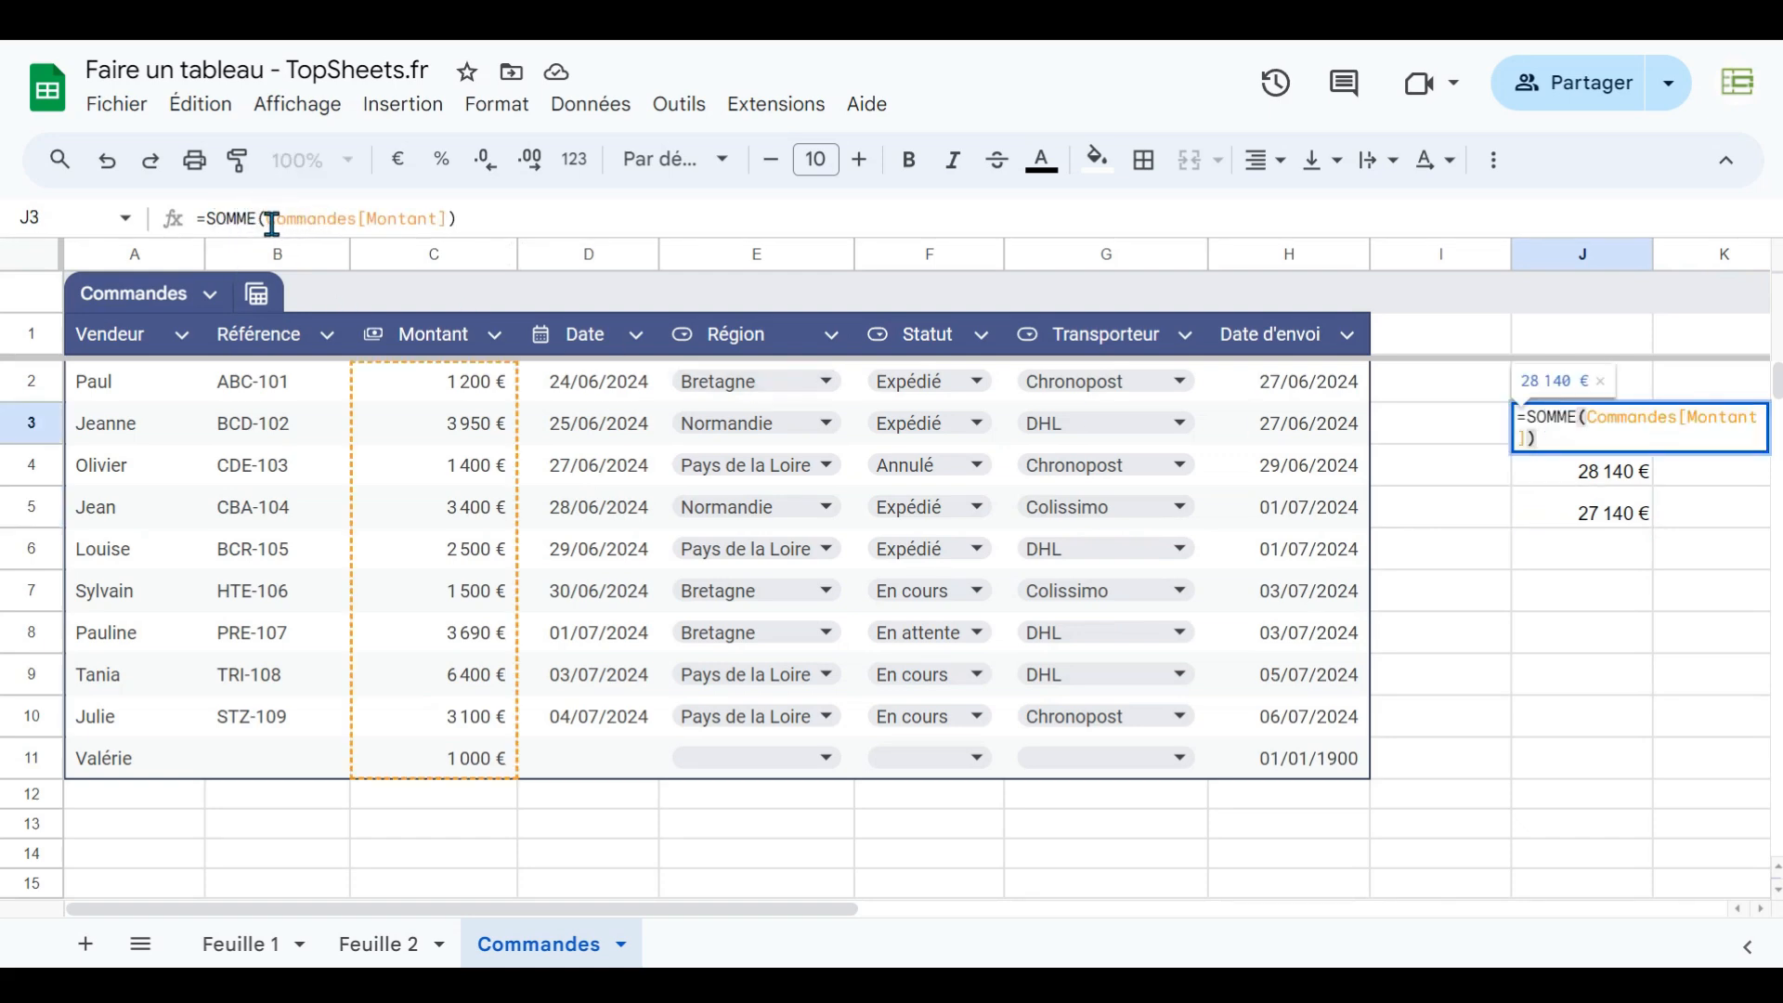
- Add a new sheet and enter in B3 a SOMME formula using the Commandes[Montant] structured reference
left_click(85, 945)
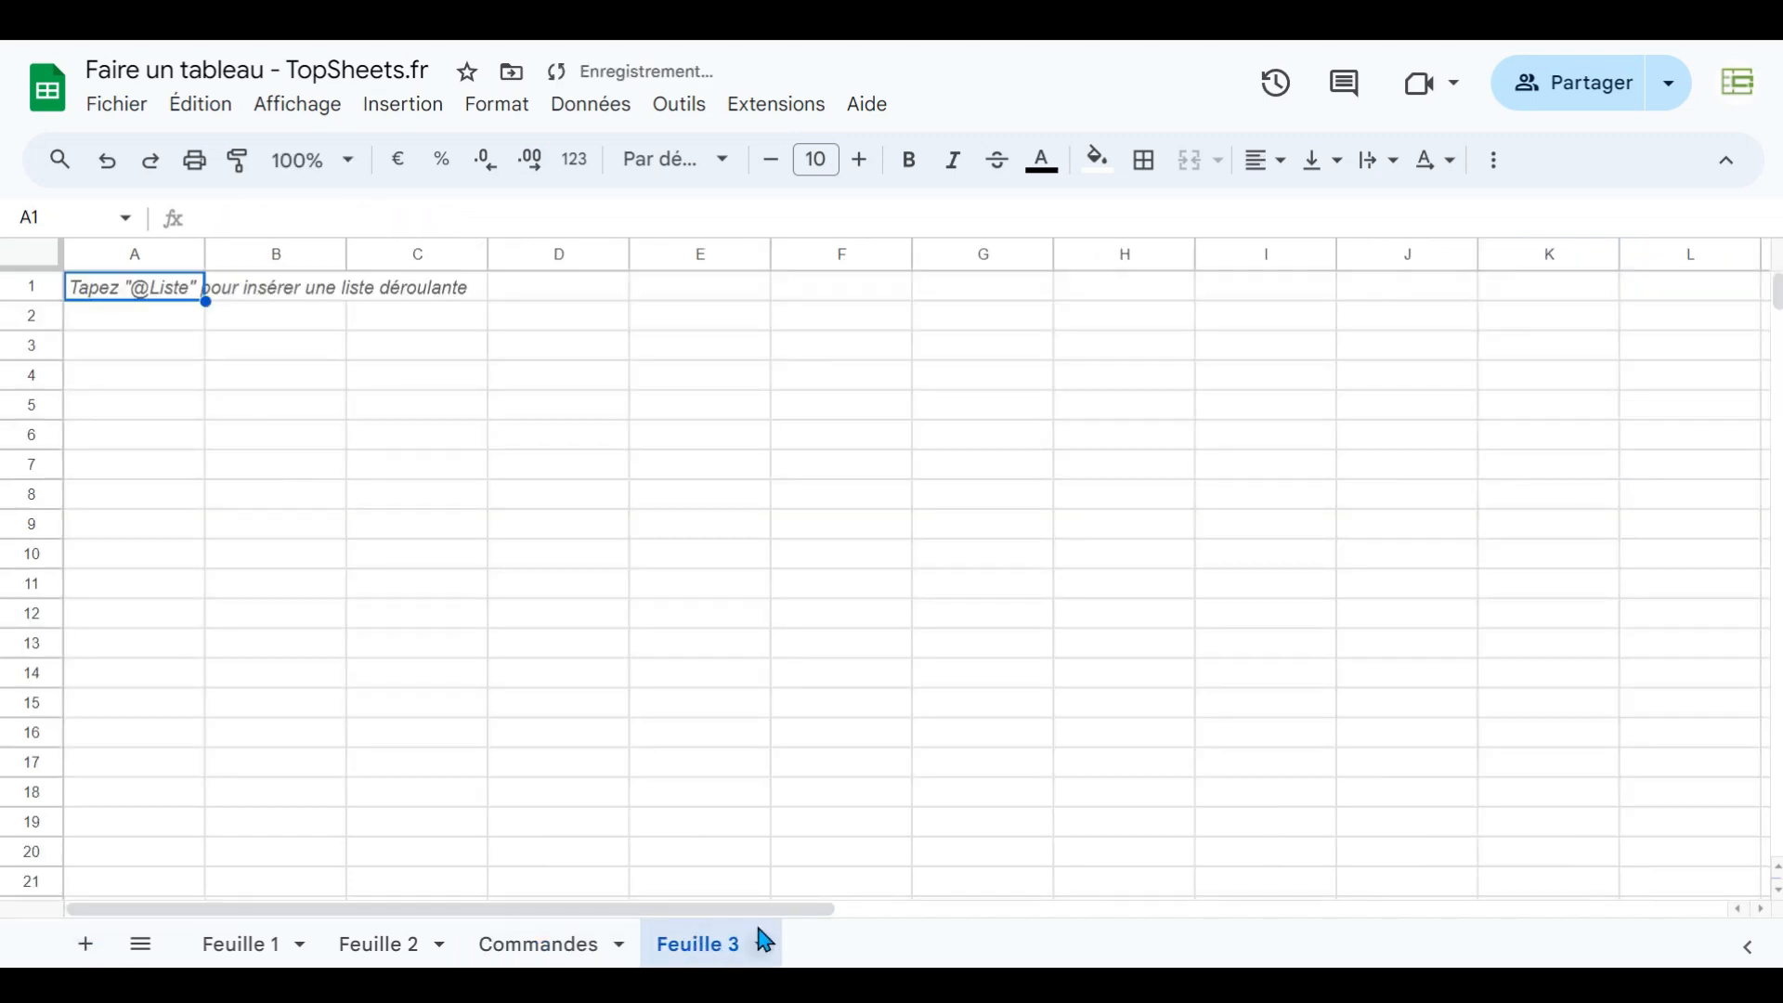
left_click(238, 354)
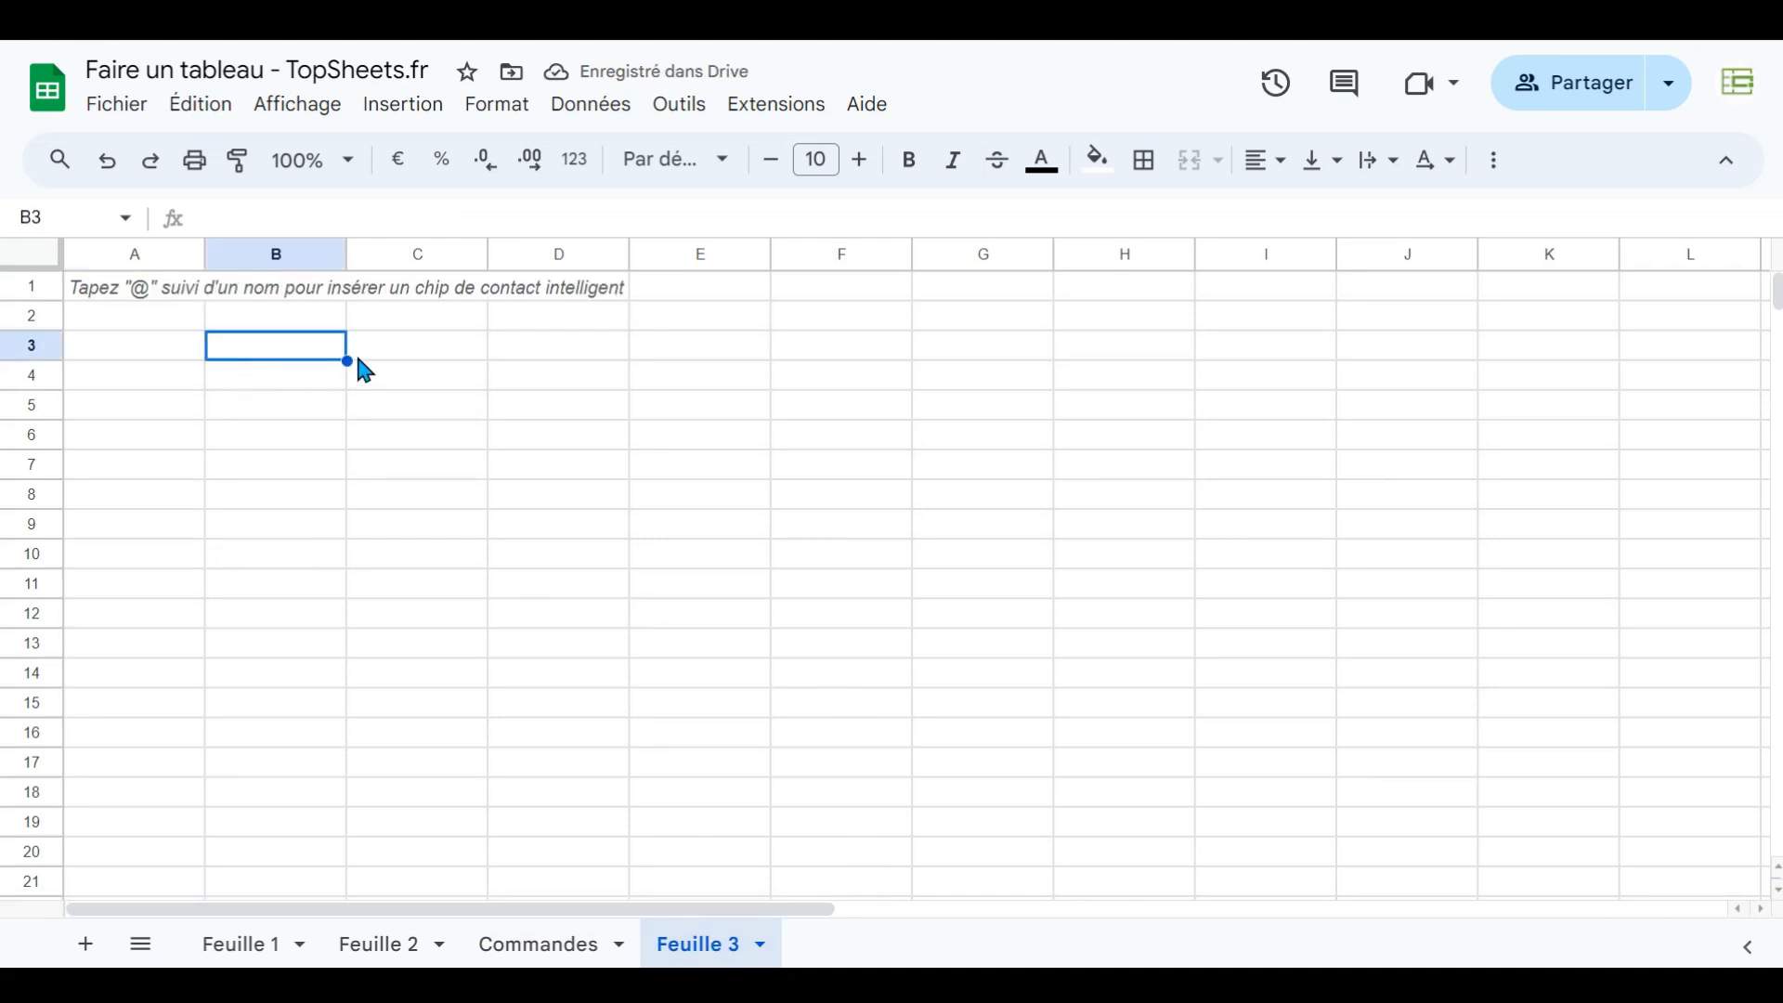
type("somme")
key("BackSpace")
key("BackSpace")
key("BackSpace")
key("BackSpace")
key("BackSpace")
key("BackSpace")
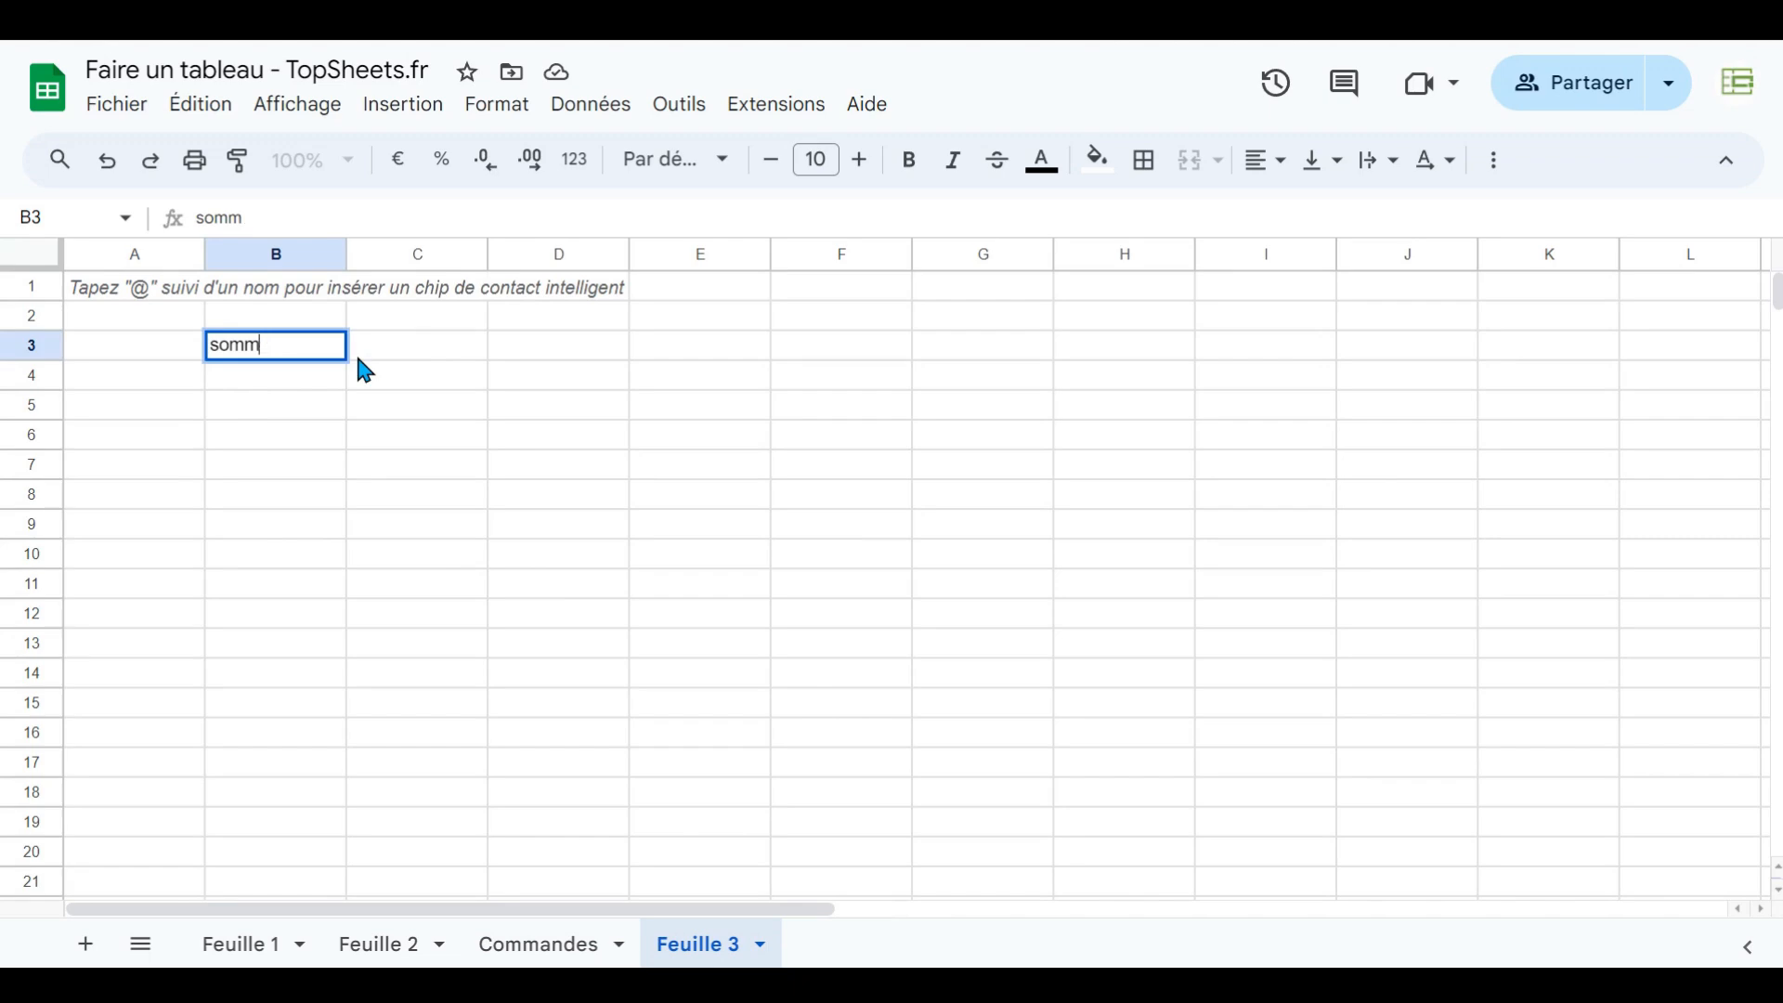
type("=somme")
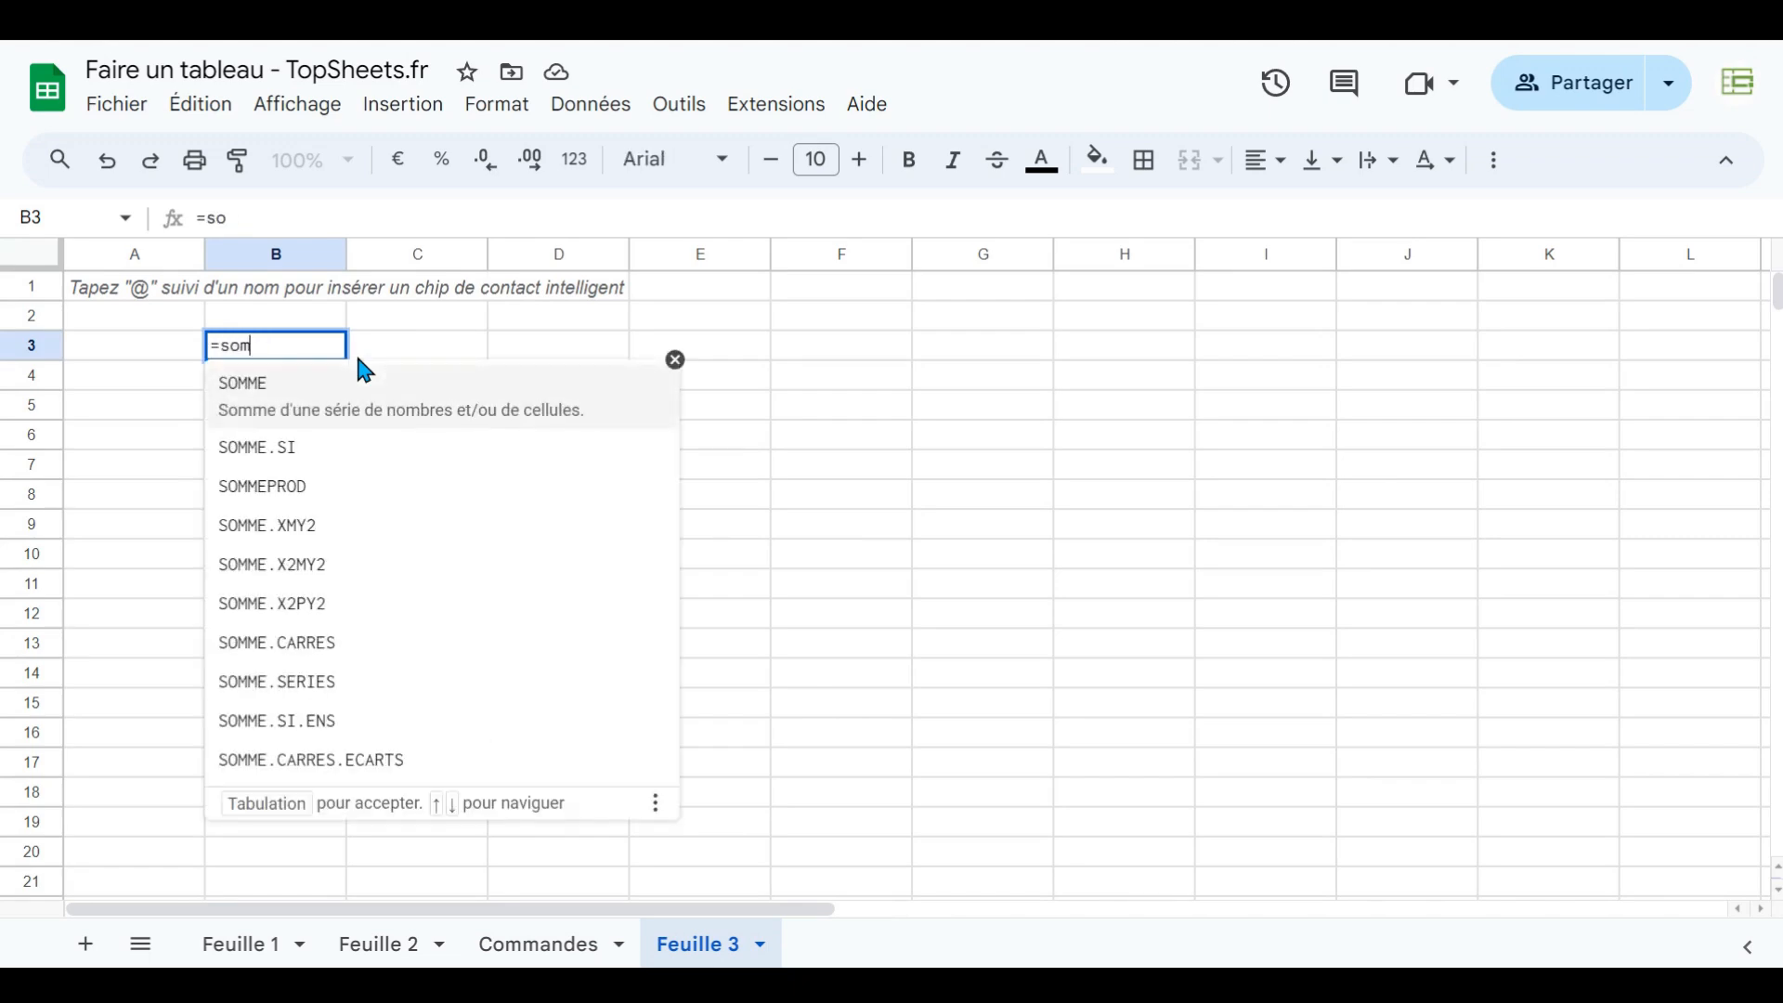
key("Tab")
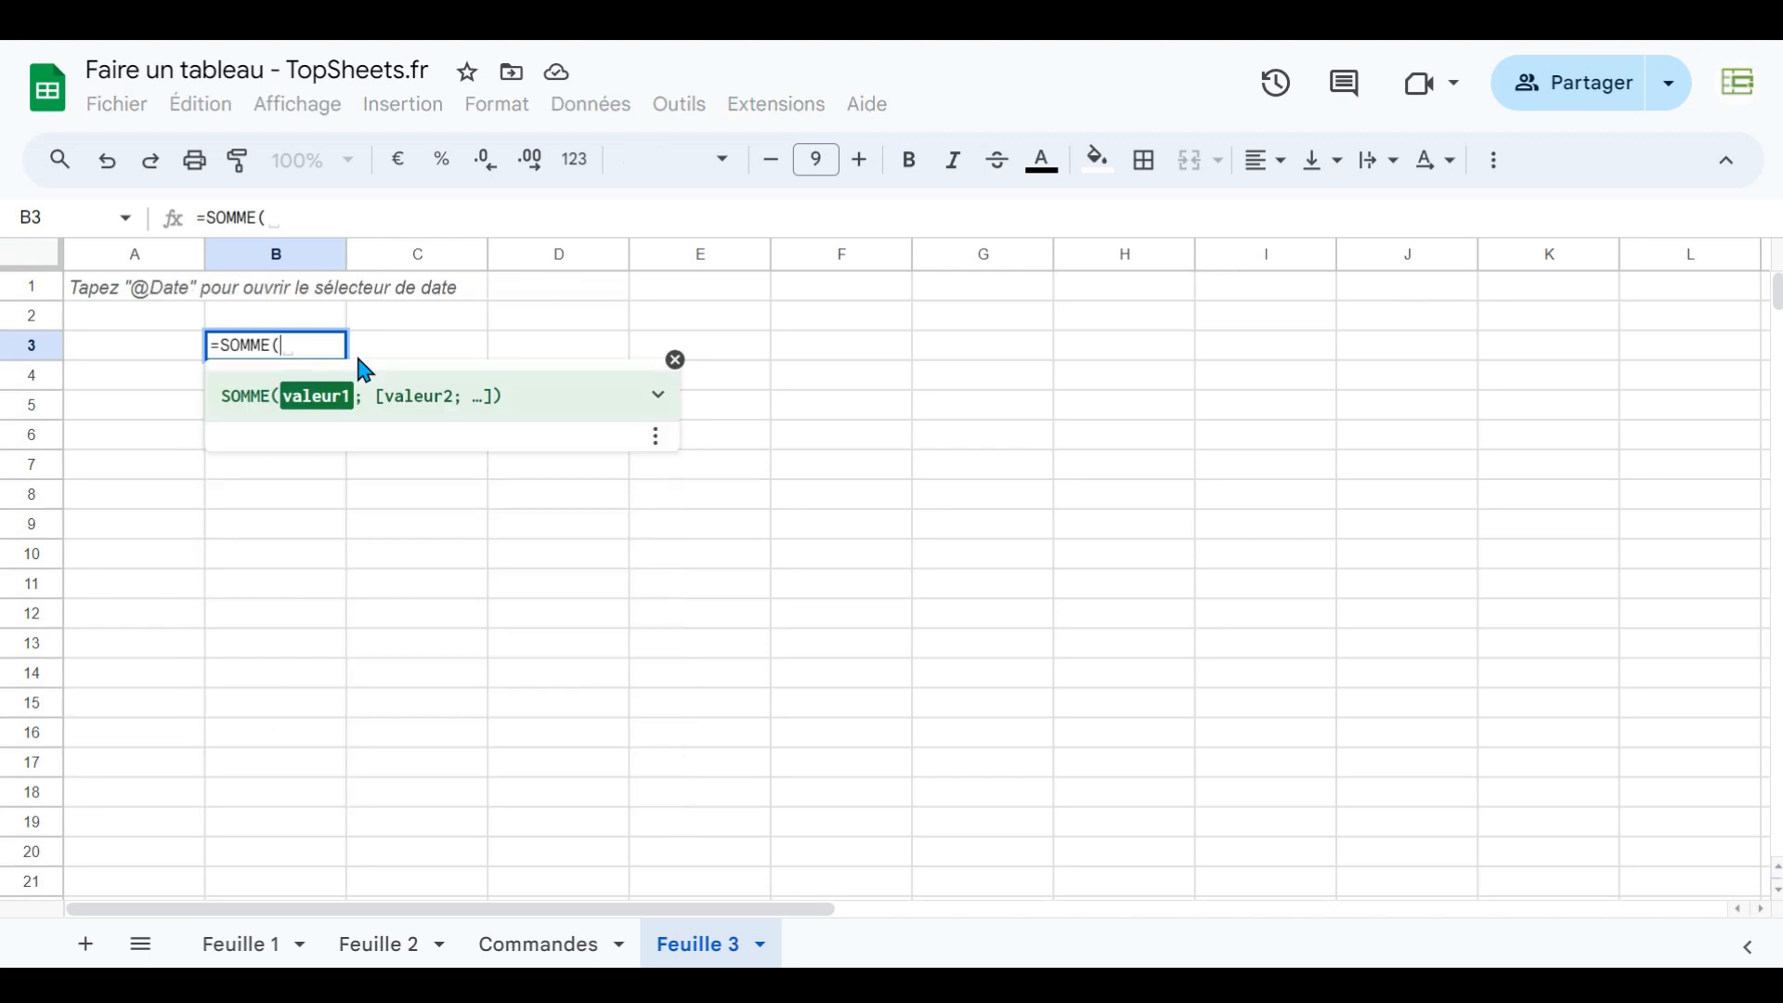
type("comm")
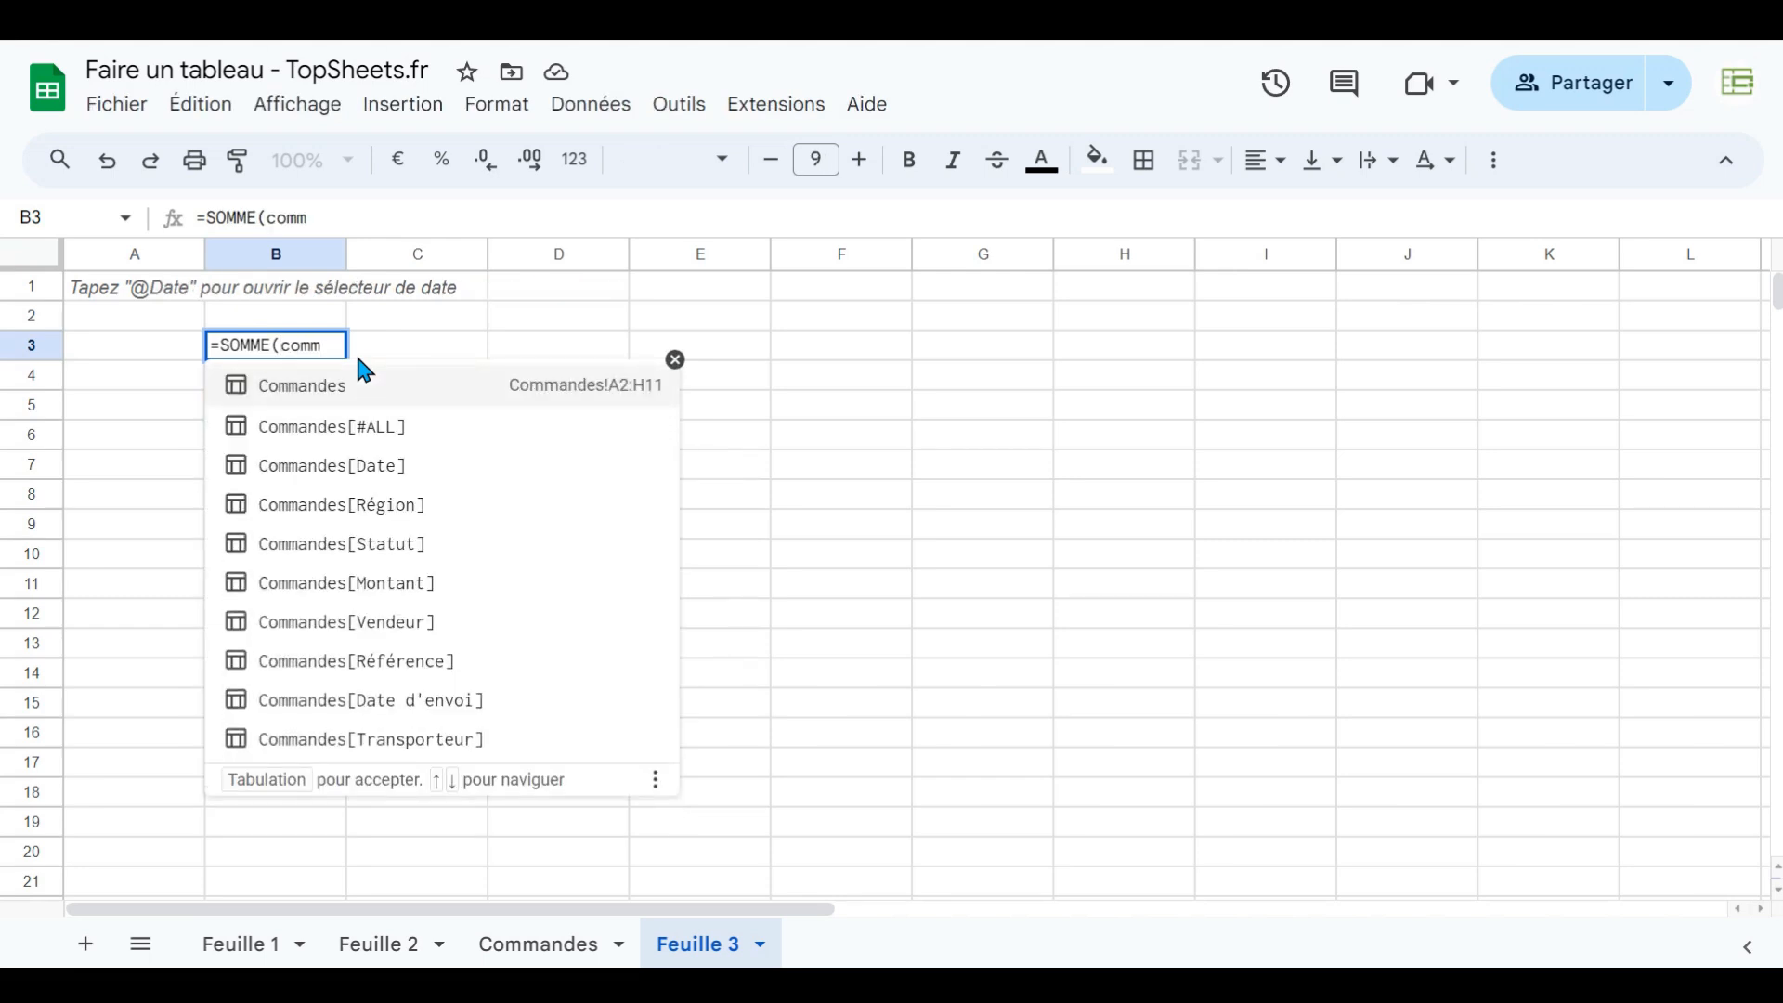
left_click(353, 583)
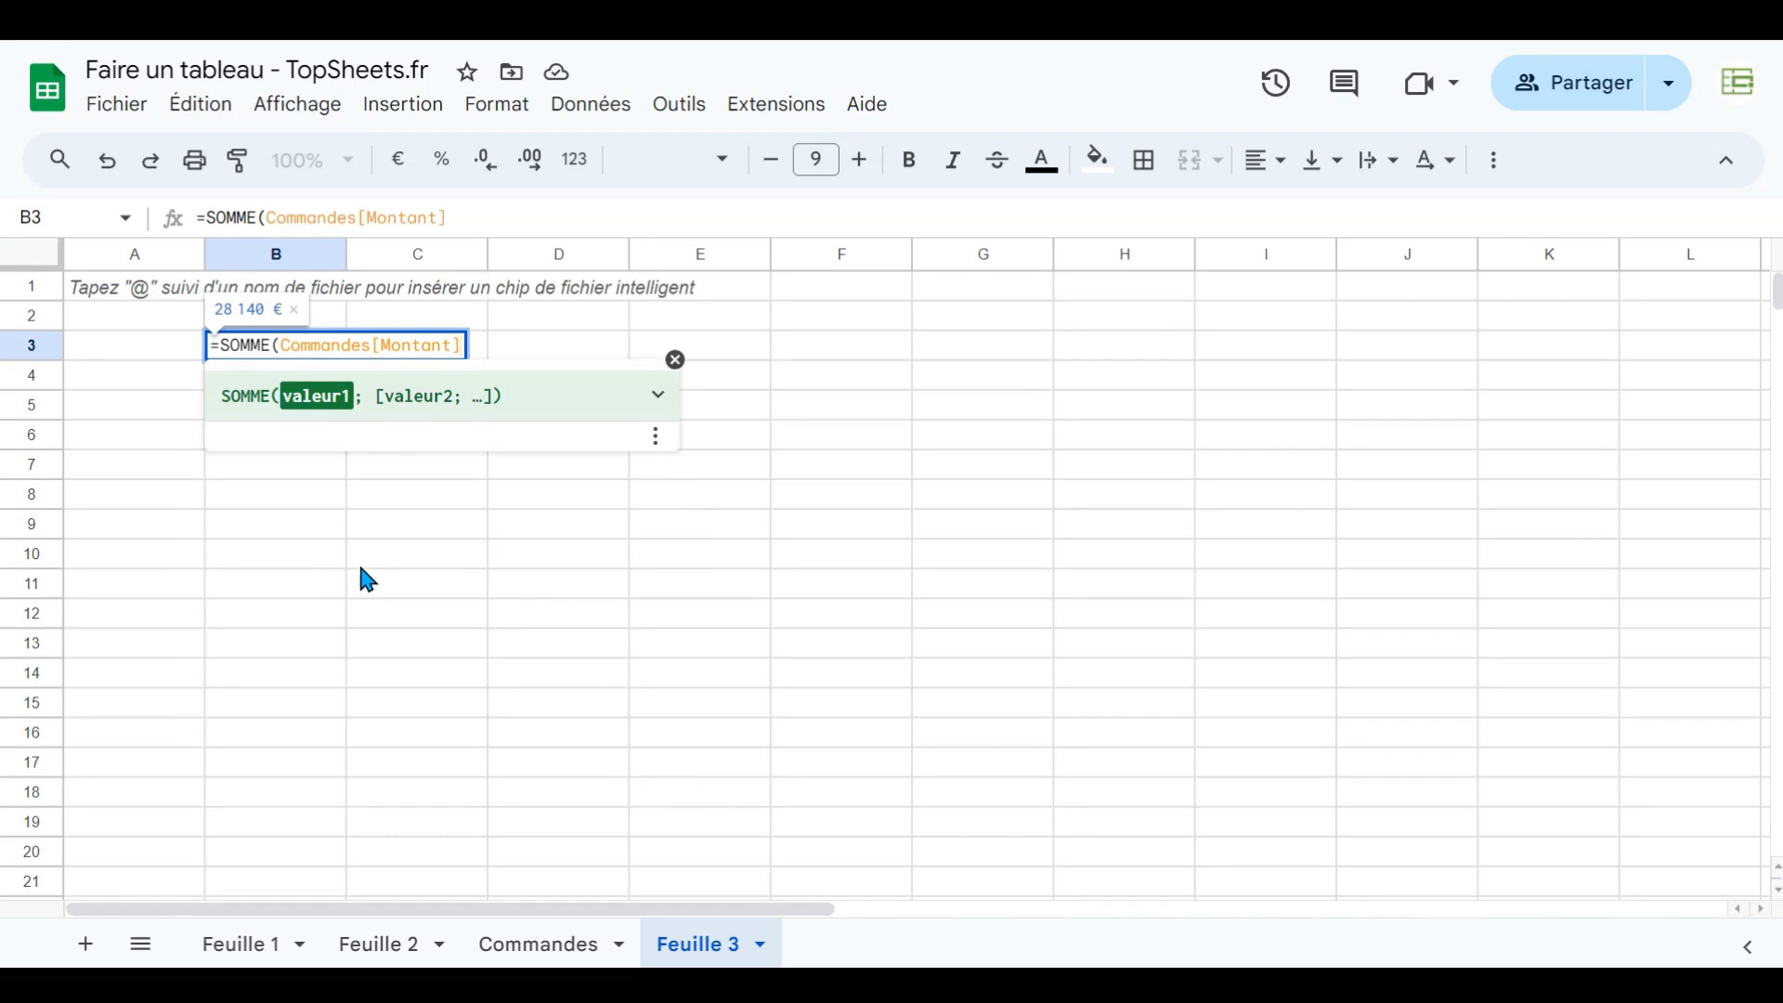
key("Return")
key("Up")
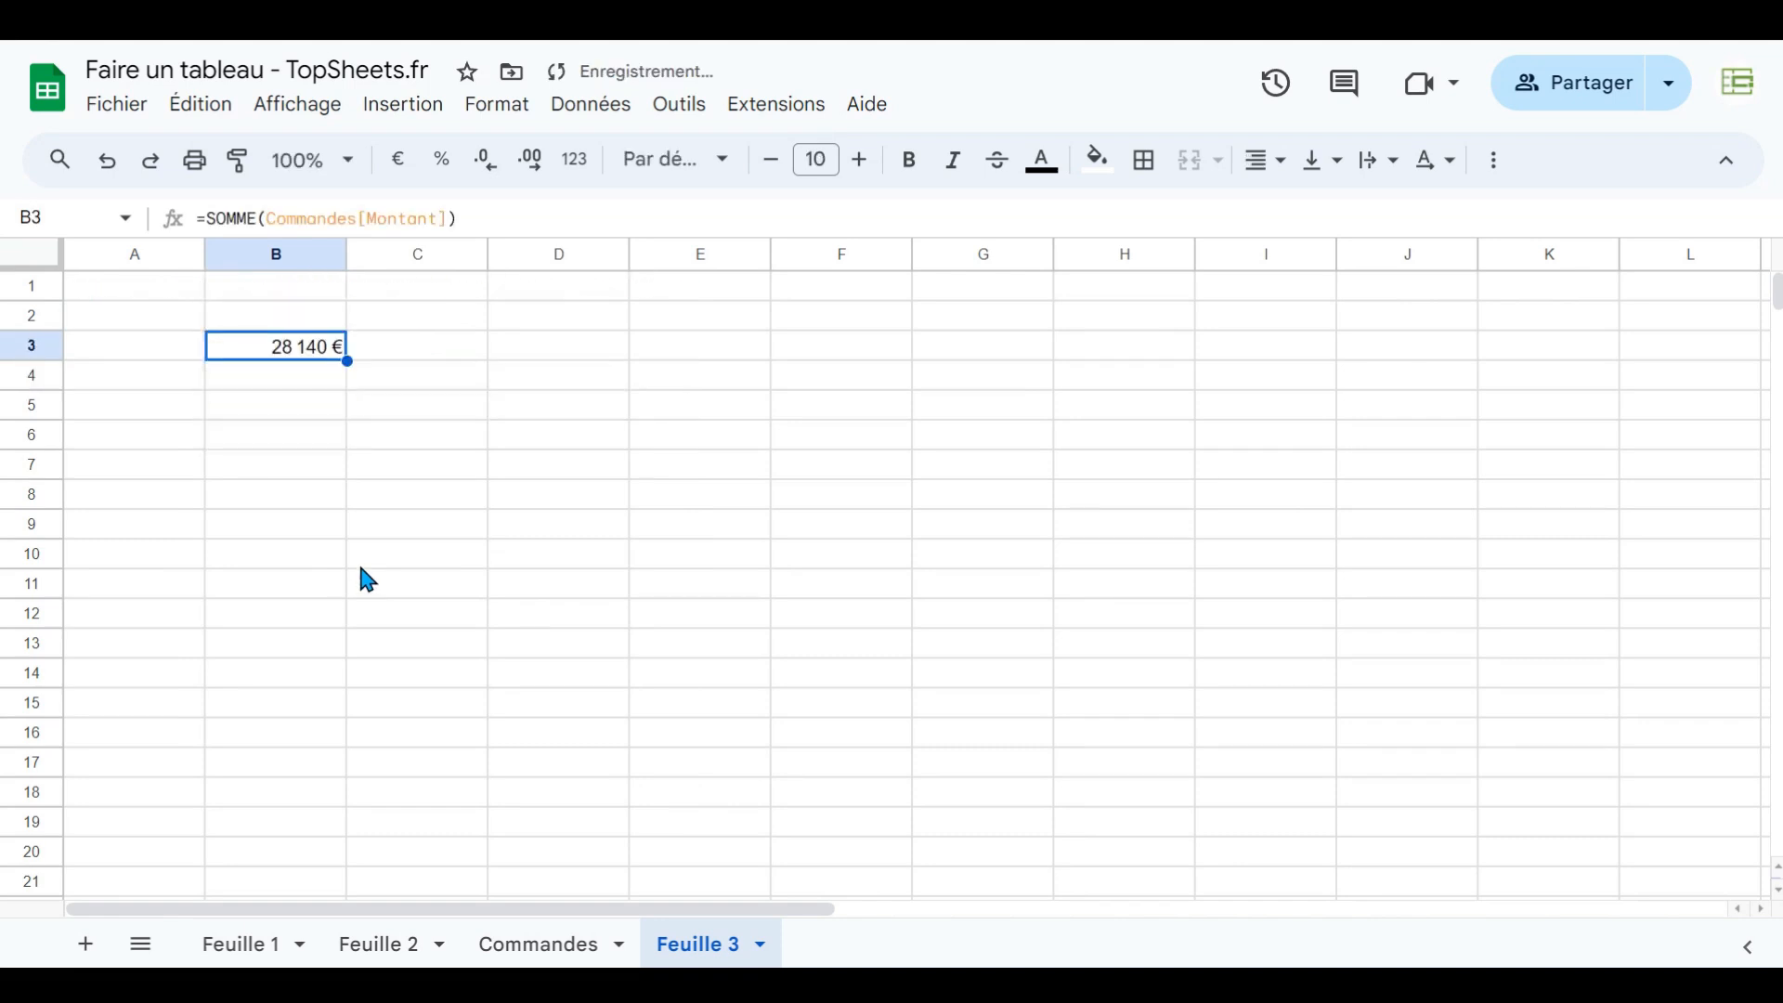
- Back on the Commandes sheet, edit J4's formula to replace the column reference inside SOMME
left_click(551, 944)
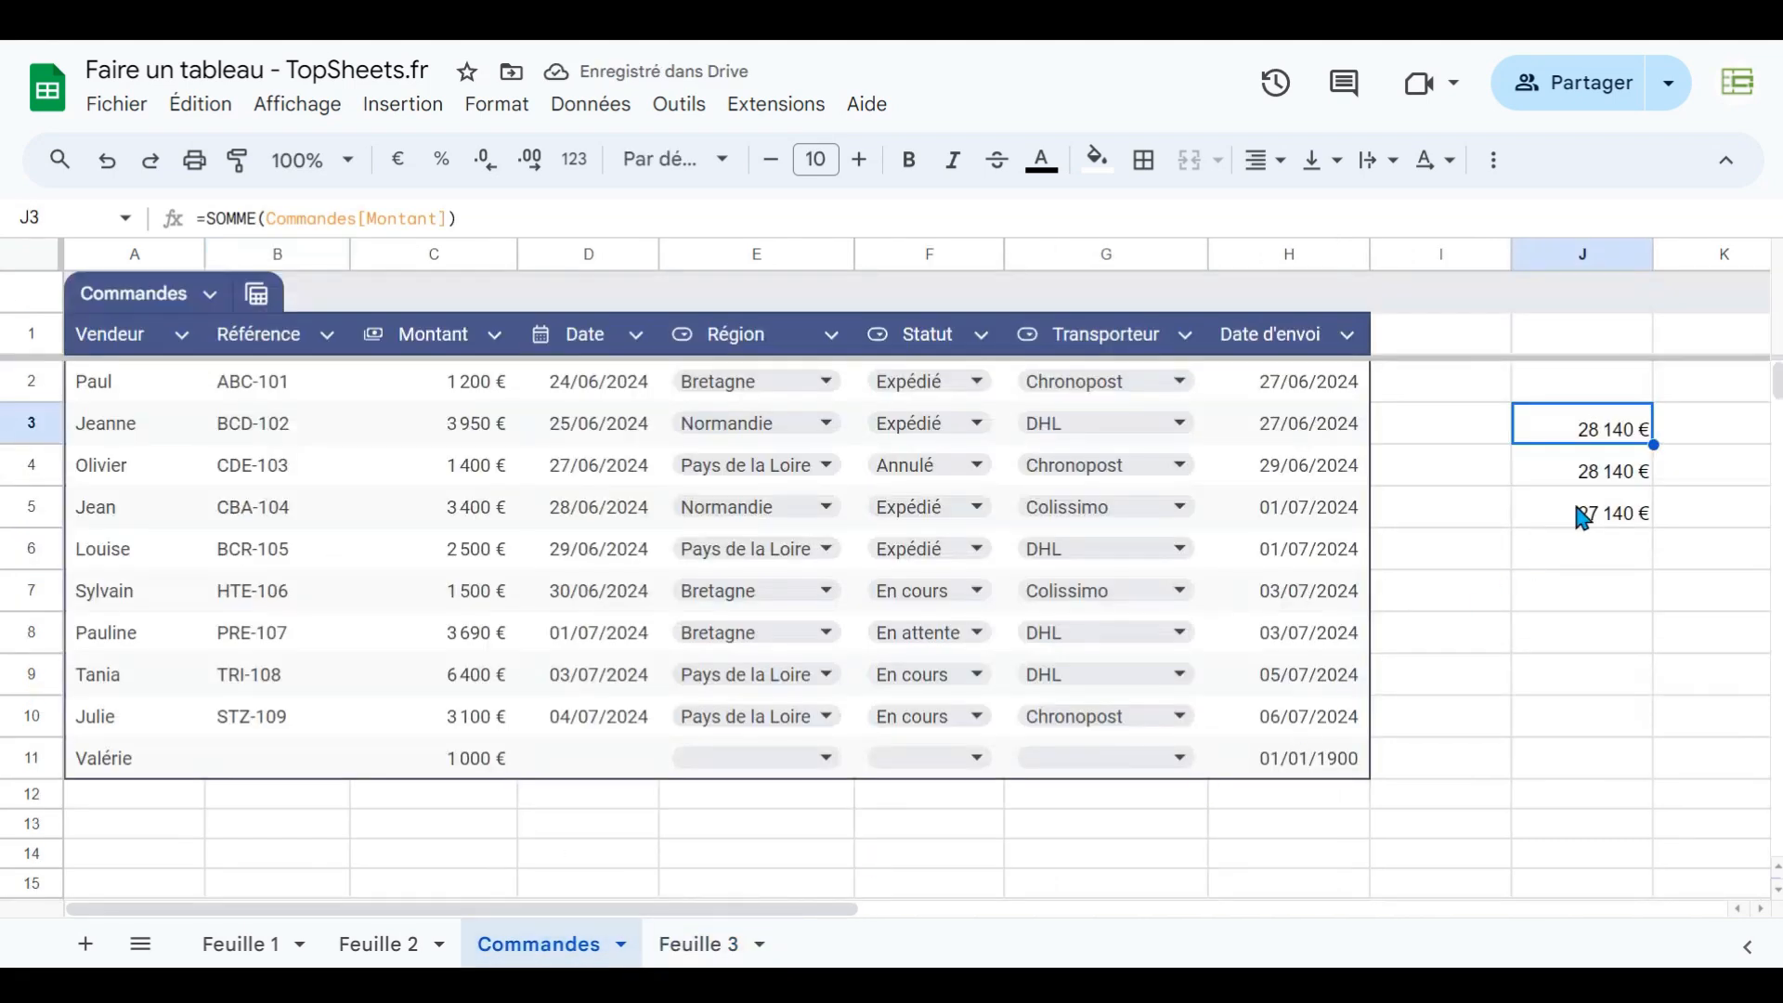
left_click(1630, 475)
left_click(709, 945)
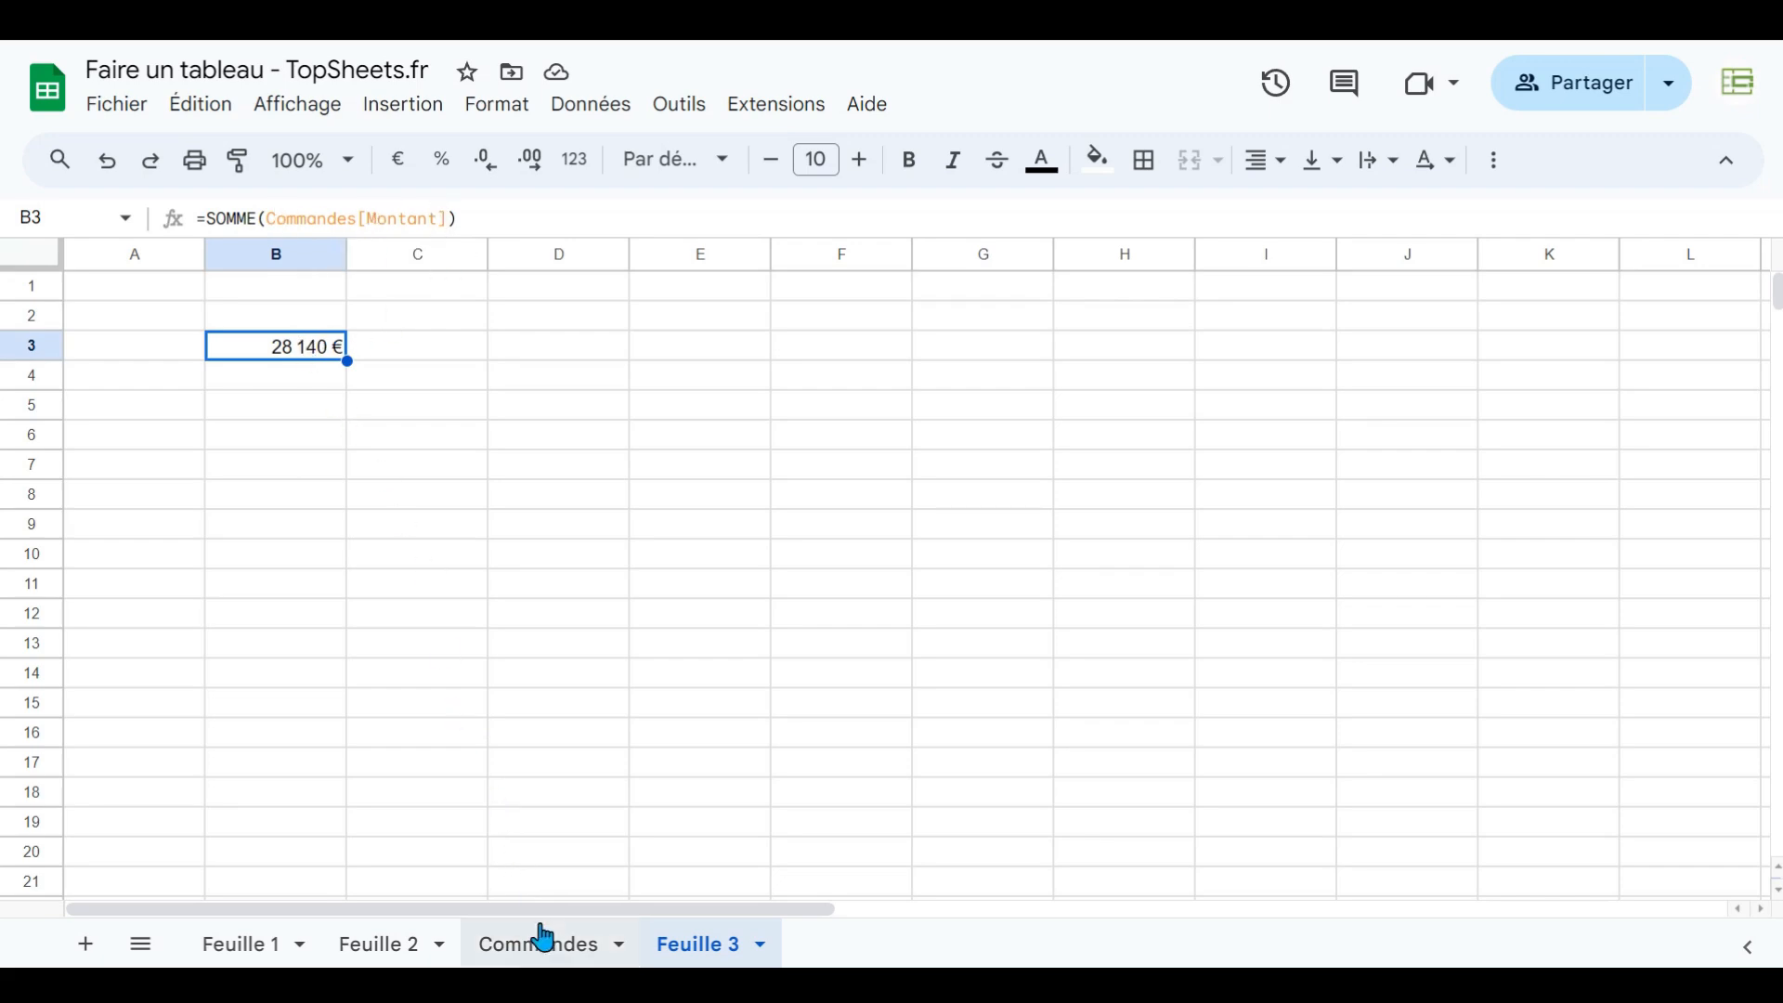
left_click(563, 950)
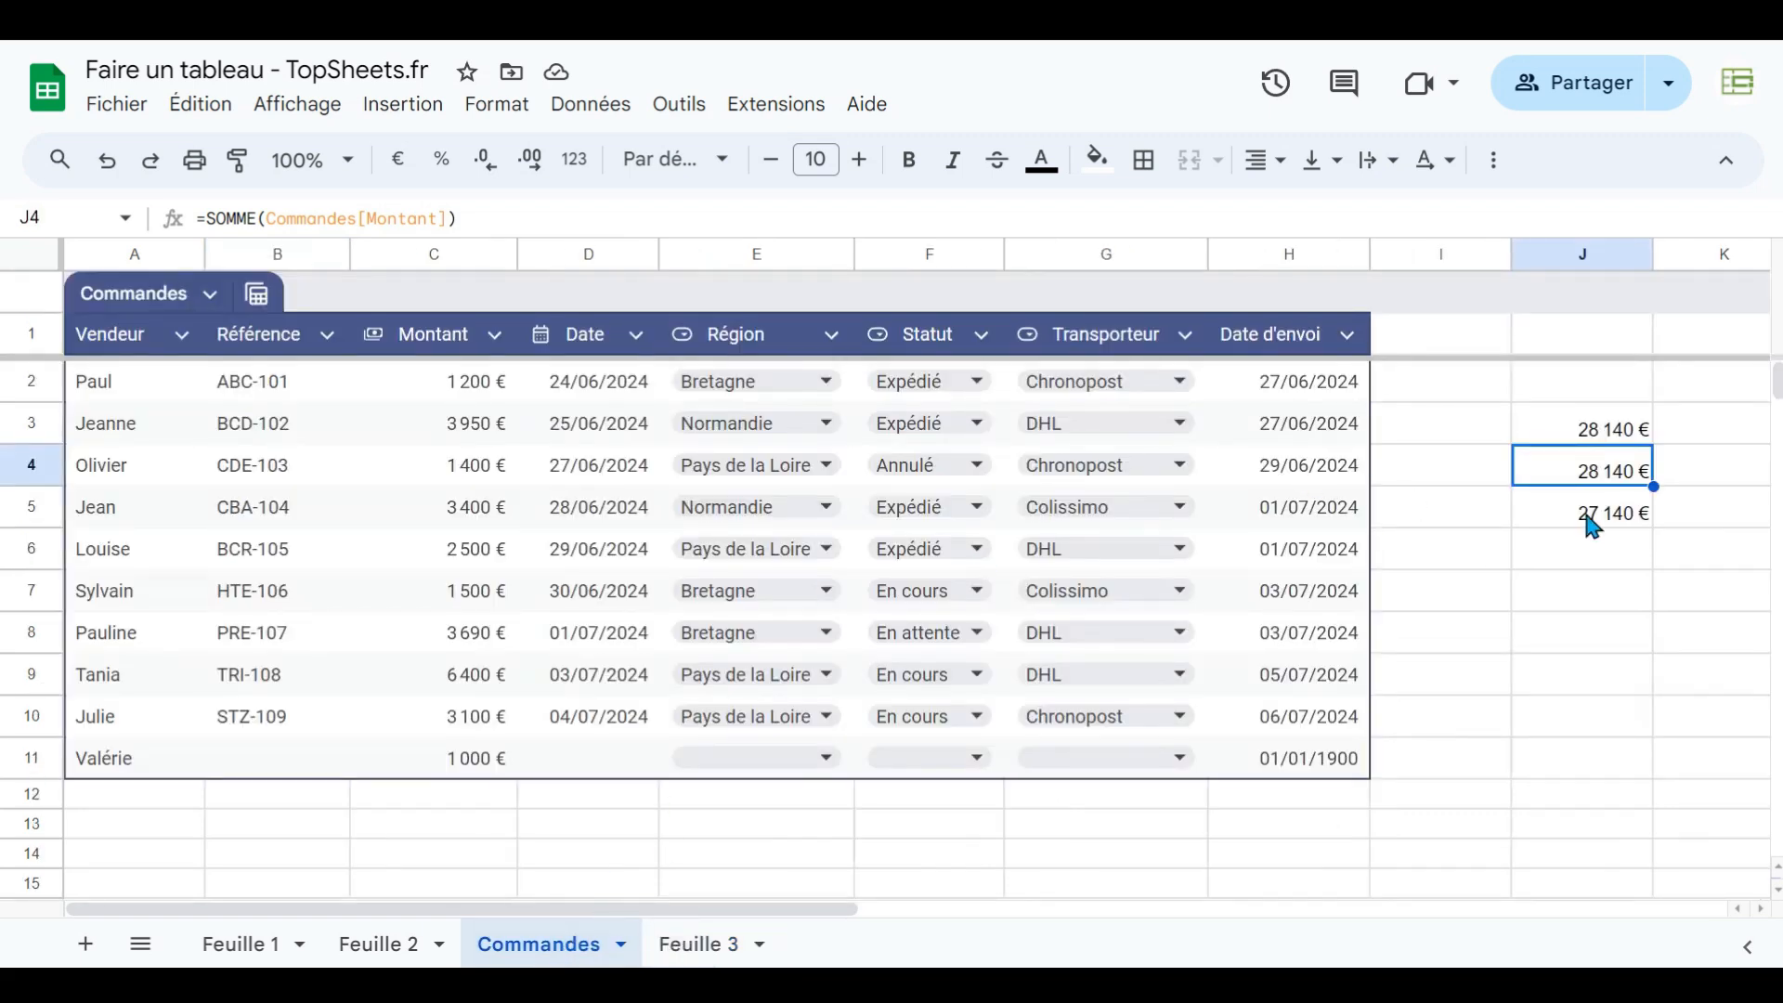
double_click(1642, 469)
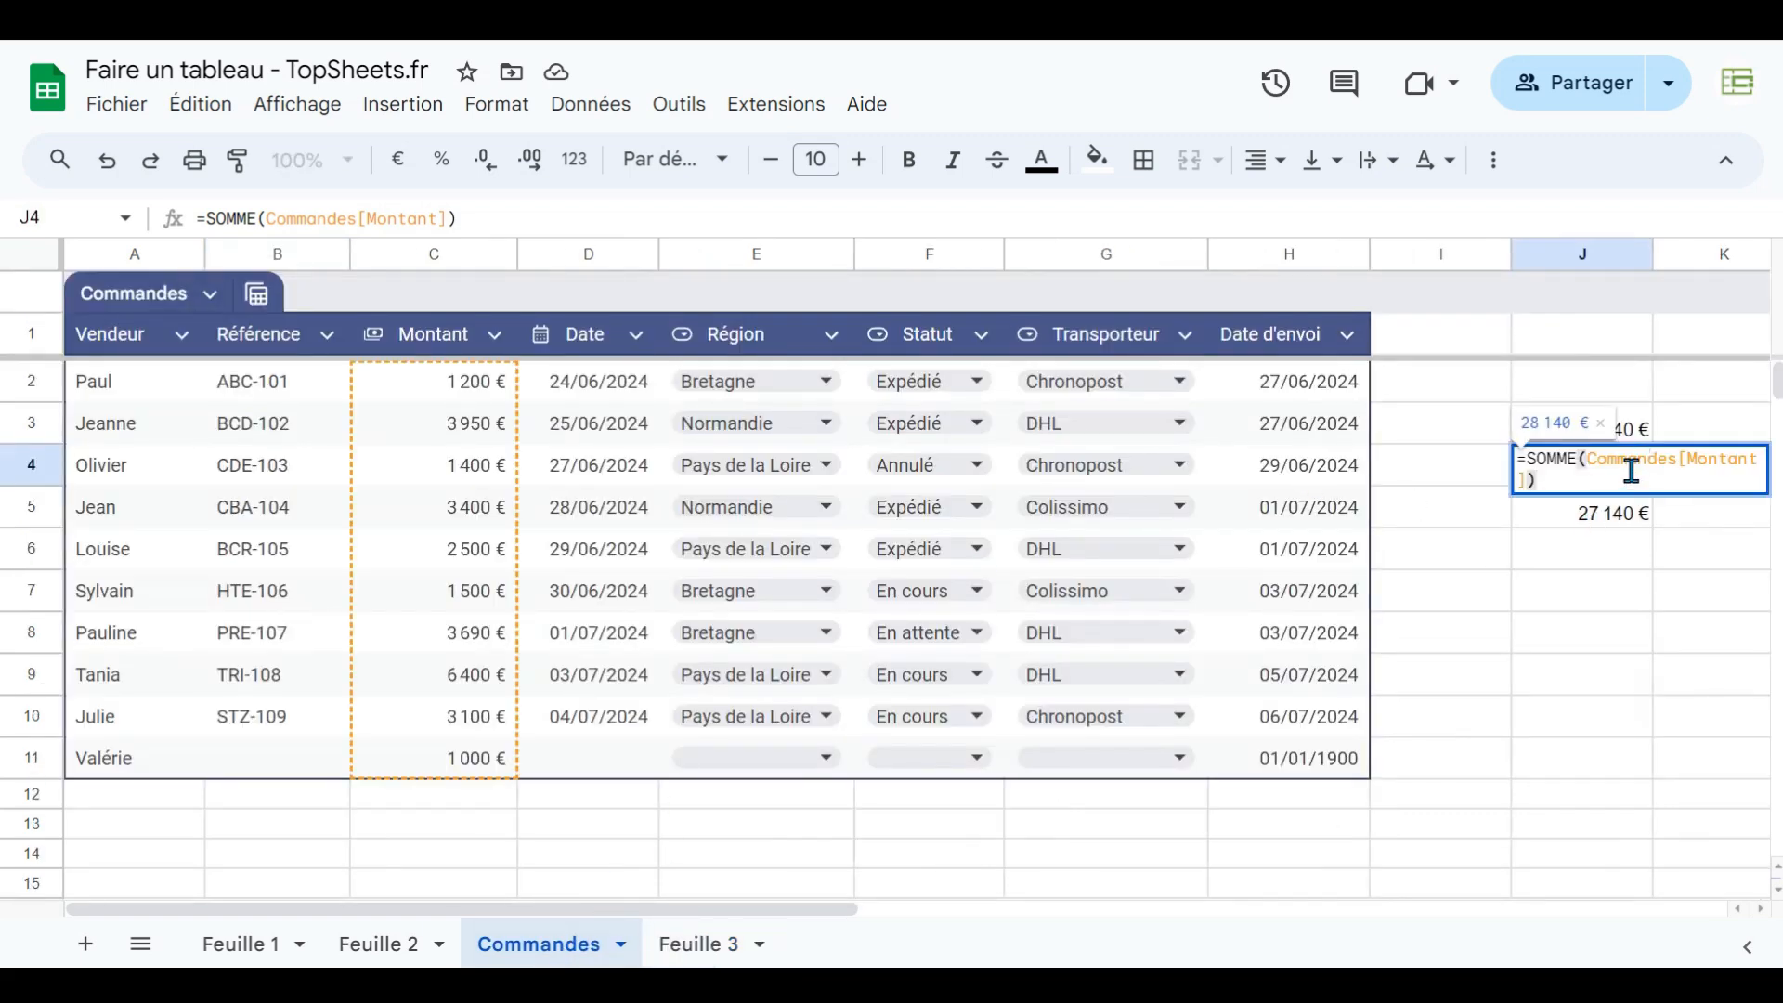
left_click(1632, 471)
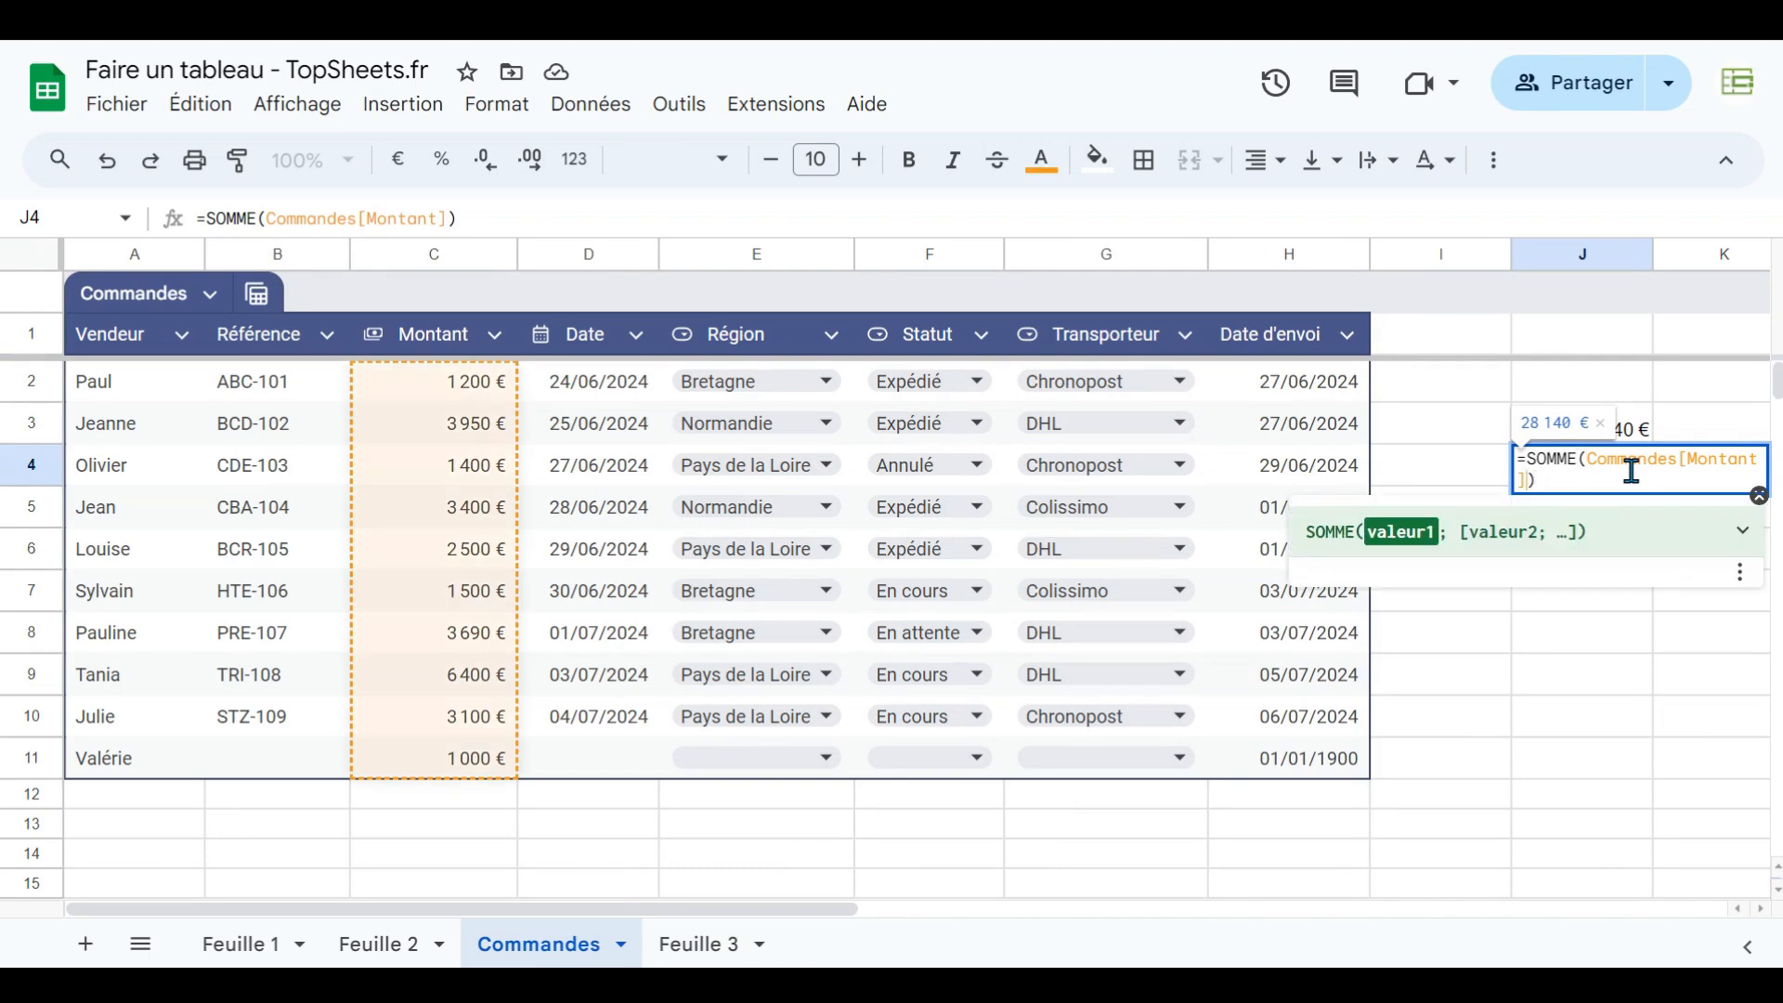
key("BackSpace")
key("BackSpace")
key("BackSpace")
key("BackSpace")
key("BackSpace")
key("BackSpace")
key("BackSpace")
key("BackSpace")
key("BackSpace")
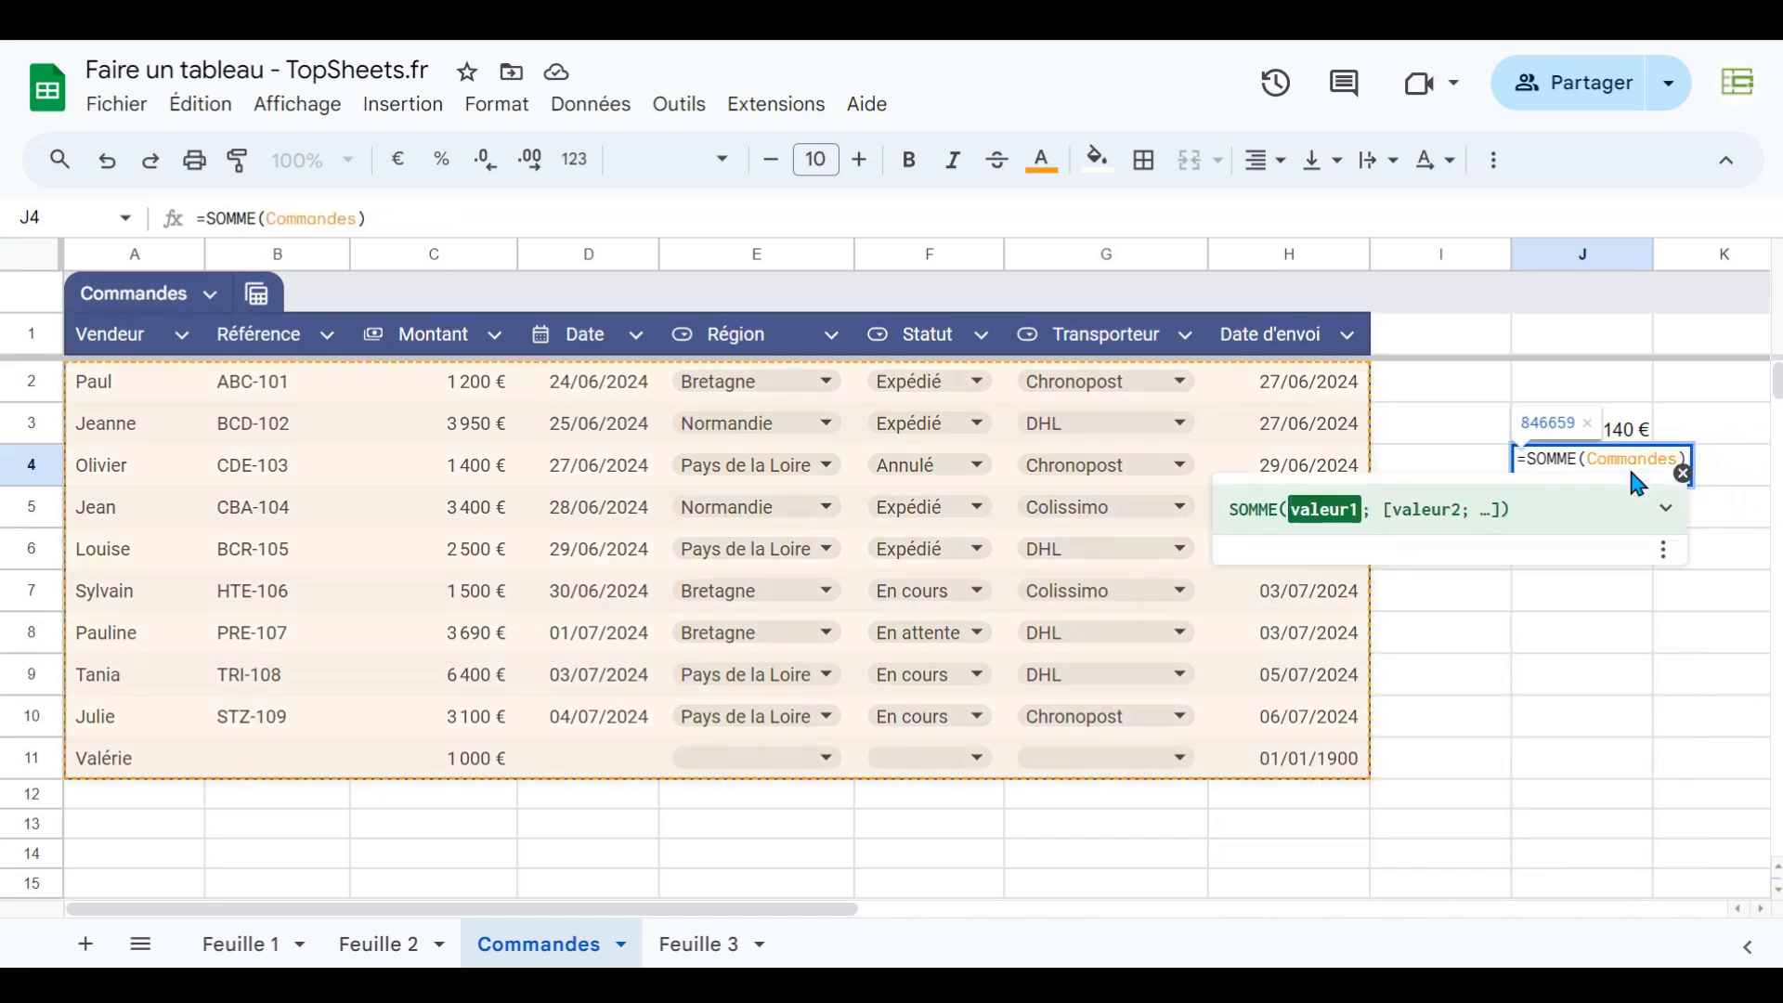
type("[")
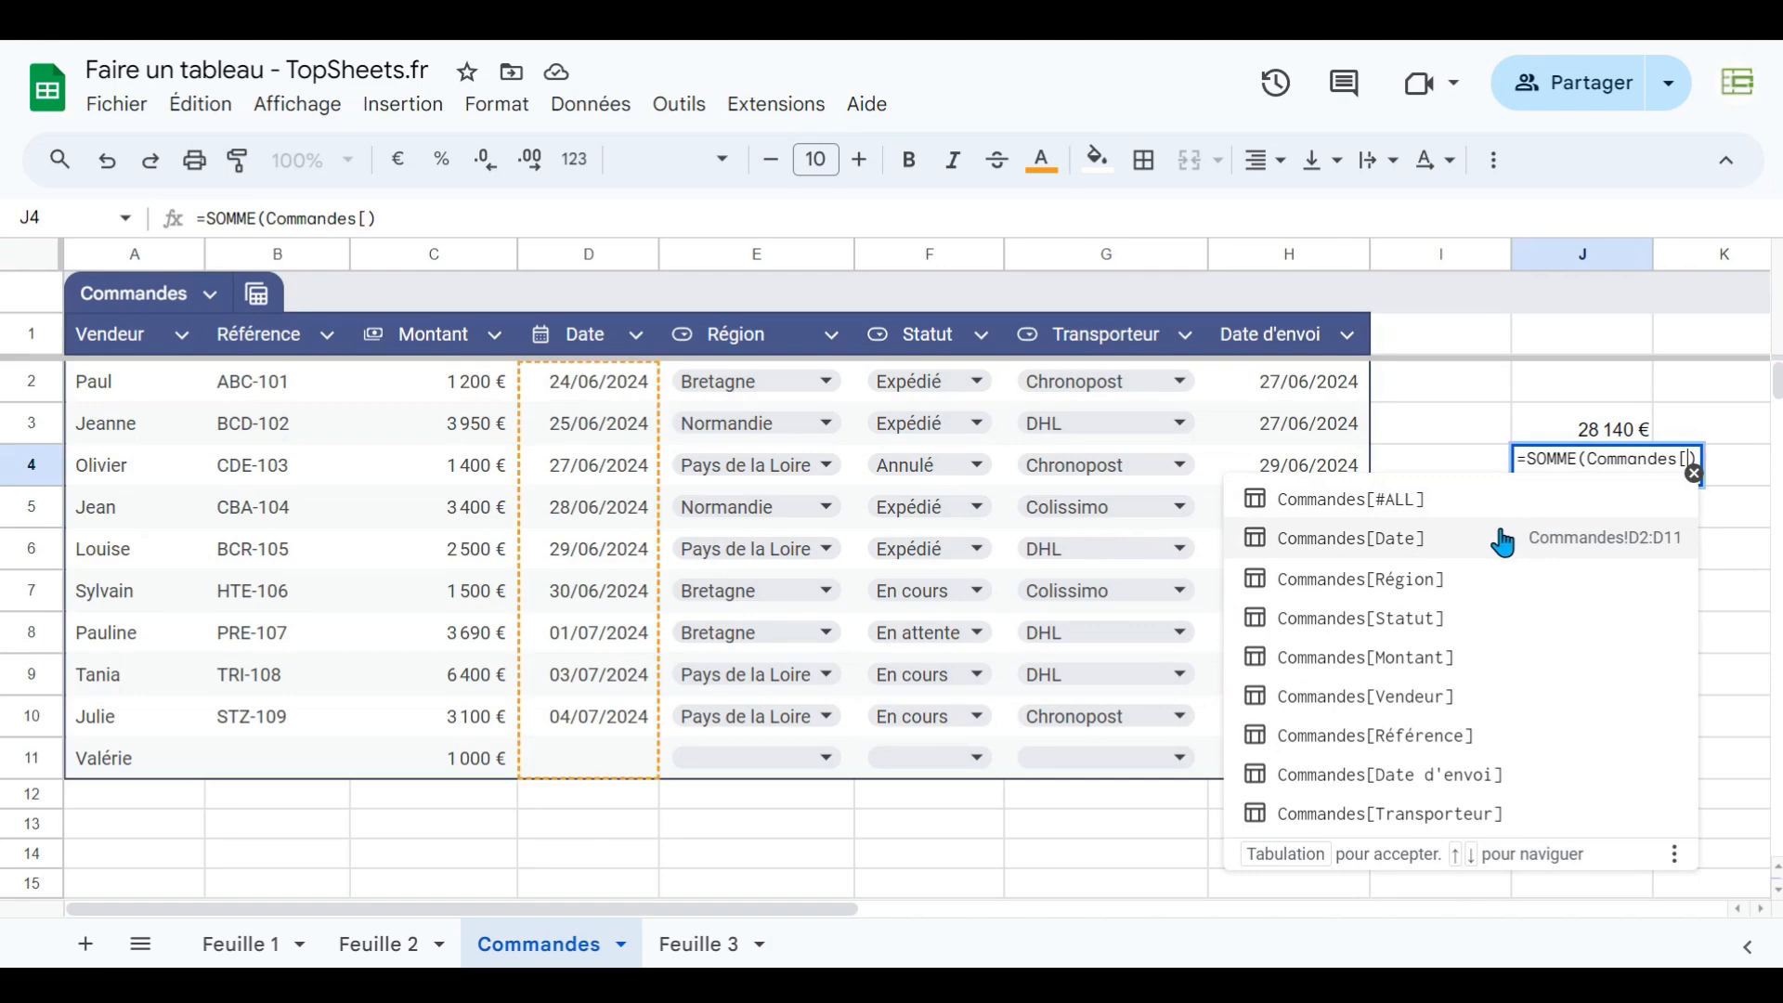
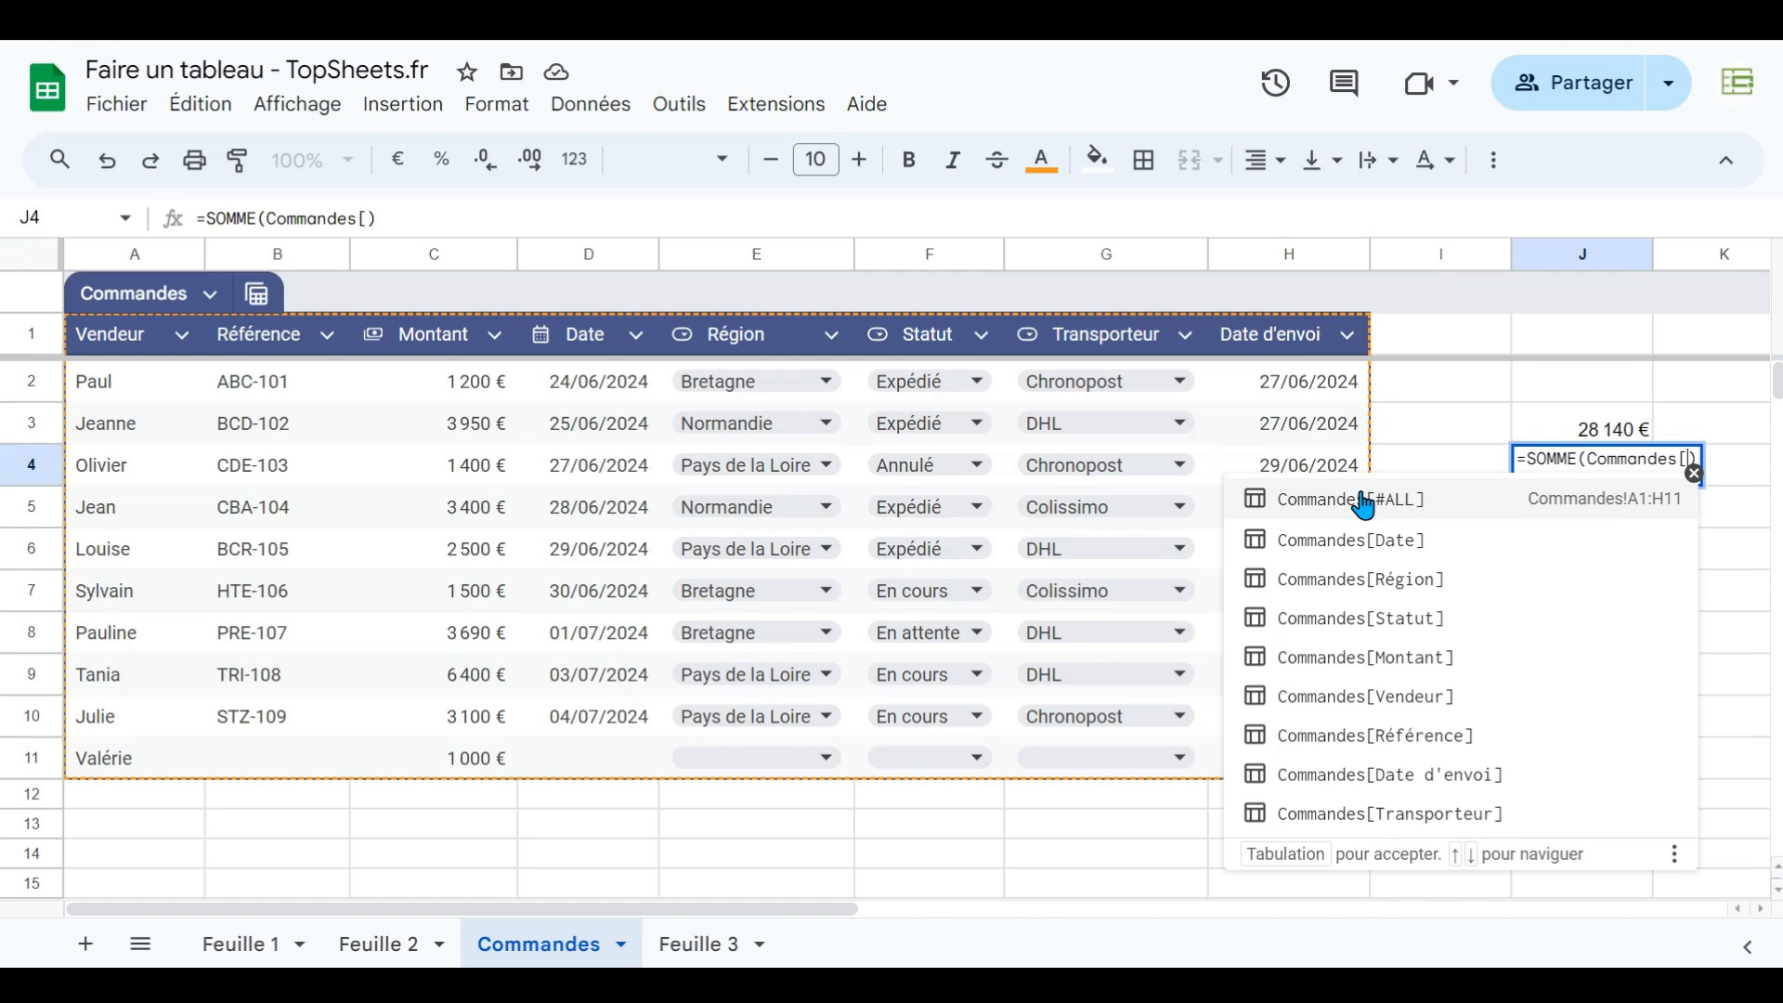
- Clear the SOMME formulas from cells J3 to J5
left_click(1489, 394)
left_click_drag(1570, 433, 1560, 512)
key("Delete")
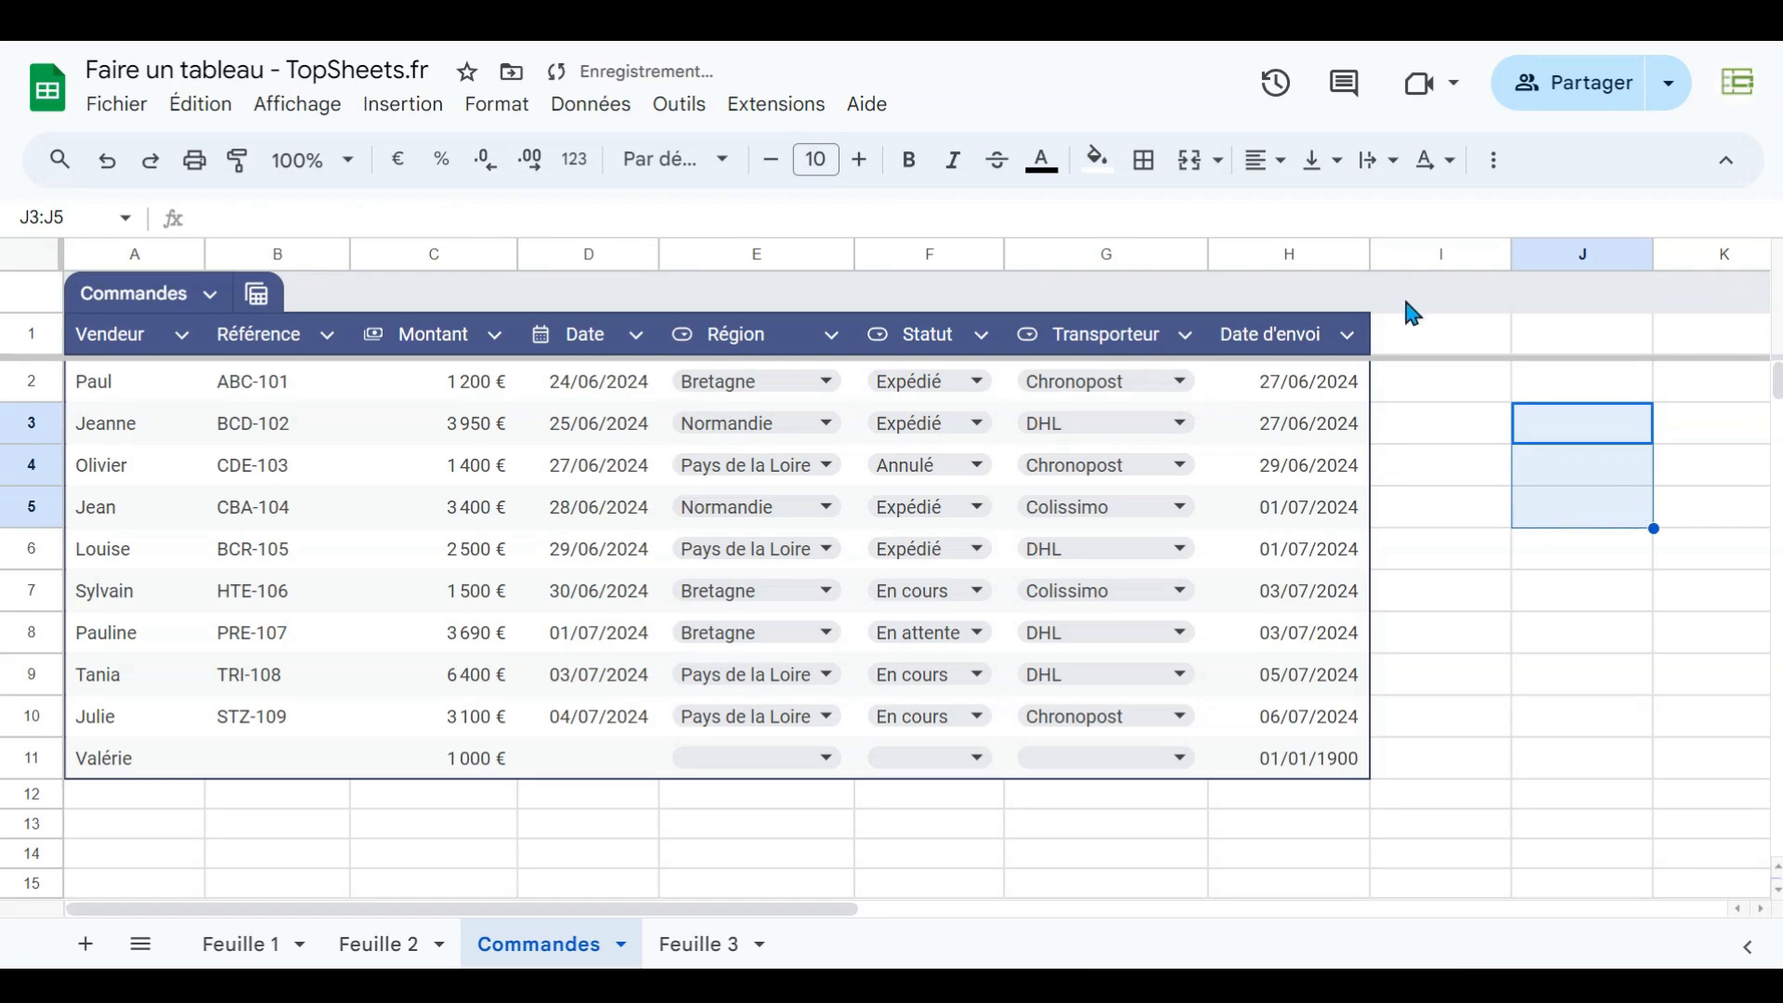
- Add a new table column headed TVA in I1
left_click(1428, 343)
type("TVA")
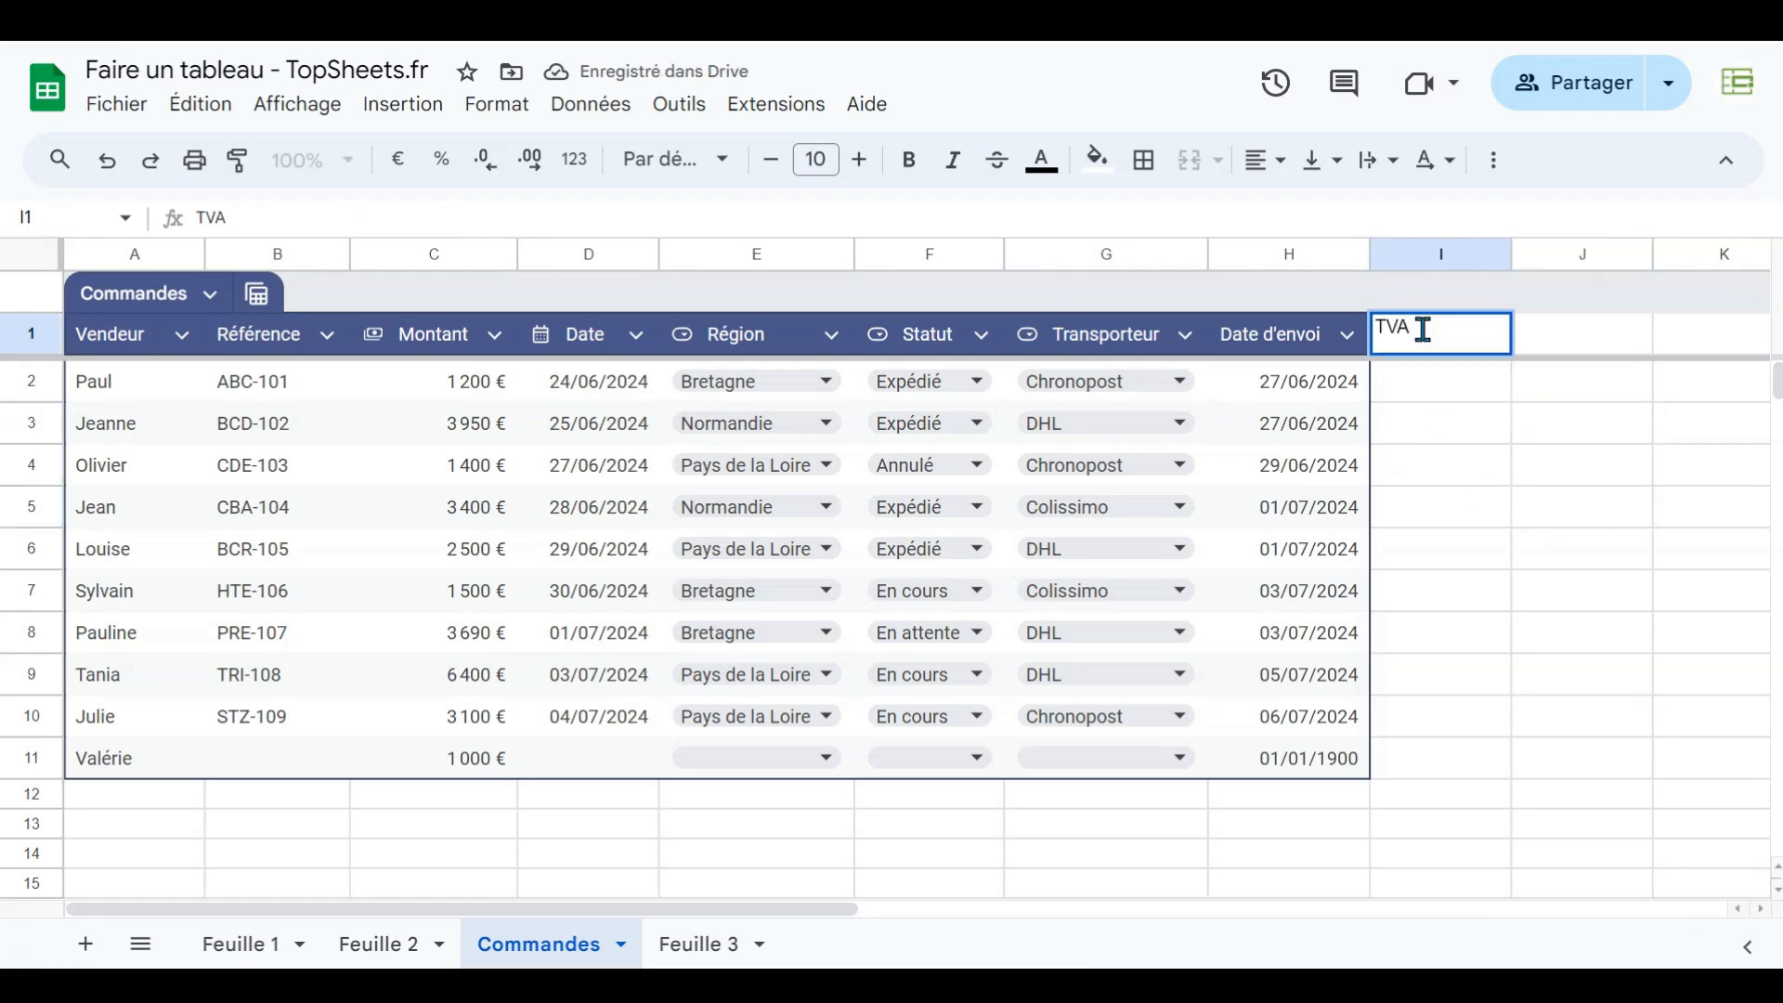
key("Return")
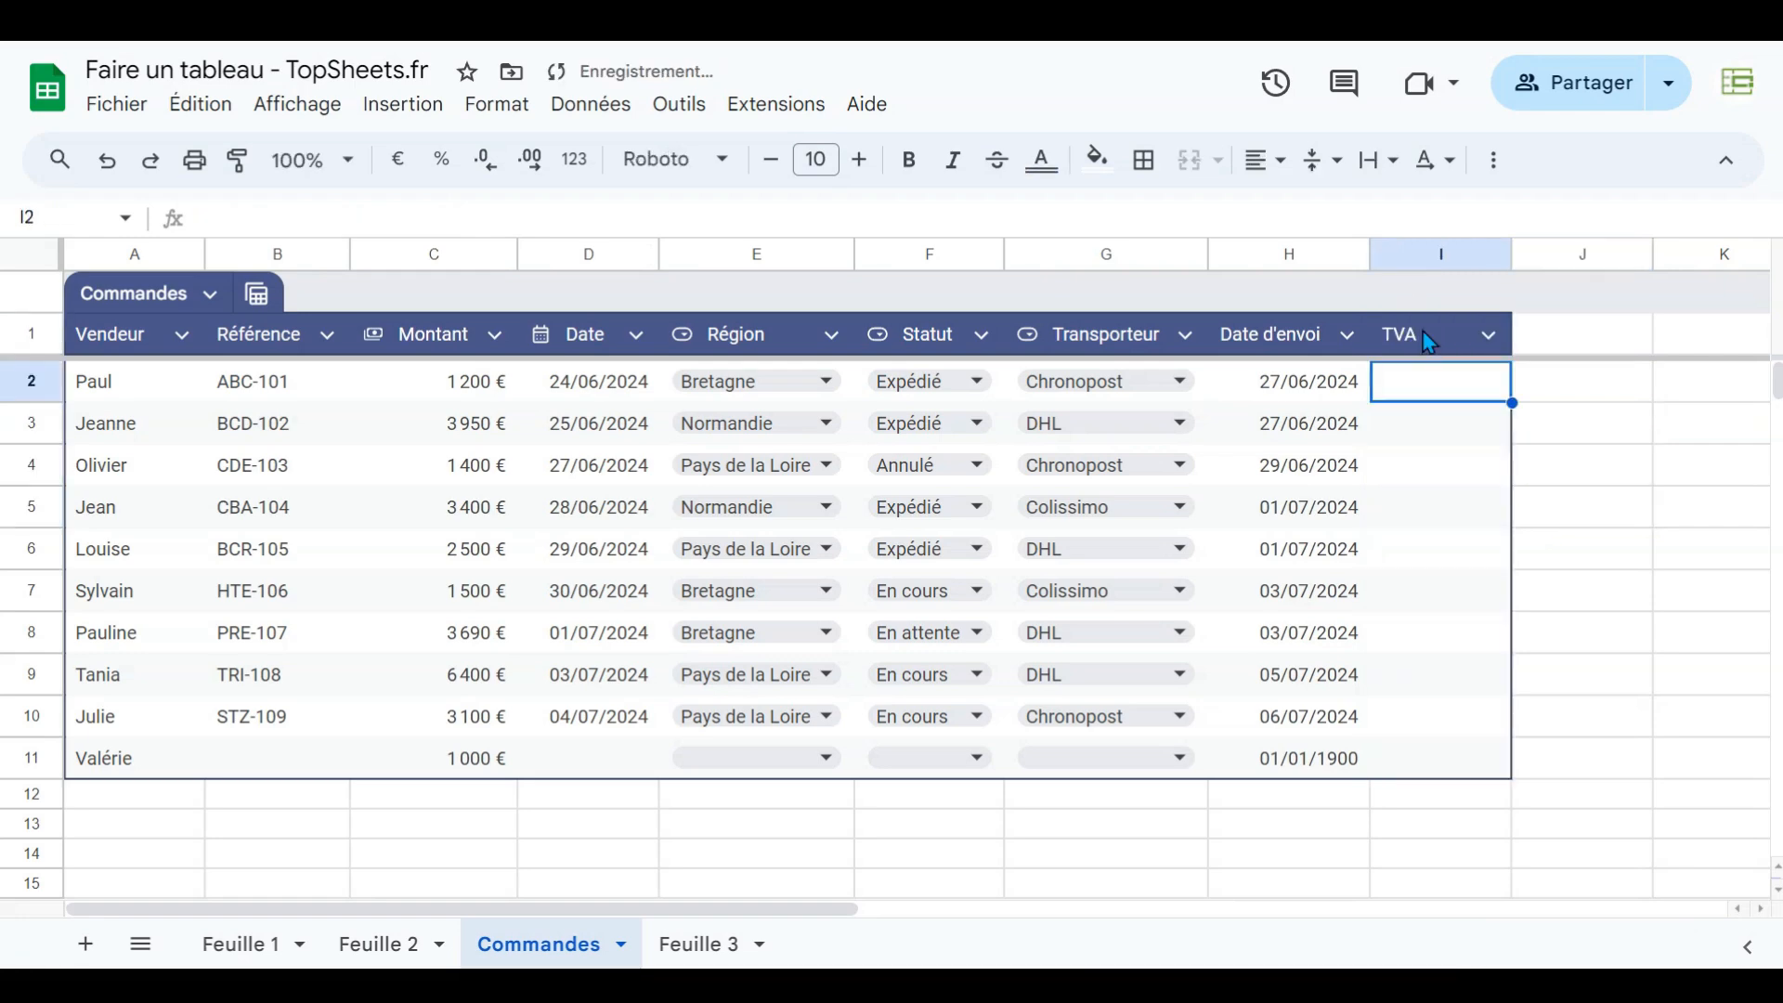
- Enter in I2 a formula multiplying the Montant cell by 0,206 and accept the autofill down the TVA column
type("=")
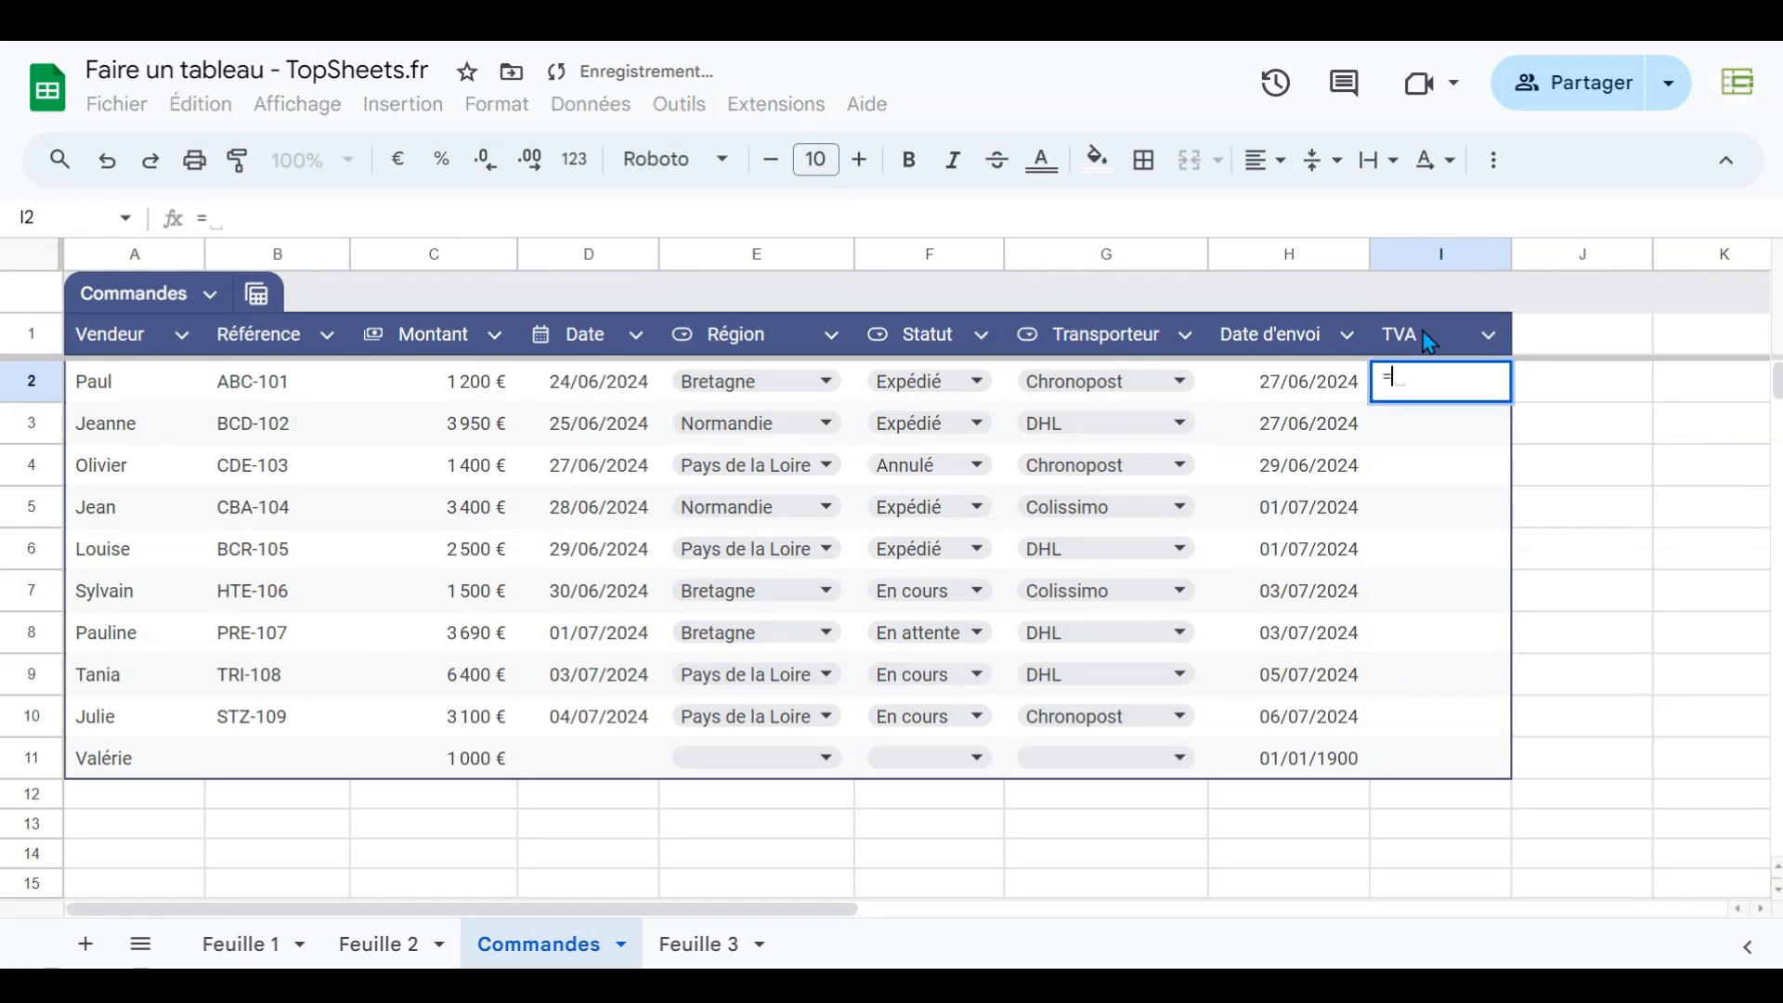
key("Left")
key("Left")
key("Left")
key("Left")
key("Left")
key("Left")
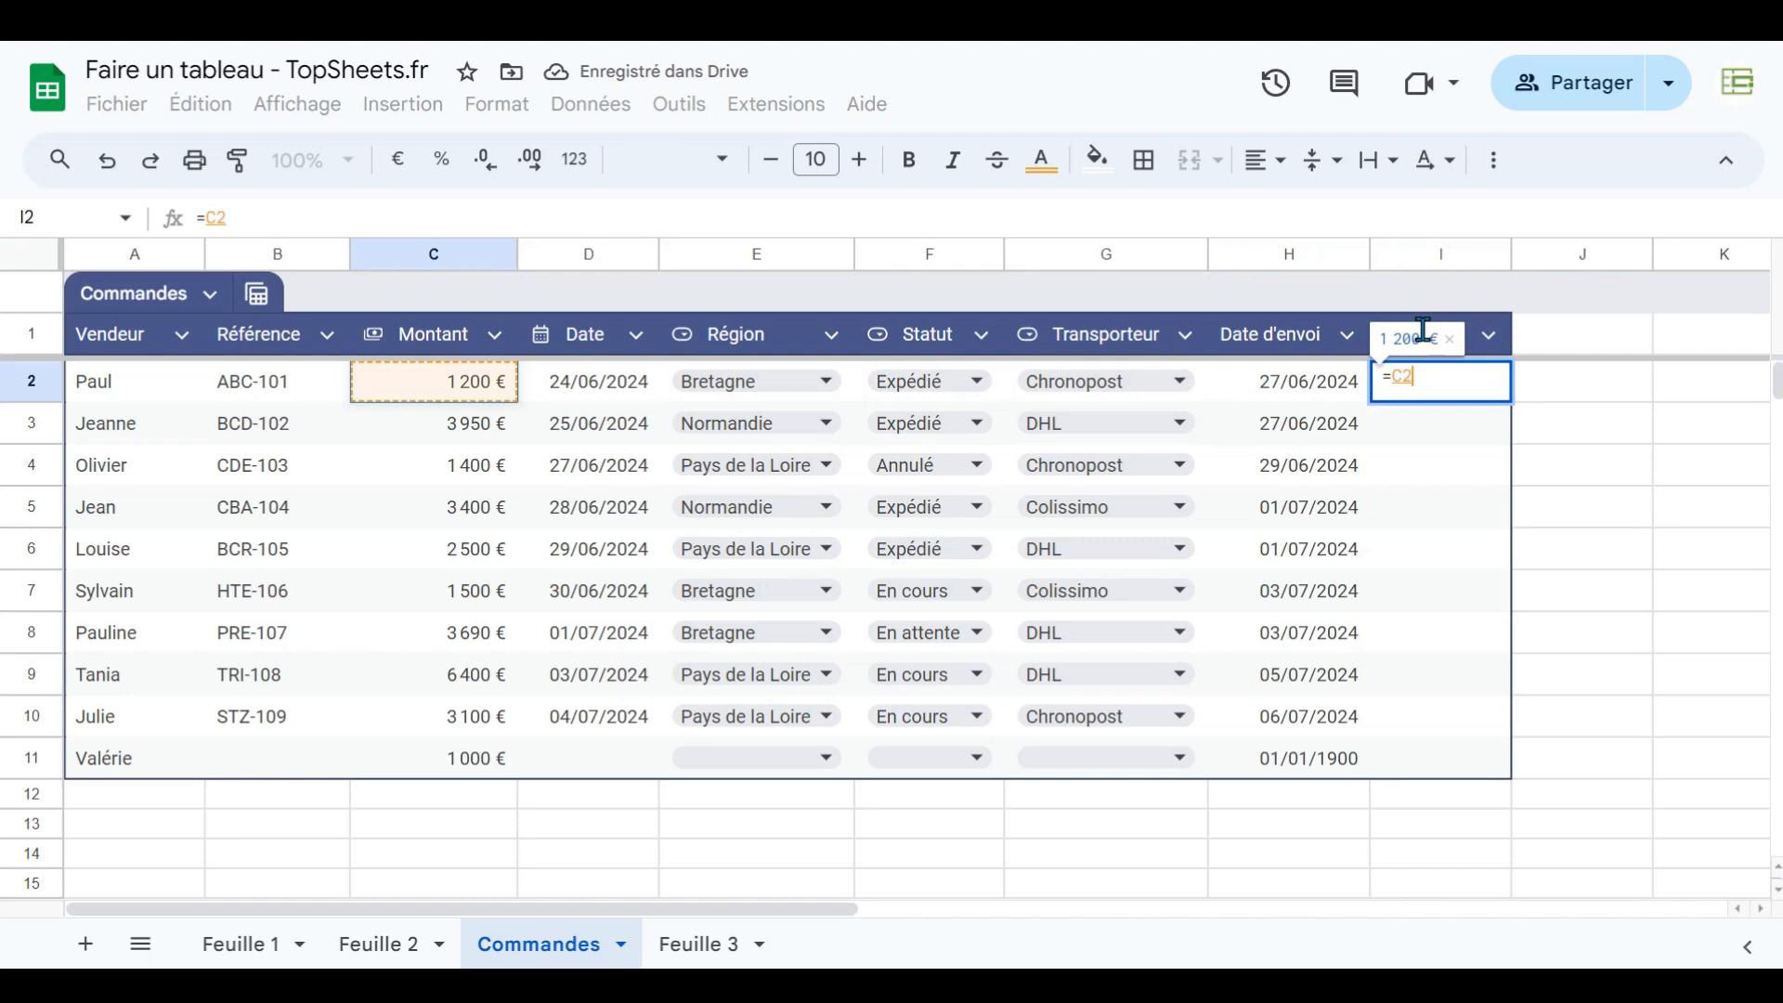
type("*")
type(",206")
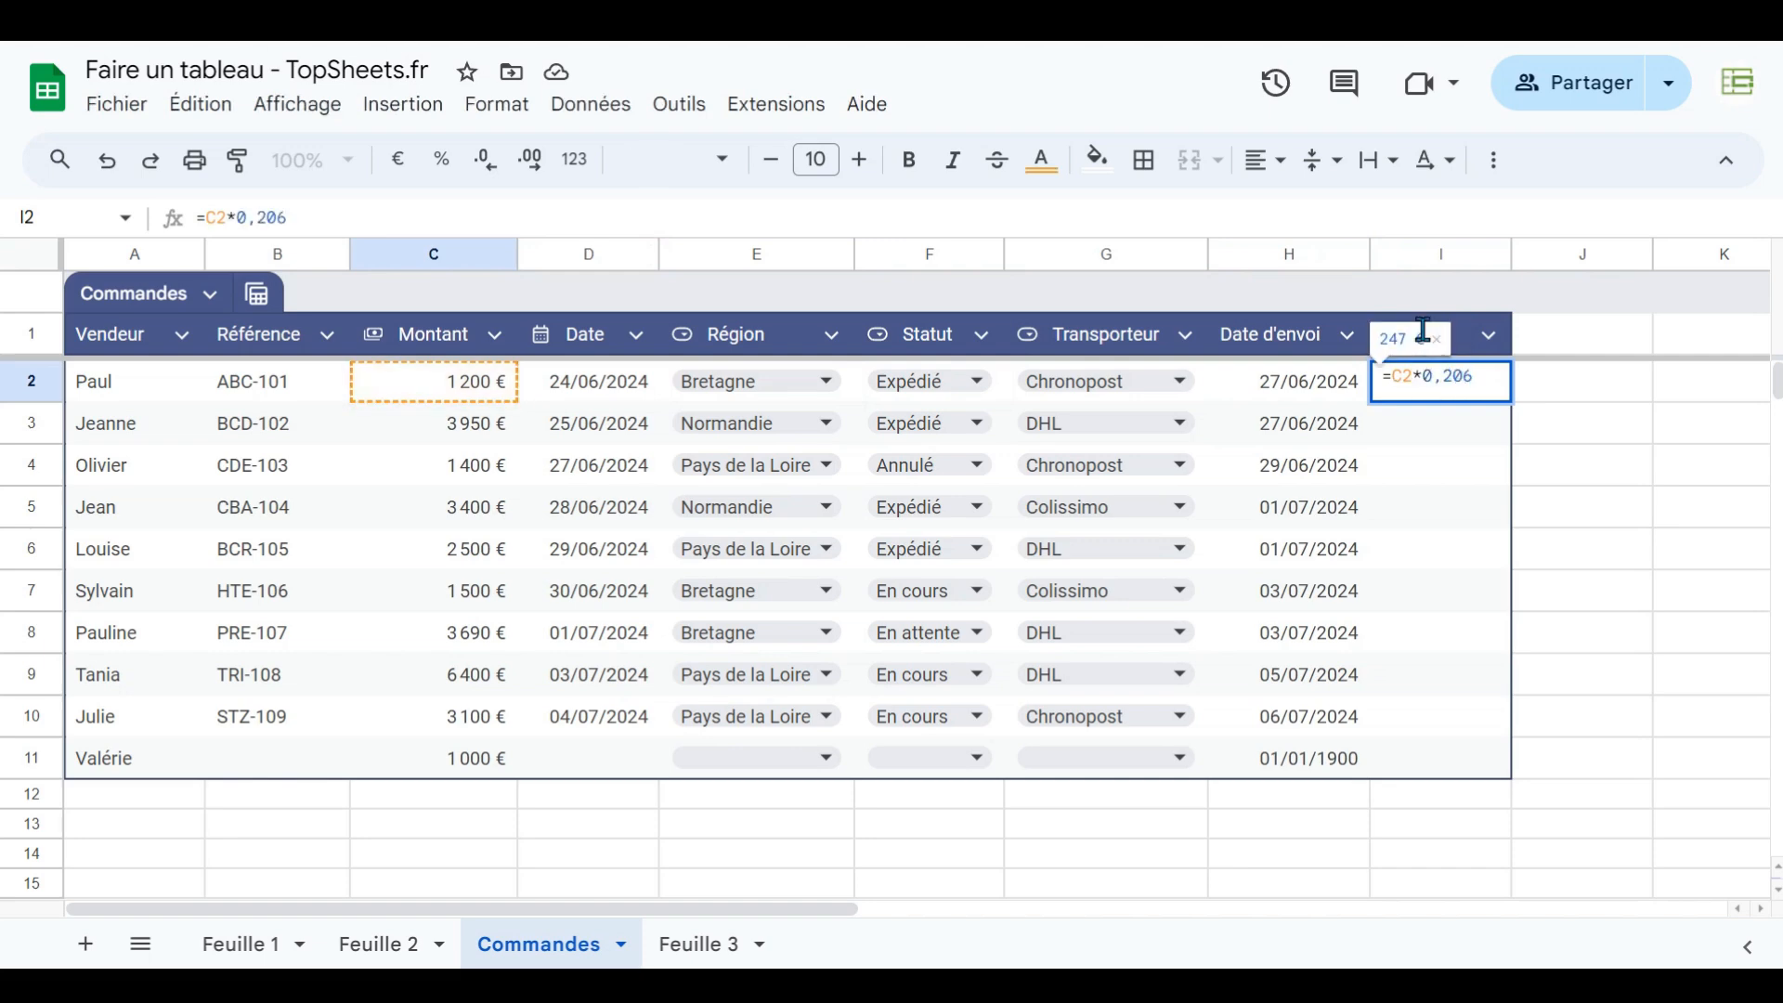
key("Return")
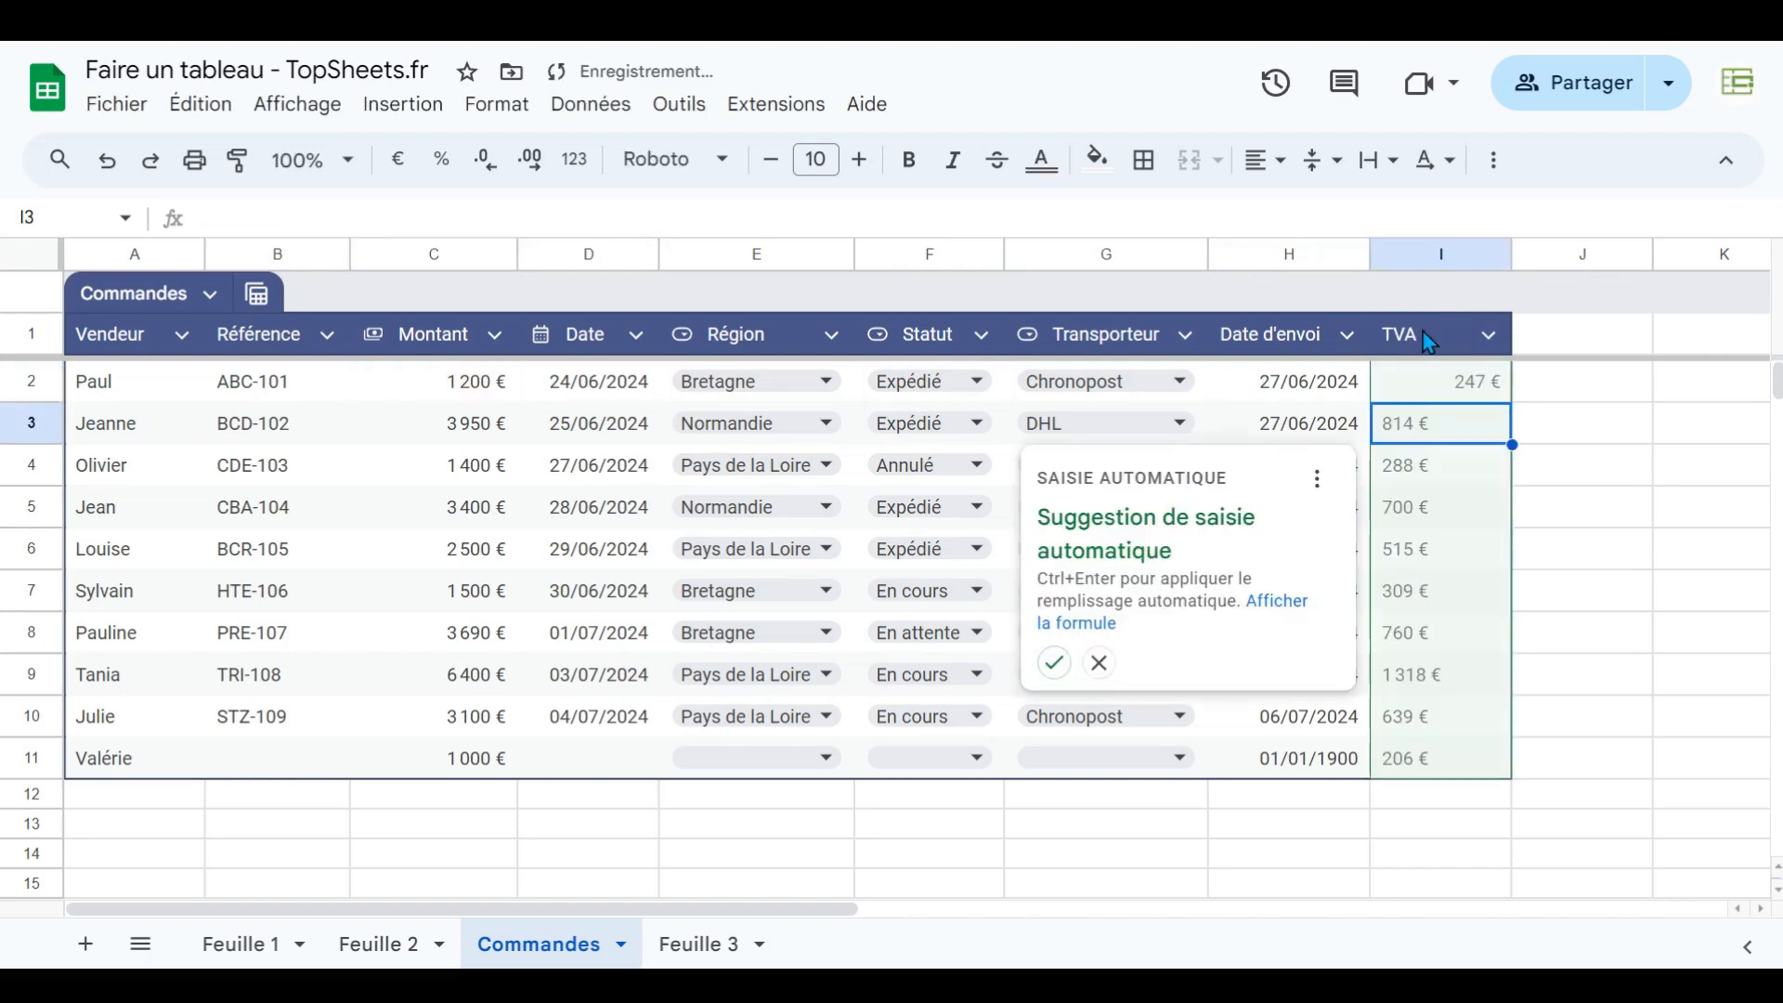
left_click(1062, 675)
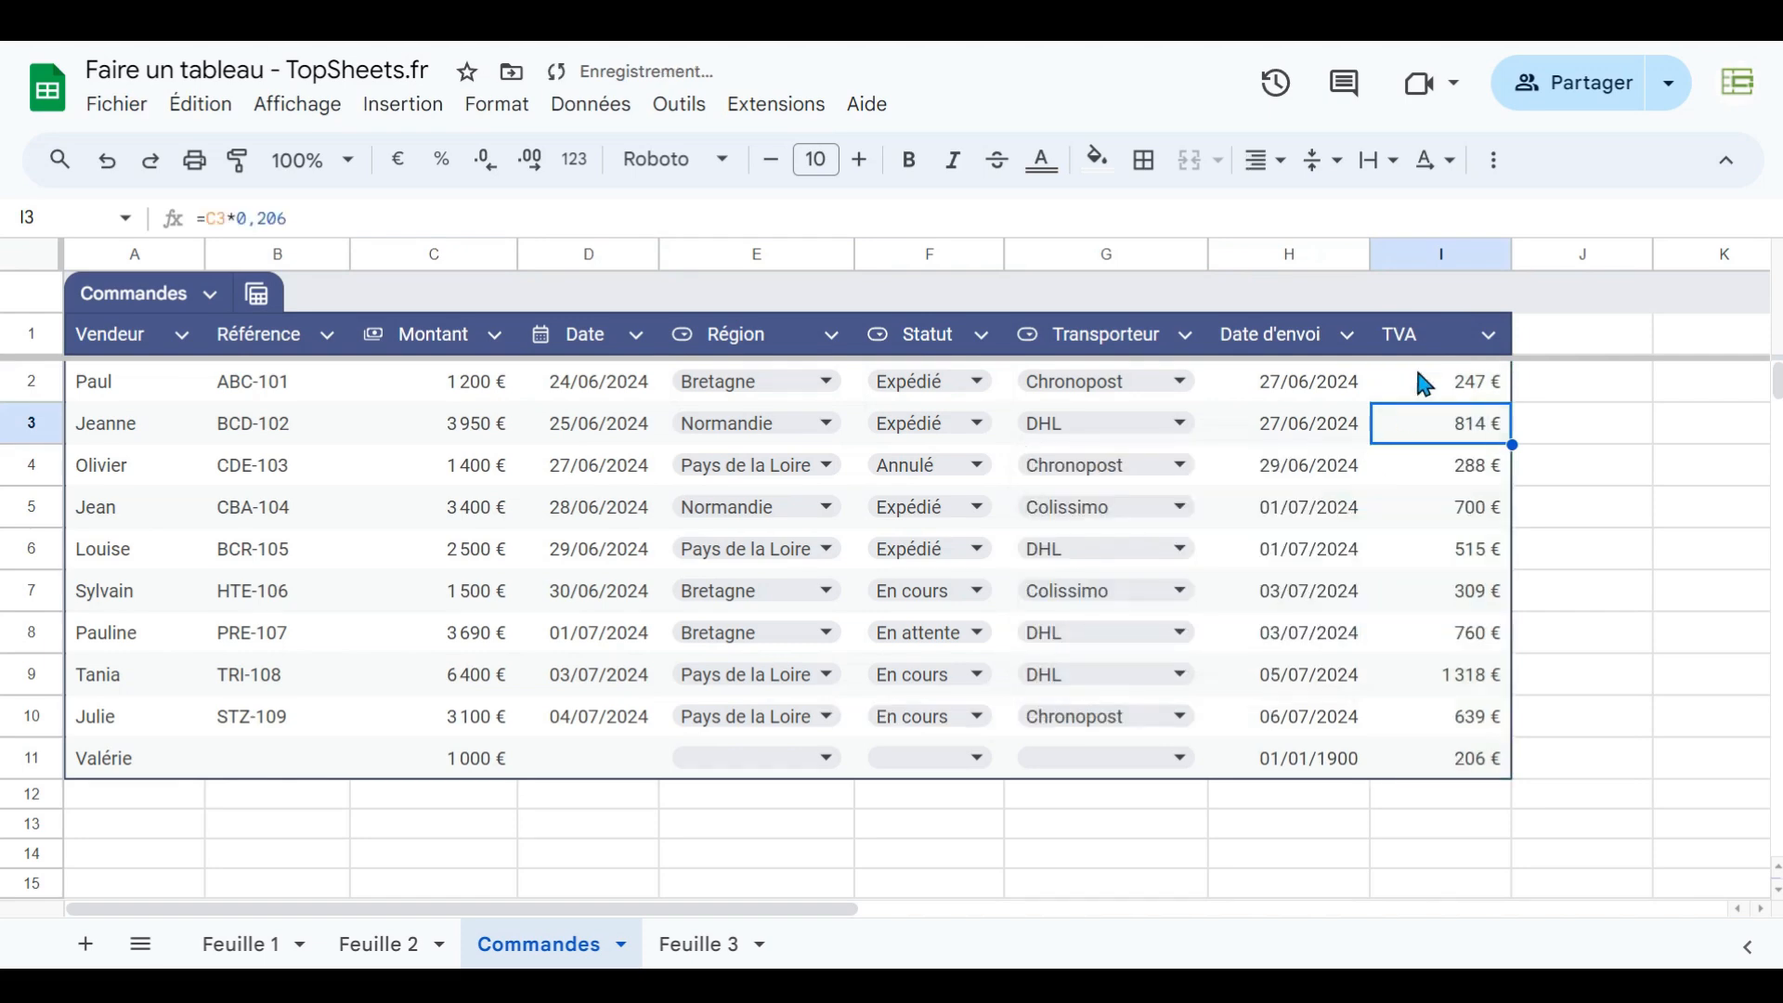
left_click(1454, 466)
left_click(1456, 546)
left_click(1447, 620)
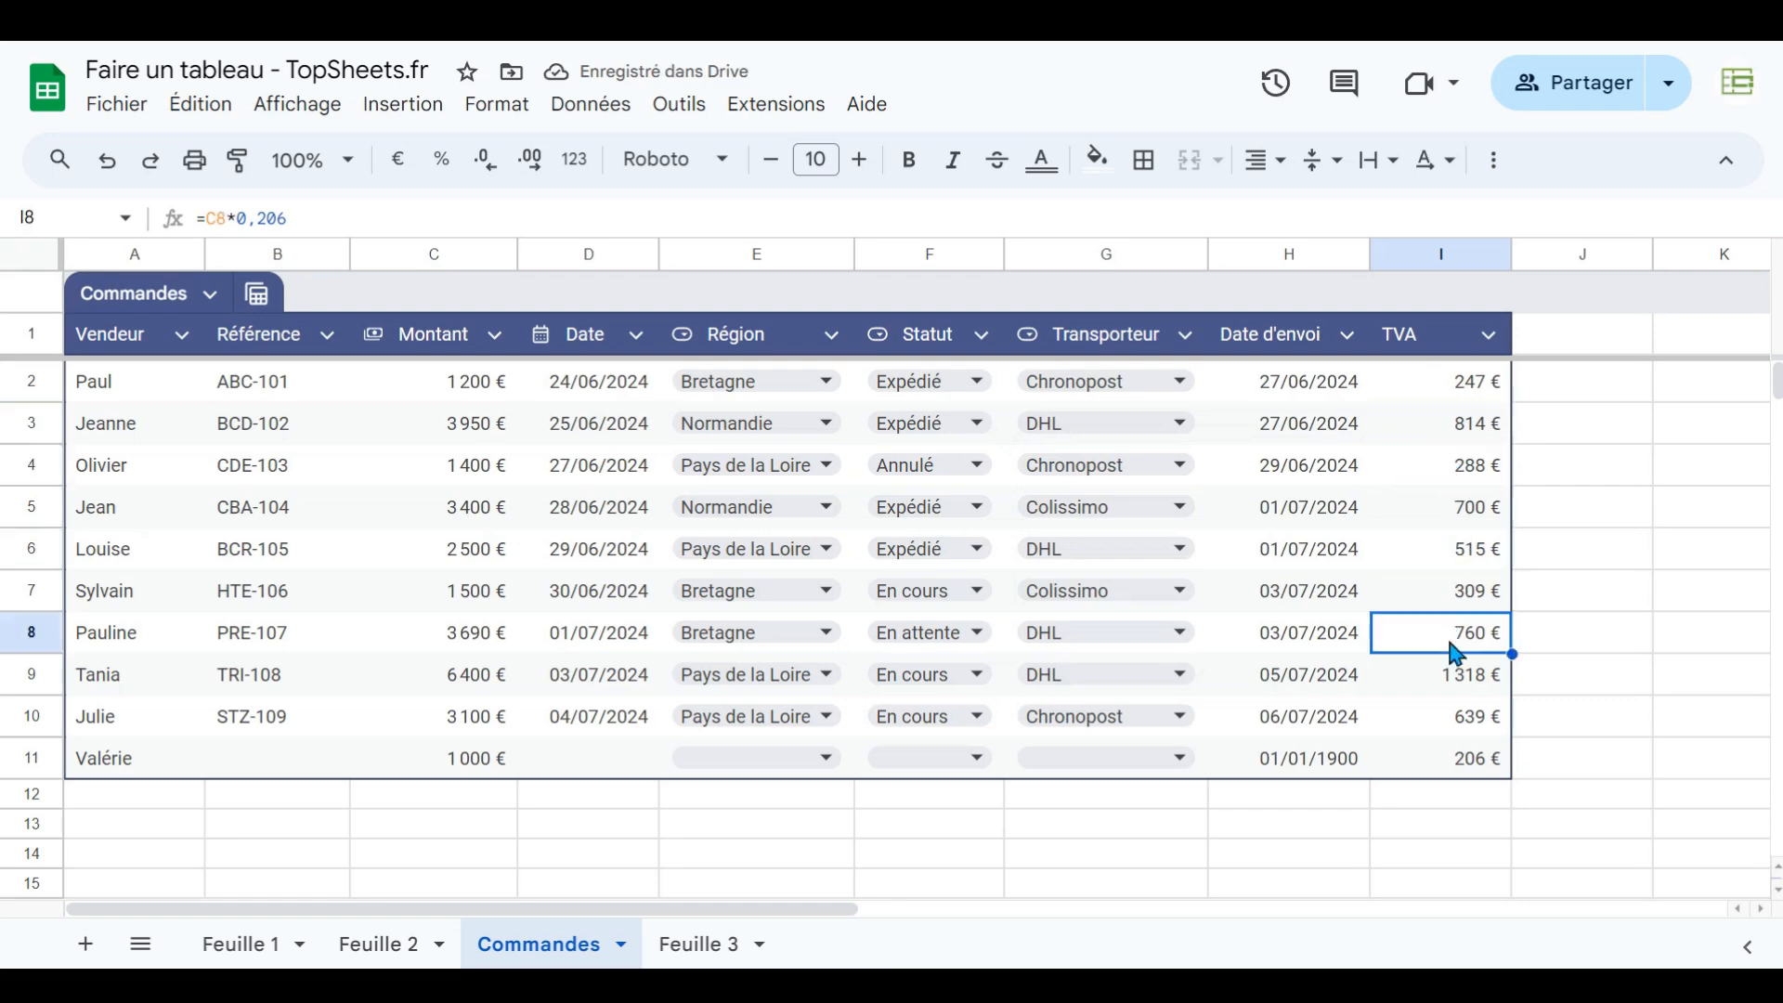
left_click(1444, 685)
left_click(1449, 720)
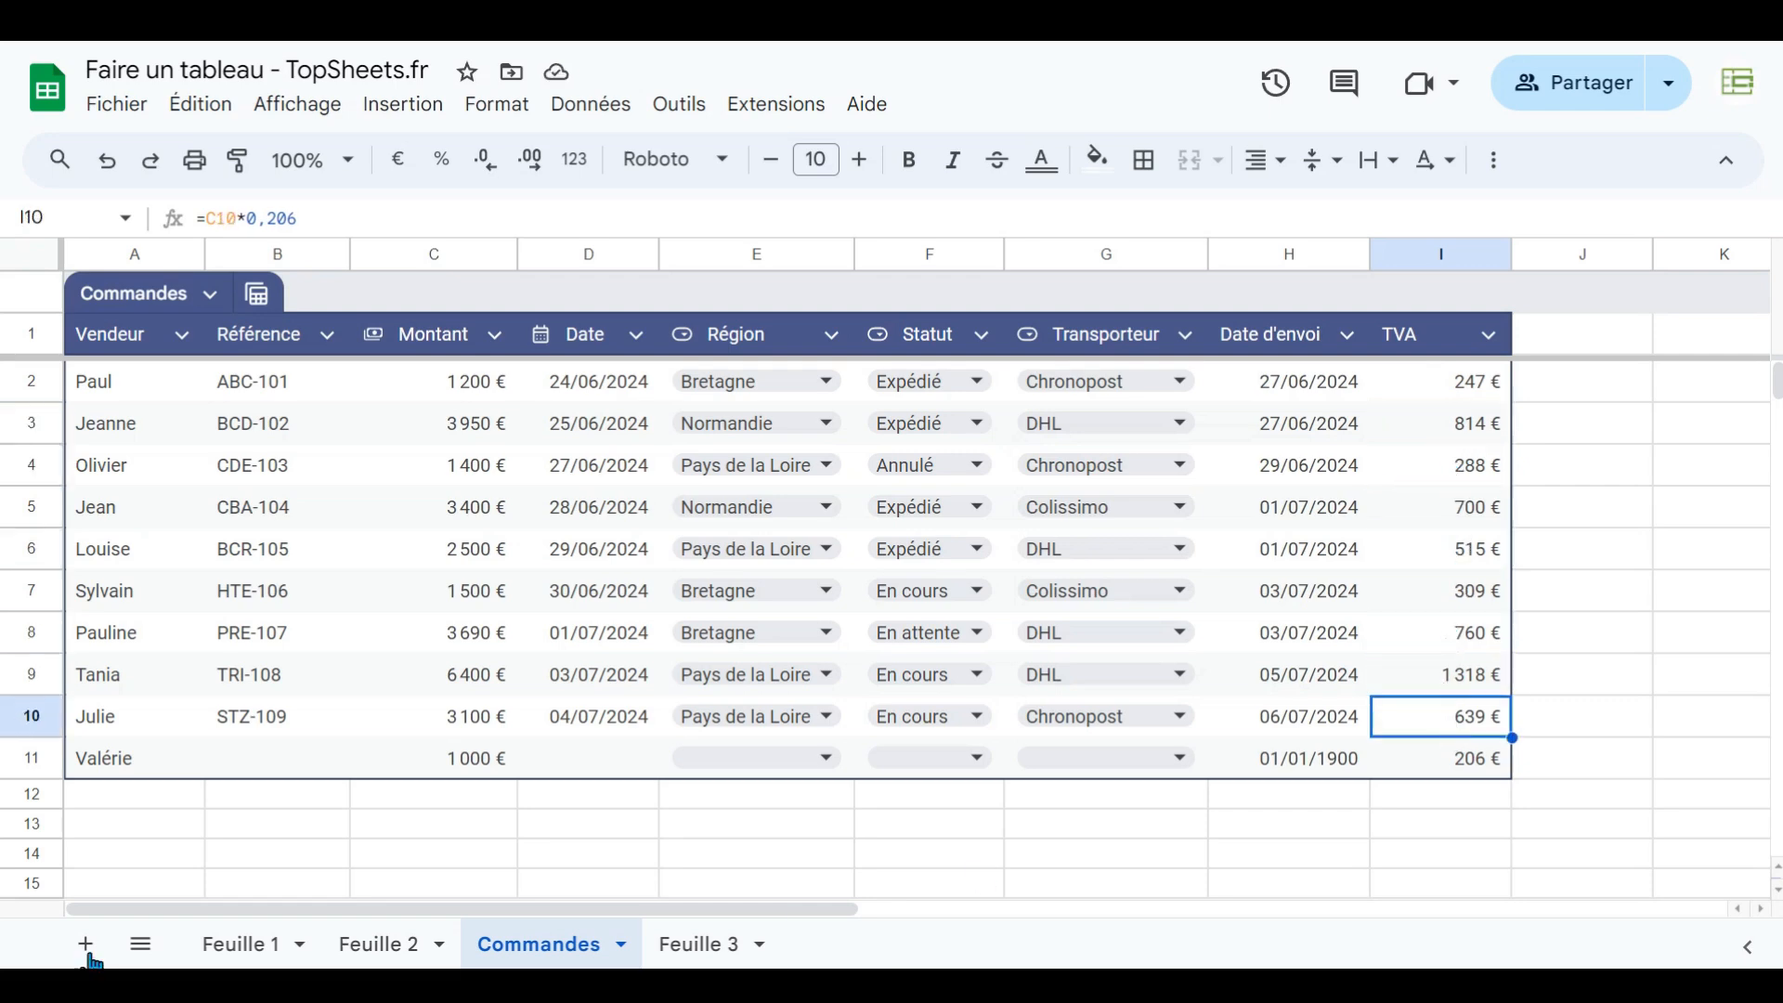
- Delete table row 11 with the Valérie entry
left_click(30, 757)
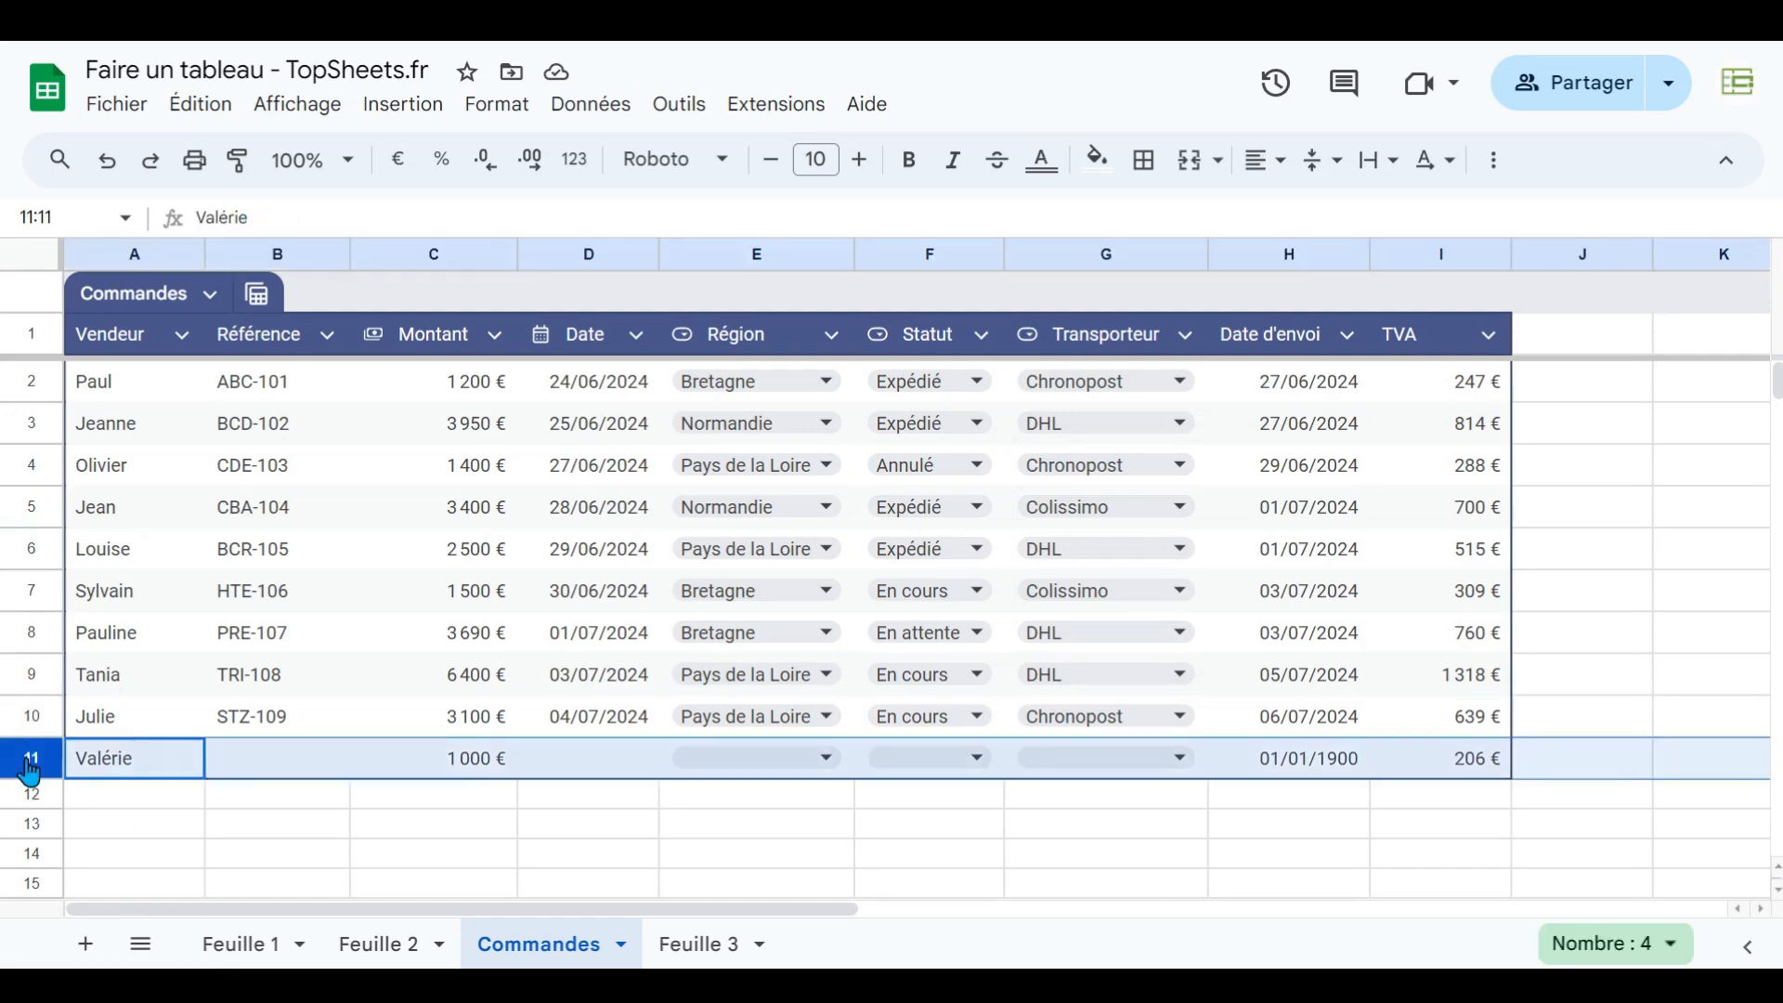
right_click(31, 758)
left_click(102, 556)
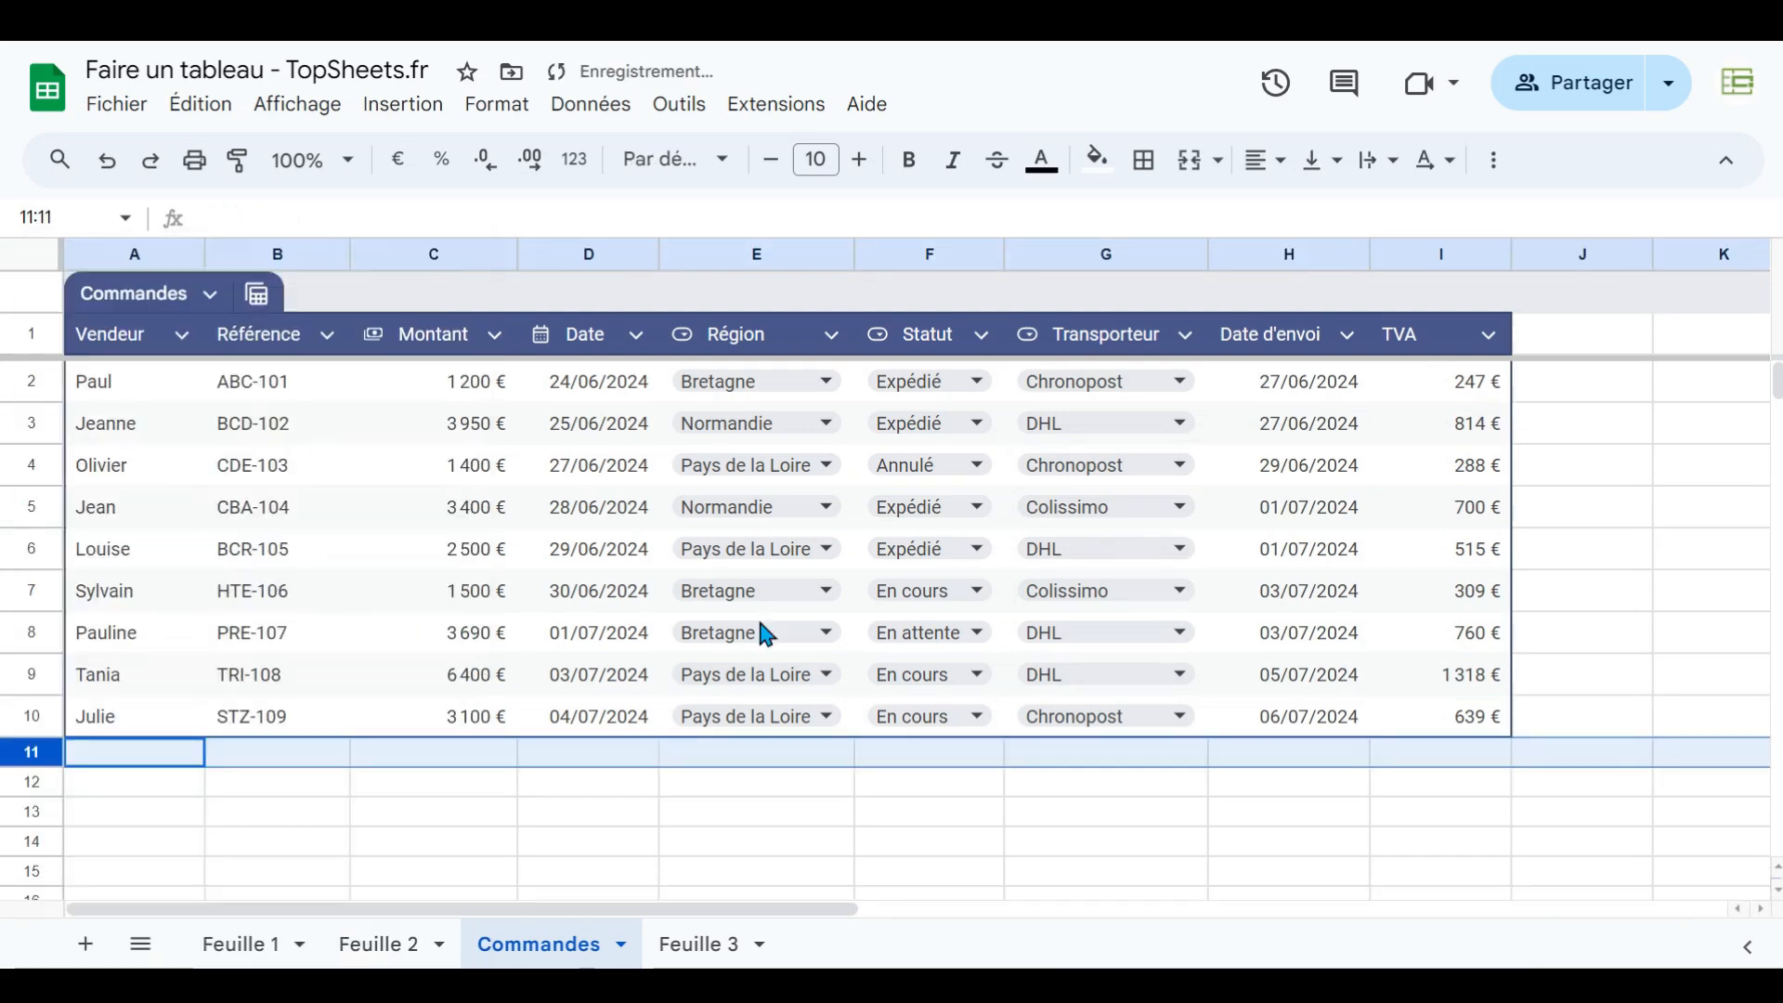
- Add a table row with vendor Val and a Montant of 1 000
left_click(92, 757)
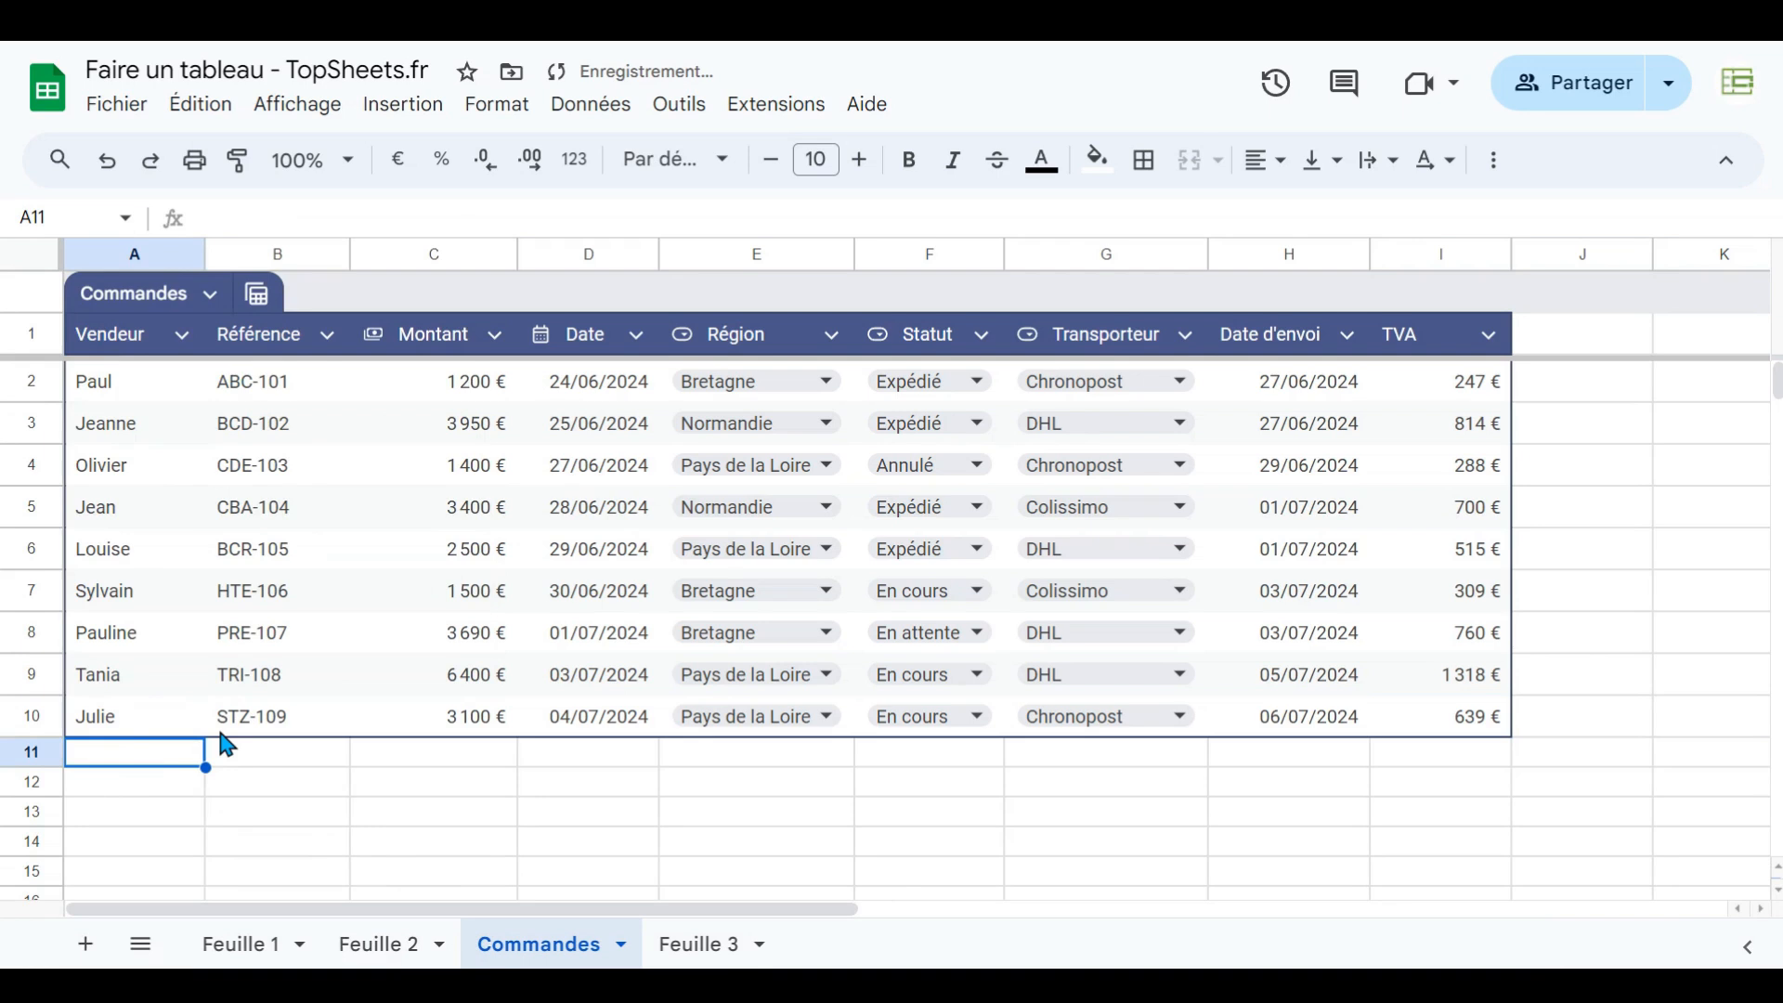
type("Val")
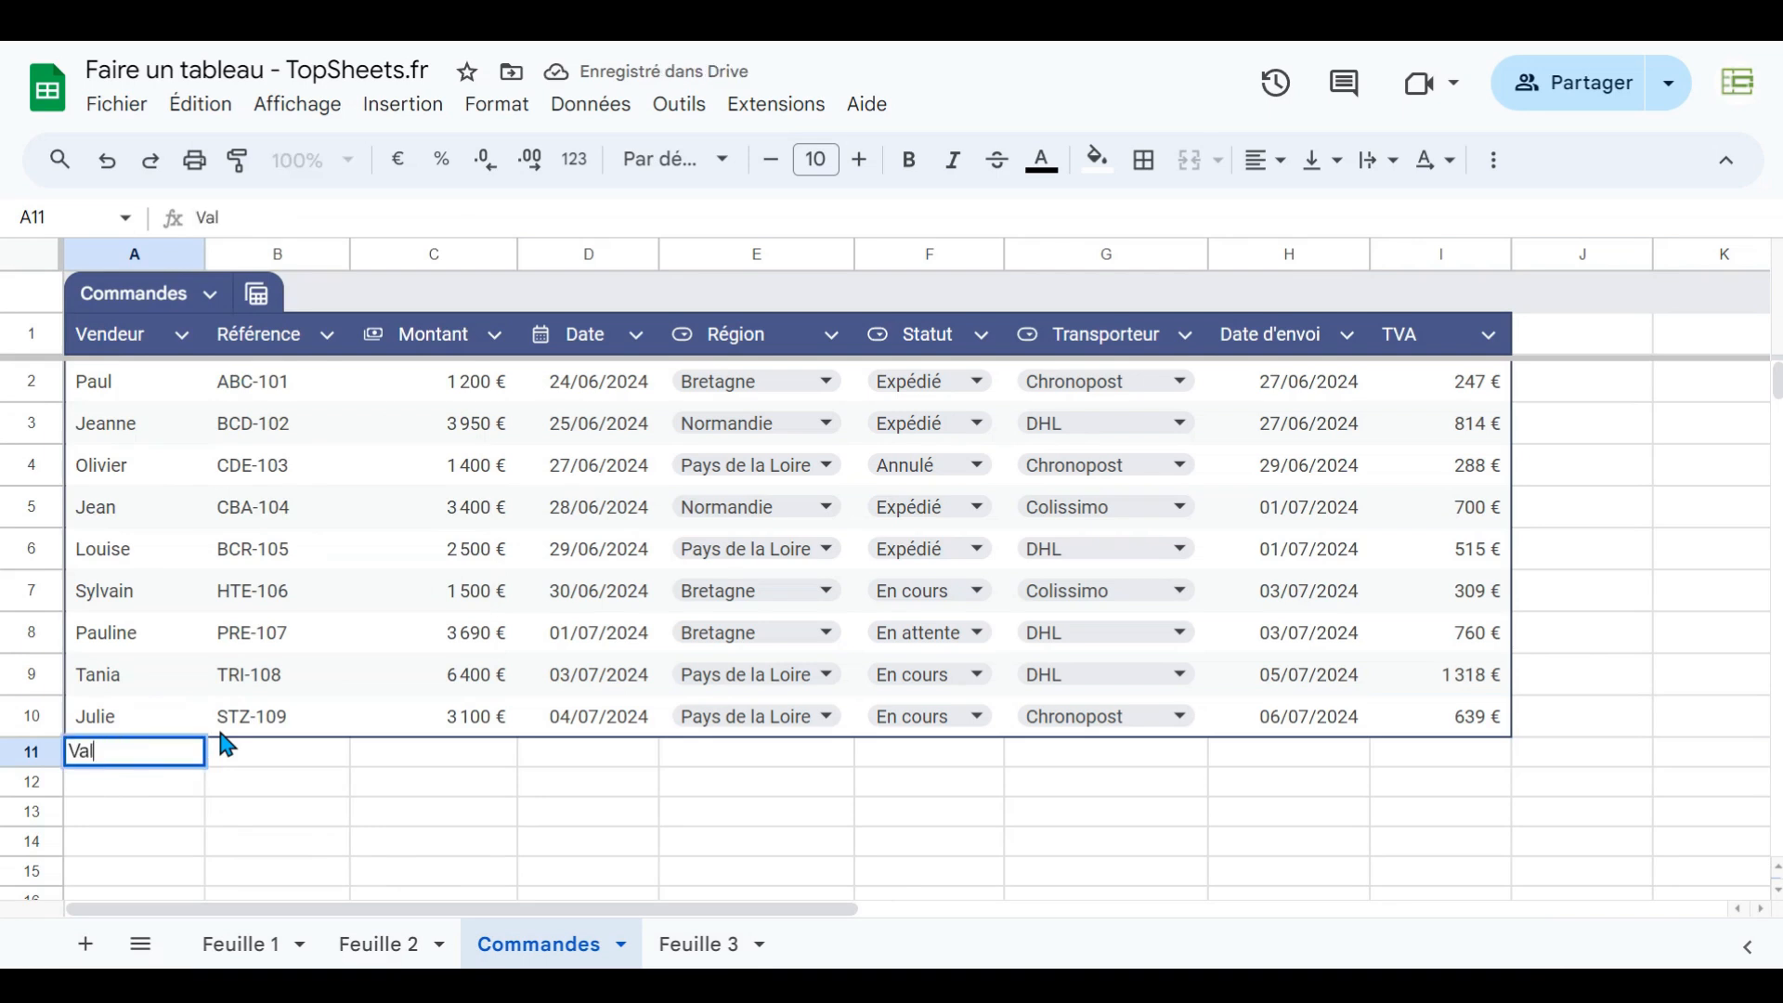
key("Return")
key("Up")
key("Right")
key("Right")
key("Right")
key("Right")
key("Right")
key("Right")
key("Right")
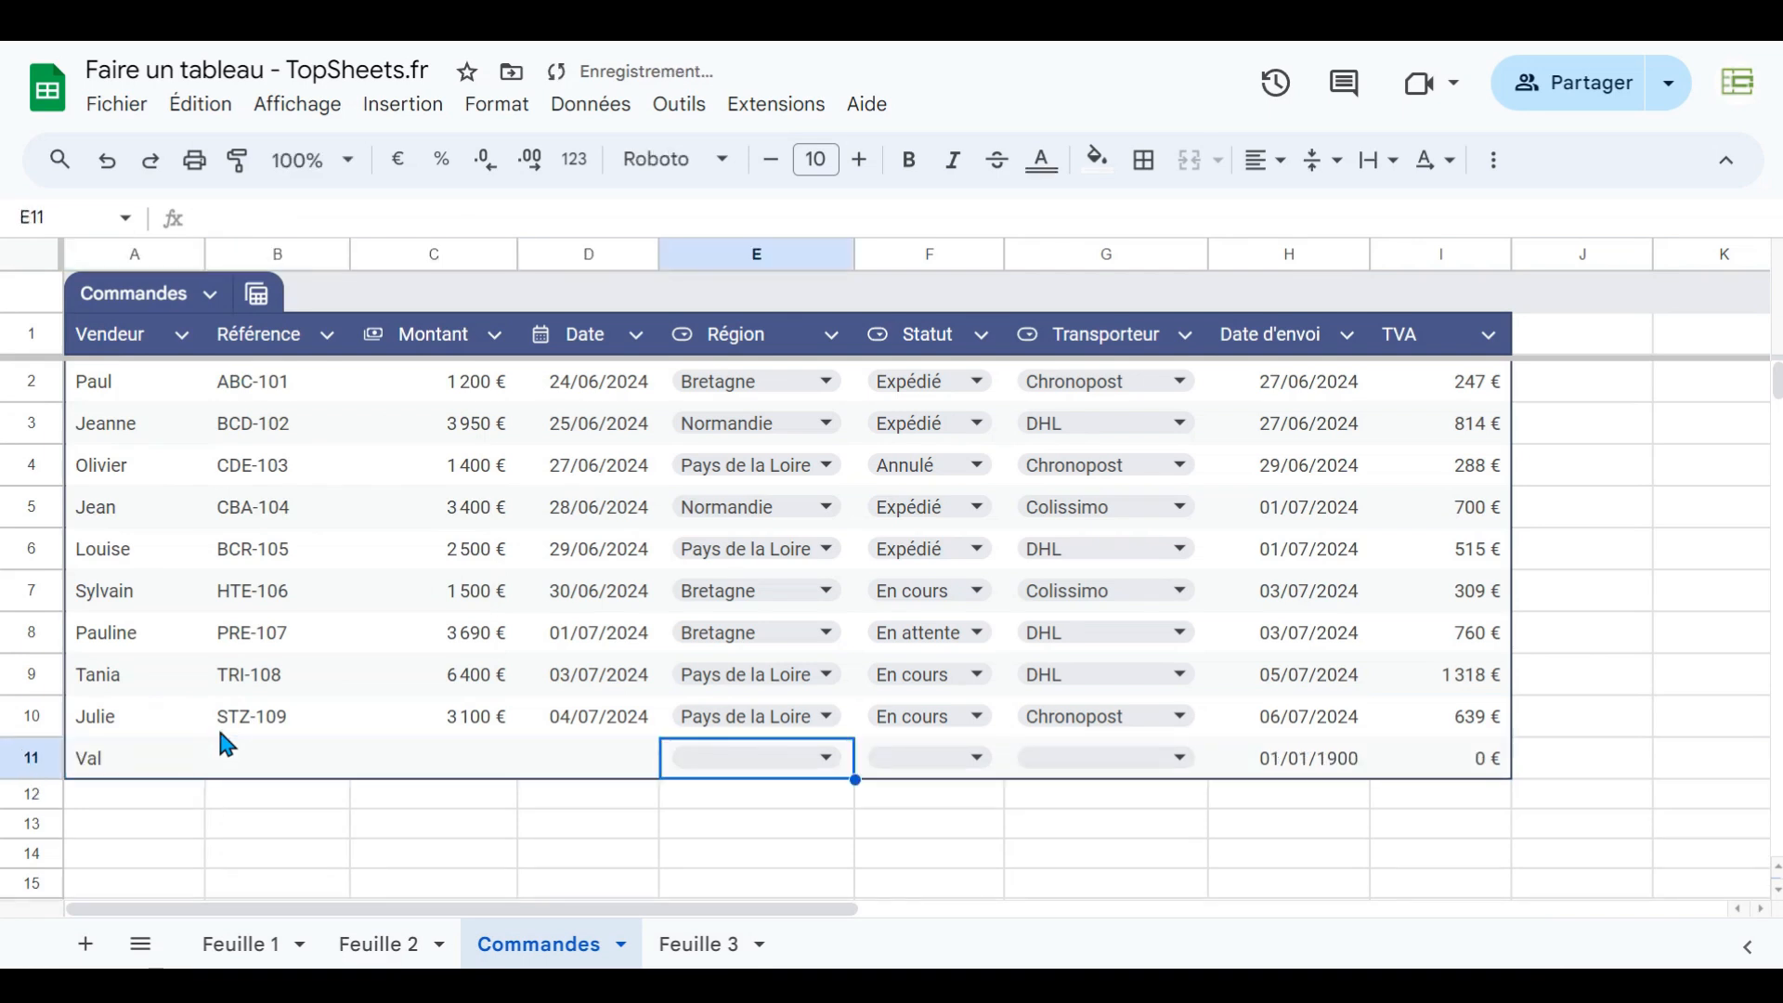
key("Left")
key("Left")
key("Left")
key("Left")
key("Left")
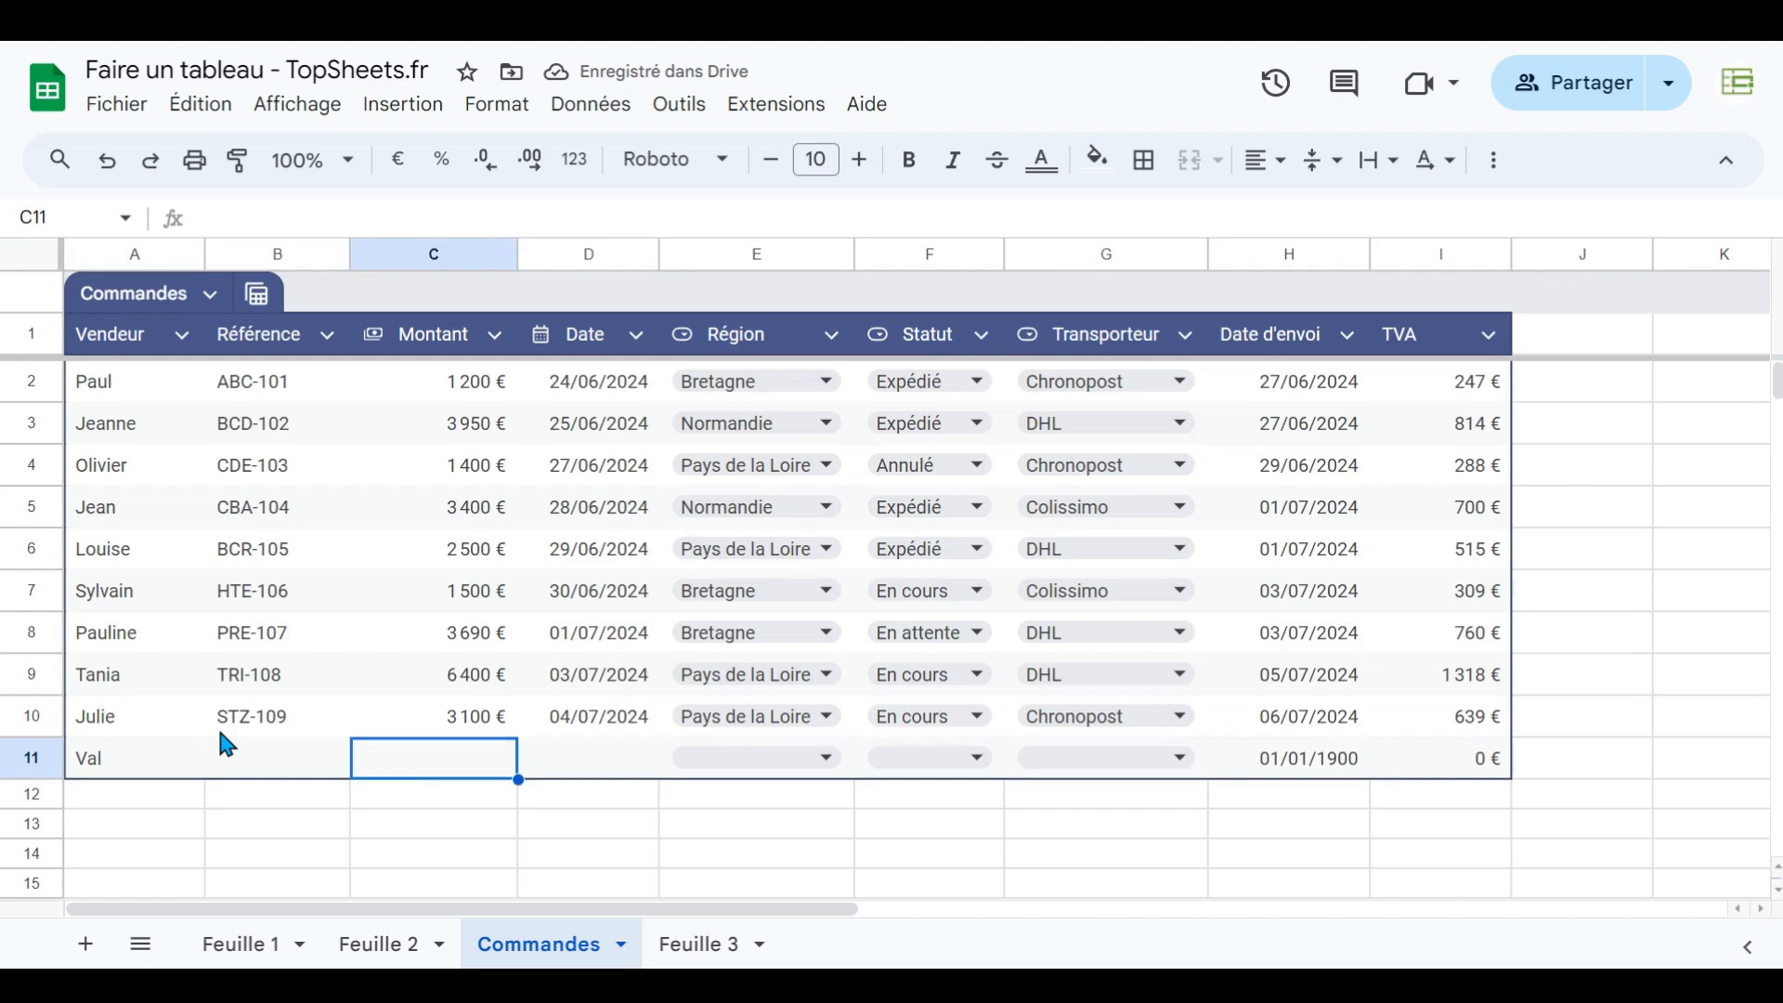
type("1 000")
key("Return")
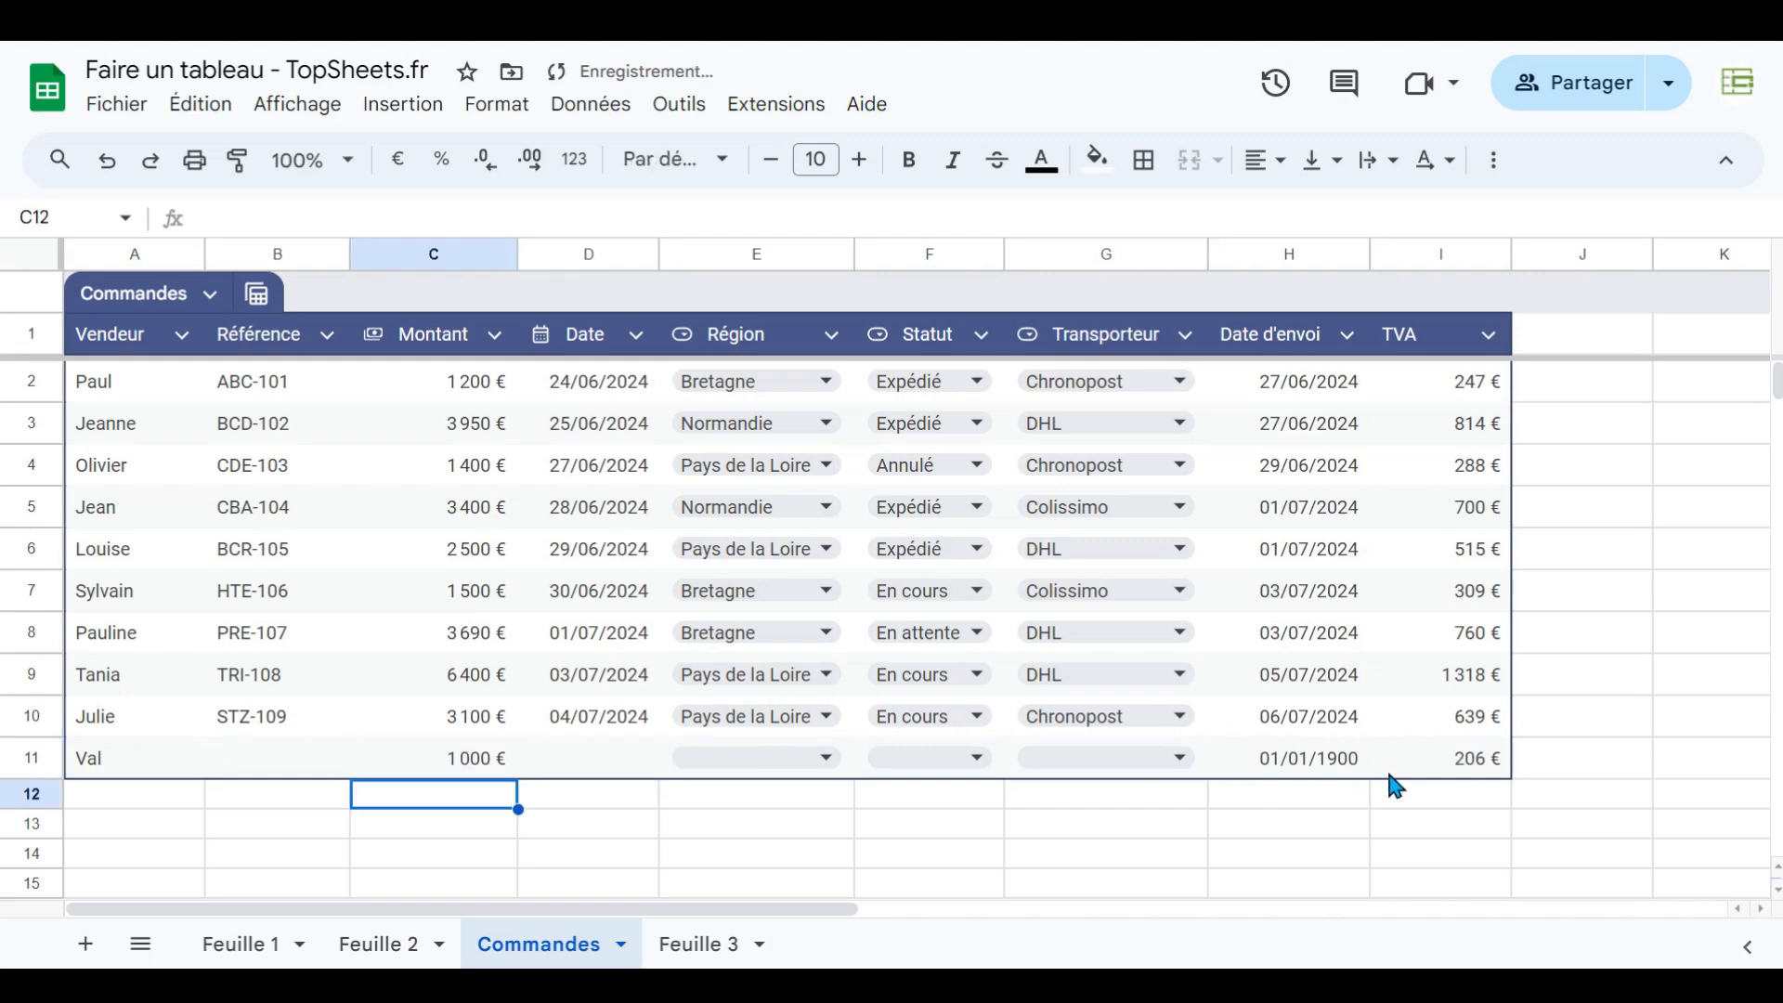
- Delete the newly added row 11 from the table
left_click(1447, 770)
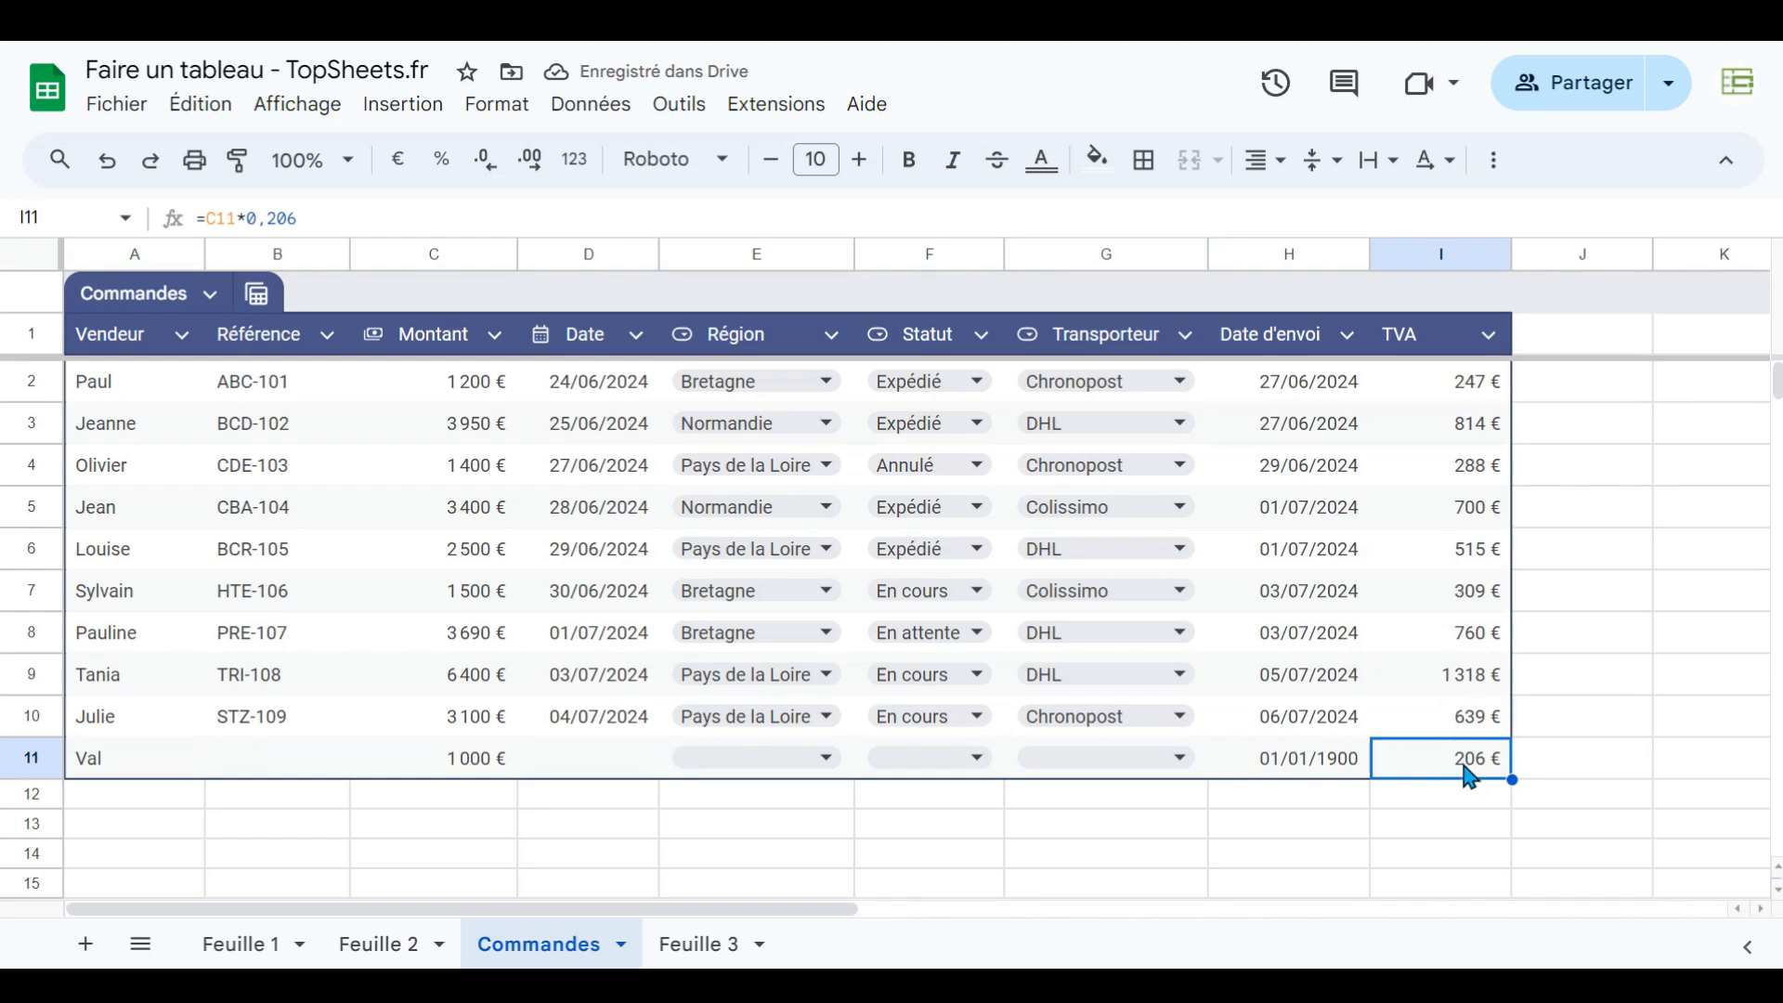
right_click(31, 758)
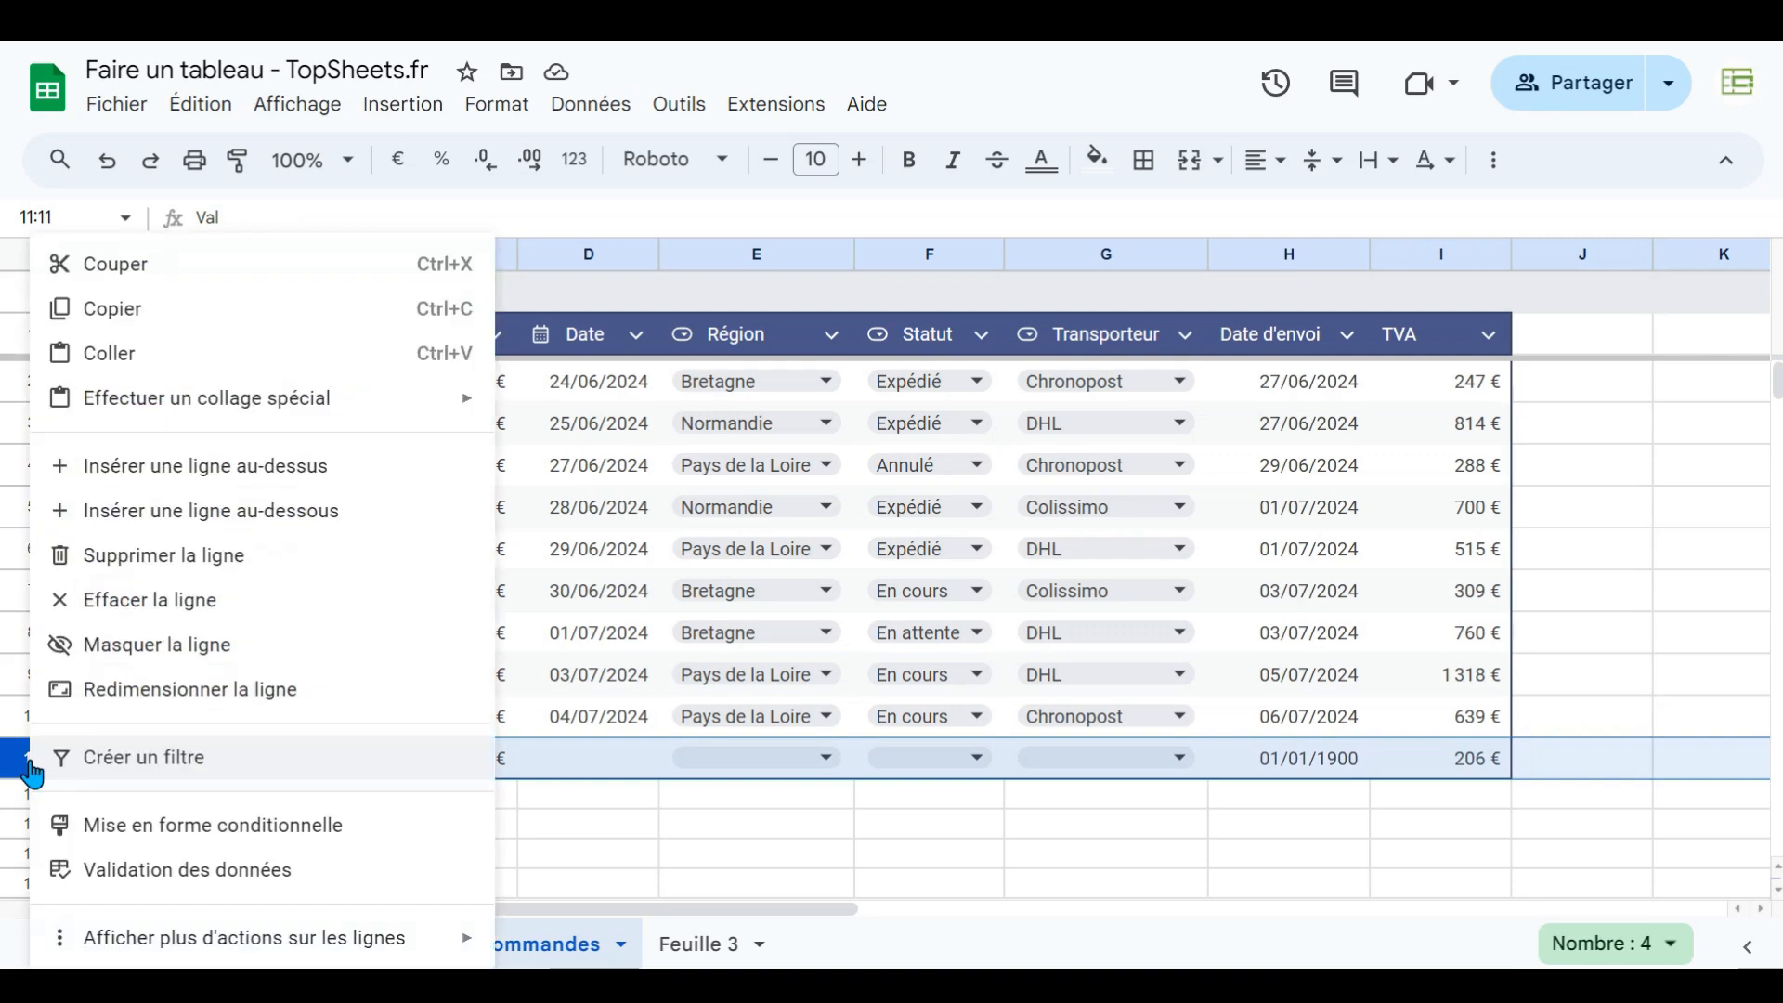
left_click(130, 568)
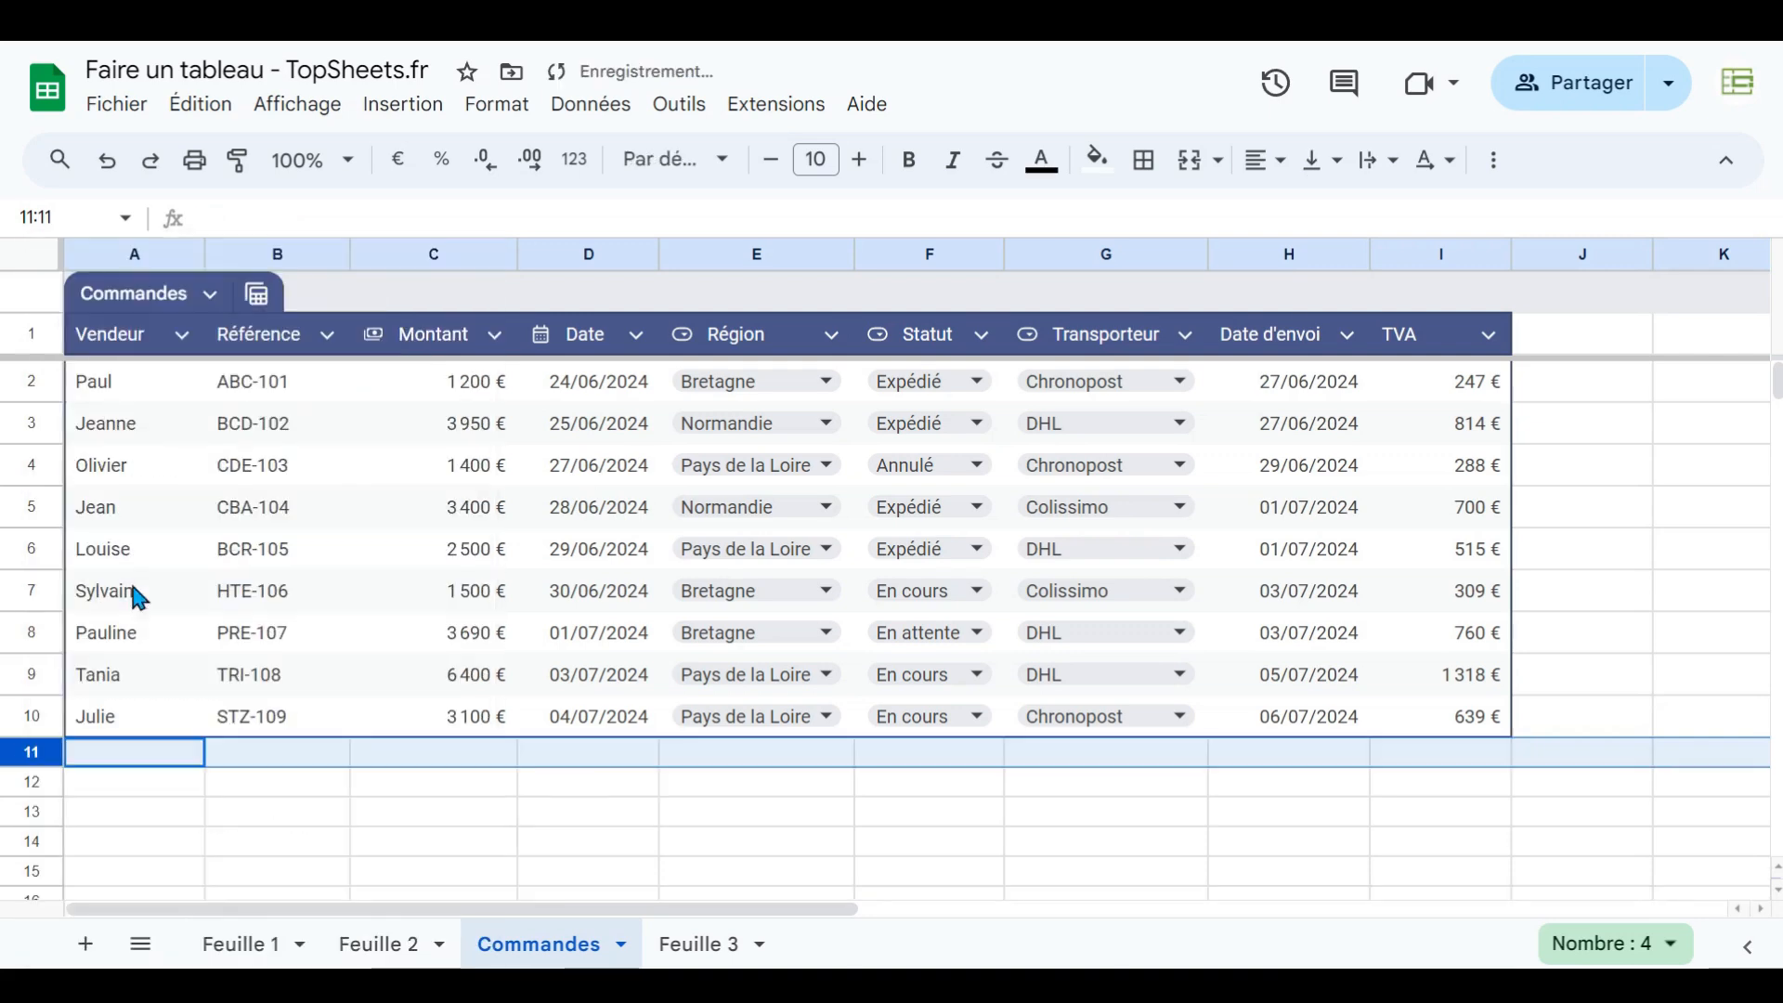
- Add a new table column headed ARRAYFORMULA in J1
left_click(1445, 339)
left_click(1542, 339)
type("A")
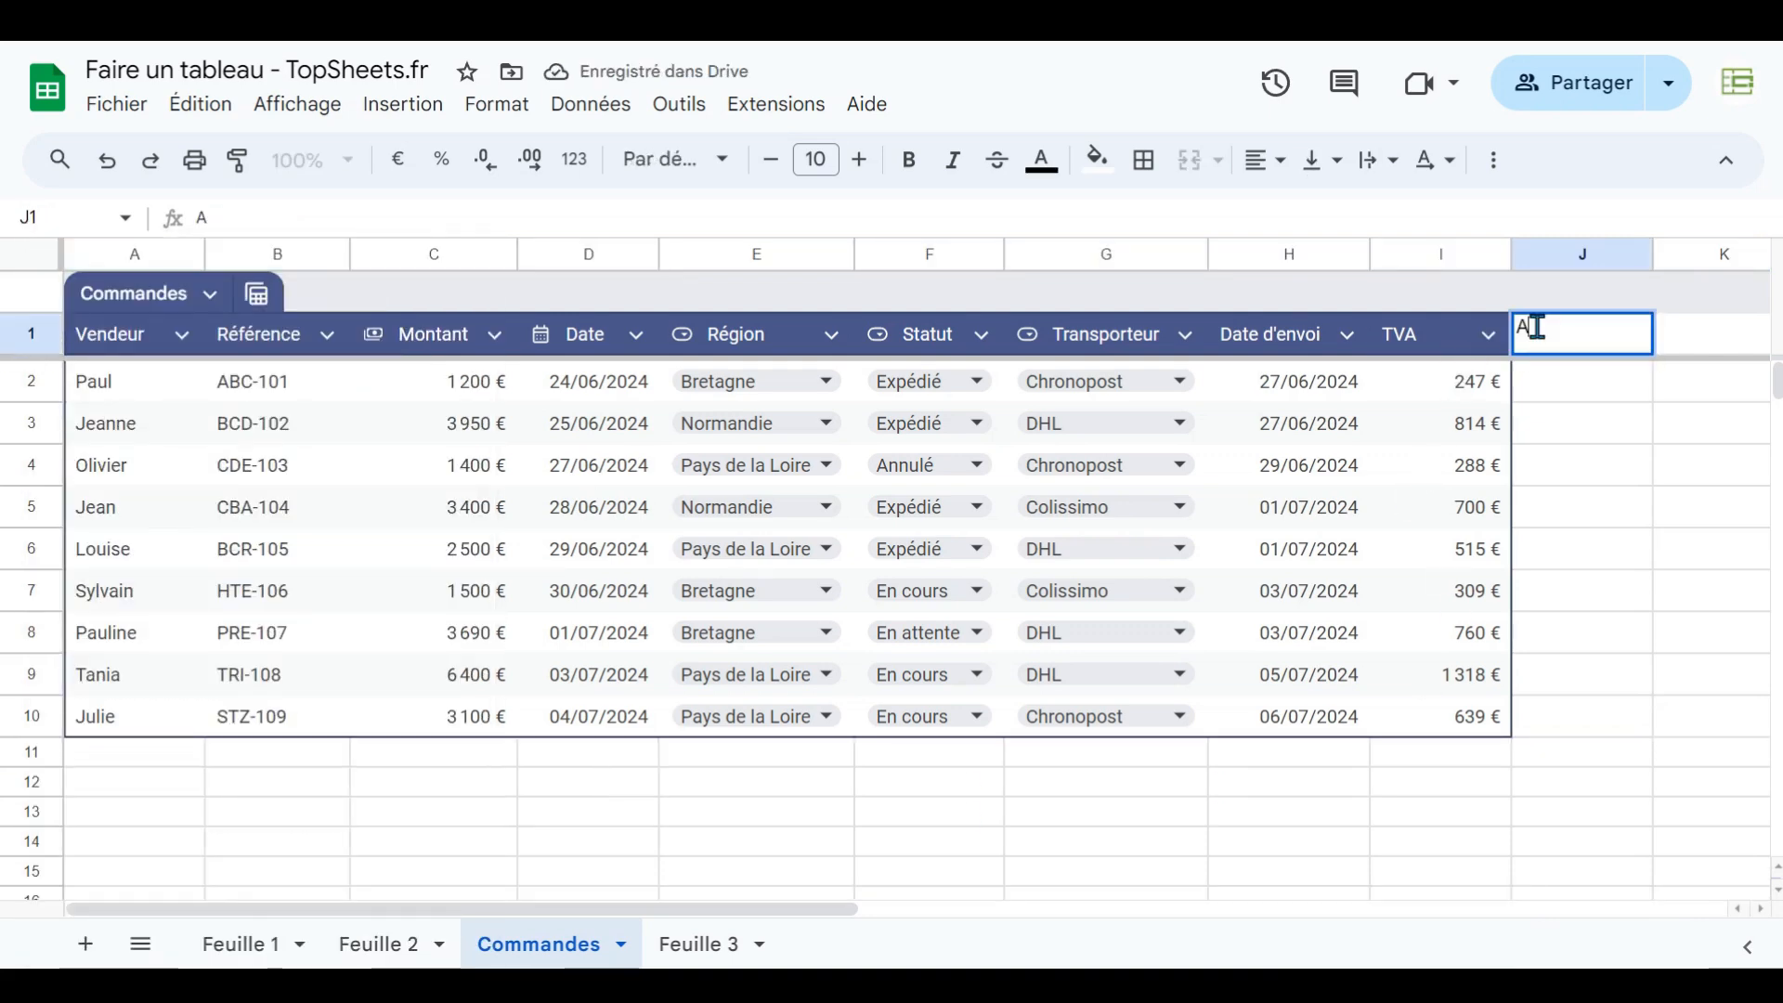
type("RRAYFORMULA")
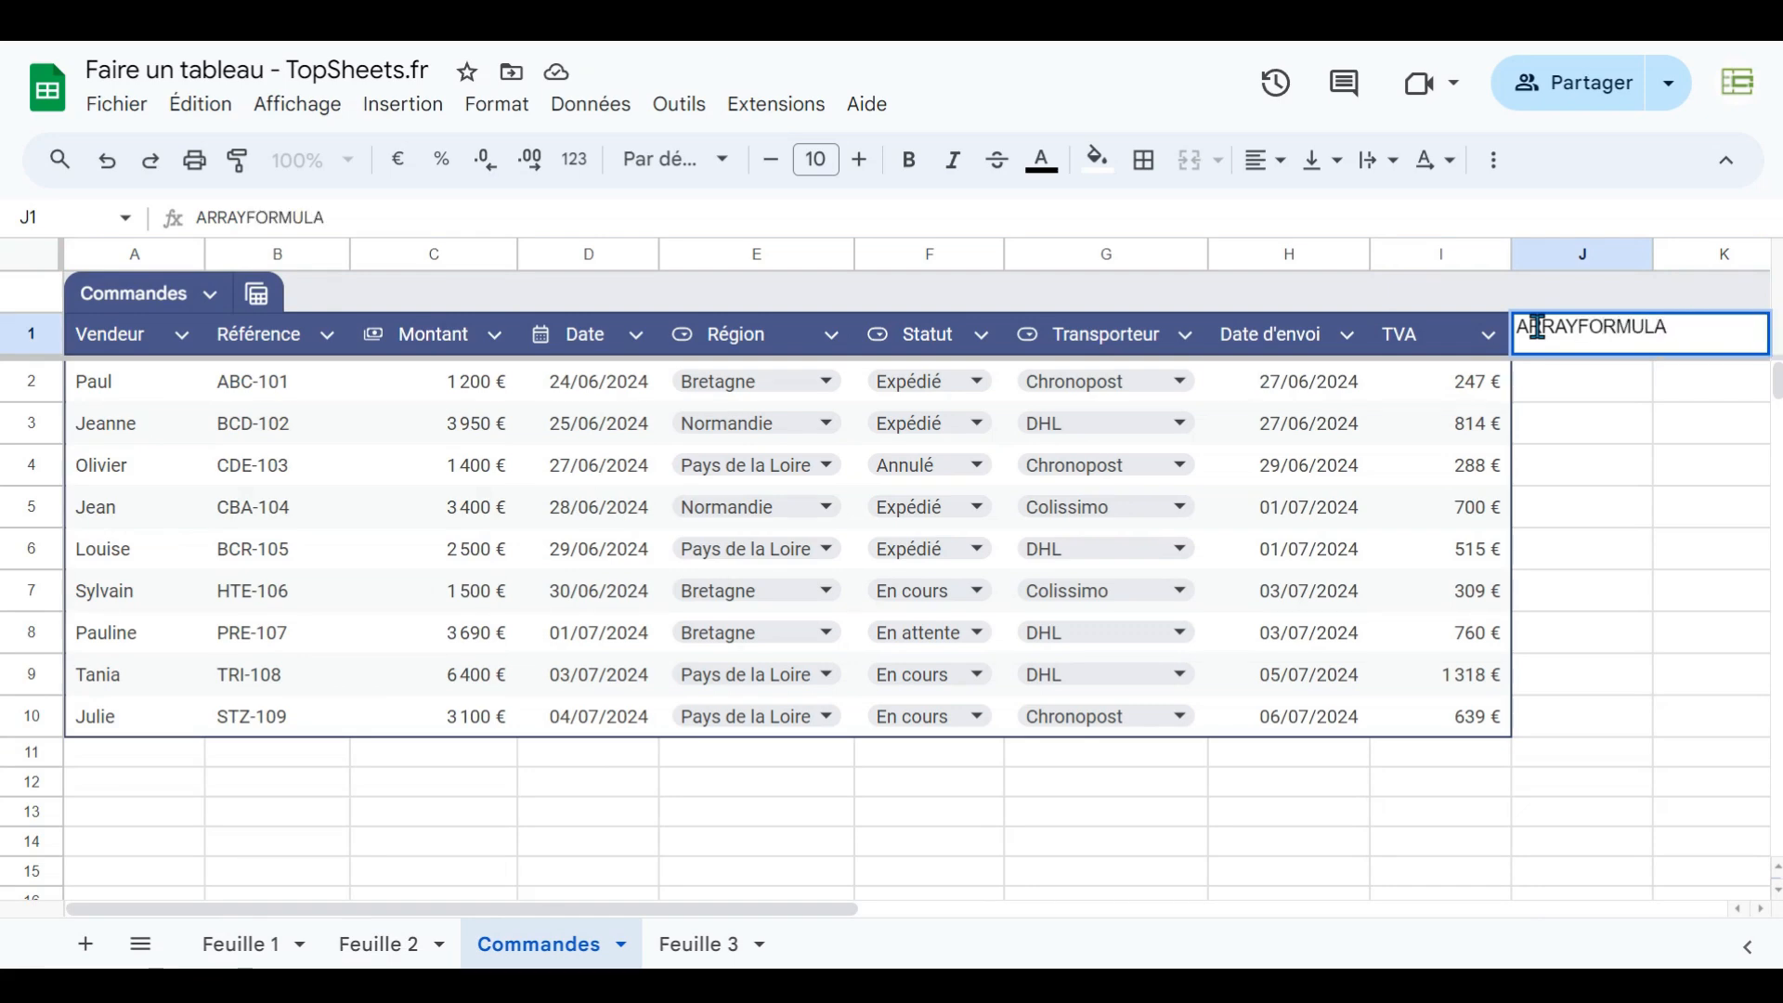
key("Return")
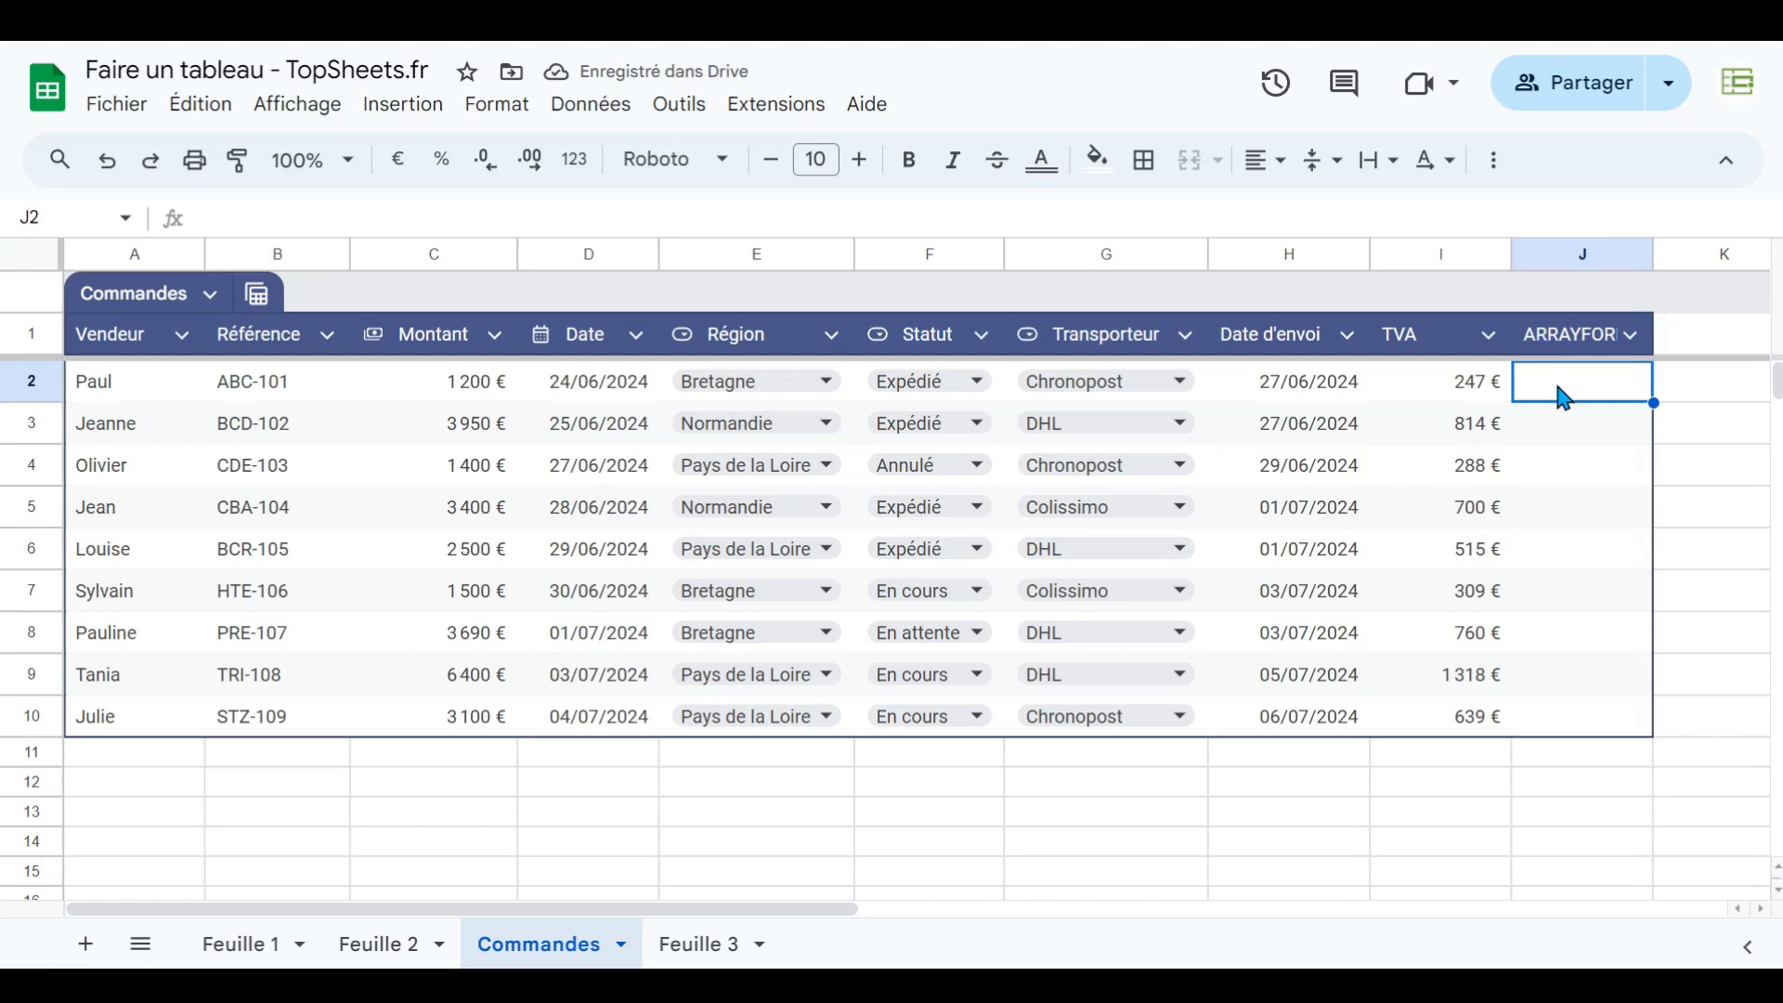
- Enter in J2 a formula multiplying Commandes[Montant] by 0,206 and dismiss the autofill suggestion
type("=")
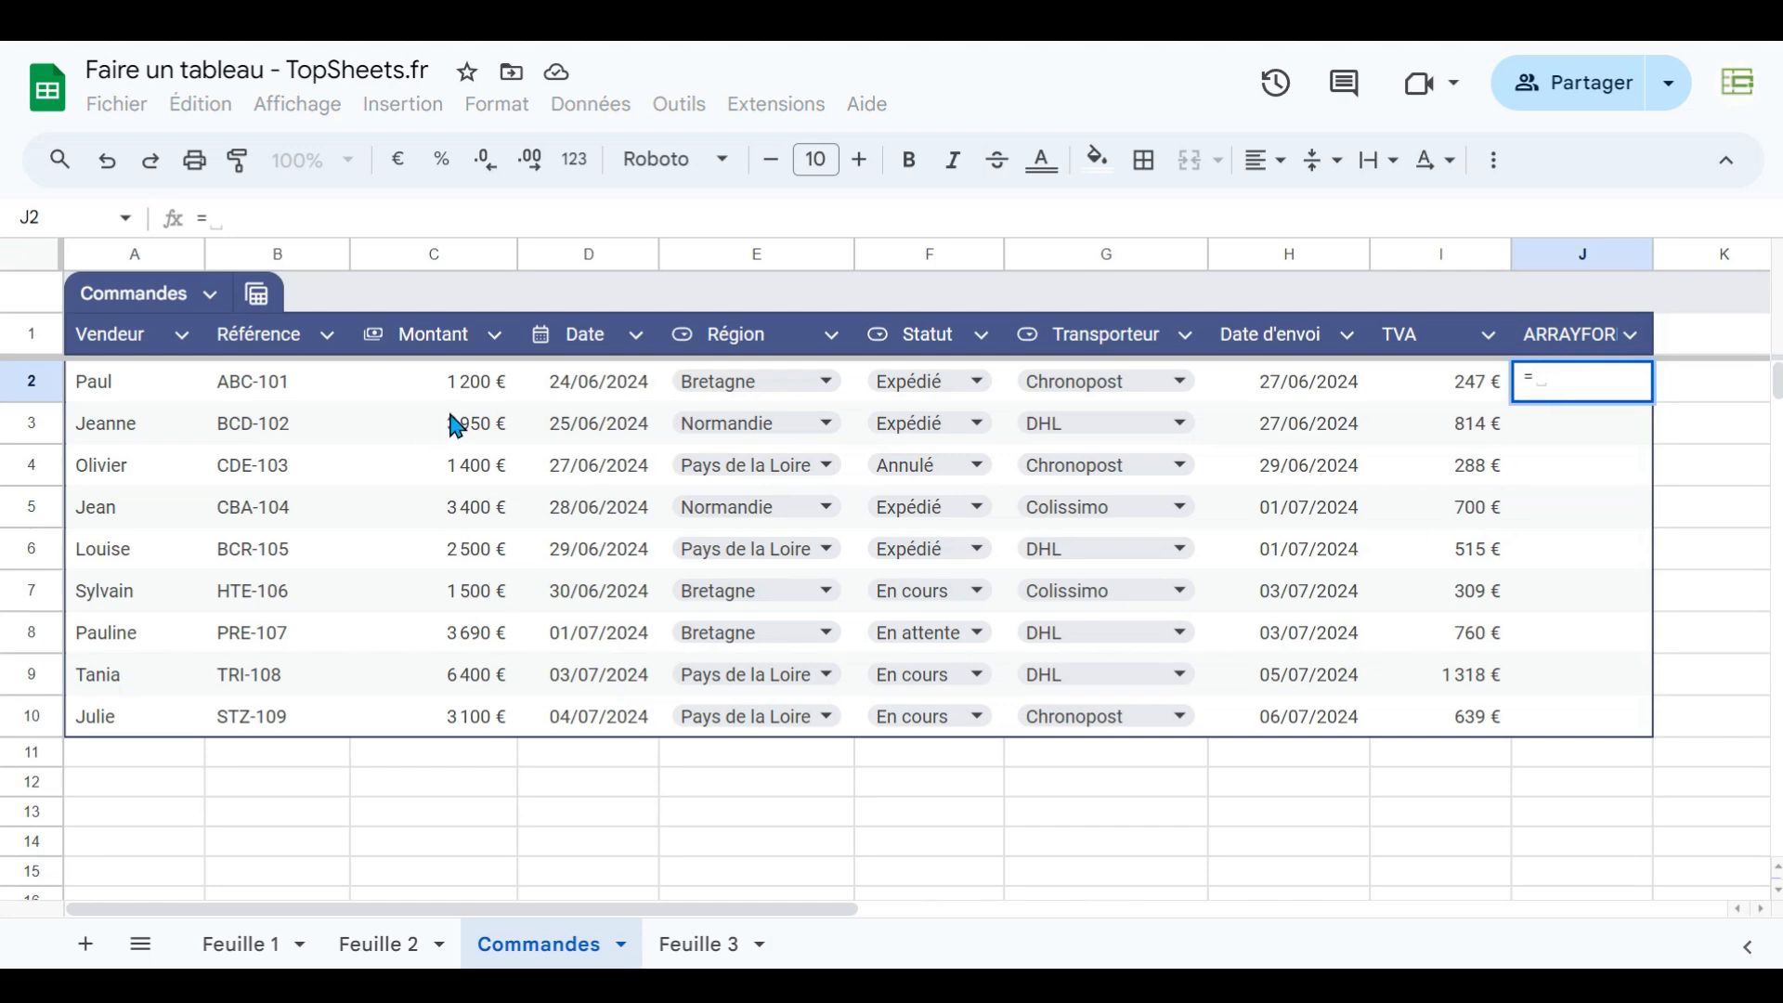
left_click_drag(455, 382, 450, 720)
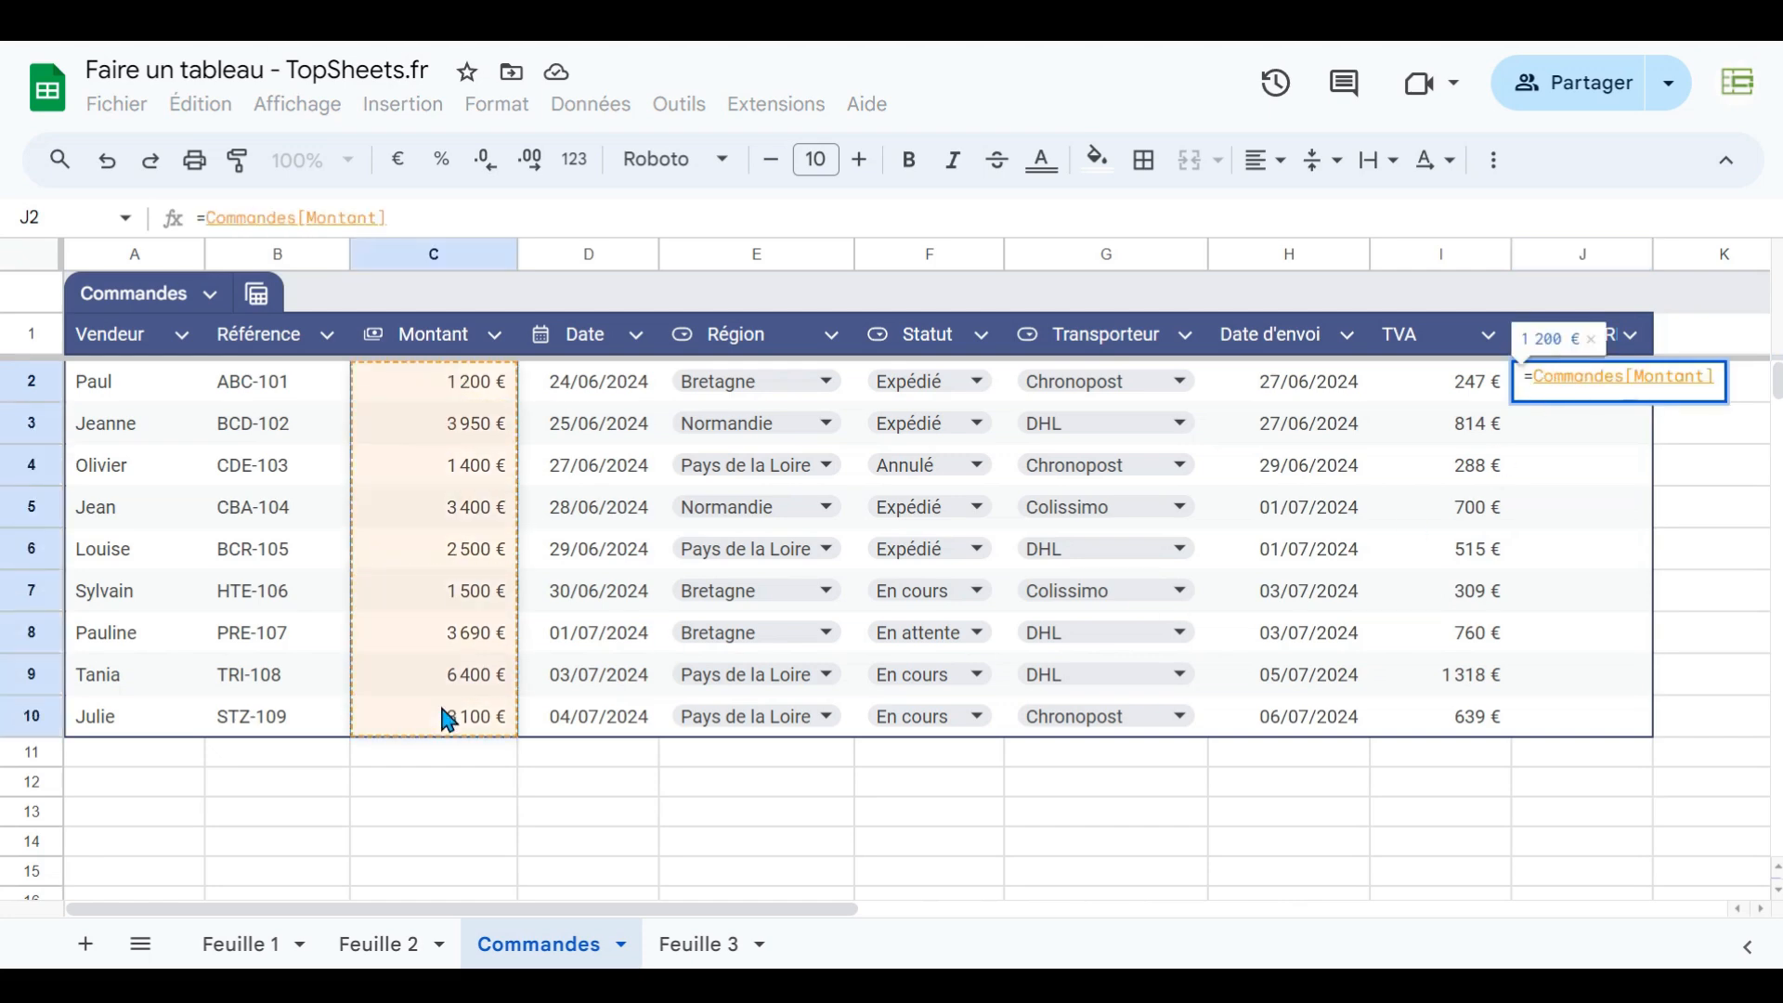
type("*")
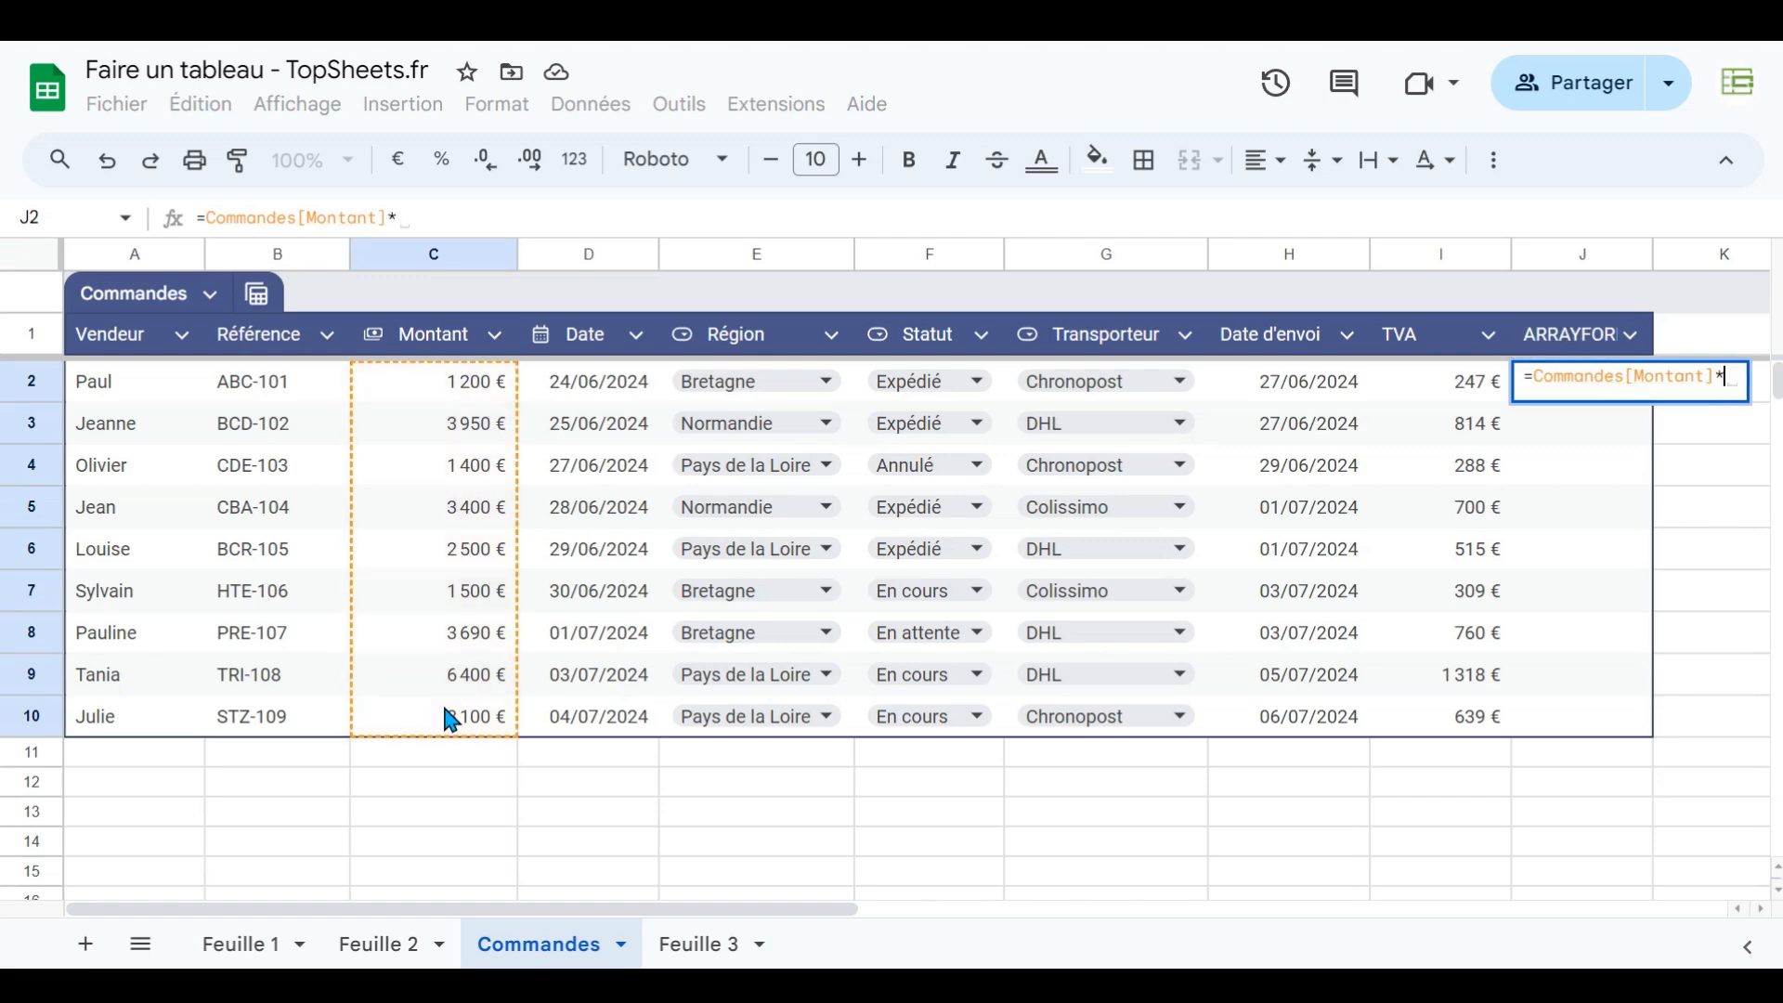
type("0,206")
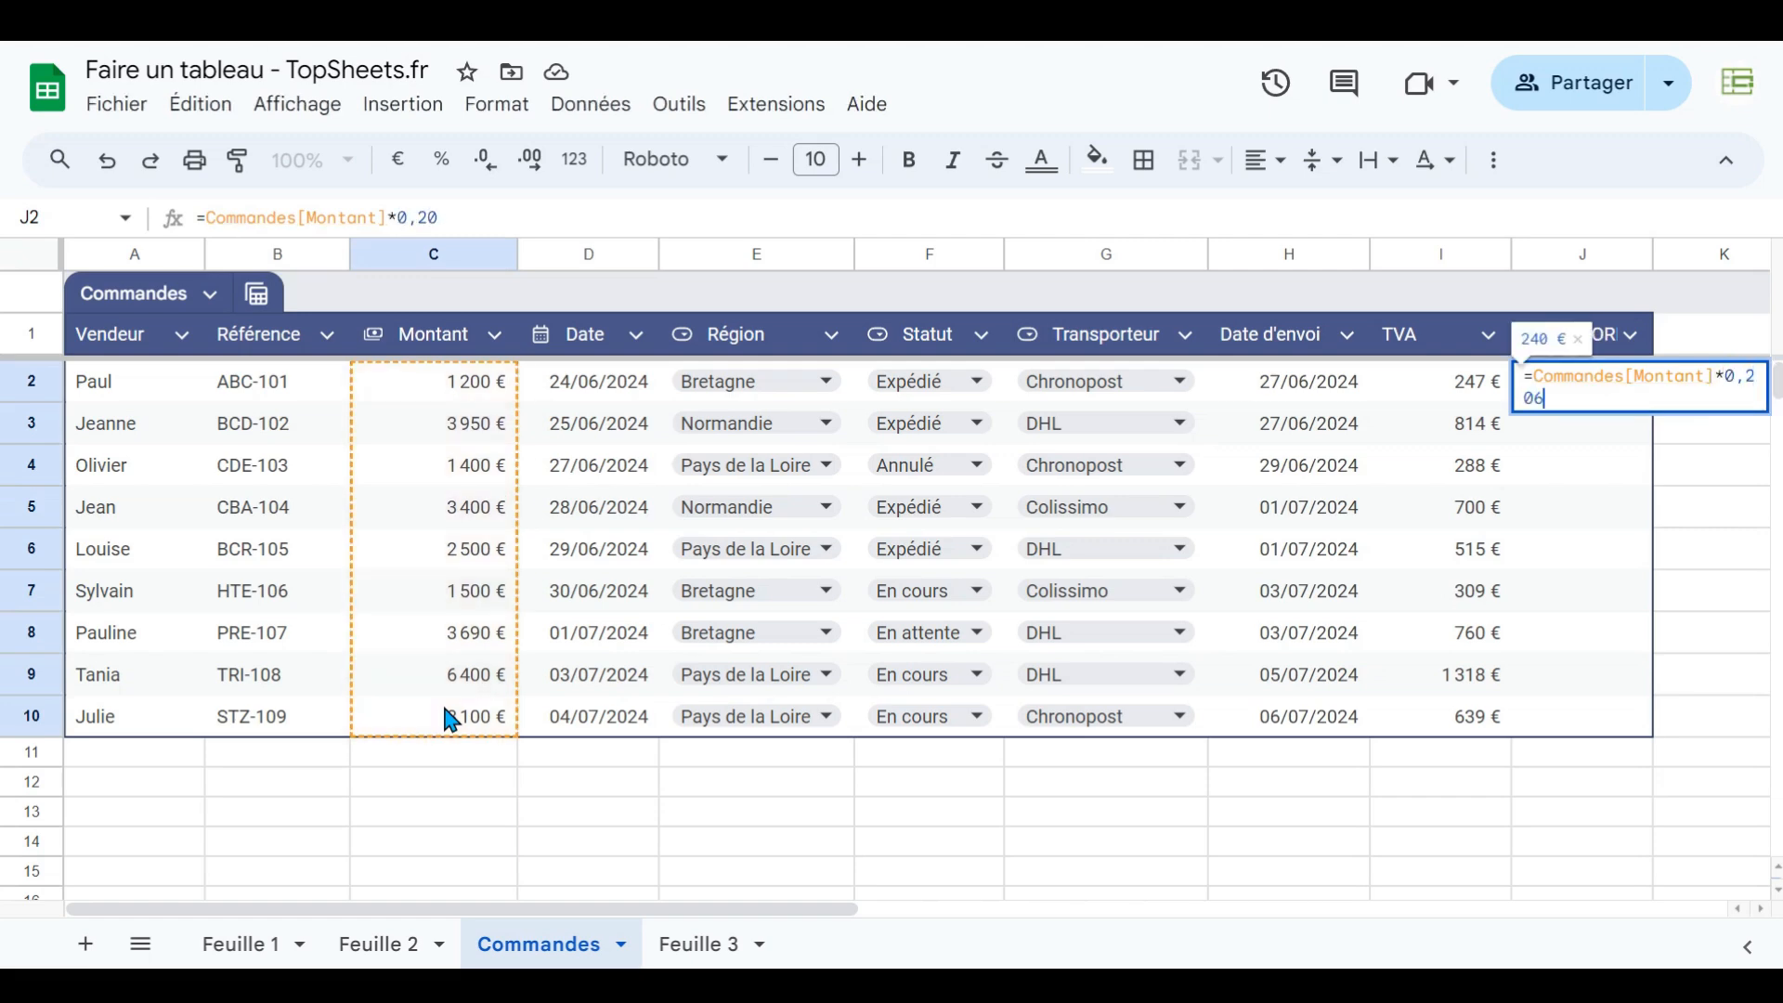
key("Return")
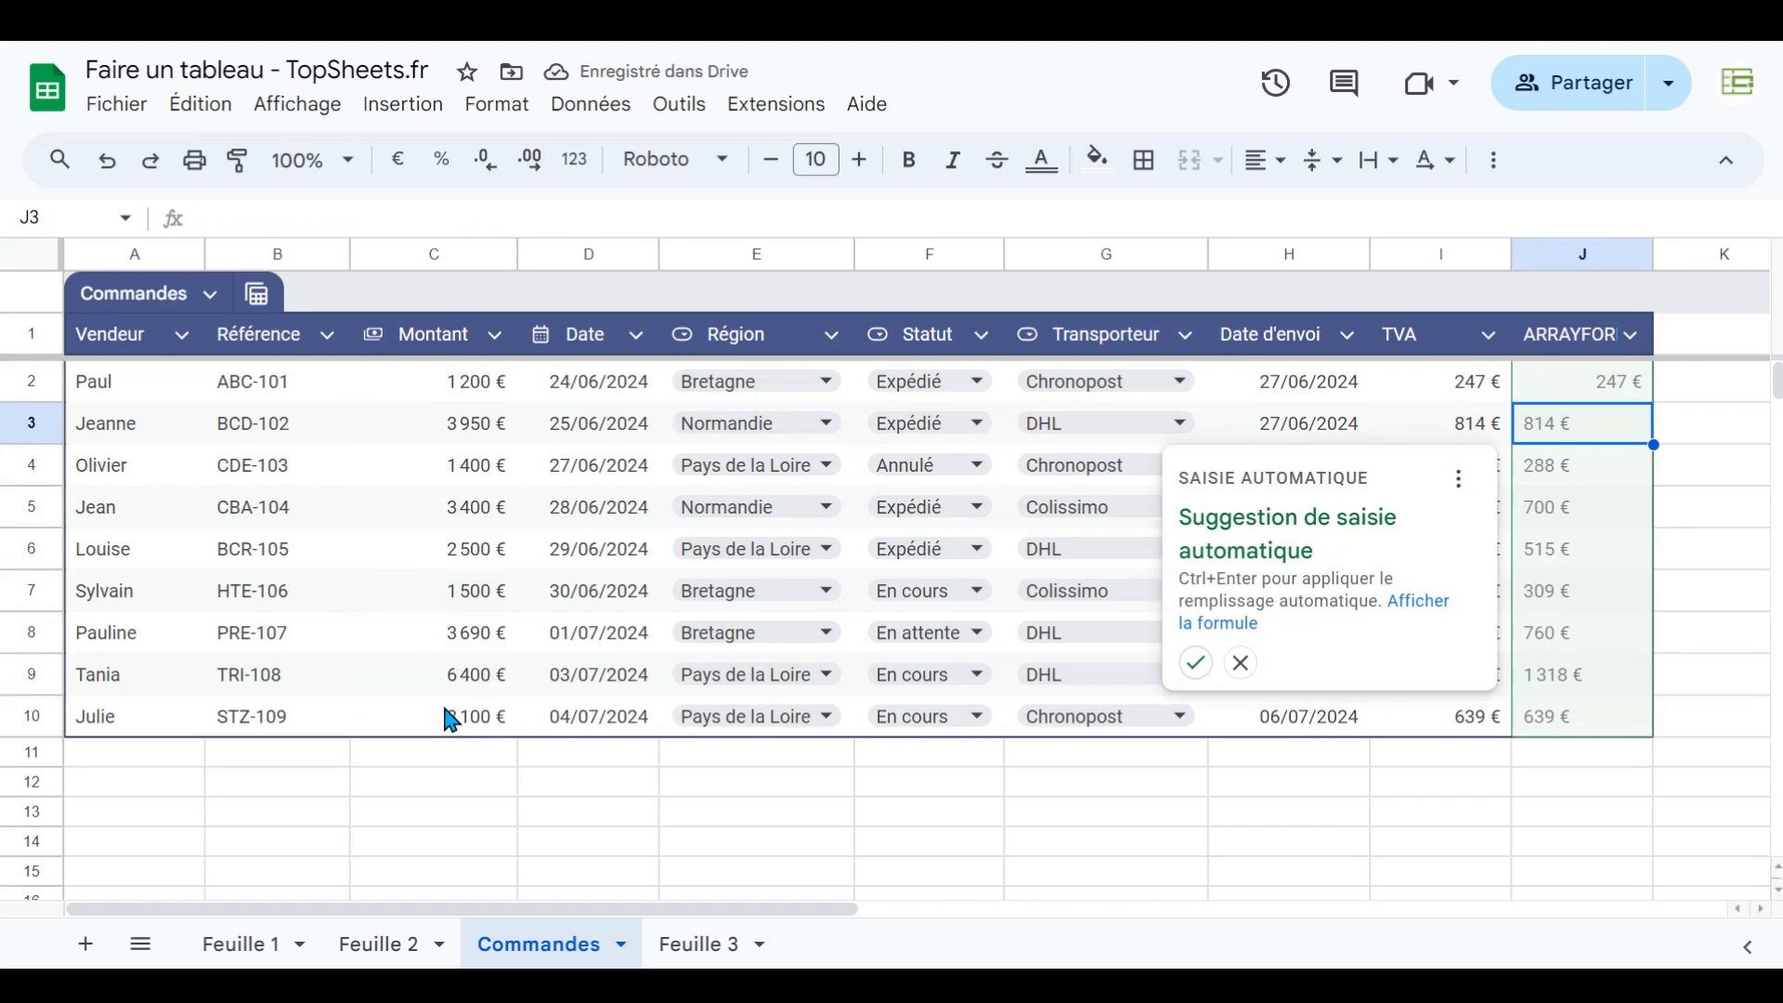
key("Escape")
- Compare the formula in J2 with the TVA formula in I2
key("Up")
key("Return")
key("Up")
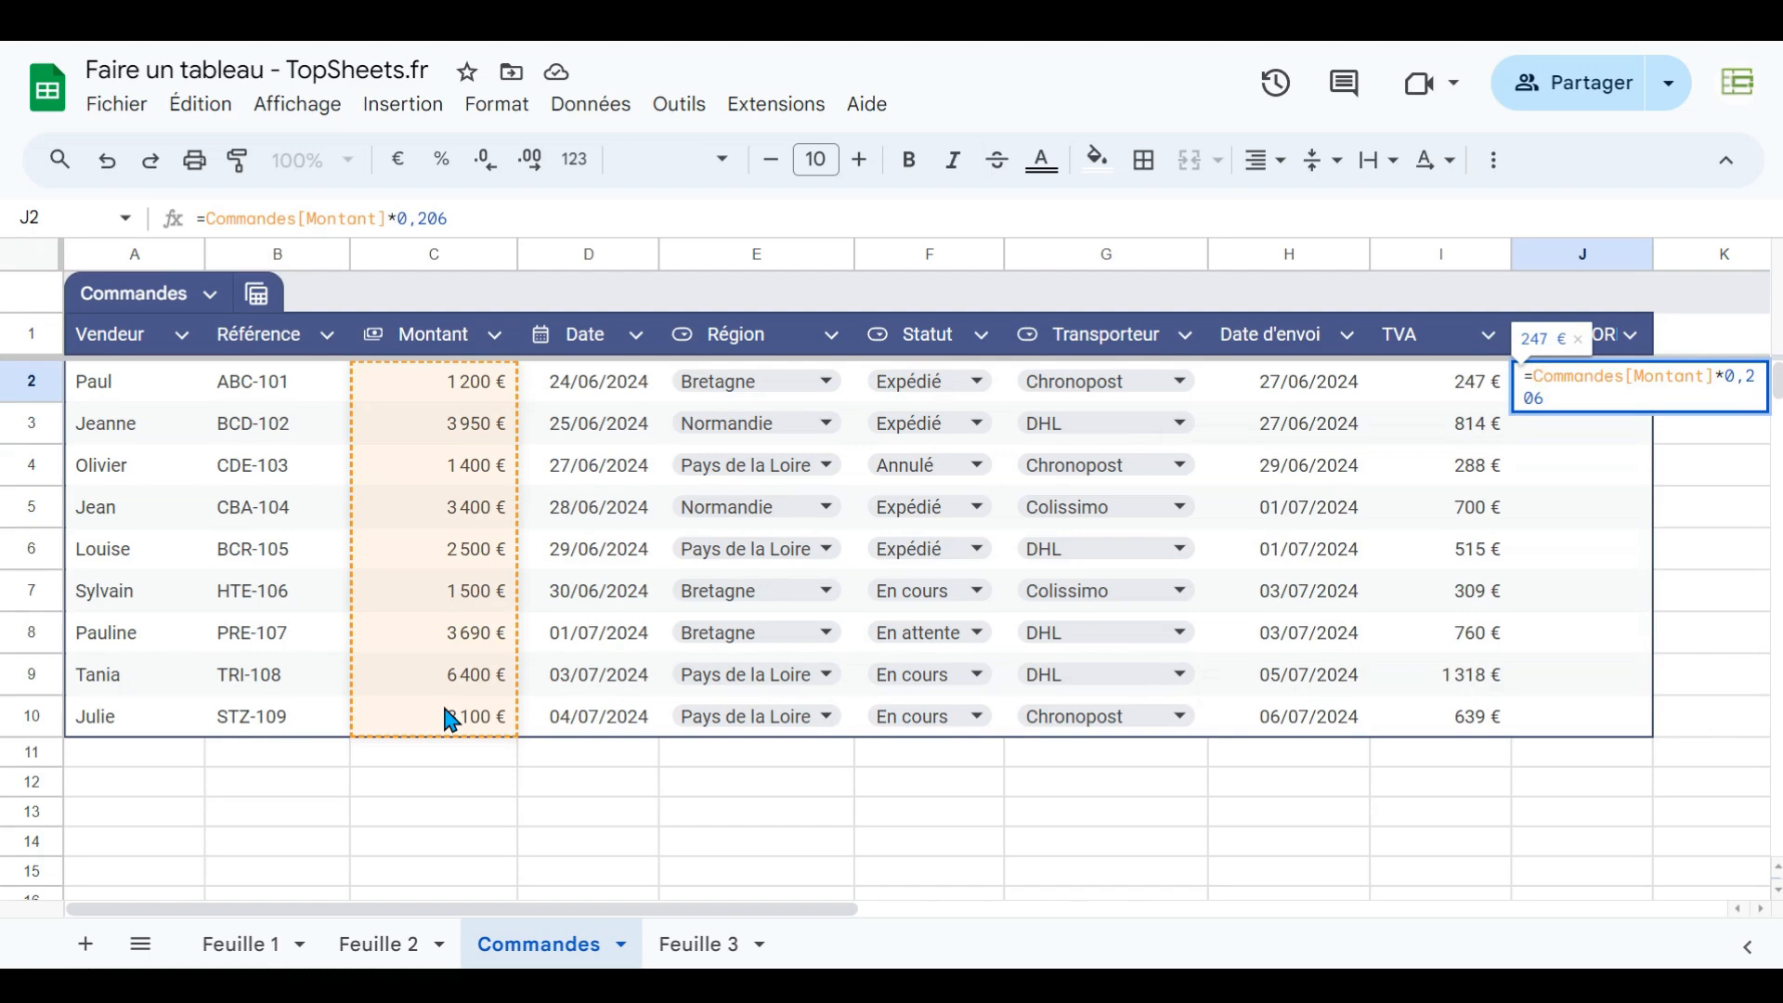
key("shift+Tab")
key("Tab")
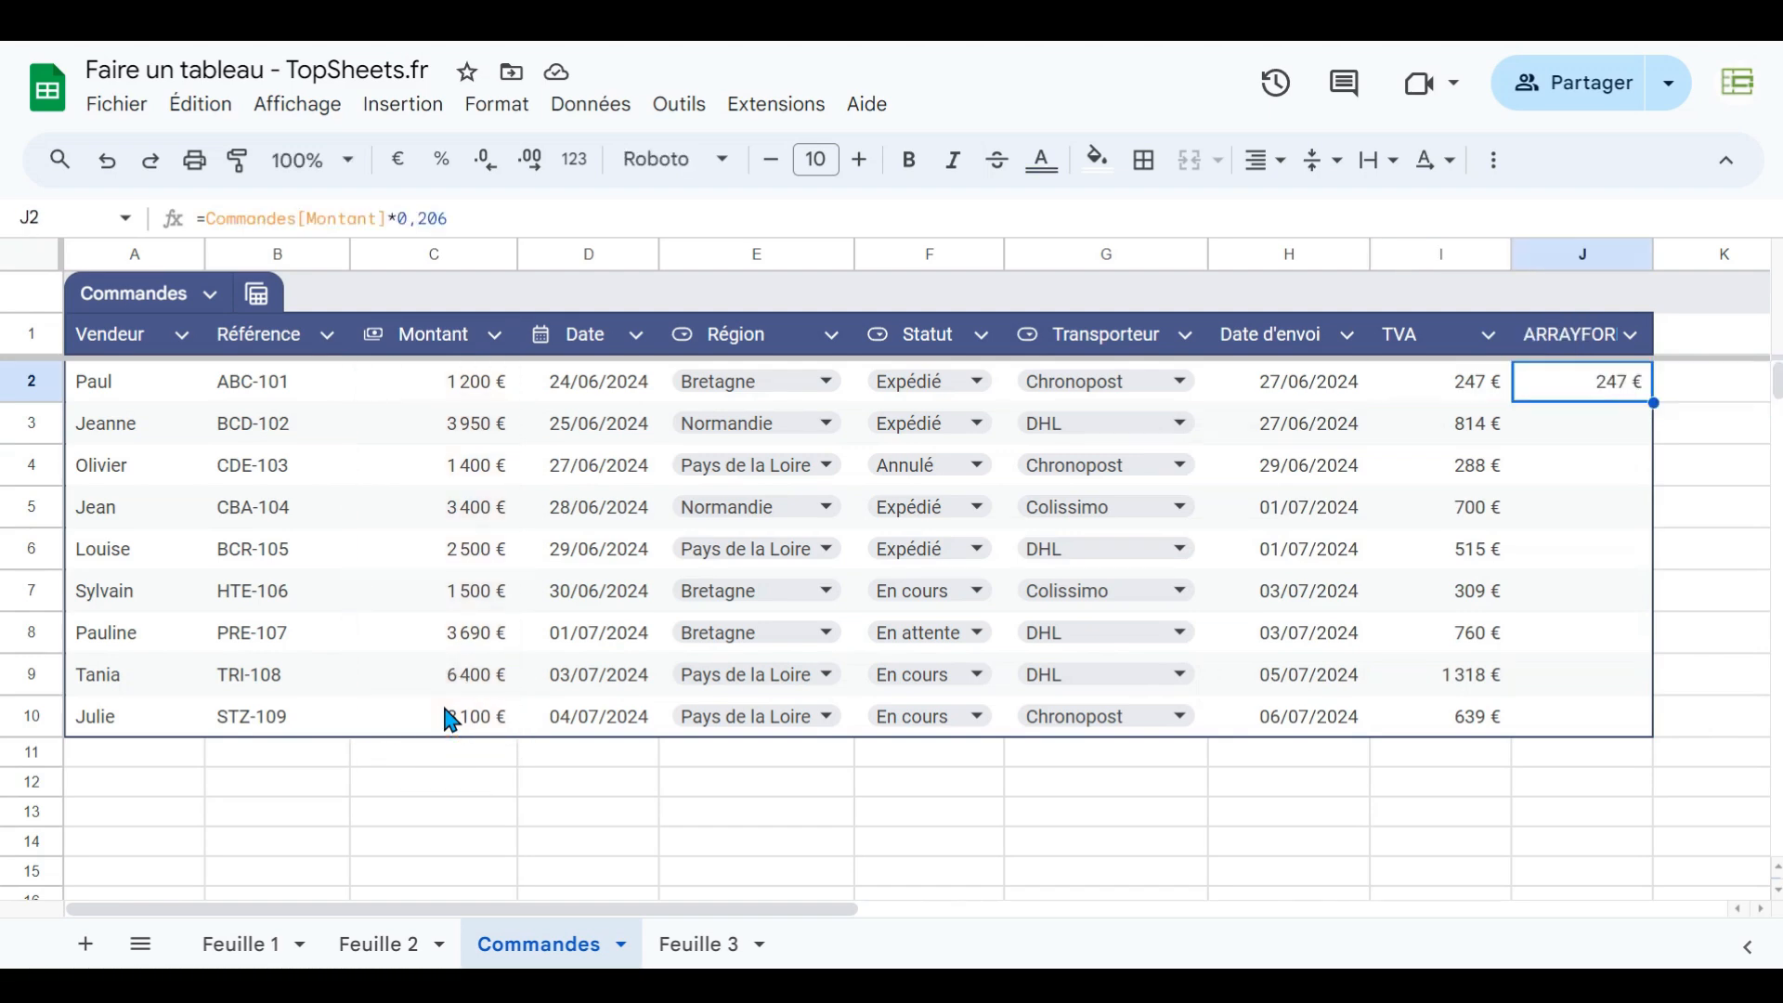
key("Down")
key("Down")
key("Down")
key("Up")
key("Up")
key("Up")
key("Return")
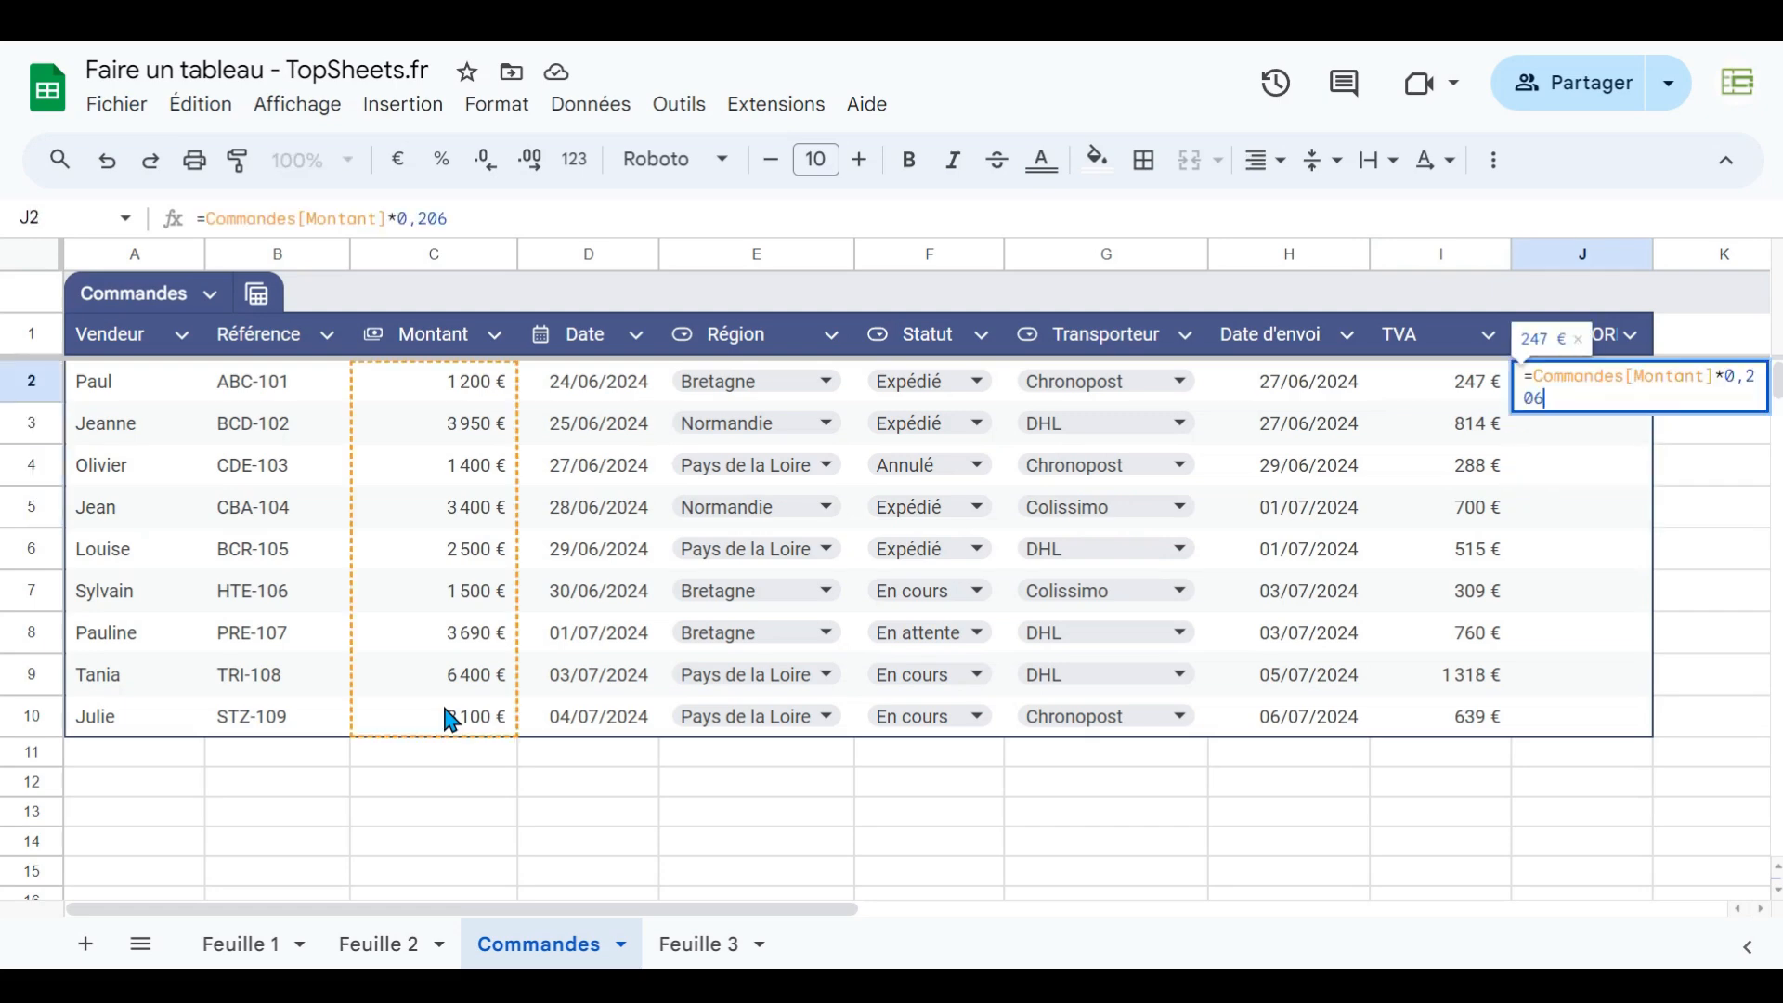
key("Escape")
key("Left")
key("Return")
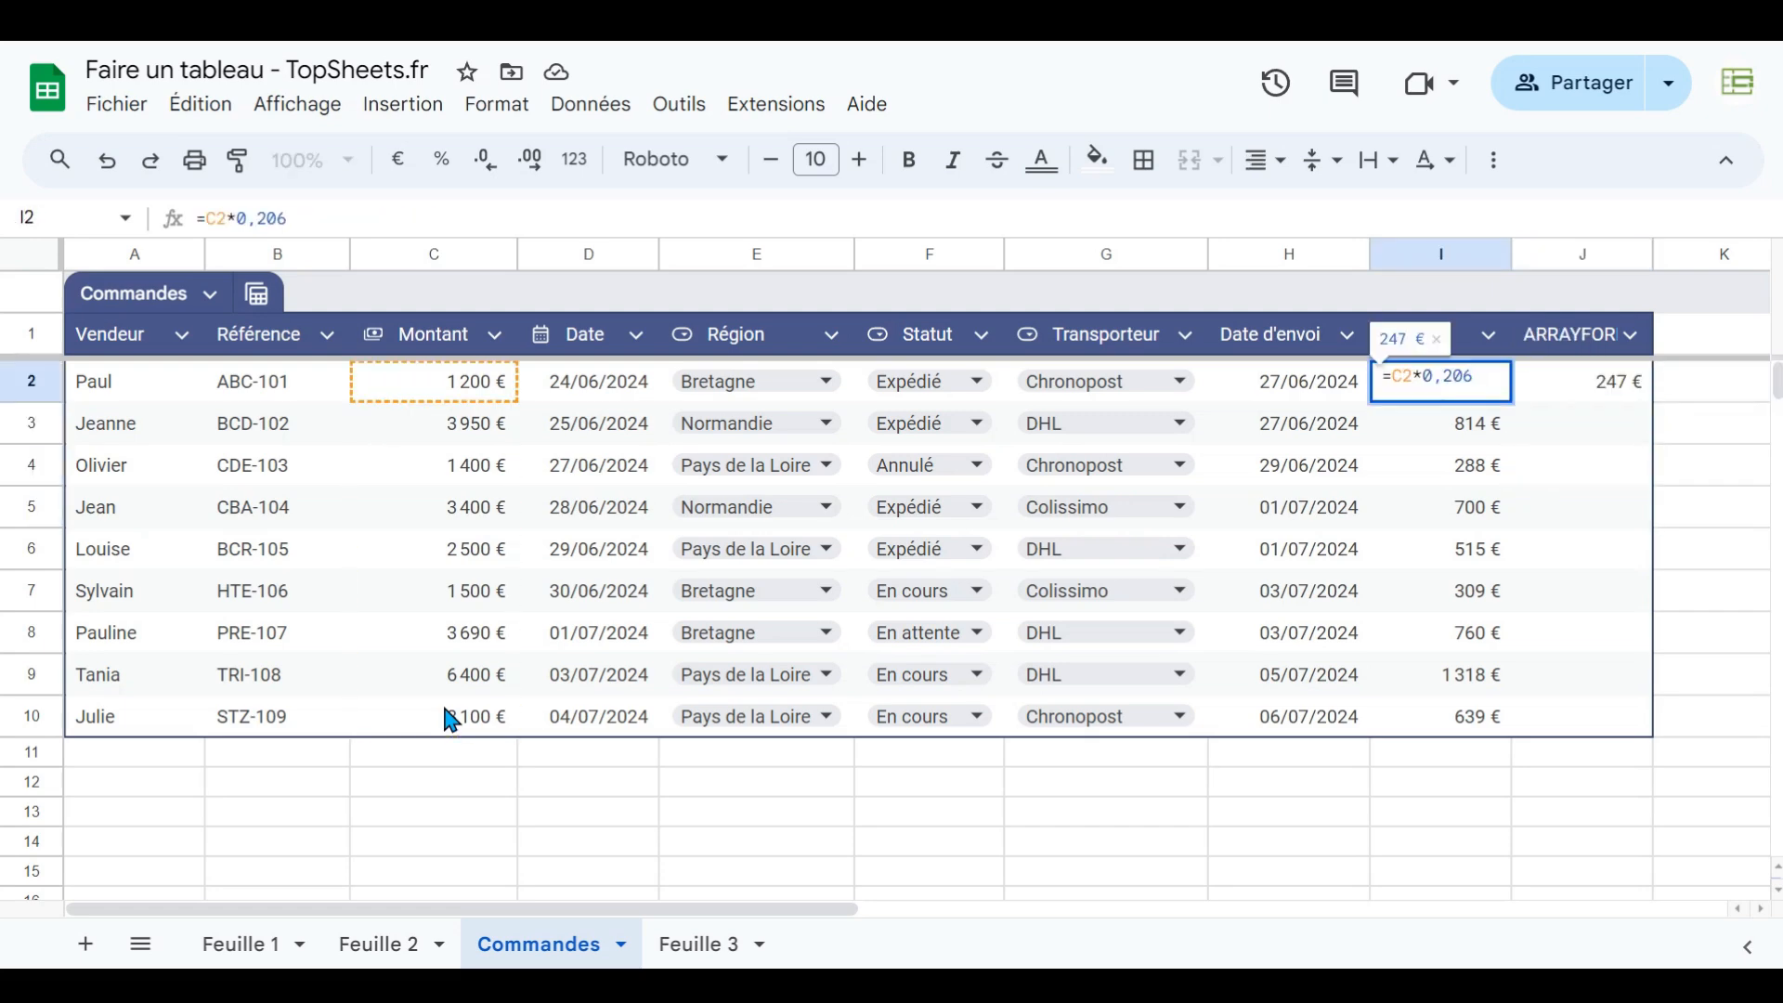
key("Escape")
- Convert the J2 formula into =ArrayFormula(Commandes[Montant]*0,206) so it fills the whole column
key("Right")
key("Return")
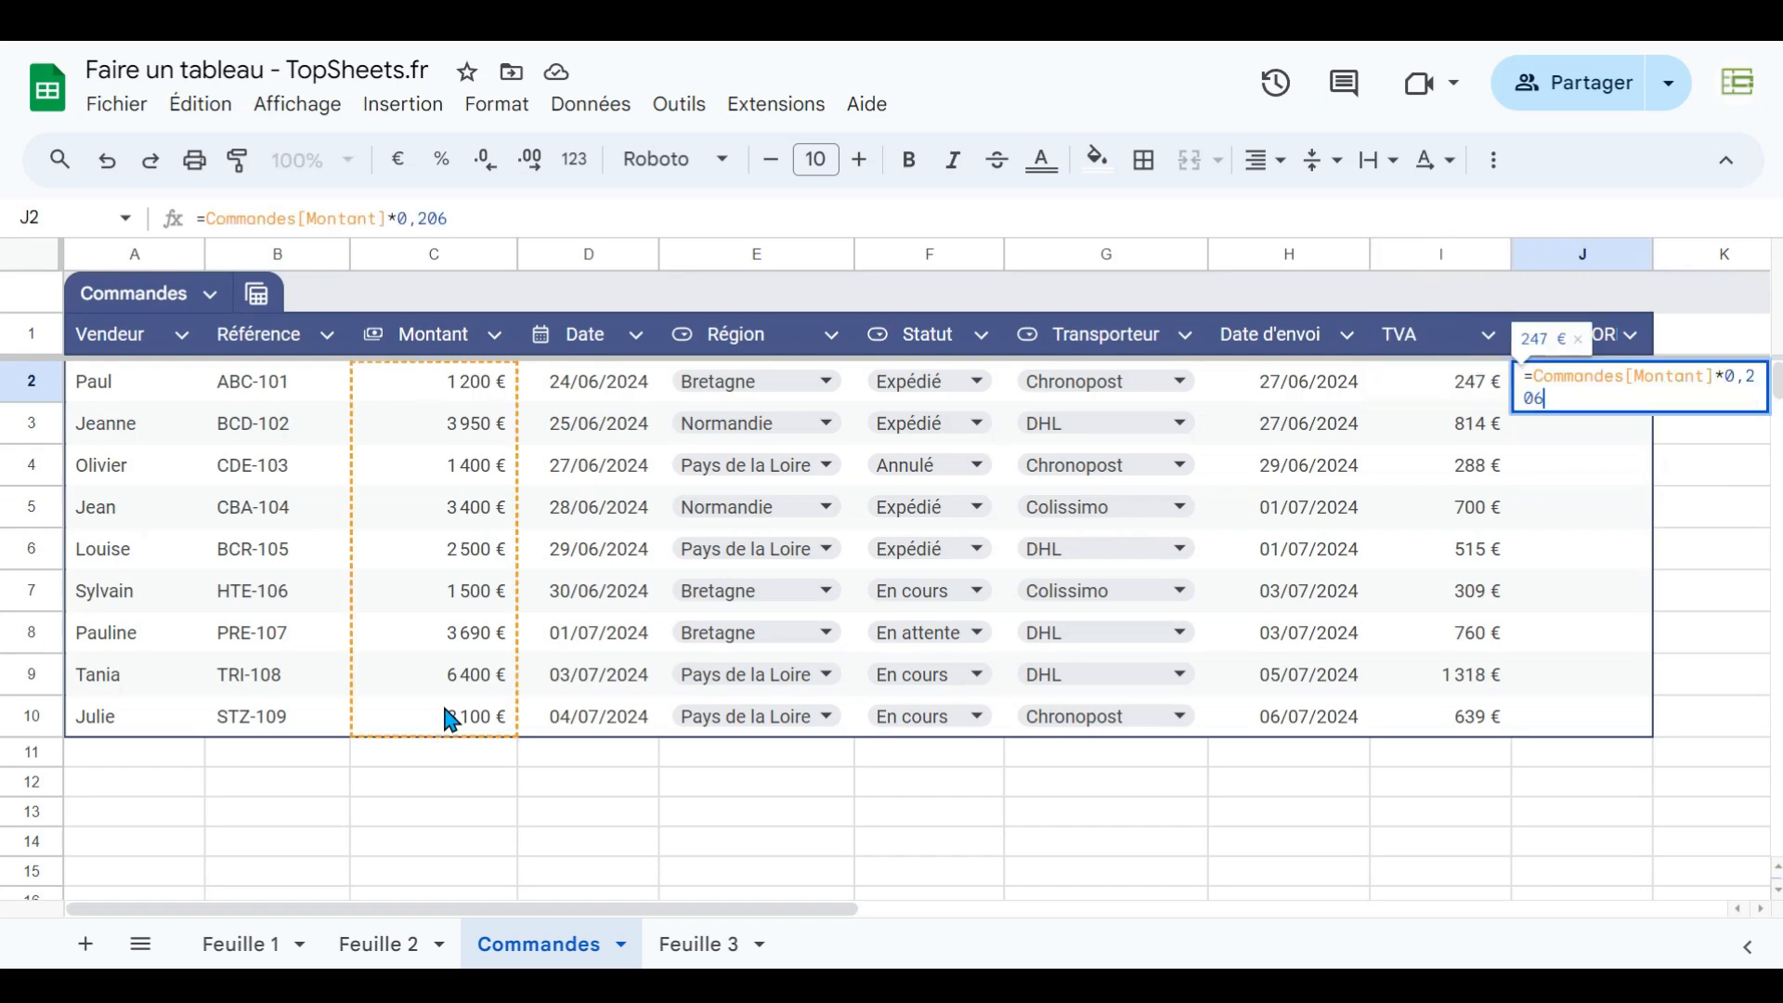
key("Up")
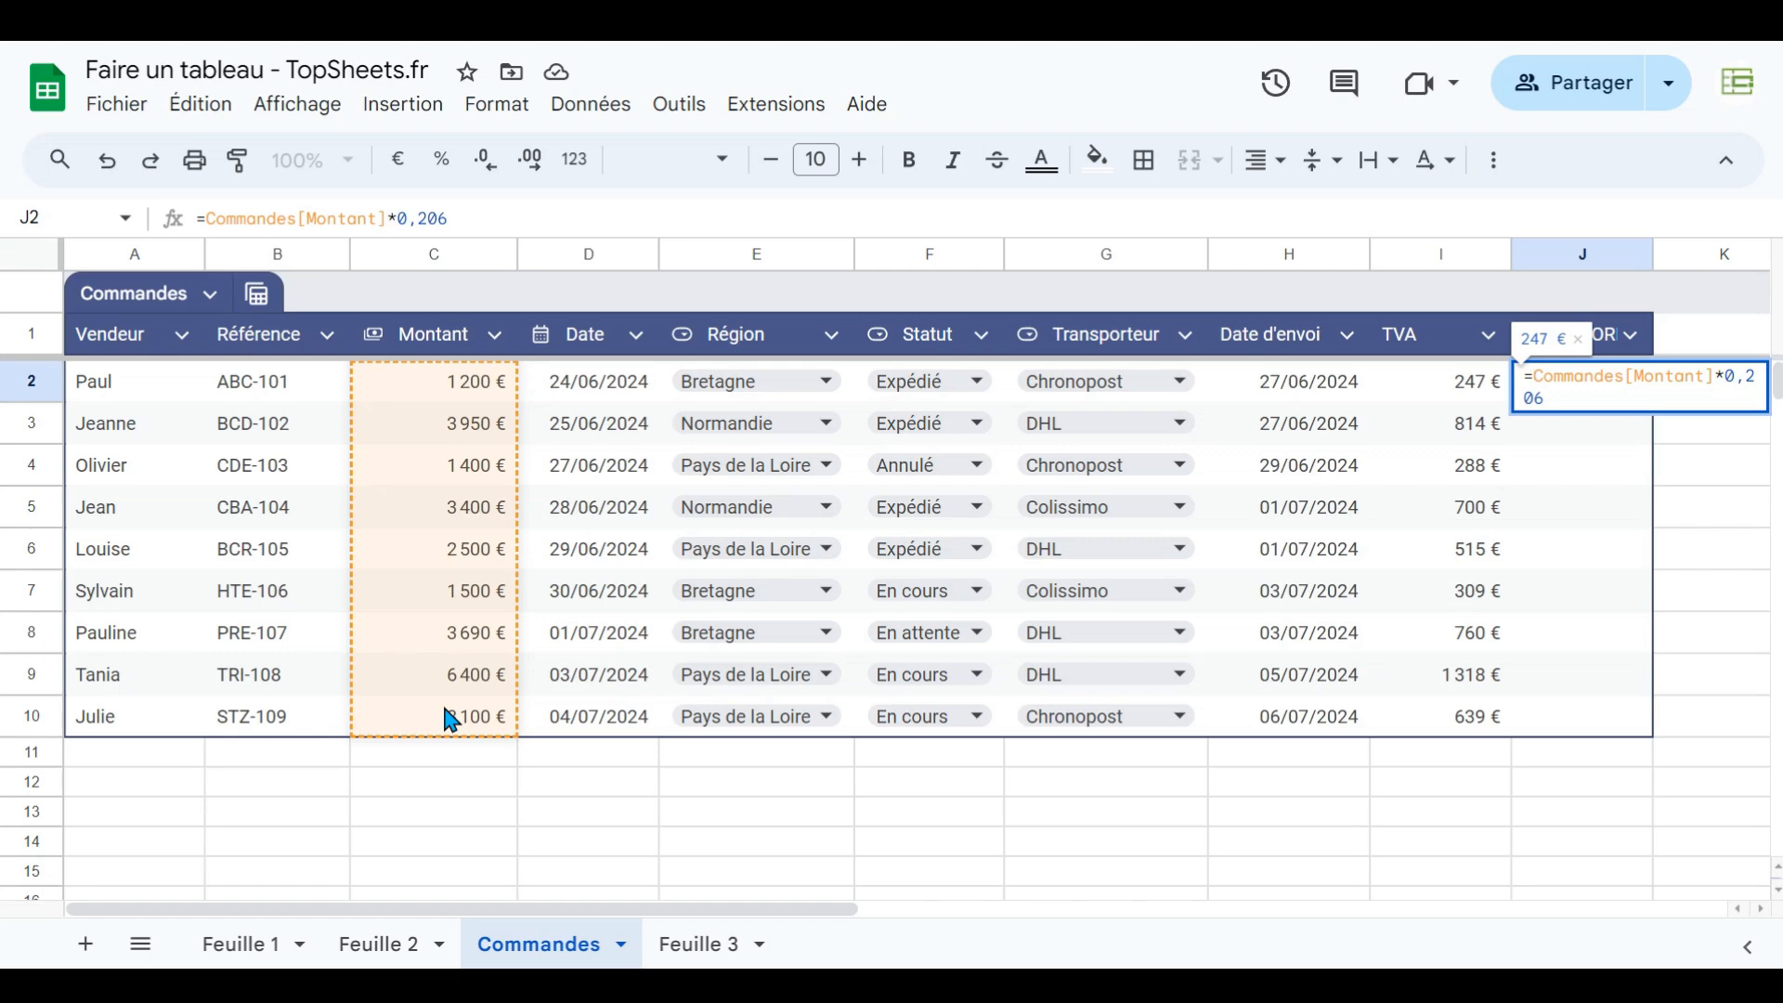
key("ctrl+shift+Return")
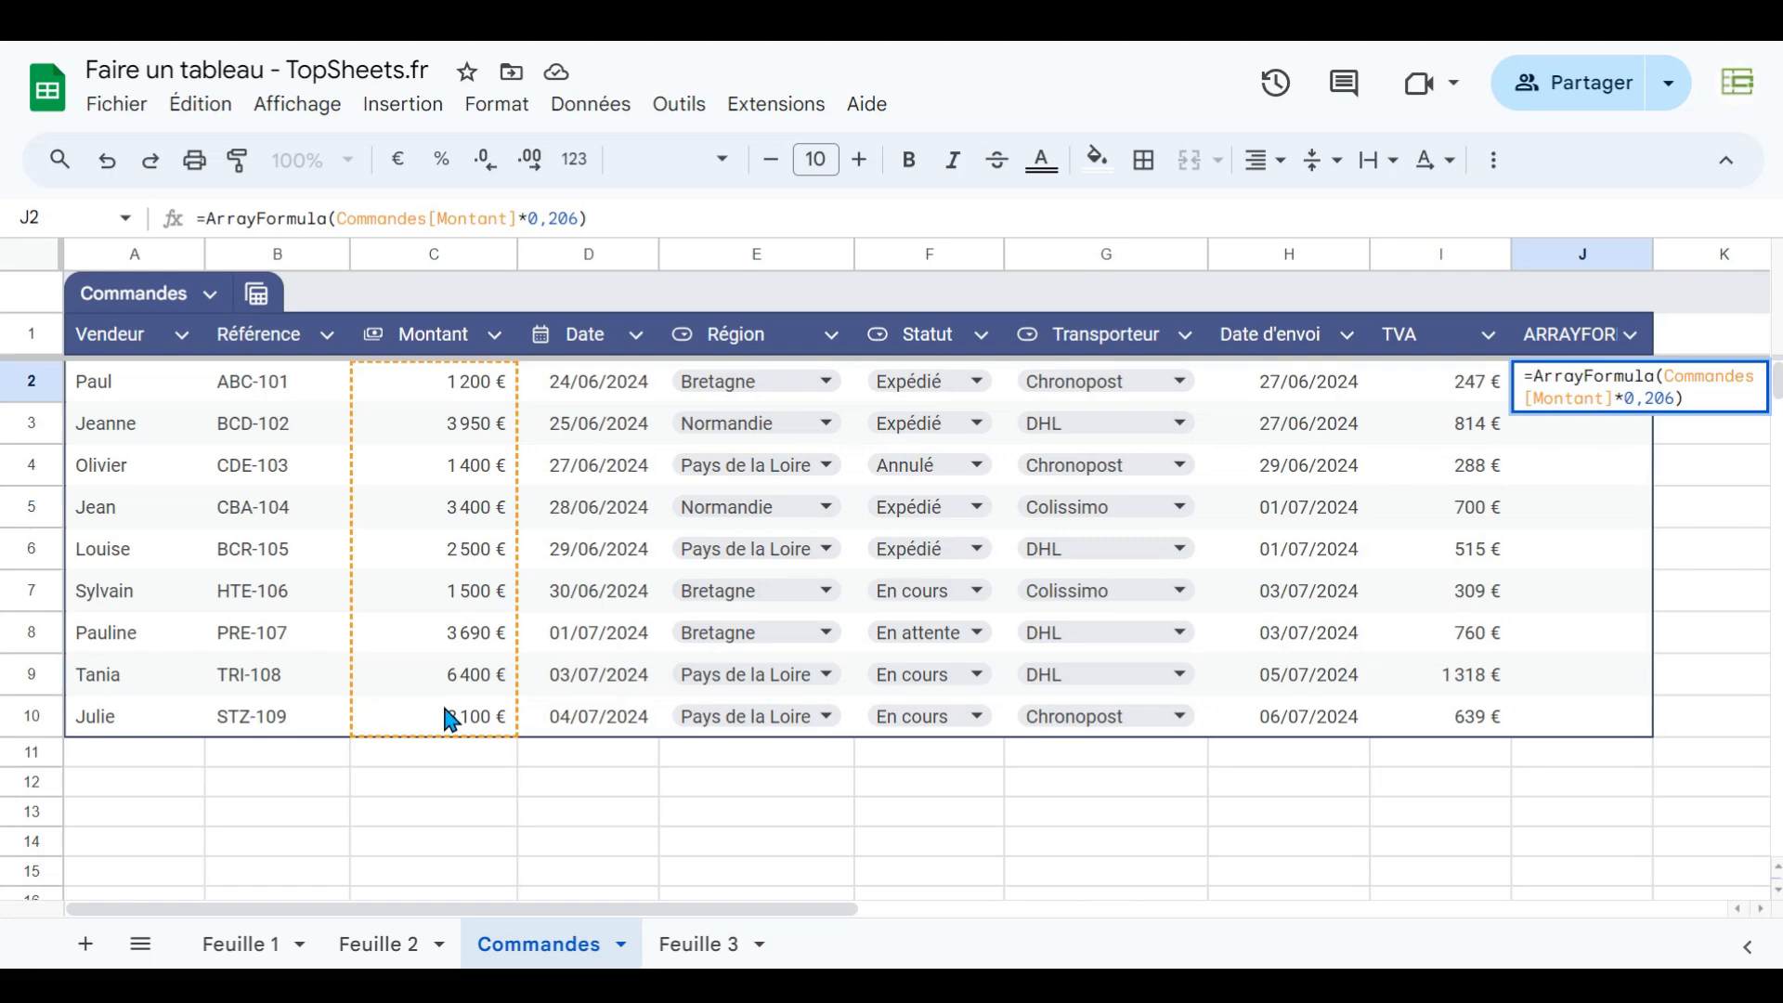
key("Return")
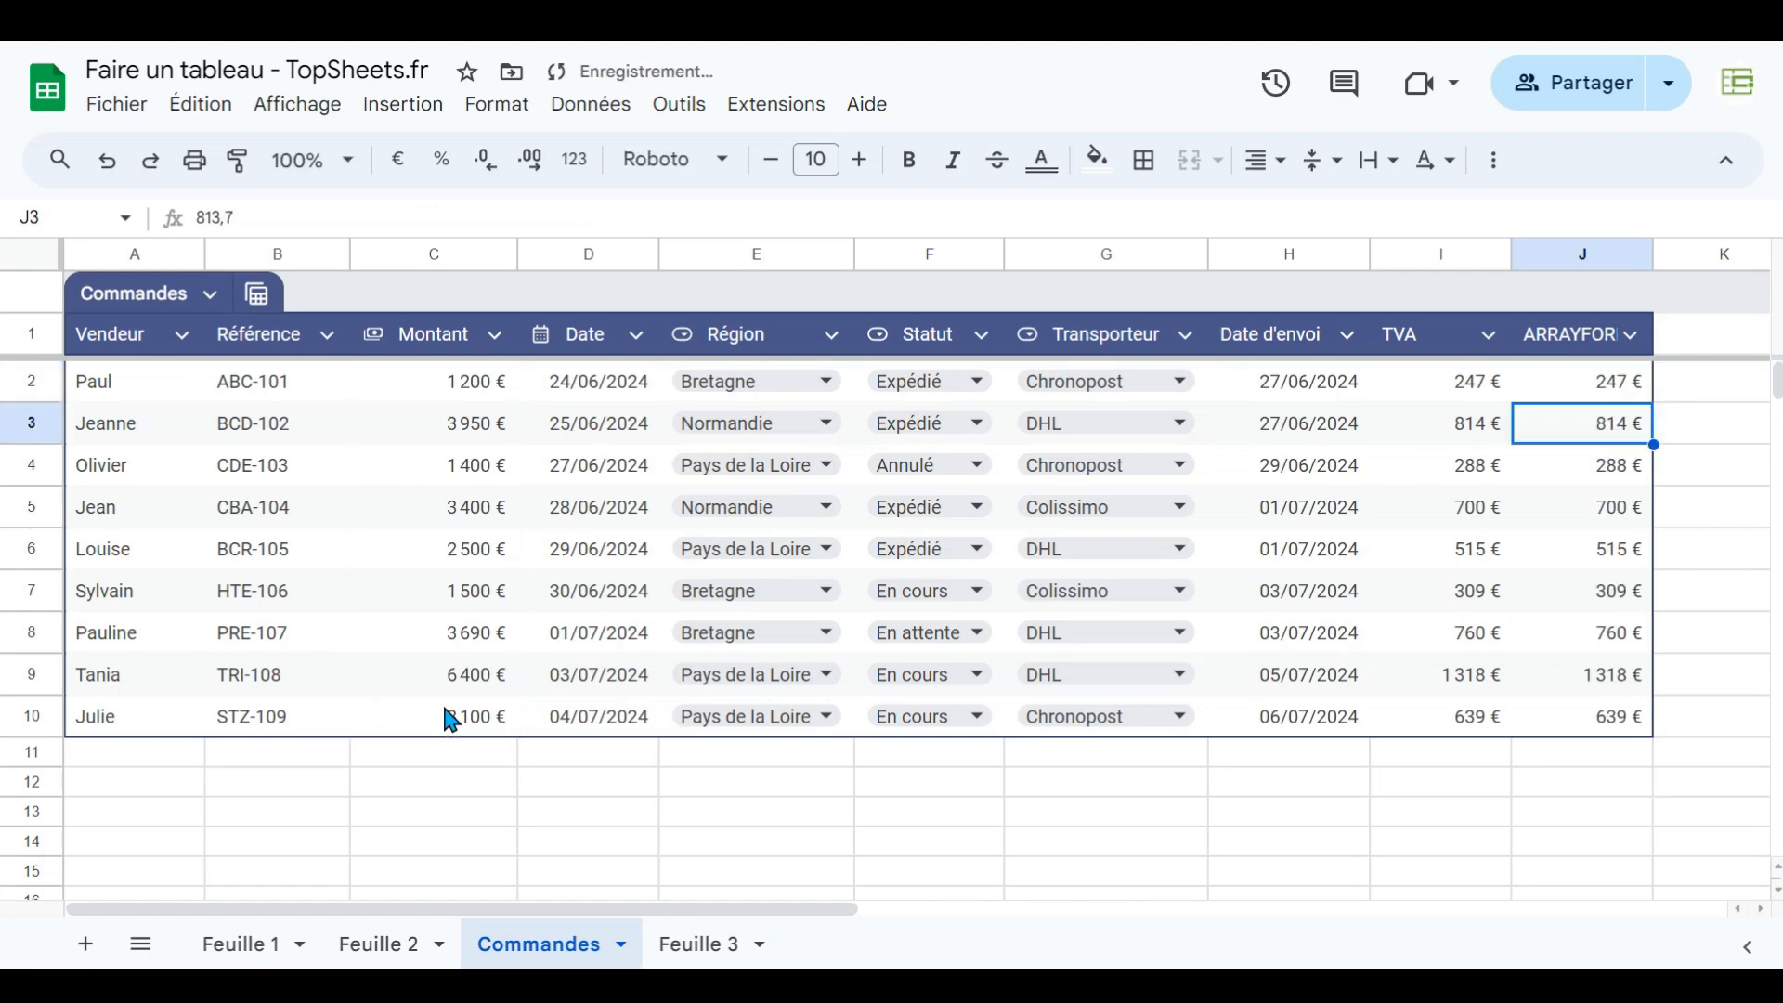
- Check the values in several rows of the ARRAYFORMULA column
left_click(1594, 599)
left_click(1595, 639)
left_click(1597, 679)
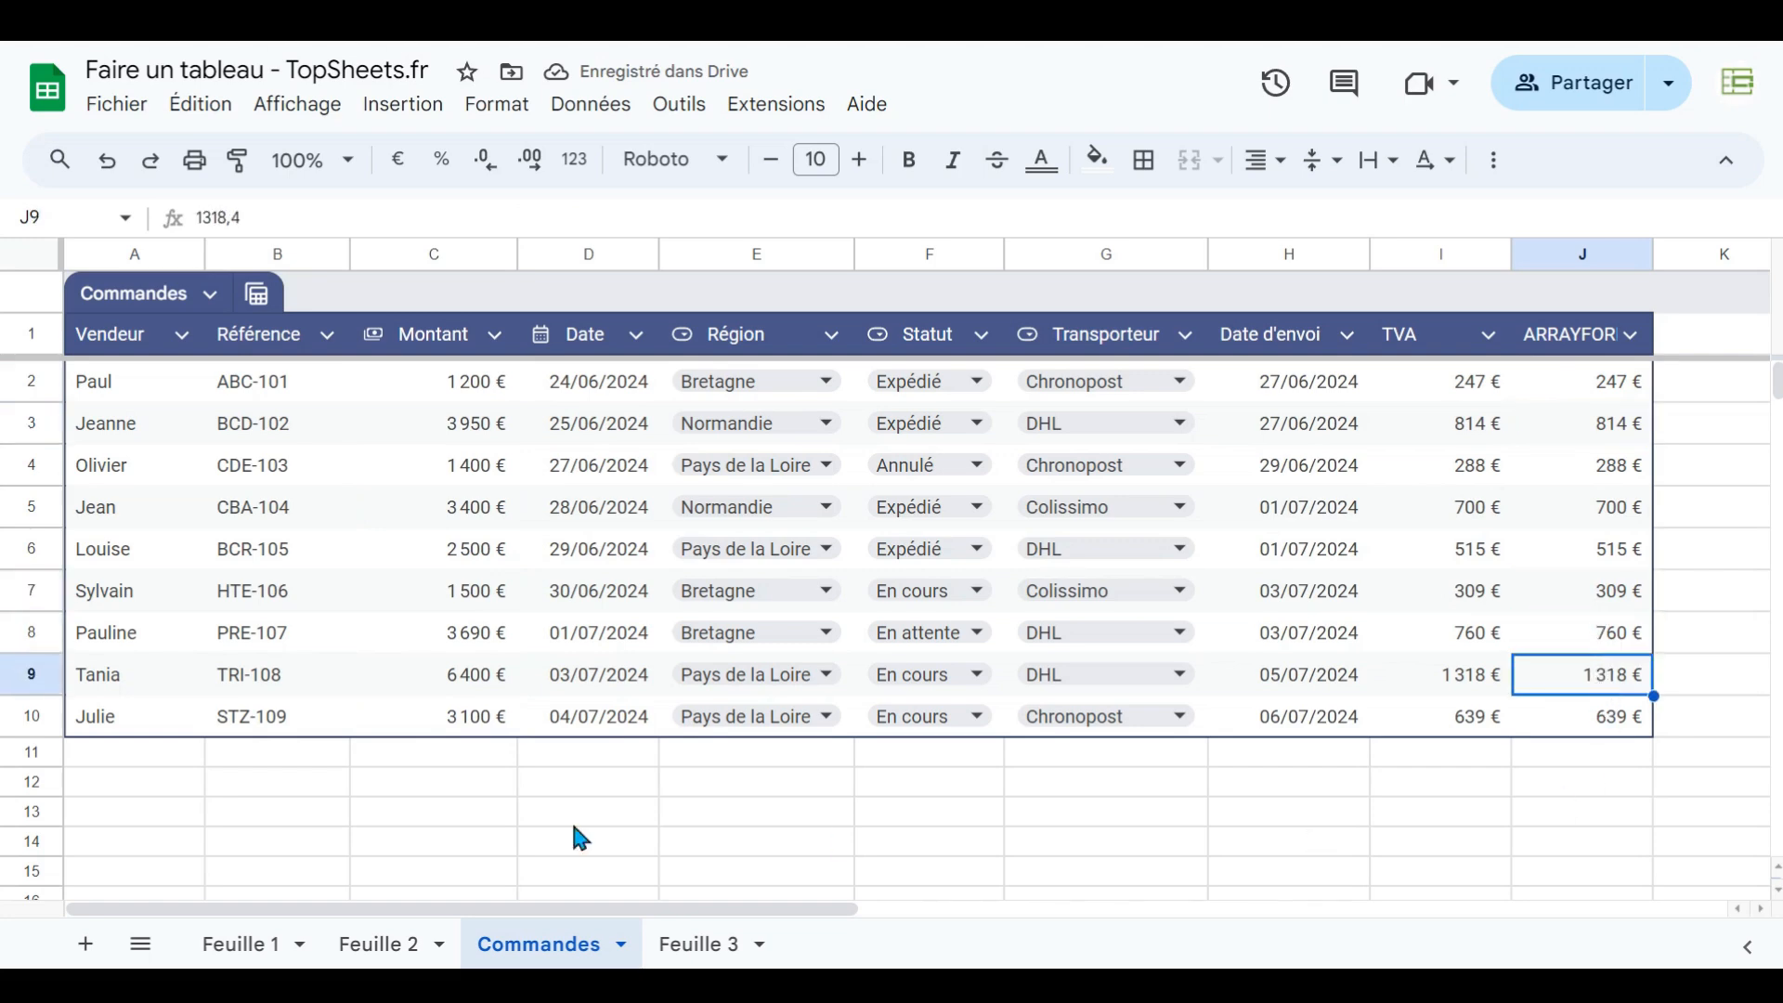
left_click(1602, 555)
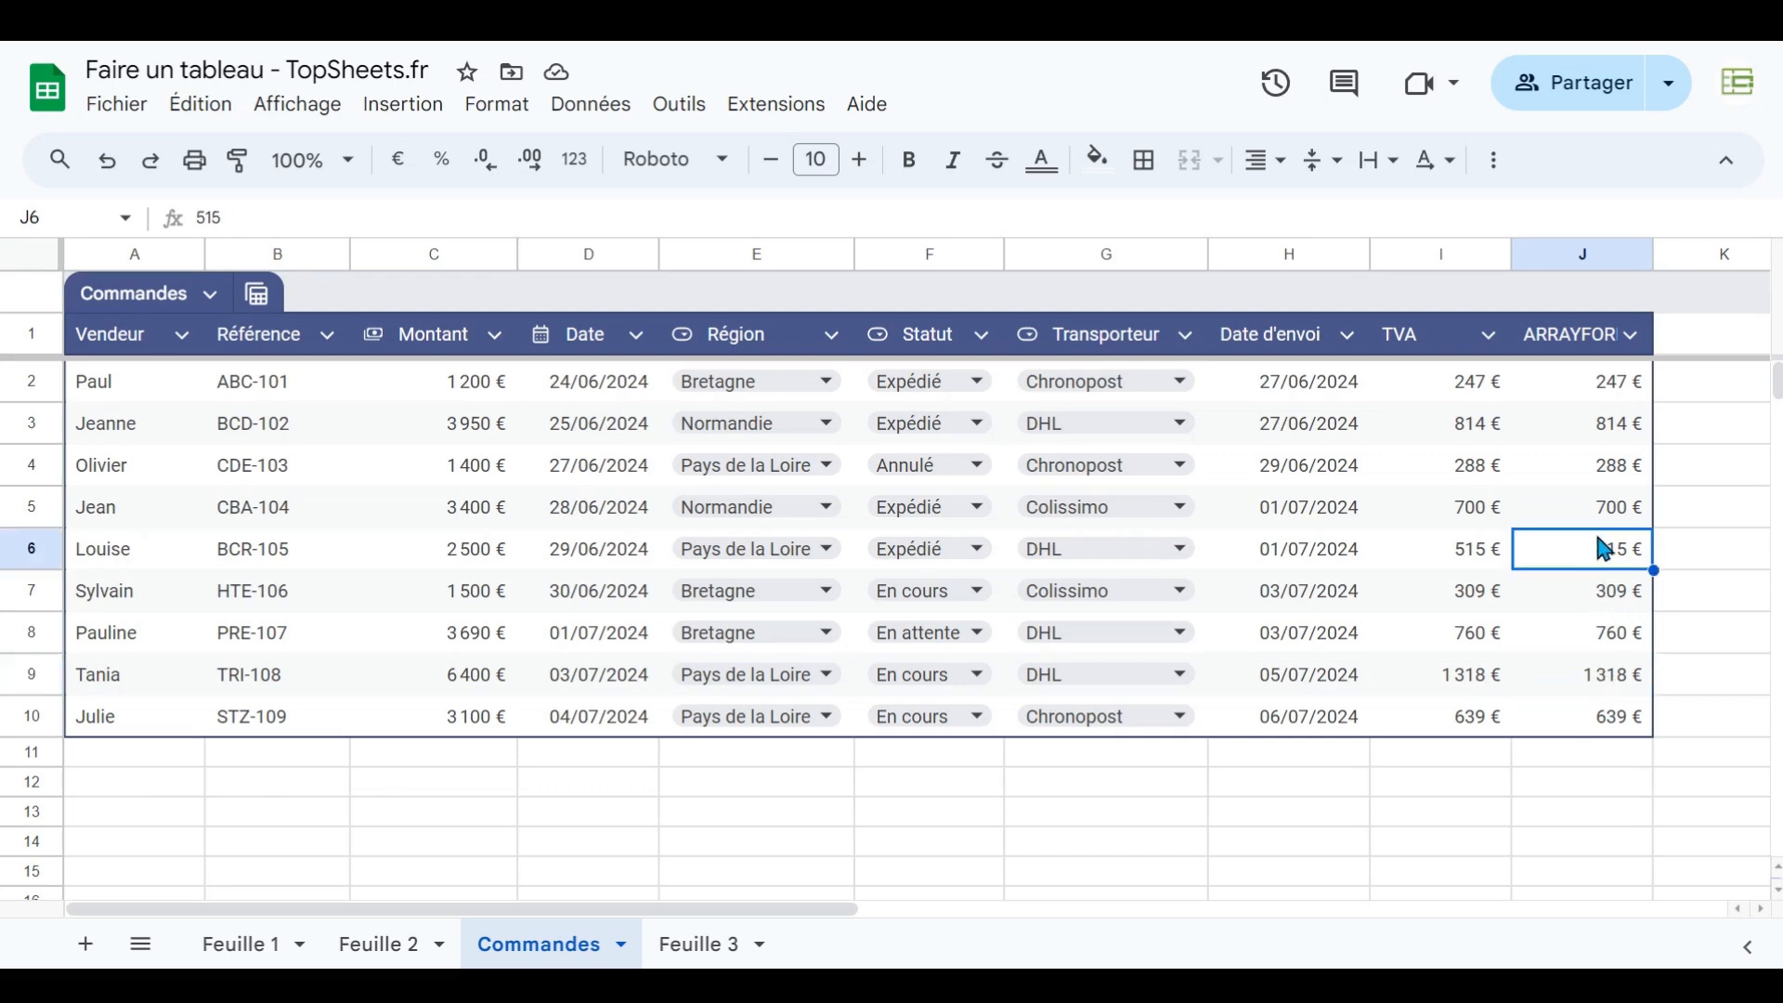
left_click(1600, 507)
left_click(1586, 383)
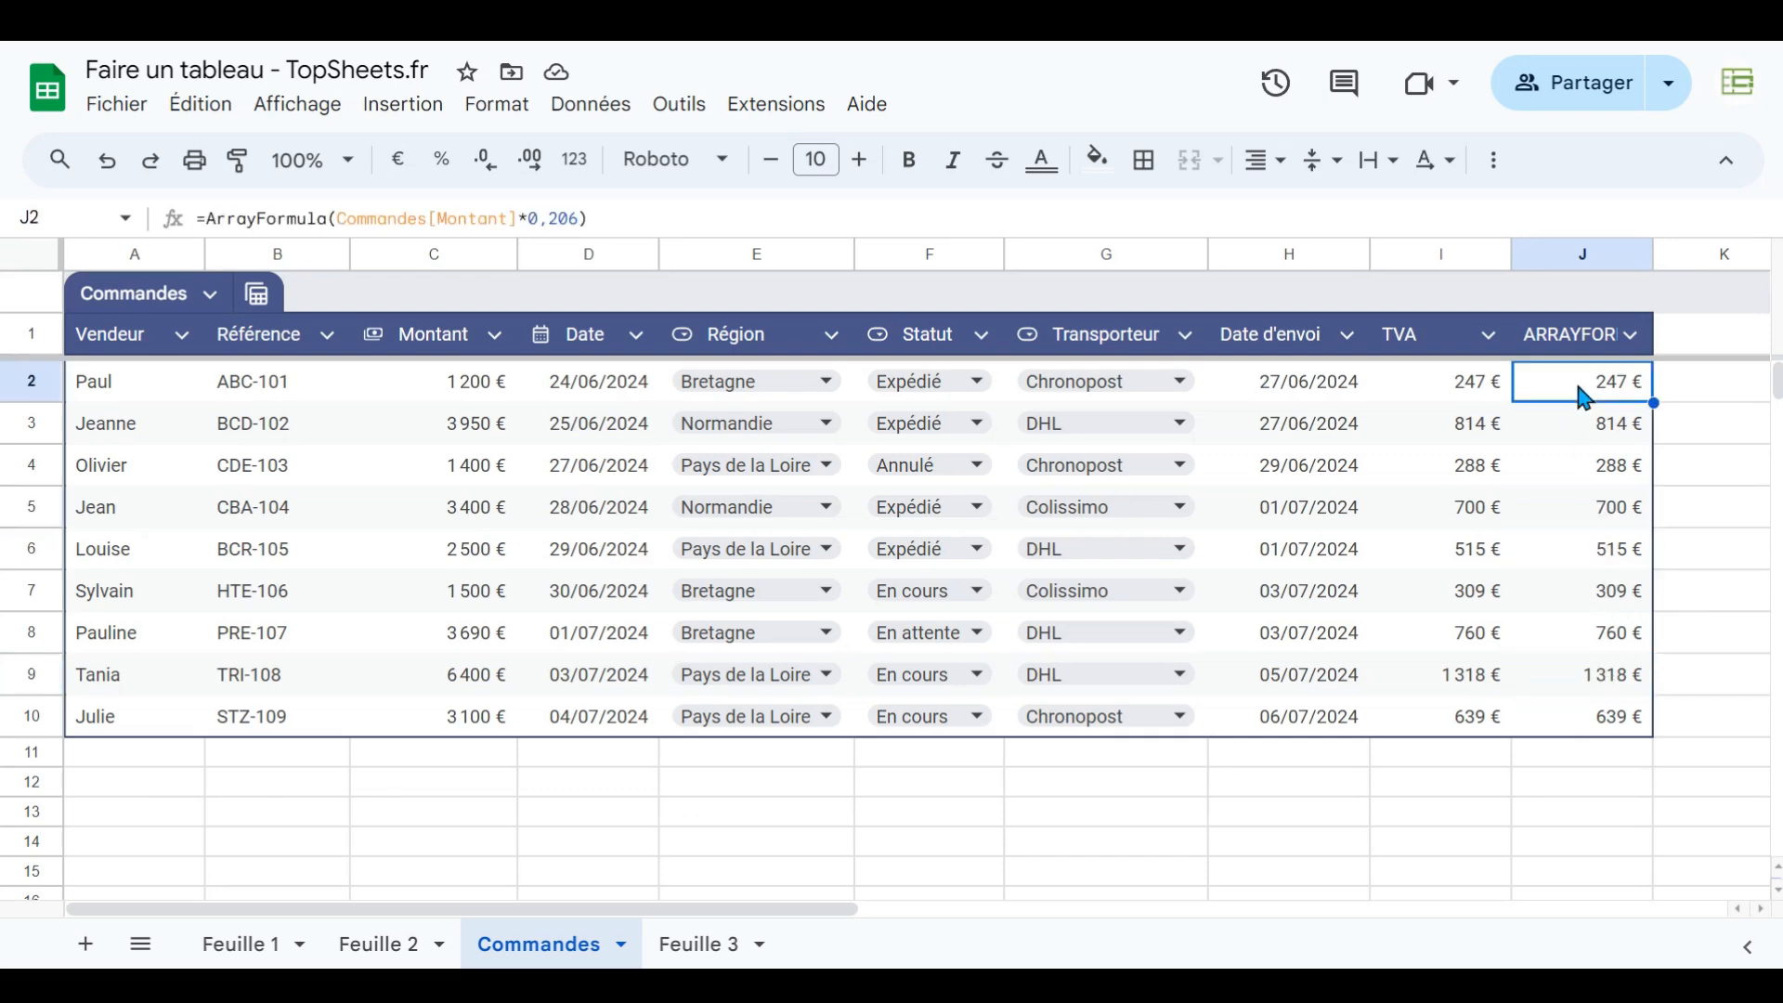
- Add a new table row 11 with a vendor name and a Montant of 1000
left_click(156, 763)
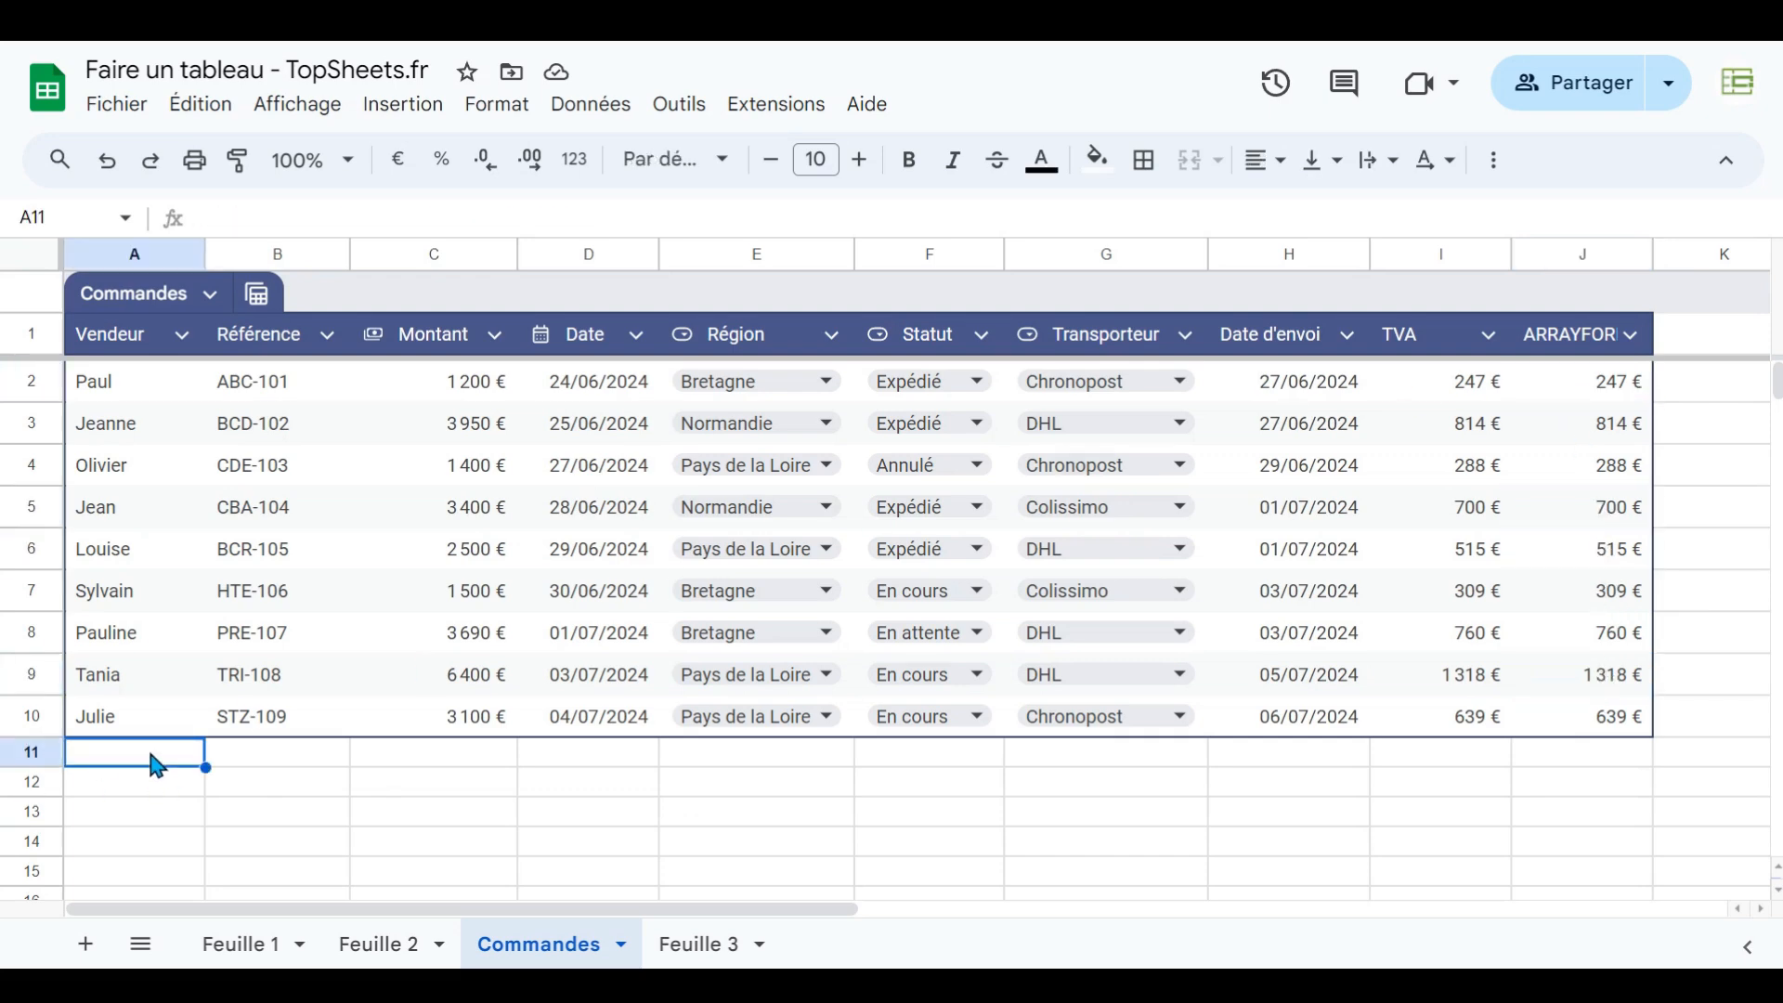
type("Stef")
key("Return")
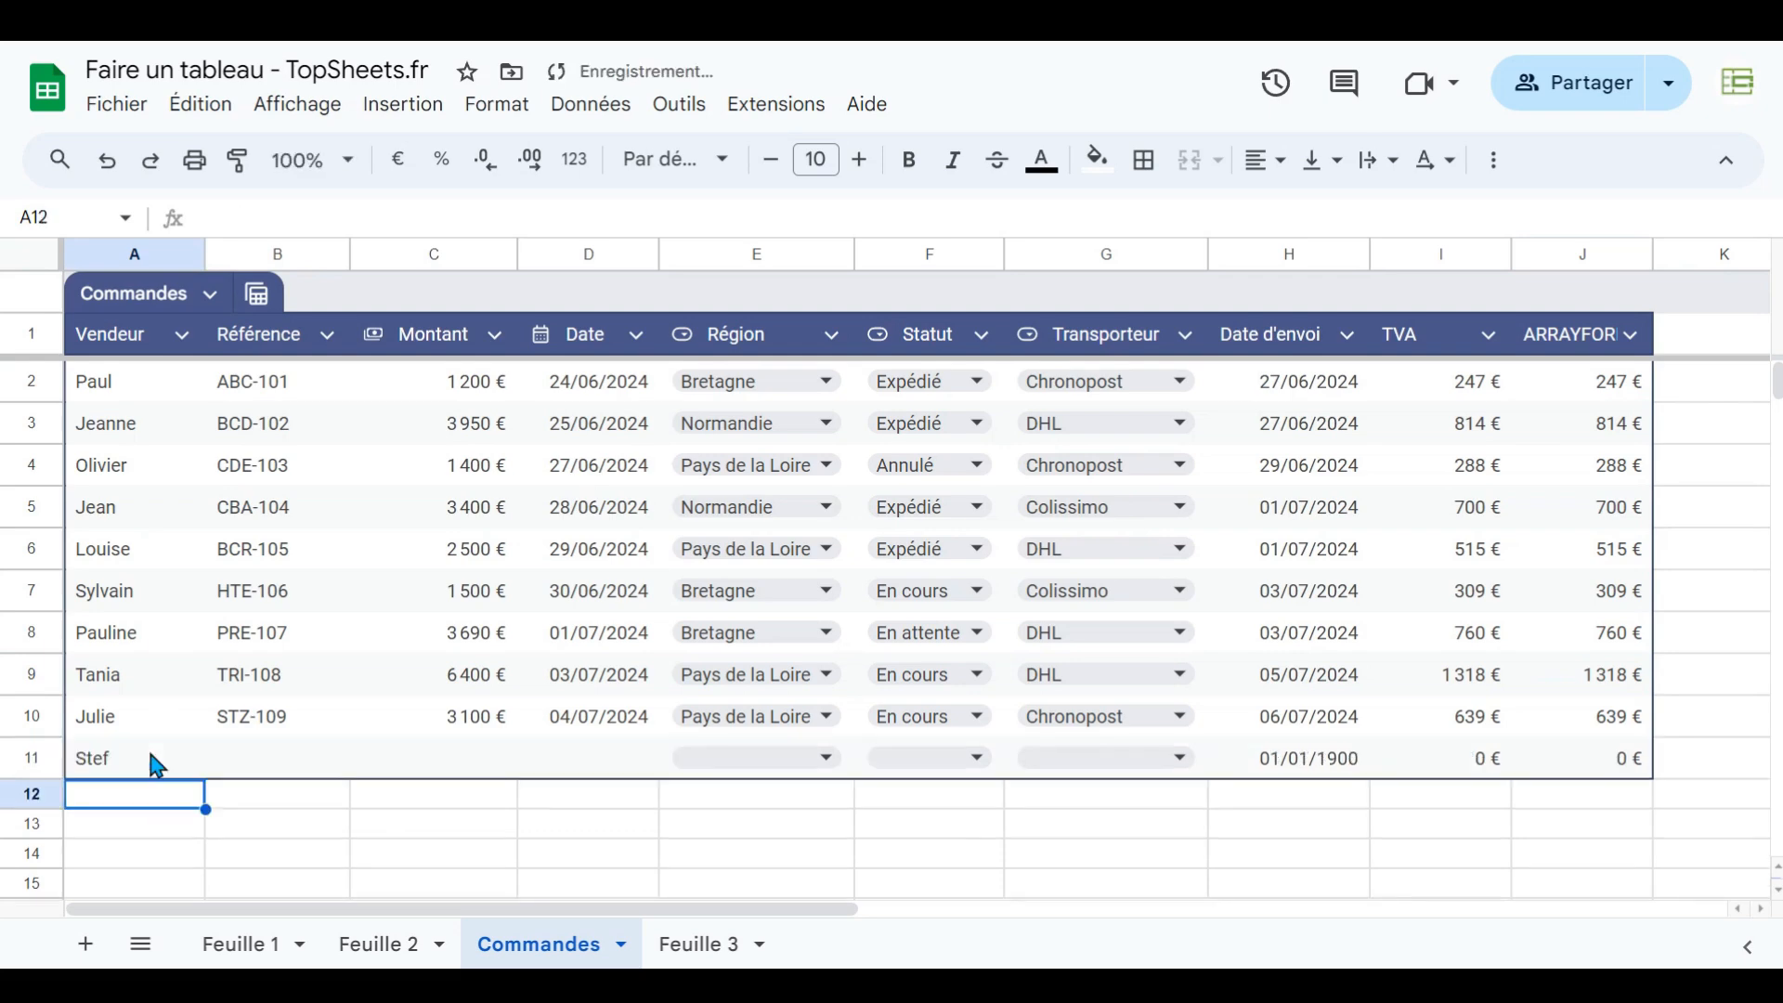
left_click(455, 764)
type("1000")
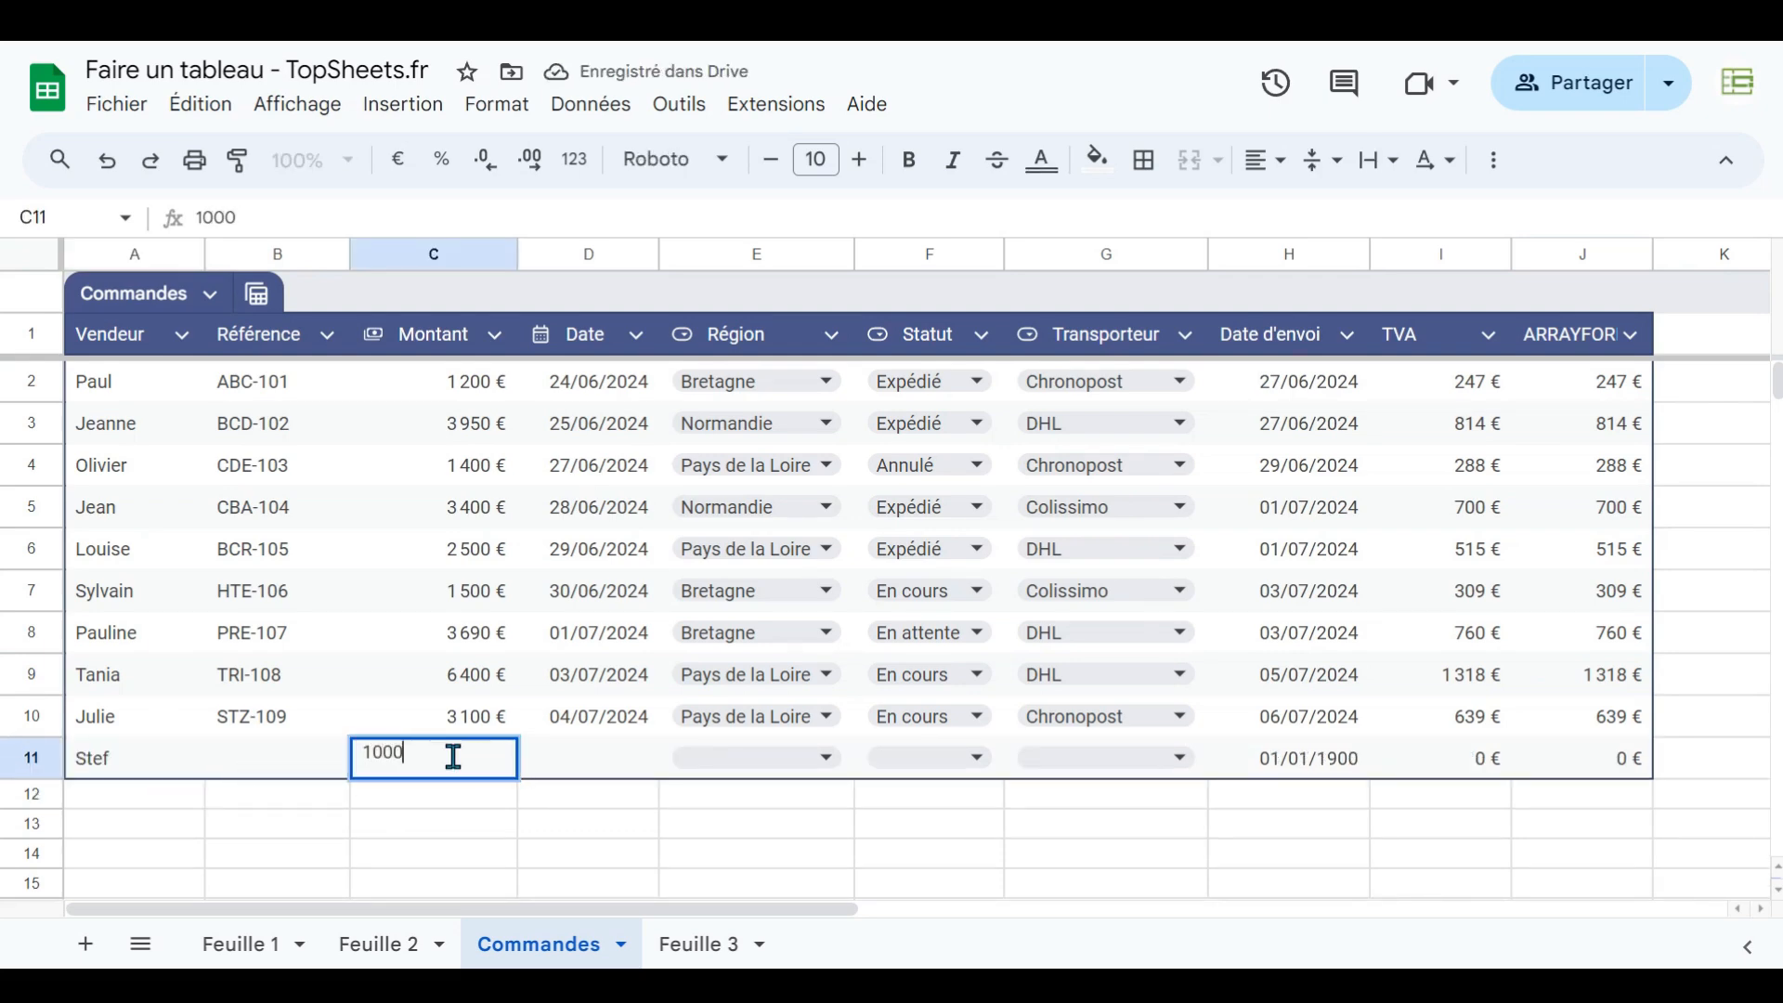
key("Return")
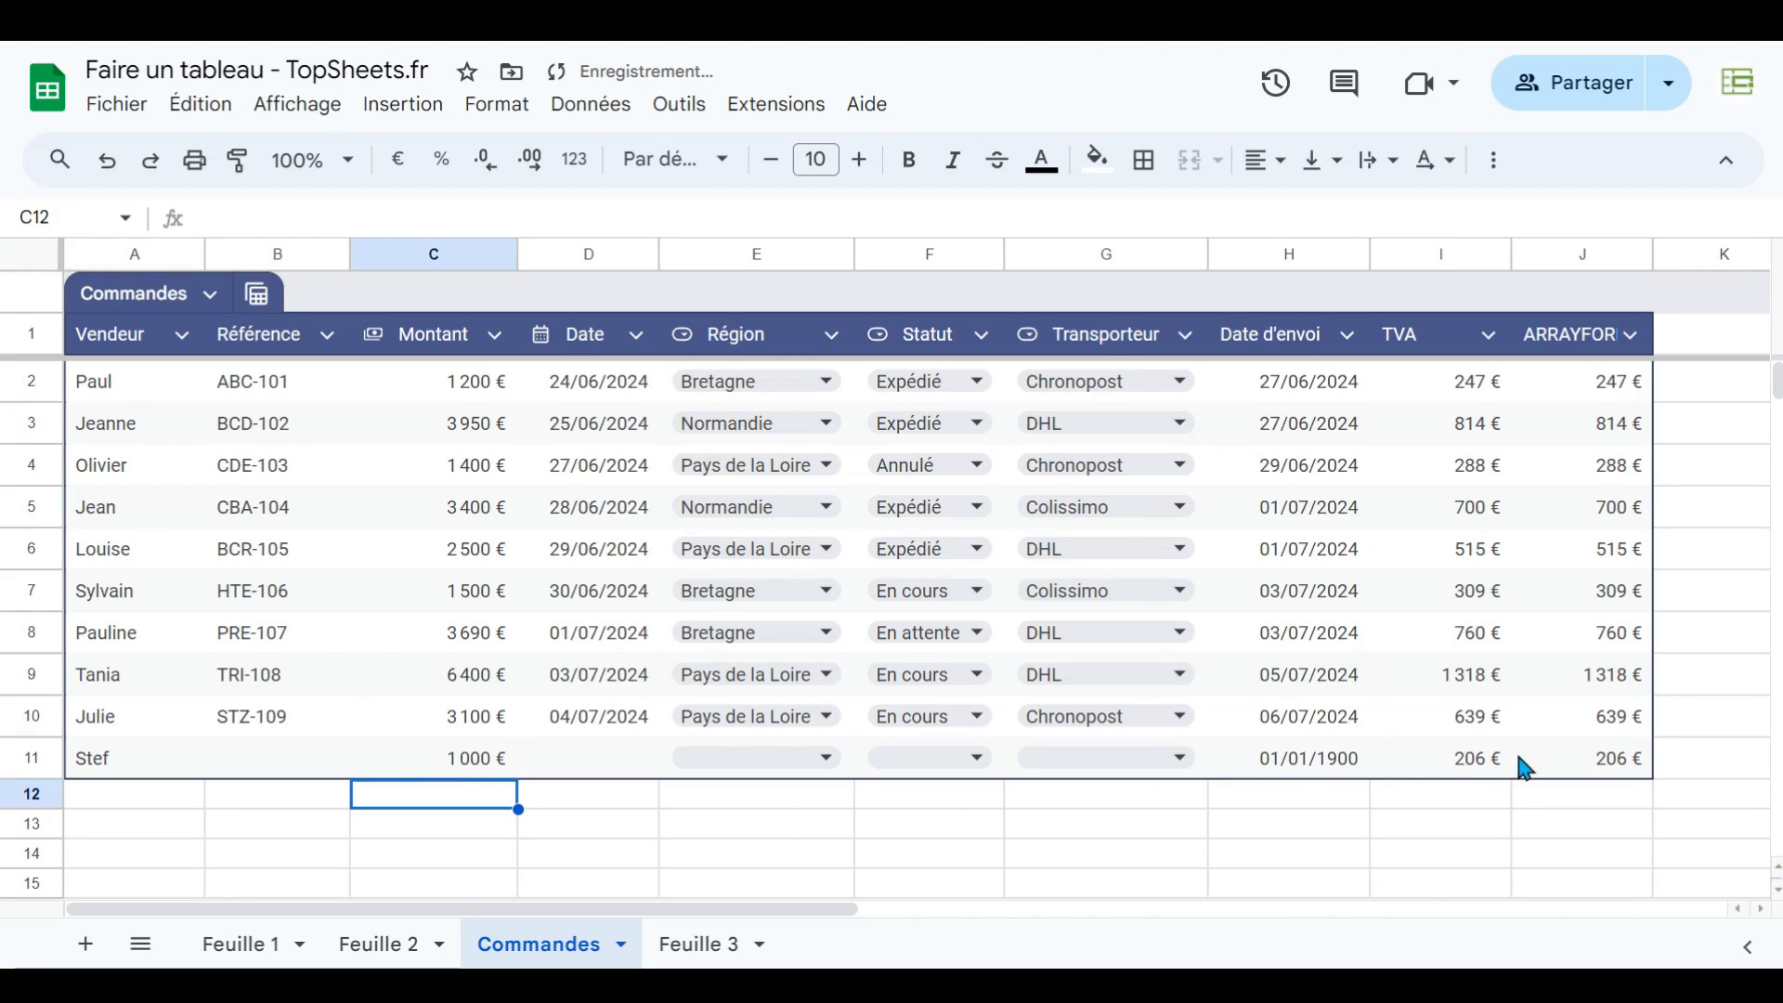
- Compare the TVA and ARRAYFORMULA cells of the new row 11
left_click(1480, 771)
left_click(1571, 773)
left_click(1484, 770)
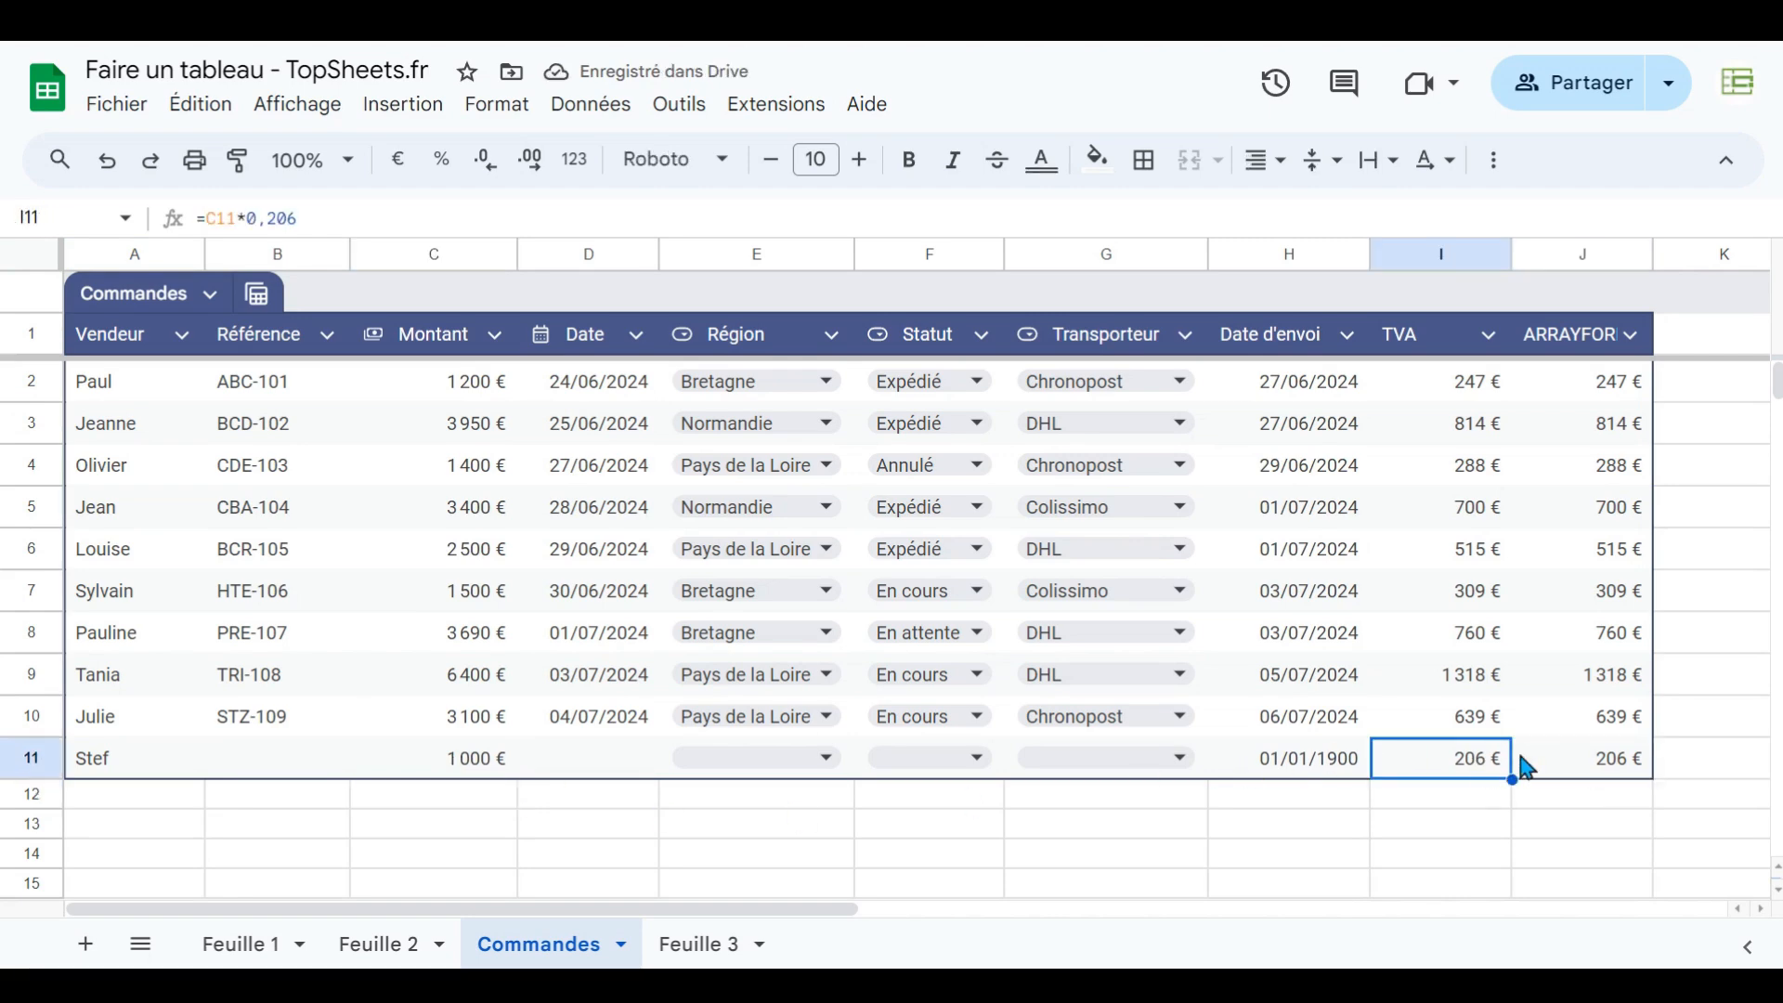
left_click(1571, 764)
left_click(1505, 769)
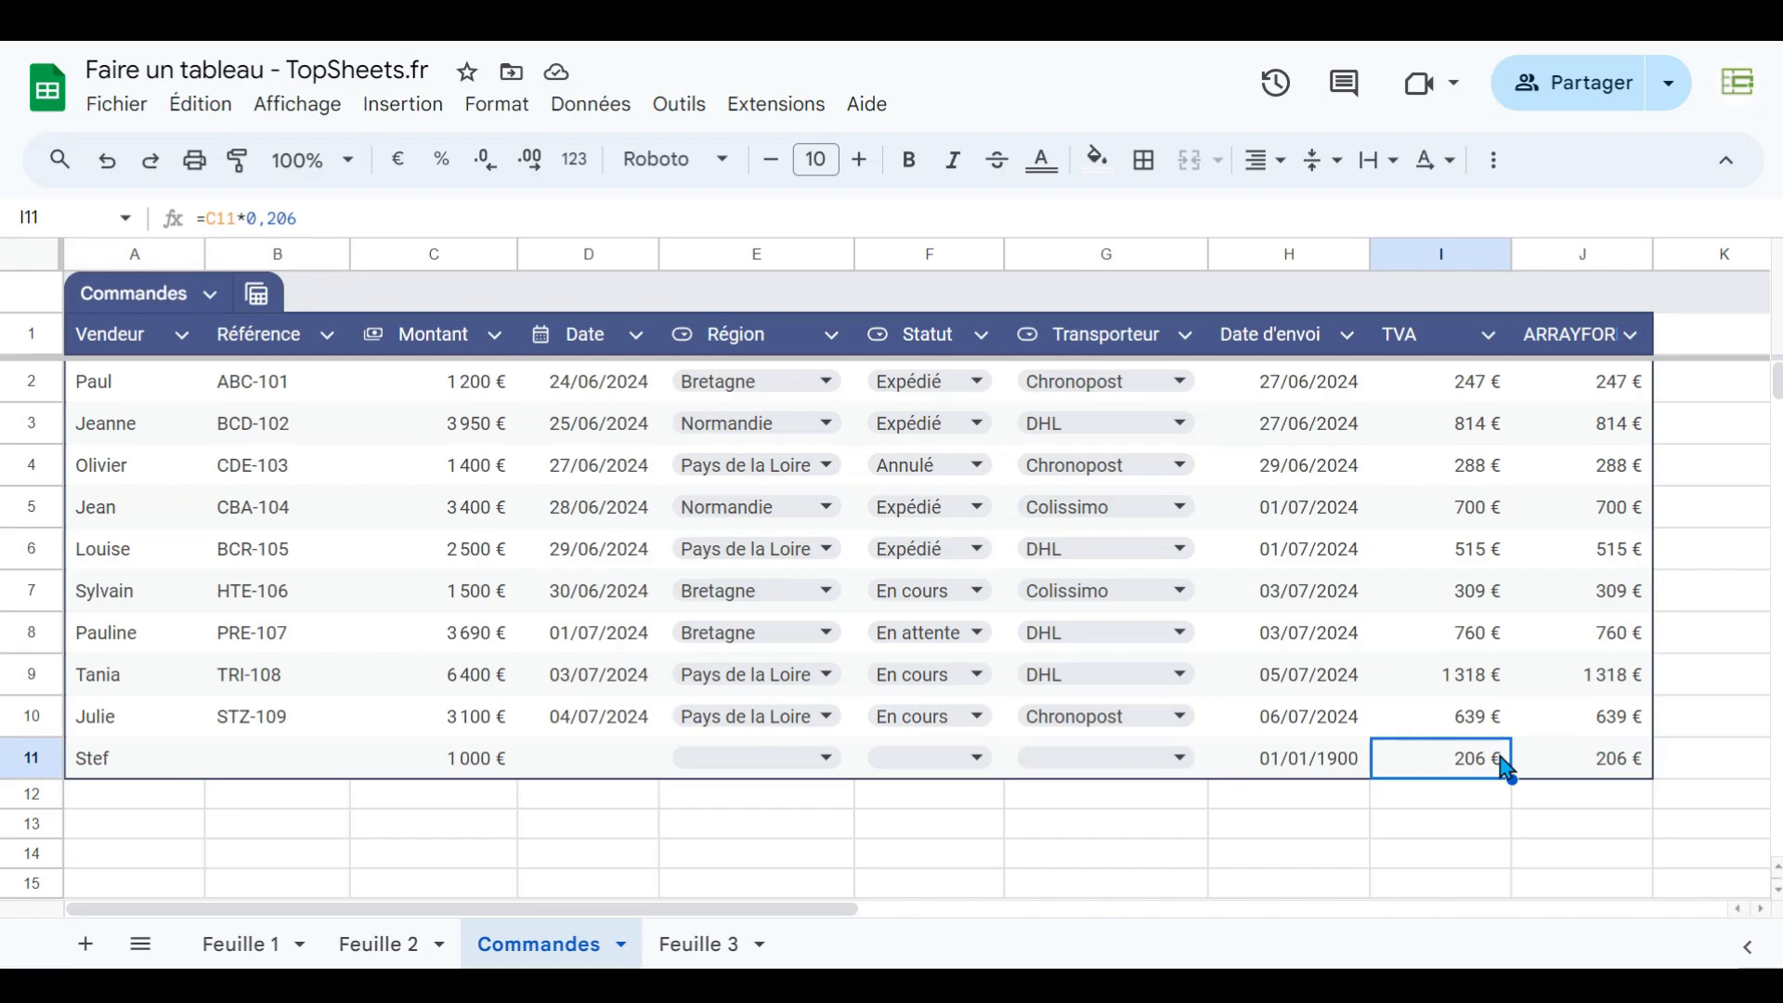
- Delete row 11 from the table
left_click(28, 760)
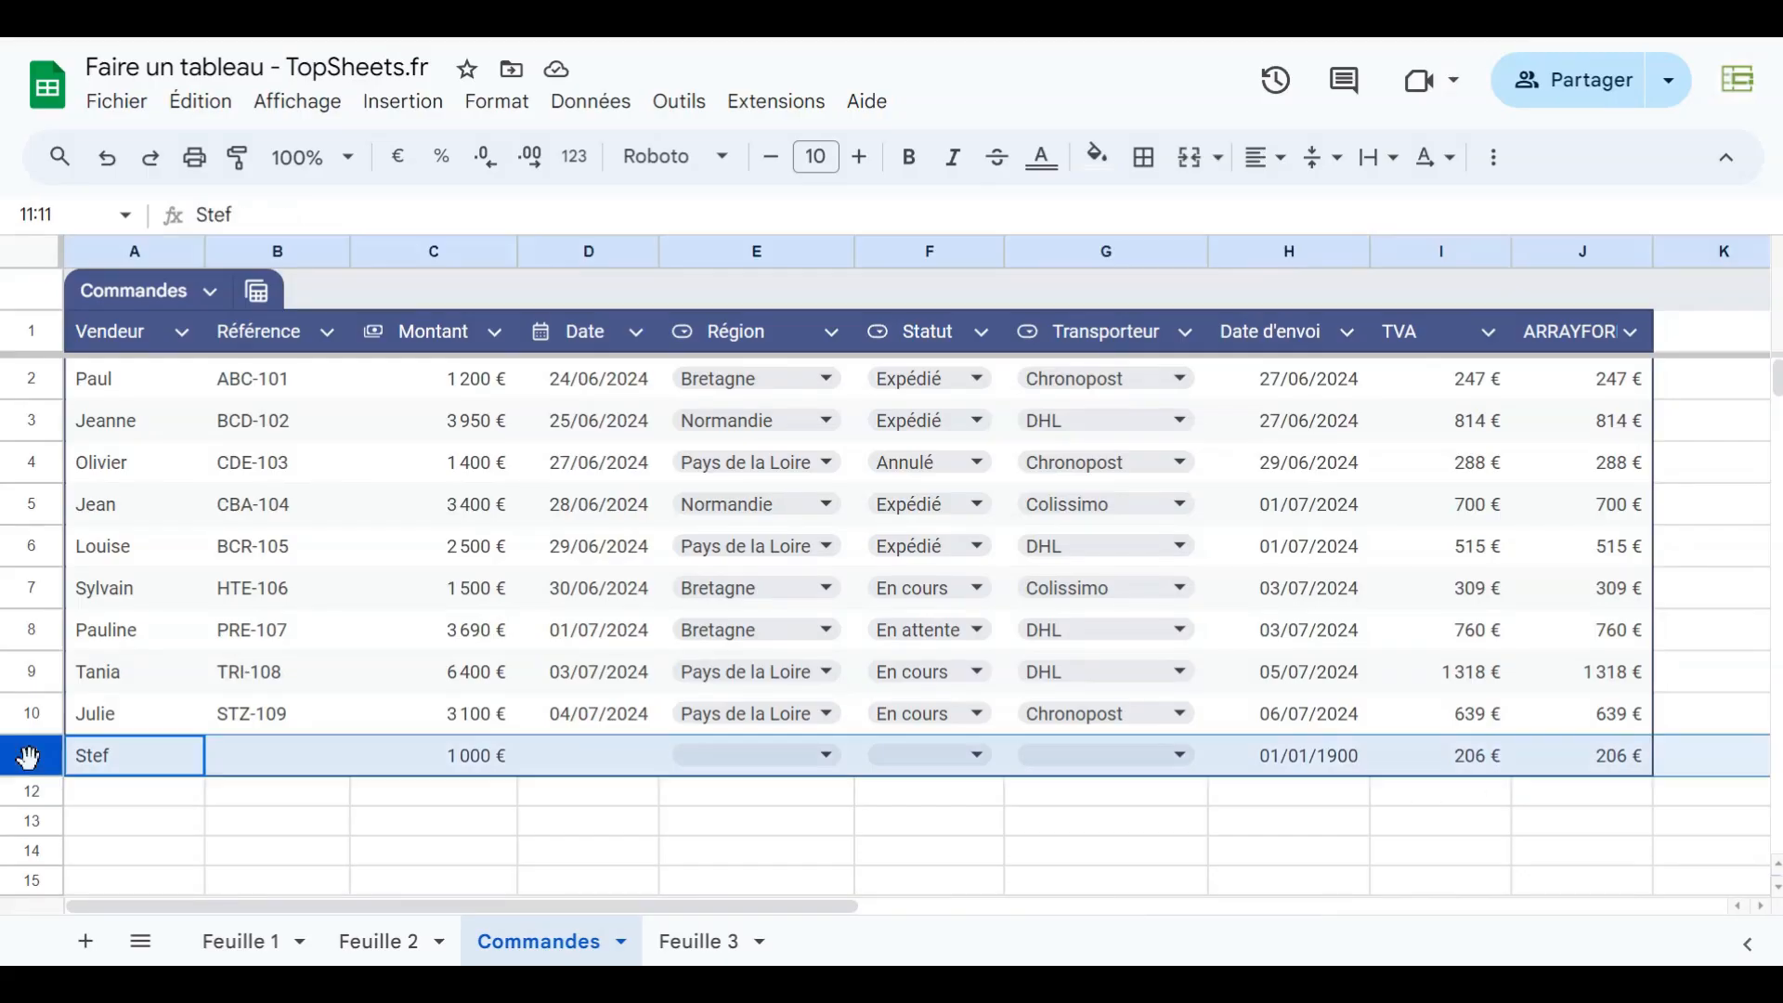
right_click(28, 760)
left_click(131, 556)
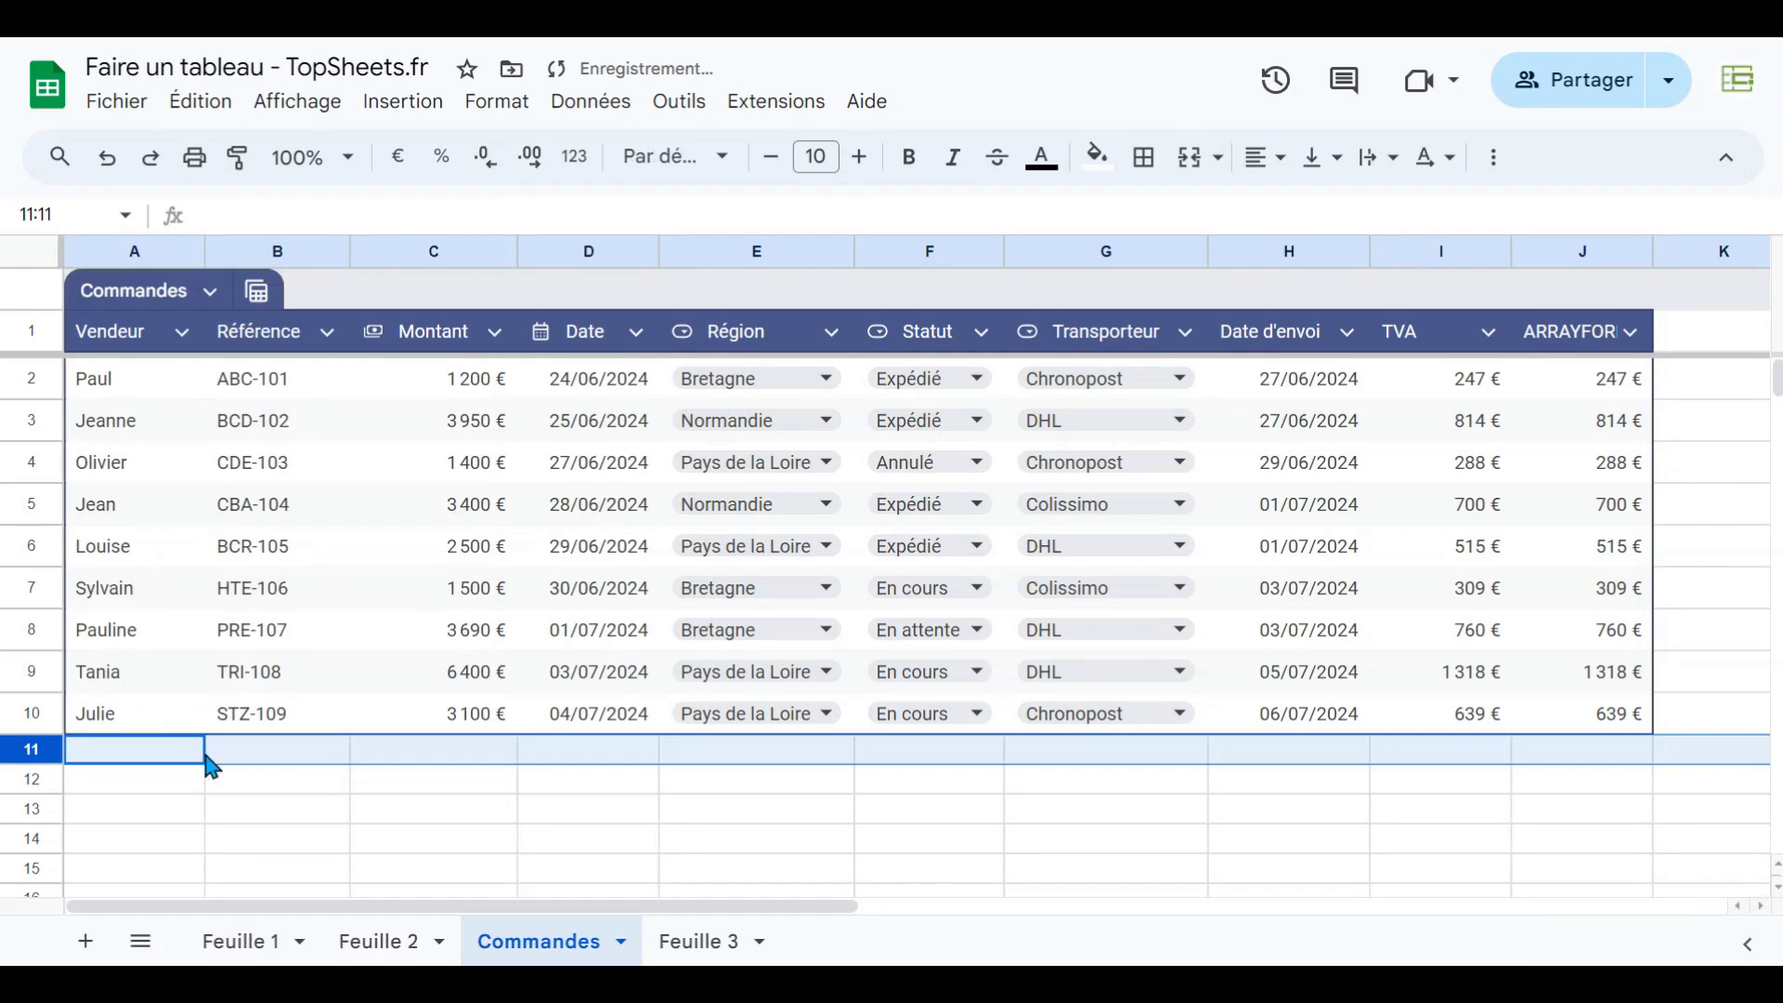
left_click(208, 757)
- Enter =SOMME(Commandes[Montant]) in C11 to create a total row below the table
left_click(464, 754)
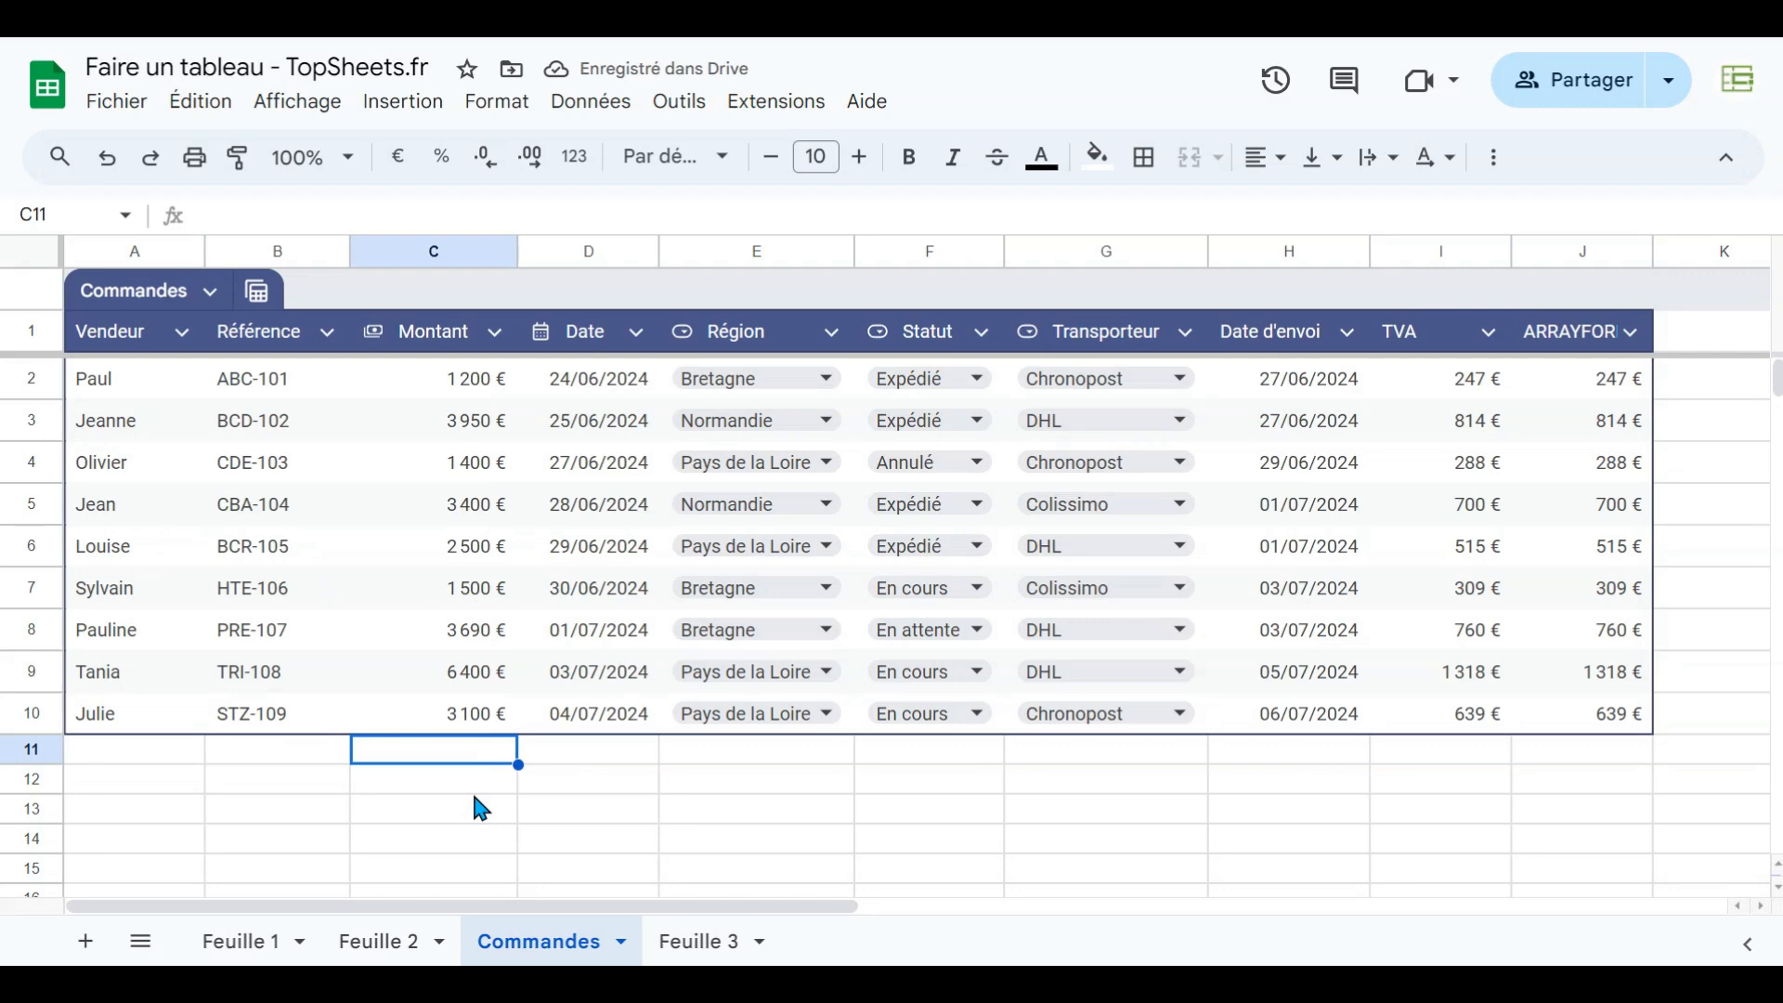
type("=")
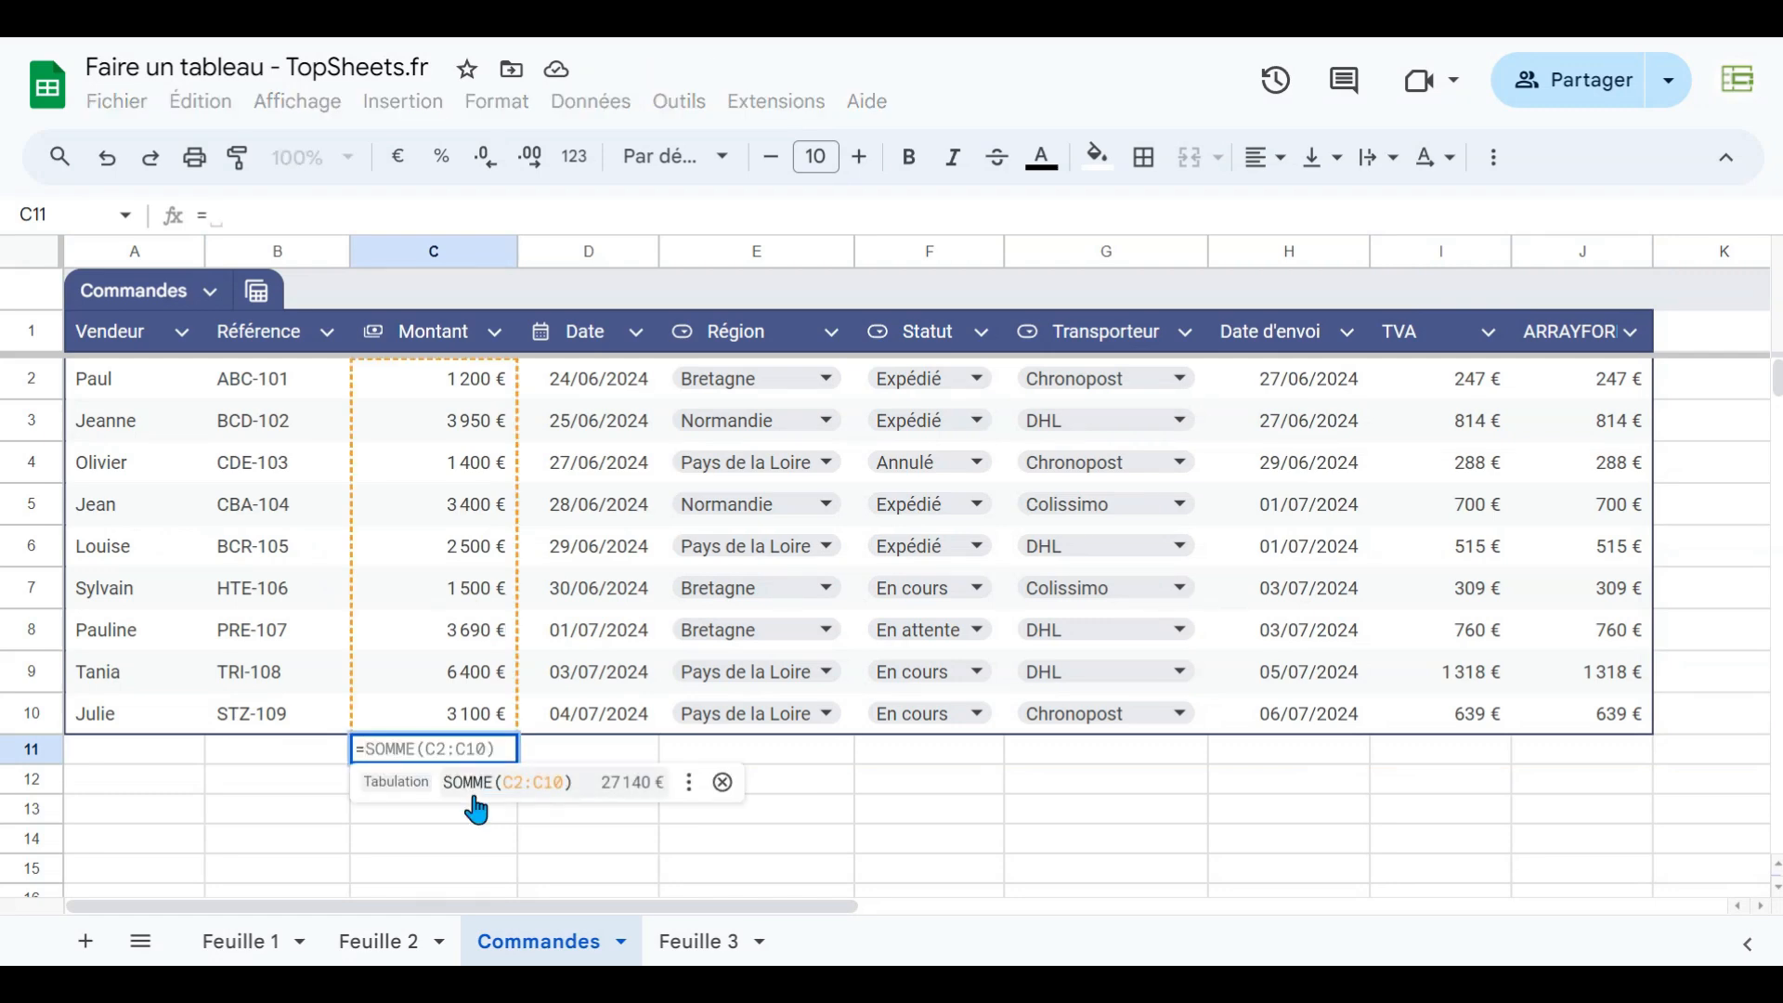
type("SO")
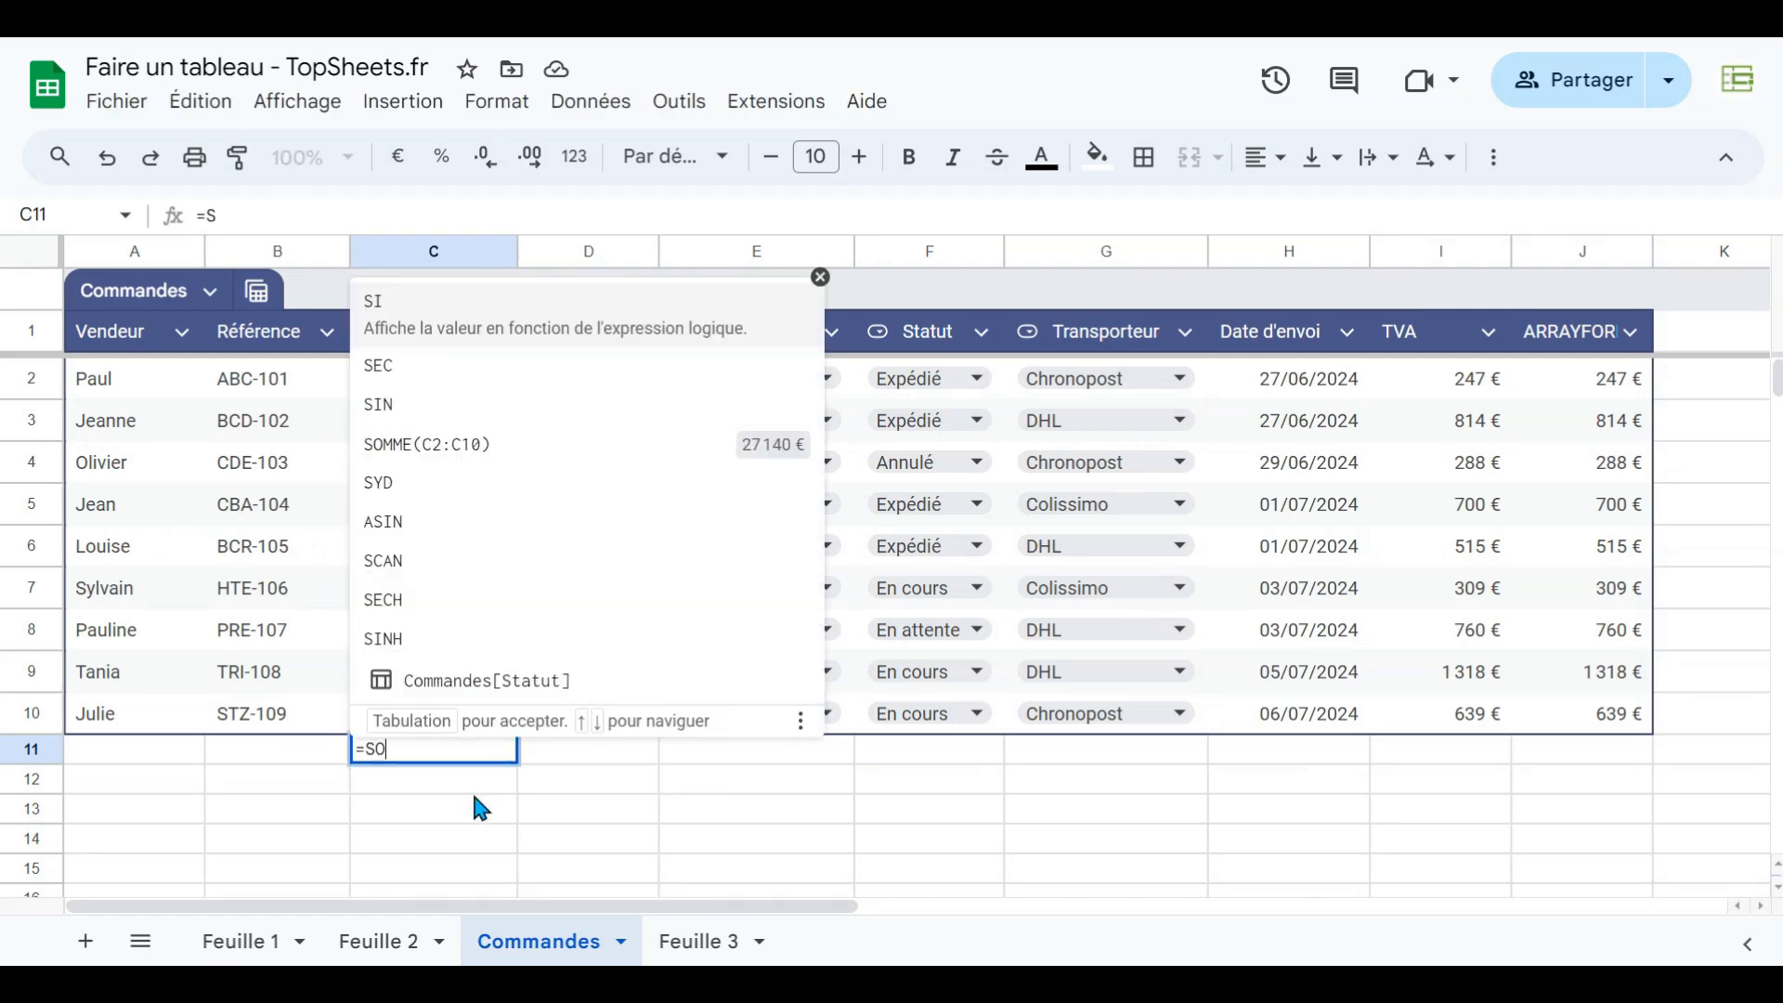
type("MME(")
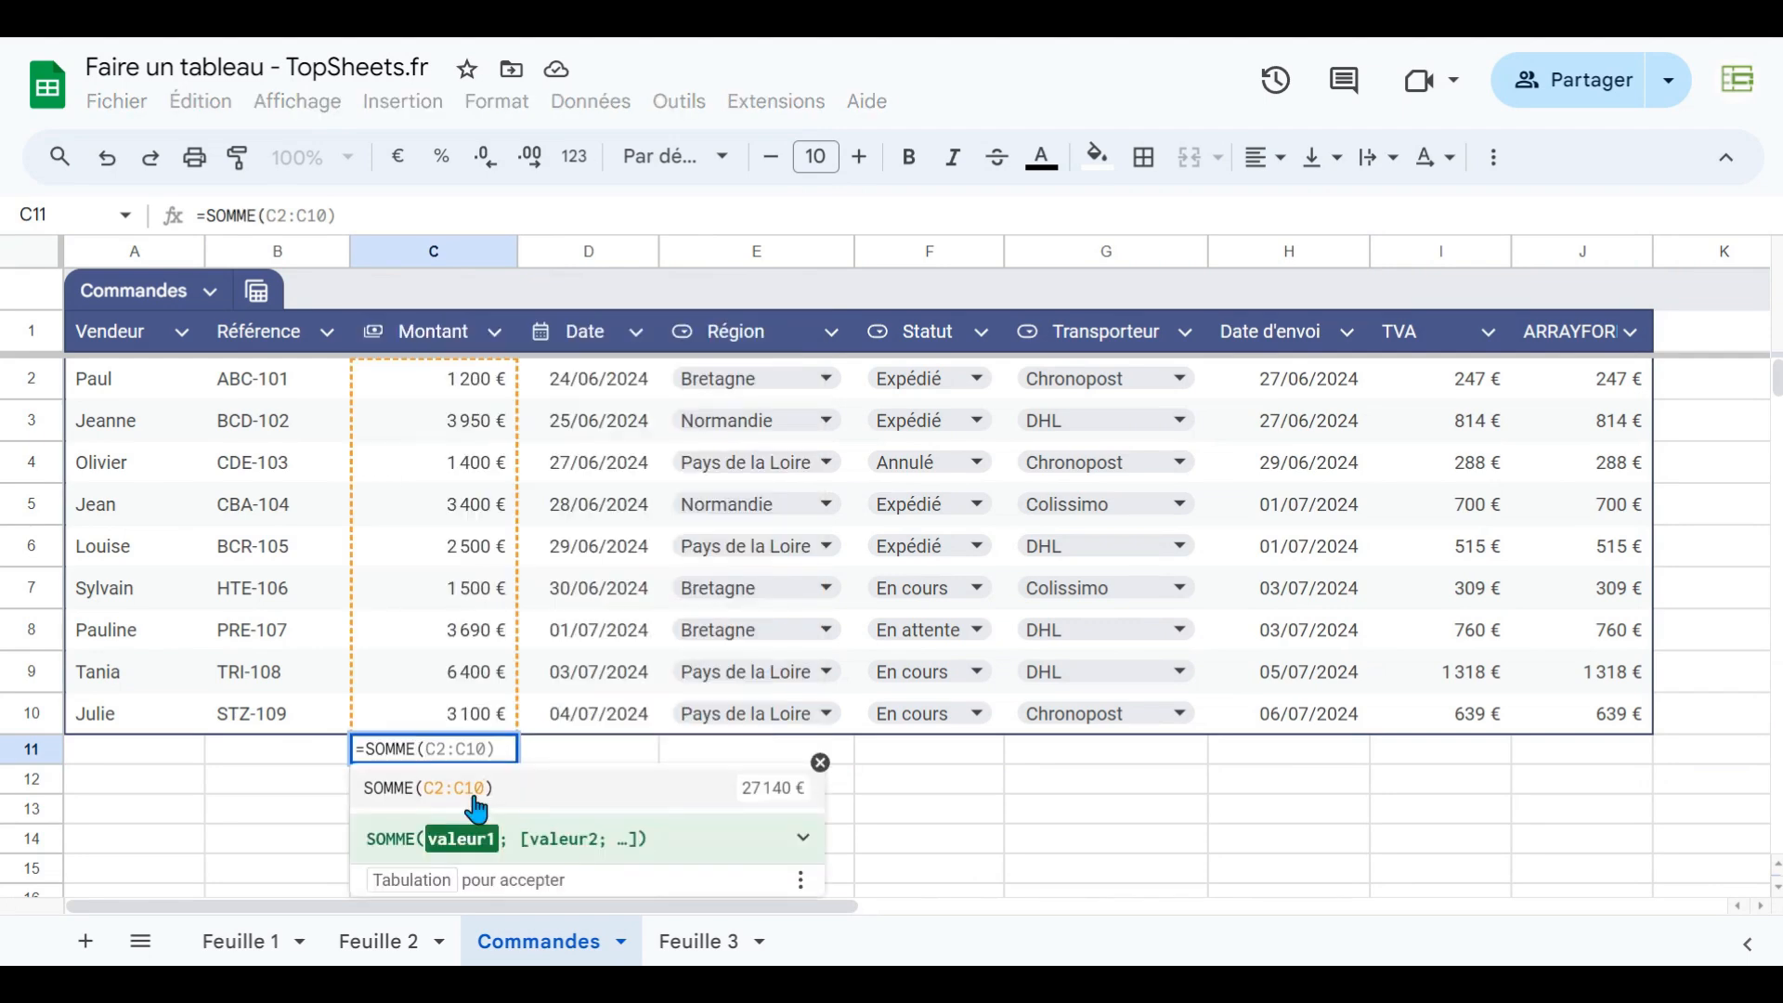
type("com")
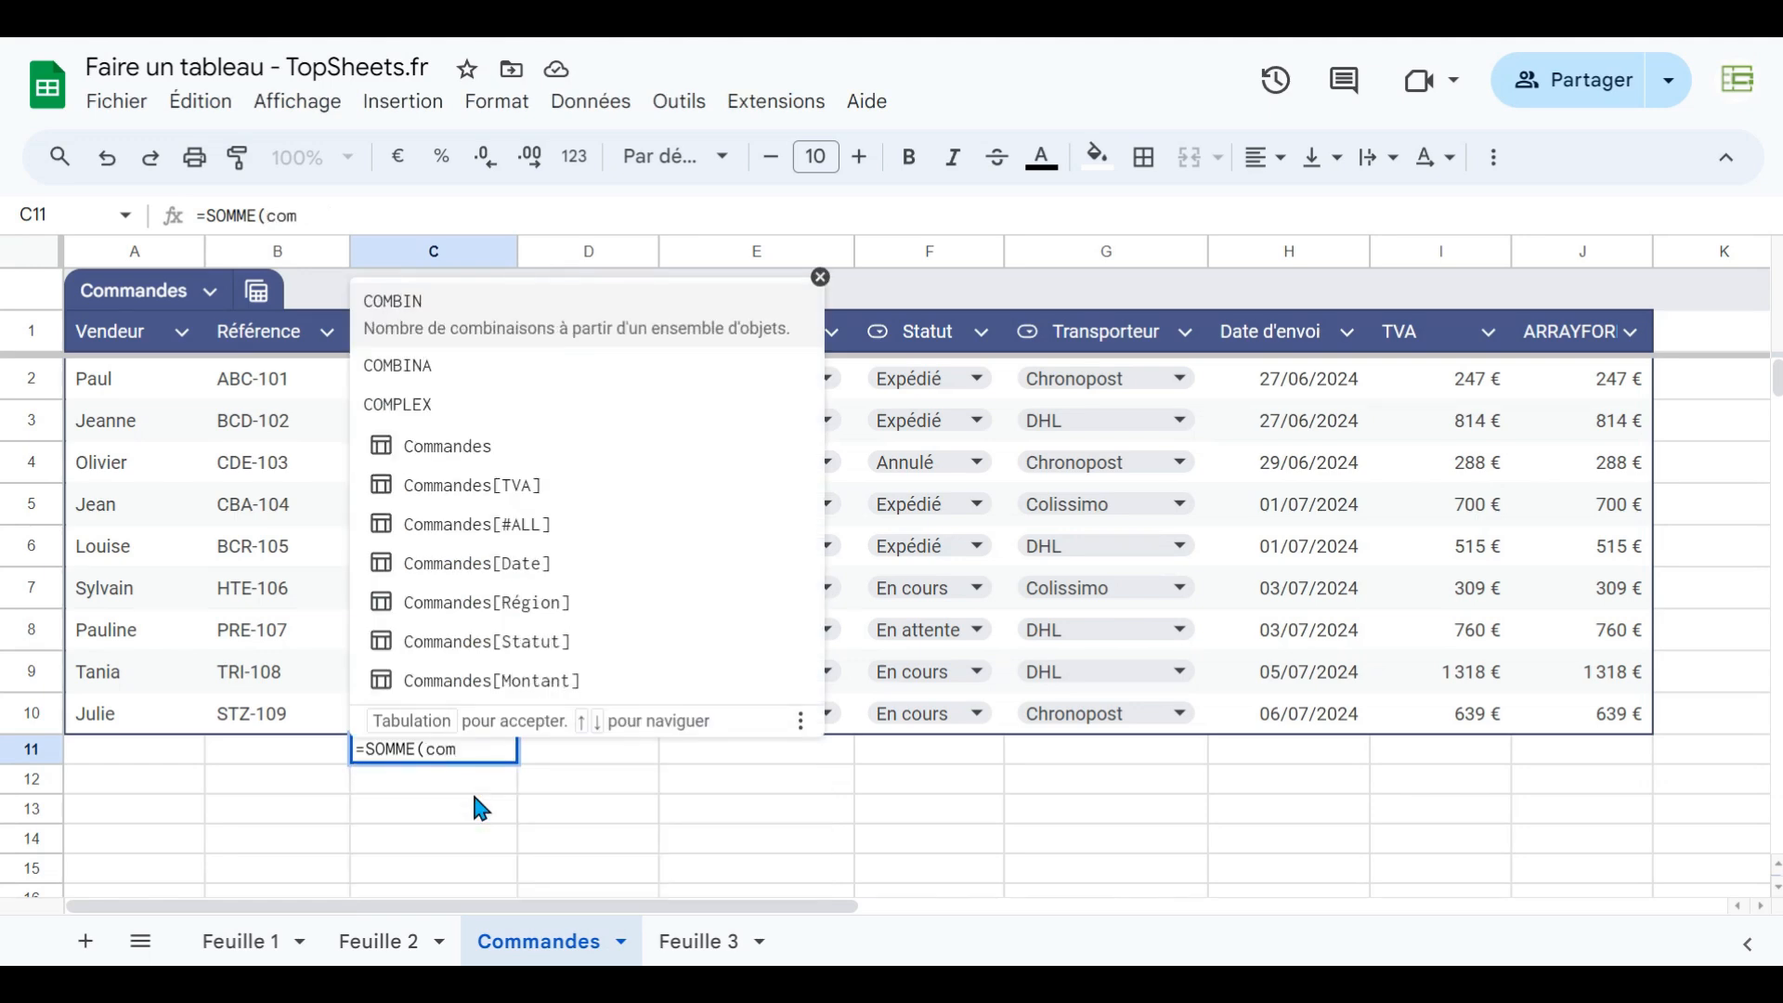
left_click(547, 662)
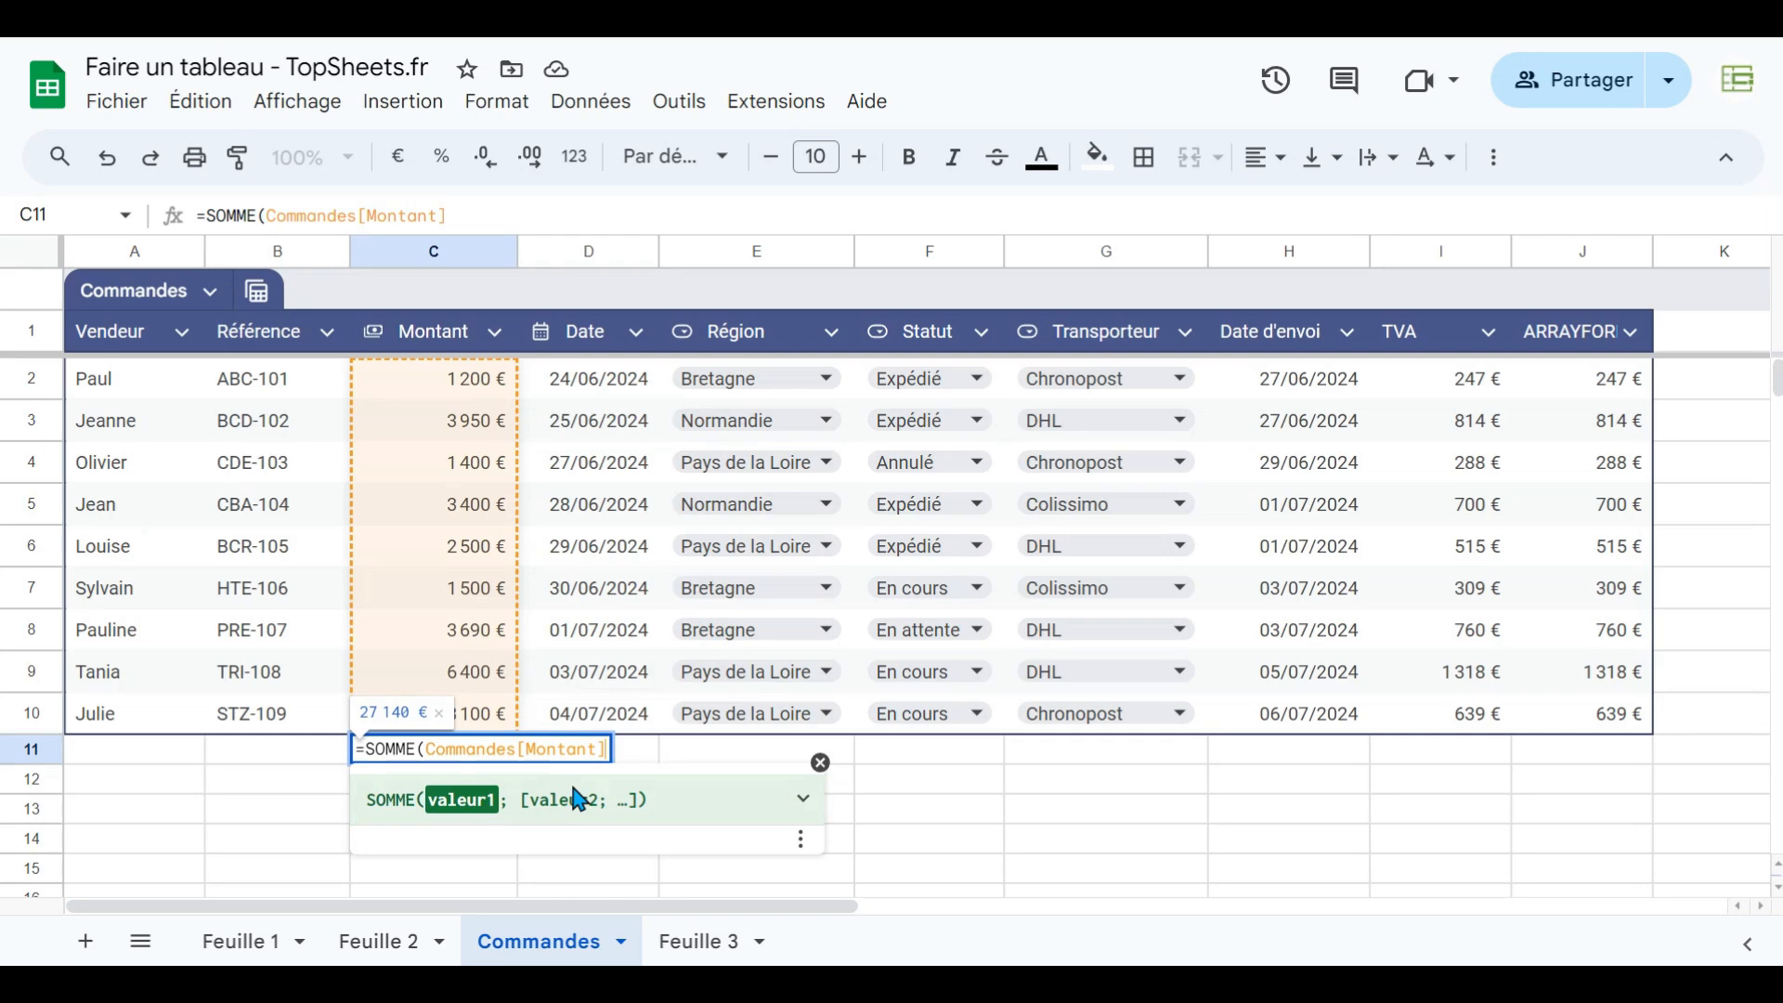
key("Return")
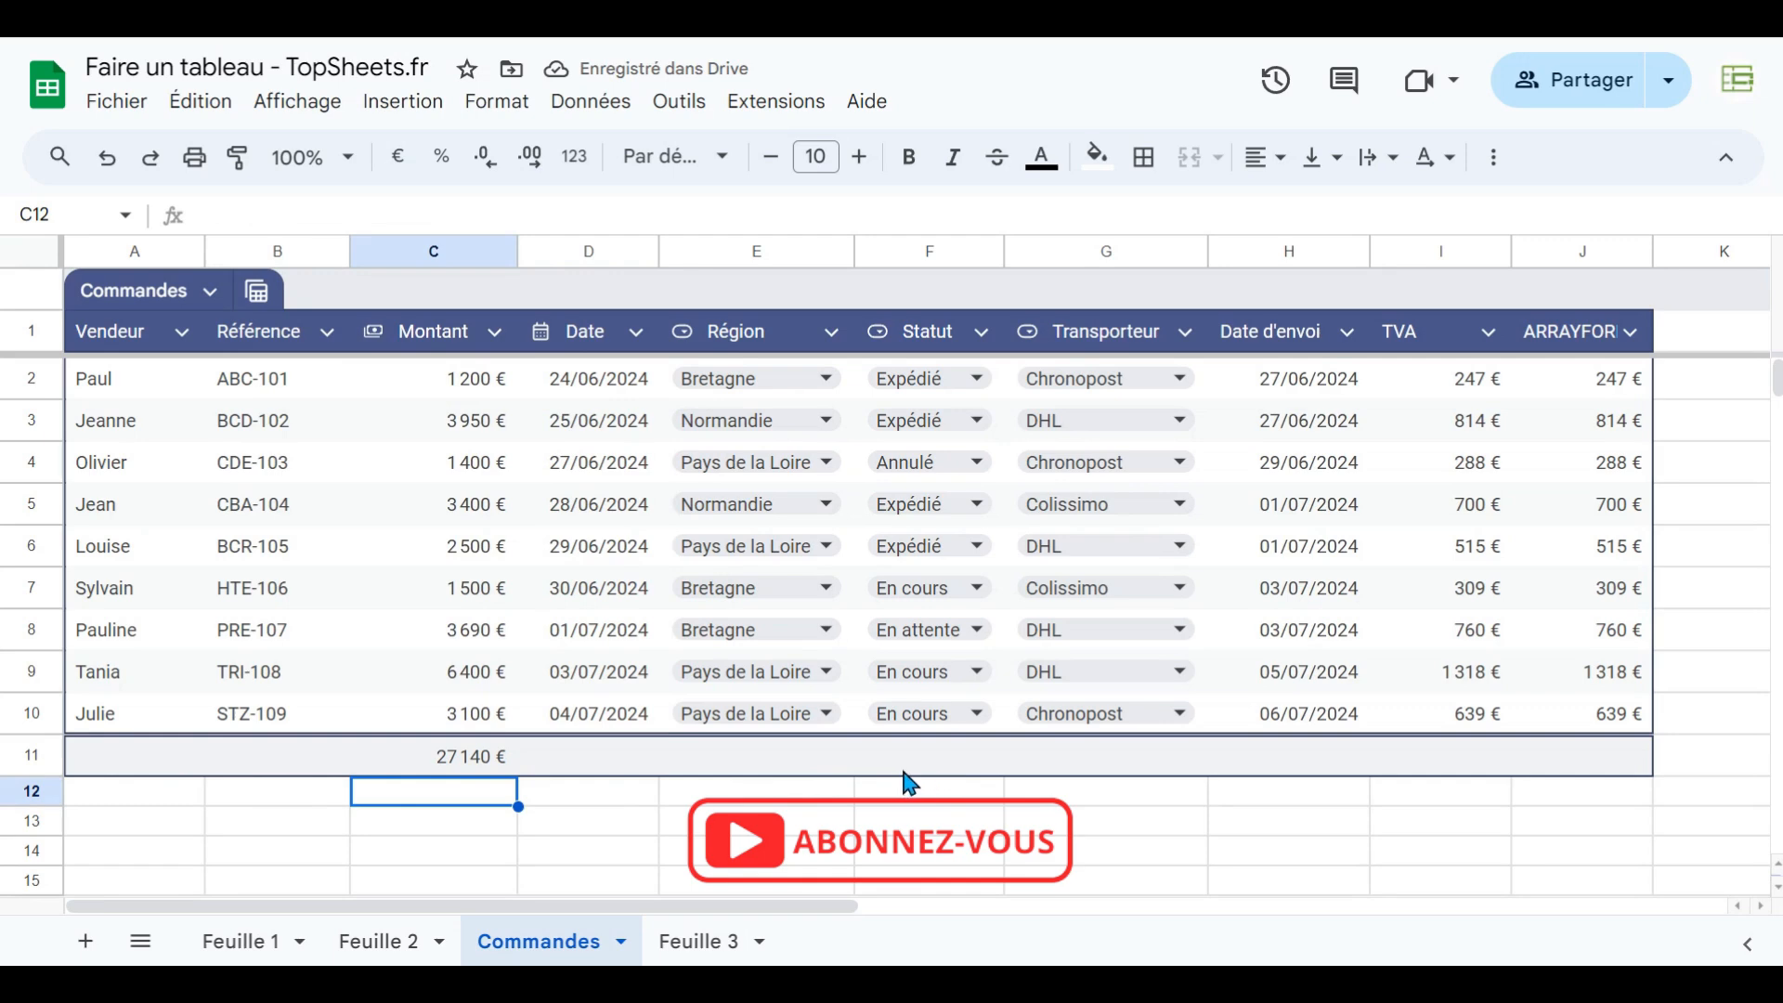
left_click(457, 763)
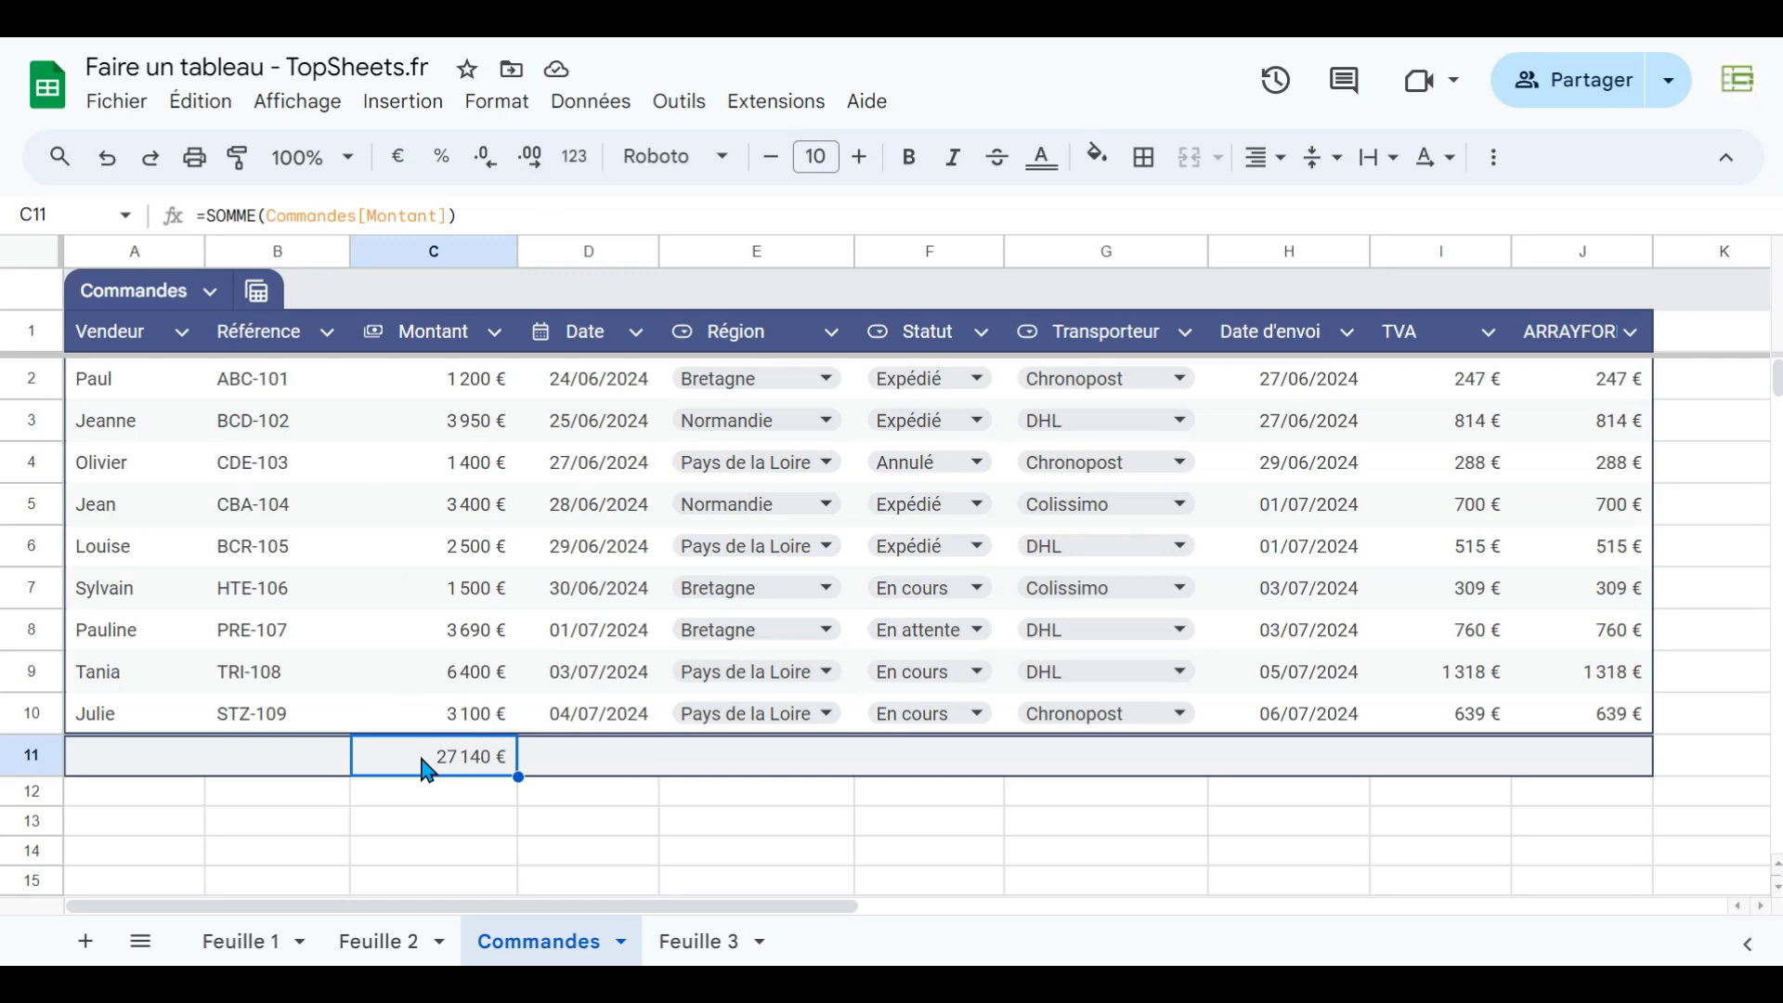
- Insert a row above the total row and fill it with a vendor name and a Montant of 1000
right_click(31, 758)
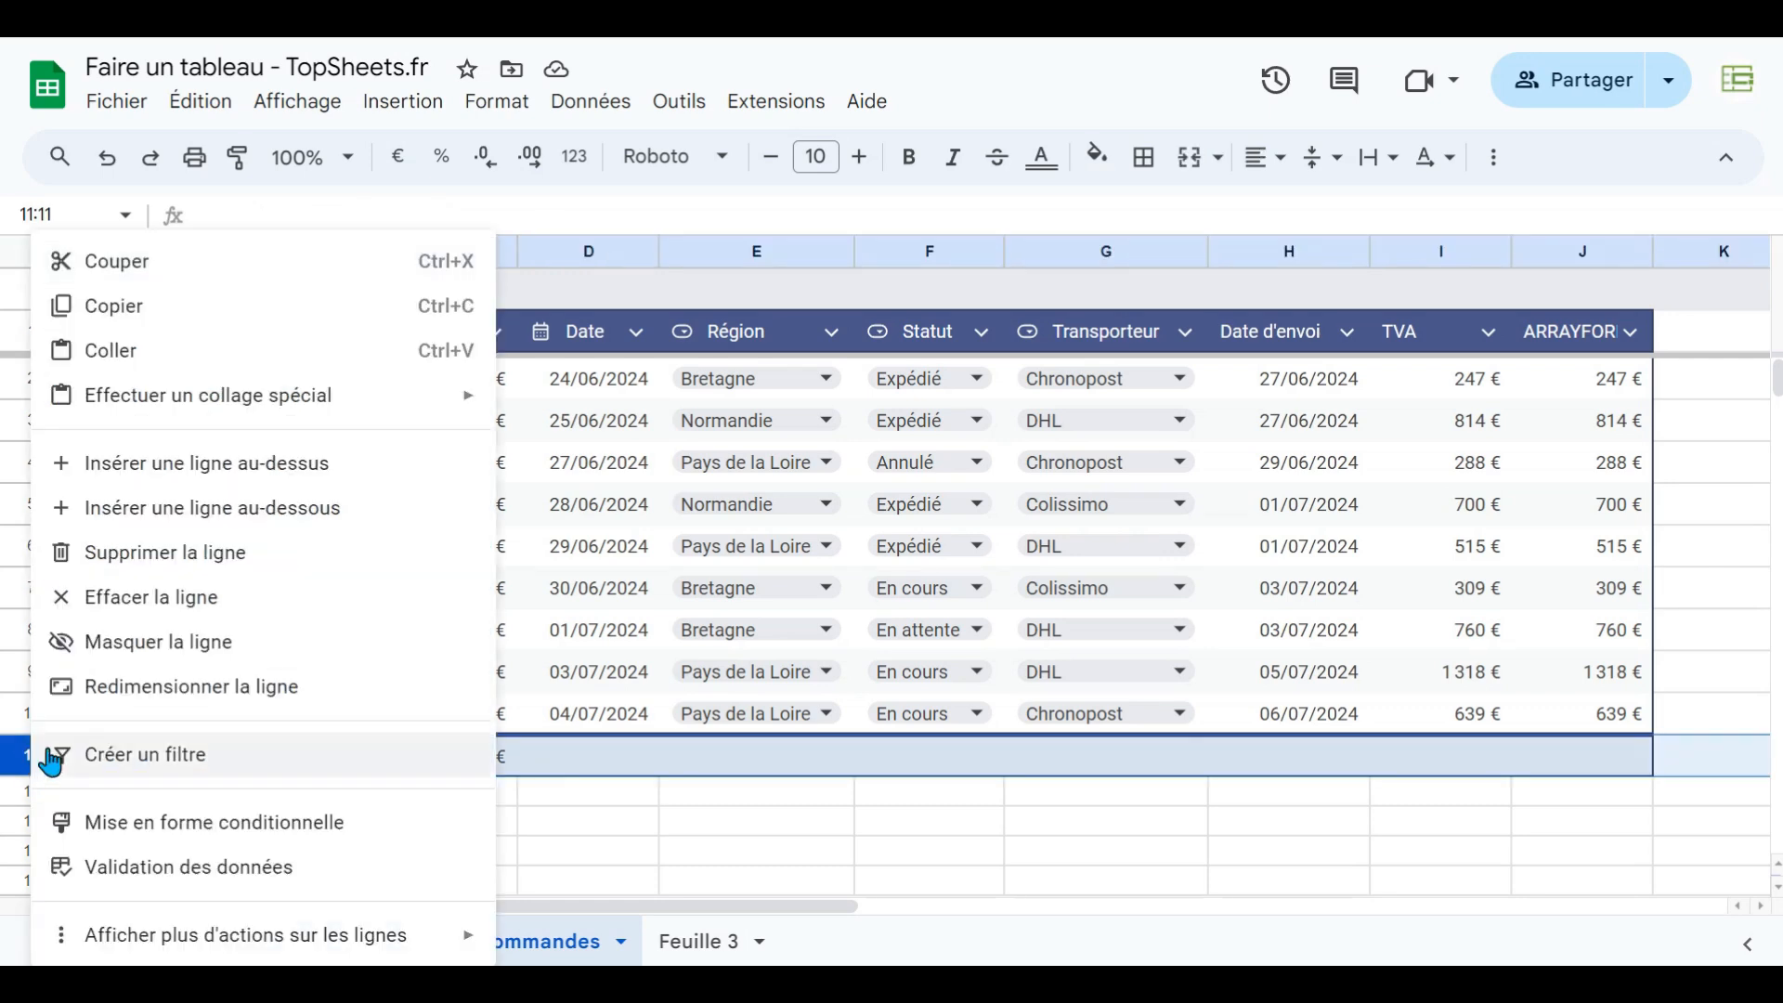
left_click(170, 461)
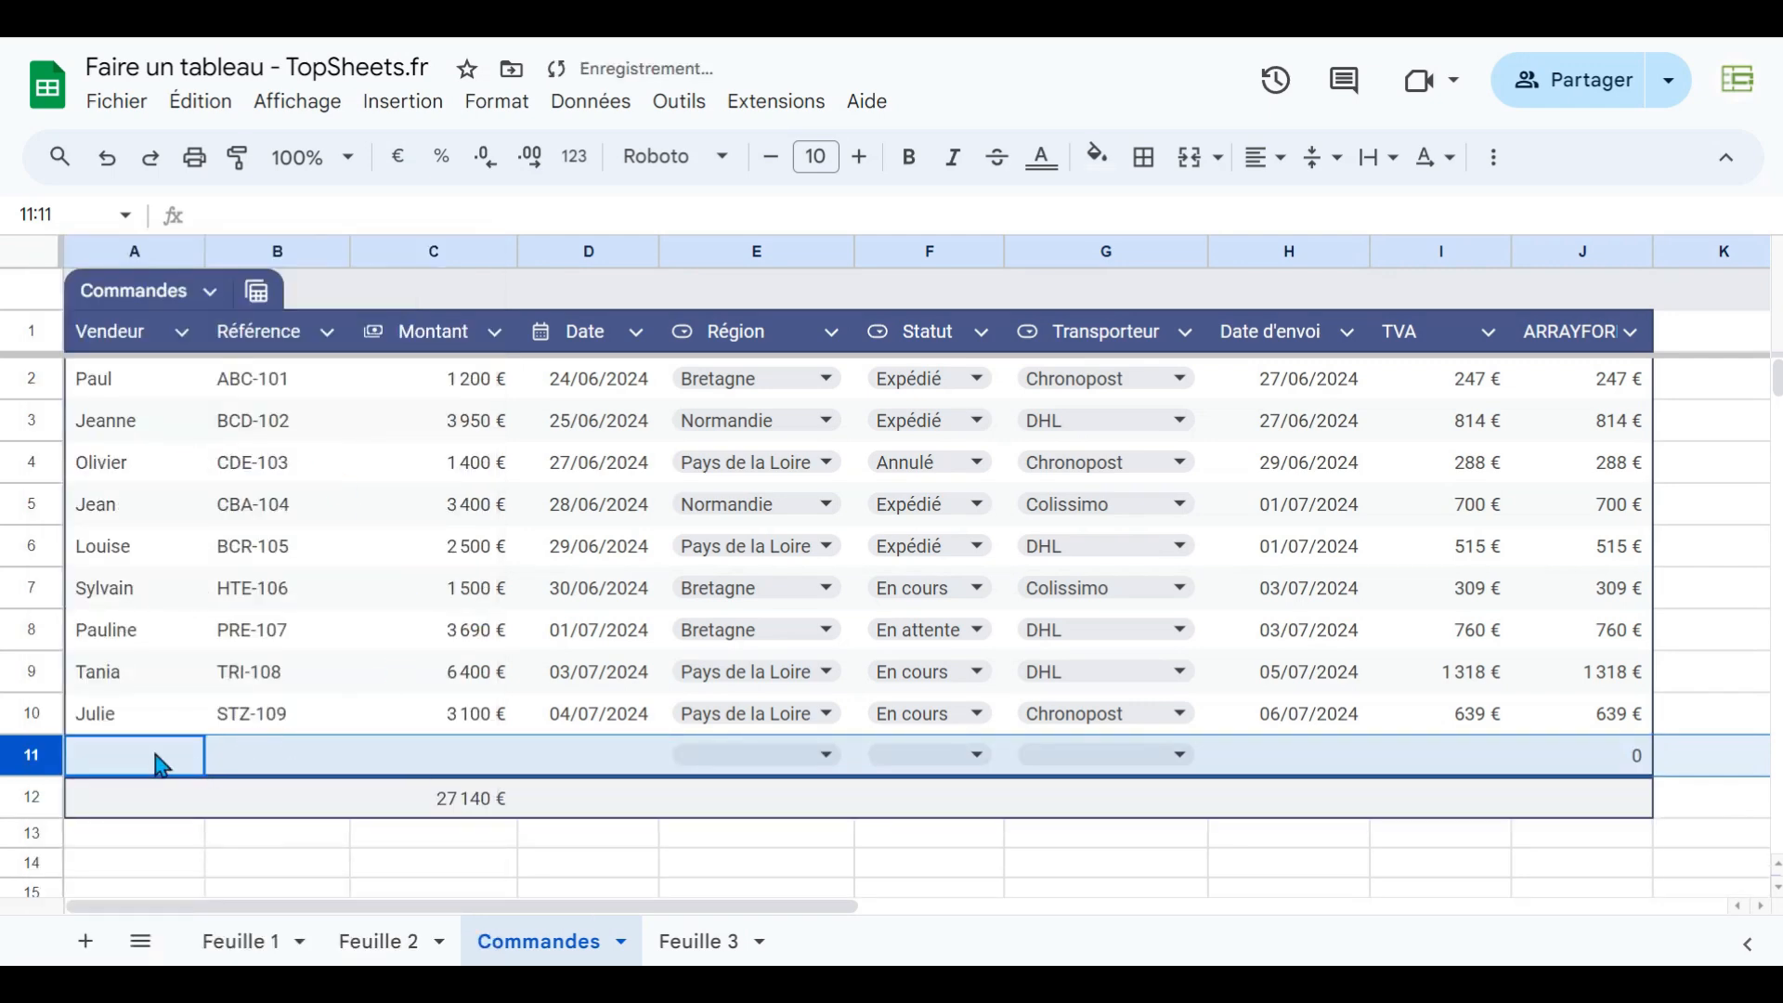
type("Stef")
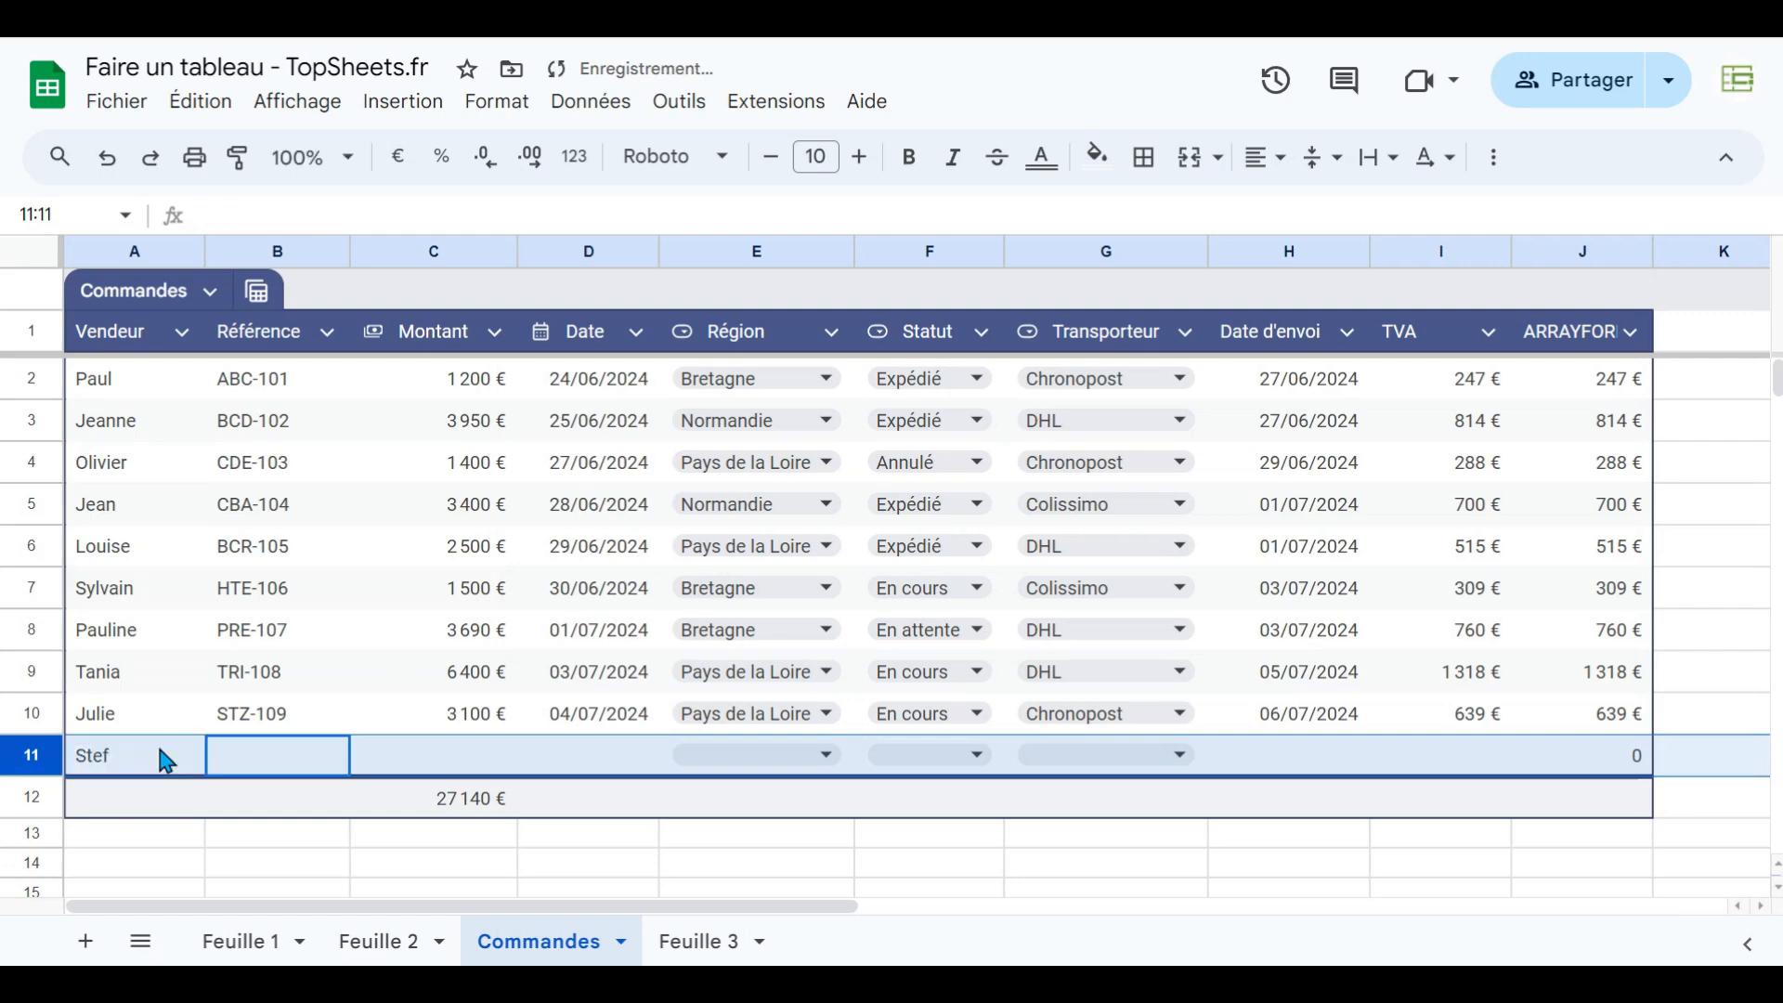
key("Tab")
key("Tab")
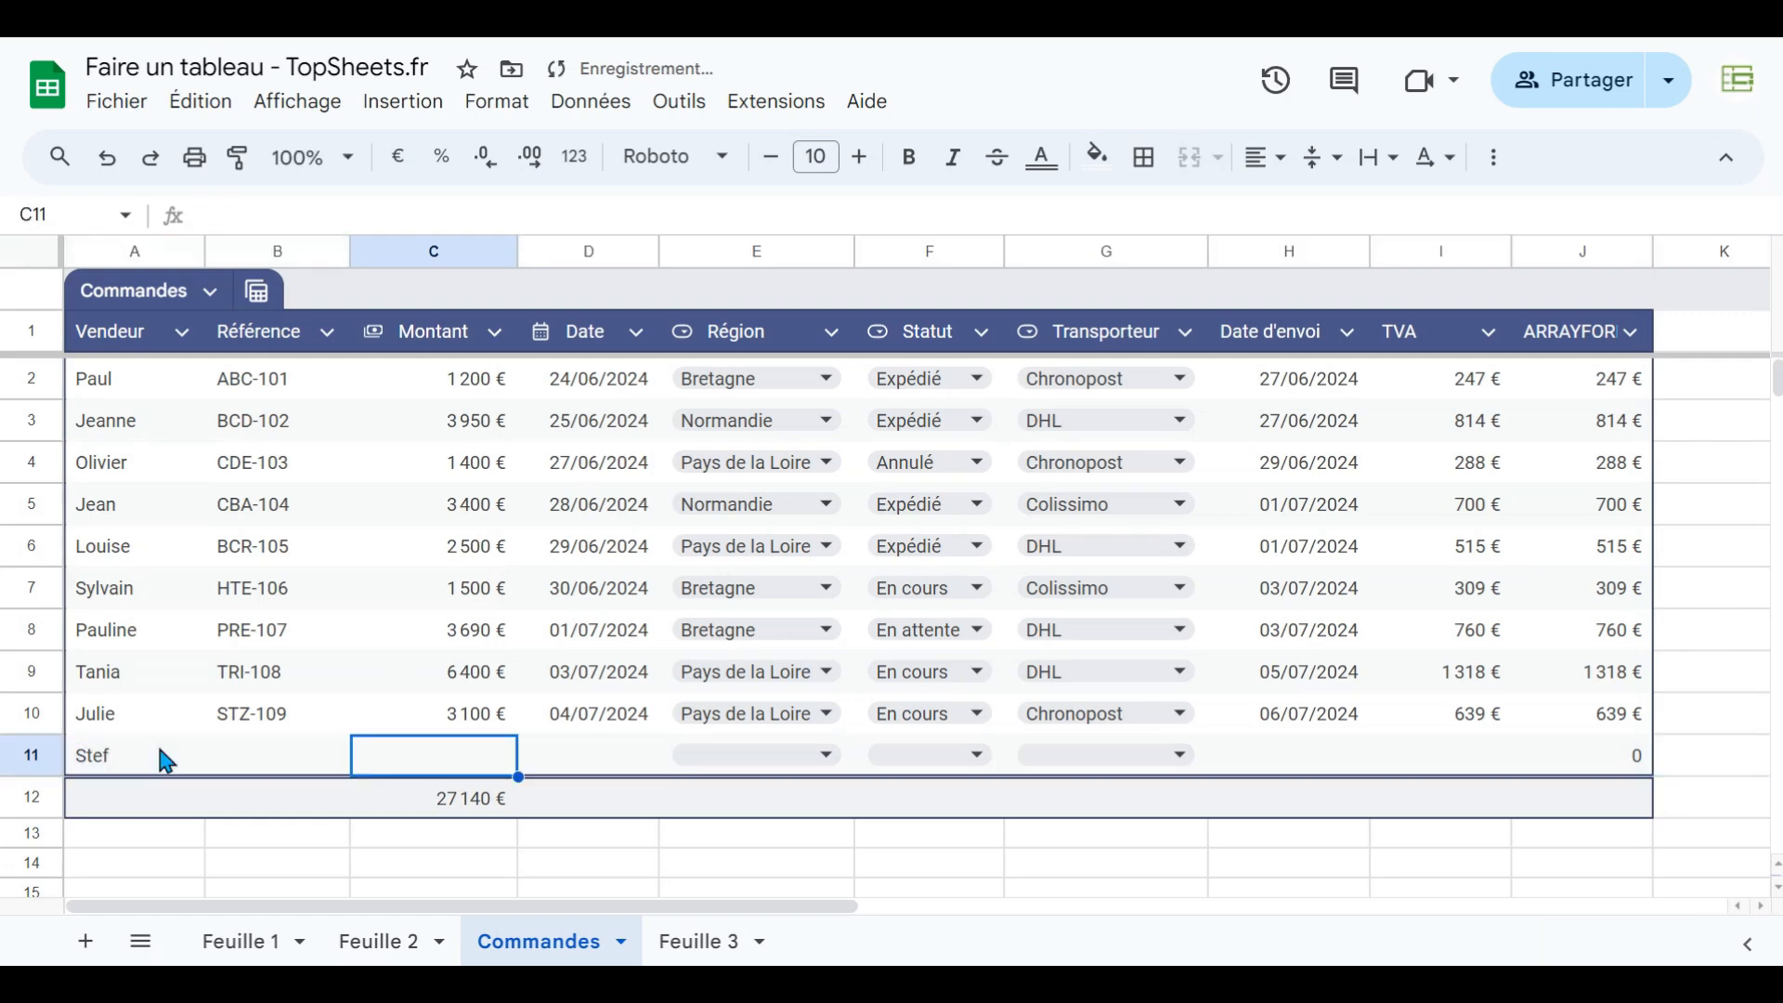
type("1000")
key("Return")
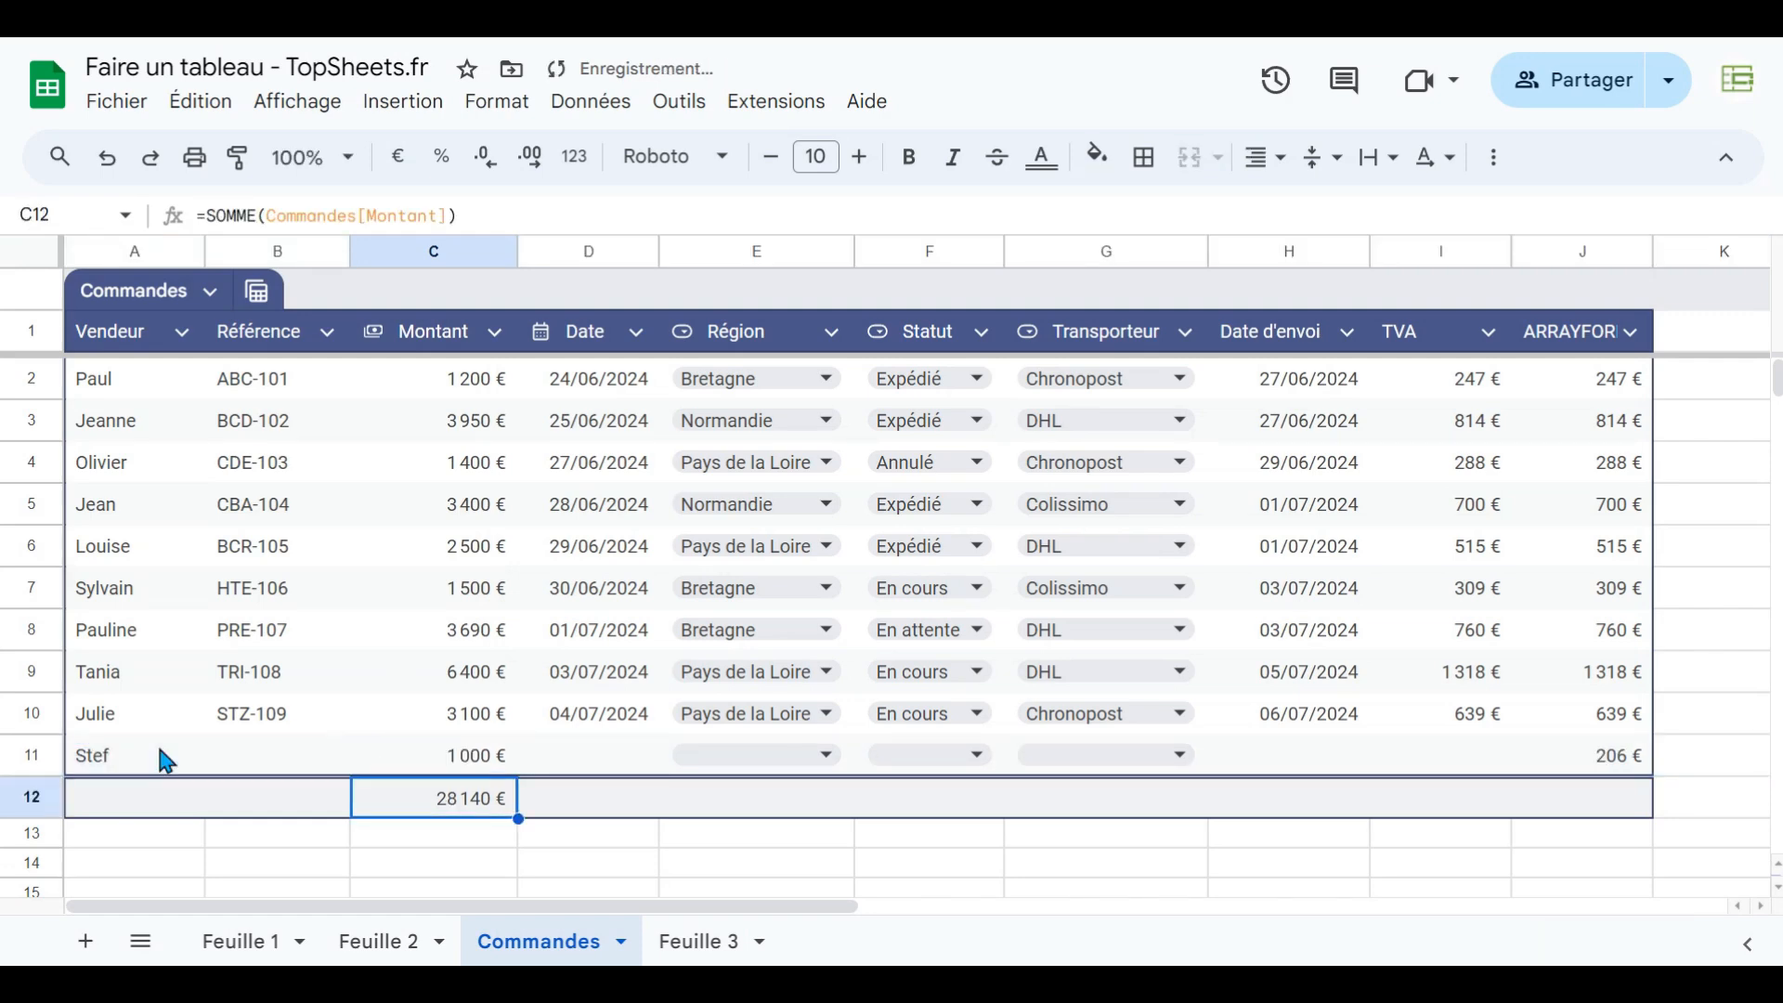